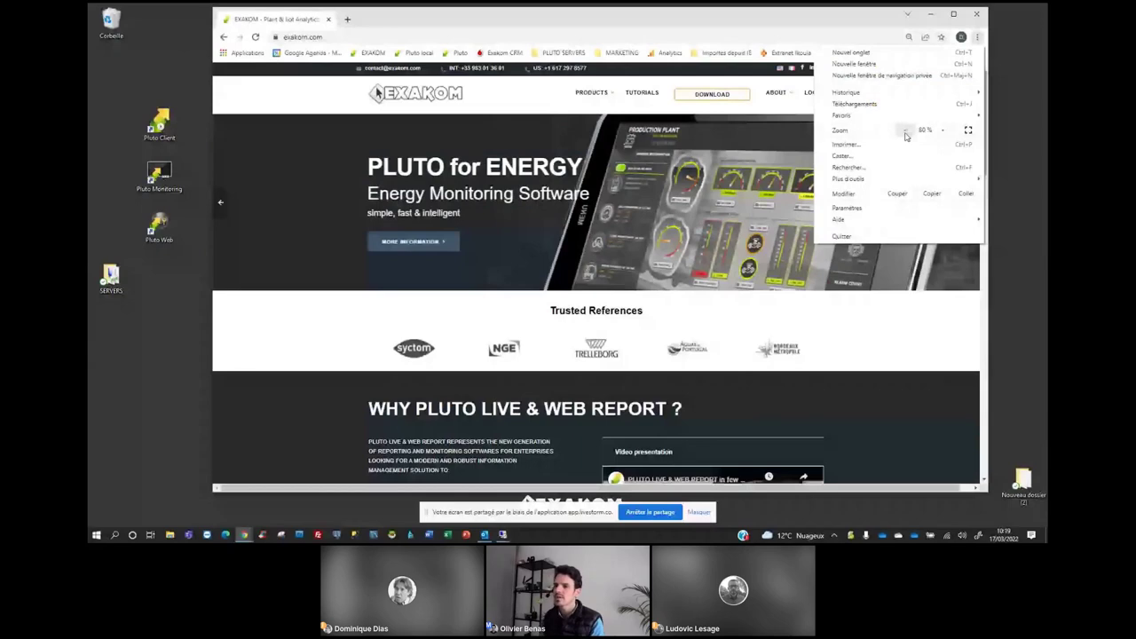
Dismiss the Chrome menu and browse EXAKOM's Downloads and Pluto Live & Web Report pages.
click(335, 178)
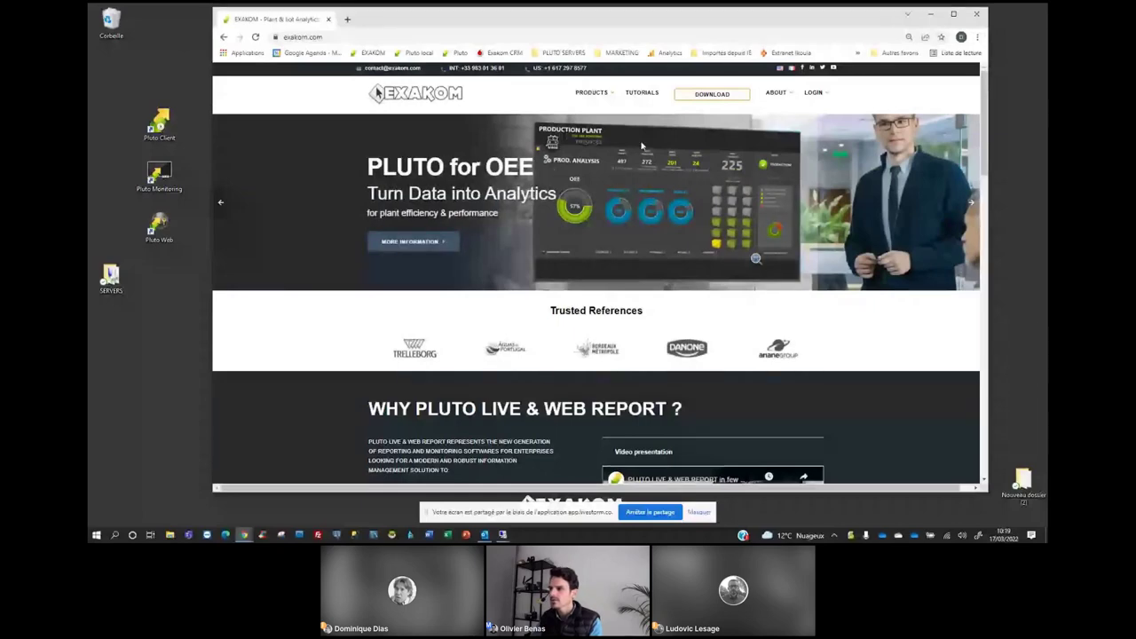
click(721, 98)
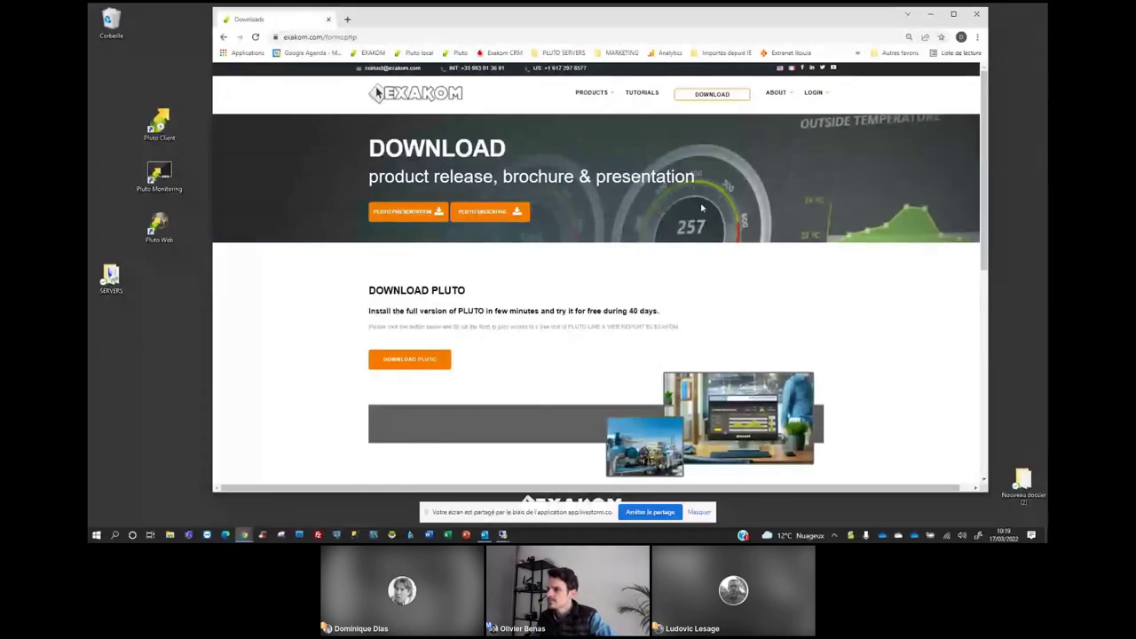
click(602, 119)
Go to the EXAKOM Tutorials e-learning center and skim its video tutorials list.
mouse_move(612, 213)
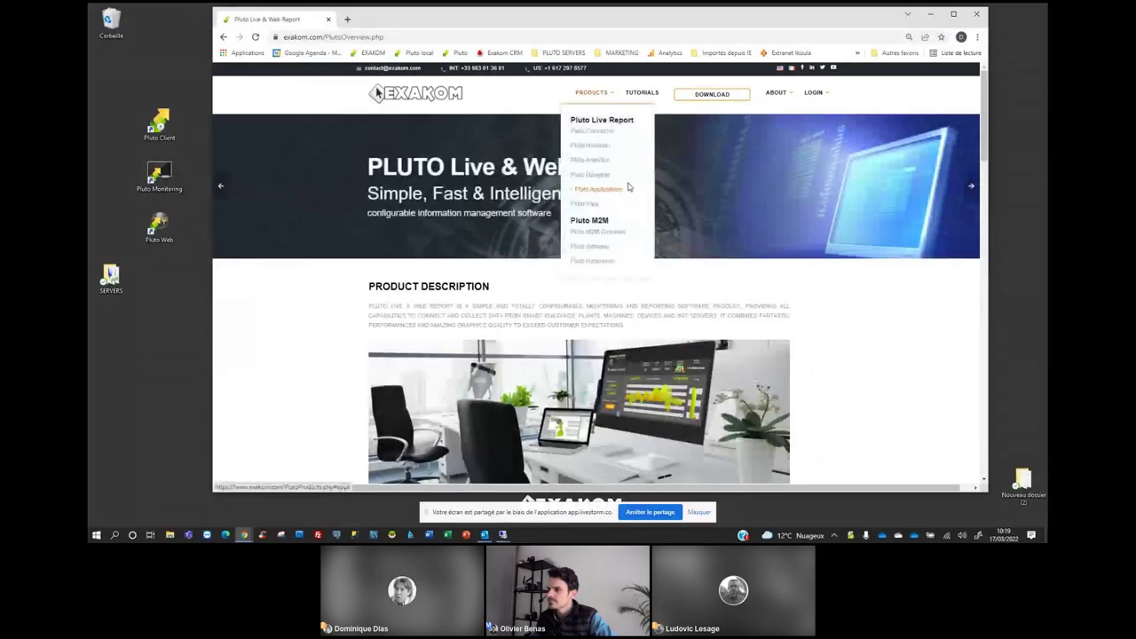
click(645, 94)
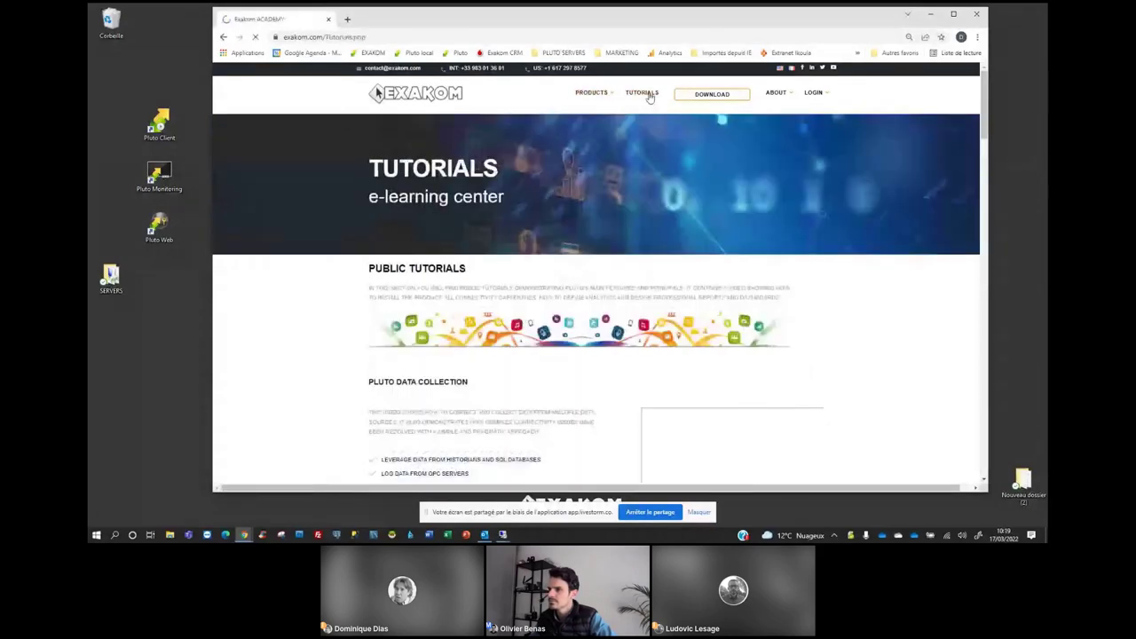
scroll(677, 187, down, 3)
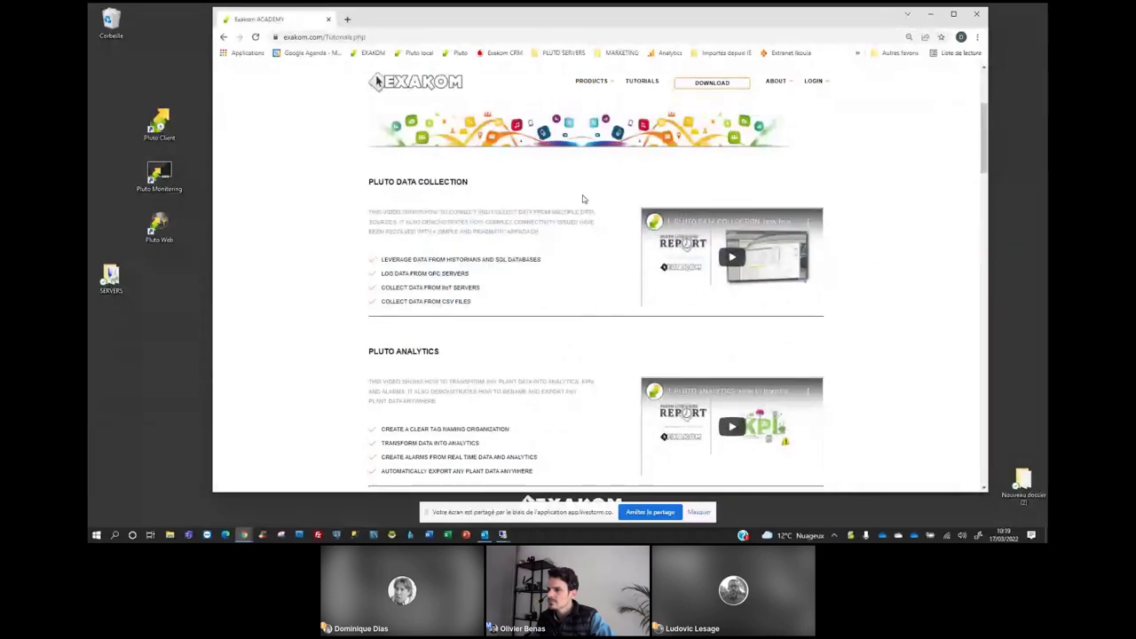
scroll(583, 199, up, 3)
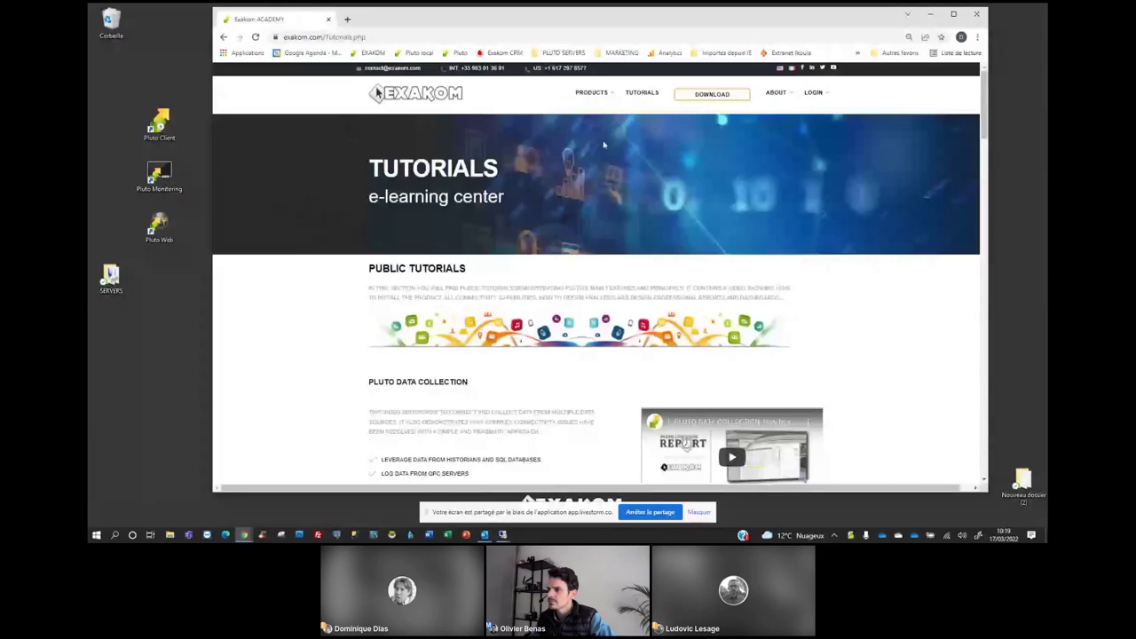
Open the Pluto Live & Web Report overview and scroll through its content.
mouse_move(596, 96)
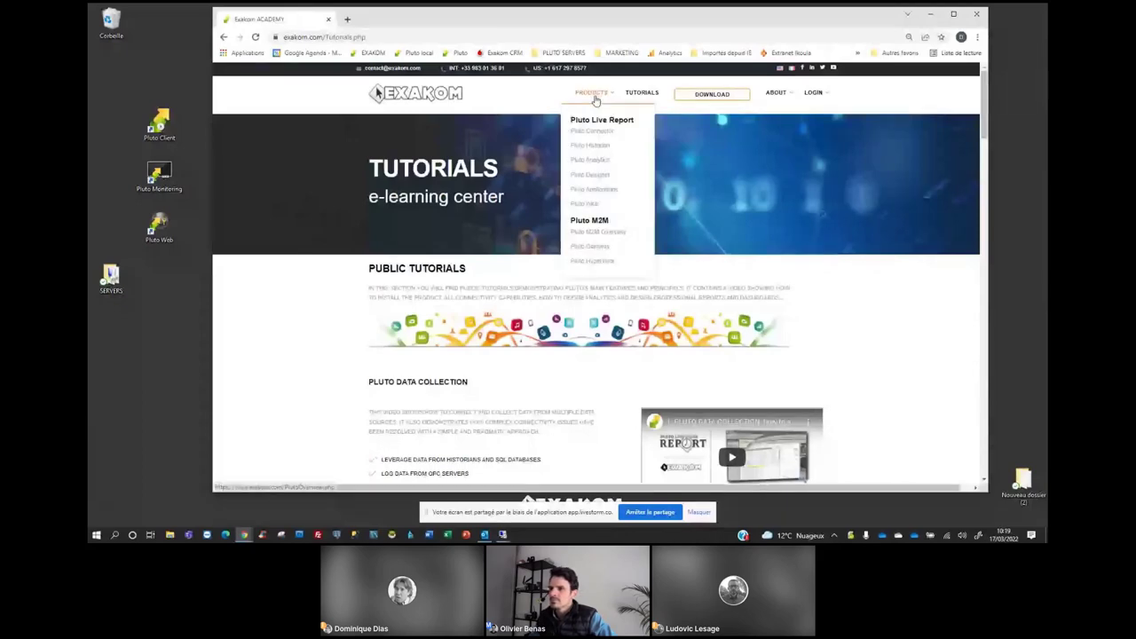
click(595, 96)
scroll(580, 241, down, 5)
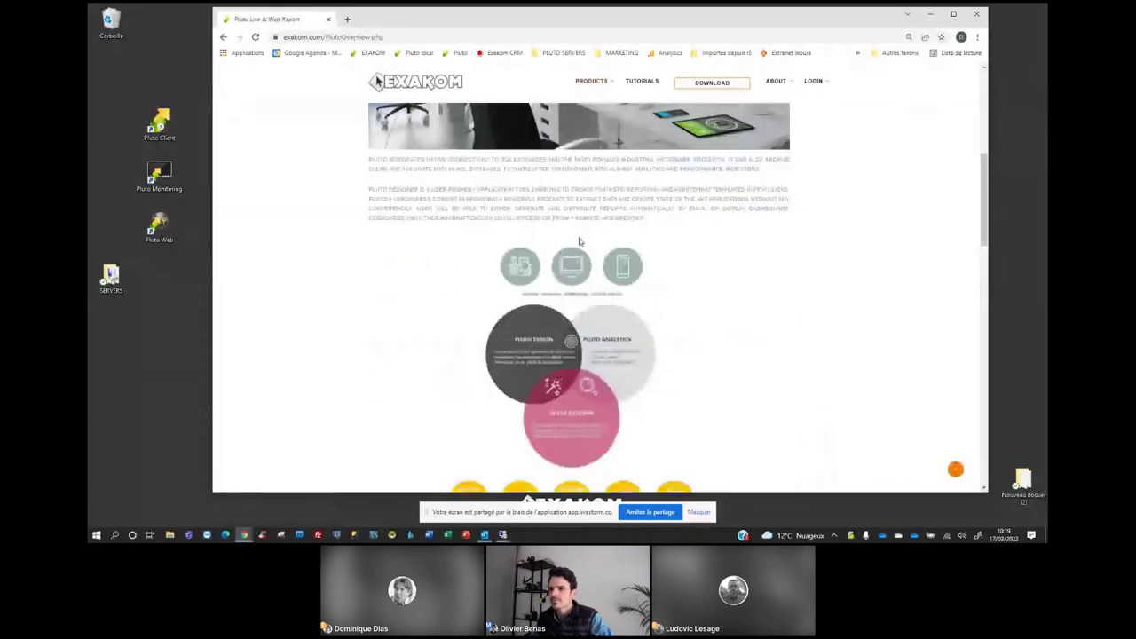
scroll(580, 242, down, 4)
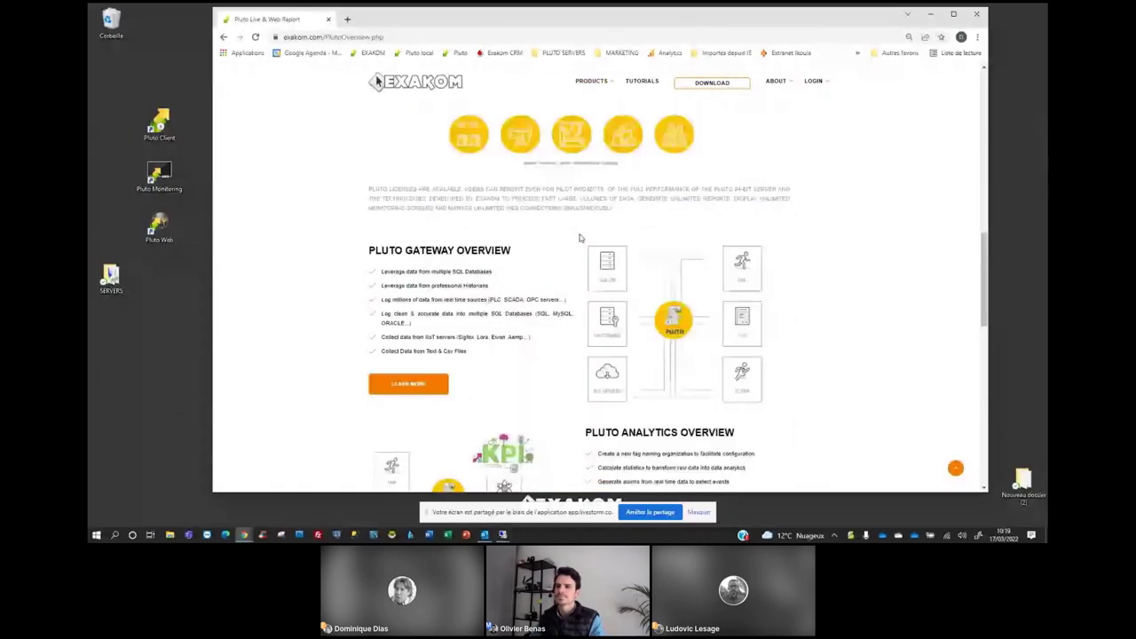
scroll(581, 240, down, 2)
scroll(547, 276, down, 1)
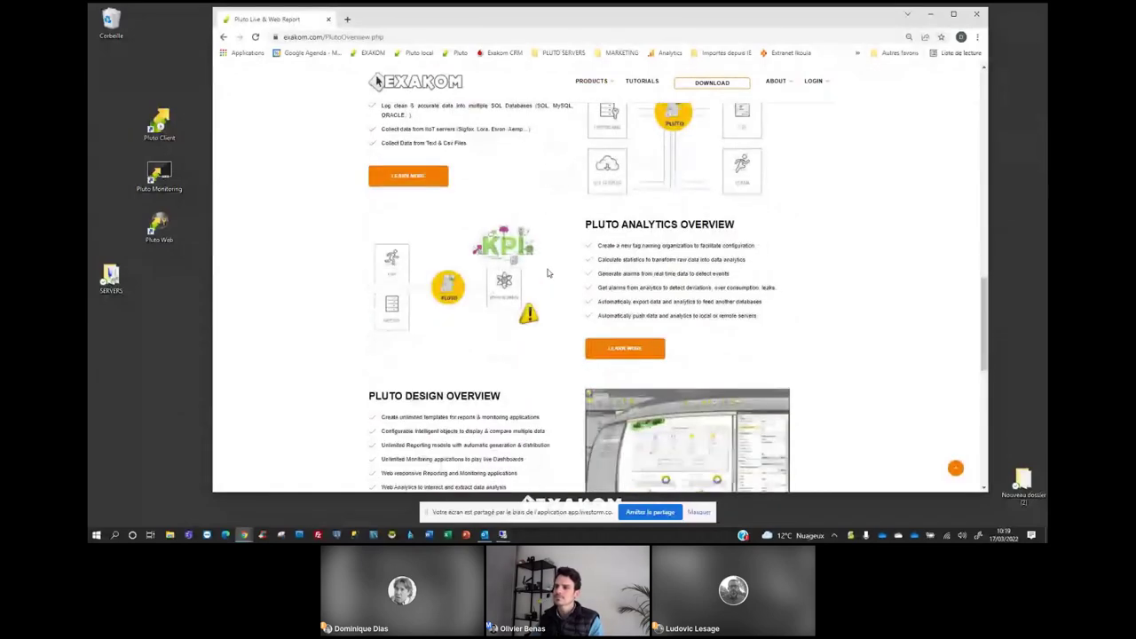
scroll(548, 274, down, 5)
scroll(548, 274, up, 8)
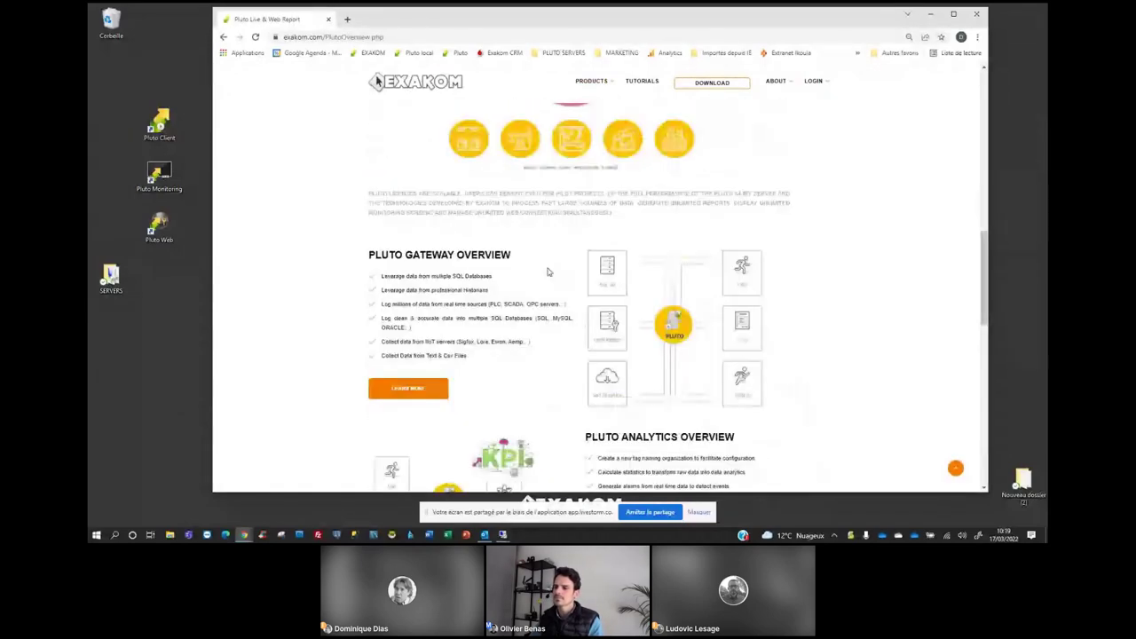
scroll(547, 272, up, 10)
scroll(555, 240, up, 1)
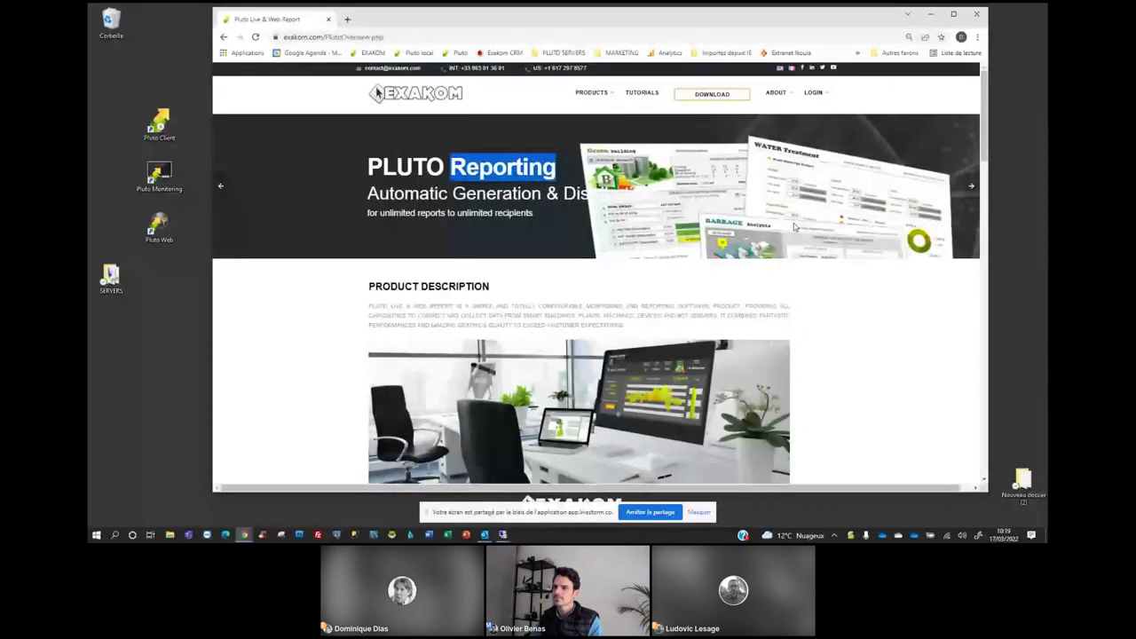
Advance the banner through the PLUTO Monitoring, Analytics and Mobile slides, then minimise Chrome.
click(968, 189)
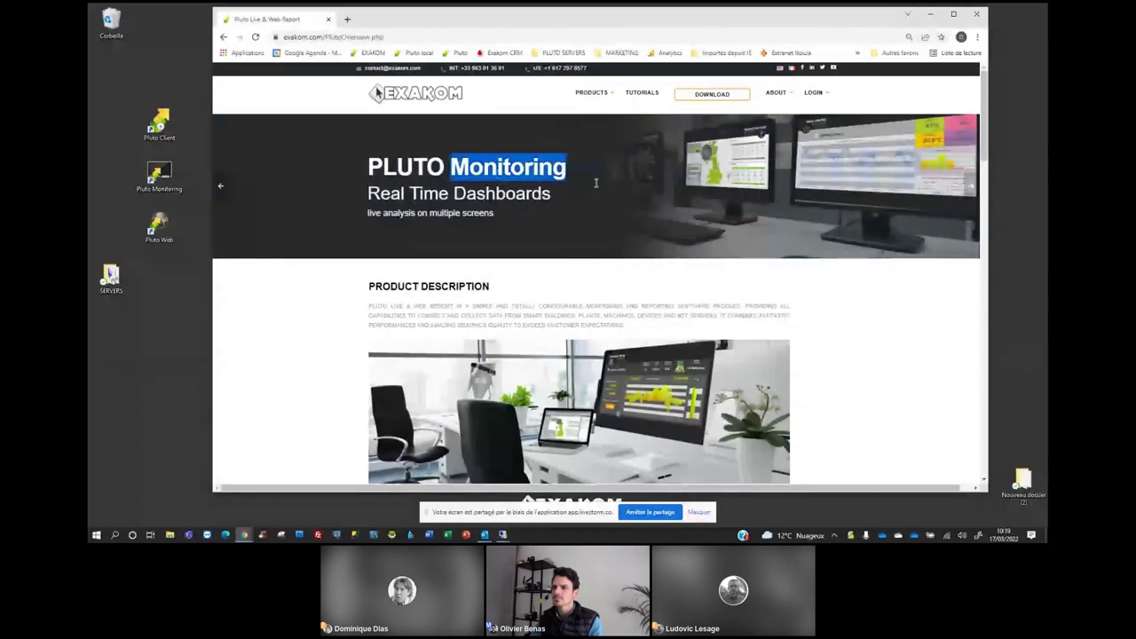
click(965, 190)
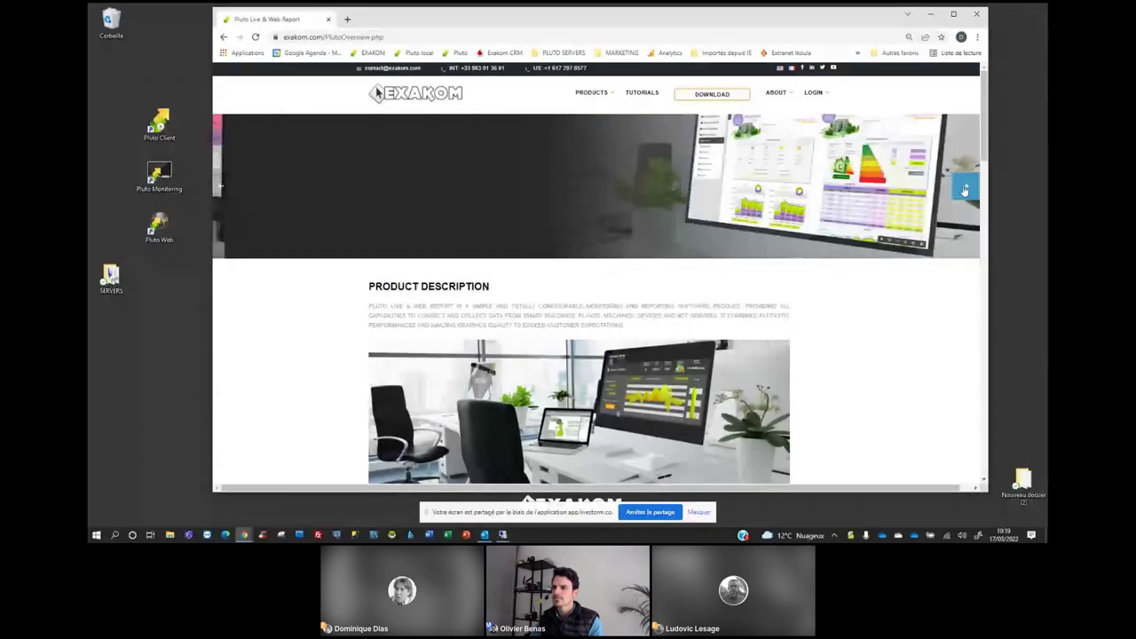
click(965, 190)
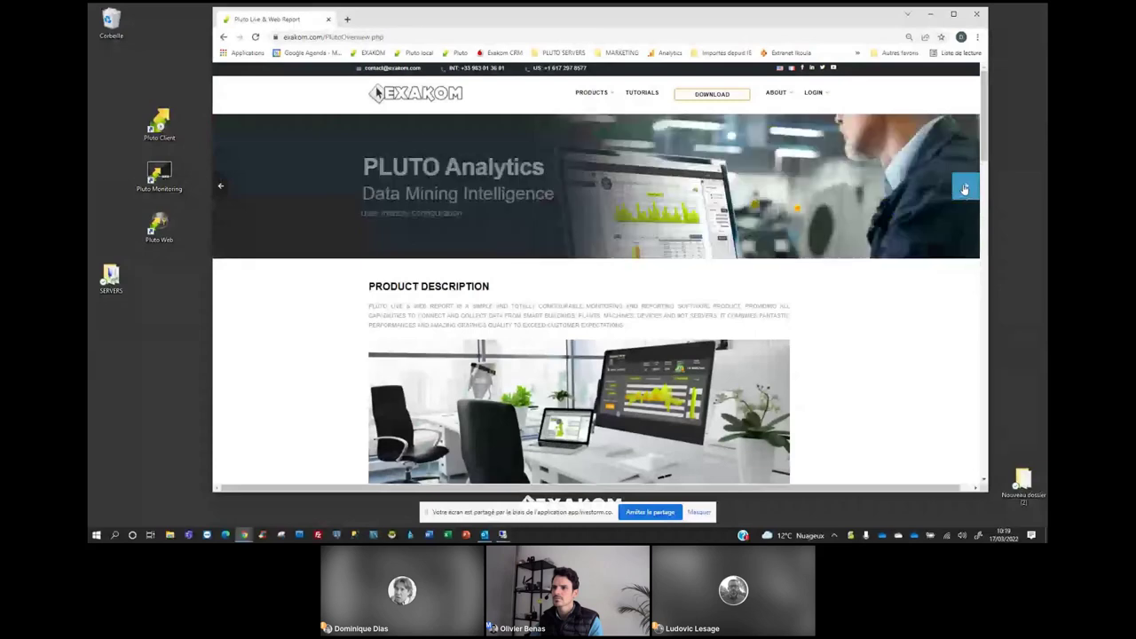
click(965, 190)
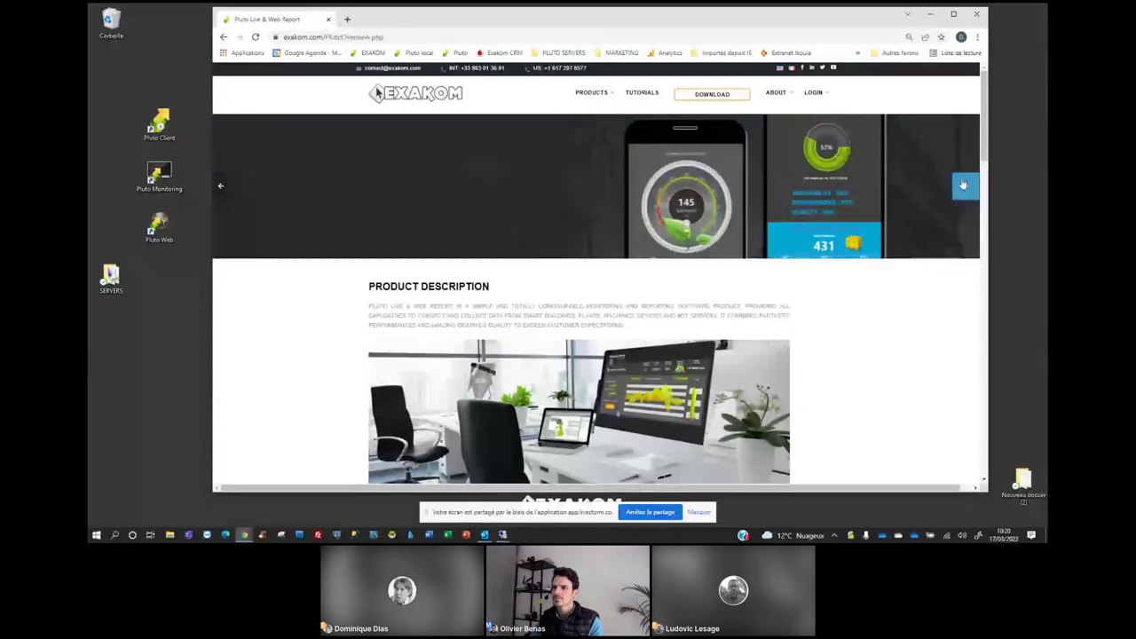
click(929, 15)
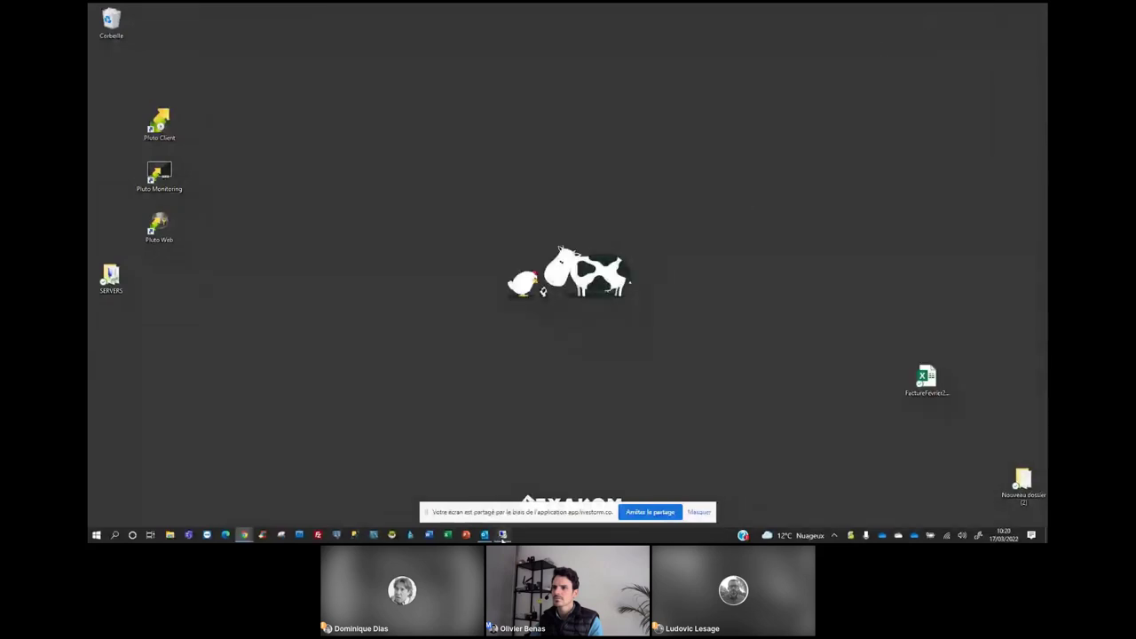
Bring the remote desktop session forward and reposition the Pluto Configurator window.
mouse_move(503, 535)
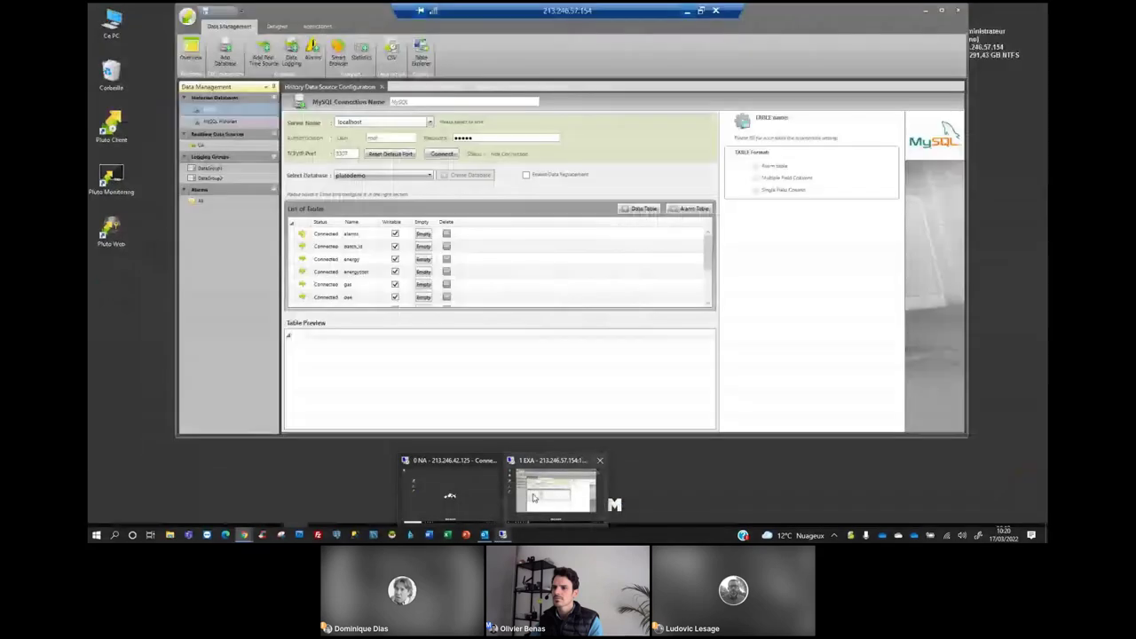
click(534, 498)
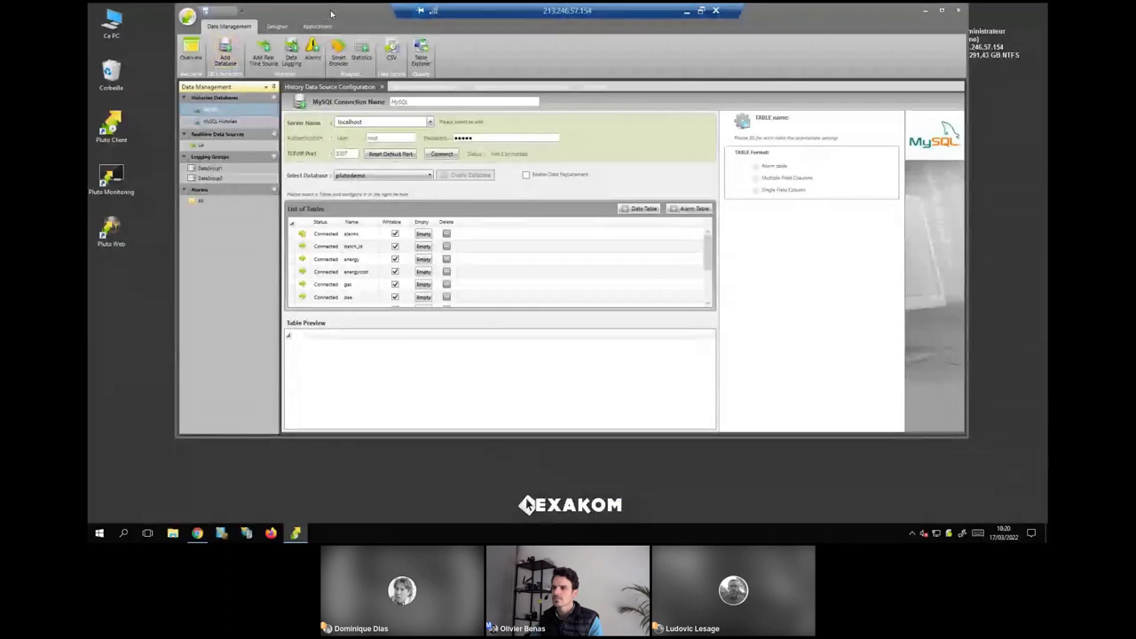
drag(332, 12, 340, 49)
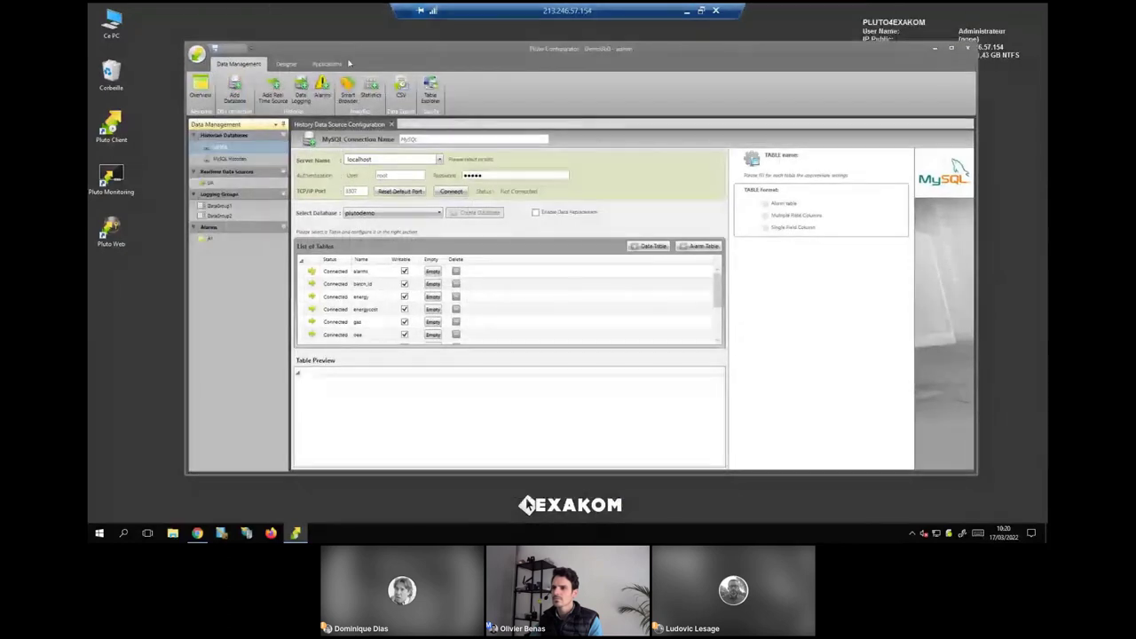
Review the data source types in Add Database, then cancel without adding one.
click(228, 87)
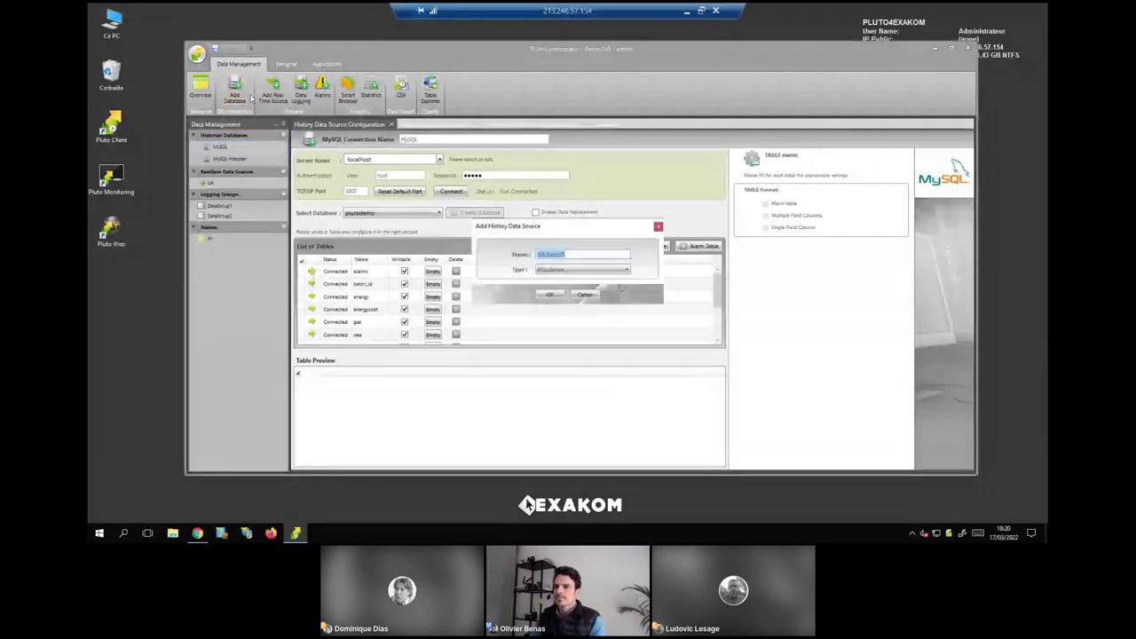
click(582, 269)
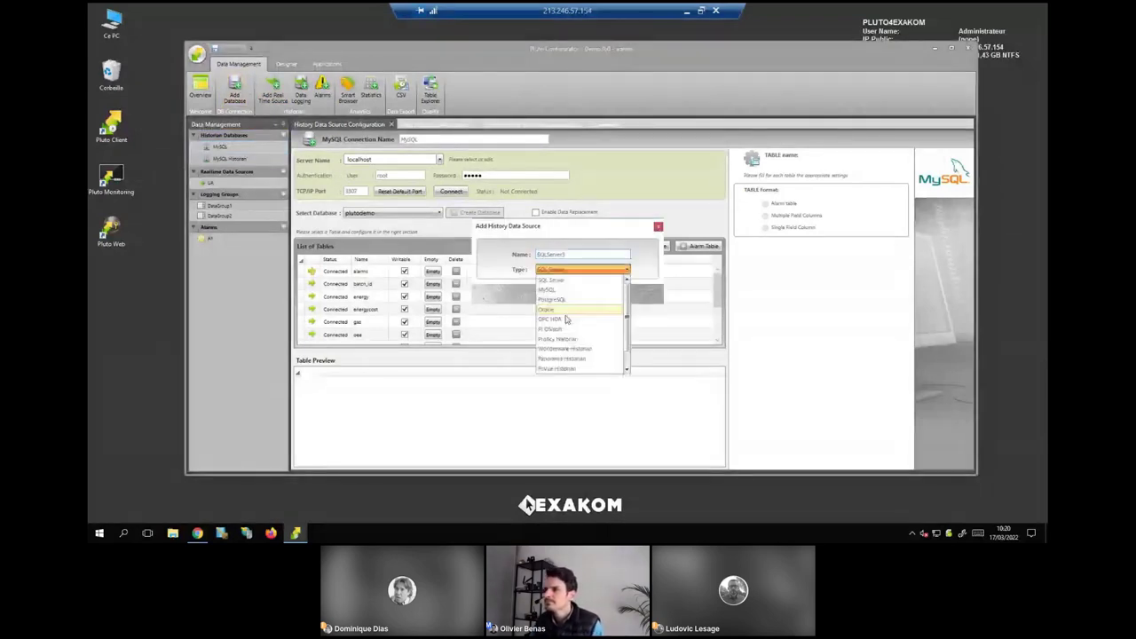
scroll(569, 315, down, 1)
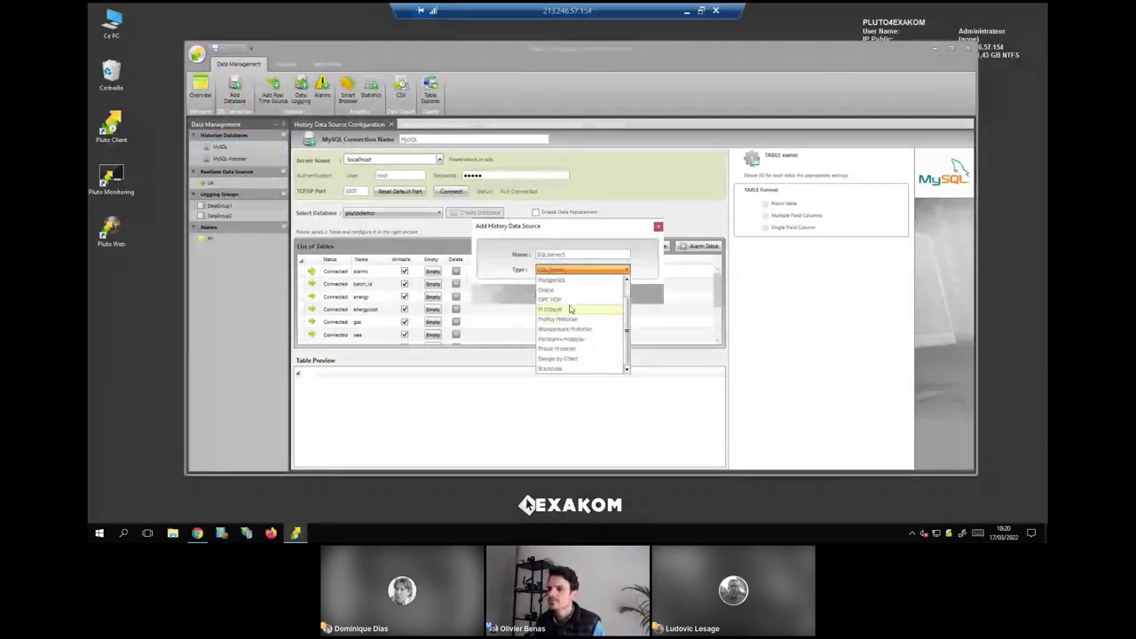
click(658, 227)
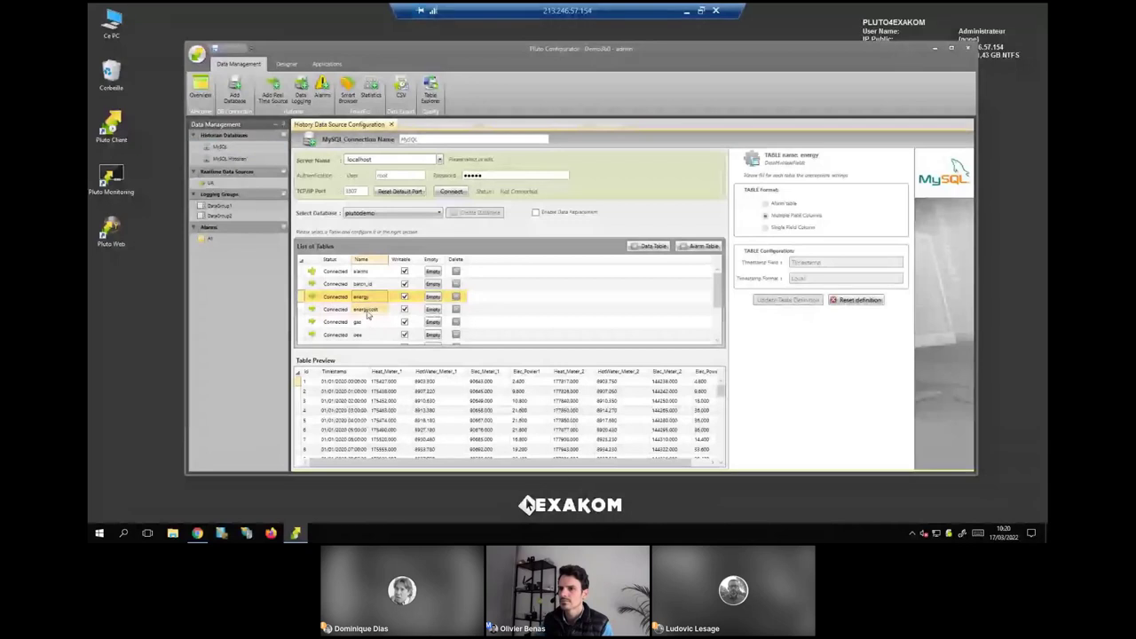
Inspect the MySQL production and stat tables' settings and preview data.
scroll(365, 313, down, 2)
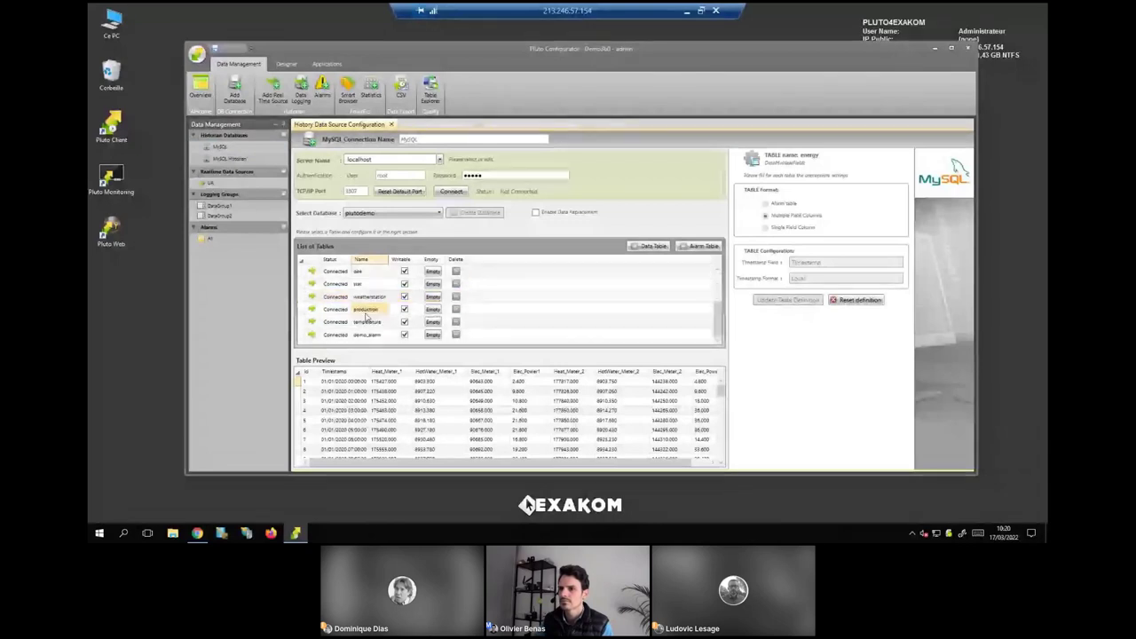
click(367, 309)
click(358, 283)
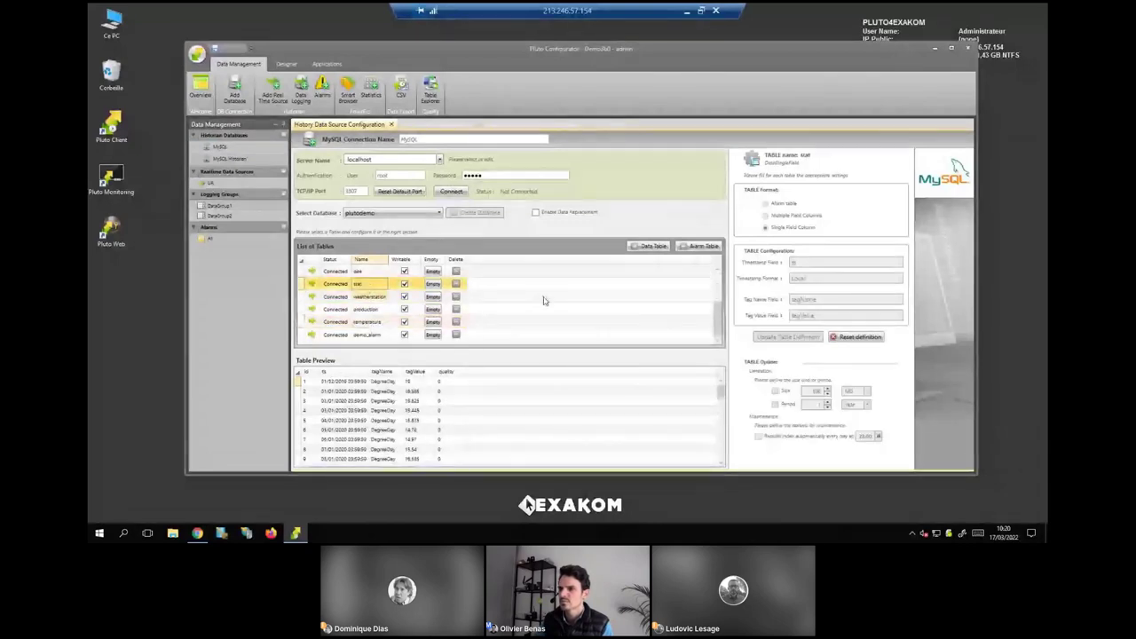
click(286, 64)
Open the Building Energy report template, glance at graph types, and maximise the Configurator window.
double_click(240, 195)
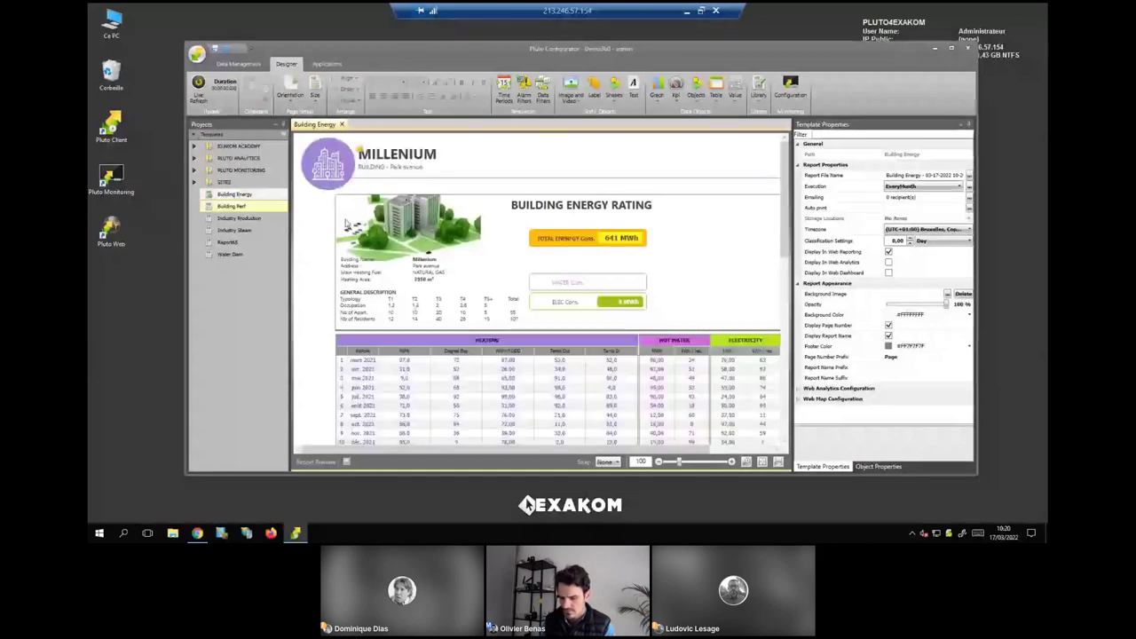
click(656, 99)
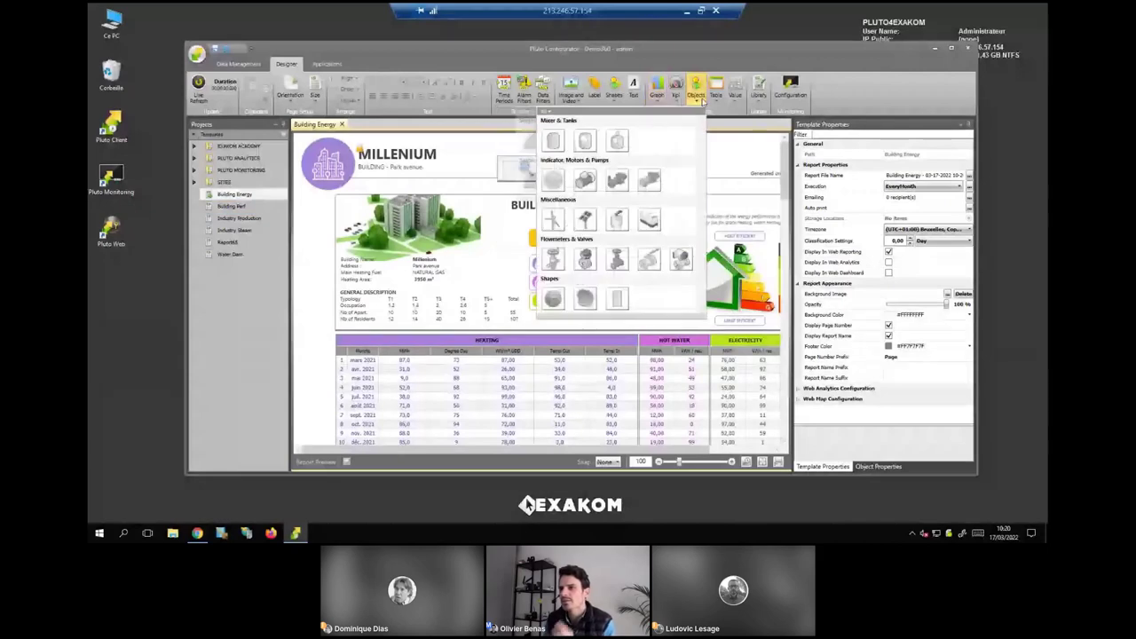
mouse_move(716, 93)
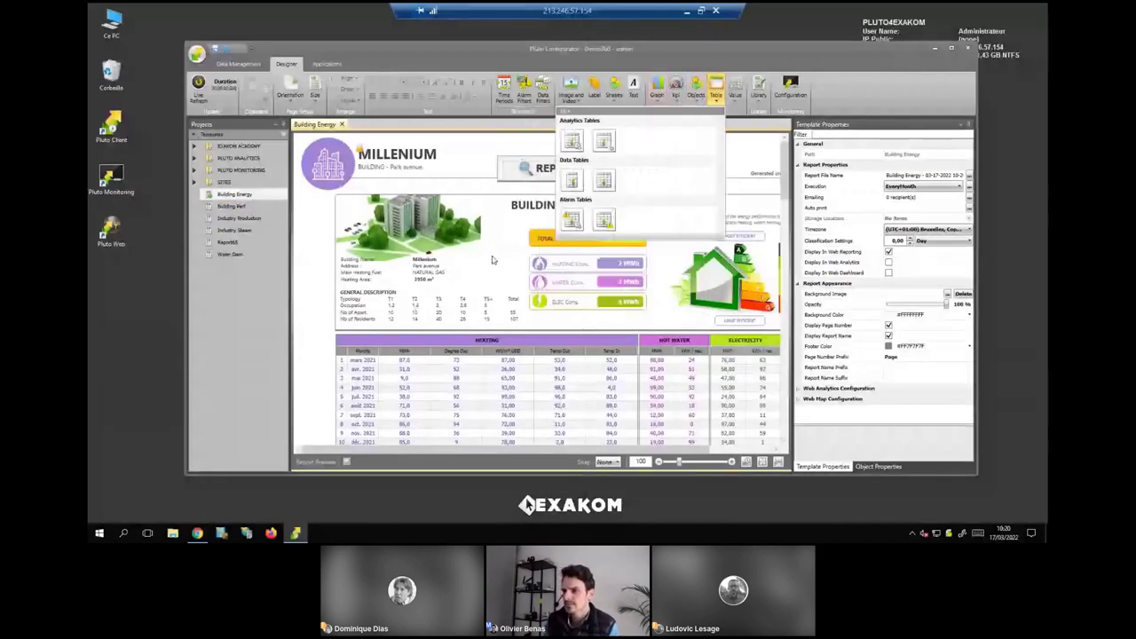
click(493, 259)
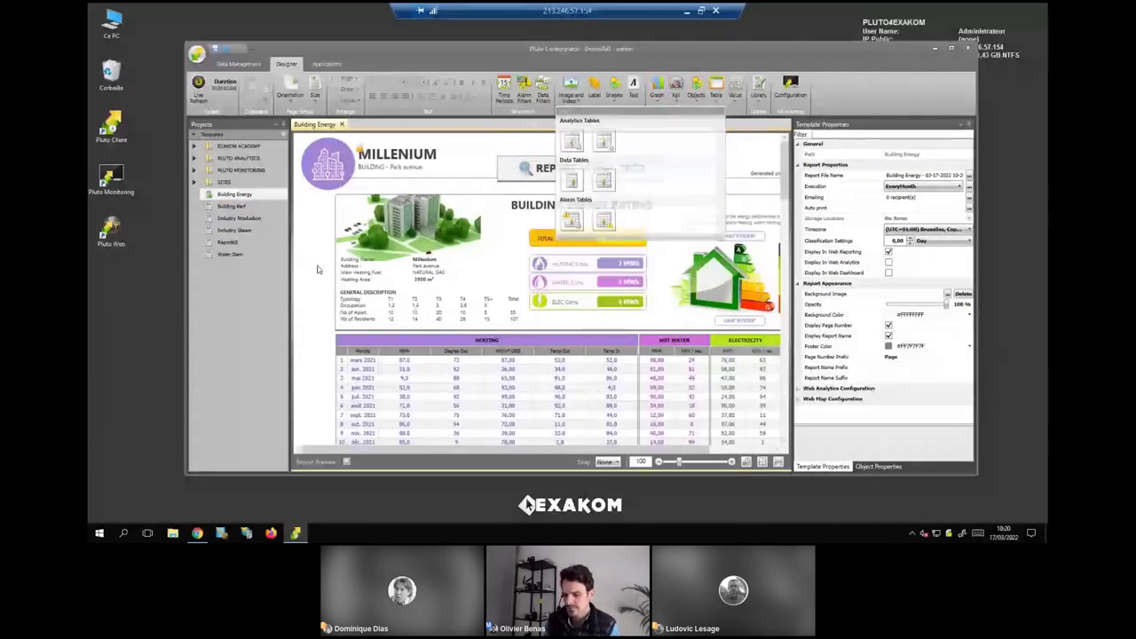
double_click(366, 48)
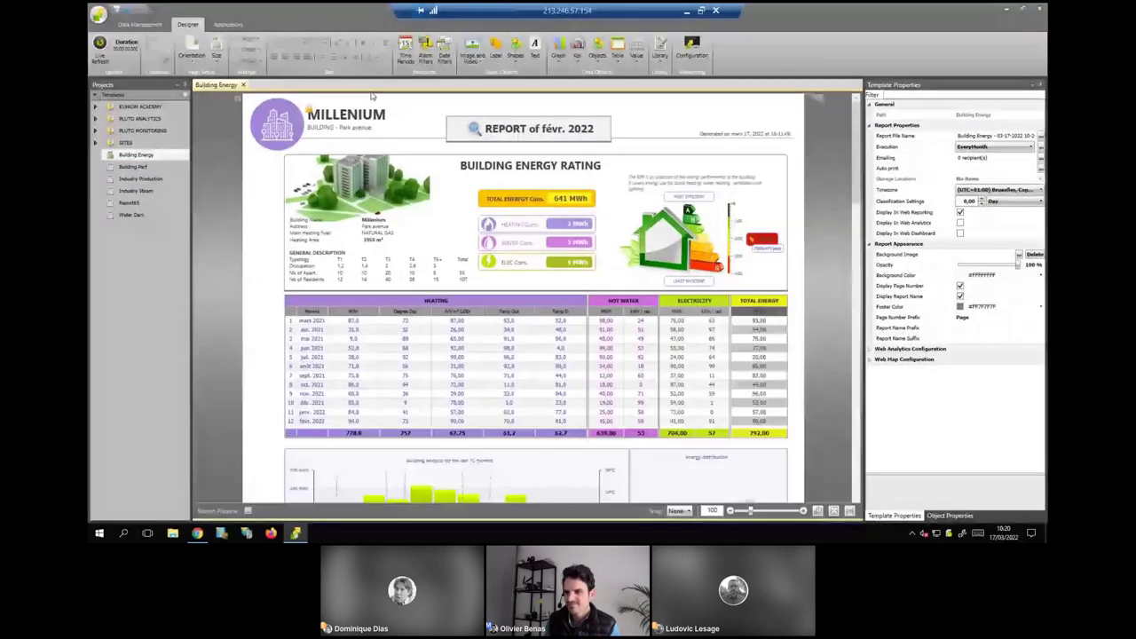
Open the MAIN template under PLUTO MONITORING > Smart INDUSTRY and fit the page in view.
click(142, 194)
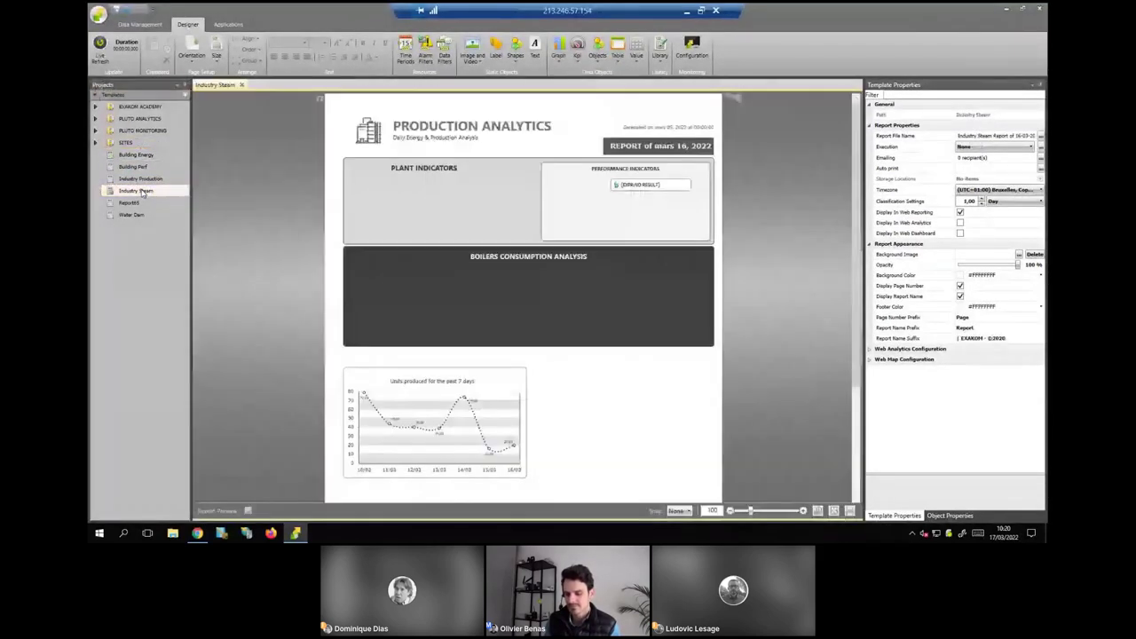
double_click(142, 130)
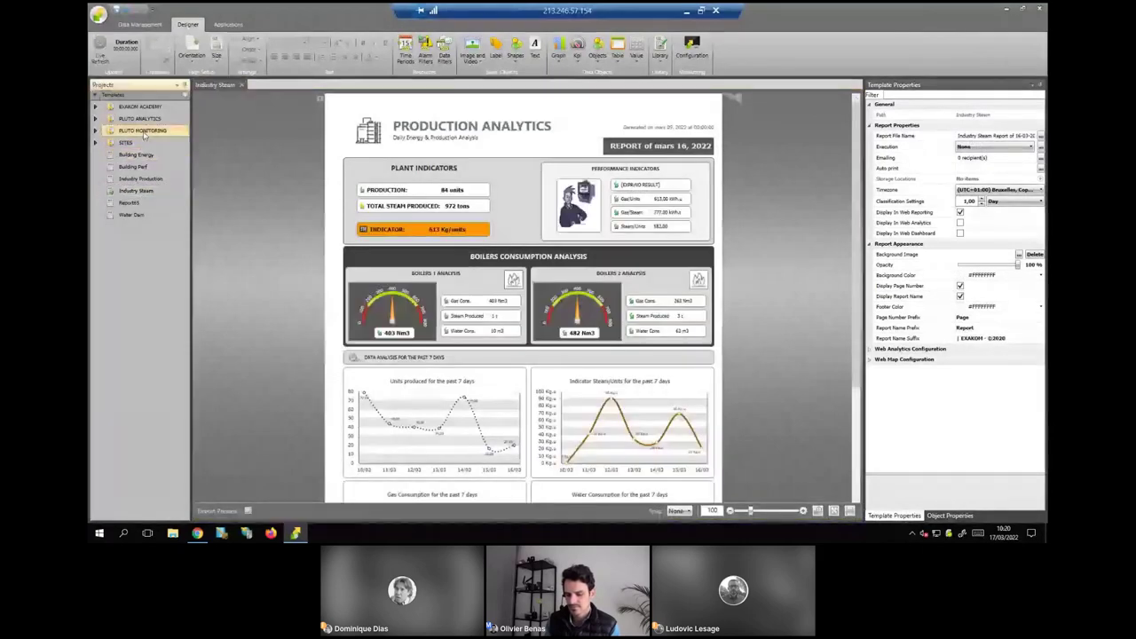
double_click(148, 178)
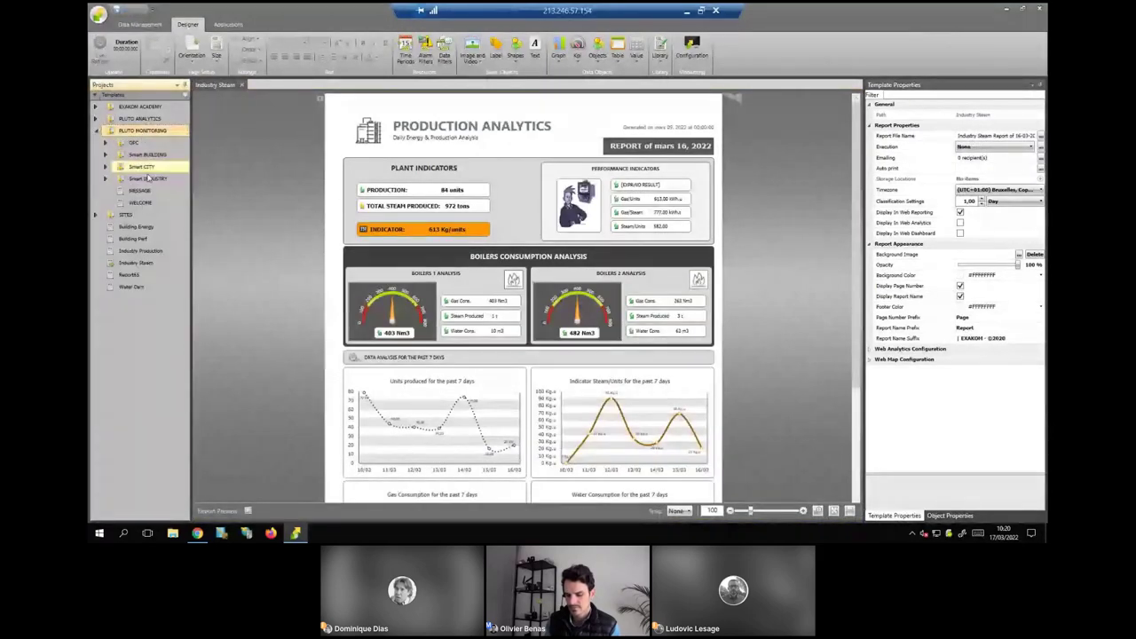
click(147, 251)
double_click(147, 252)
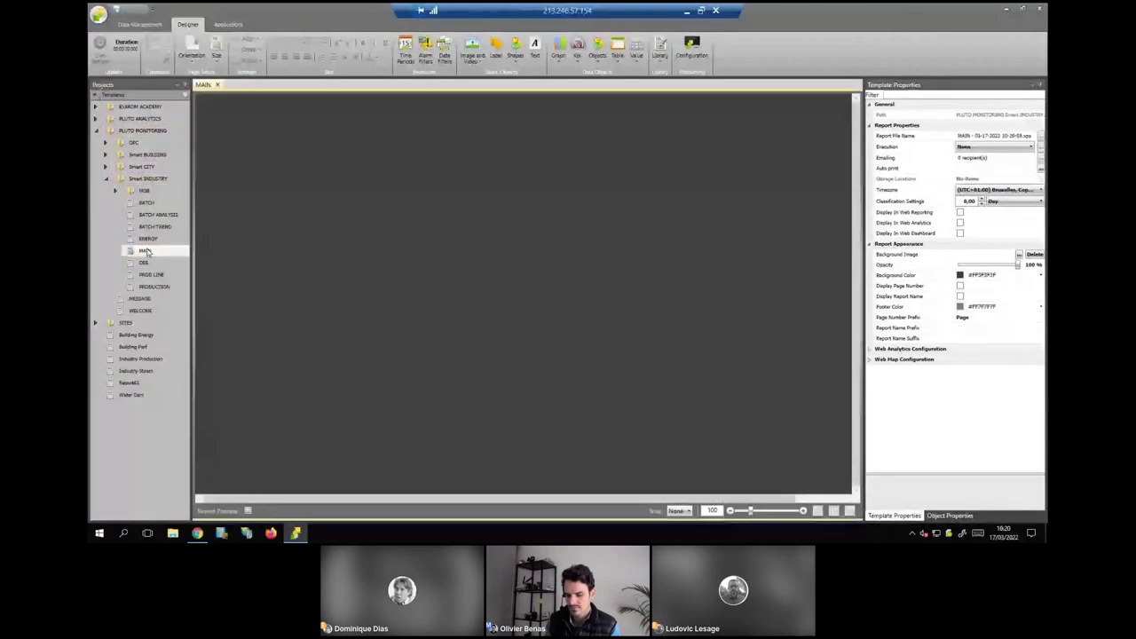
click(849, 511)
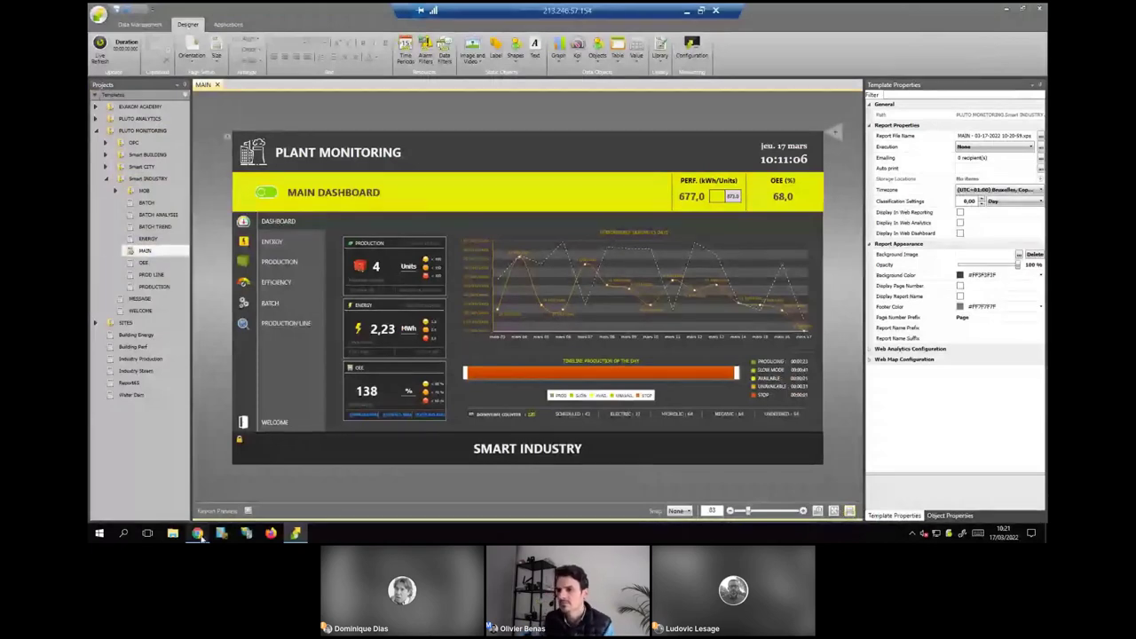
Sign in to Web Report and load the Jan 27, 2022 Industry Production report.
click(198, 534)
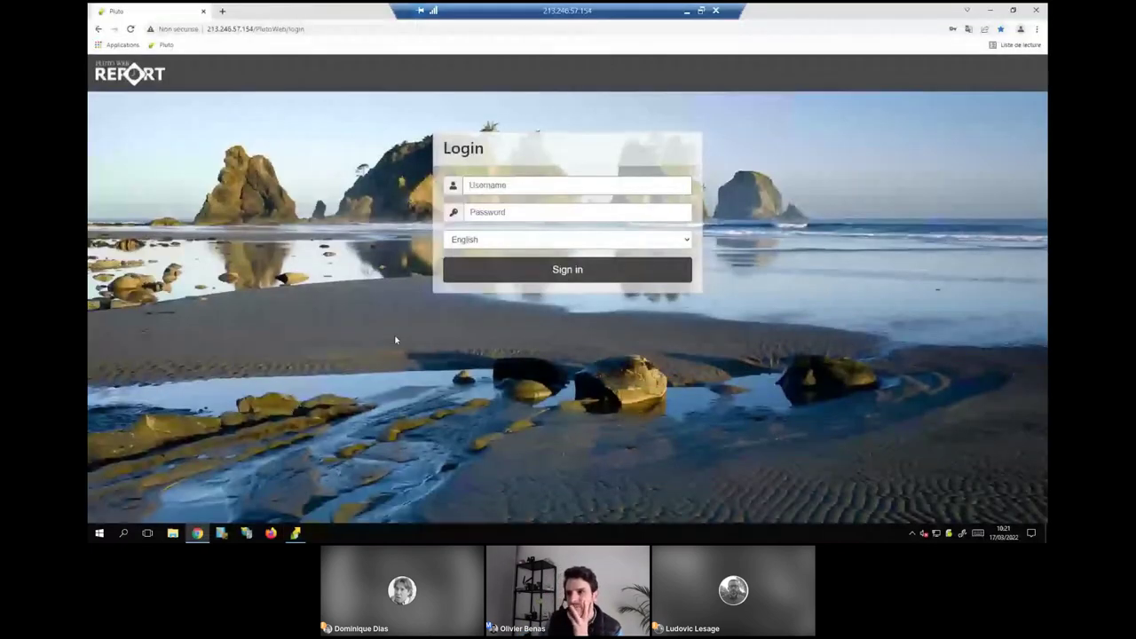
click(528, 271)
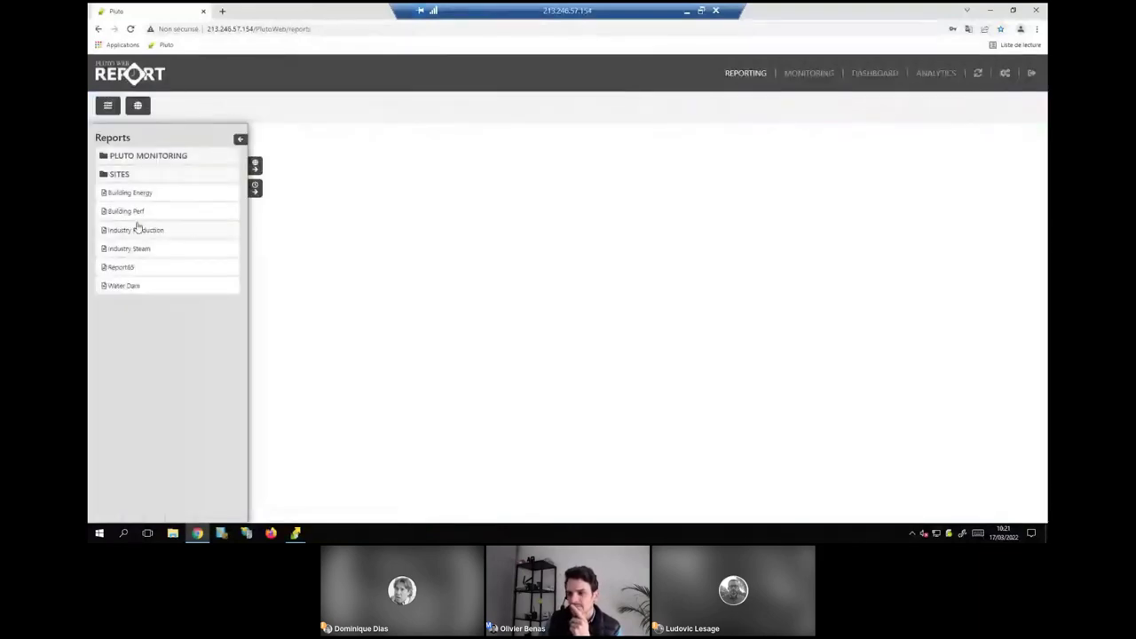
click(136, 231)
click(271, 236)
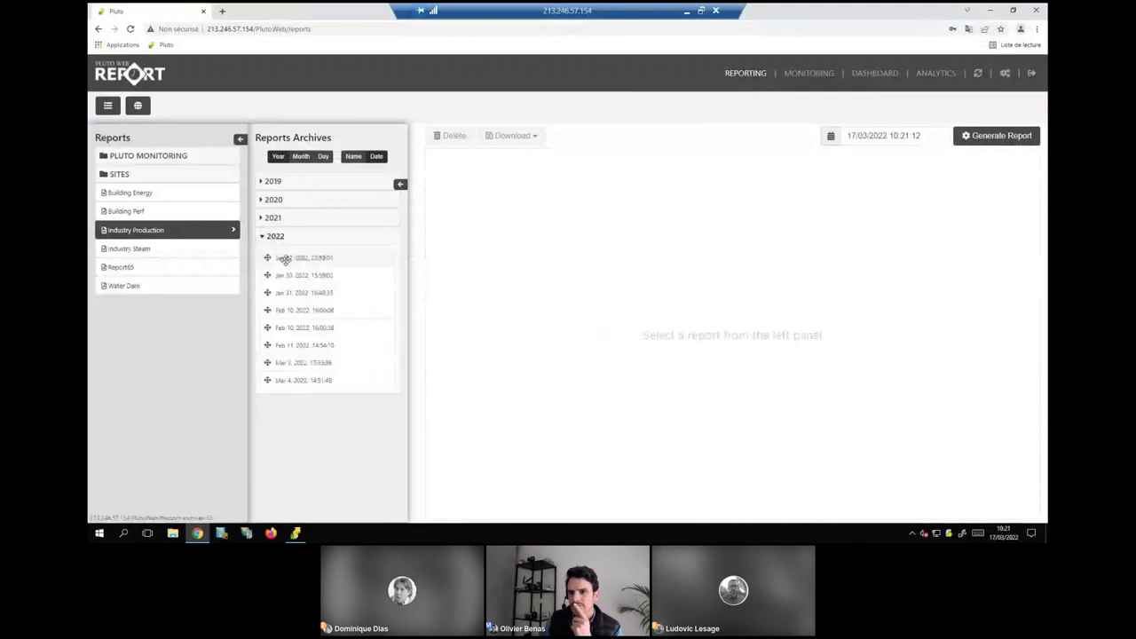
click(285, 258)
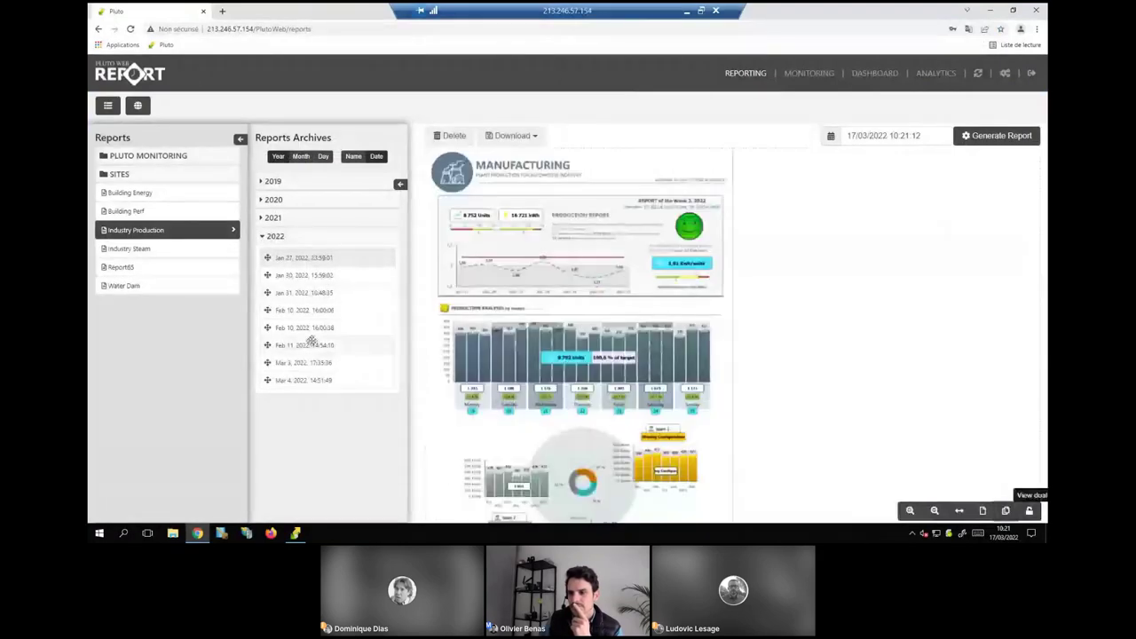
Place the Feb 11, 2022 report beside it, collapse the archives, and open MONITORING.
drag(311, 343, 877, 299)
click(400, 184)
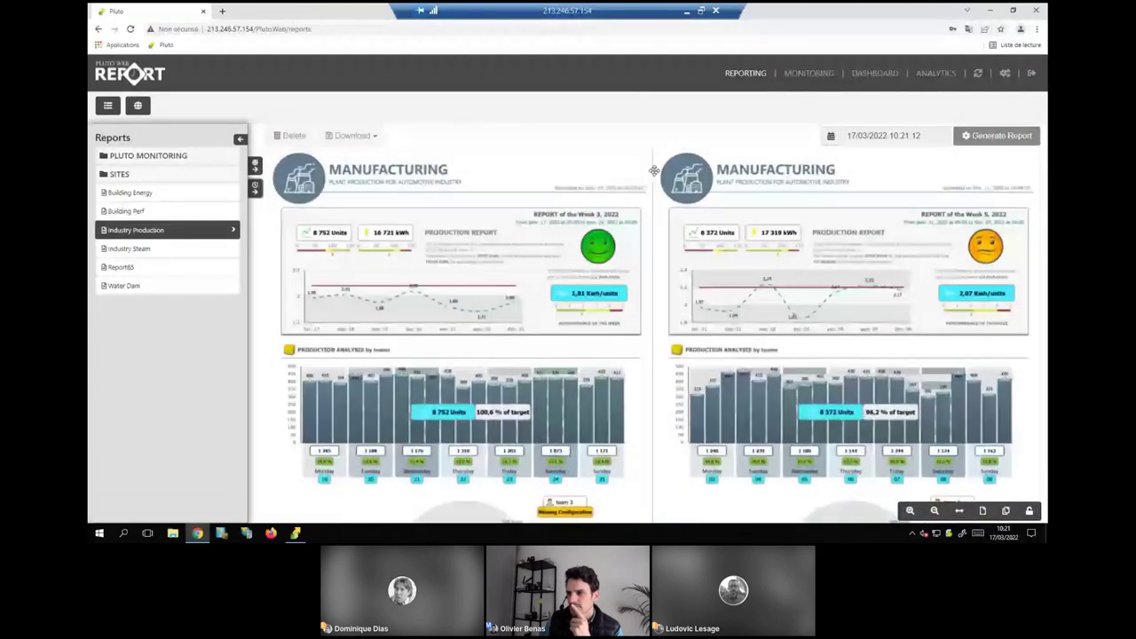
click(809, 75)
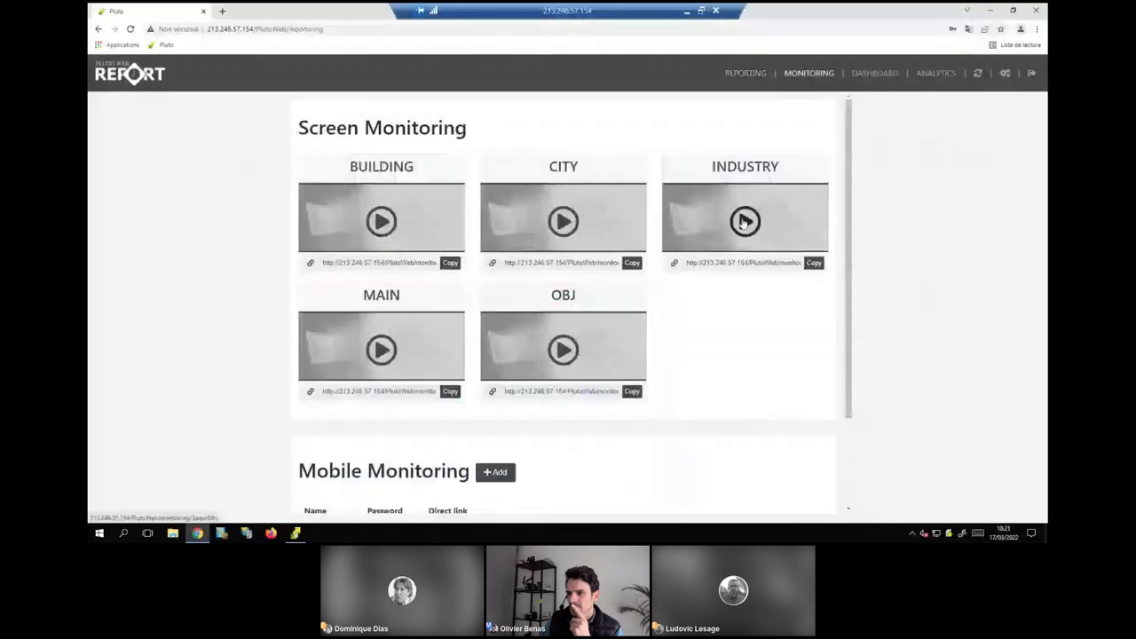
Play the INDUSTRY monitoring screen in a new tab, then return and play the CITY screen.
click(744, 222)
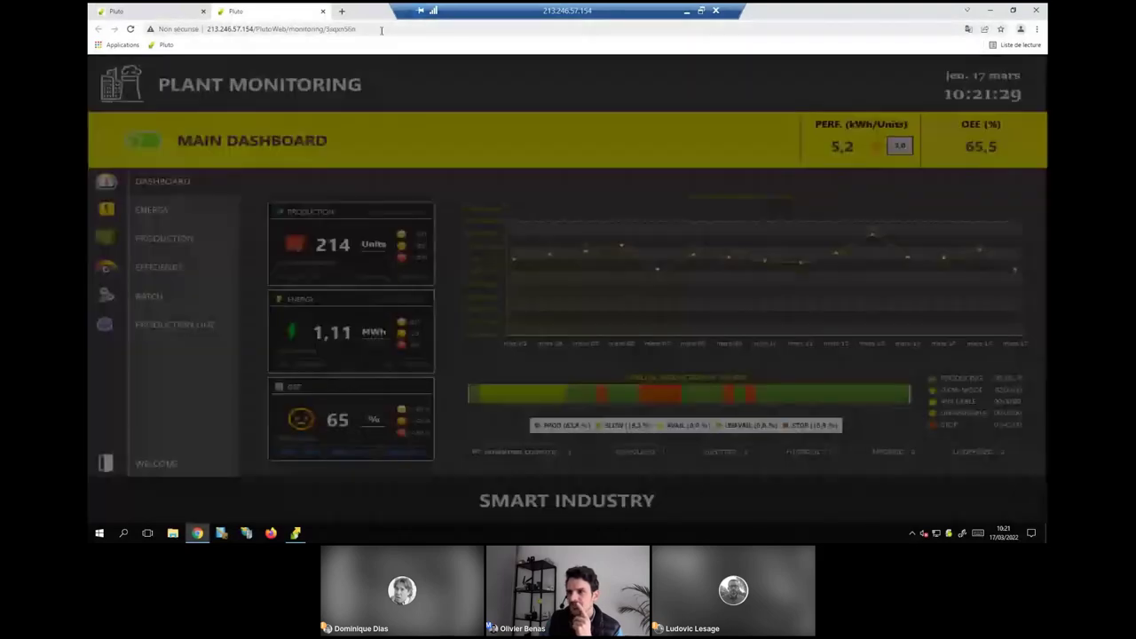
drag(382, 29, 163, 25)
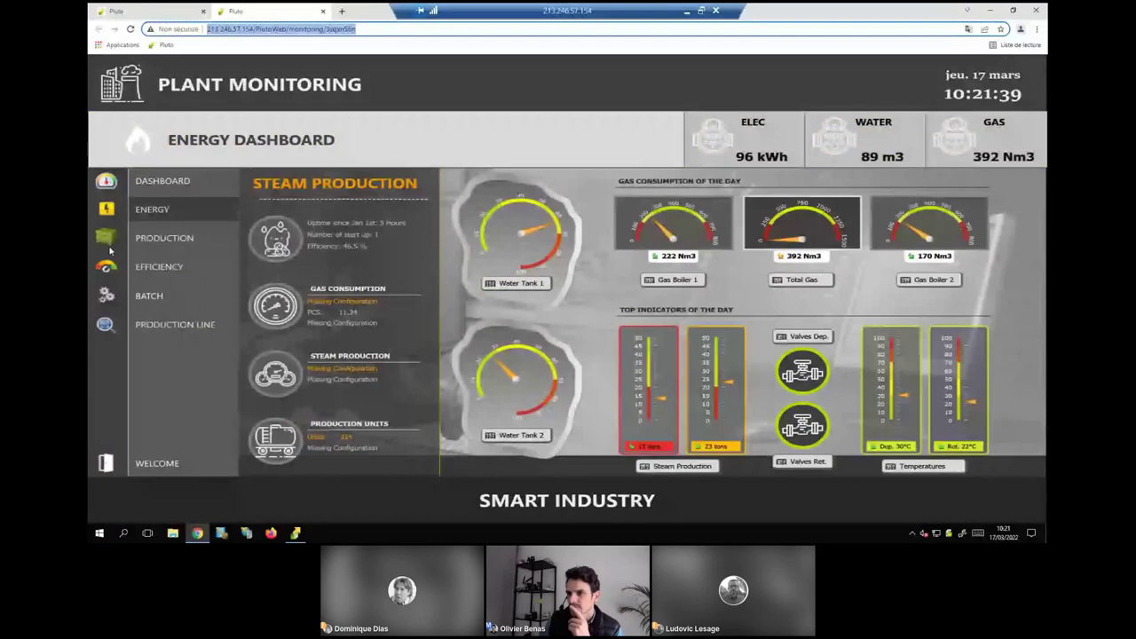
key(alt+Left)
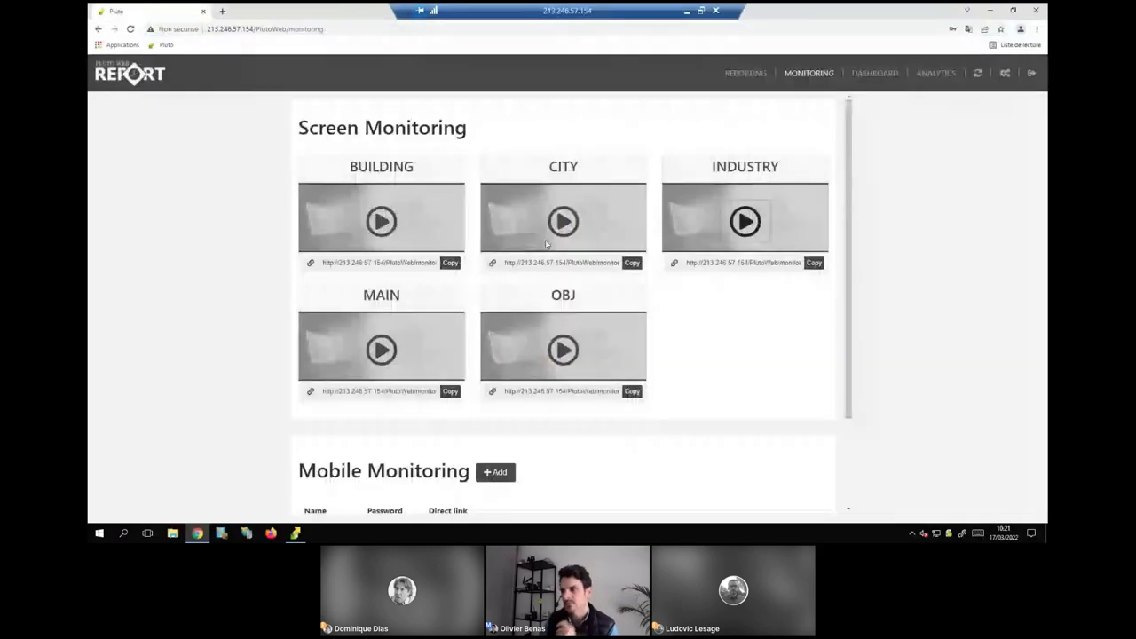
click(555, 219)
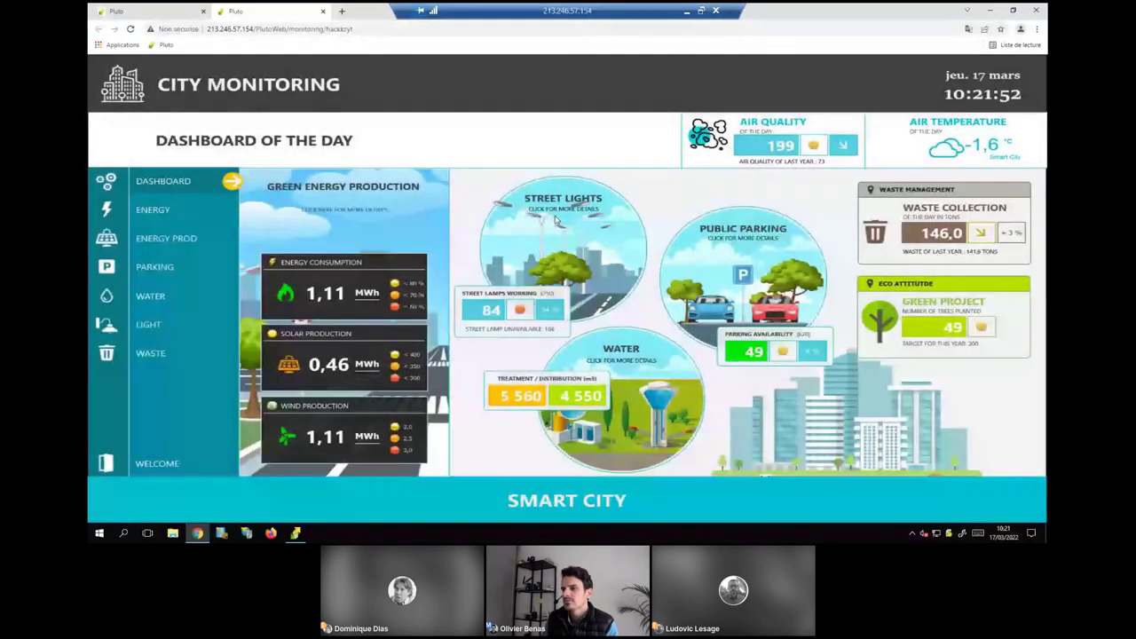
Split the browser tabs into separate windows and play the INDUSTRY screen in the left one.
click(1012, 11)
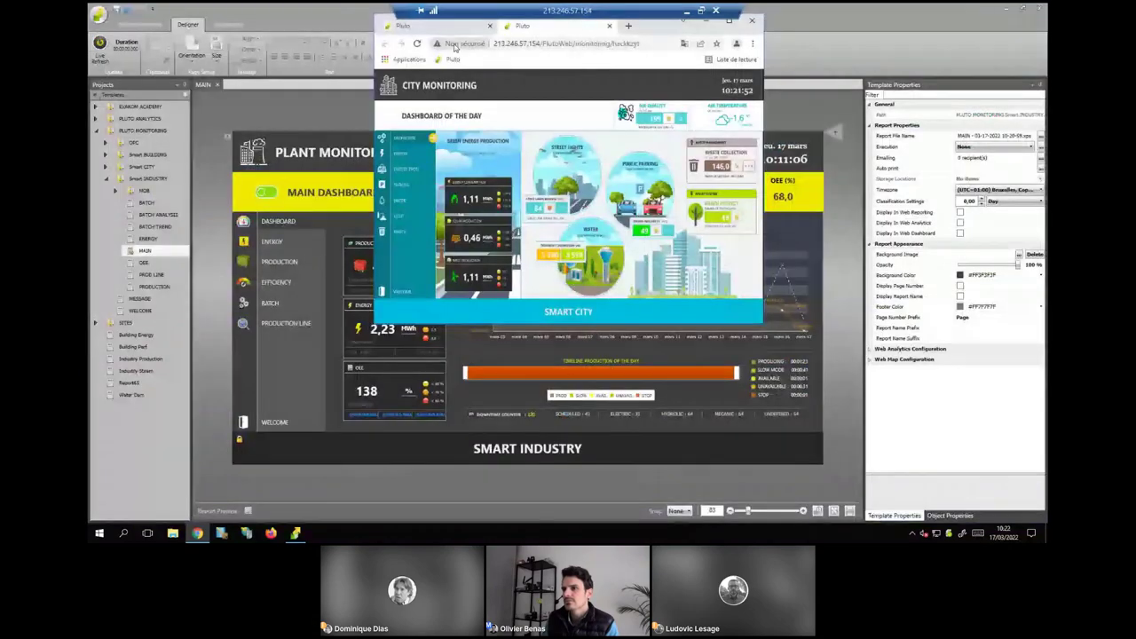
drag(426, 25, 256, 44)
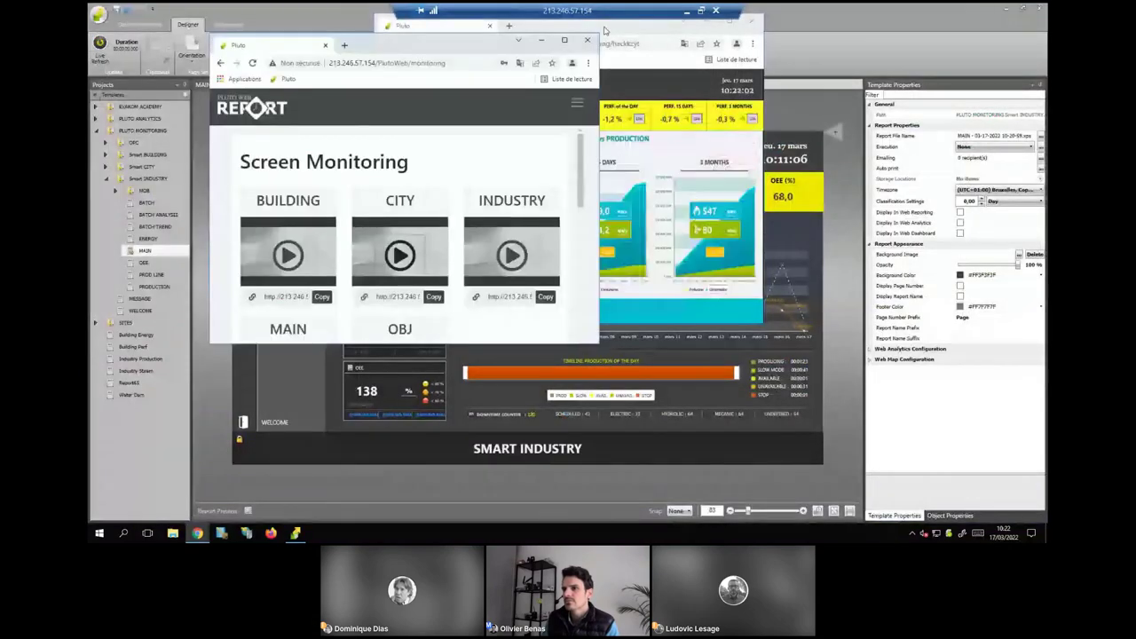
drag(604, 31, 817, 63)
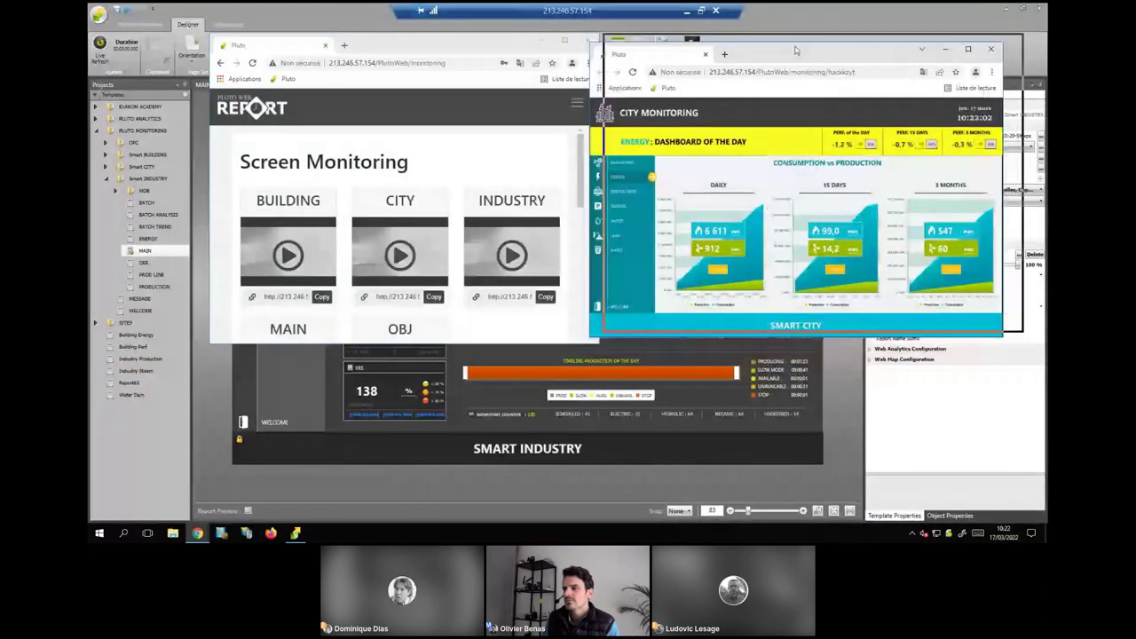
click(512, 201)
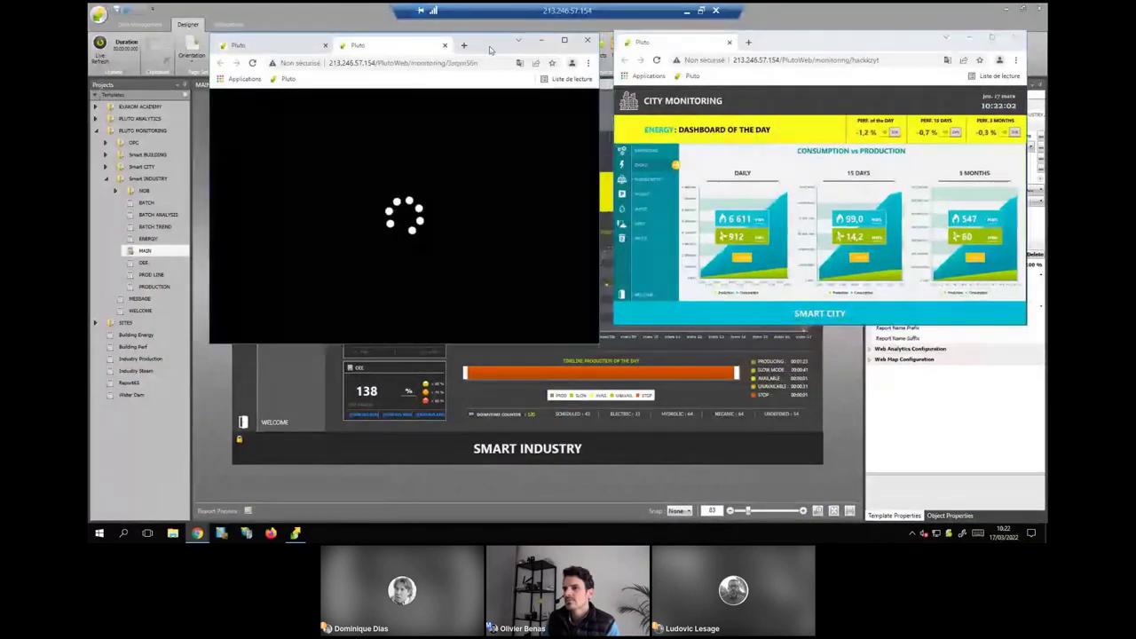
Arrange Plant Monitoring and City Monitoring windows side by side, then minimise the remote session.
drag(479, 45, 302, 33)
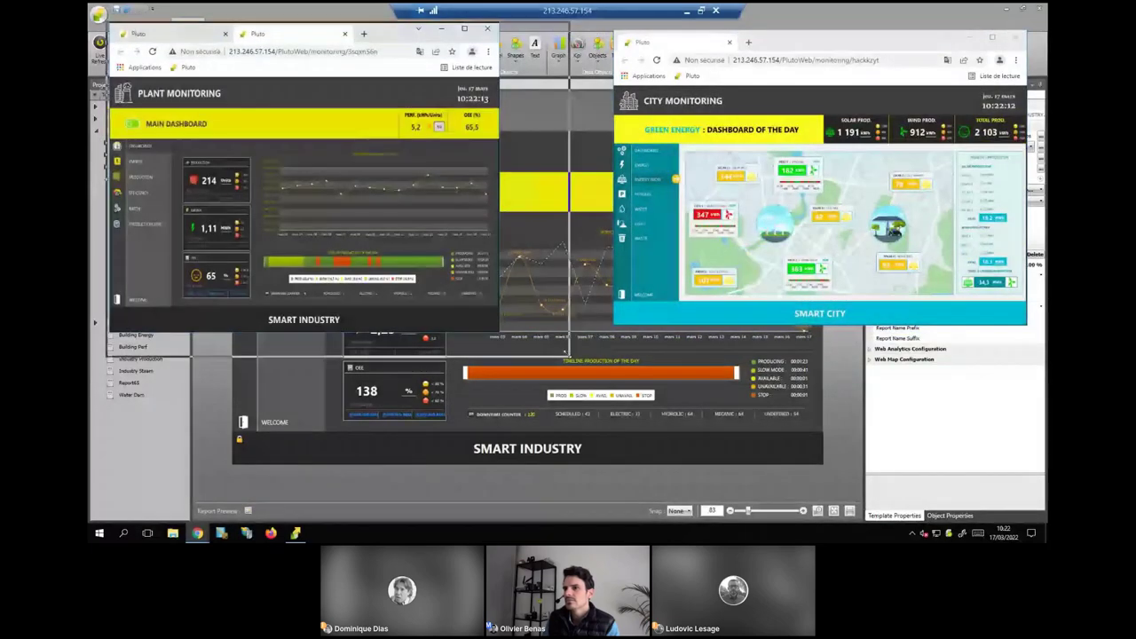
drag(778, 46, 730, 39)
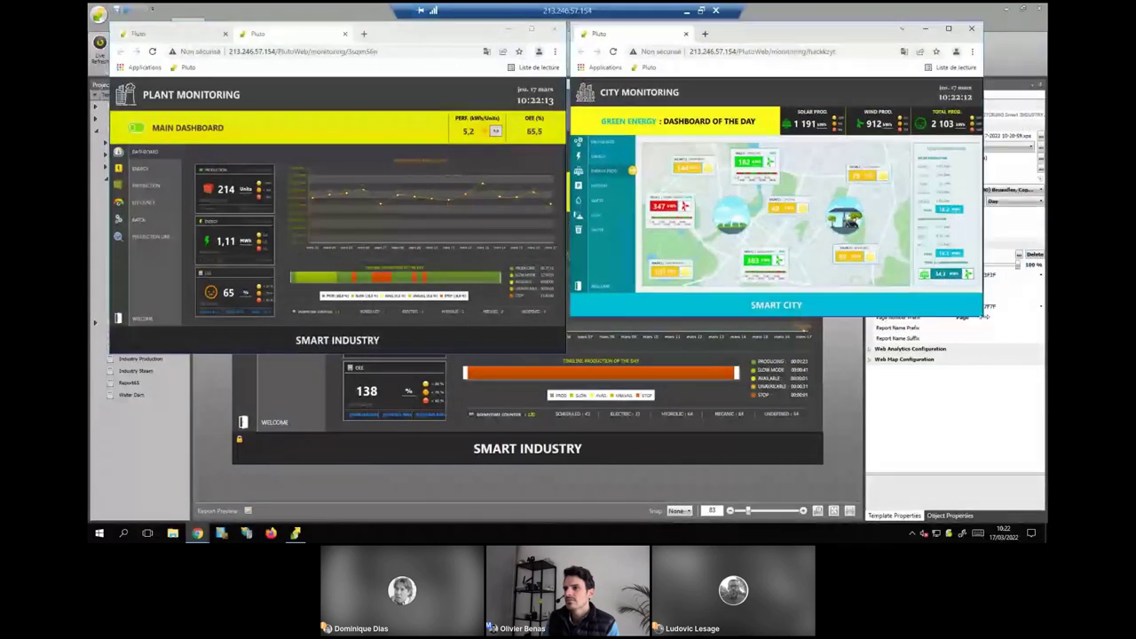
drag(1021, 352, 1022, 352)
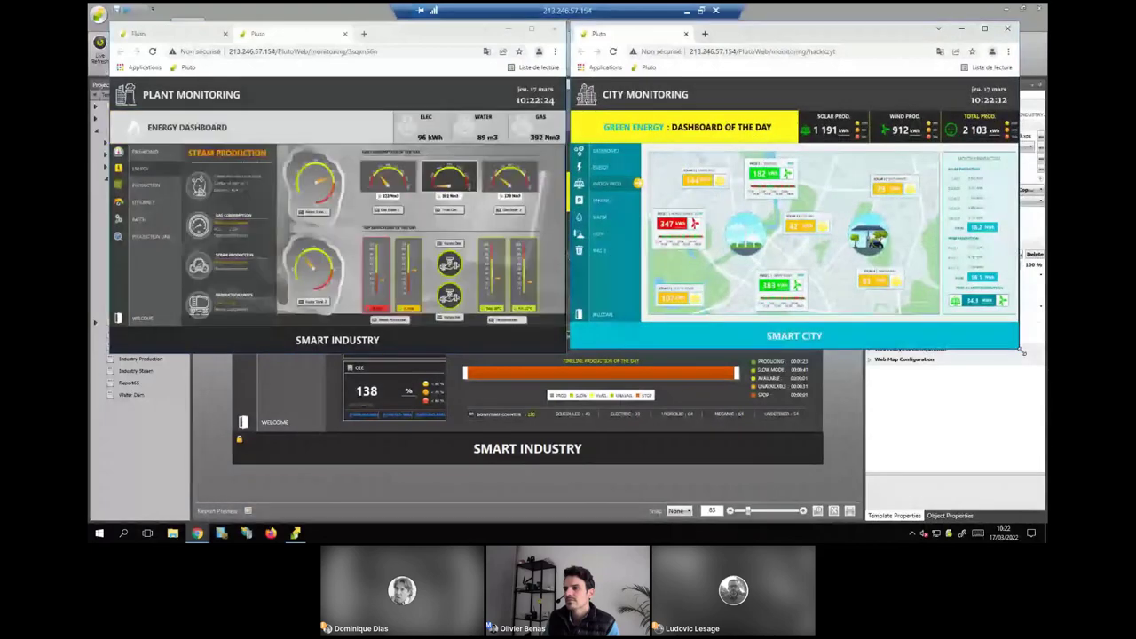
mouse_move(731, 301)
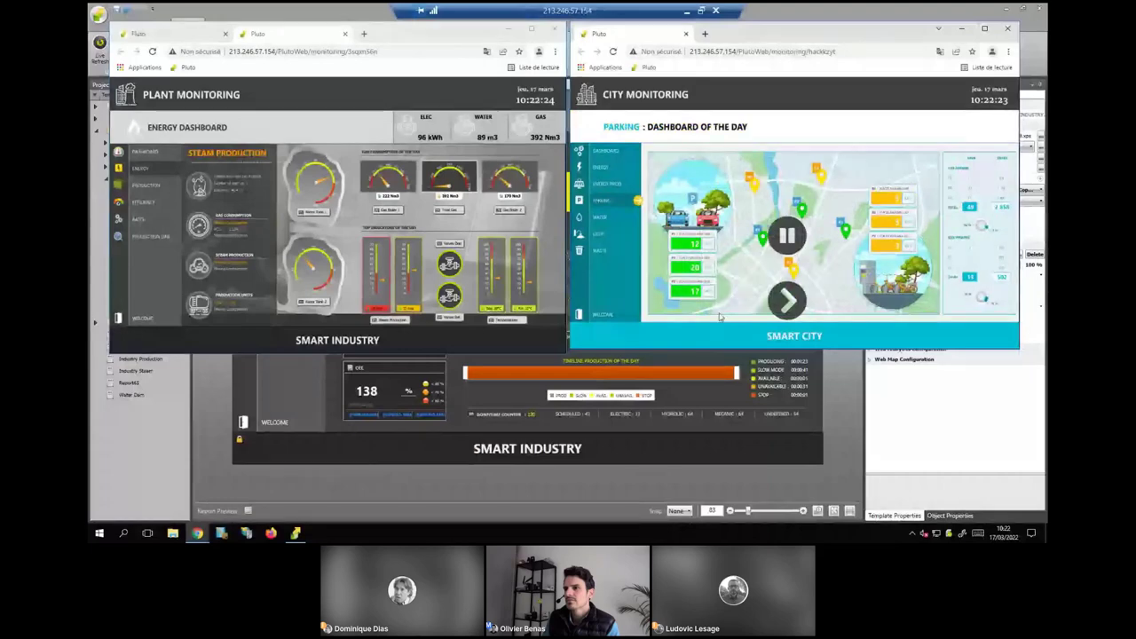
mouse_move(449, 312)
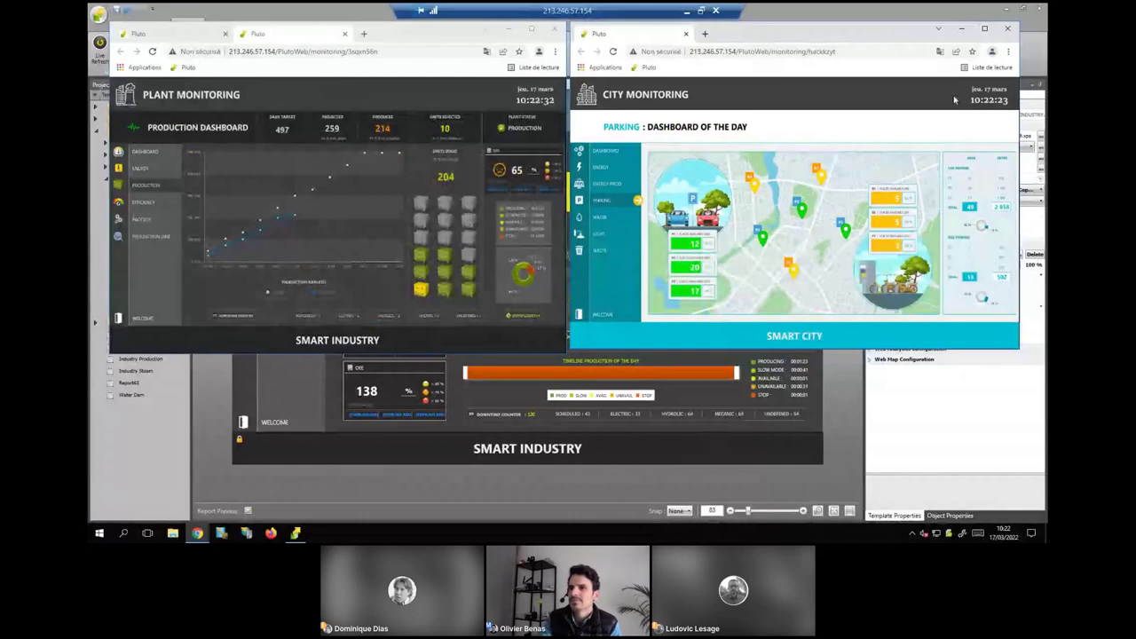
click(687, 11)
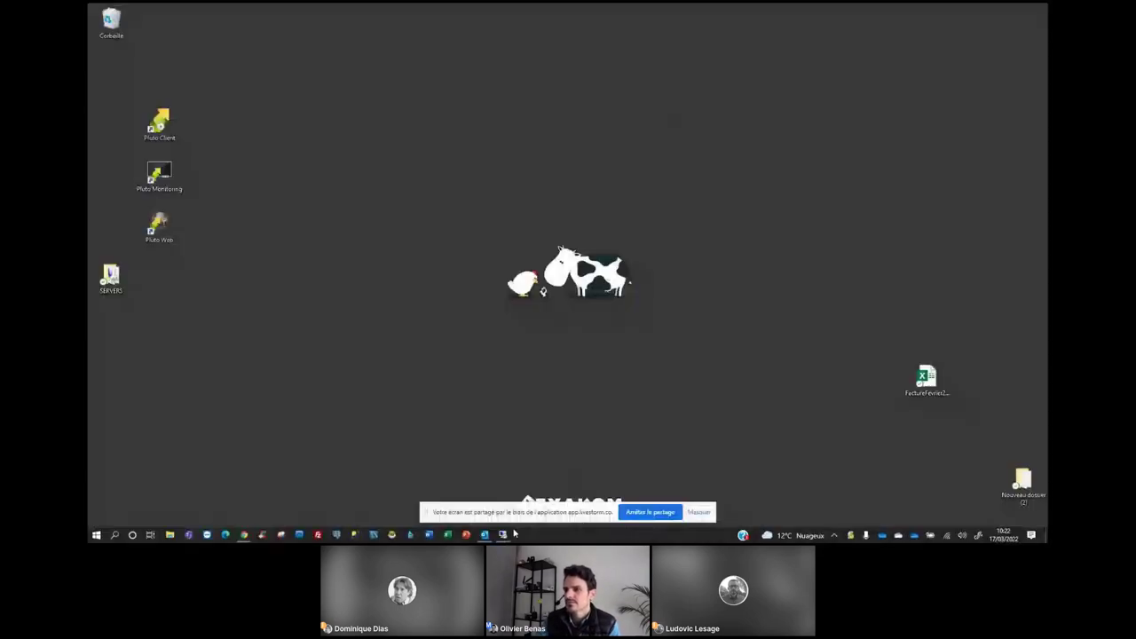
Bring the second remote session full-screen and launch Pluto Client.
mouse_move(503, 535)
click(468, 505)
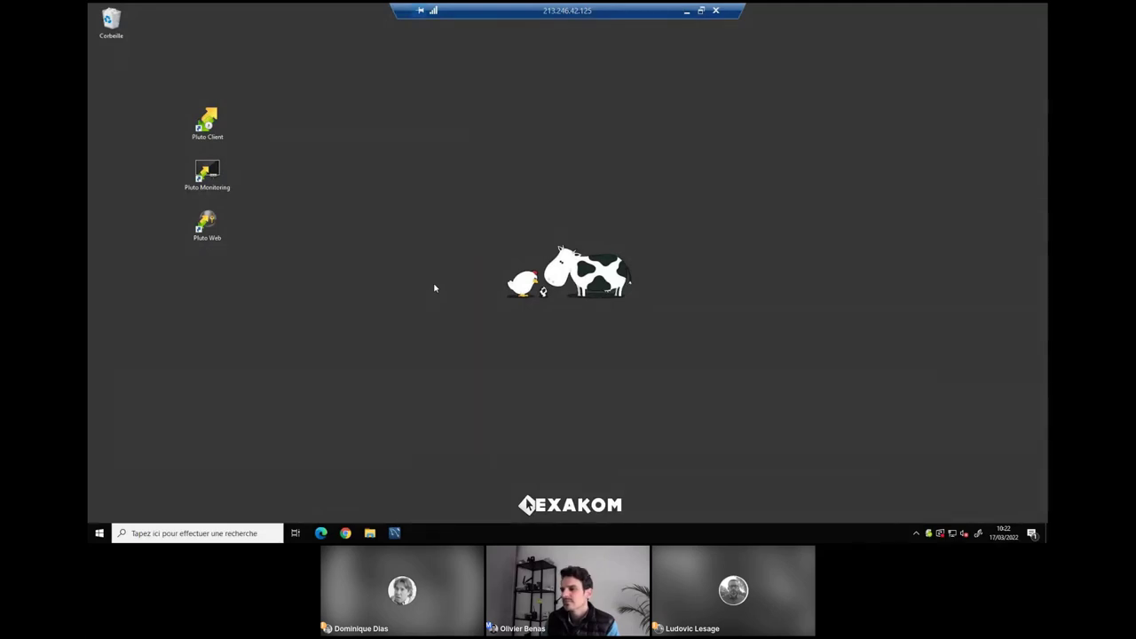
click(208, 124)
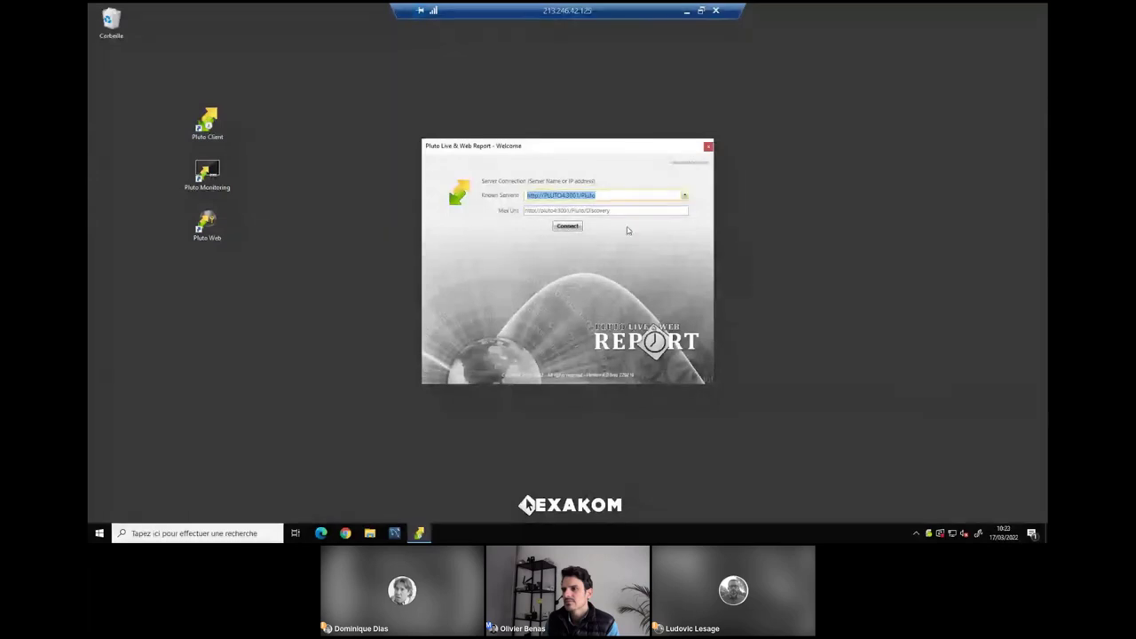
Connect to the Pluto server and log in with the user name and password.
click(569, 228)
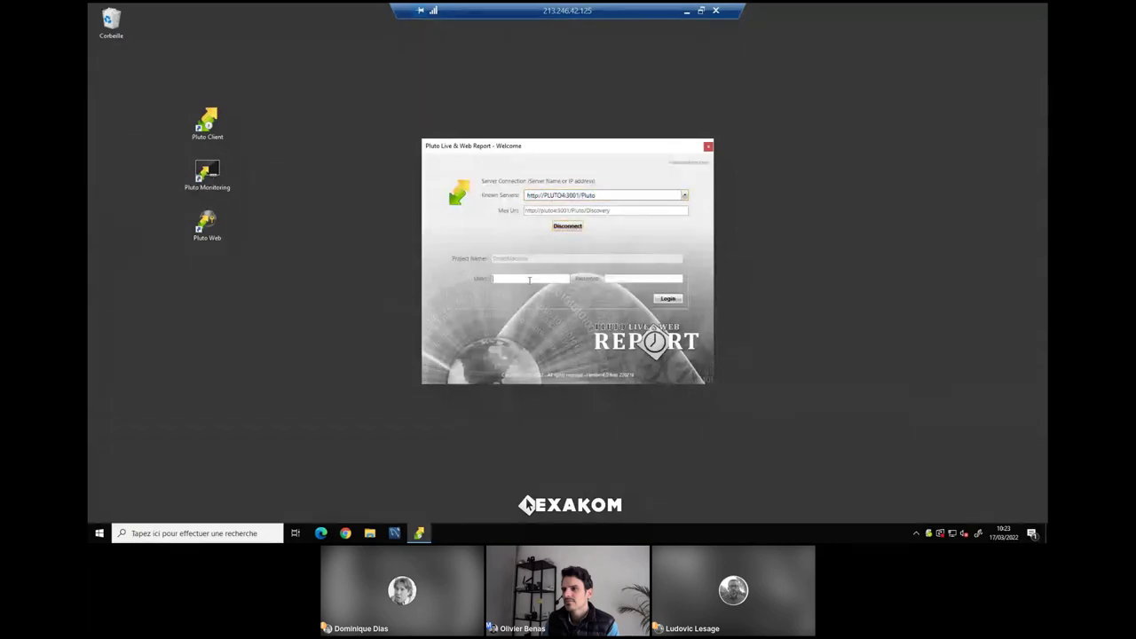
click(531, 279)
text(admin)
key(Tab)
text(admin)
key(Return)
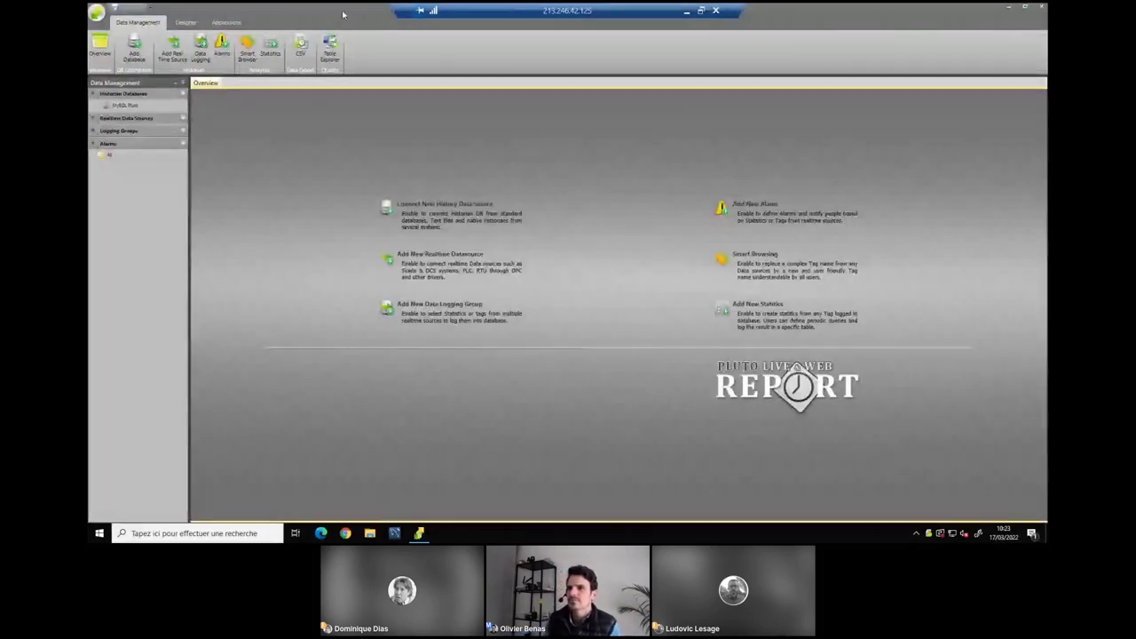
Resize the Configurator window and check the Add Database type list before cancelling.
drag(343, 14, 421, 56)
drag(902, 424, 974, 487)
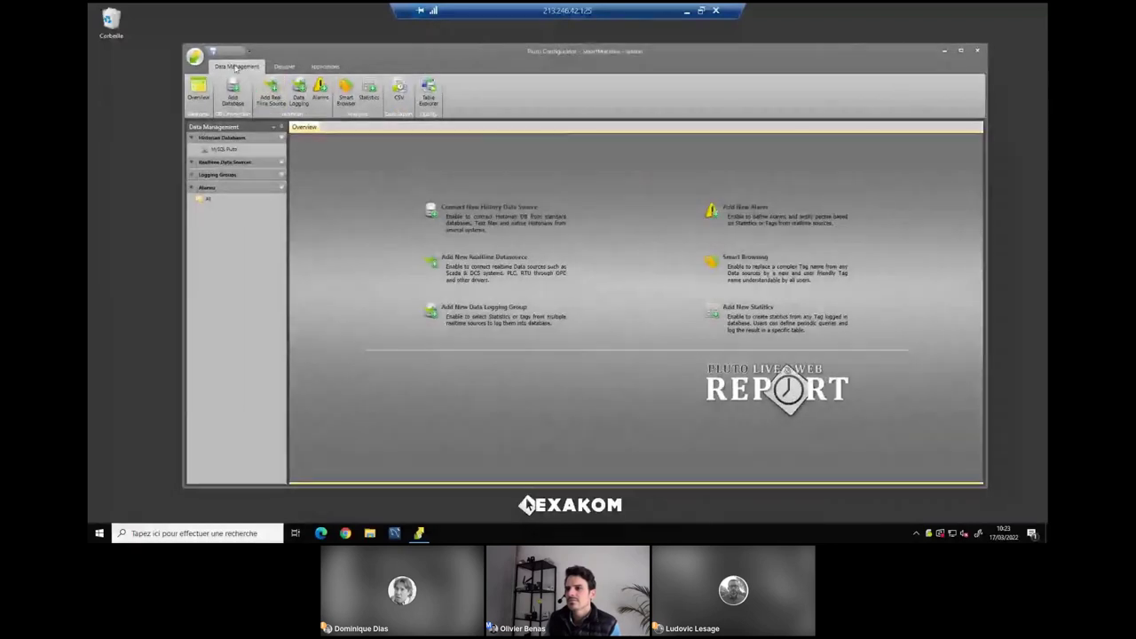
click(230, 96)
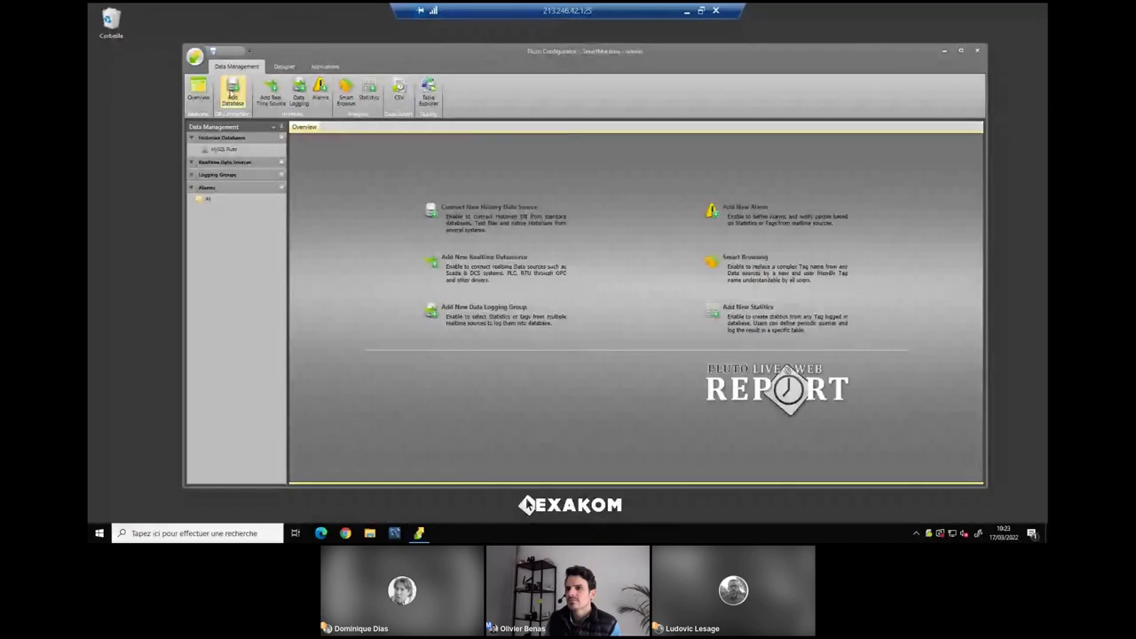
click(553, 271)
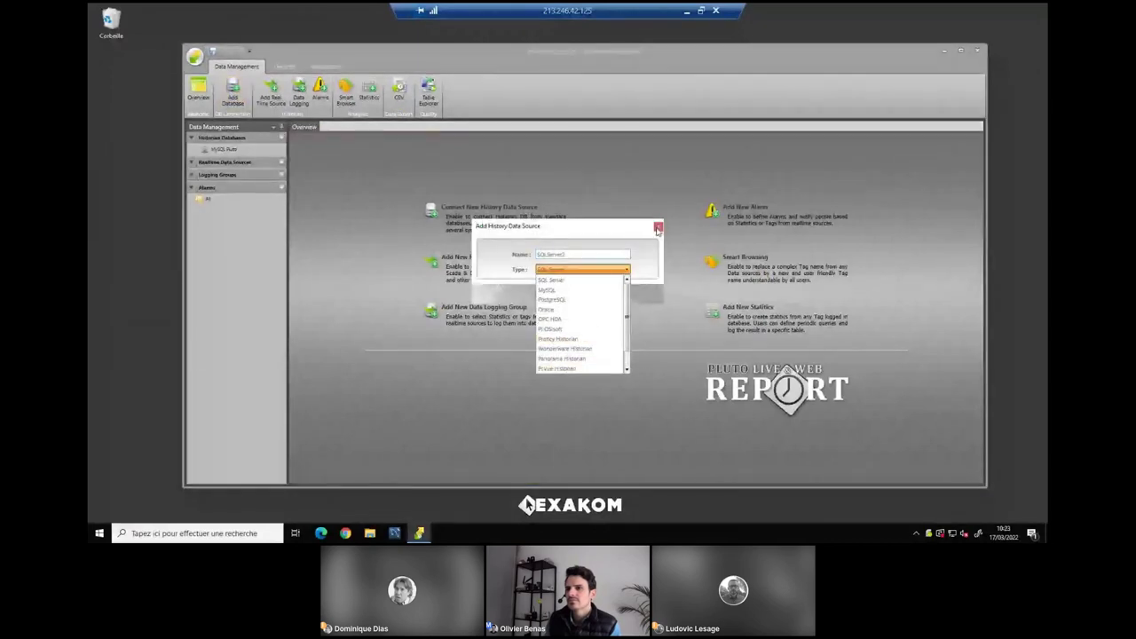
click(658, 229)
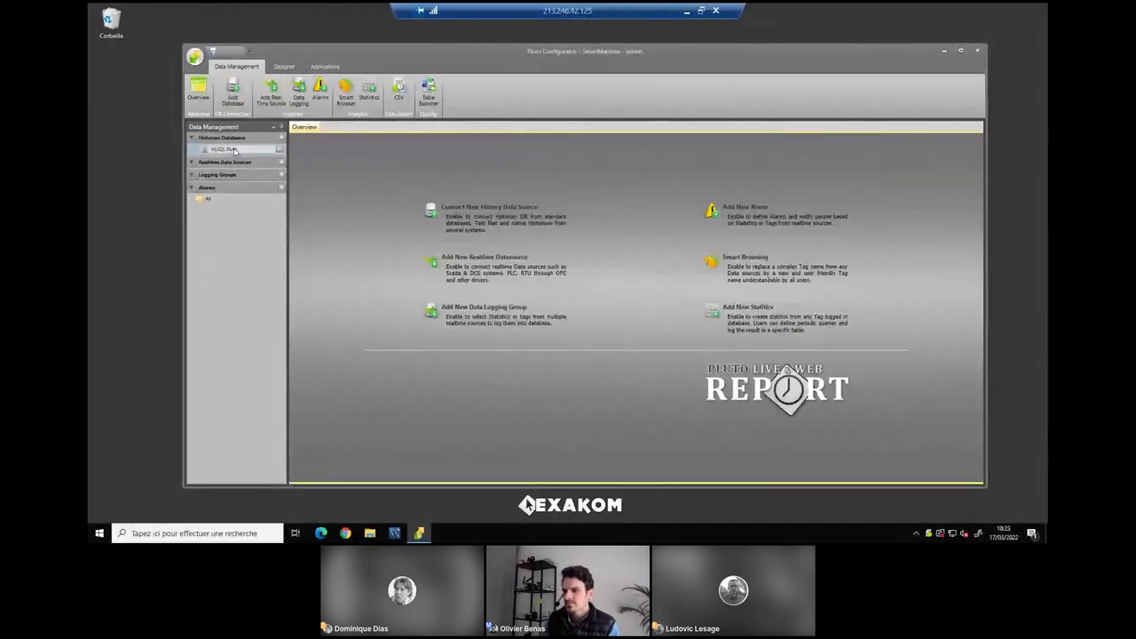
Open the MySQL Pluto connection and inspect its production and temperature tables.
click(234, 150)
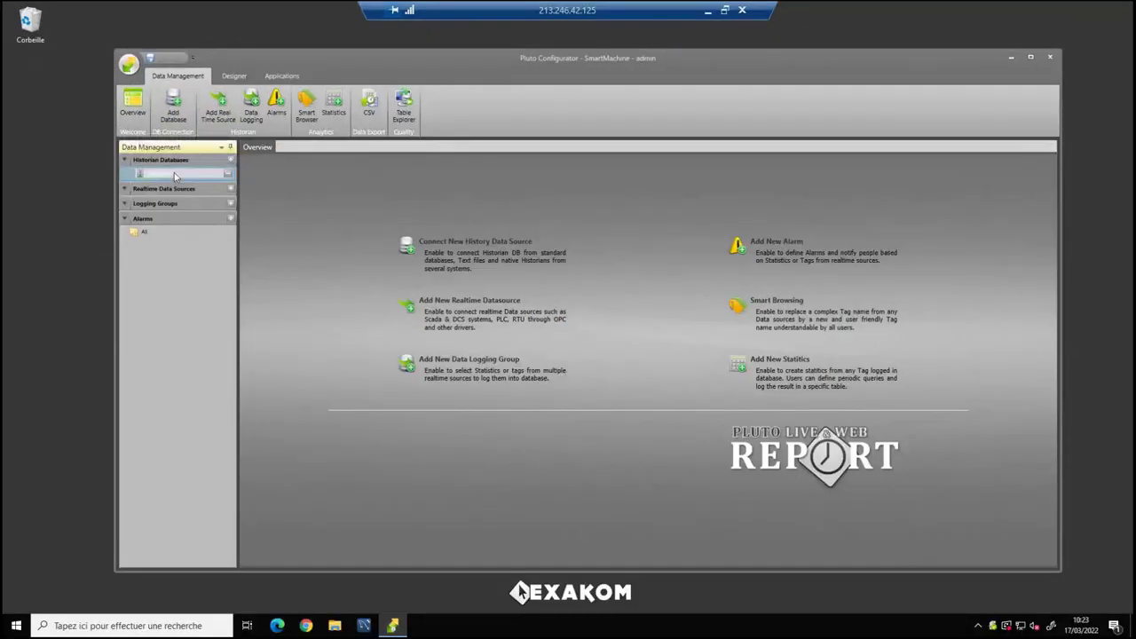
double_click(175, 176)
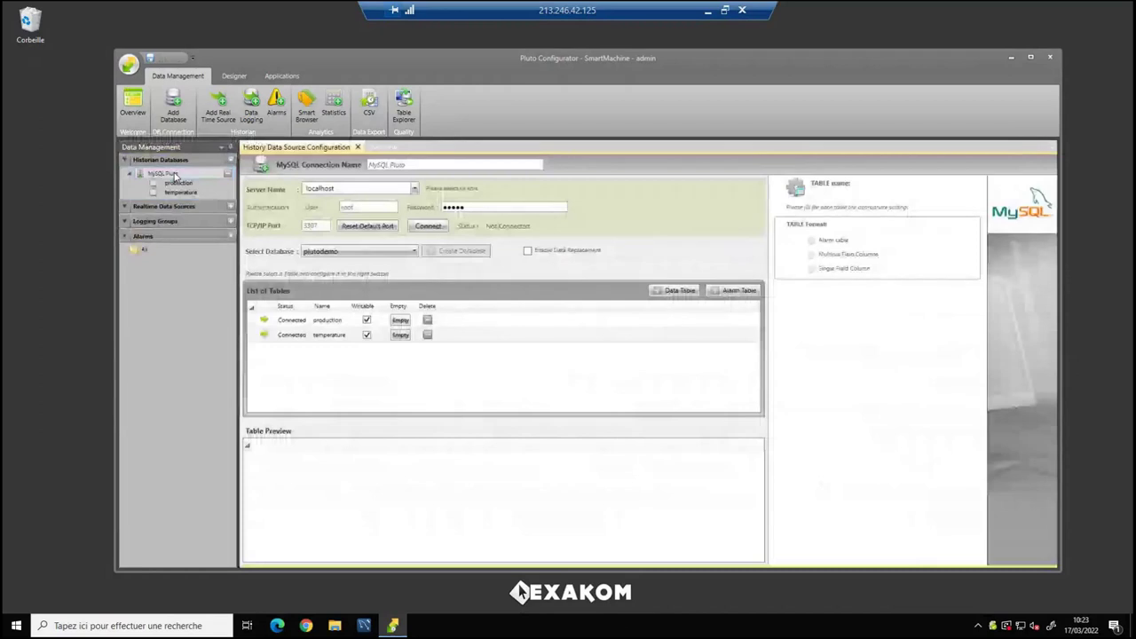
click(328, 321)
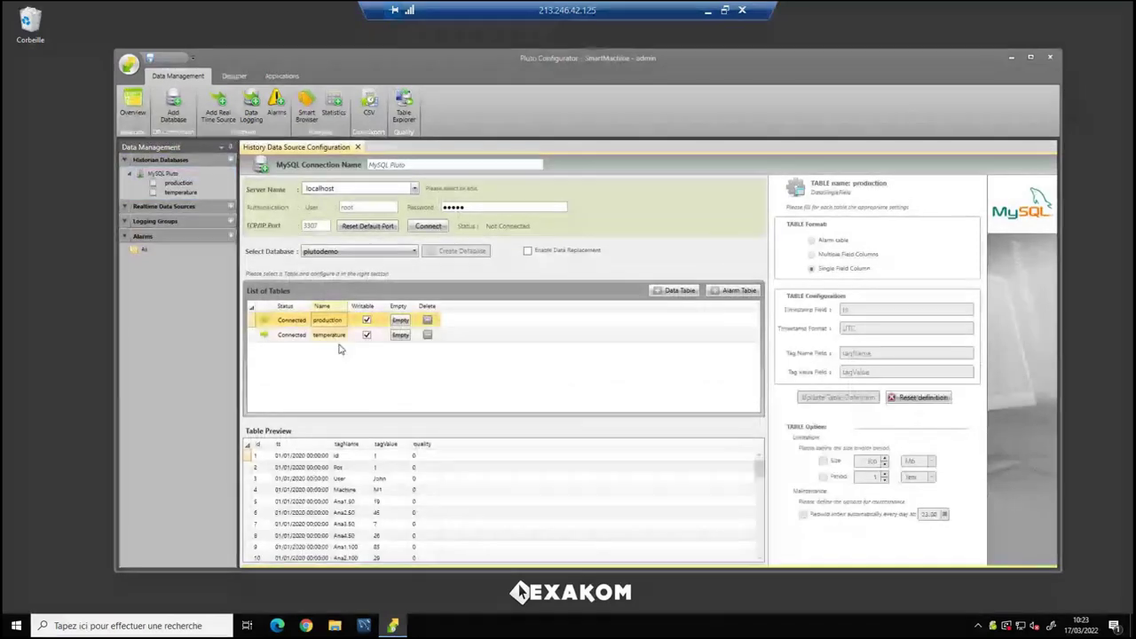
click(332, 337)
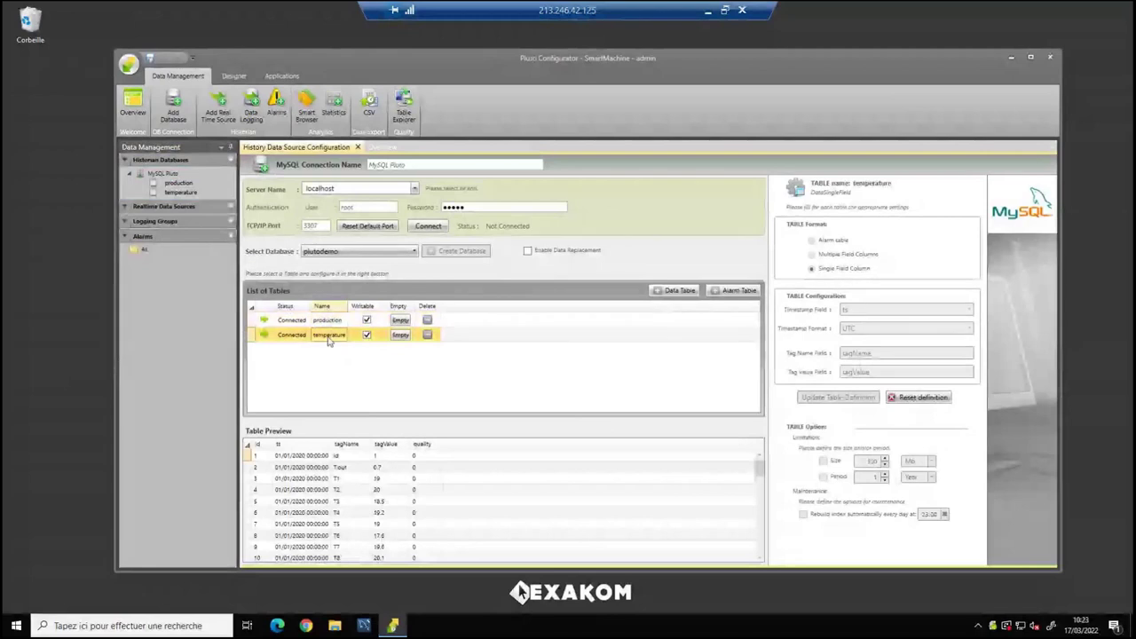
click(327, 319)
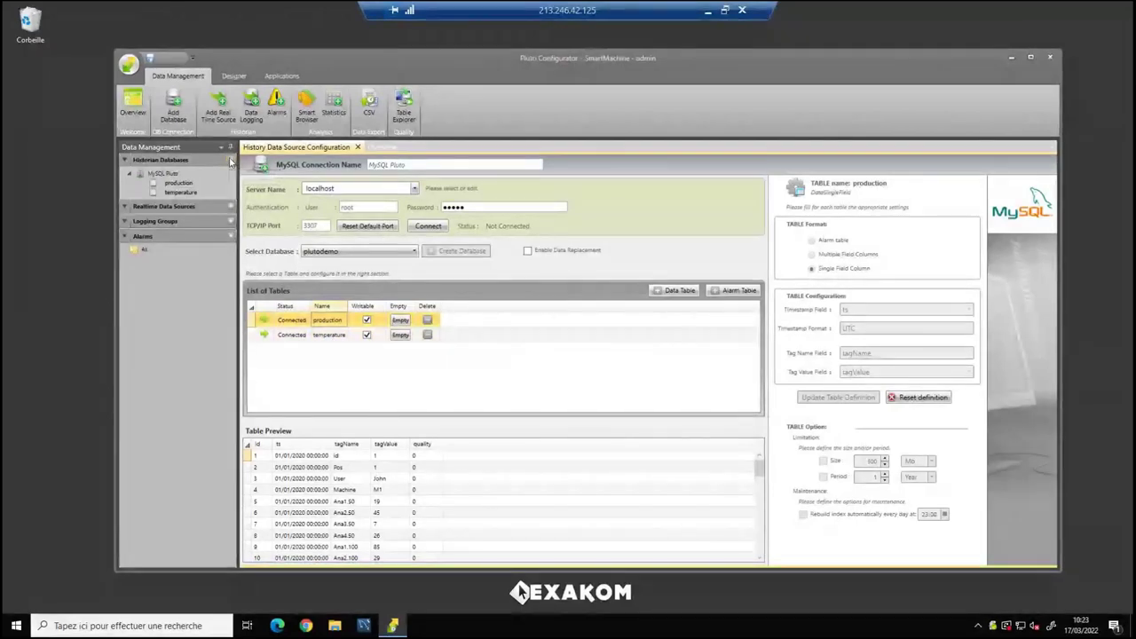
click(174, 107)
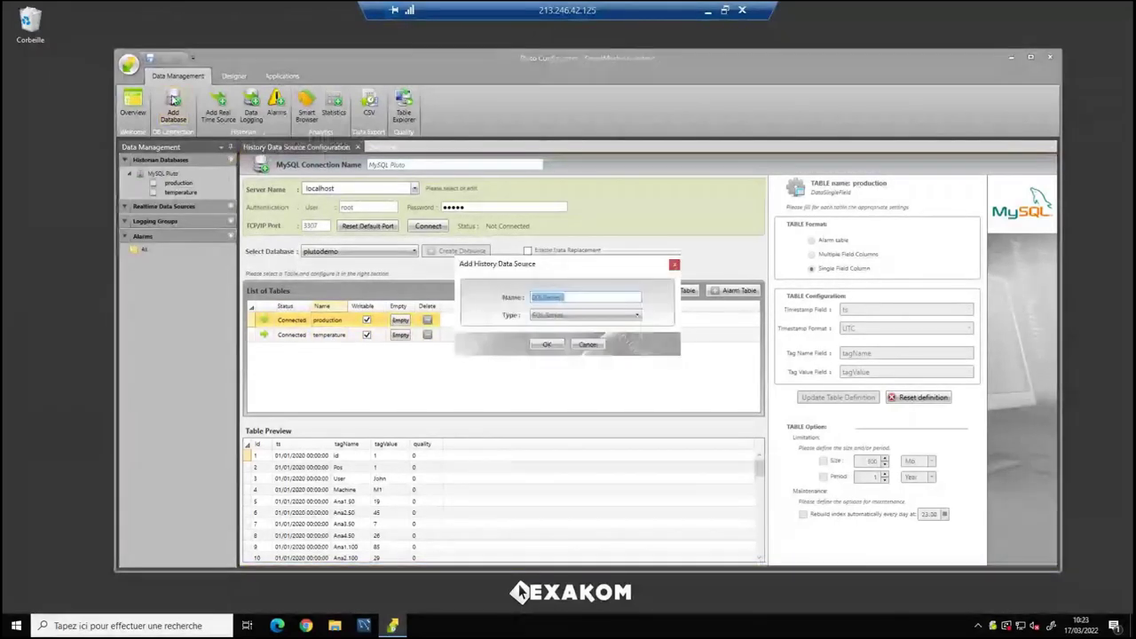
Create a MySQL2 history data source with localhost as its server.
click(569, 317)
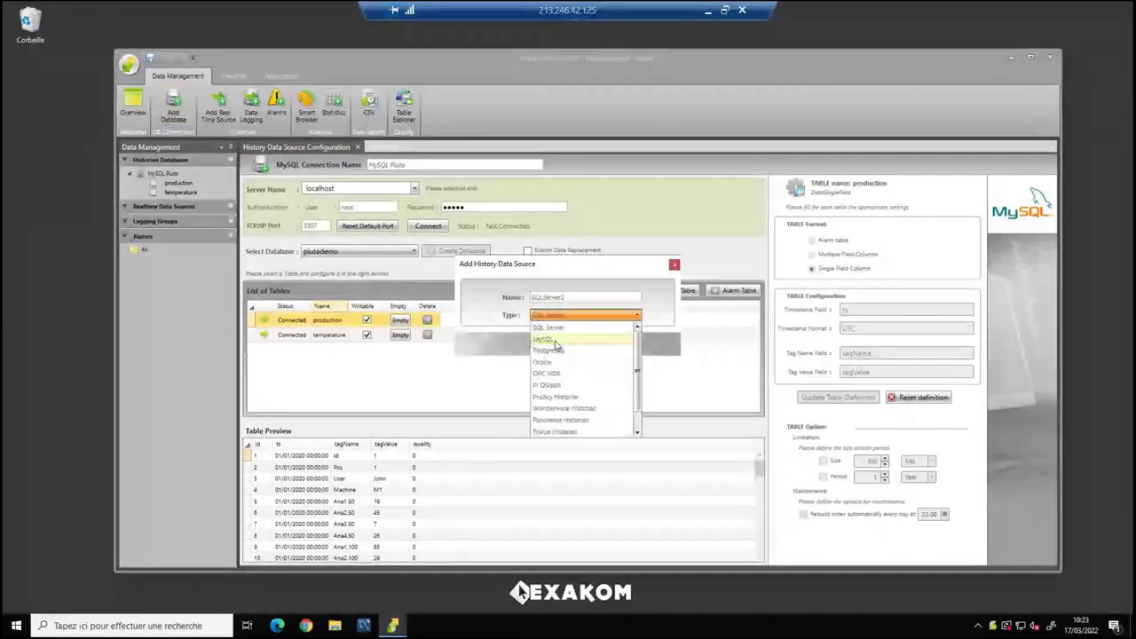
click(552, 335)
click(549, 346)
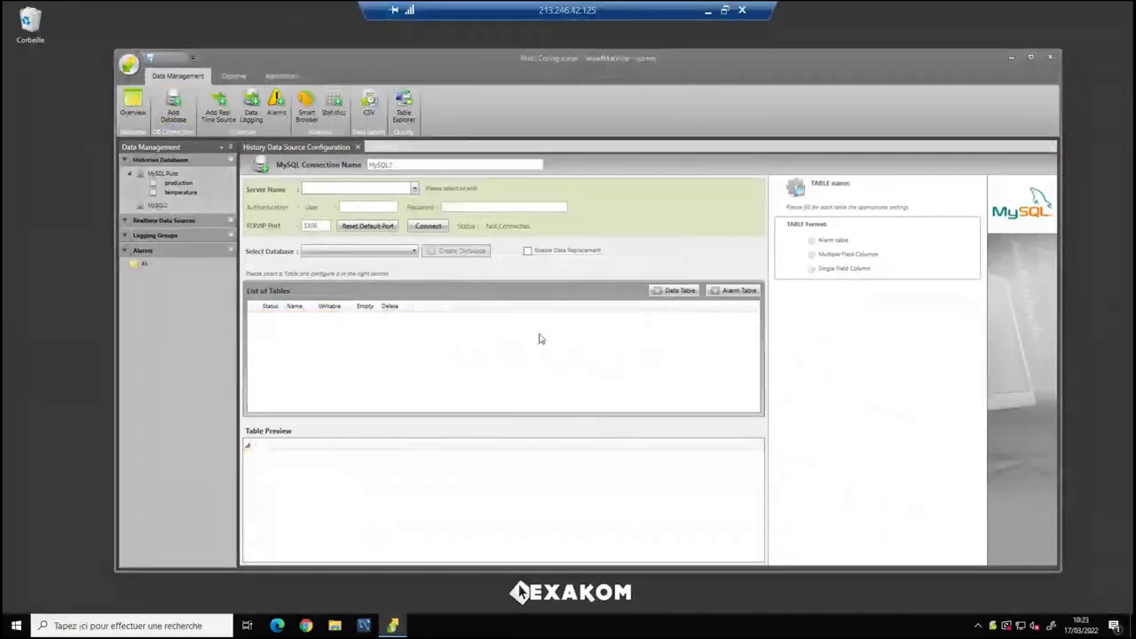
click(414, 188)
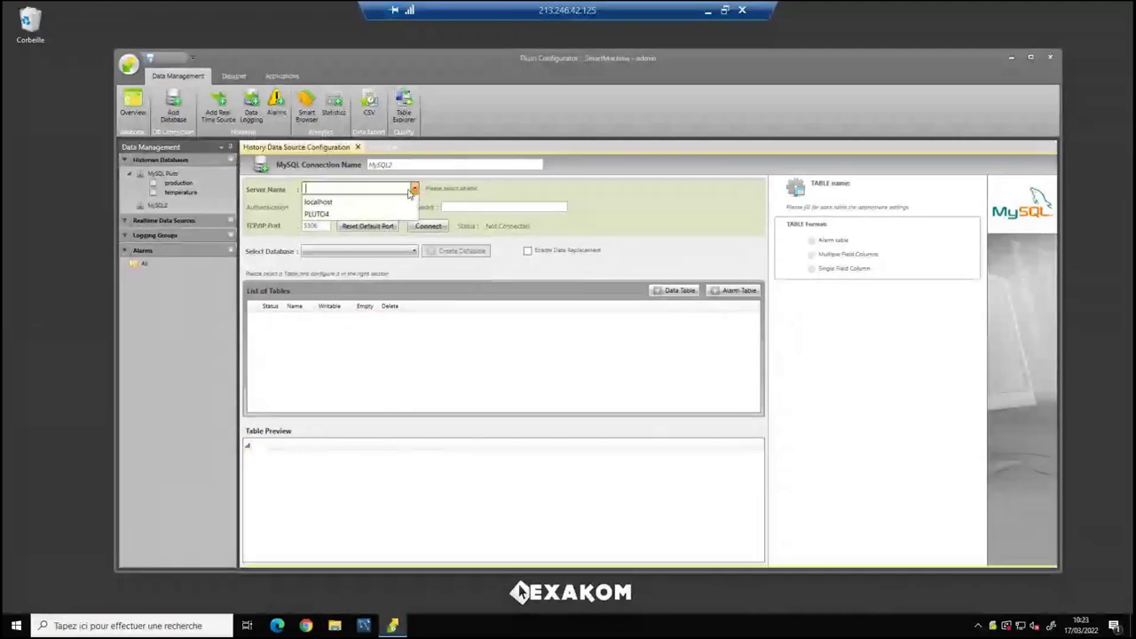
click(378, 203)
Enter the database user name and password and connect to the MySQL server.
click(375, 207)
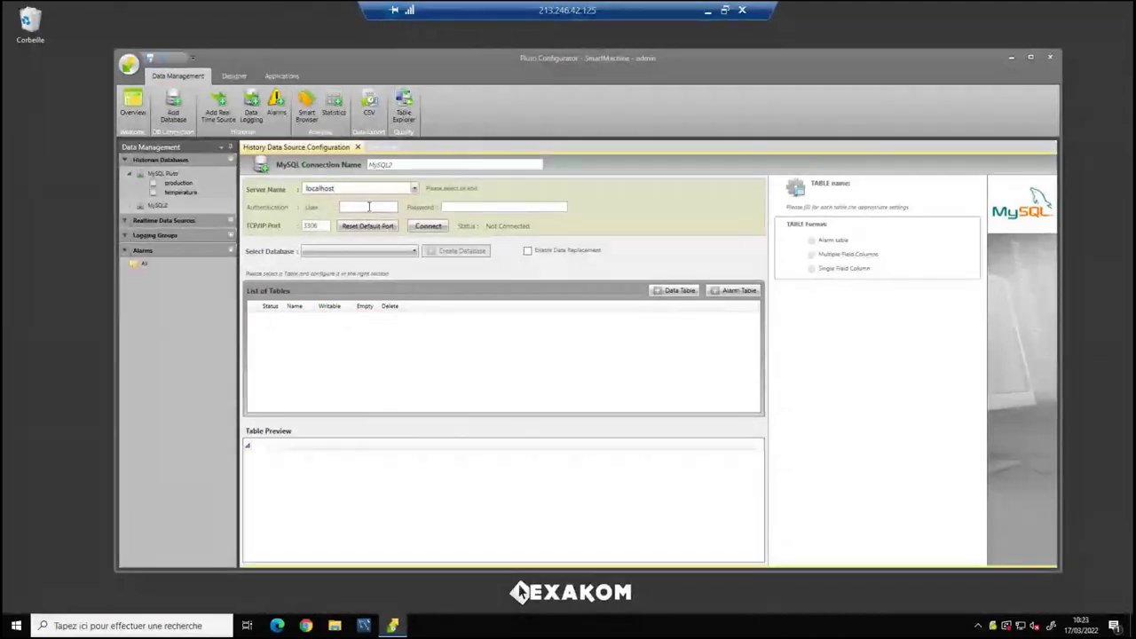
text(root)
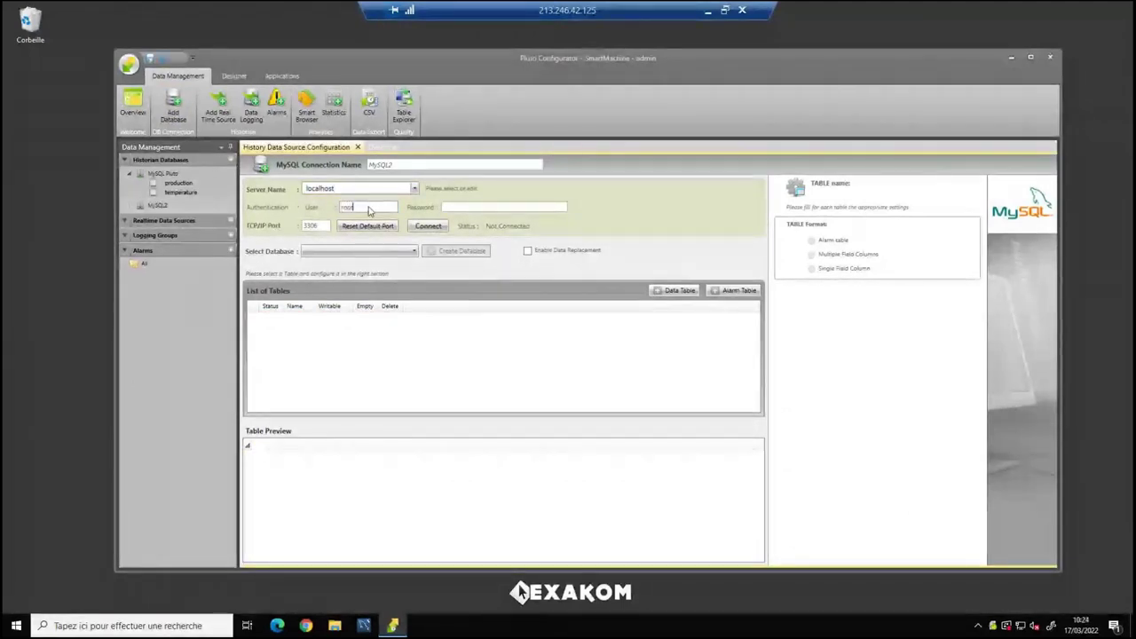
key(Tab)
text(root1)
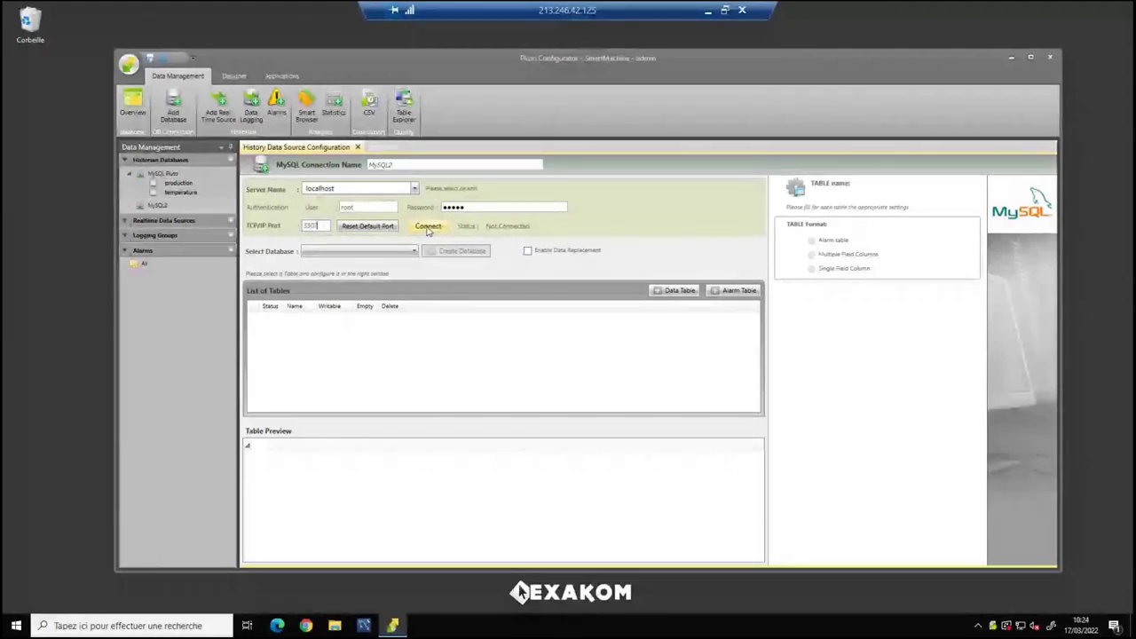
click(428, 227)
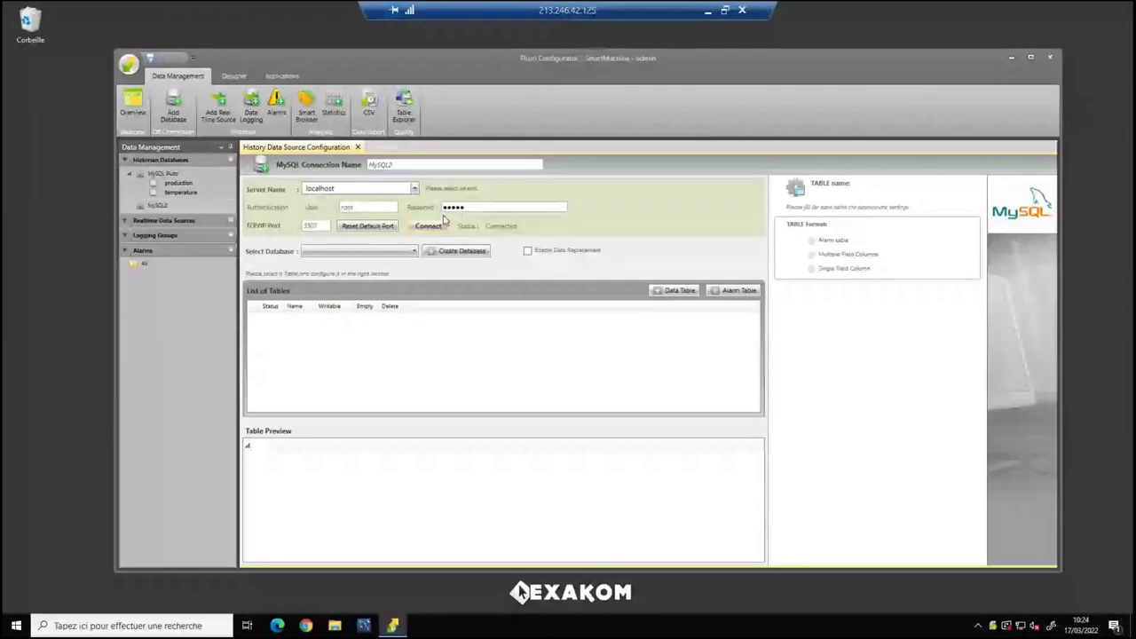
Create the Ewon_DB database, select ewon_db, and reconnect with it.
click(359, 252)
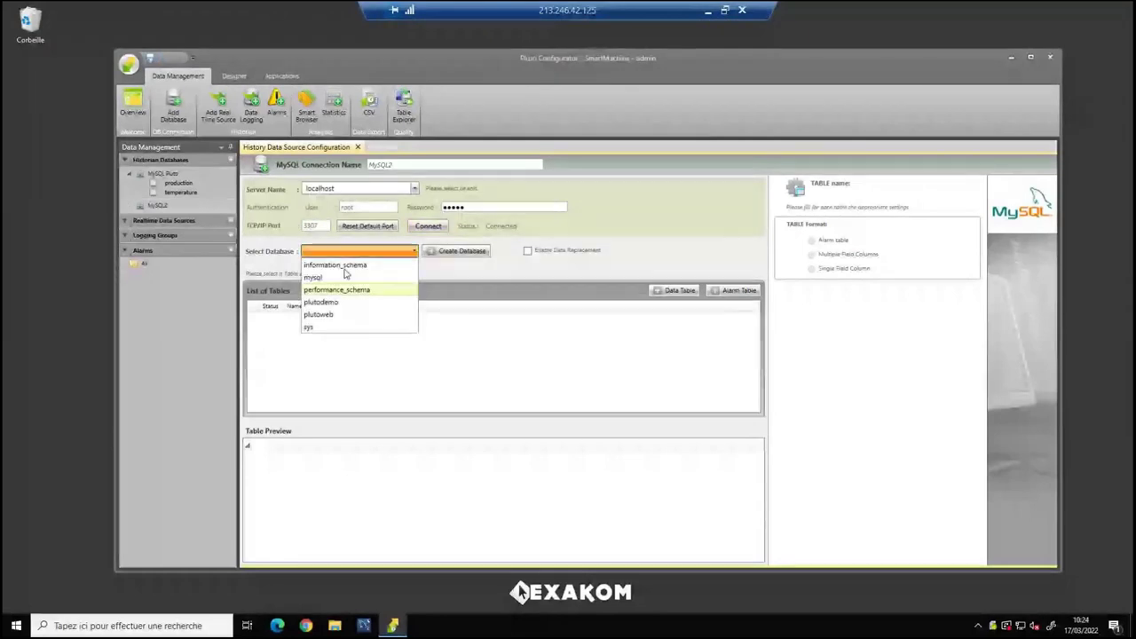
click(359, 265)
click(446, 253)
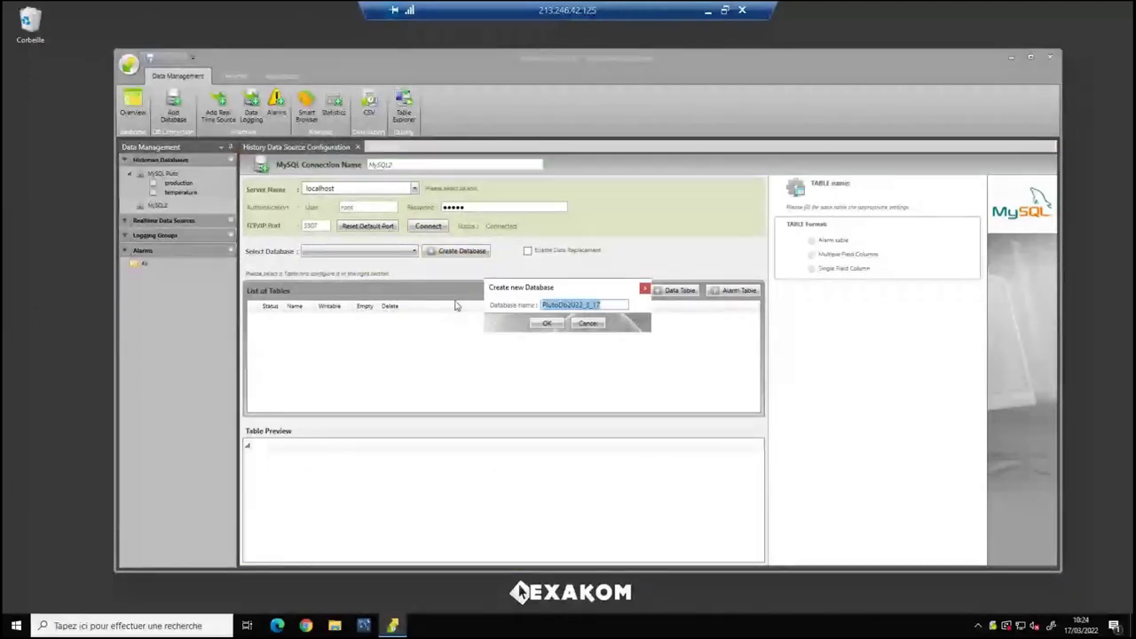
text(Ewon_D)
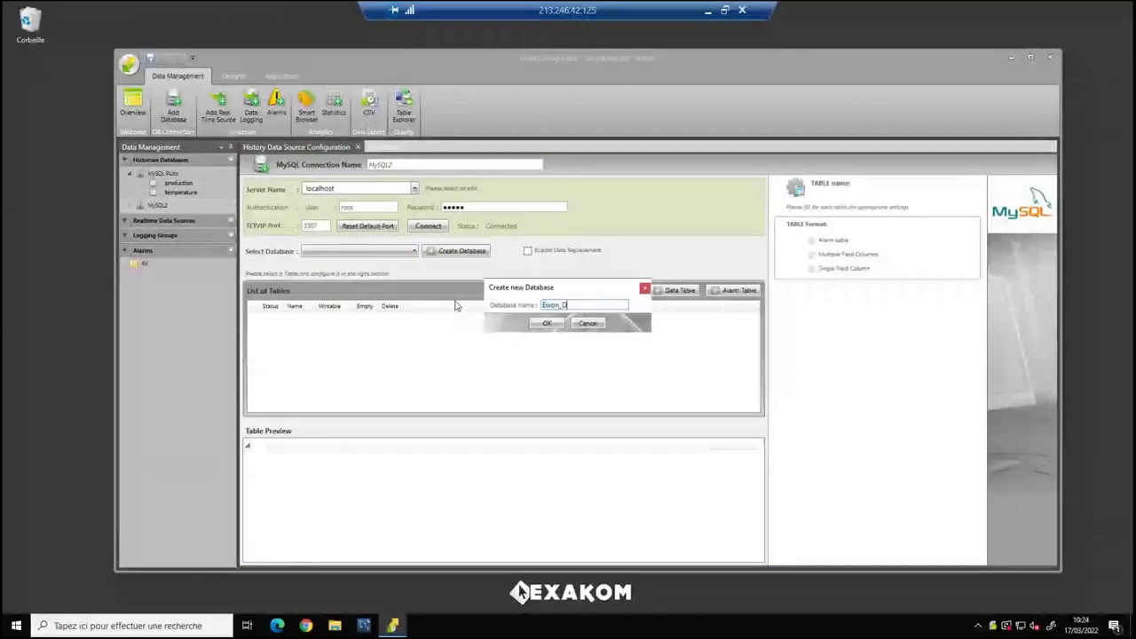
text(B)
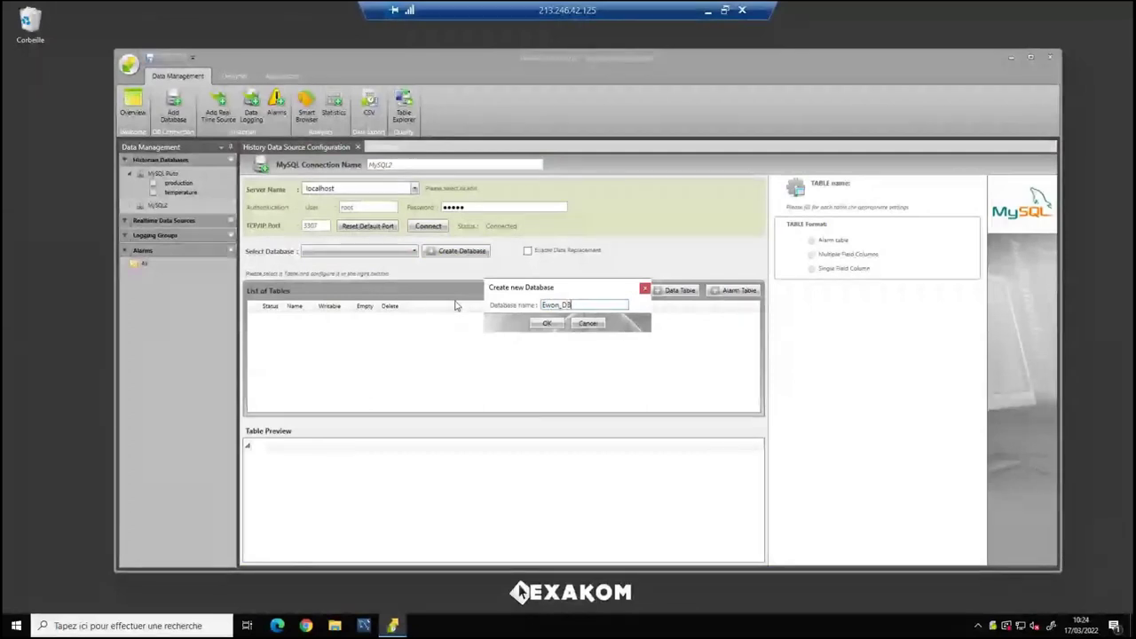
click(550, 325)
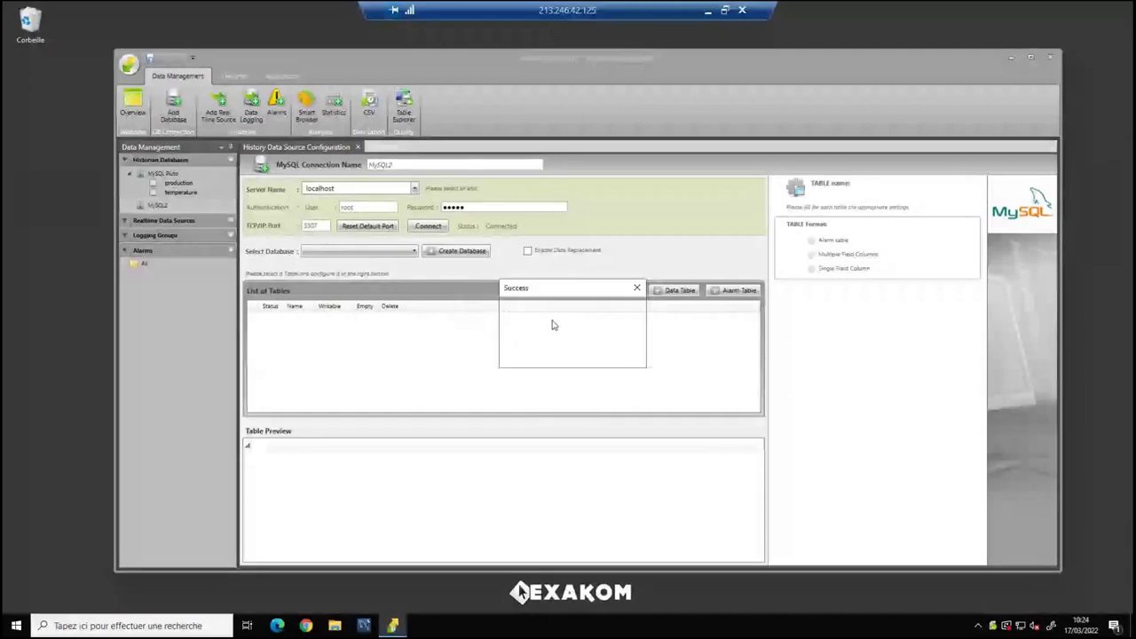
click(614, 355)
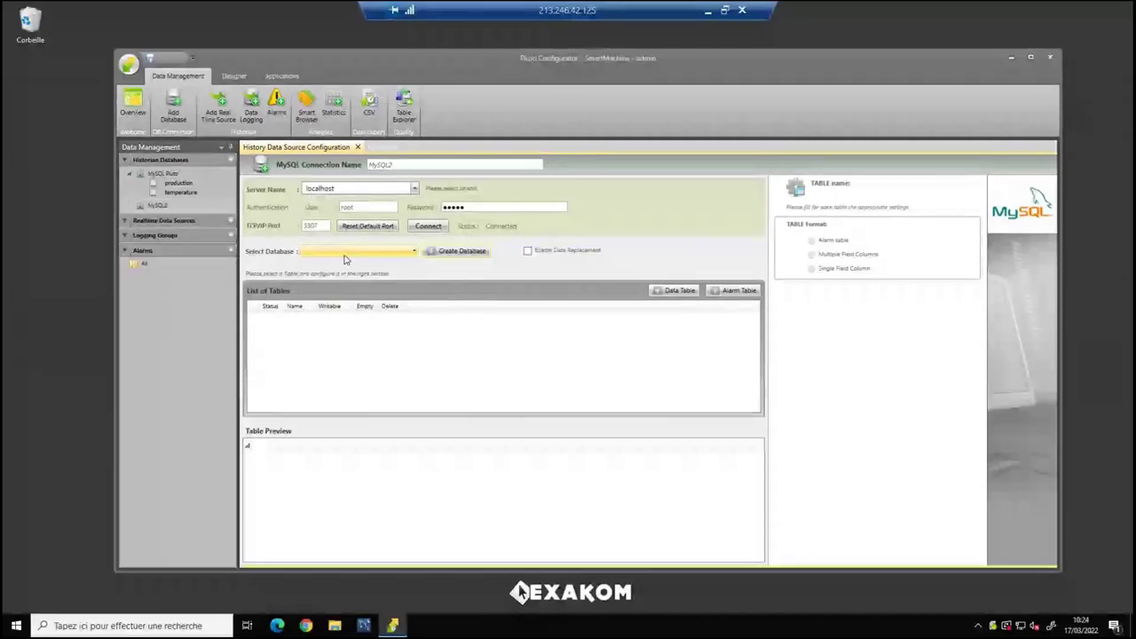
click(345, 257)
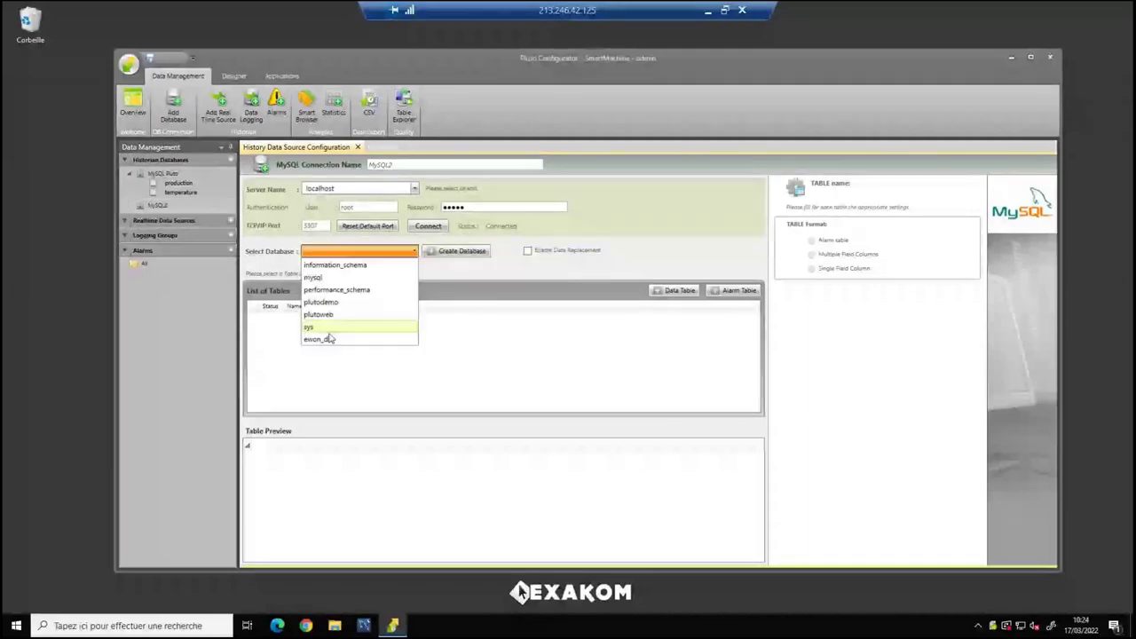
click(336, 343)
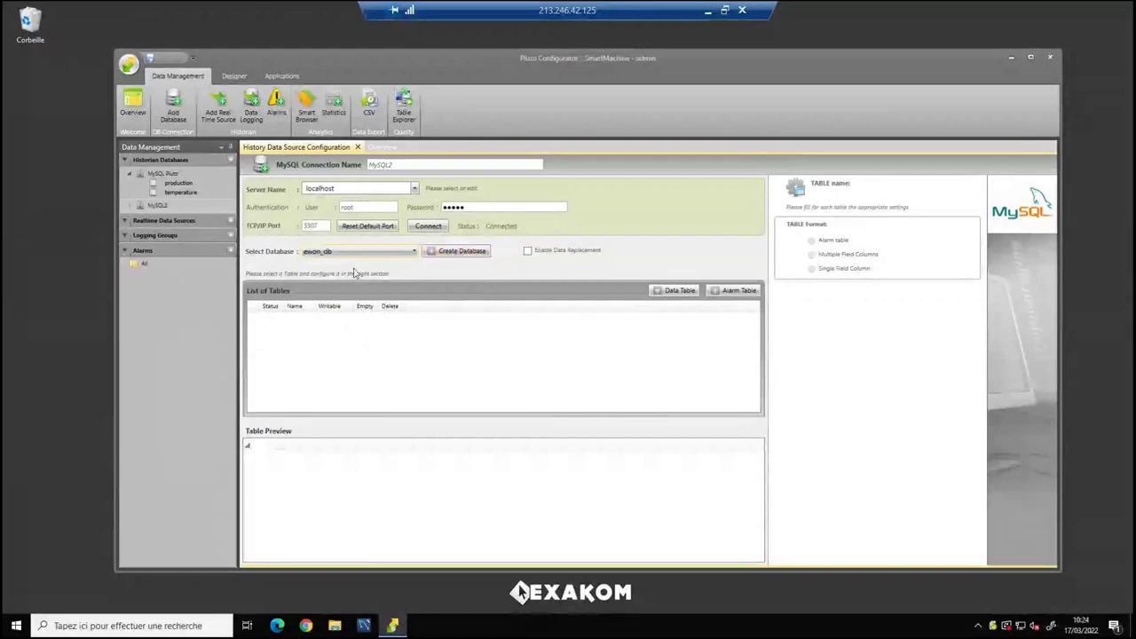
click(412, 228)
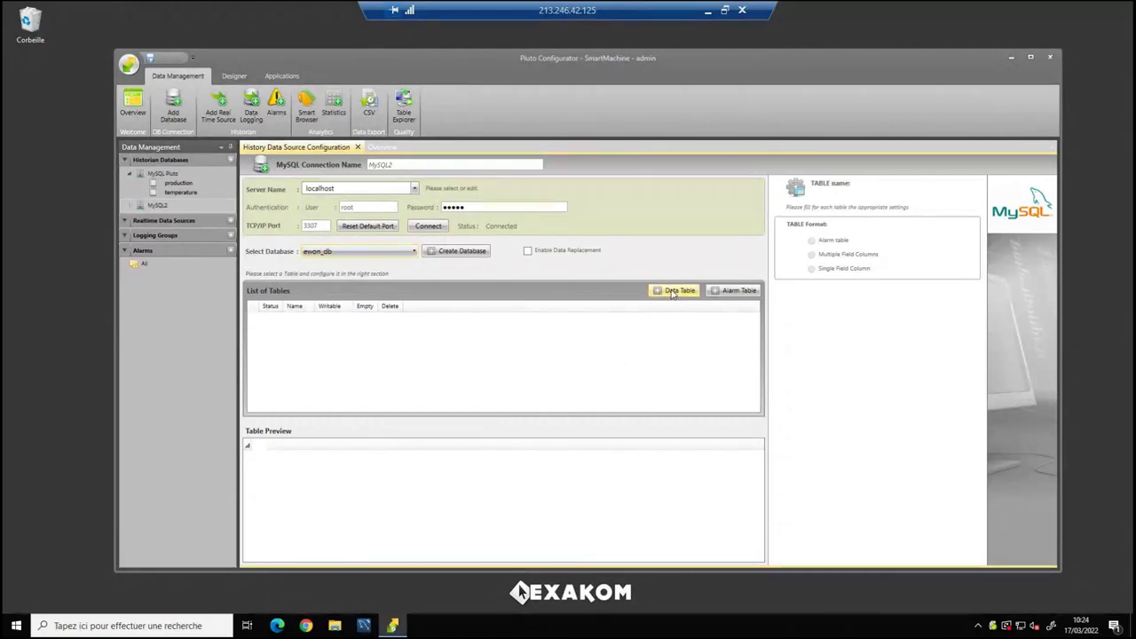
Add the ewon_office and ewon_pack data tables to MySQL2.
click(672, 291)
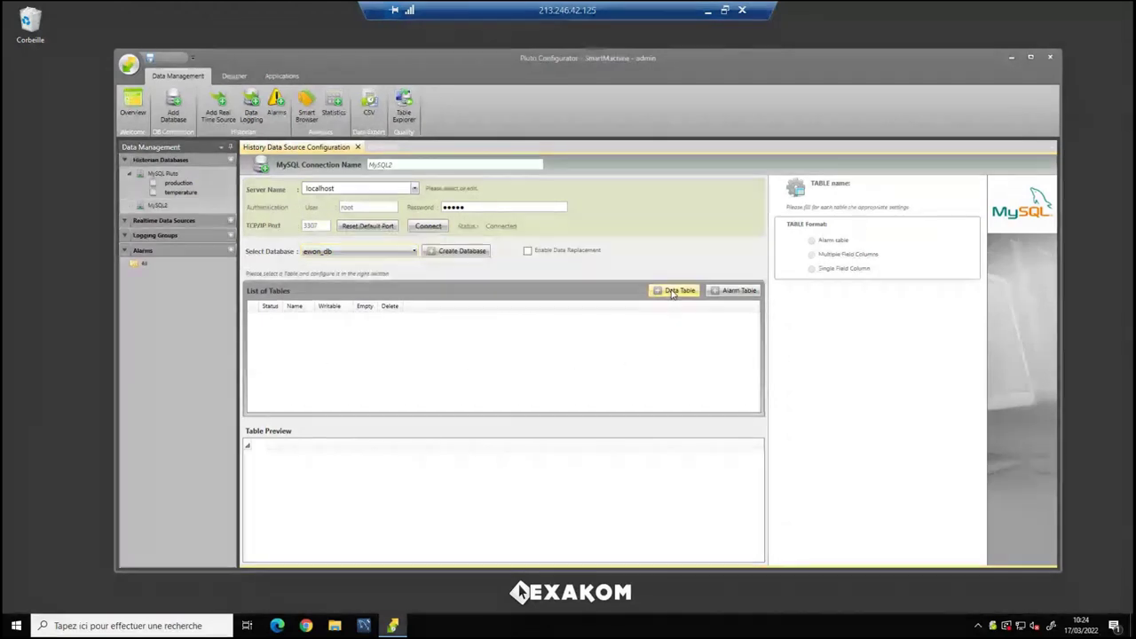
text(e)
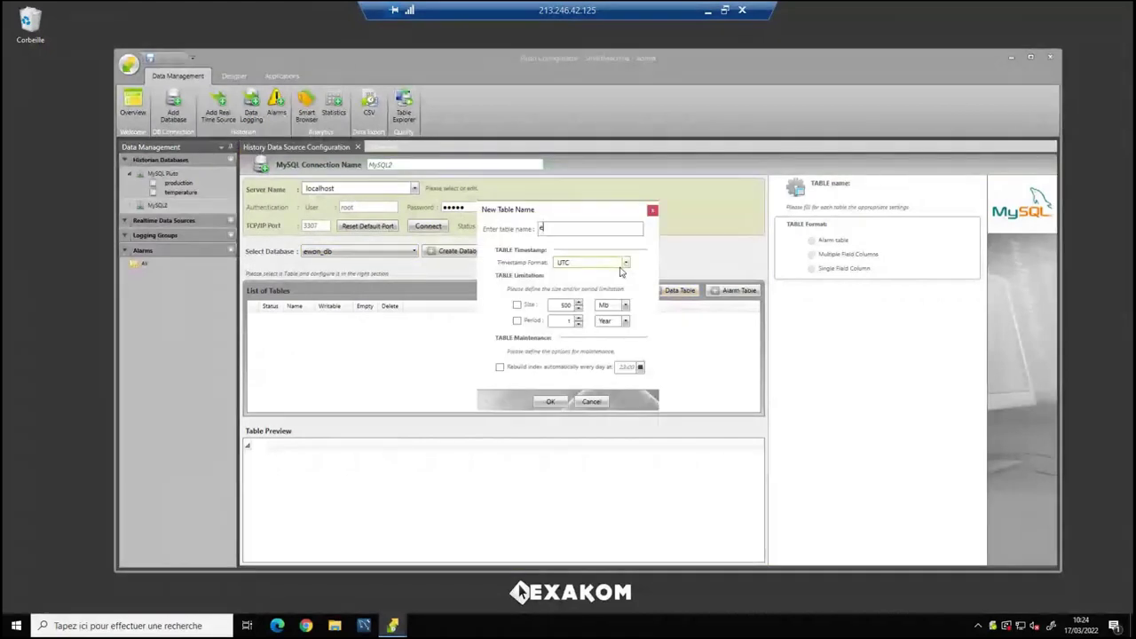
text(won_)
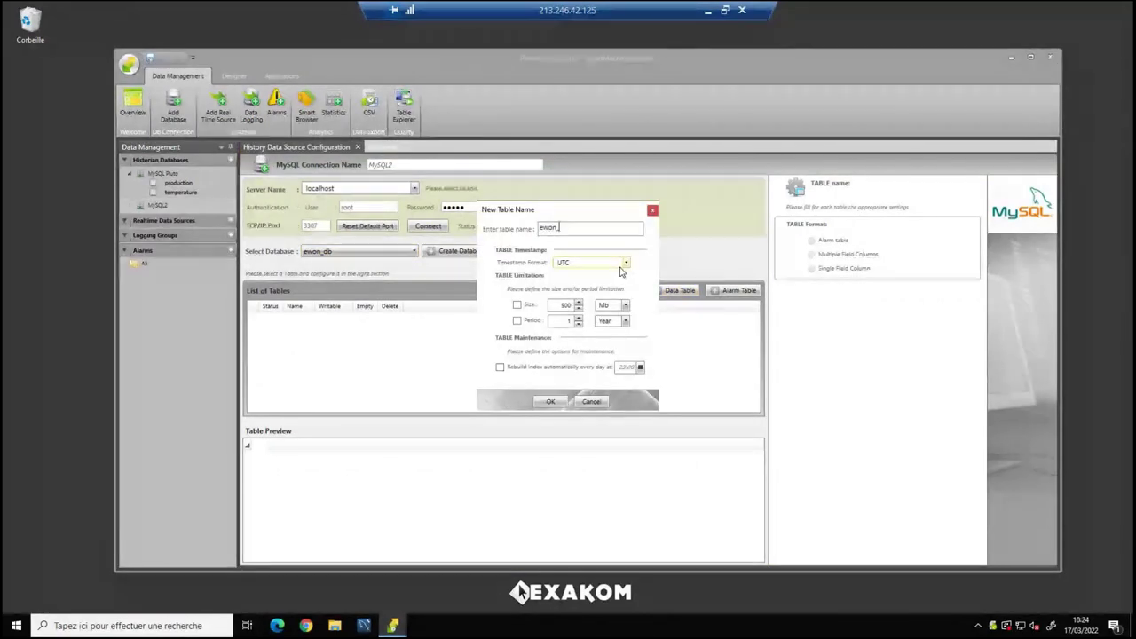
text(db)
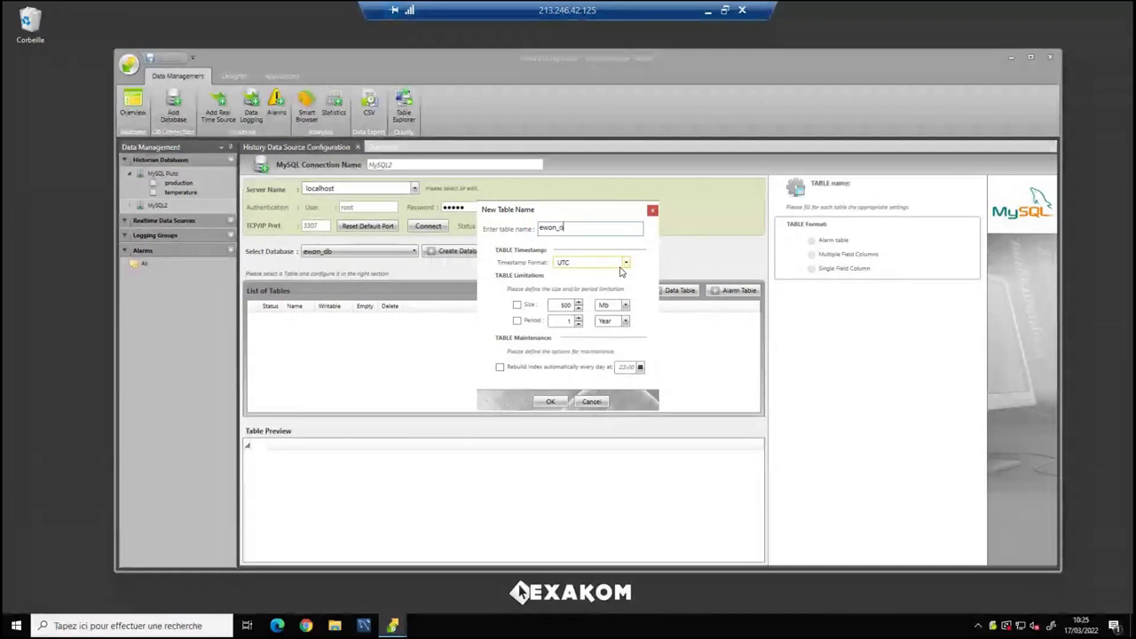
text(fice)
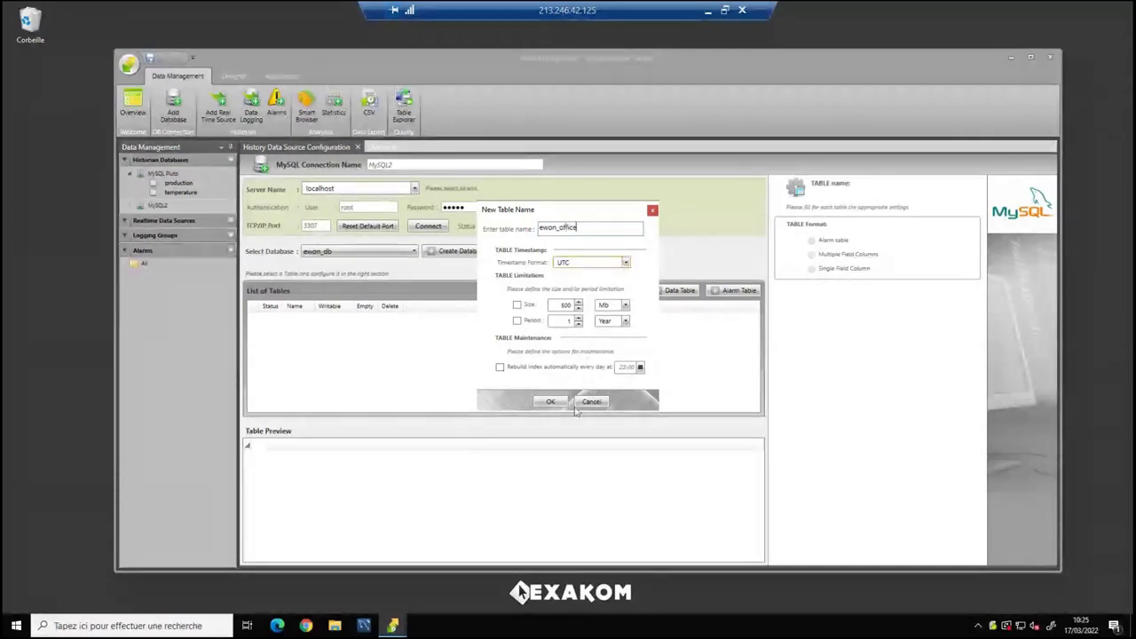
click(551, 402)
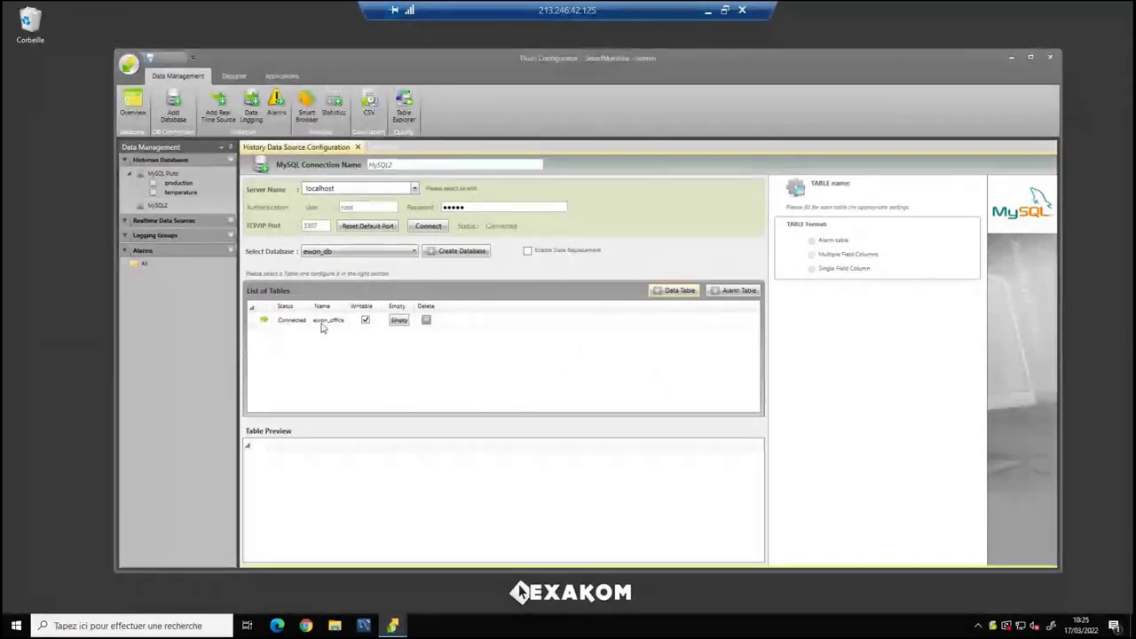
click(322, 324)
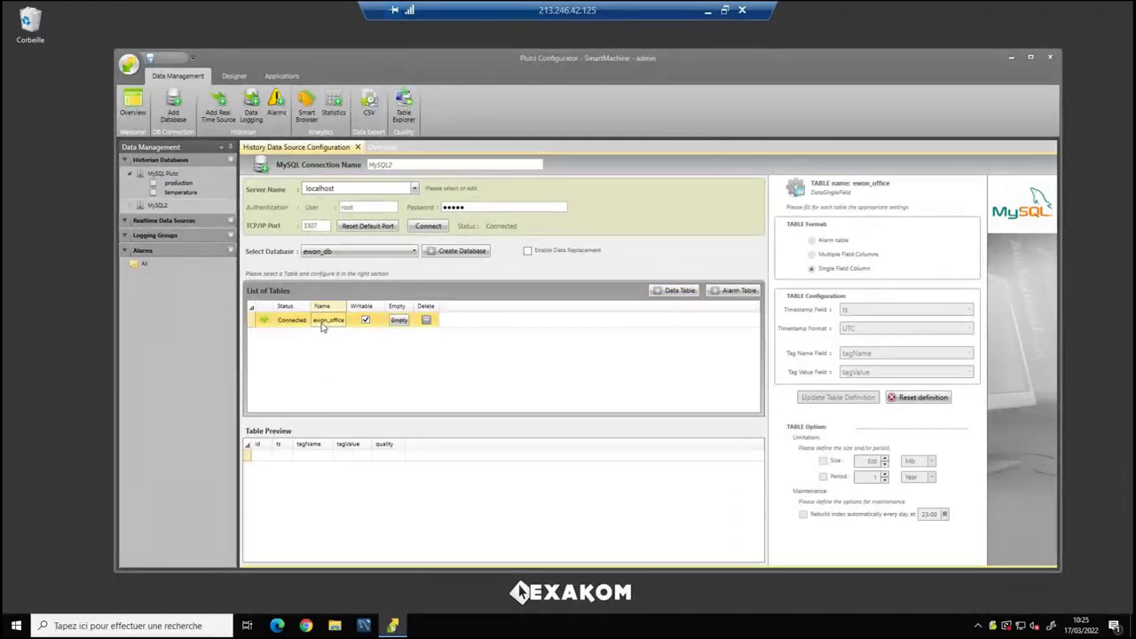
click(679, 291)
text(ewon)
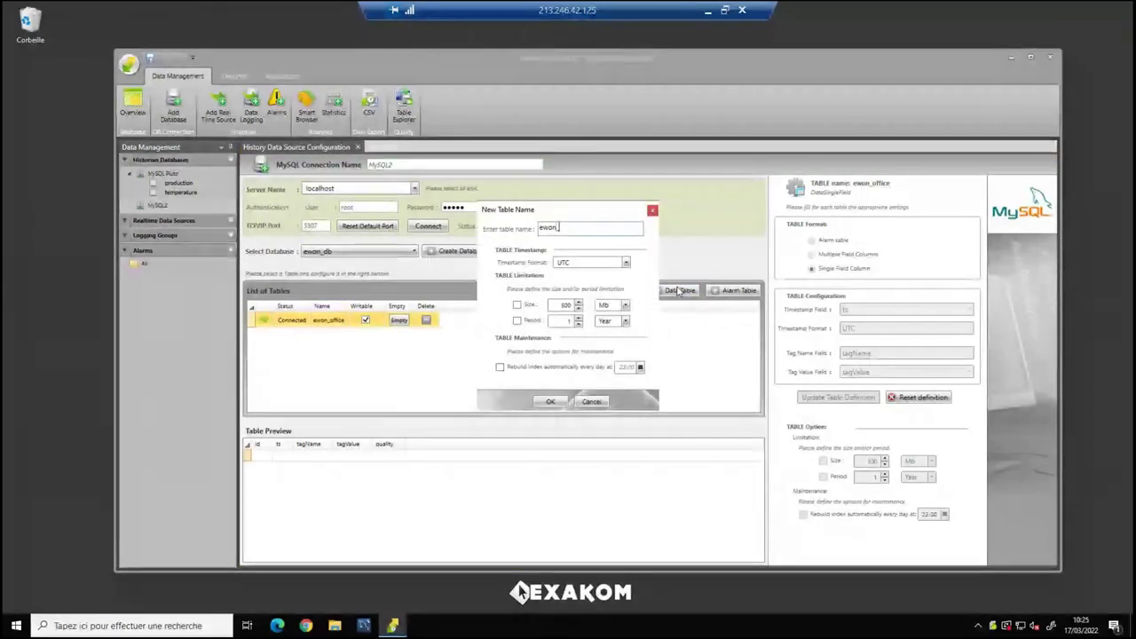
text(_pack)
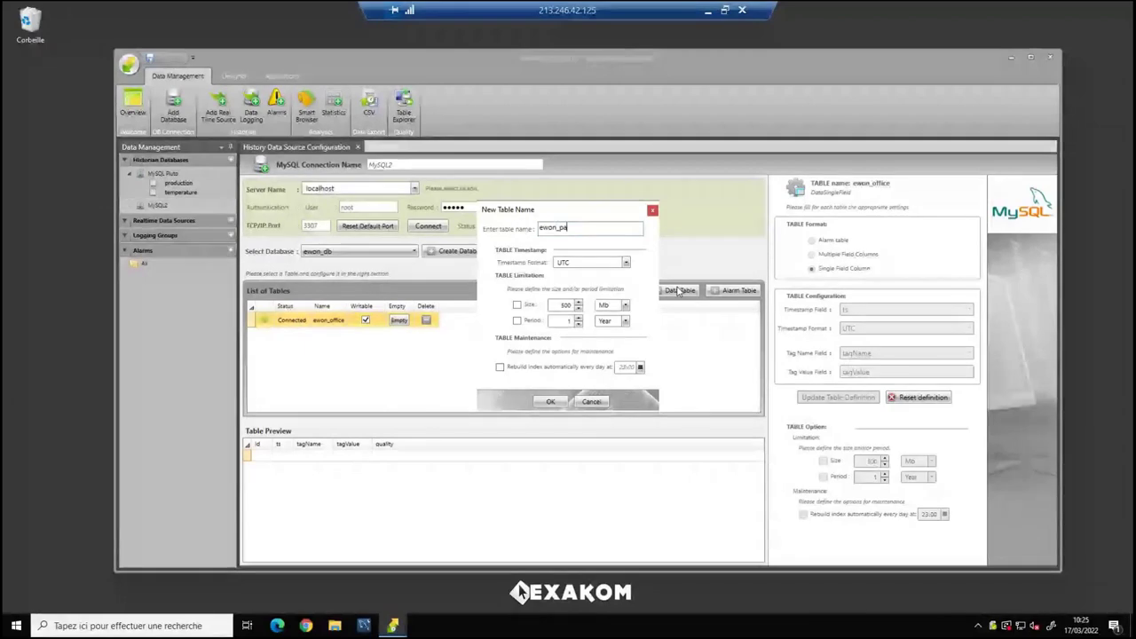
click(551, 401)
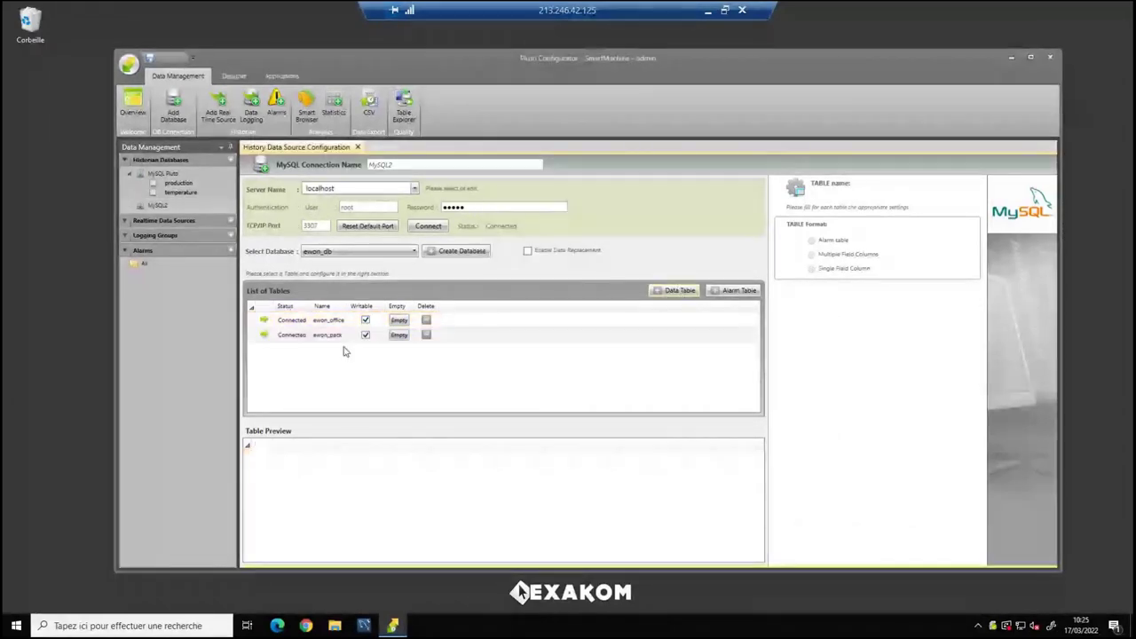
click(327, 338)
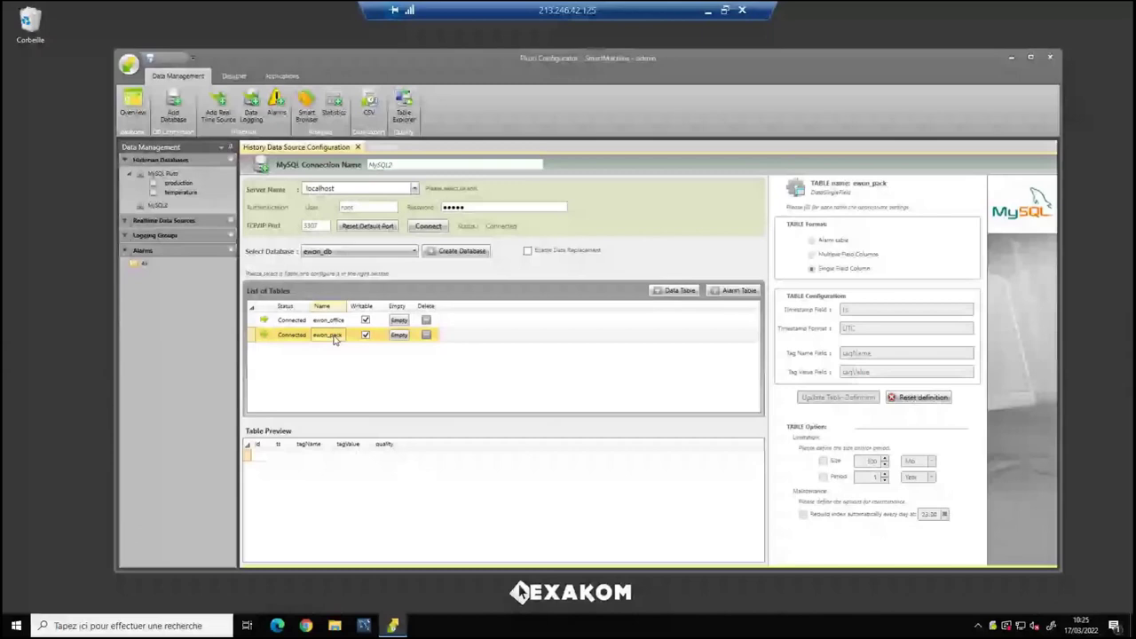
Add the ewon_nge table and review each table's configuration and preview.
click(677, 291)
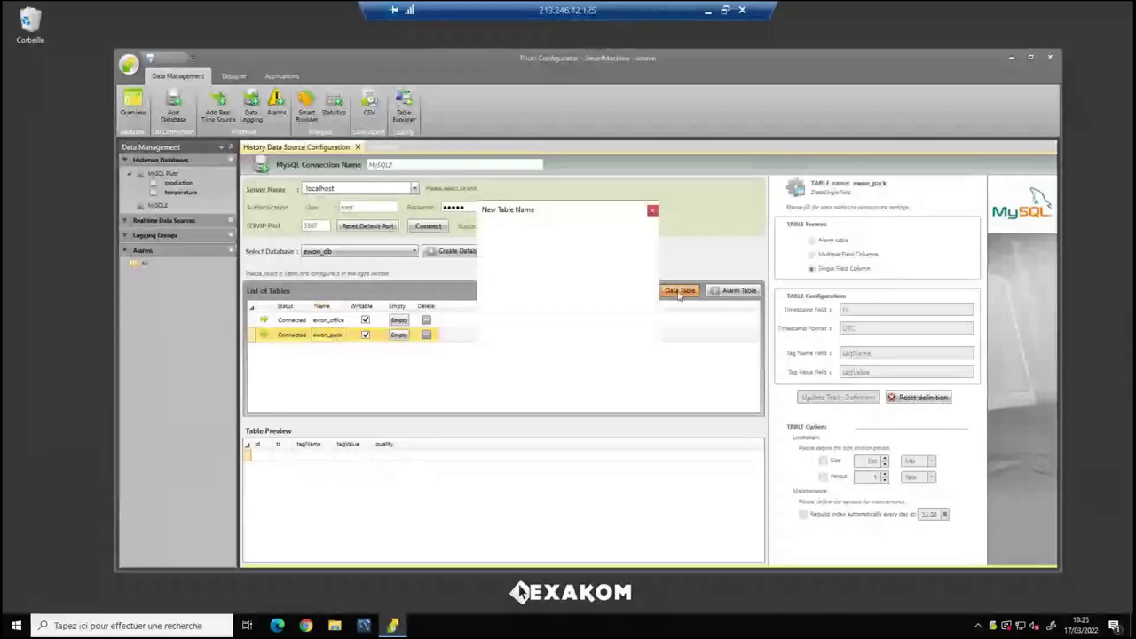
text(ewon_)
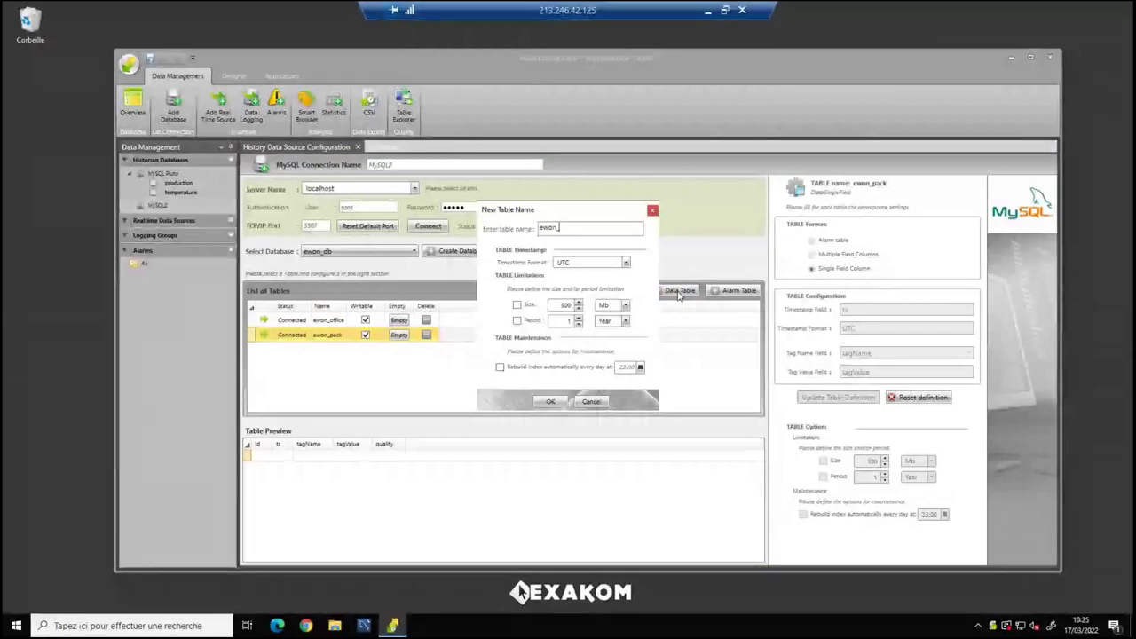
text(nge)
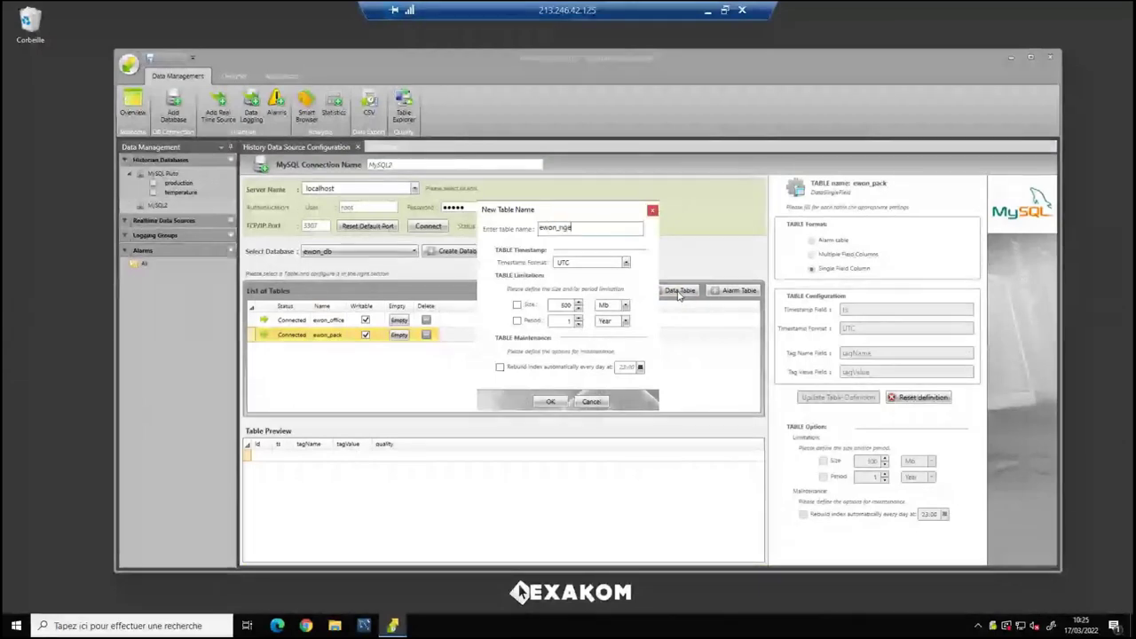
click(552, 402)
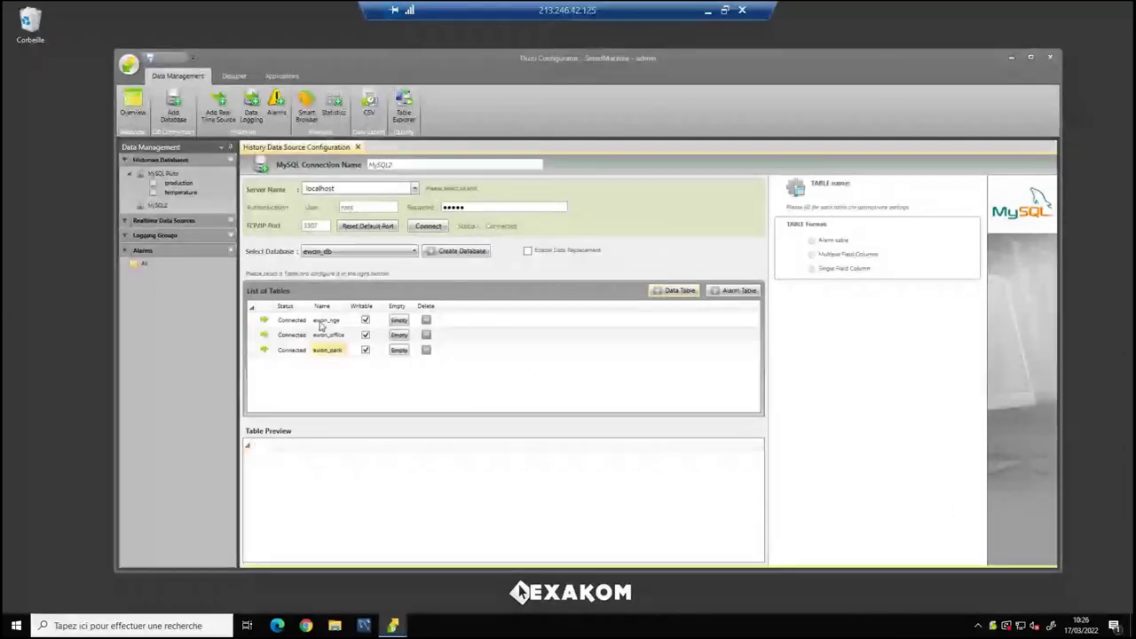
click(321, 324)
click(326, 350)
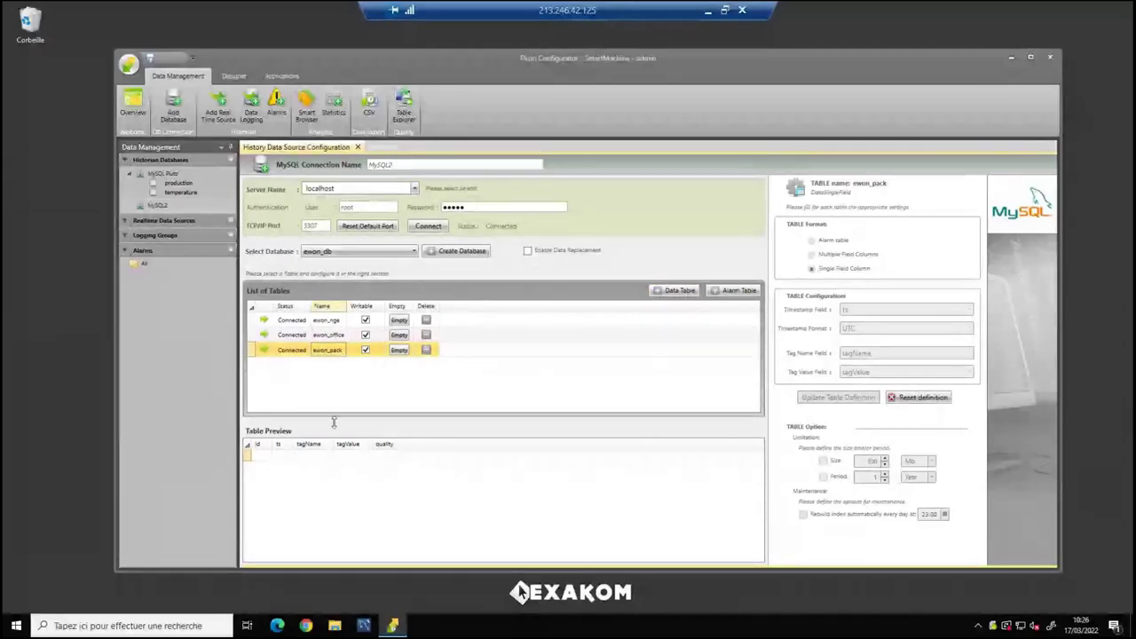
drag(334, 422, 332, 391)
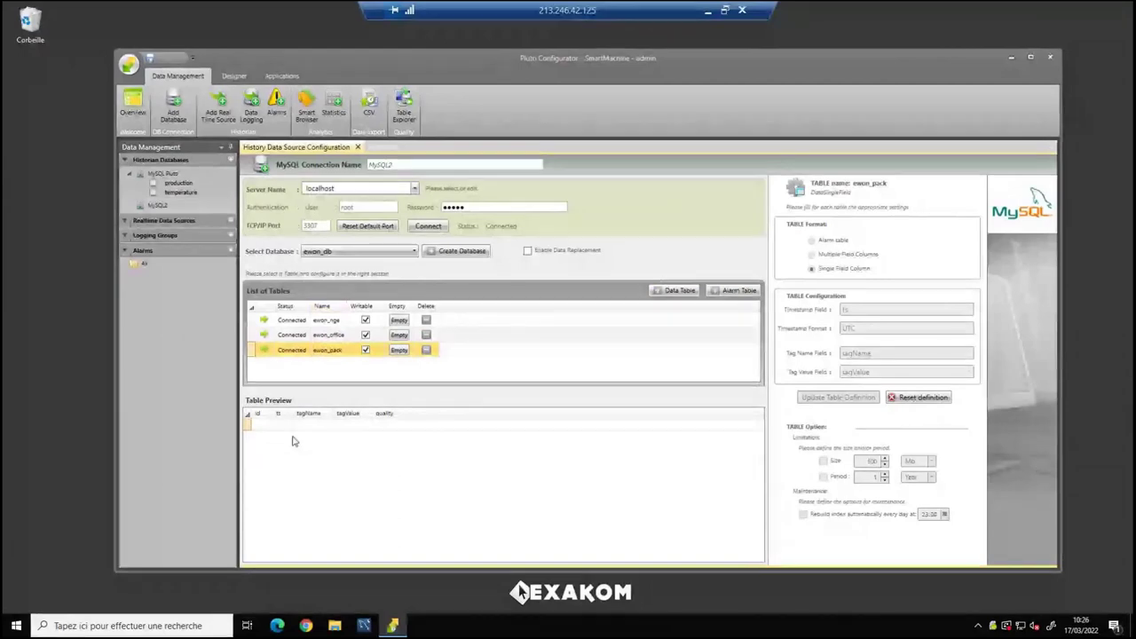
click(330, 350)
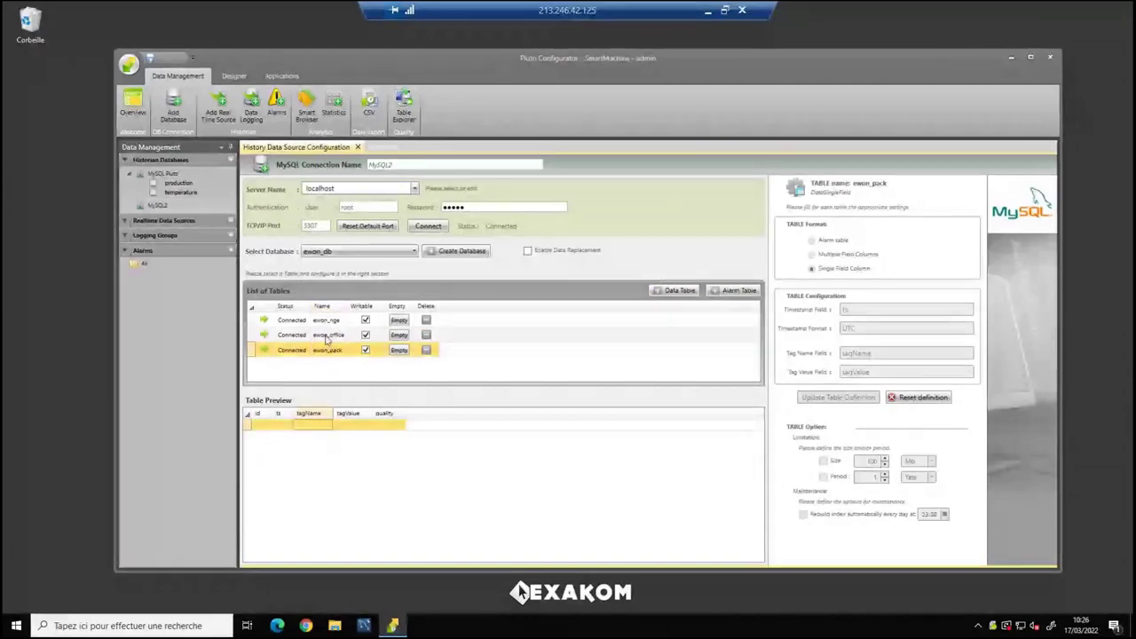
click(325, 322)
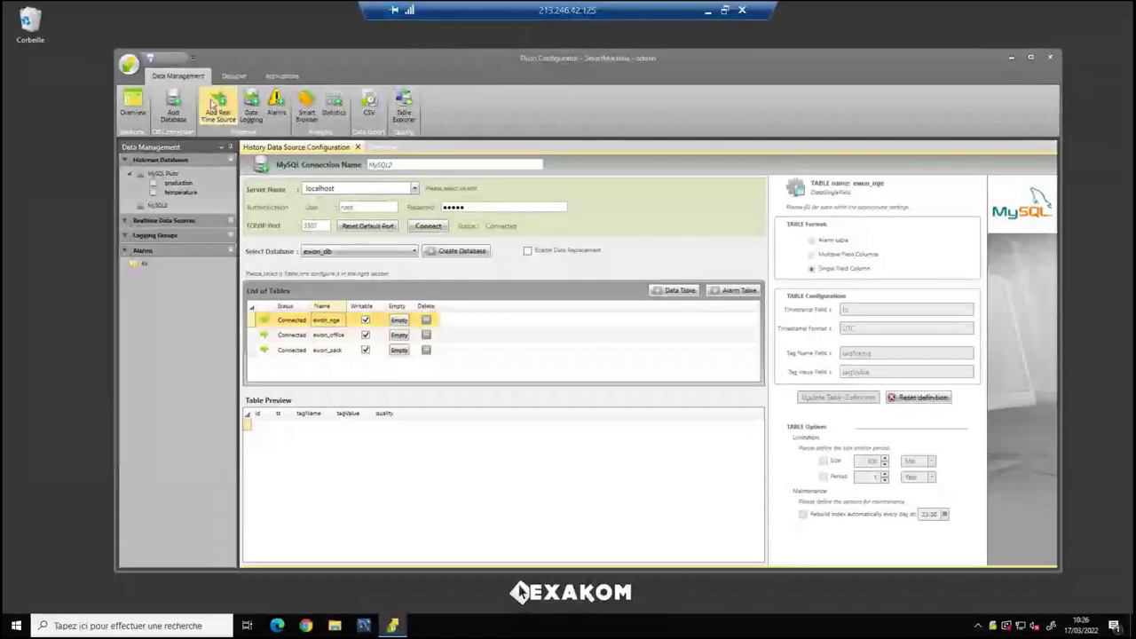
Create an IoT eWON DataMailBox realtime source named eWON1.
click(213, 105)
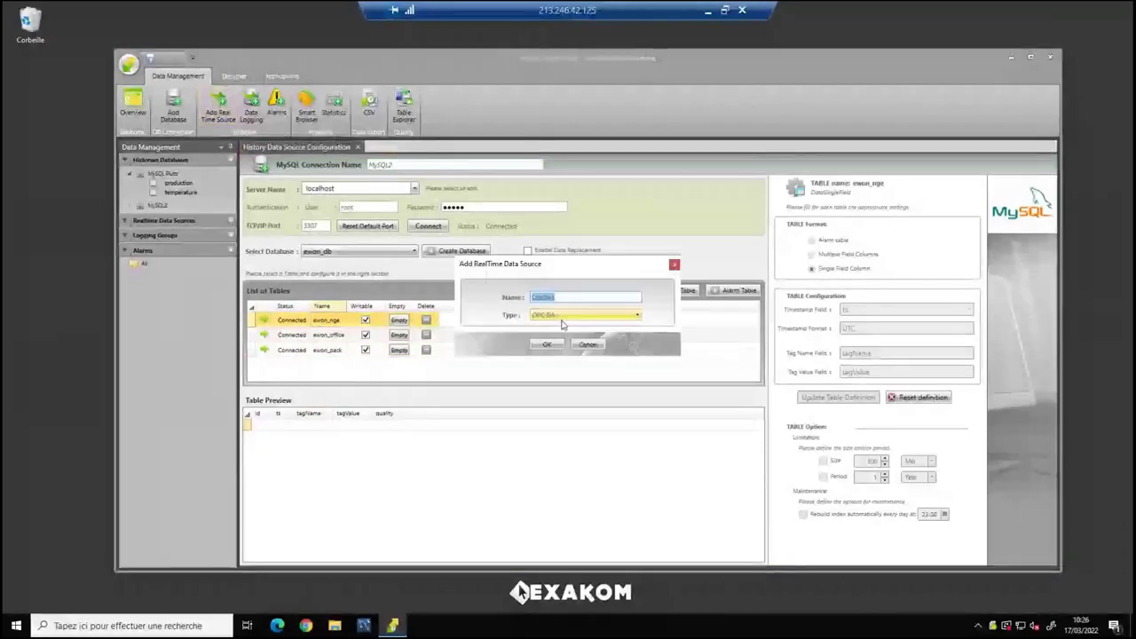
click(586, 315)
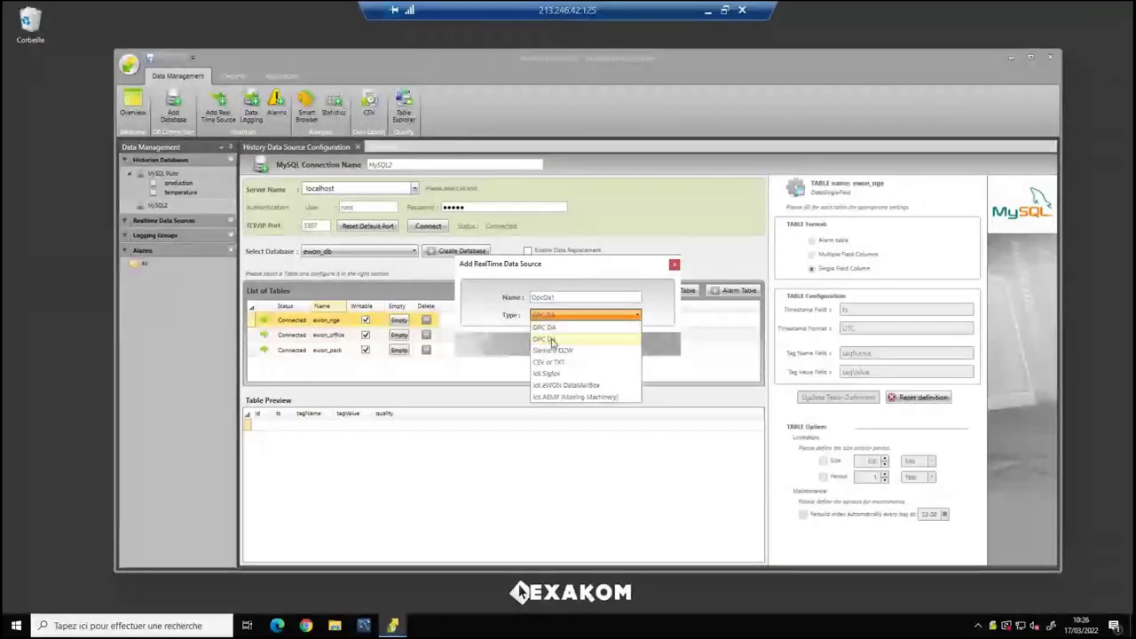
click(562, 385)
click(546, 348)
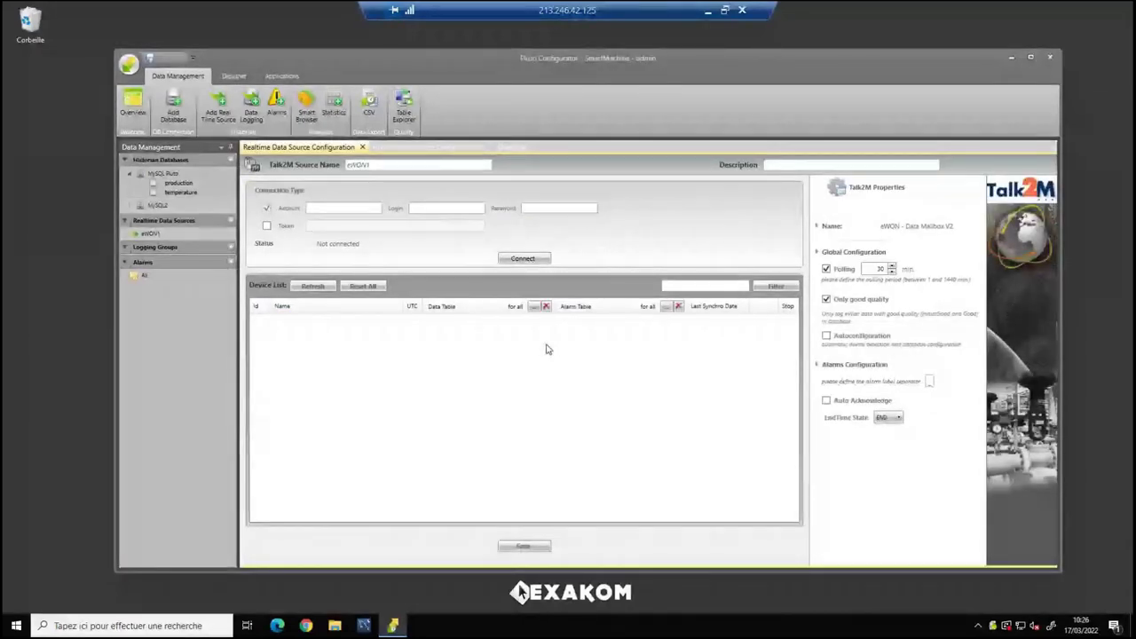
Enter the Talk2M account name, login and password, connect, and refresh the device list.
click(322, 206)
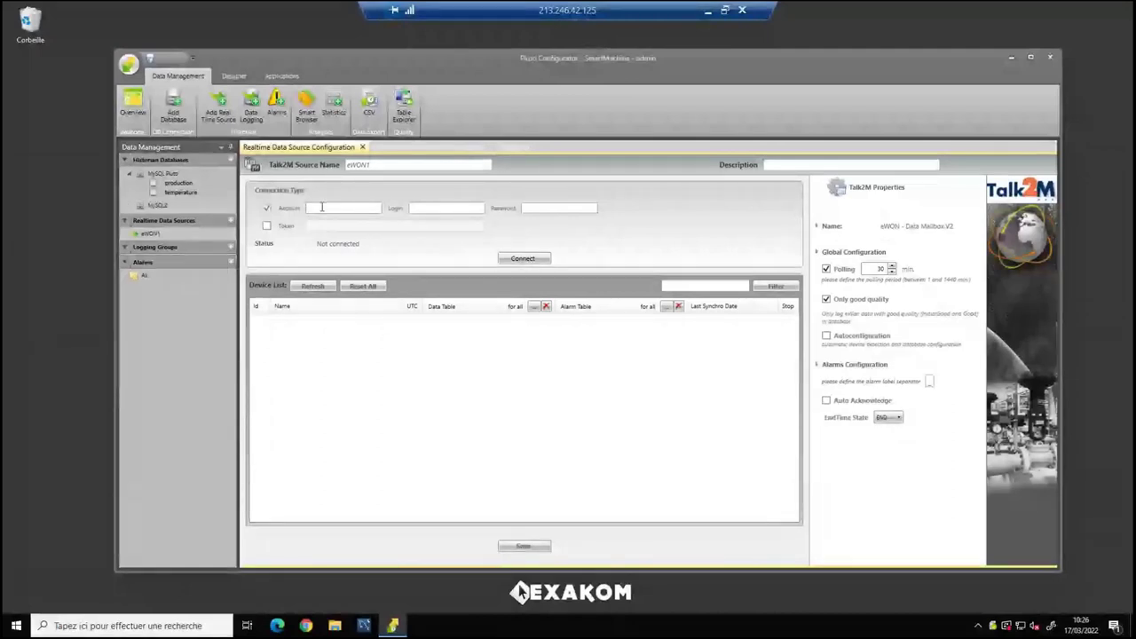
text(Expleo)
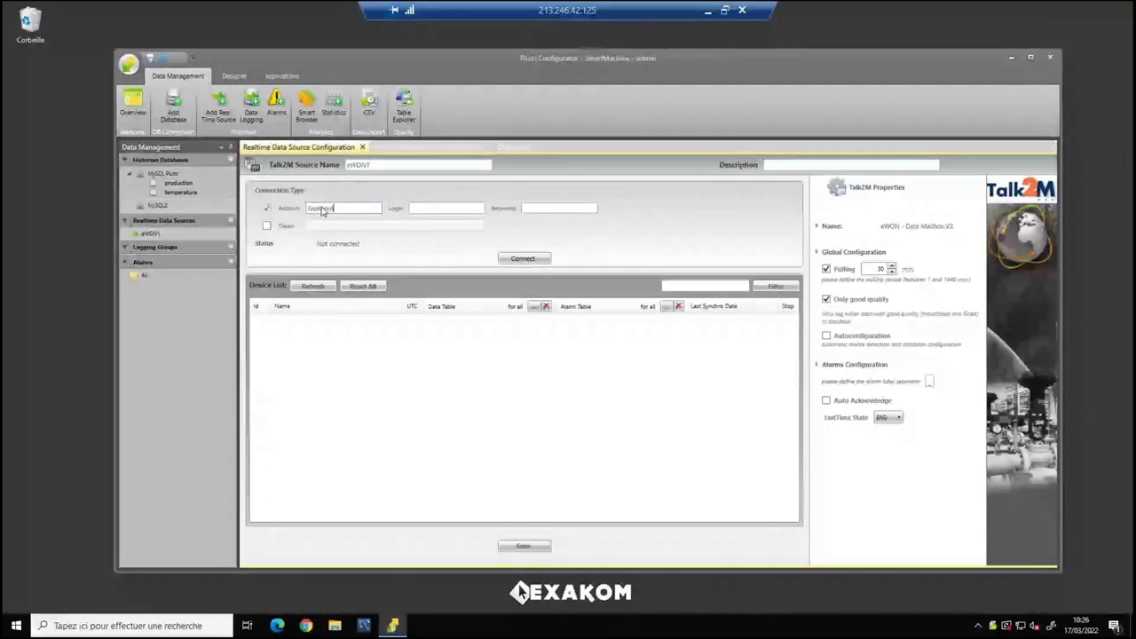
text(And)
text(y)
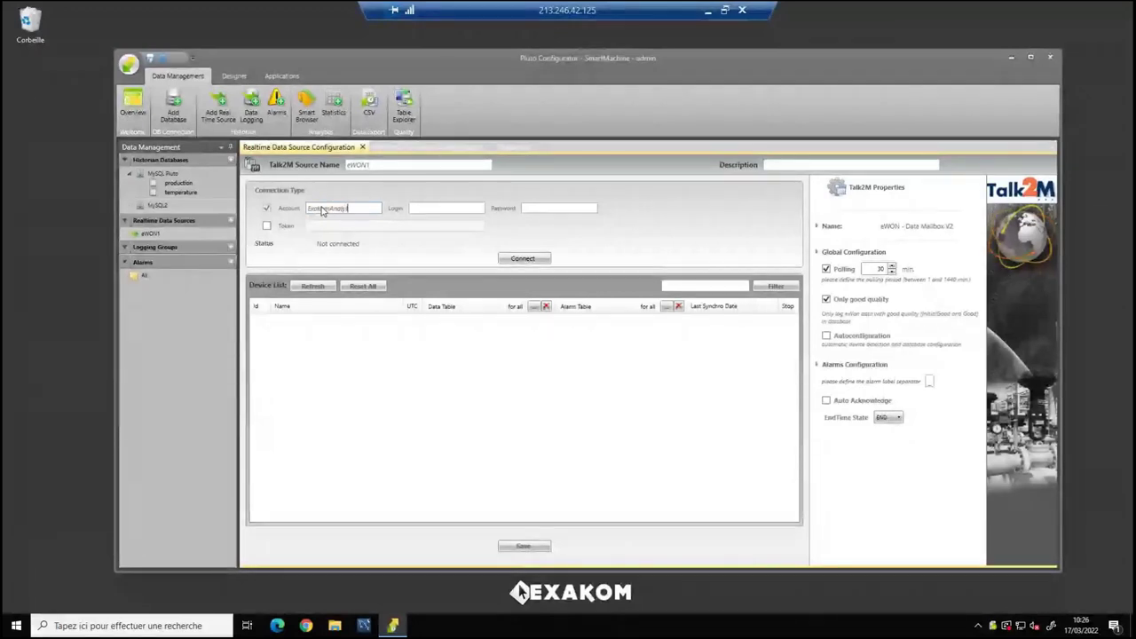
text(tics)
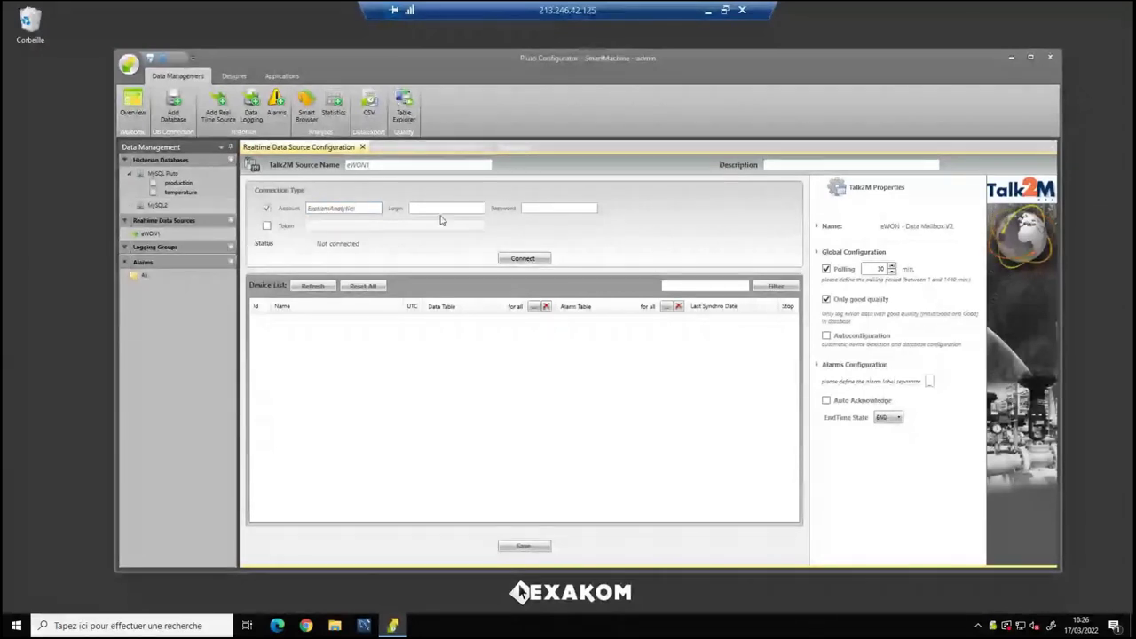
click(436, 219)
text(admin)
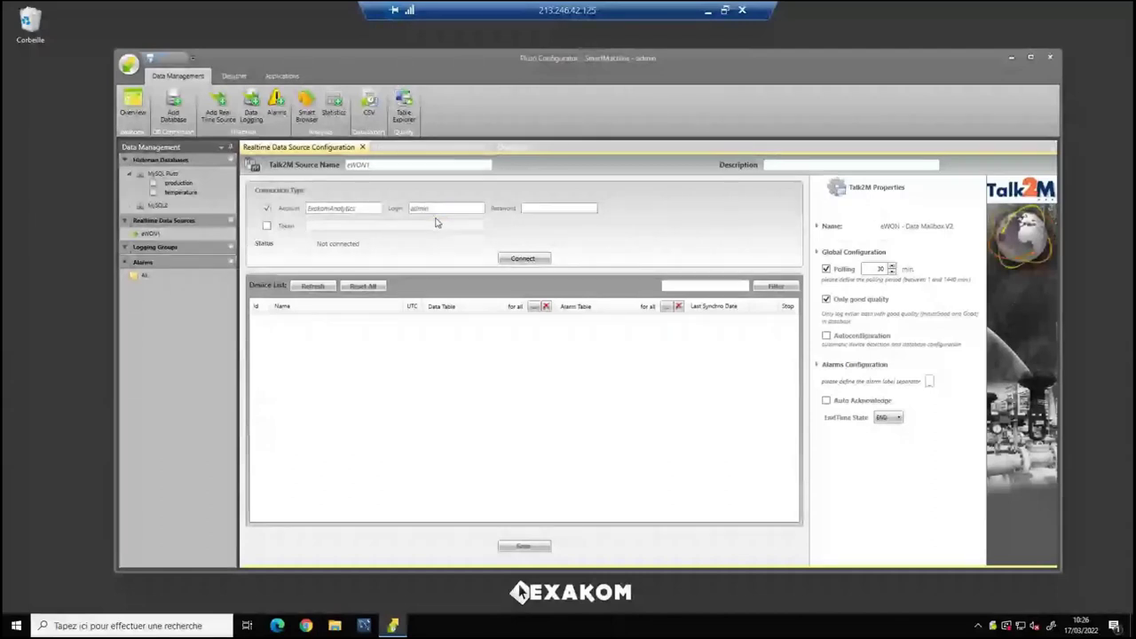
key(Tab)
text(admin1234)
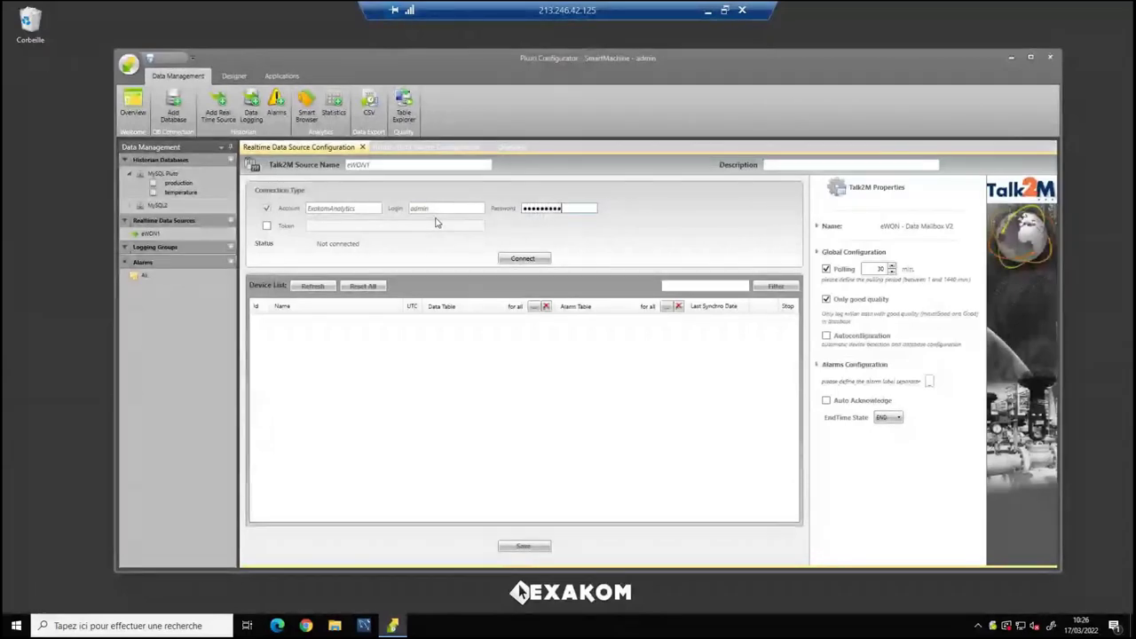
click(523, 259)
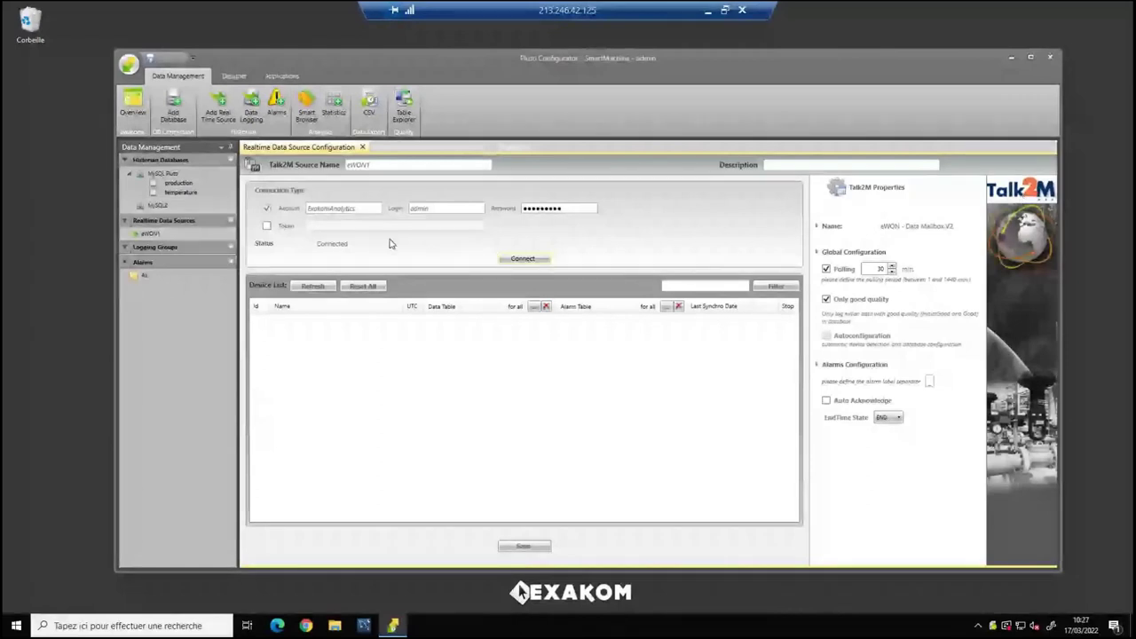
click(313, 286)
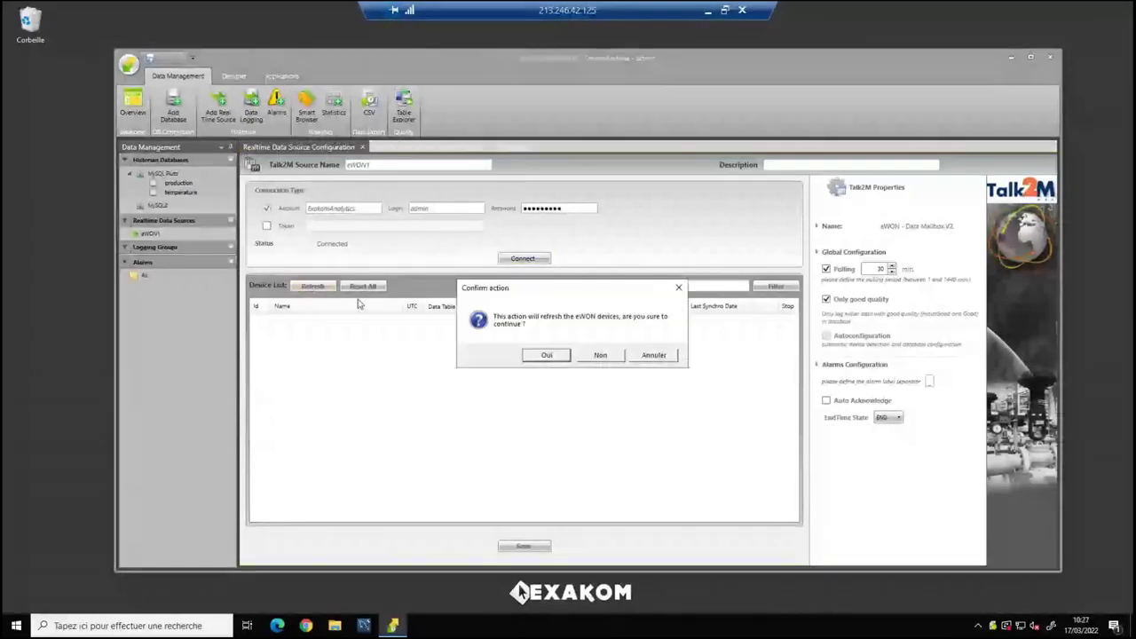
Confirm the device refresh and select NGESMARTGARDEN in the list.
click(547, 356)
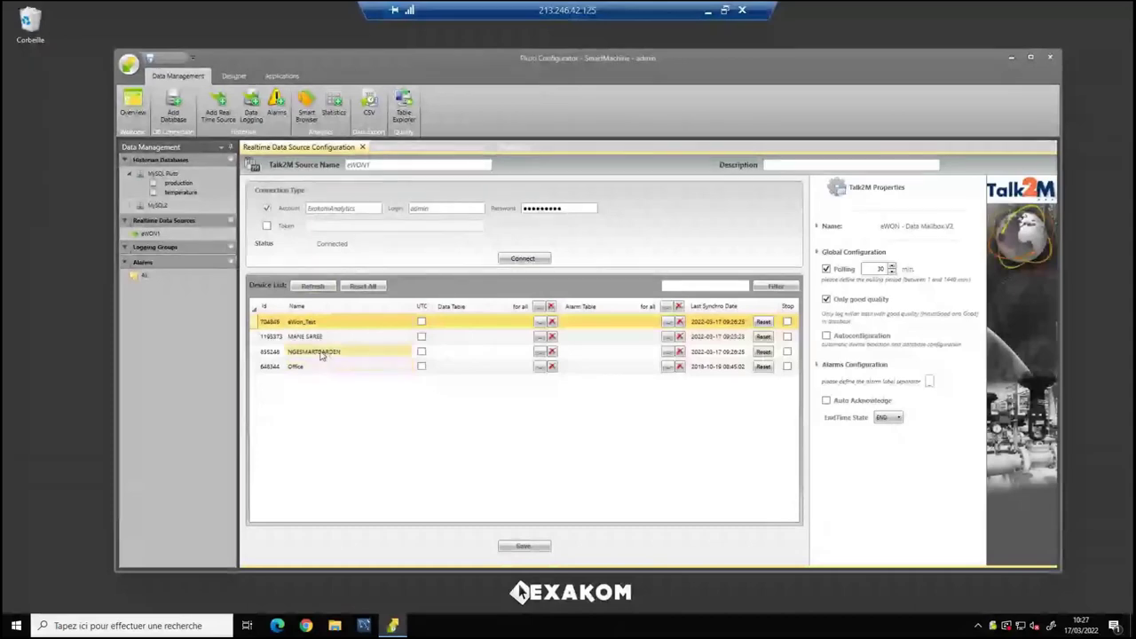
click(322, 354)
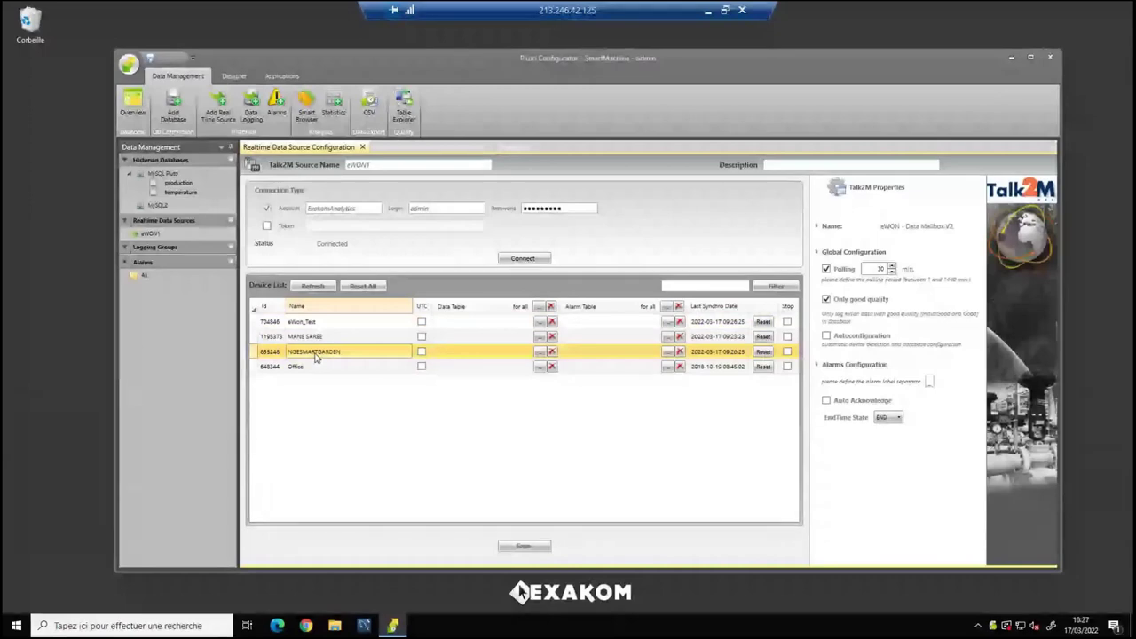
Assign NGESMARTGARDEN the MySQL2 ewon_nge data table.
click(539, 366)
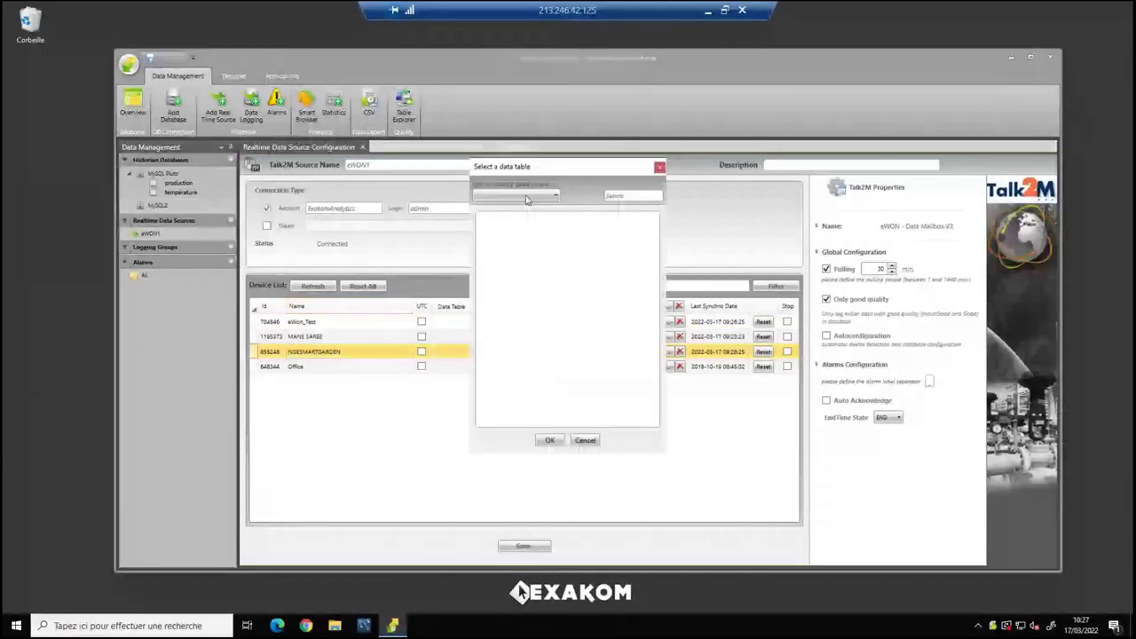
click(519, 194)
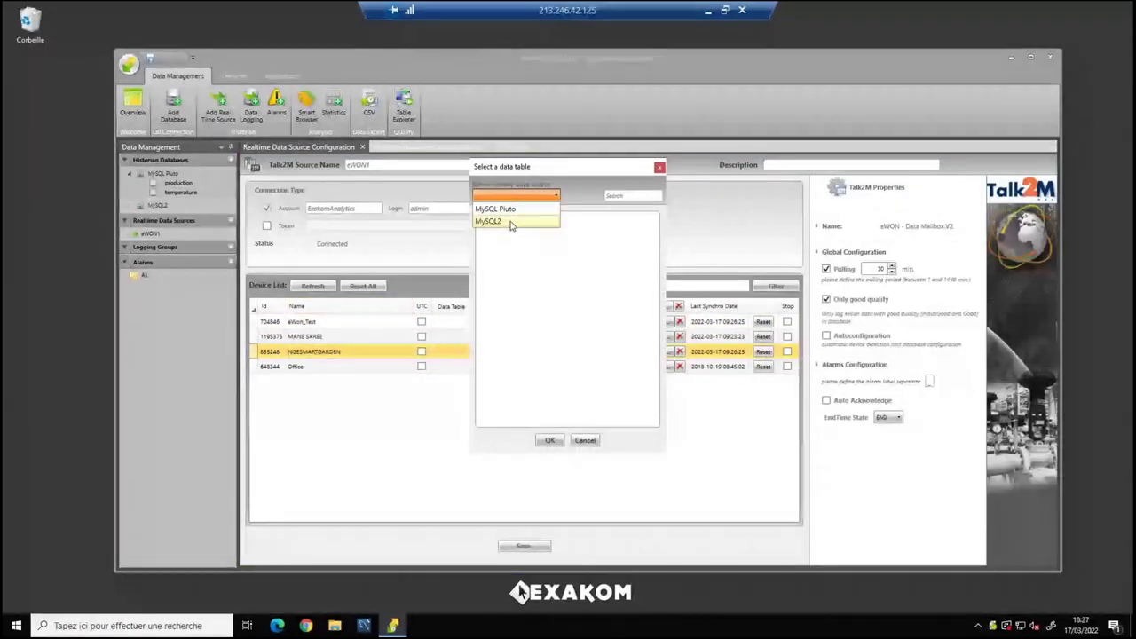
click(512, 222)
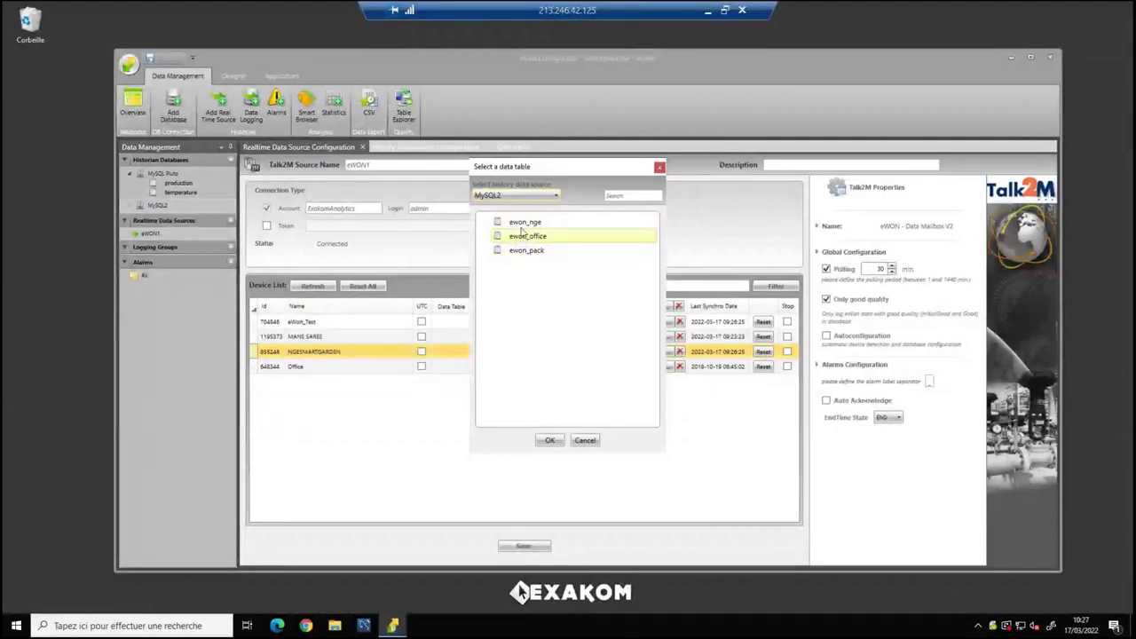
click(528, 223)
click(552, 442)
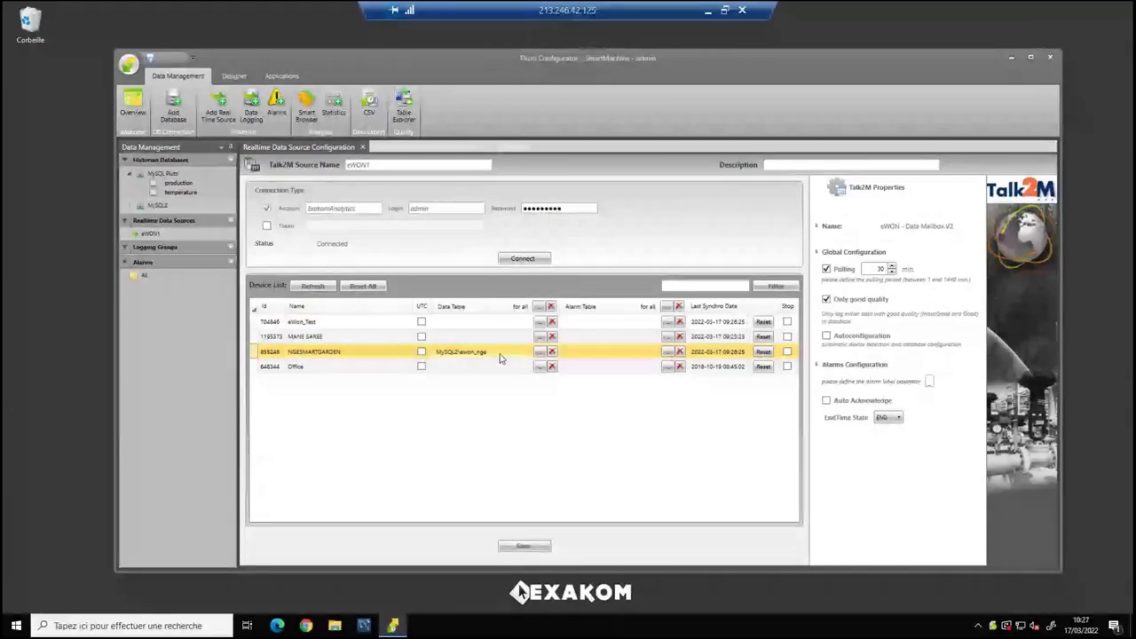
Set the polling interval to 1 minute and save the source.
double_click(880, 268)
text(1)
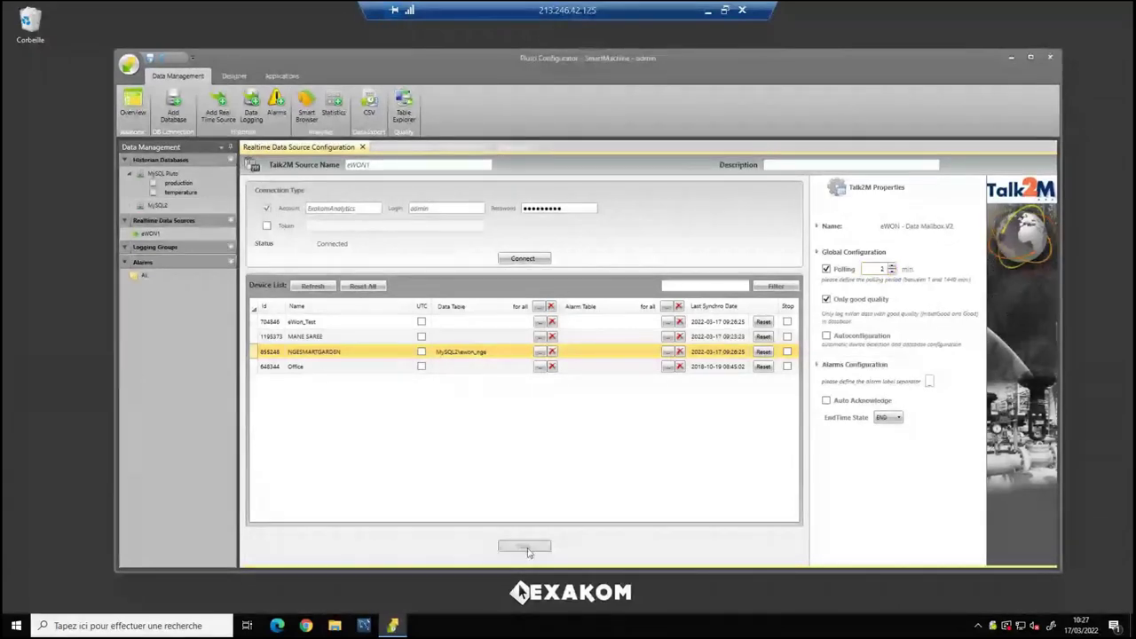
click(524, 545)
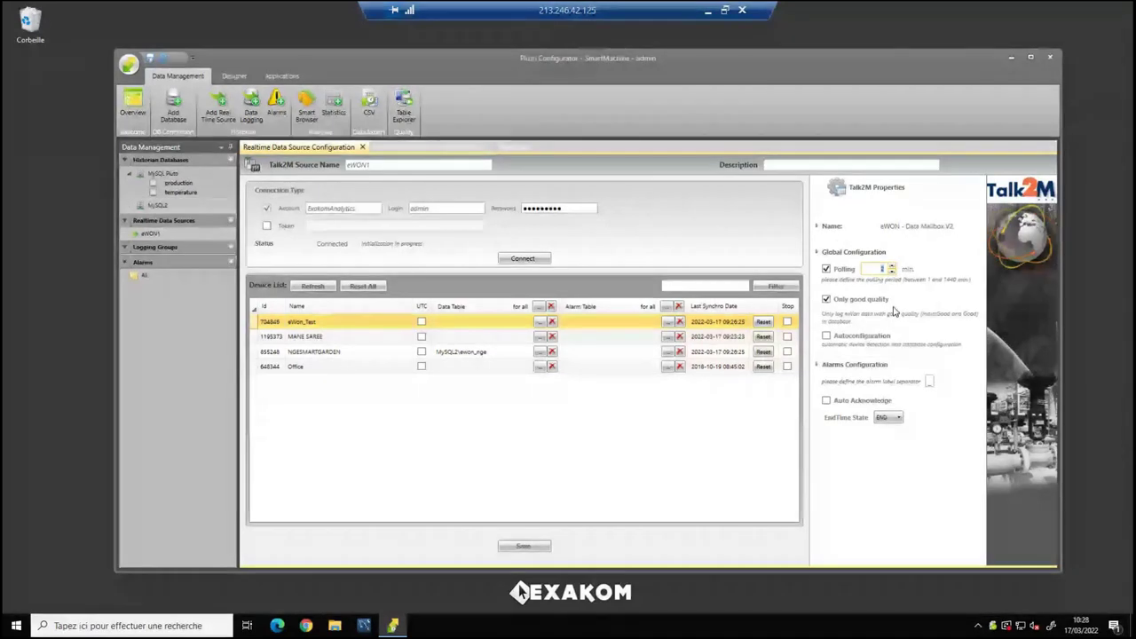
Reopen MySQL2 and browse the ewon_nge preview of logged NGESMARTGARDEN values.
click(399, 148)
click(326, 350)
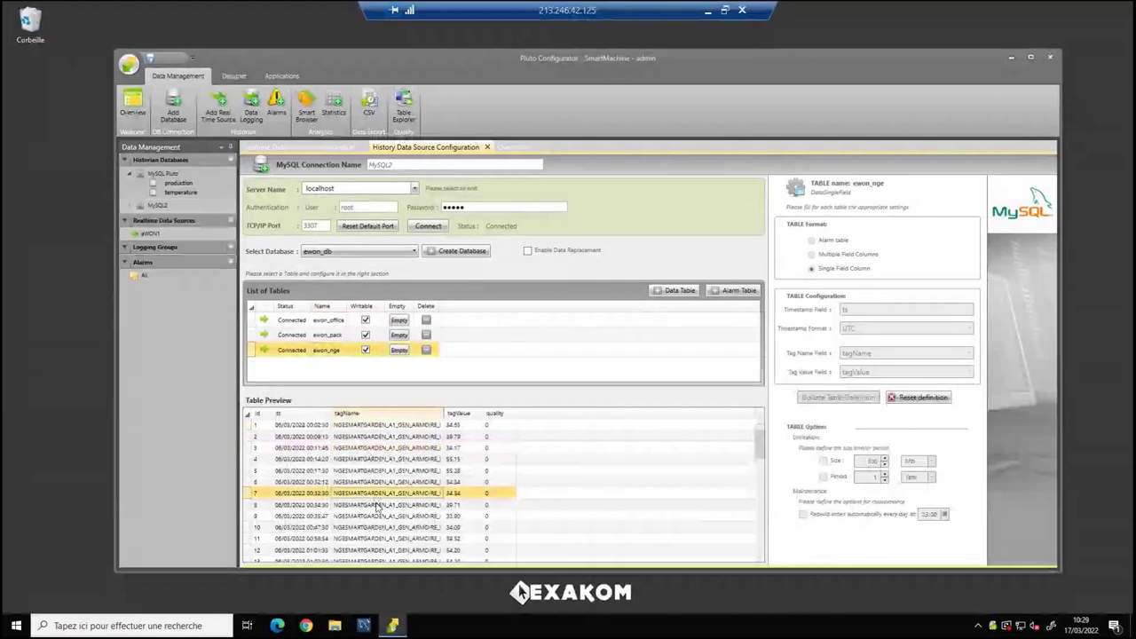
scroll(397, 504, down, 4)
scroll(397, 504, down, 5)
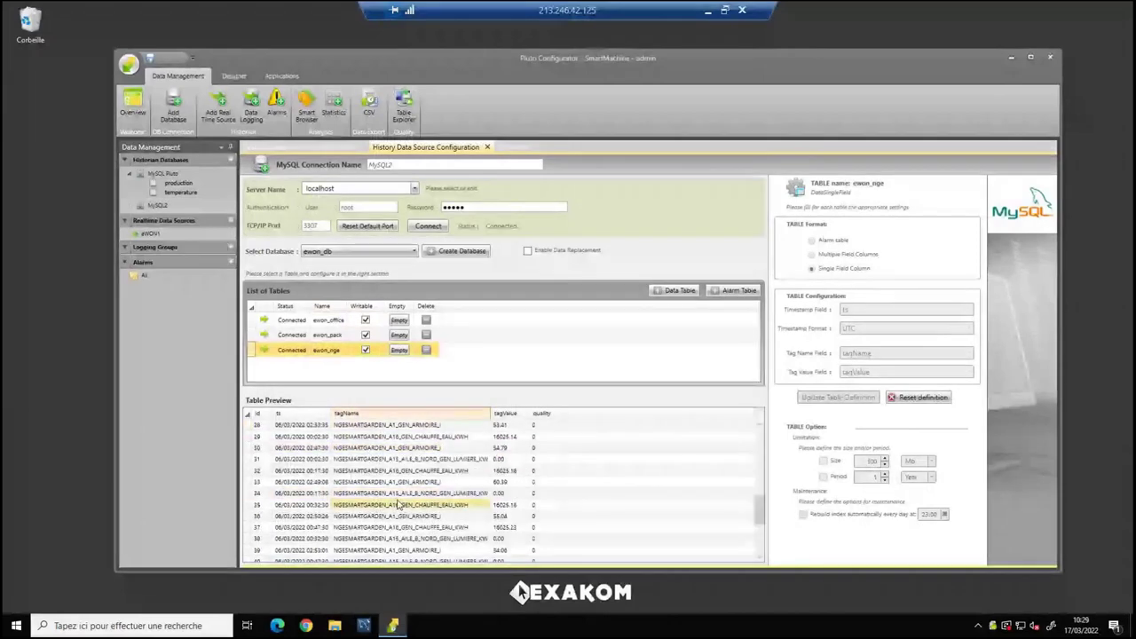
scroll(396, 504, up, 7)
scroll(400, 502, up, 2)
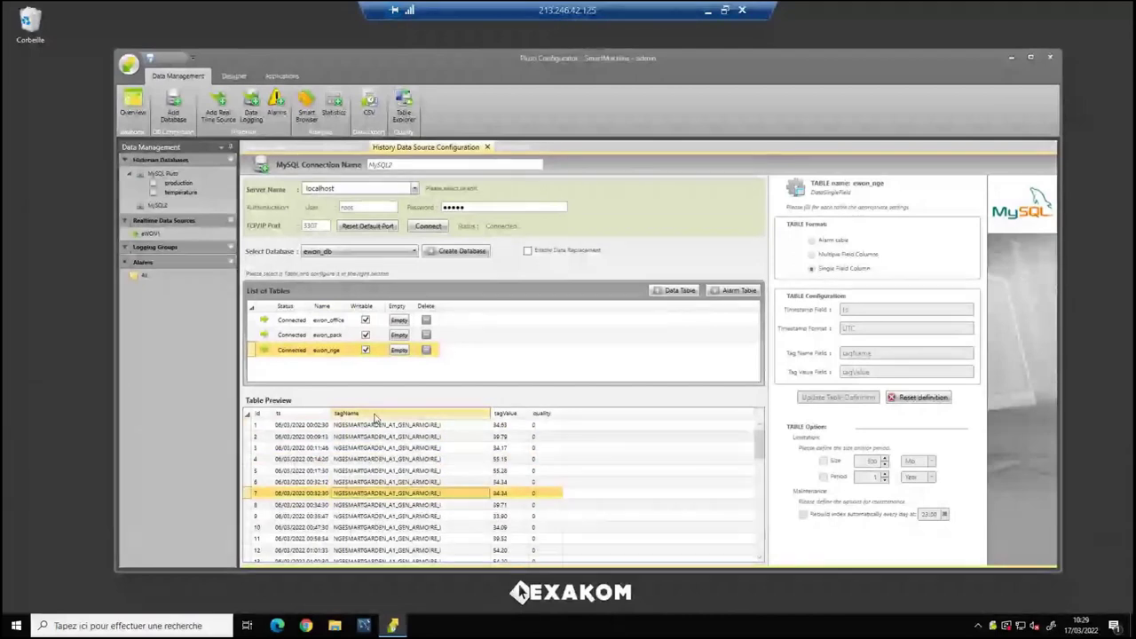
Create a second IoT eWON DataMailBox realtime source, eWON2.
click(229, 222)
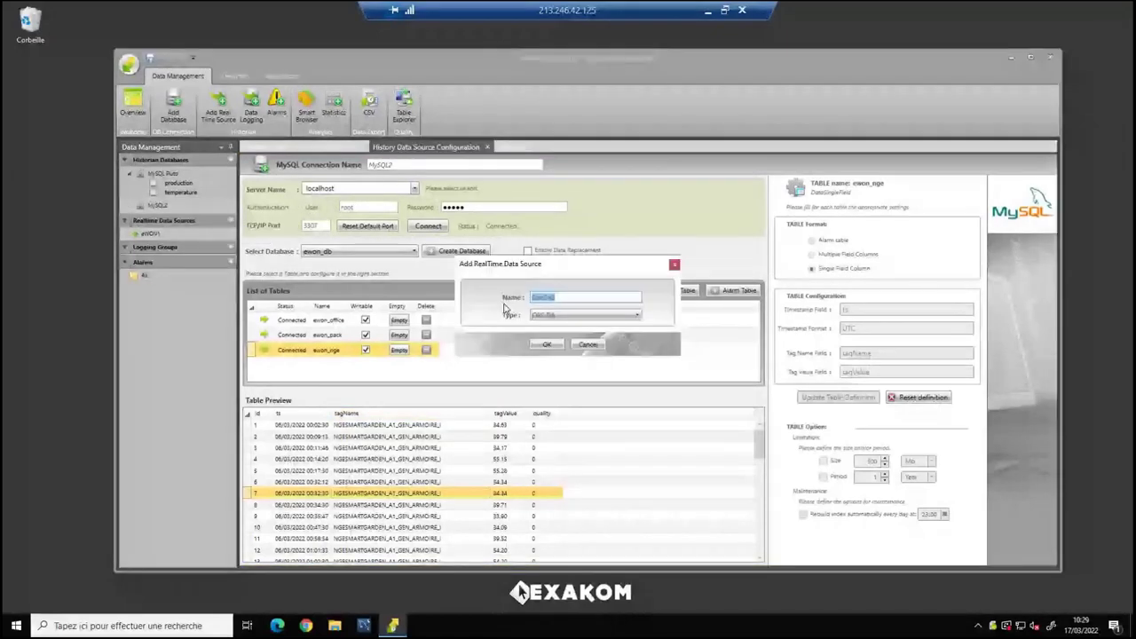
click(584, 315)
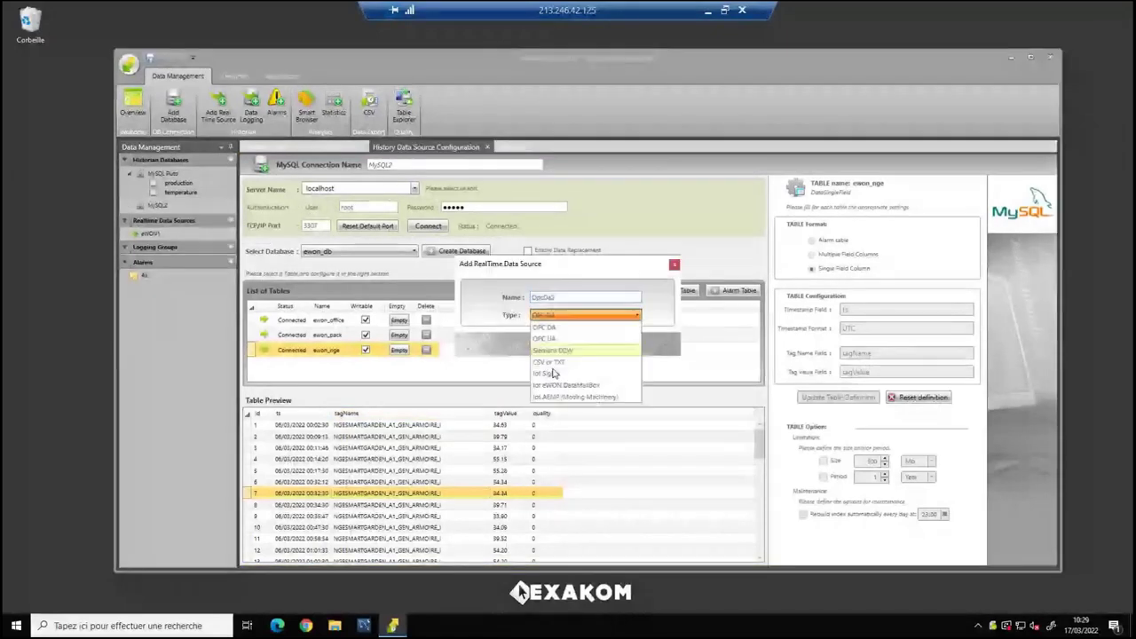
click(554, 387)
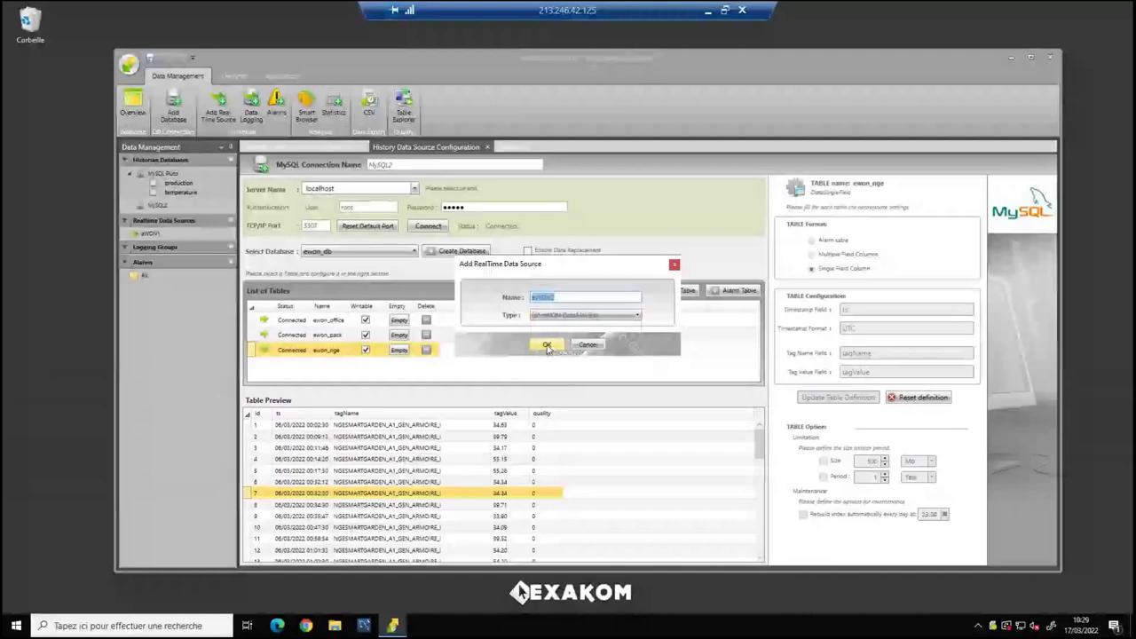
click(547, 345)
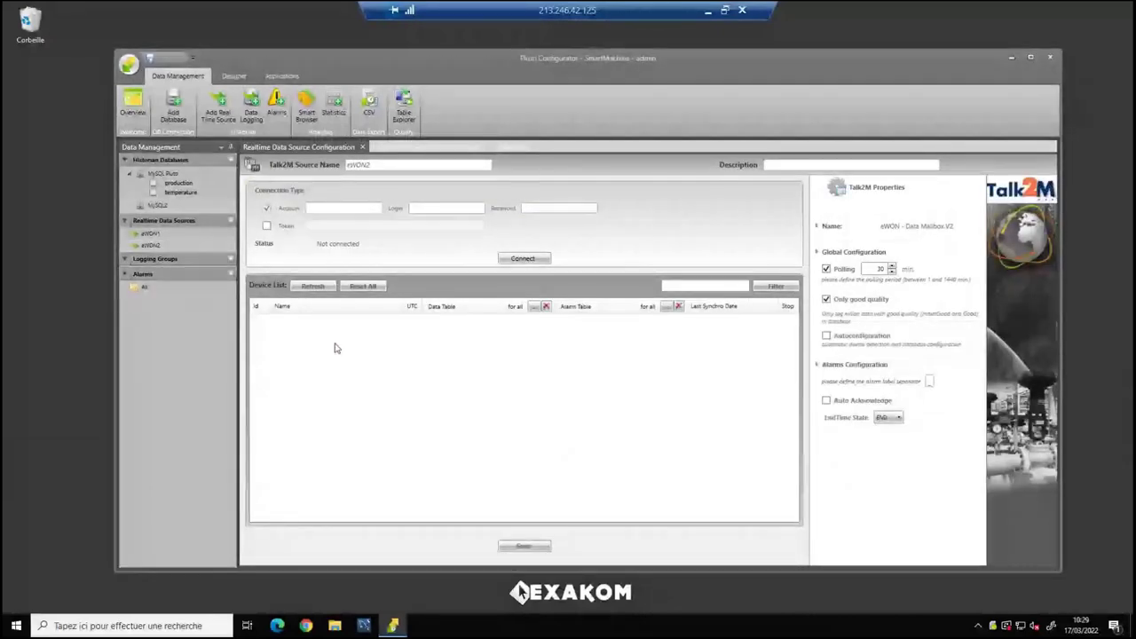
Connect eWON2 with a pasted access token and refresh its three devices.
click(269, 227)
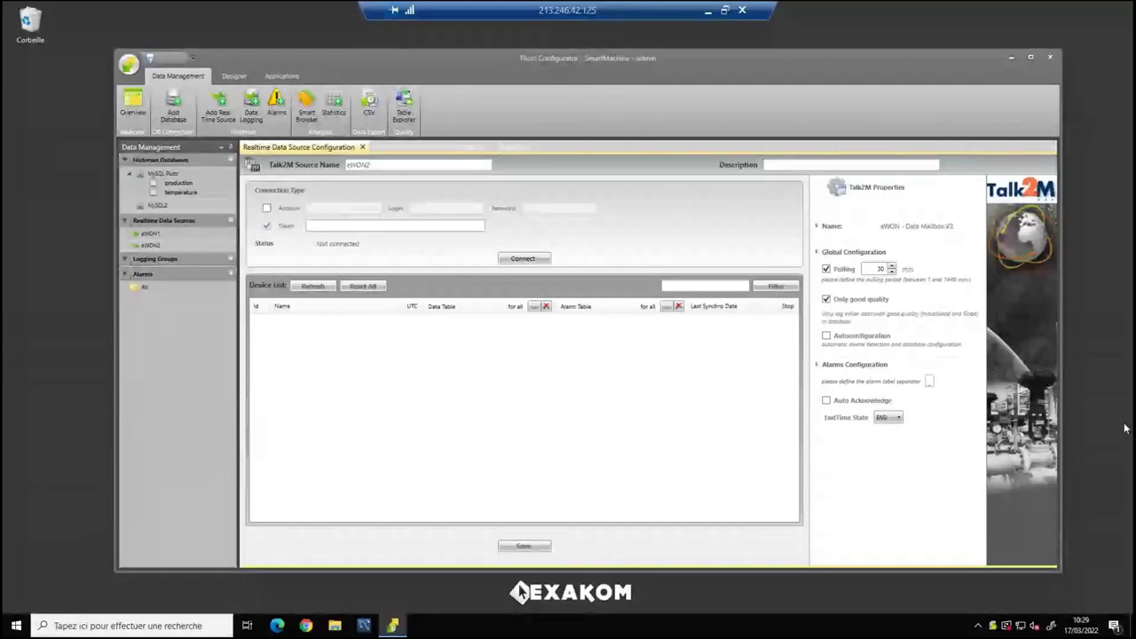
click(324, 225)
key(ctrl+v)
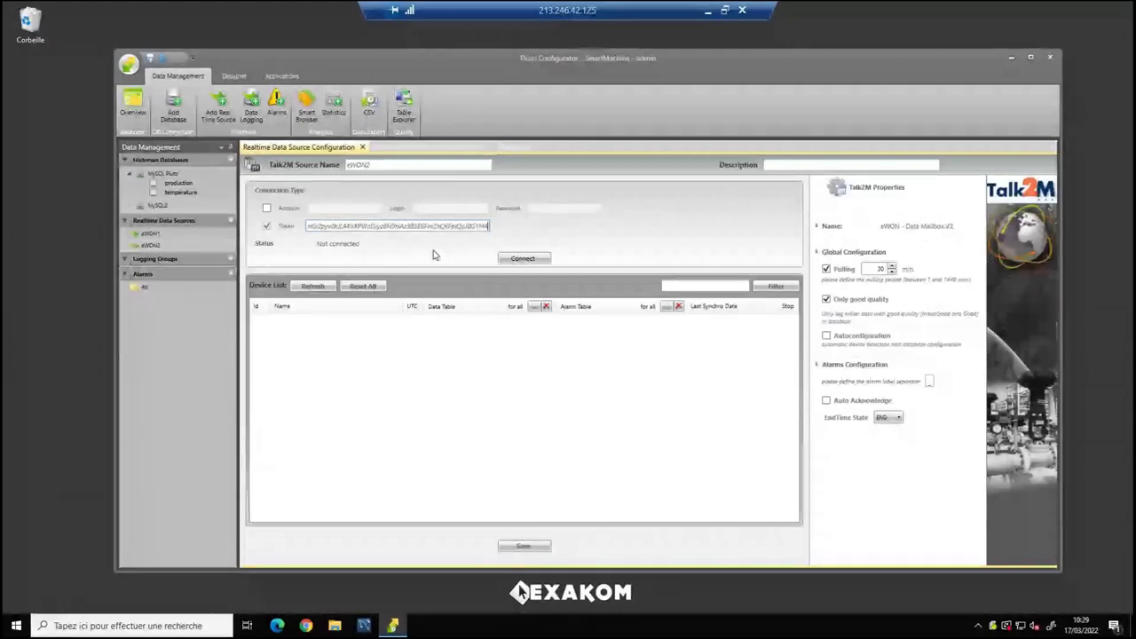
click(526, 258)
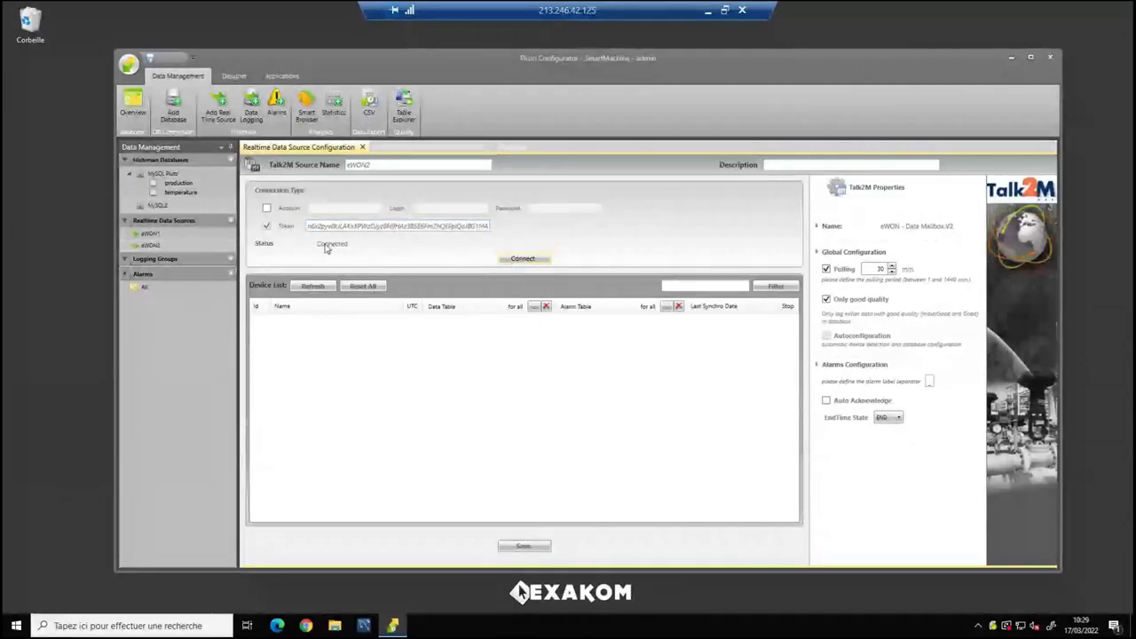
click(311, 287)
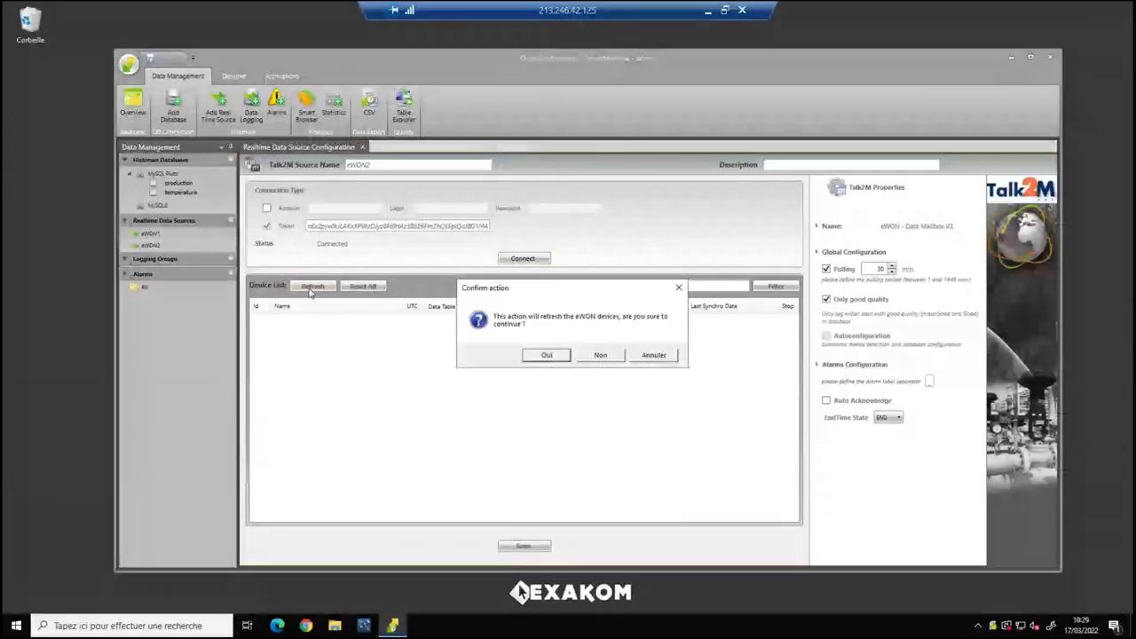
click(534, 356)
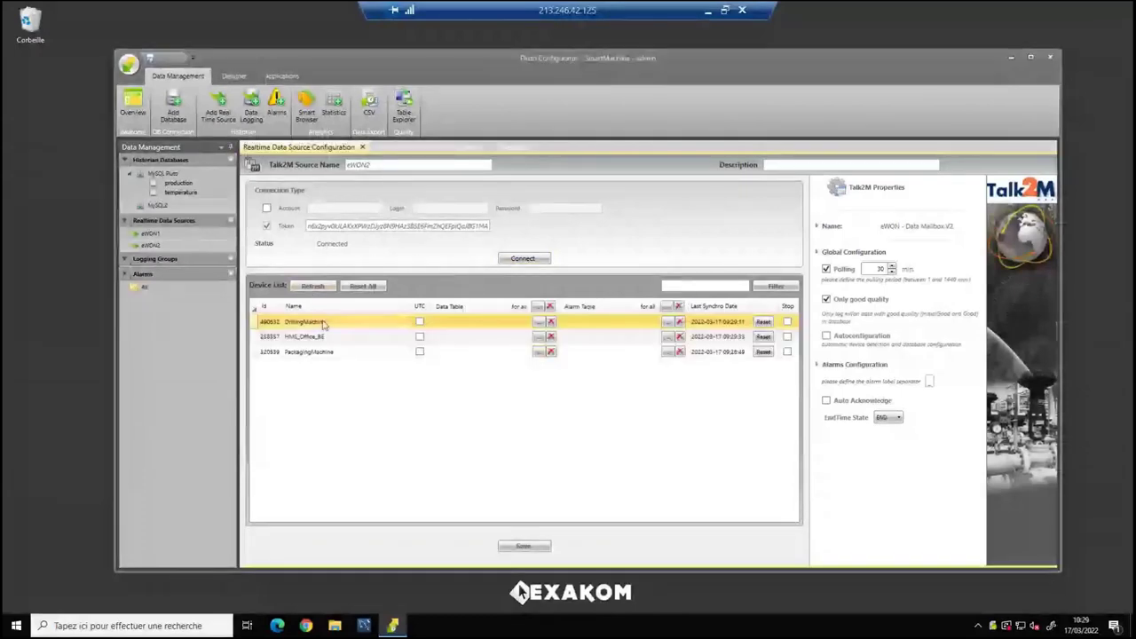
click(324, 352)
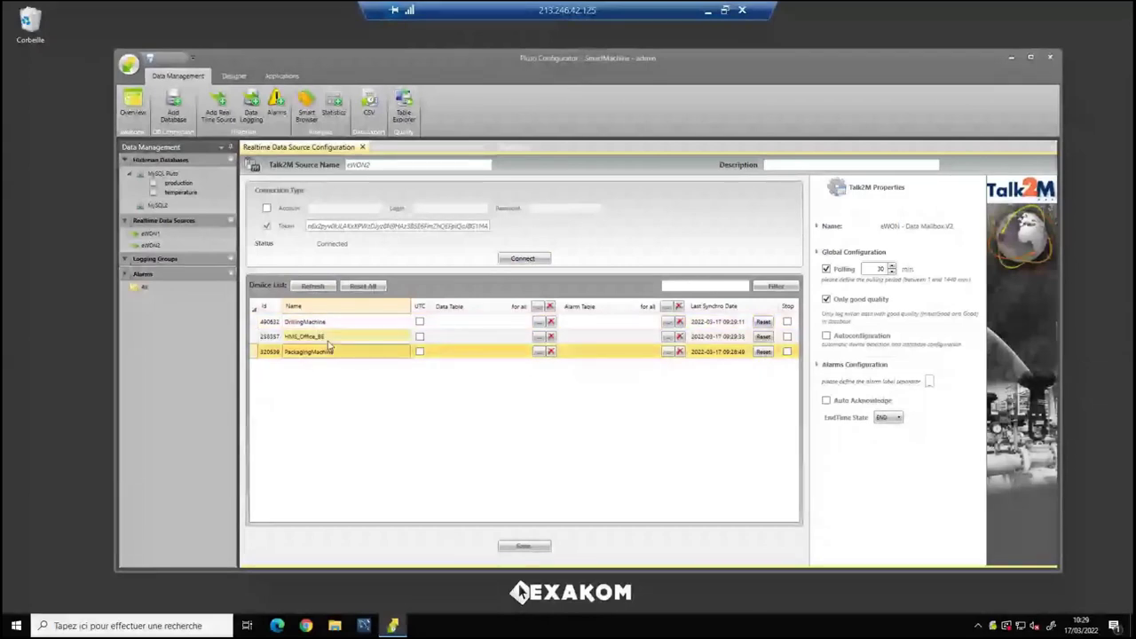
Link HMS_Office_BE to the MySQL2 ewon_office table.
click(329, 342)
click(538, 338)
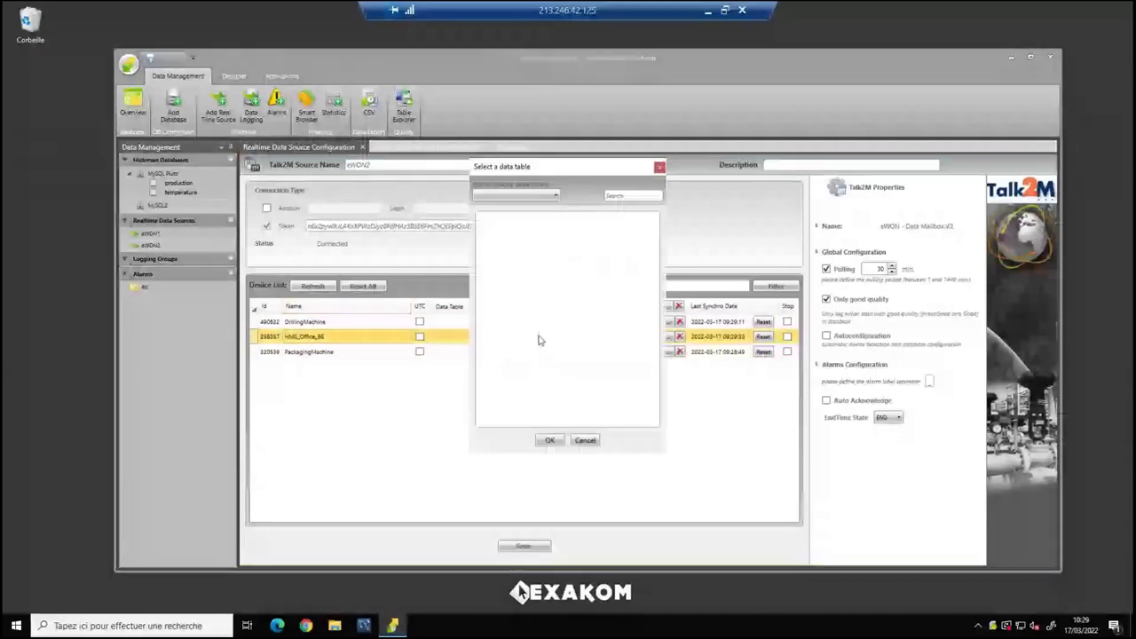
click(515, 197)
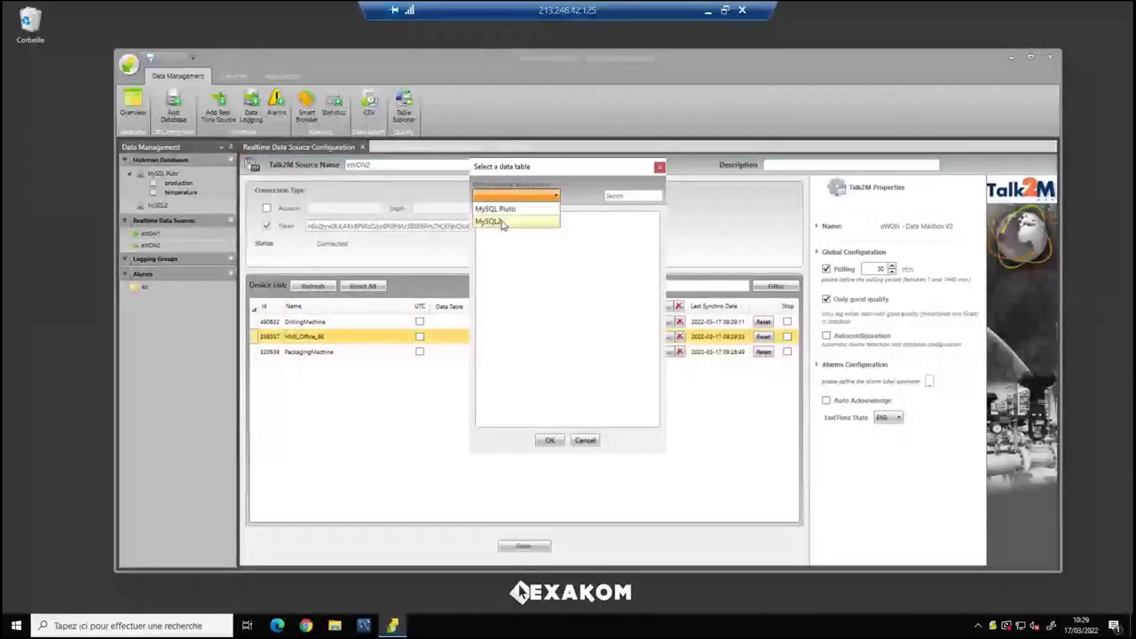
click(500, 222)
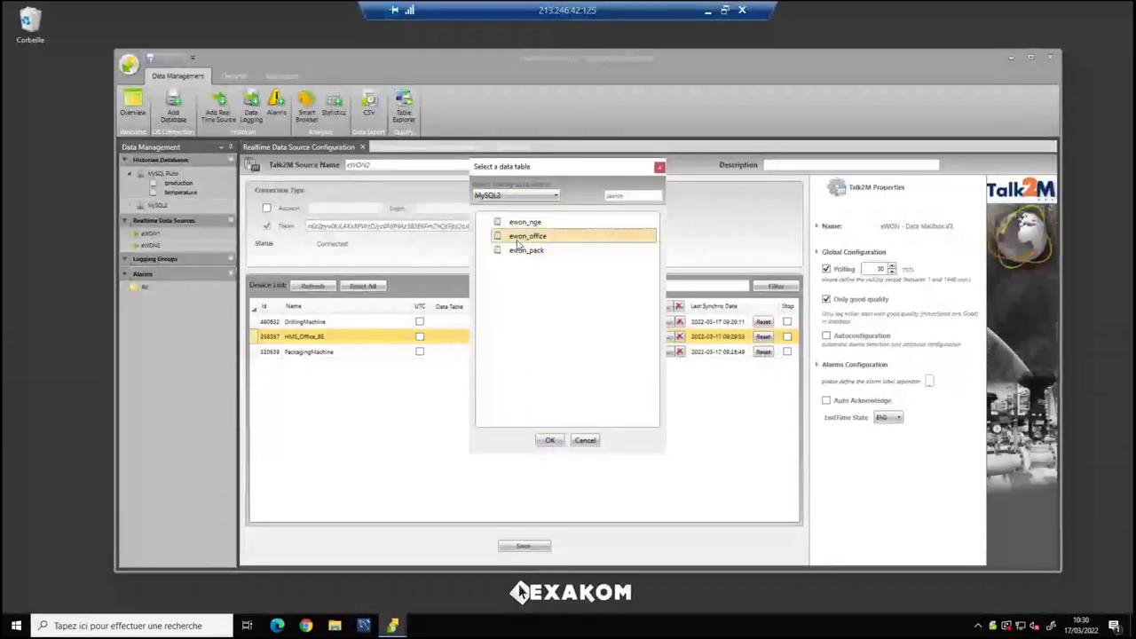
click(549, 440)
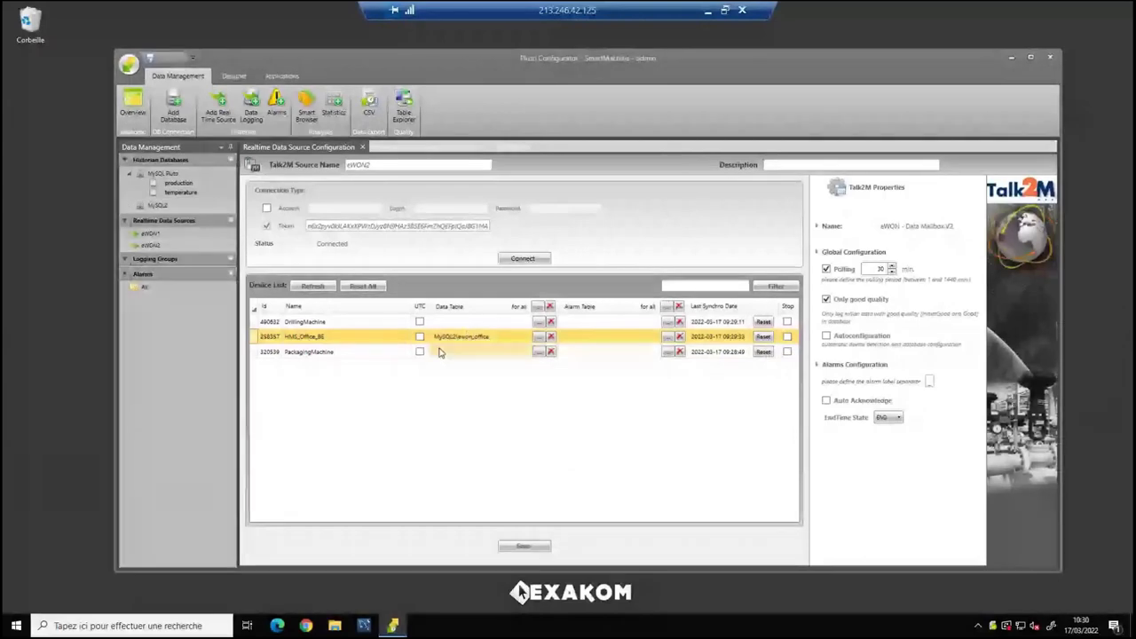
Link PackagingMachine to MySQL2 ewon_pack and save with 2-minute polling.
click(538, 351)
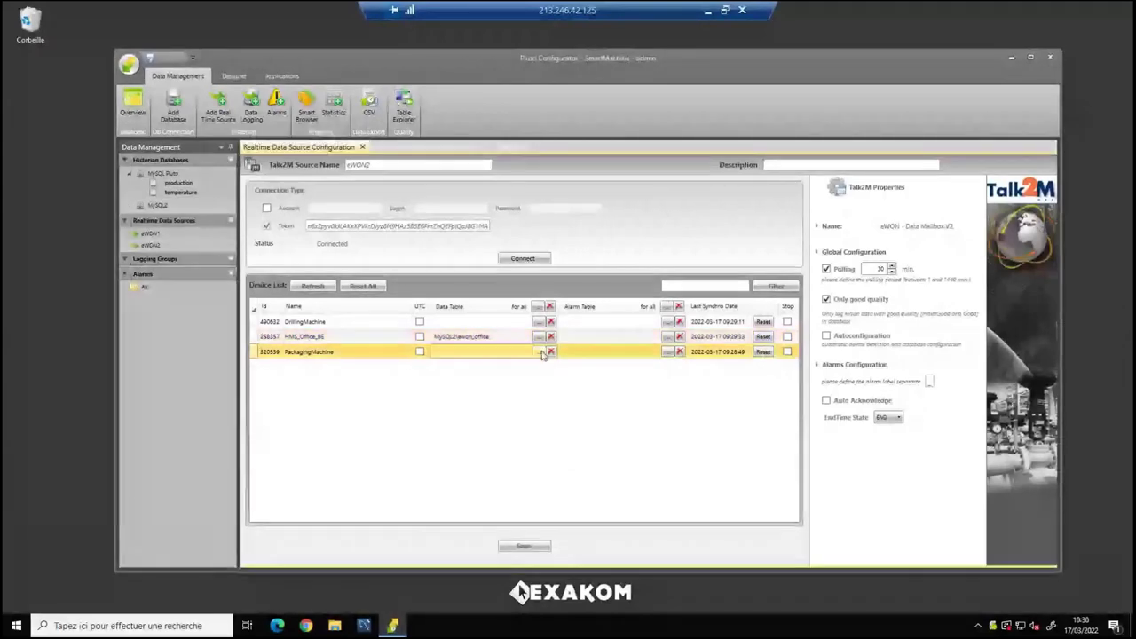
click(530, 197)
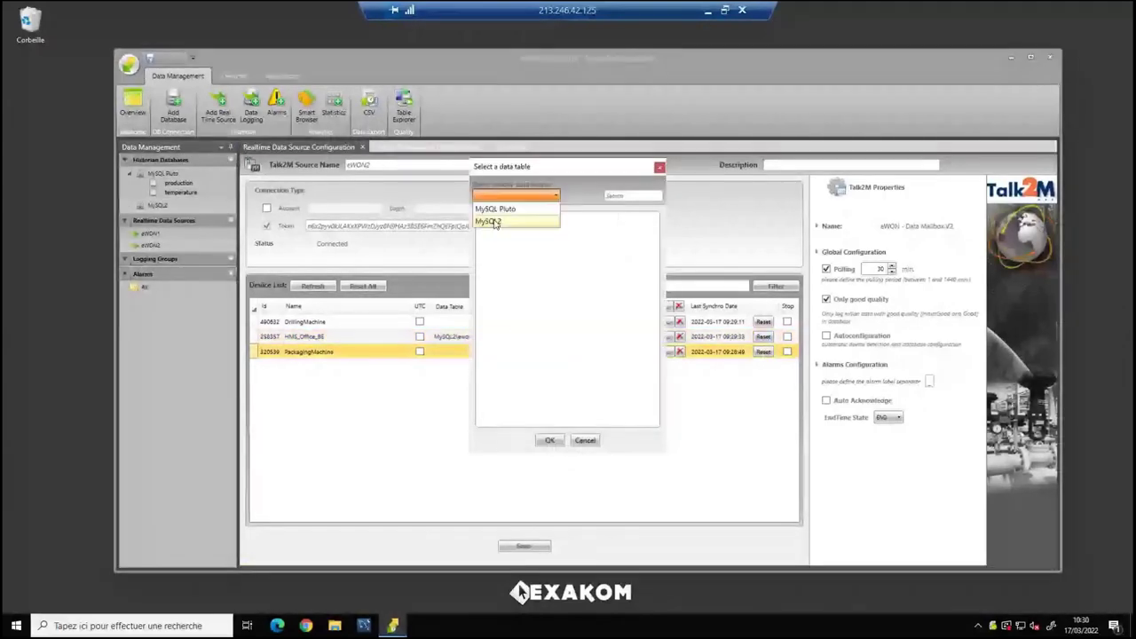
click(496, 222)
click(528, 254)
click(549, 440)
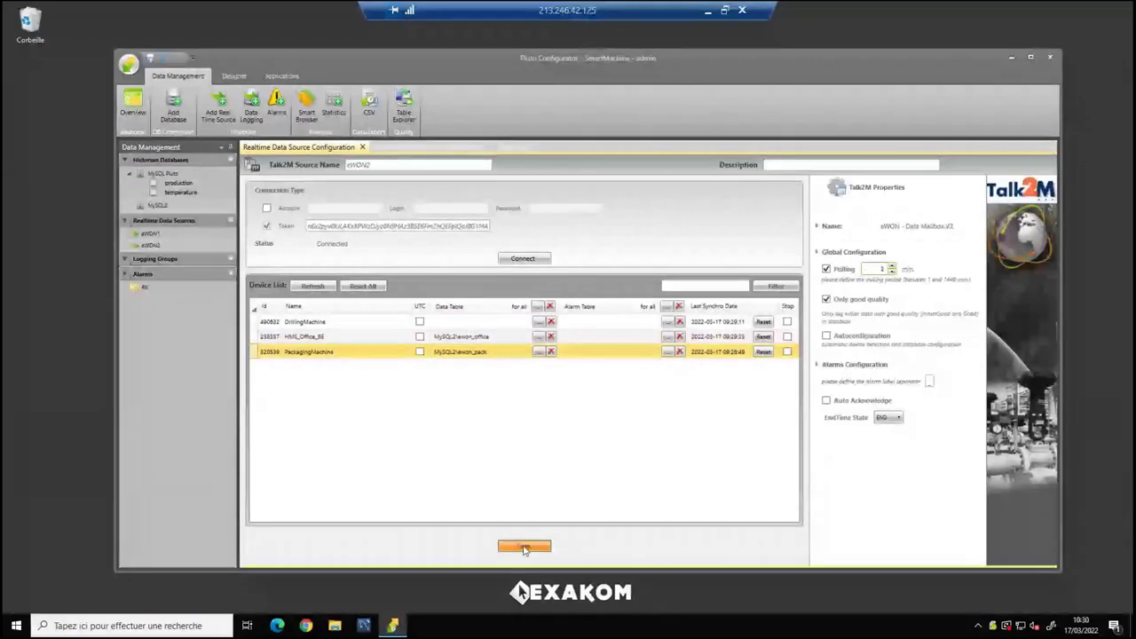
click(525, 547)
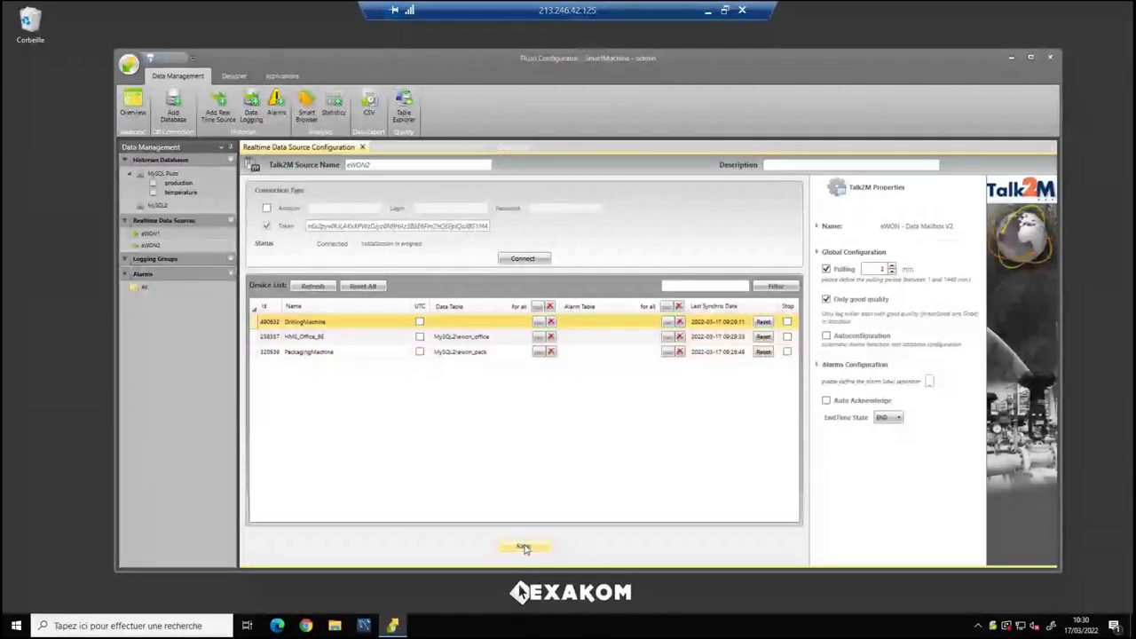
click(525, 548)
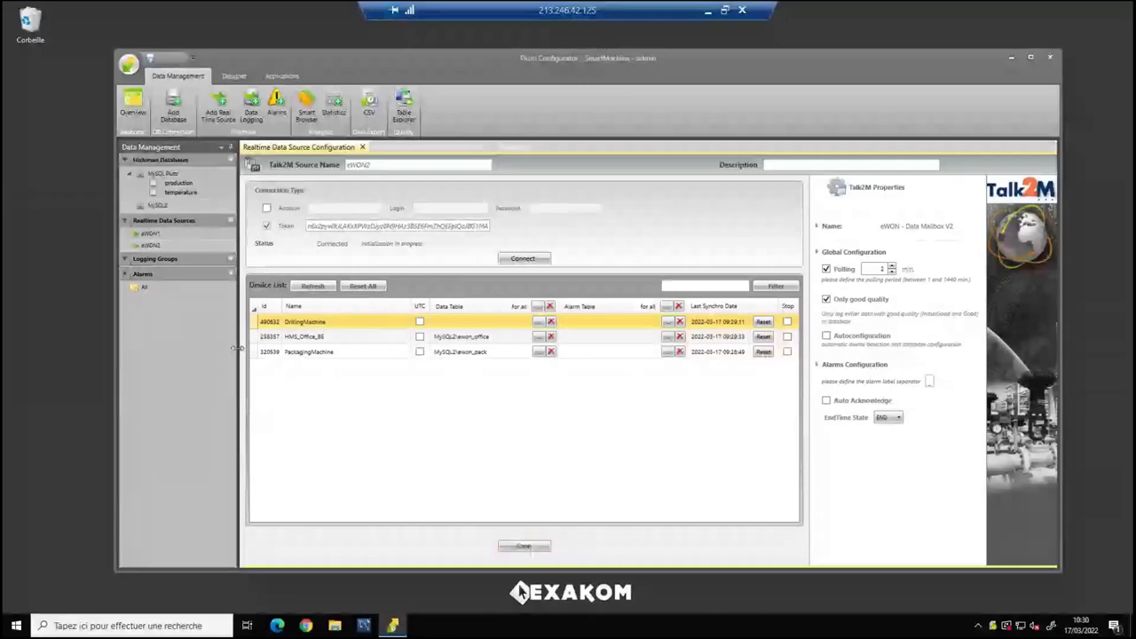
Reopen MySQL2 with ewon_office selected, then open and dismiss the add history source form.
click(158, 205)
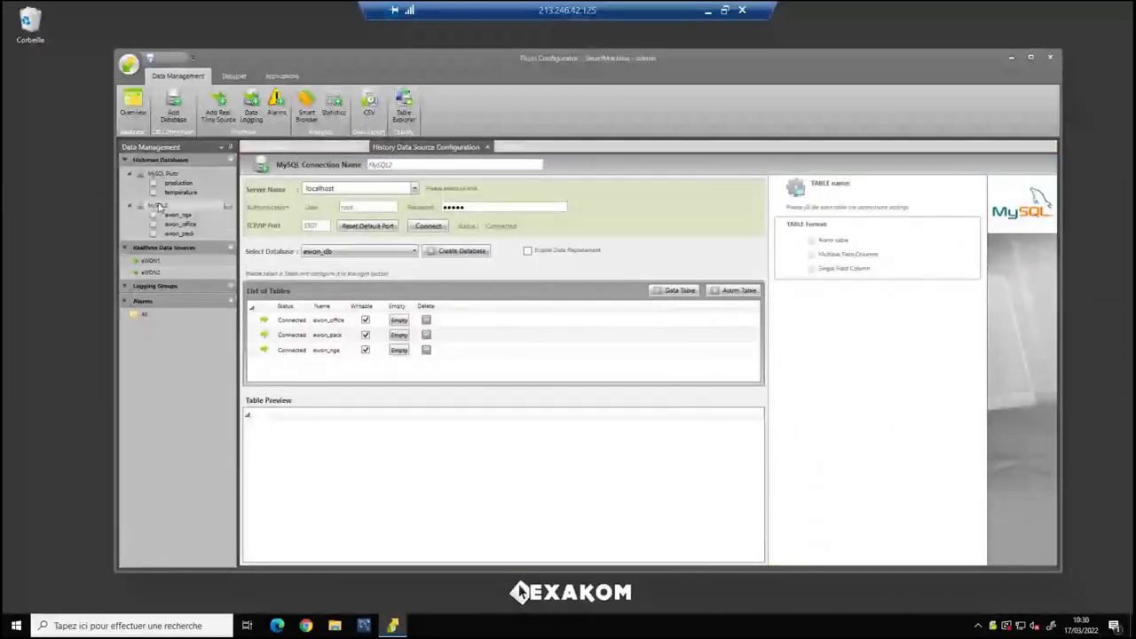
click(328, 320)
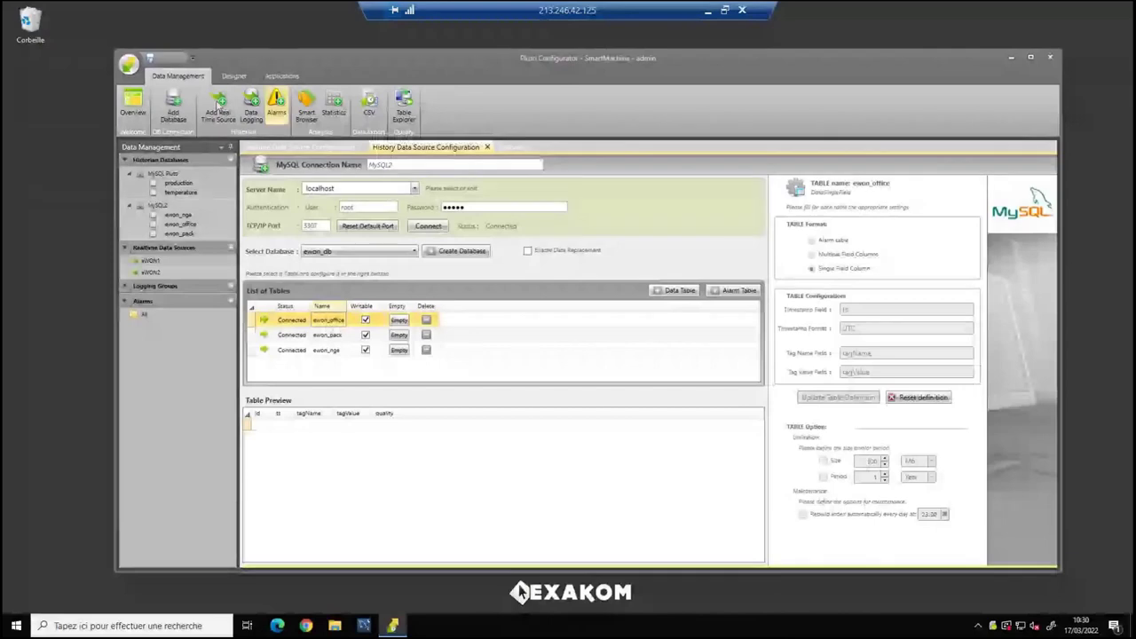
click(173, 105)
click(554, 315)
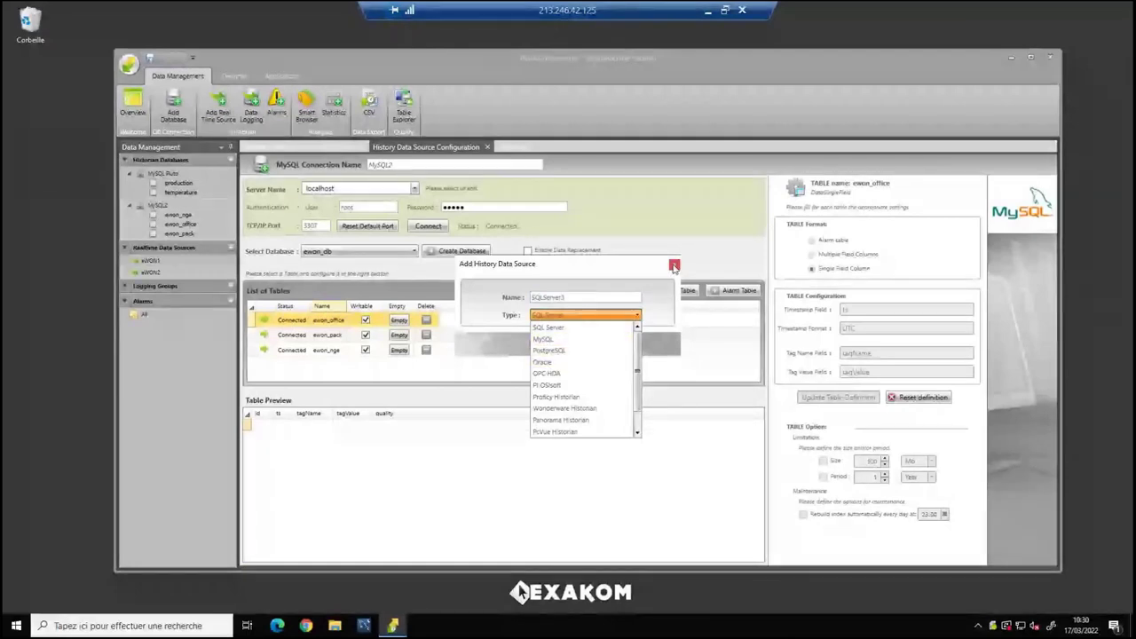
click(675, 266)
click(675, 266)
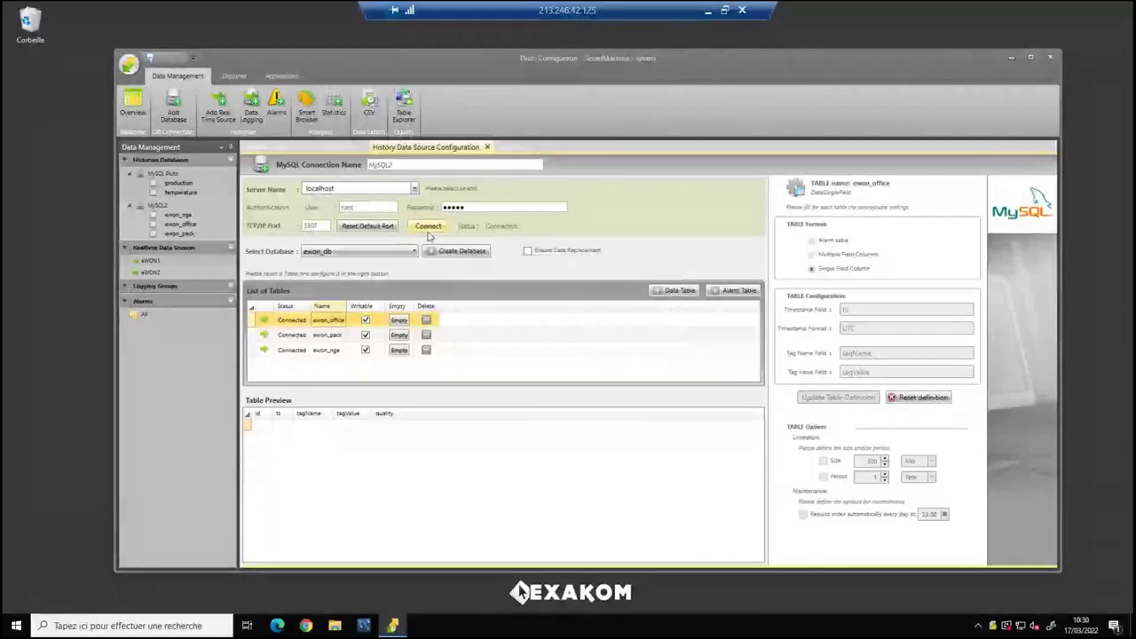
click(405, 111)
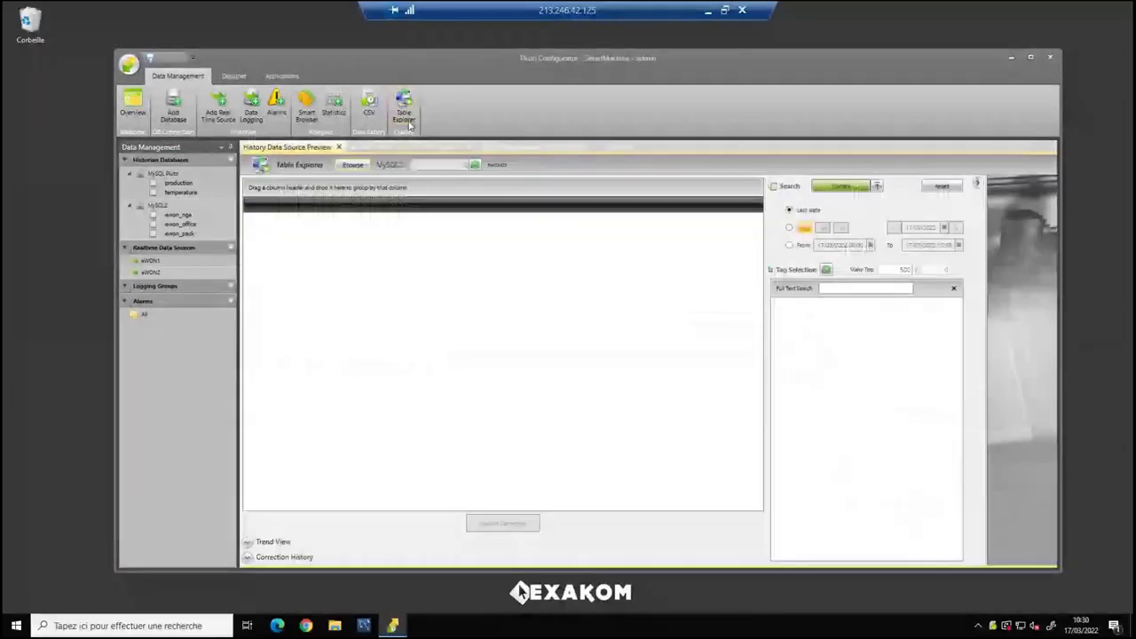
click(353, 165)
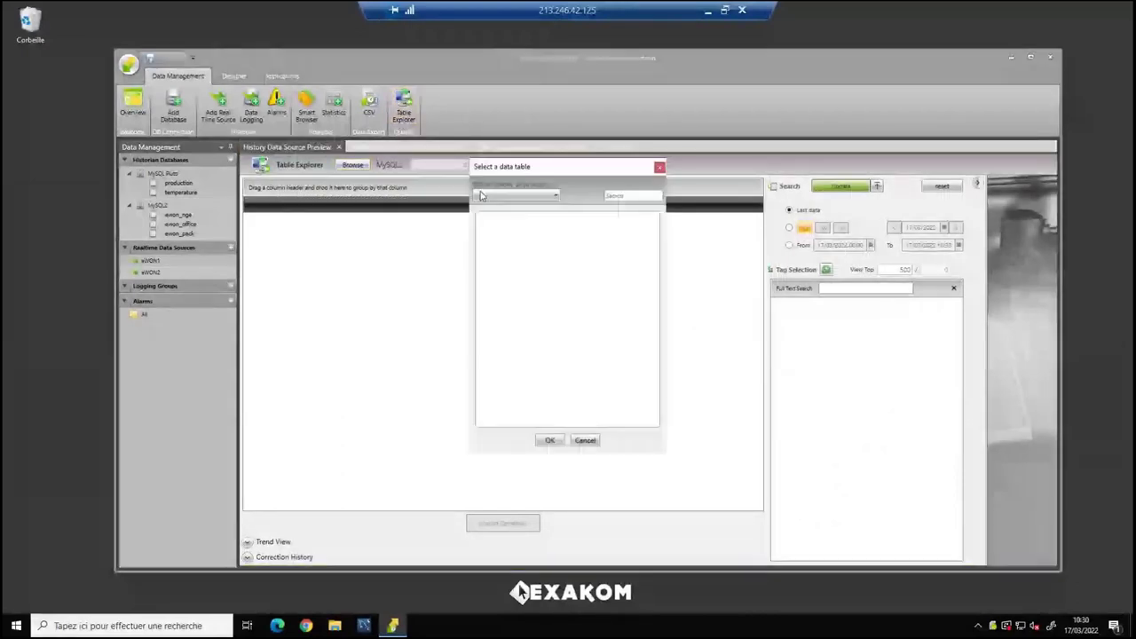
click(515, 195)
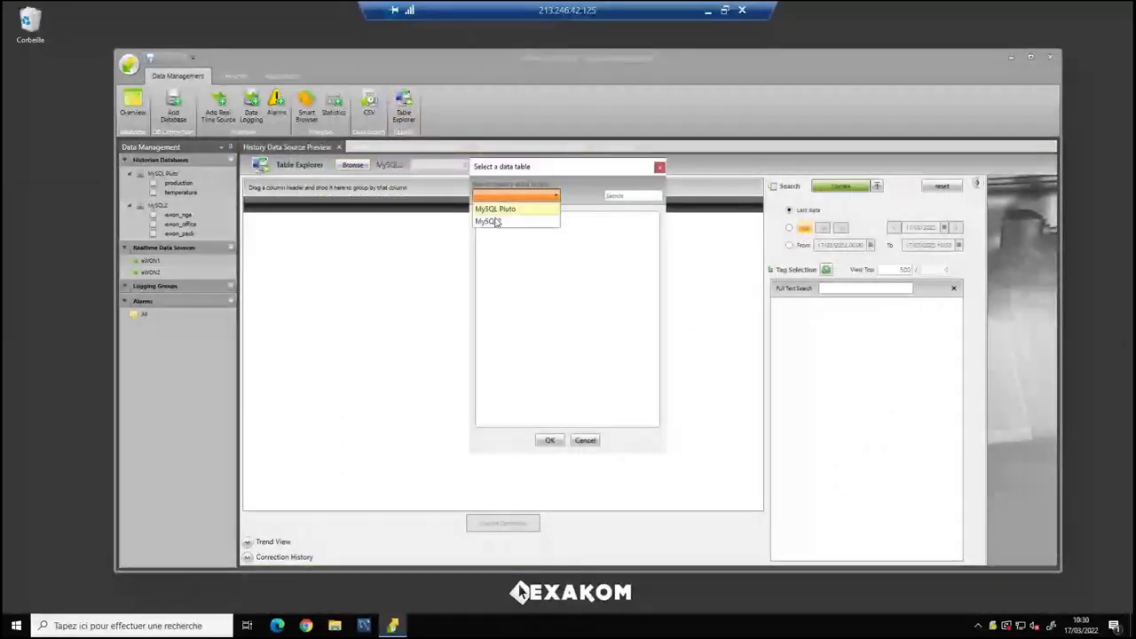
click(491, 221)
click(536, 292)
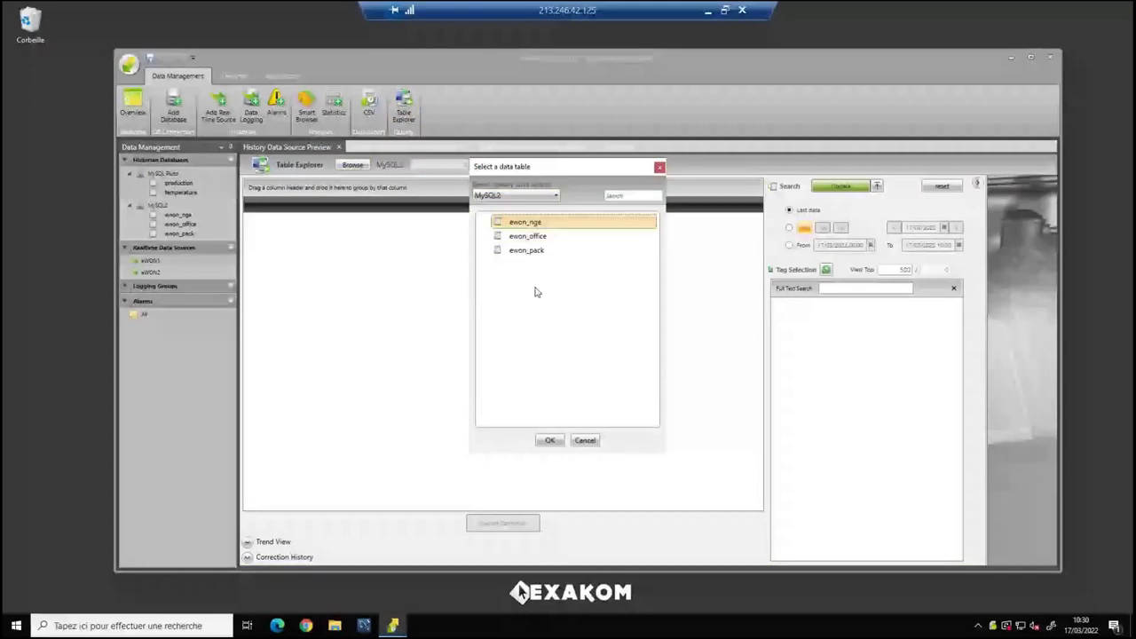
click(550, 440)
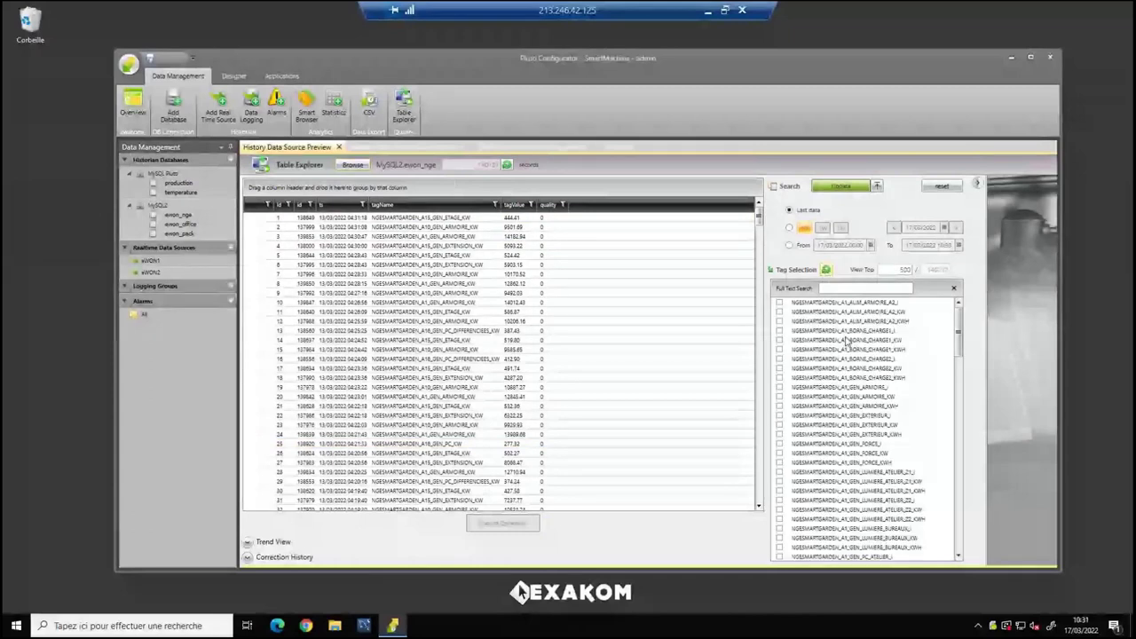
scroll(853, 414, down, 10)
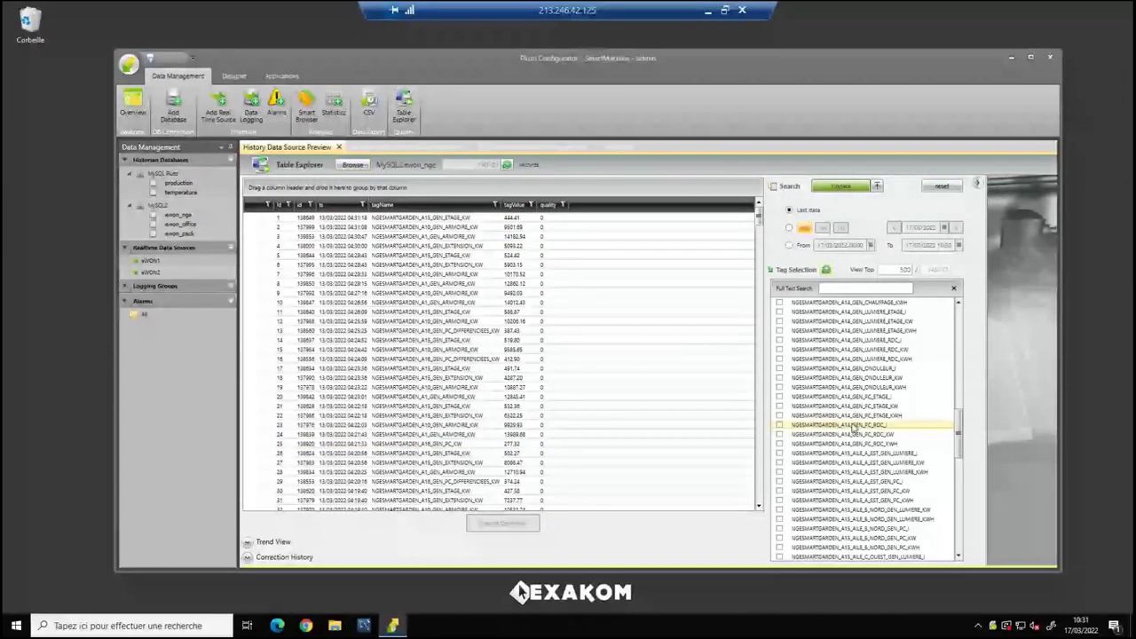
scroll(854, 427, down, 10)
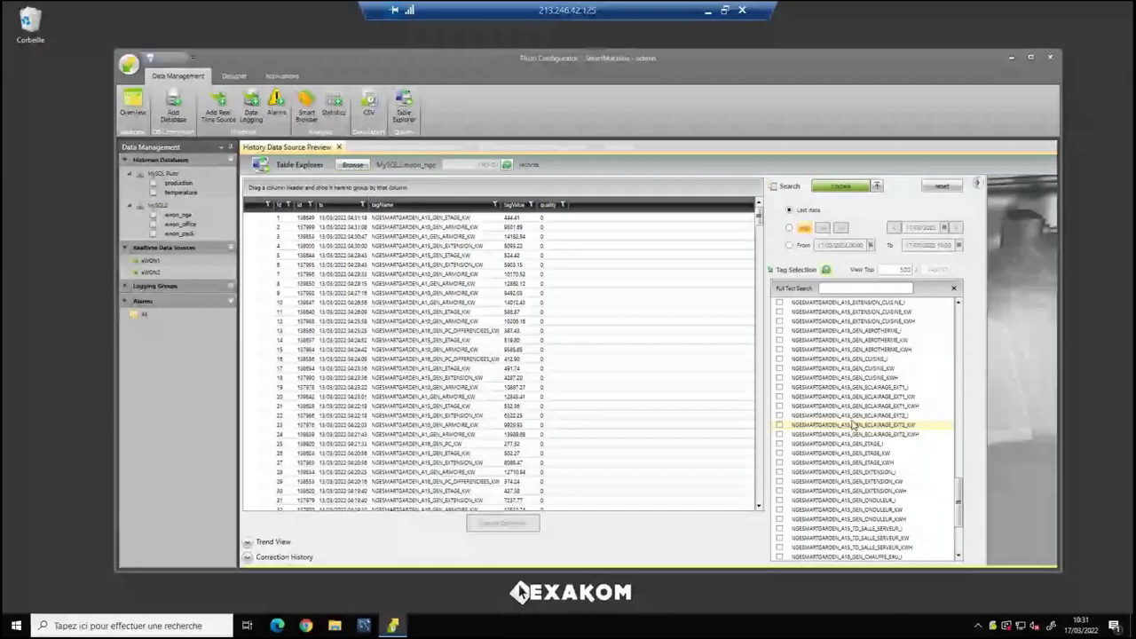
scroll(854, 427, up, 20)
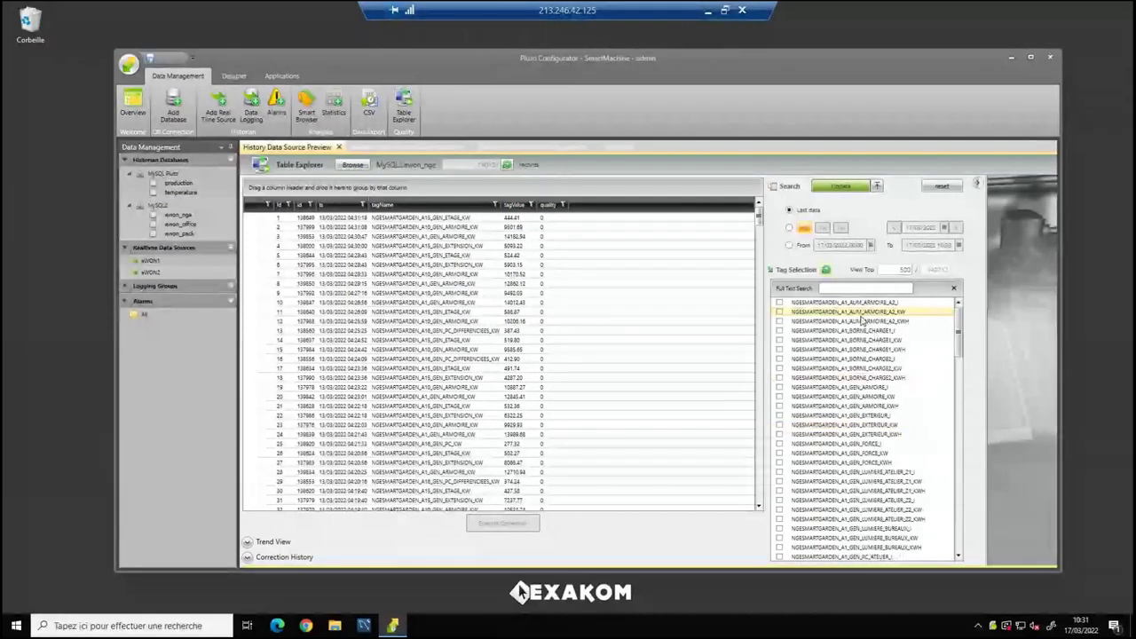
Load NGESMARTGARDEN_A1_ALIM_ARMOIRE_A2_KWH records in a maximized window and expand the trend view.
click(779, 320)
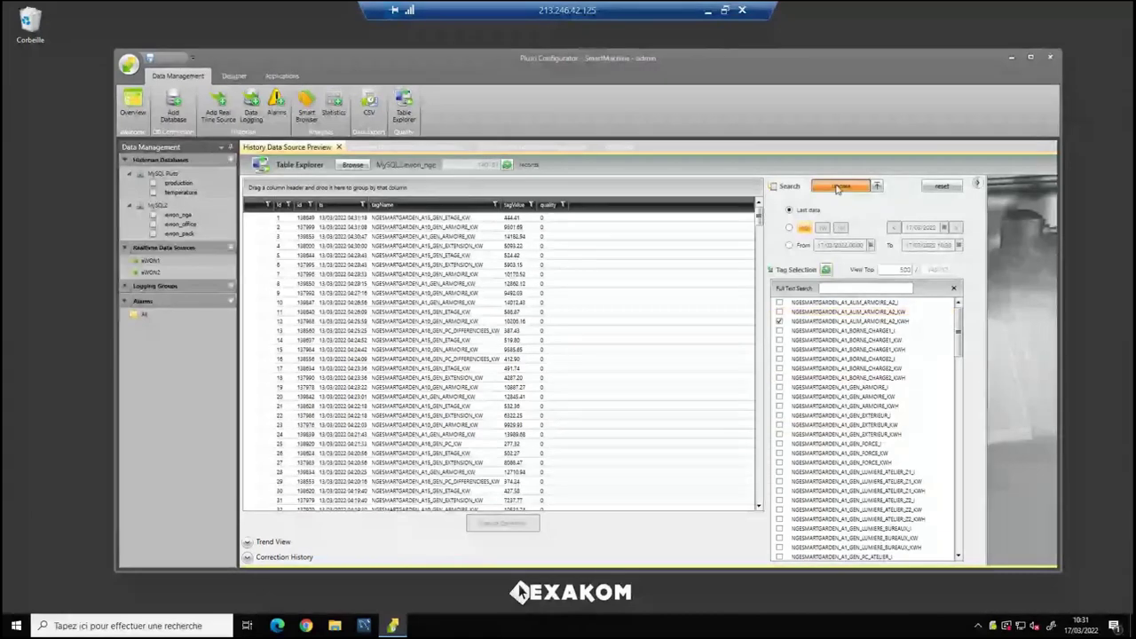
click(837, 188)
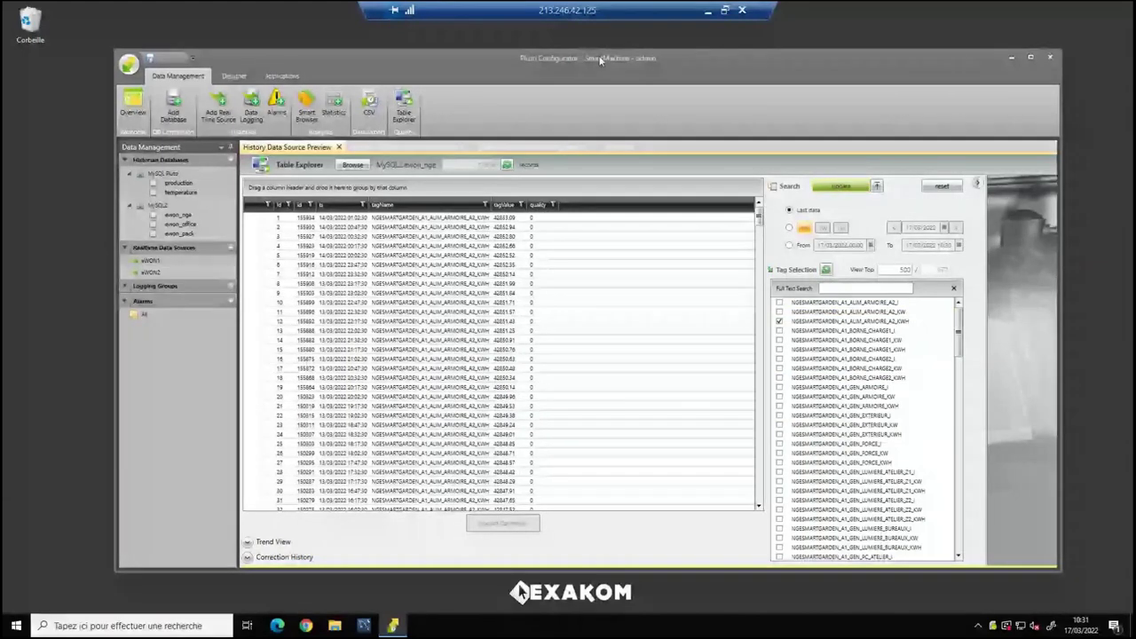
double_click(600, 60)
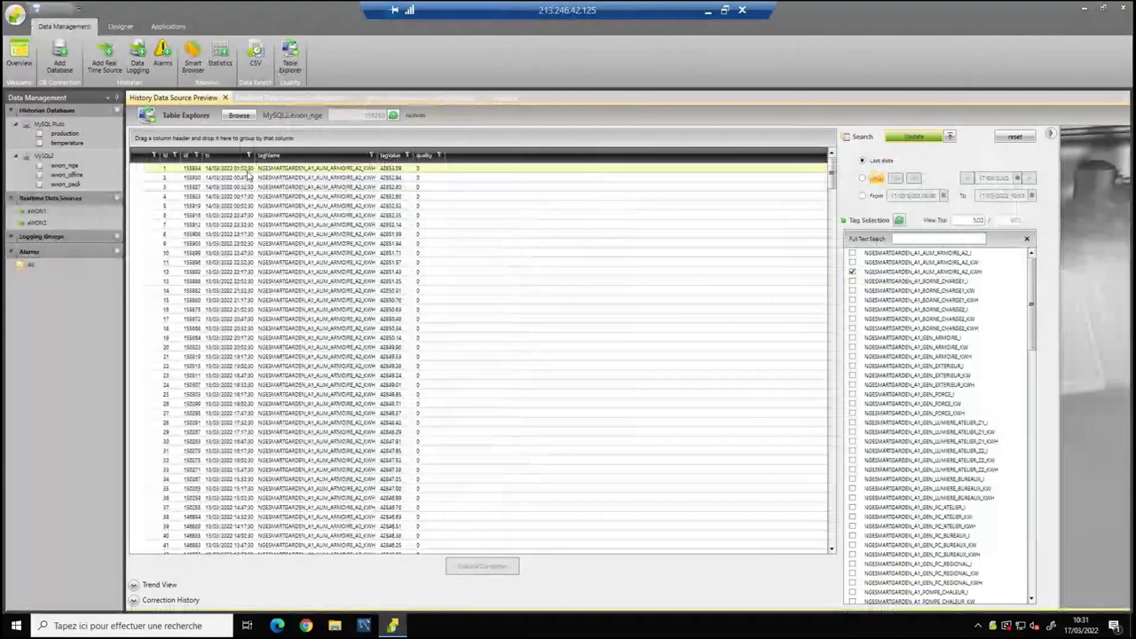
click(249, 171)
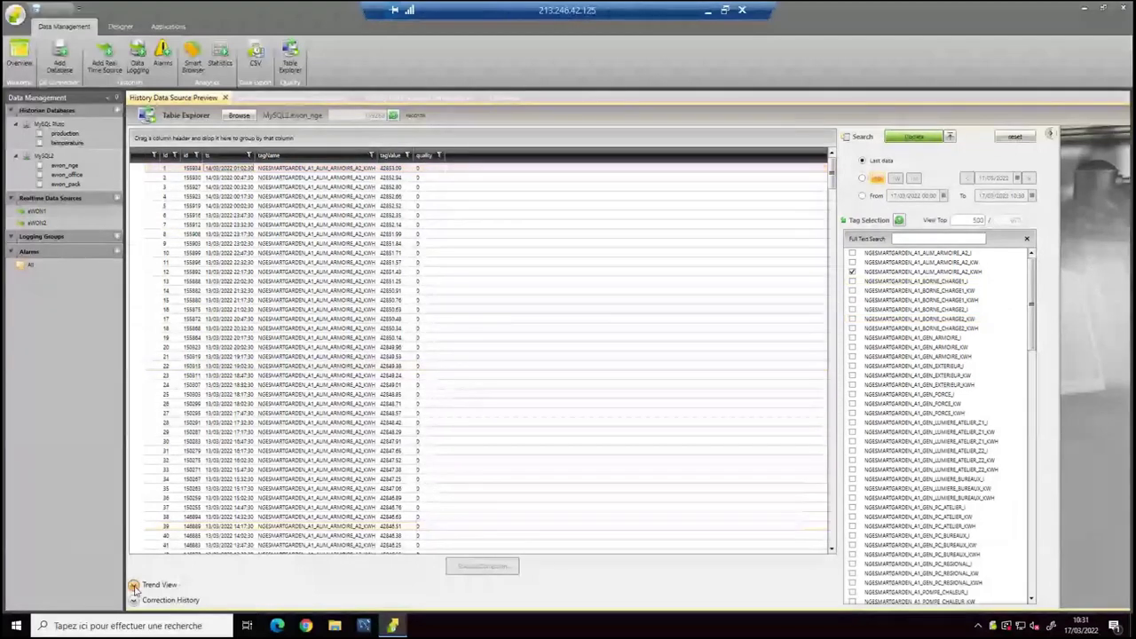
click(134, 586)
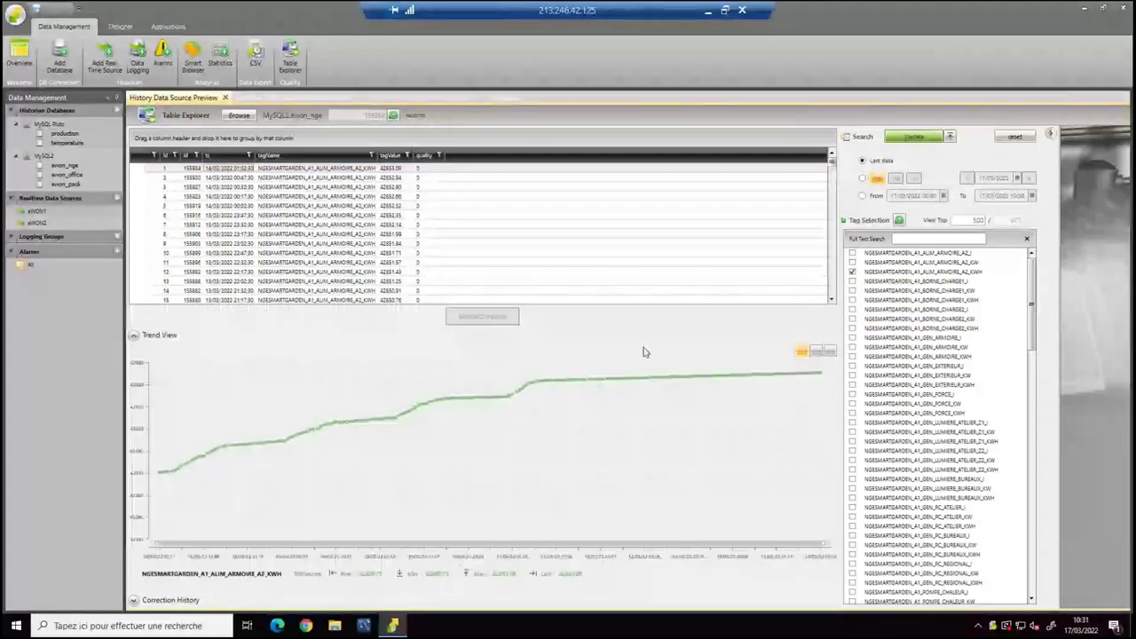
Switch to the A2_KW tag, draw its trend as connected lines, and zoom in.
click(879, 262)
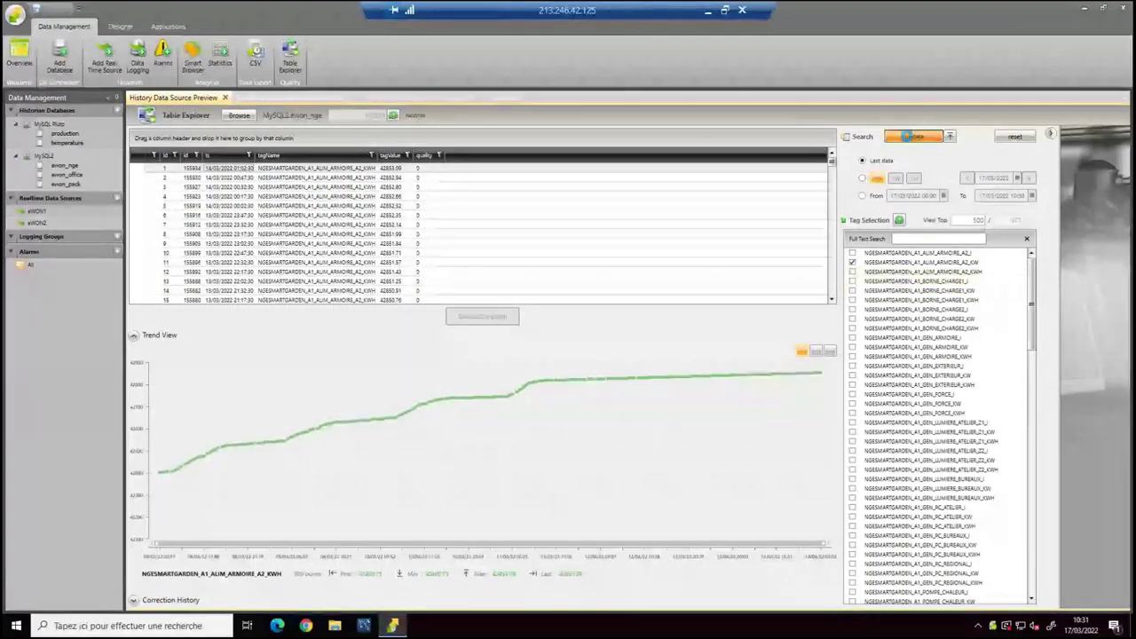
click(908, 138)
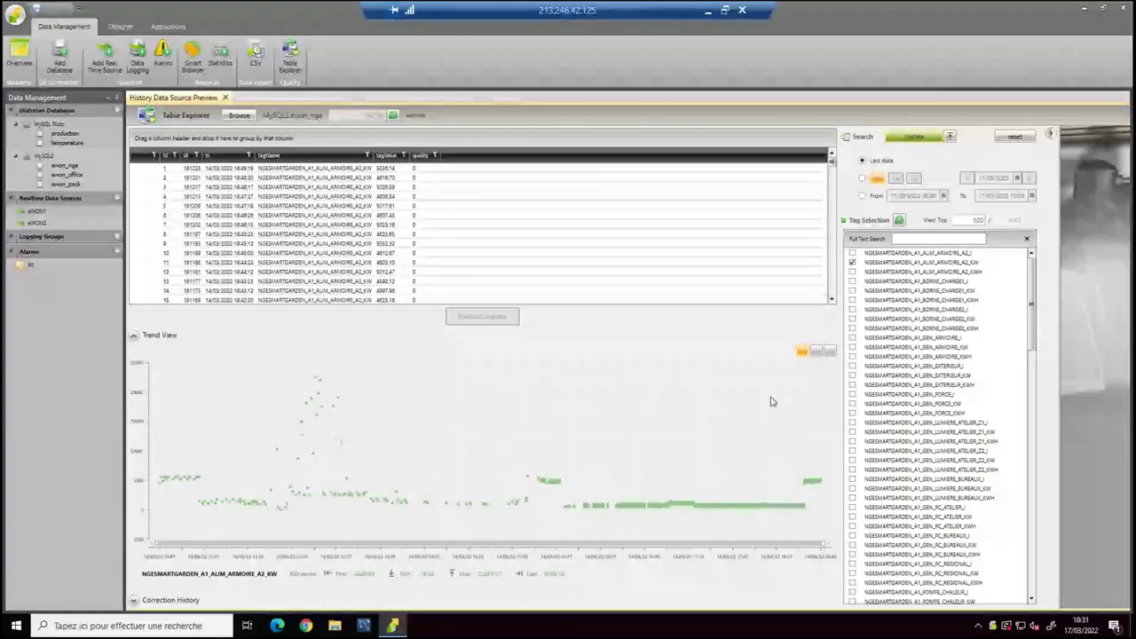
click(817, 352)
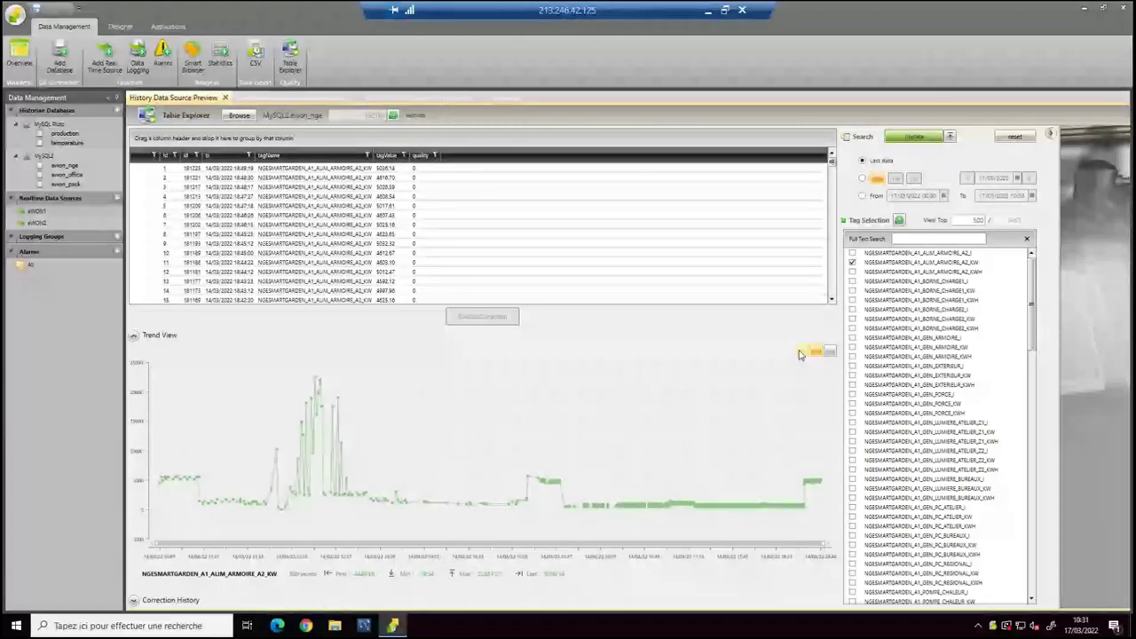
click(801, 352)
click(816, 353)
click(397, 415)
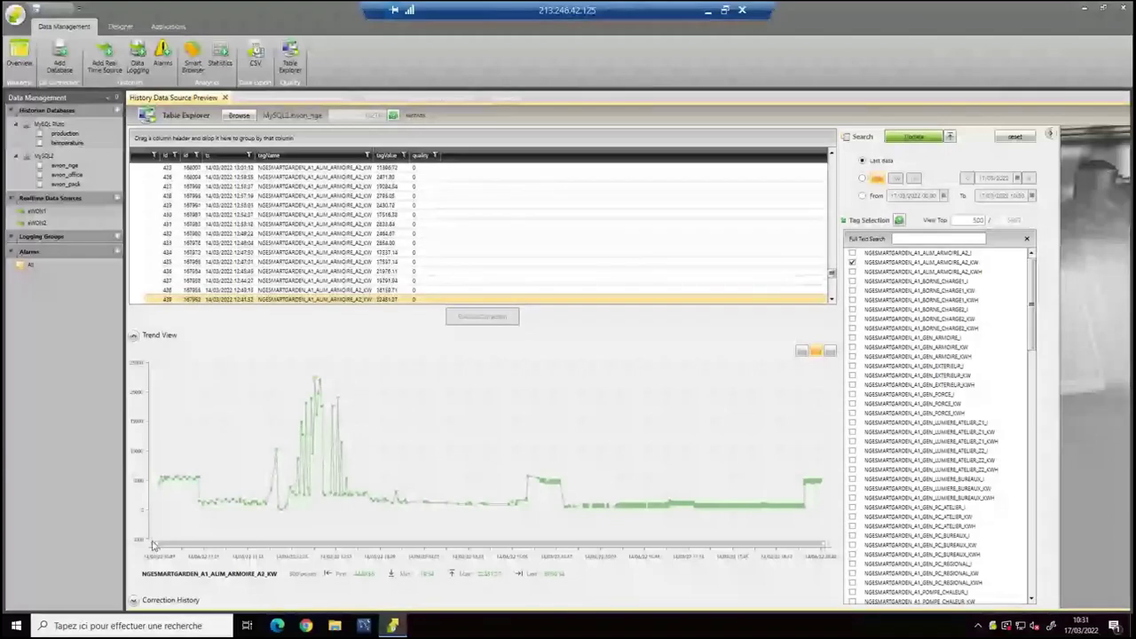
drag(152, 545, 266, 546)
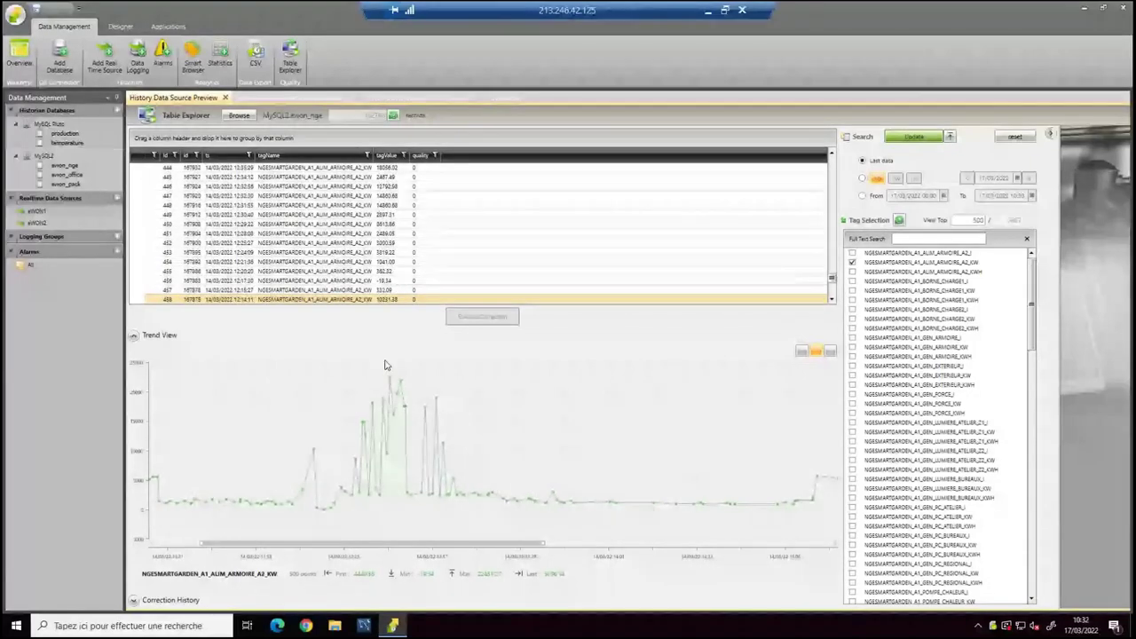
Inspect records 458, 463 and 461, including the 10231.38 value.
click(399, 300)
scroll(406, 231, down, 1)
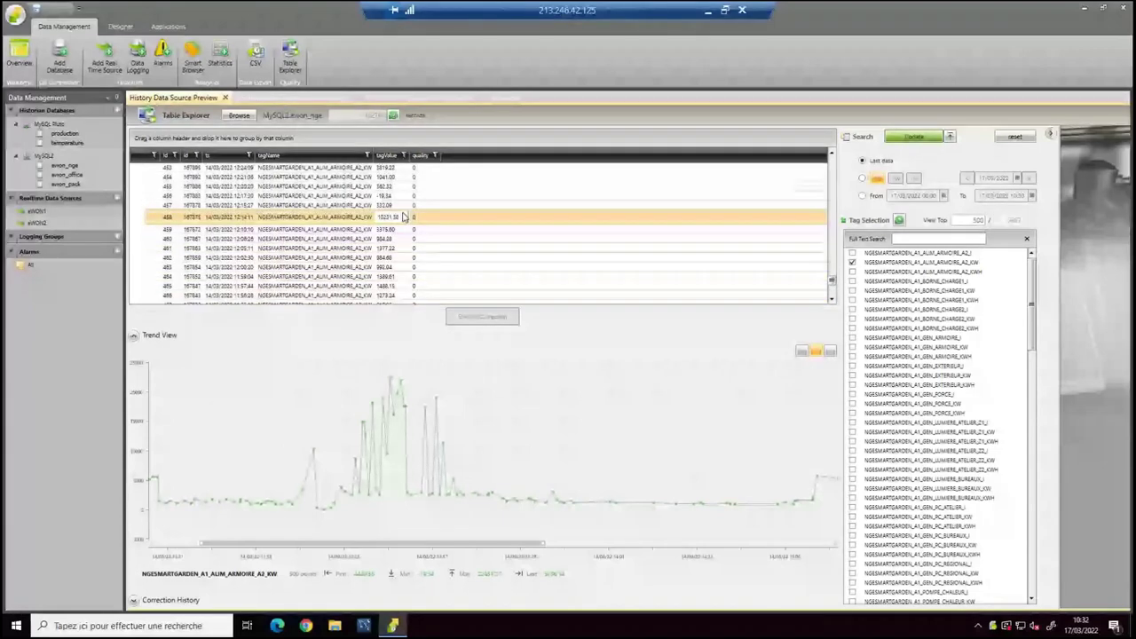
click(404, 216)
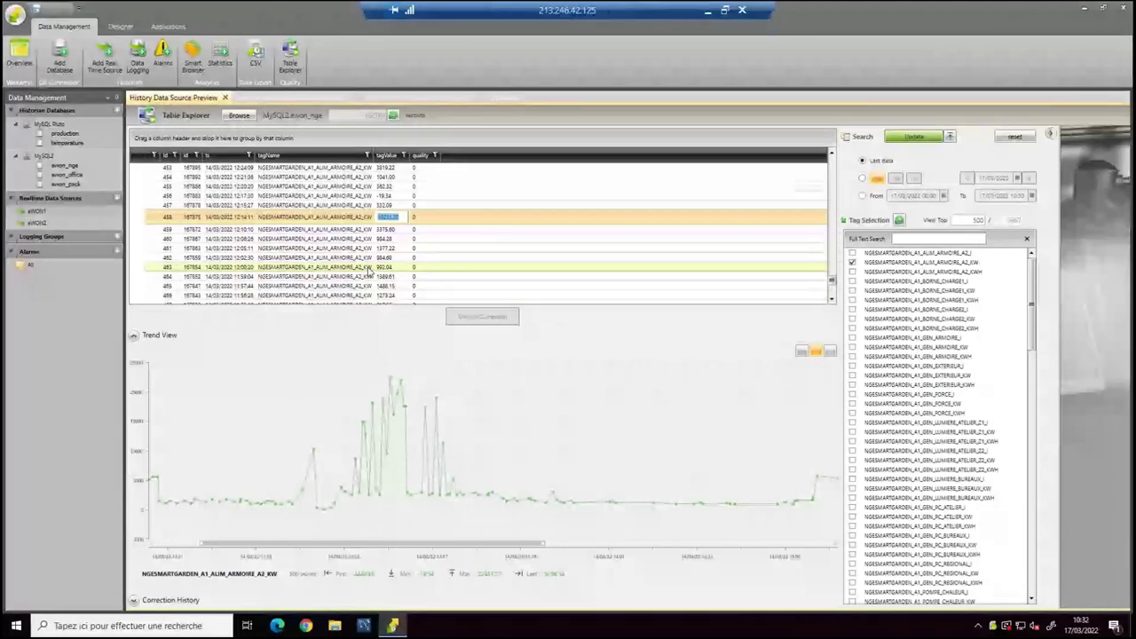
click(369, 268)
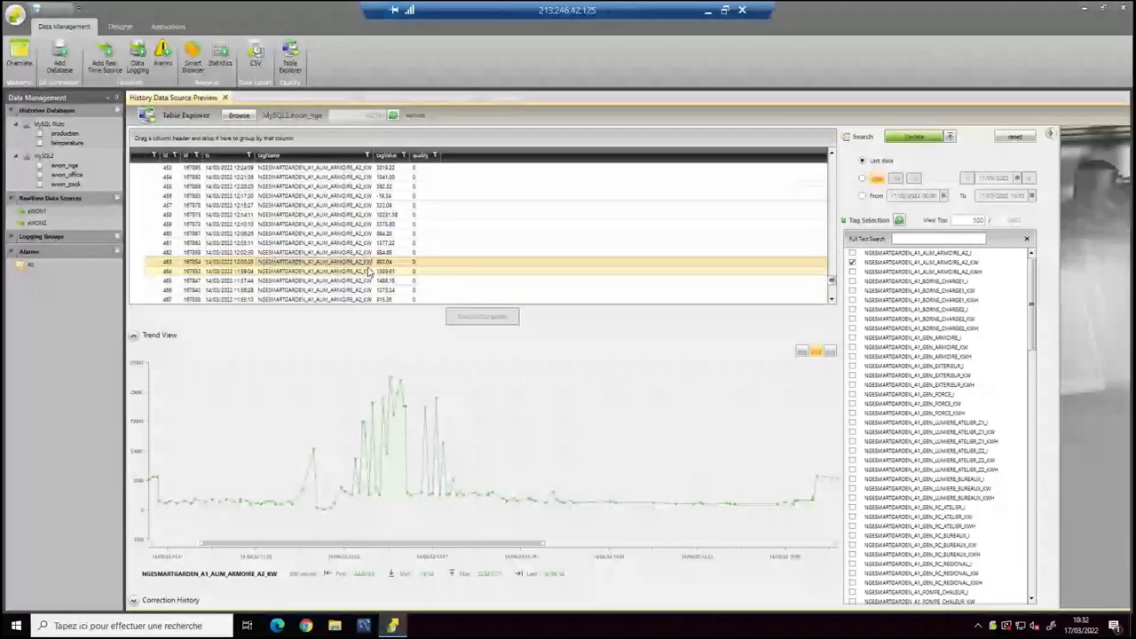
click(305, 244)
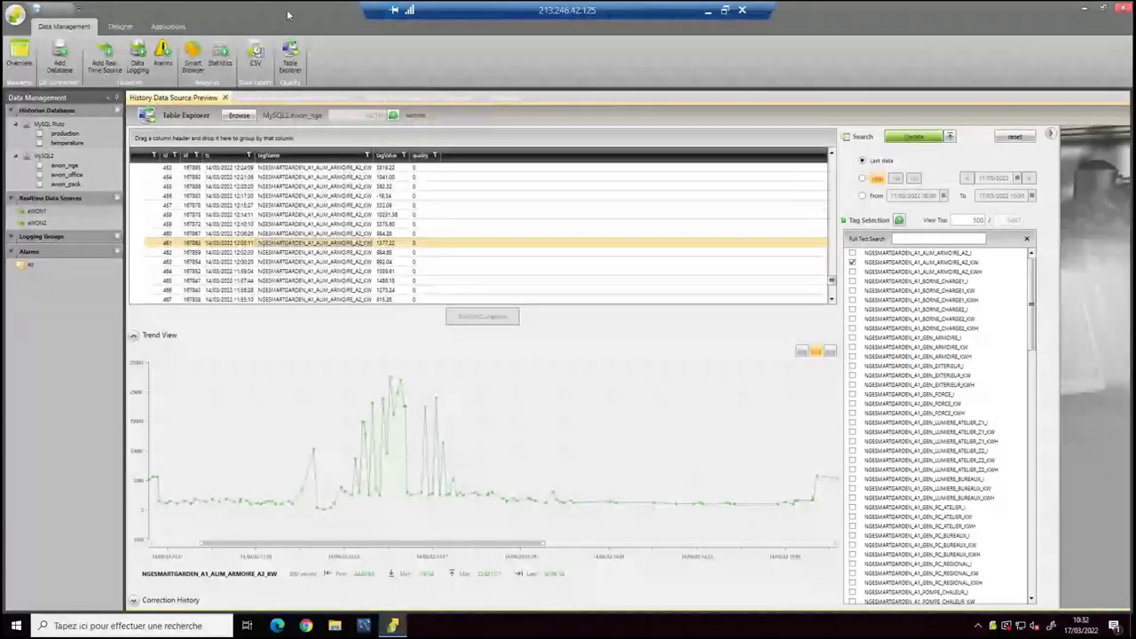
In the Smart Browser editor, refresh the Tables Browser and expand MySQL2 > ewon_nge to list its tables.
click(193, 58)
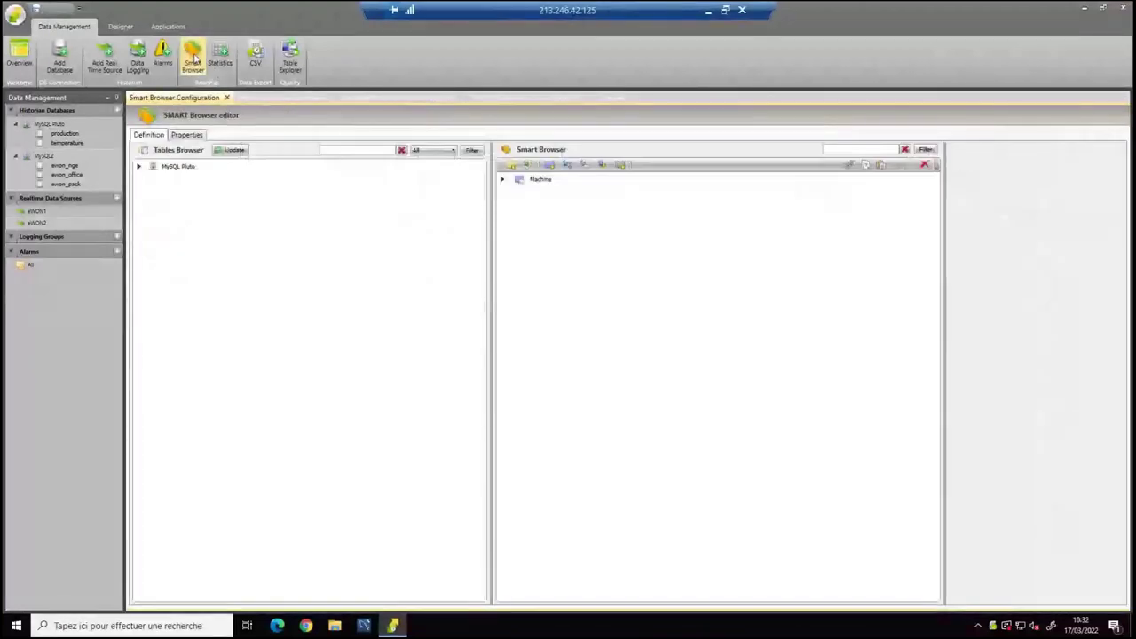
click(229, 153)
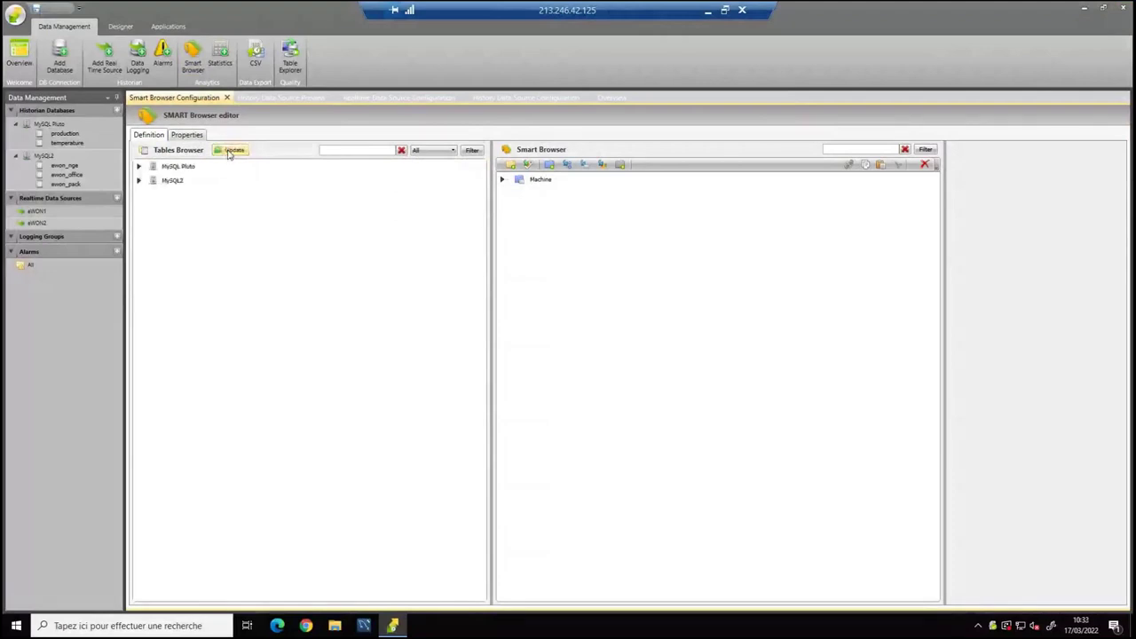
click(140, 168)
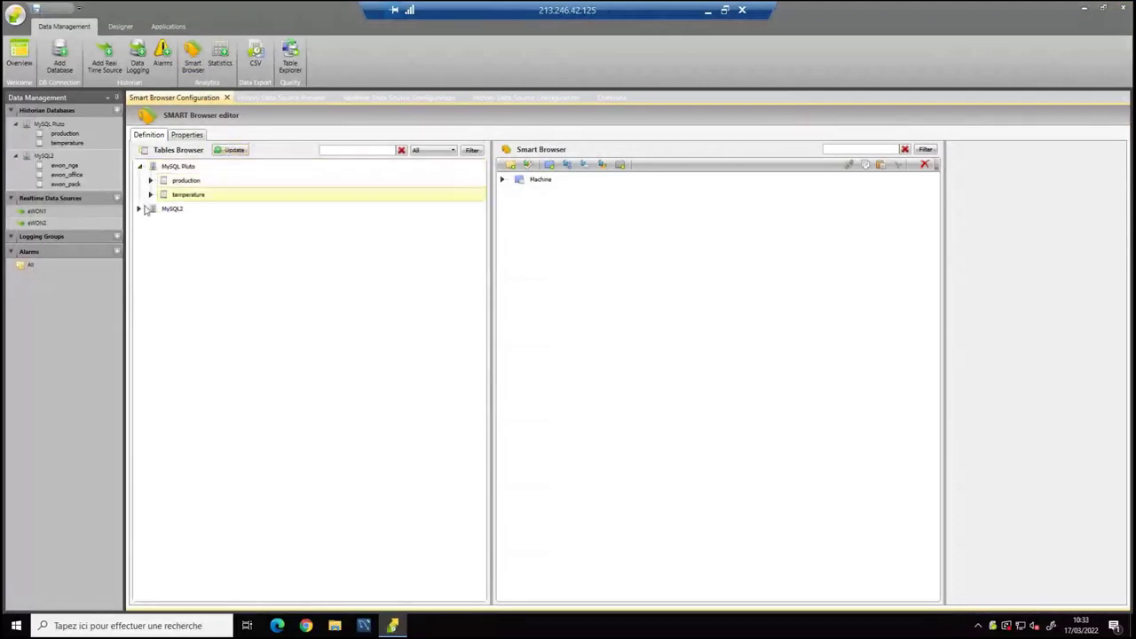
click(140, 209)
click(165, 227)
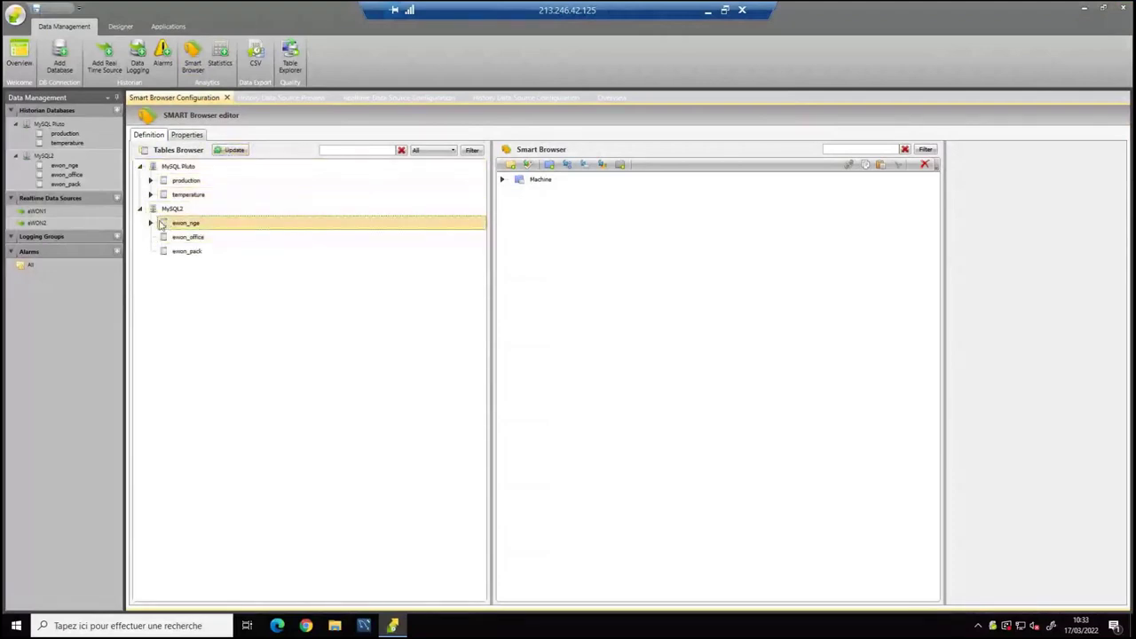
click(151, 223)
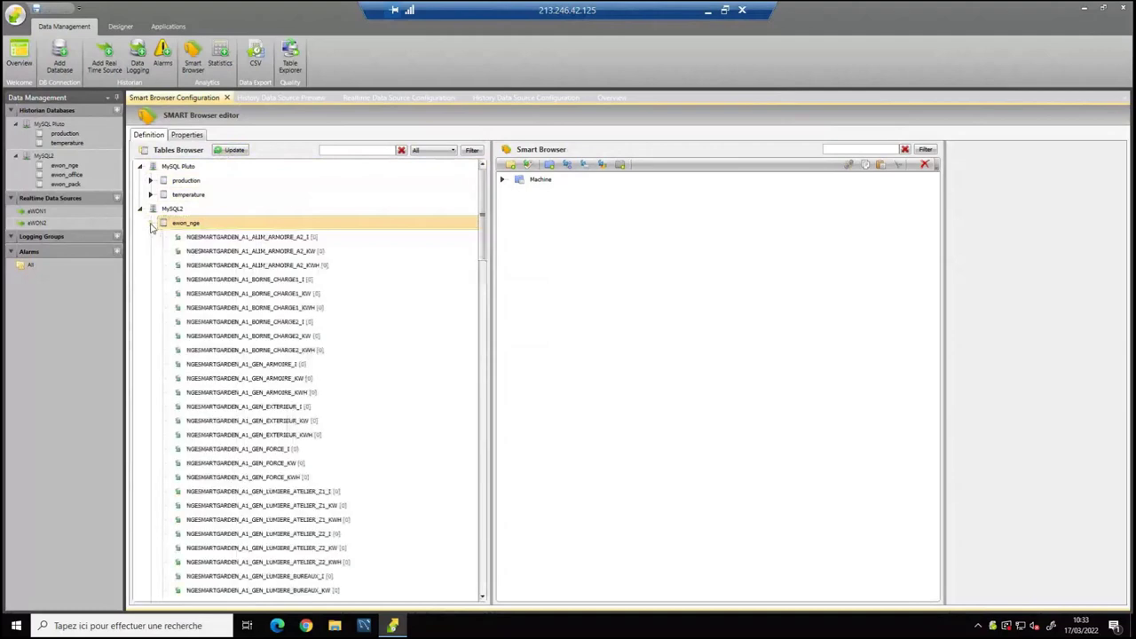
click(151, 228)
click(152, 228)
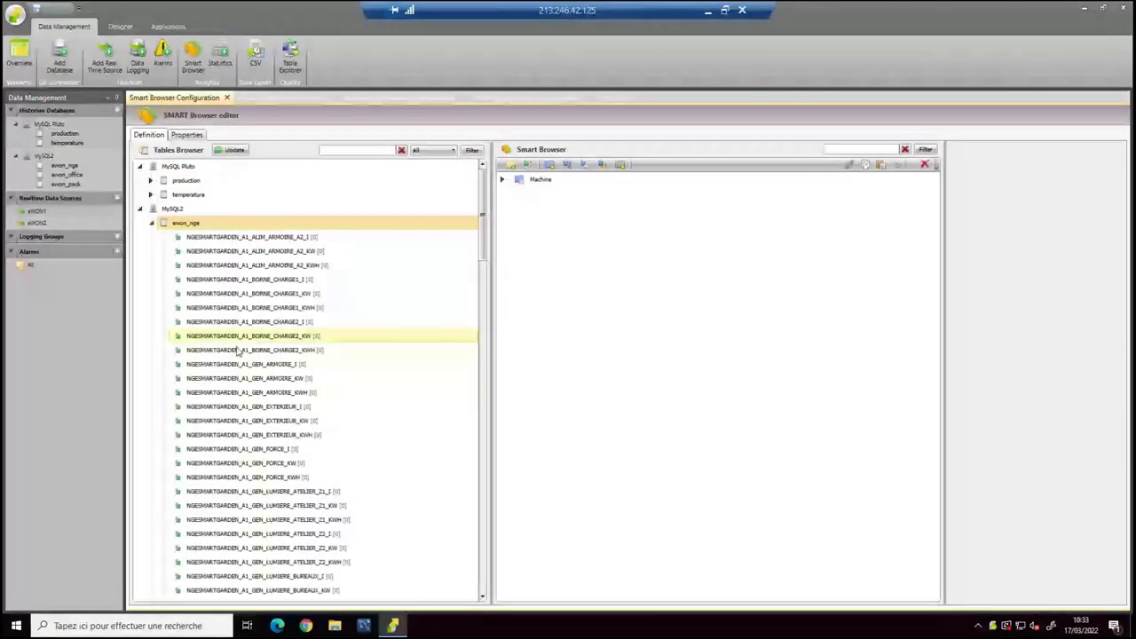
Add the NGESMARTGARDEN_A1_ALIM_ARMOIRE_A2_KWH table as a tag named 'Conso Elec General (Kwh)'.
drag(267, 265, 606, 286)
click(576, 197)
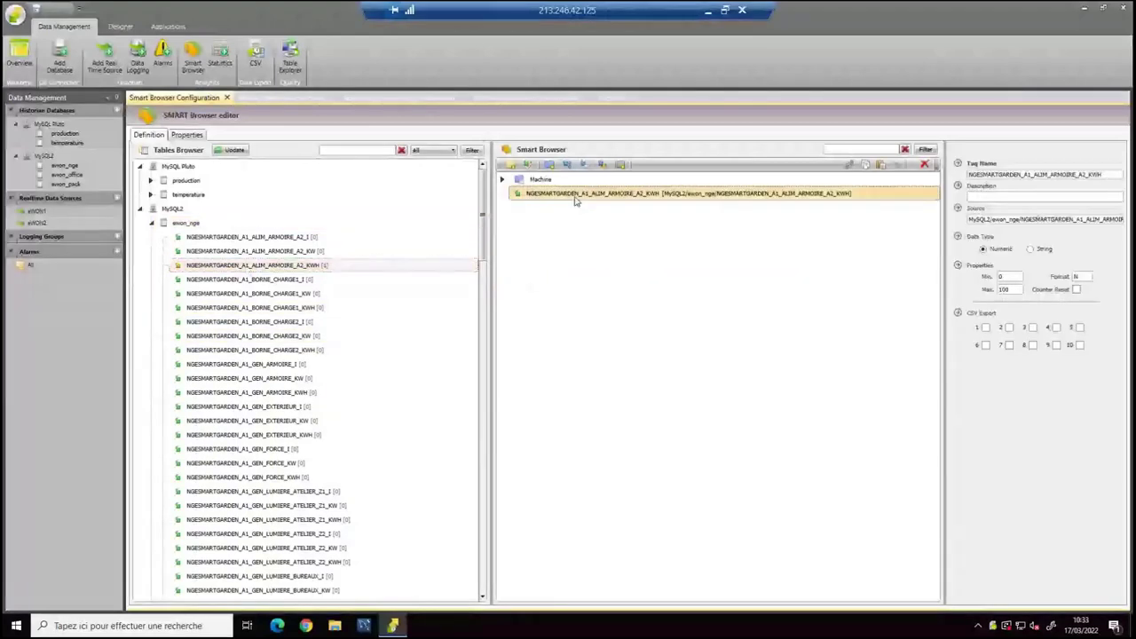
click(576, 199)
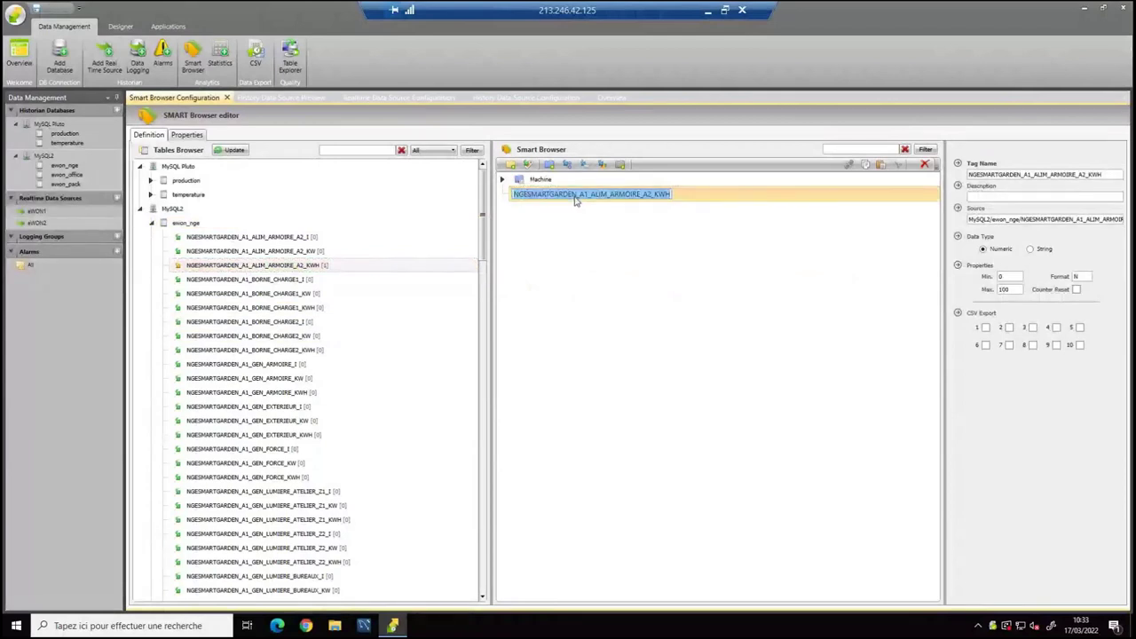
text(Conso E)
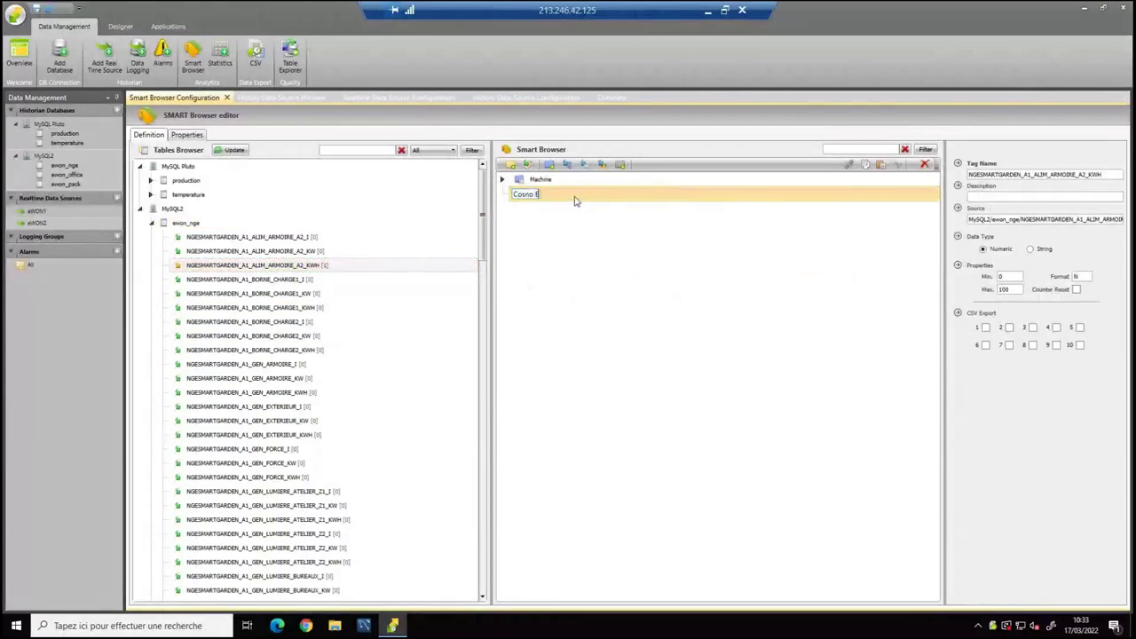
text(lec Gen)
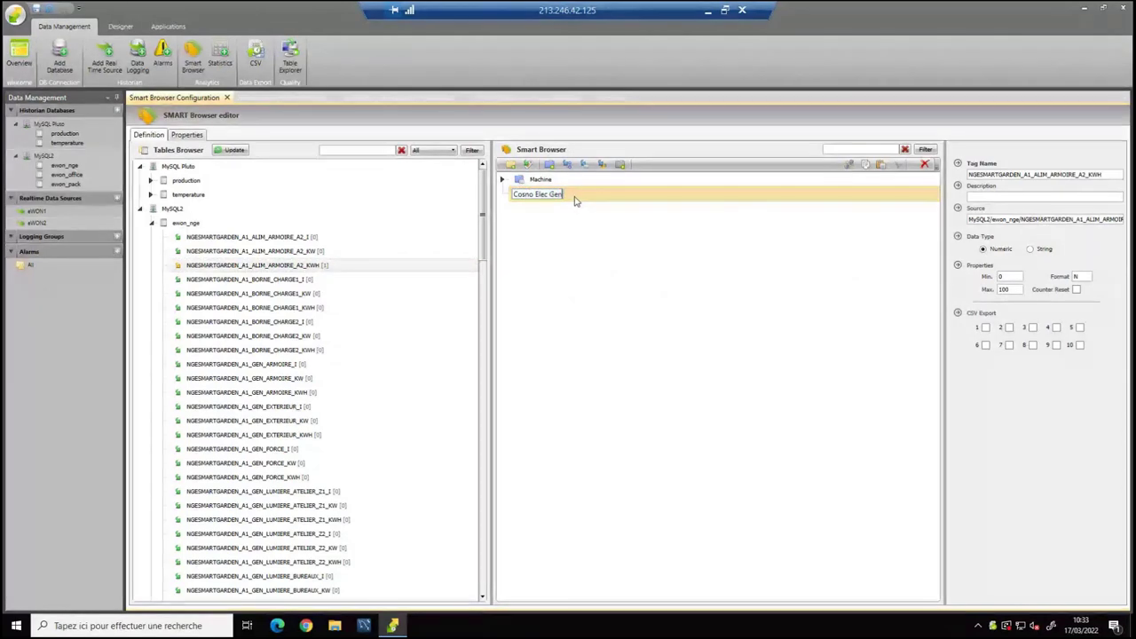
text(eral)
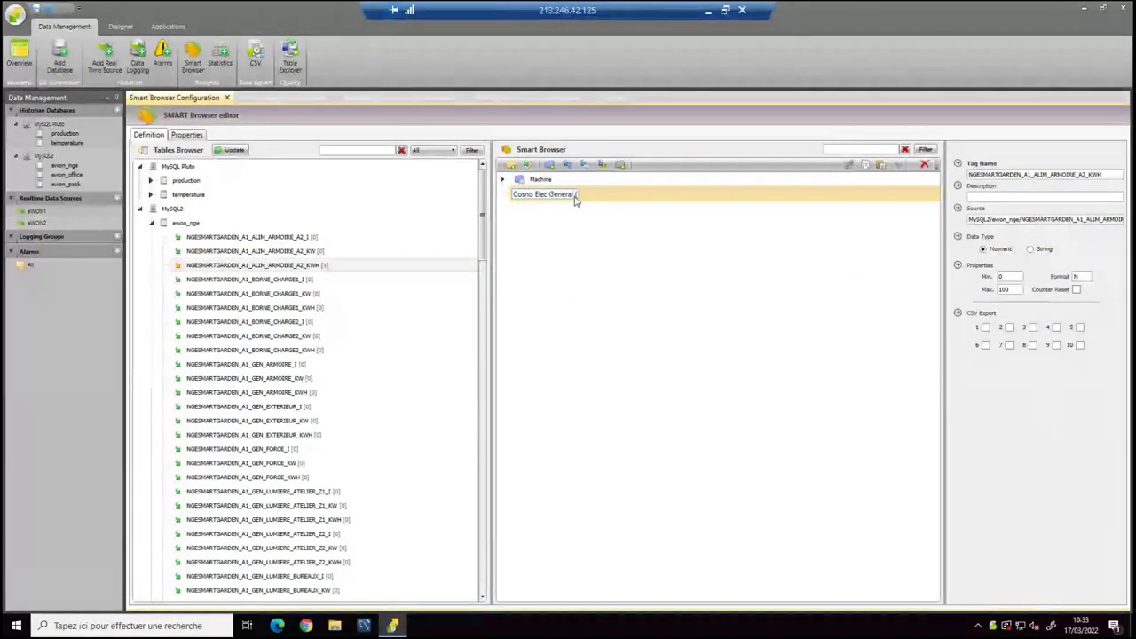
text( (Kwh))
key(Return)
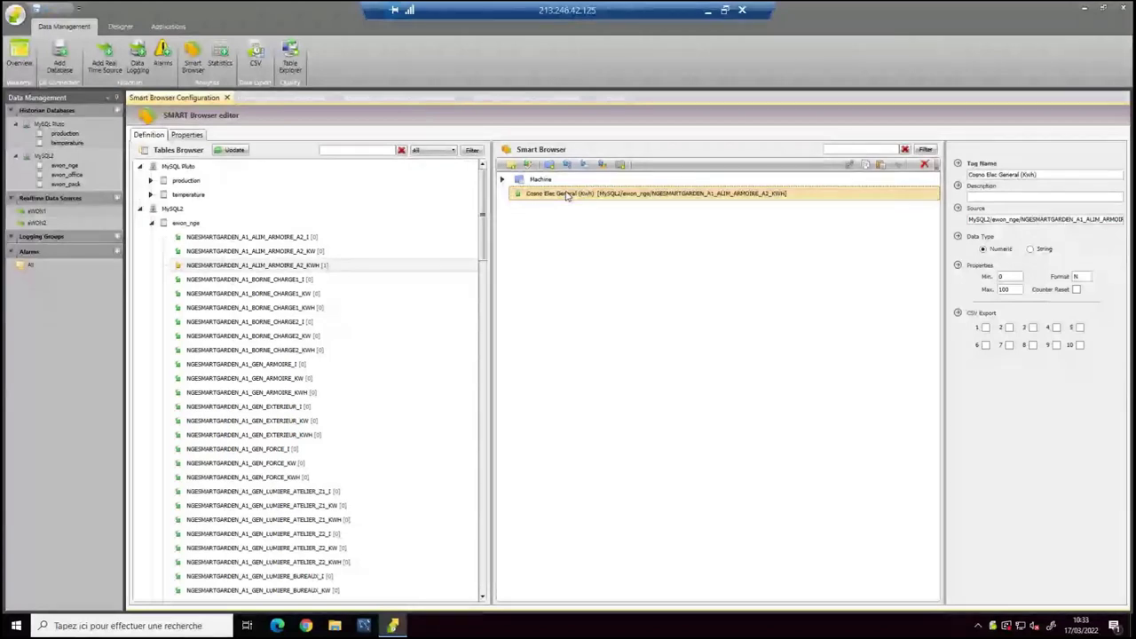
Draw a standard bar graph across the top-left of the Template1 page in the Designer.
click(120, 27)
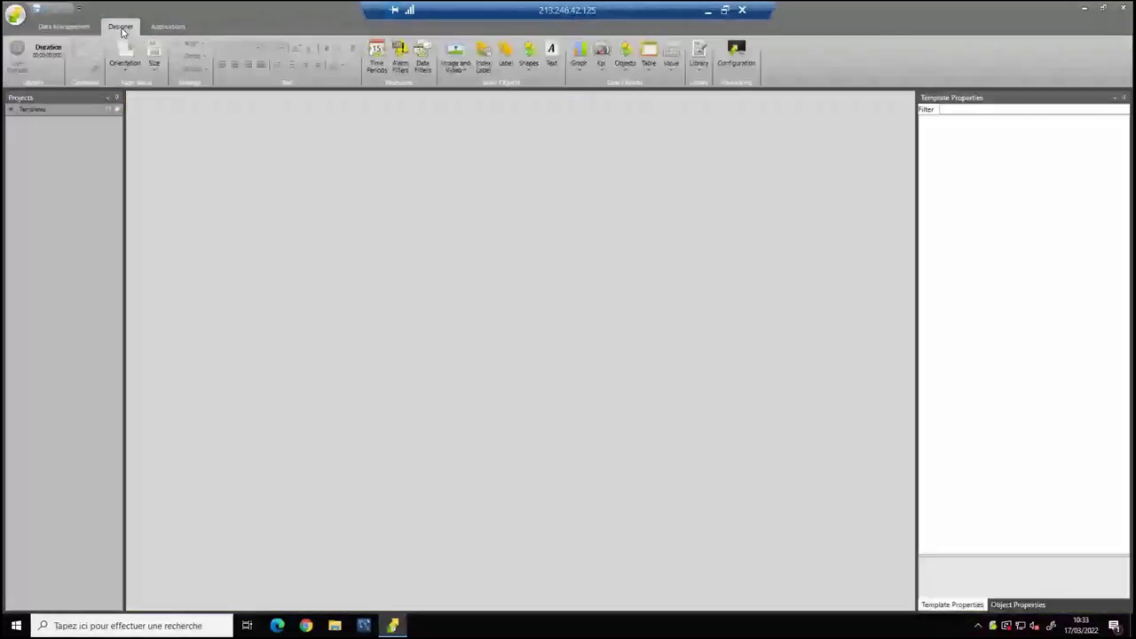
click(55, 124)
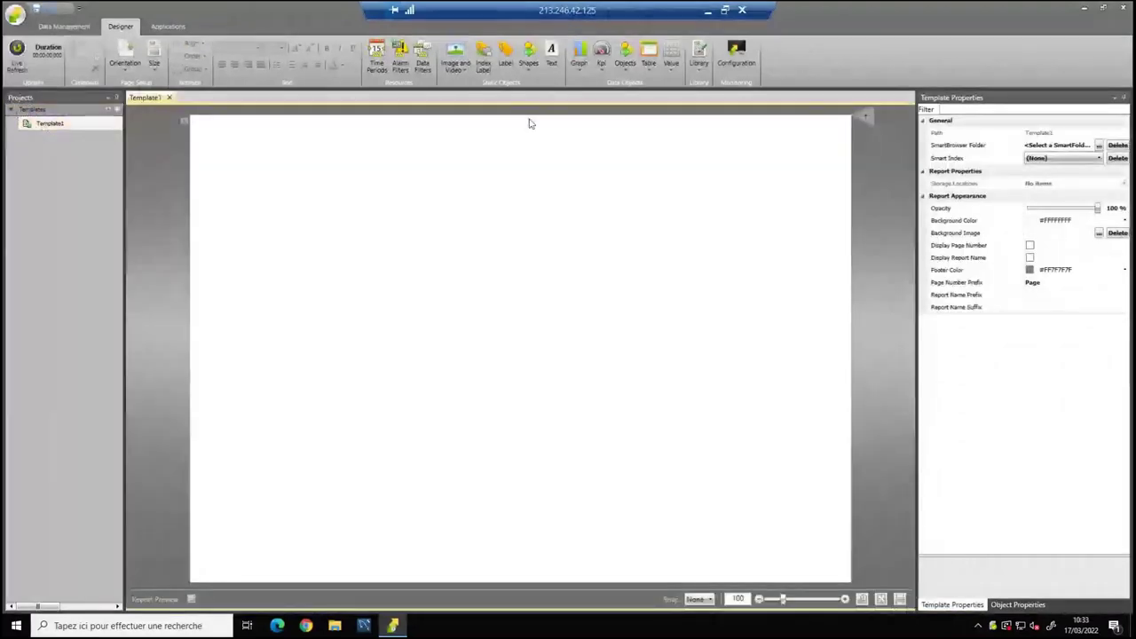
click(578, 55)
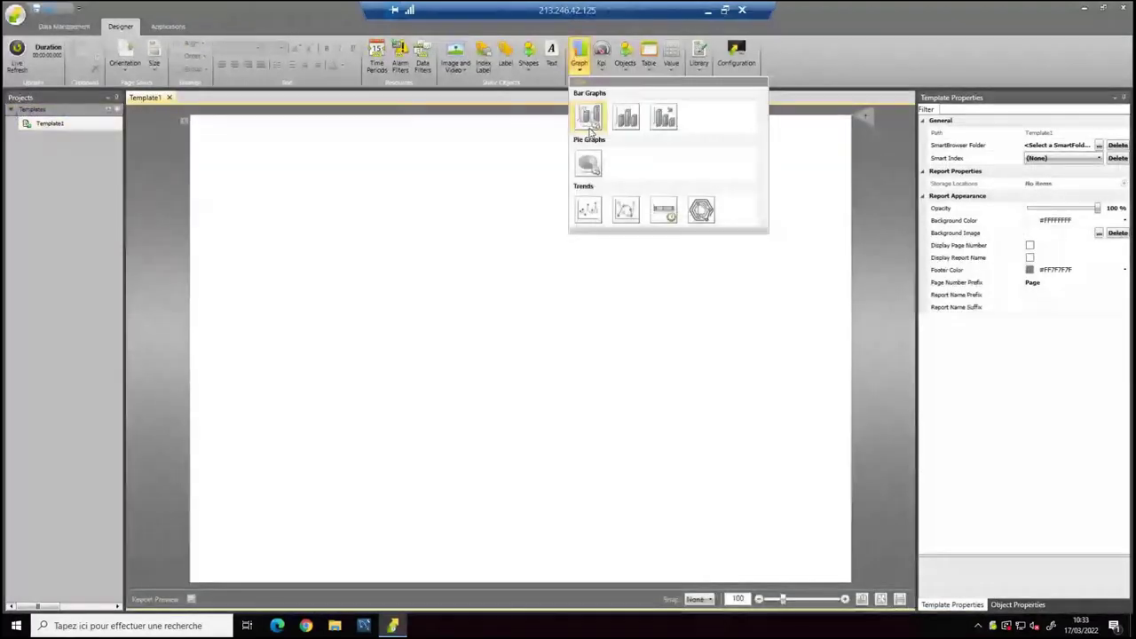
click(589, 119)
mouse_move(216, 147)
mouse_down()
mouse_move(563, 368)
mouse_move(585, 370)
mouse_move(602, 355)
mouse_up()
Open the bar graph's data item configuration and look through its variable and function lists.
click(533, 309)
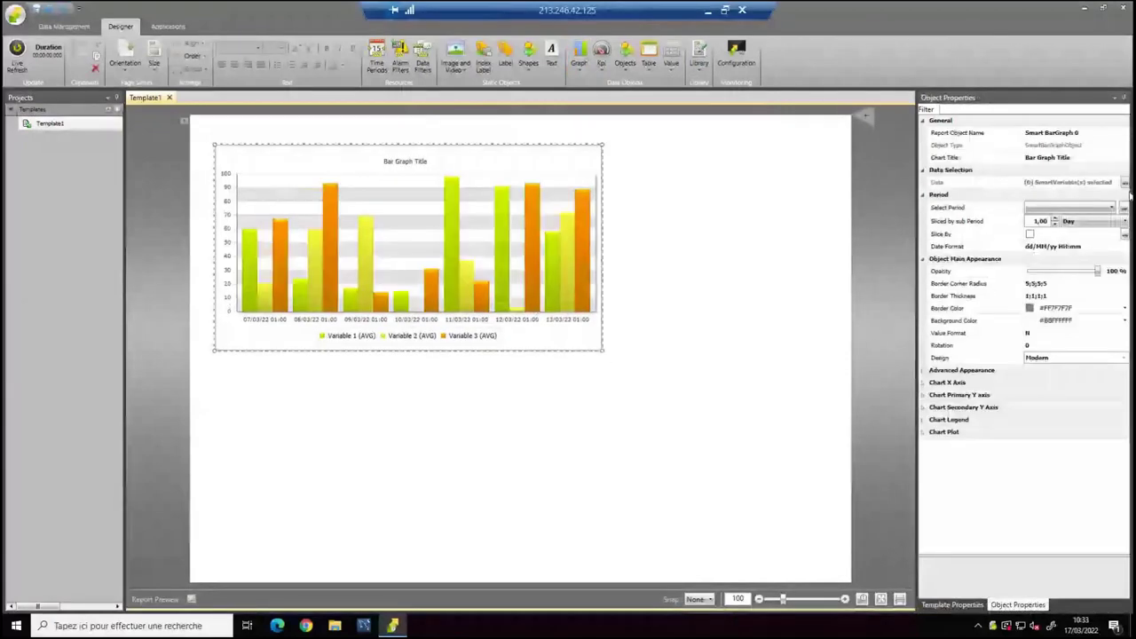
click(1125, 182)
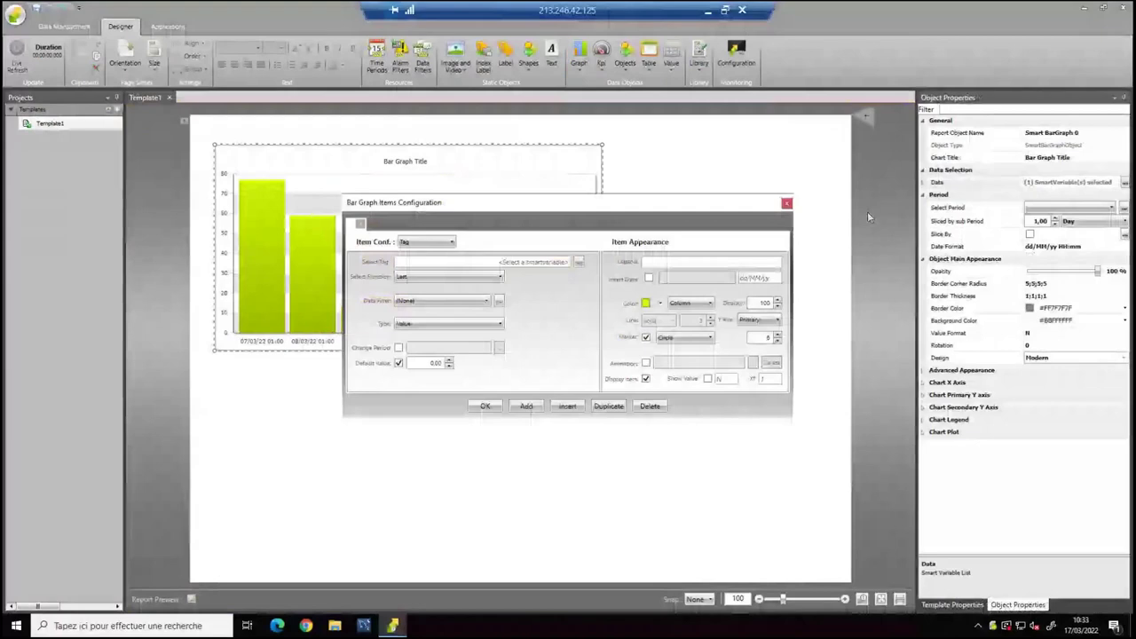
click(578, 262)
double_click(503, 212)
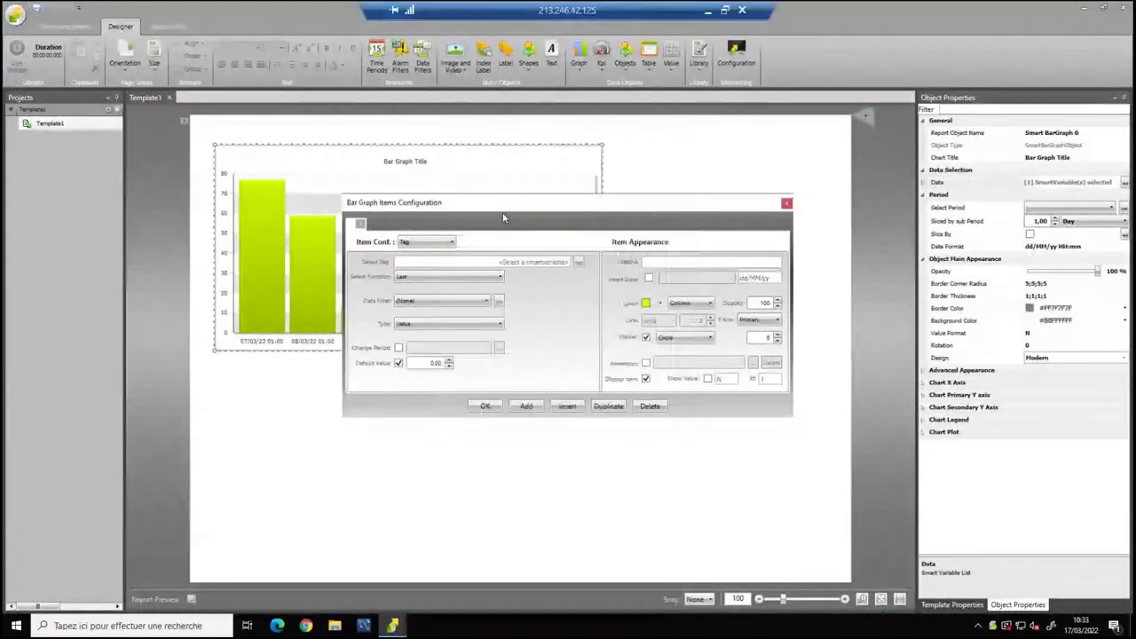
click(465, 276)
scroll(426, 346, up, 3)
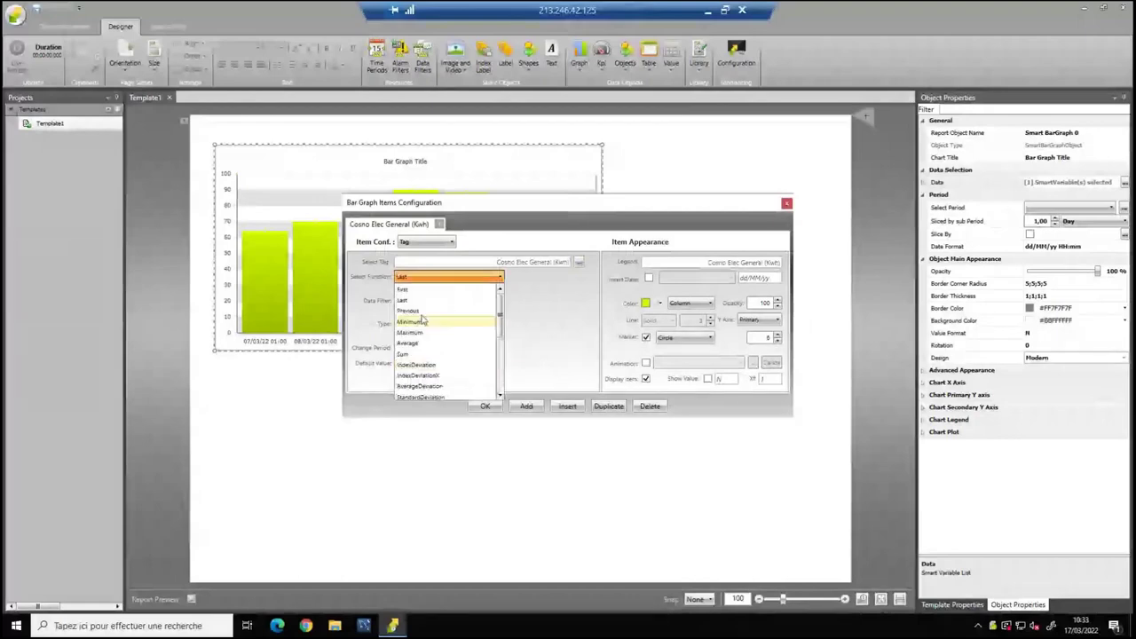
scroll(423, 321, down, 3)
scroll(424, 320, up, 3)
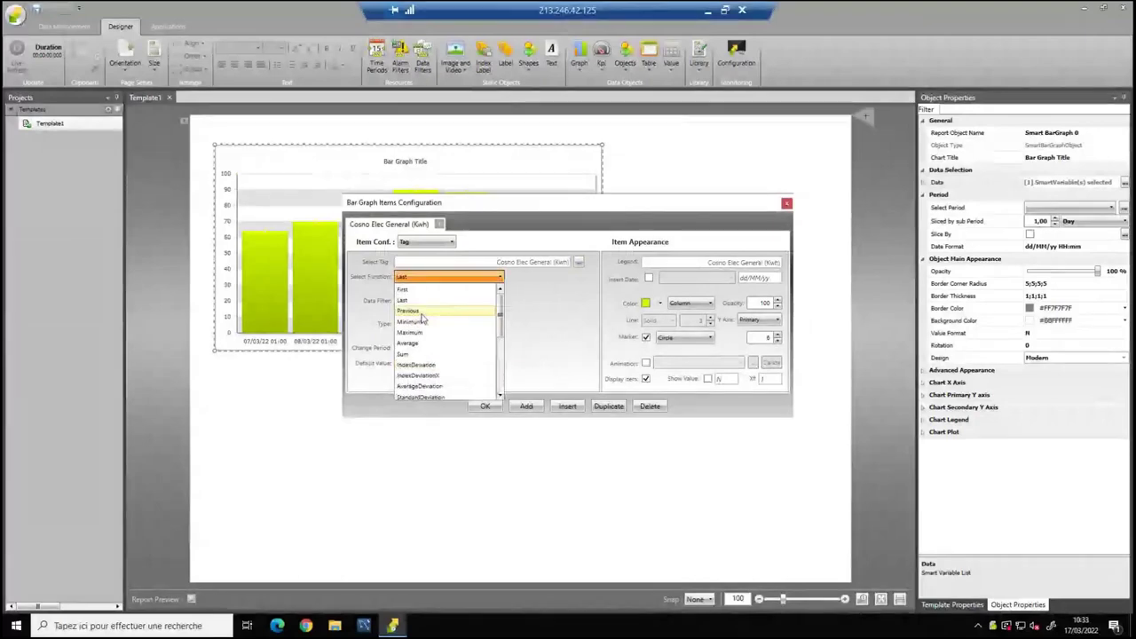
click(578, 264)
Set the graph item to the Conso Elec General (Kwh) tag with the IndexDeviation function and apply.
click(578, 264)
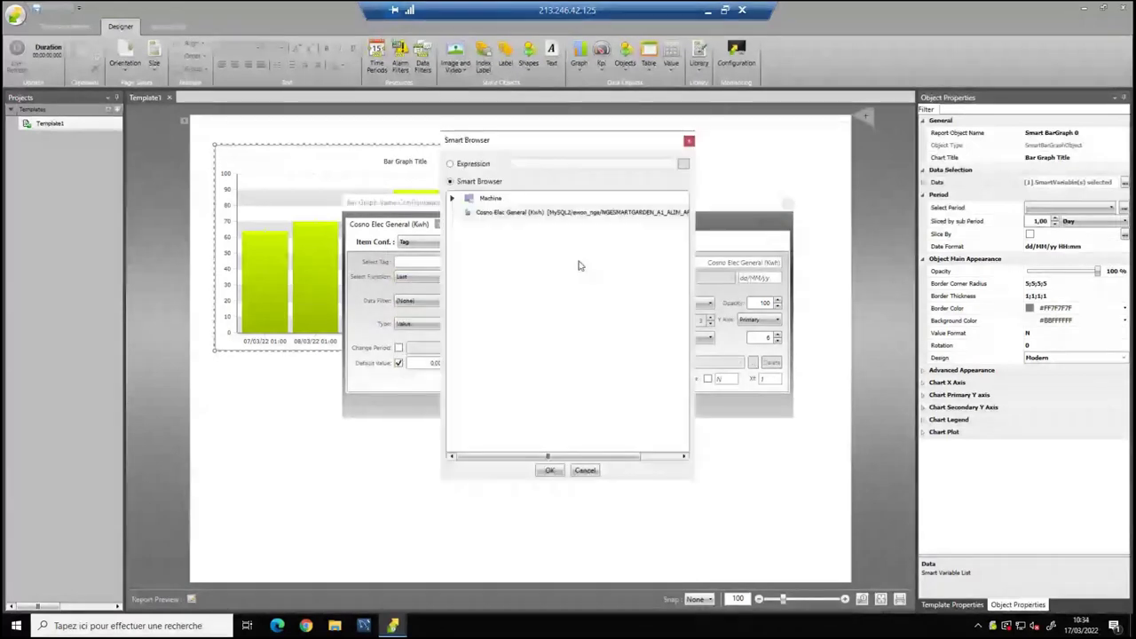
click(553, 214)
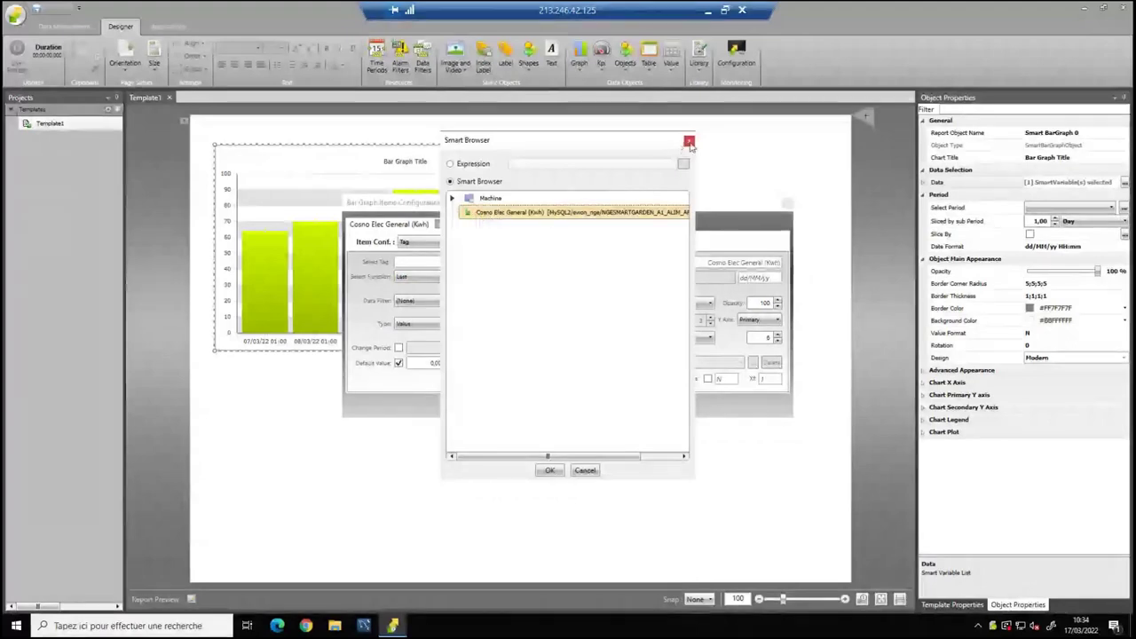
double_click(552, 214)
click(443, 277)
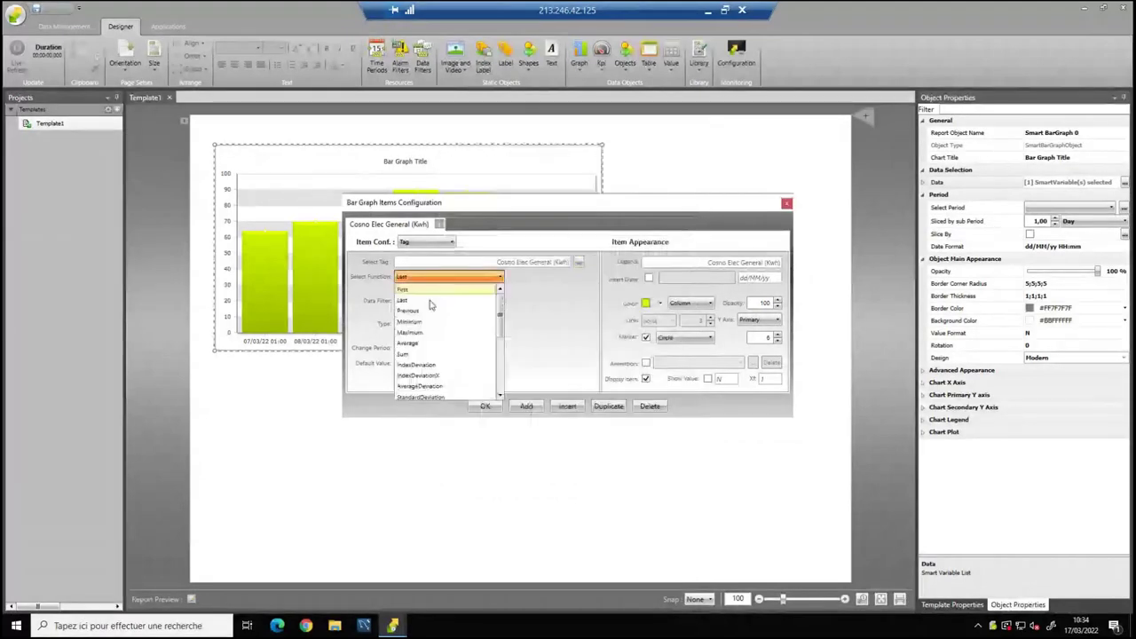
click(430, 301)
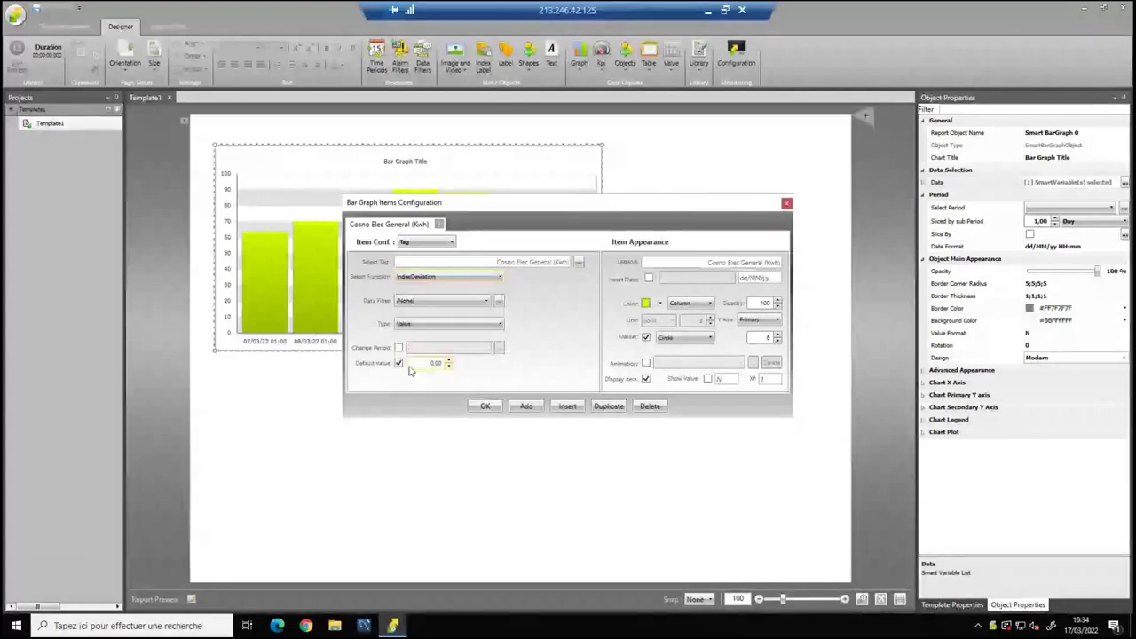
click(484, 406)
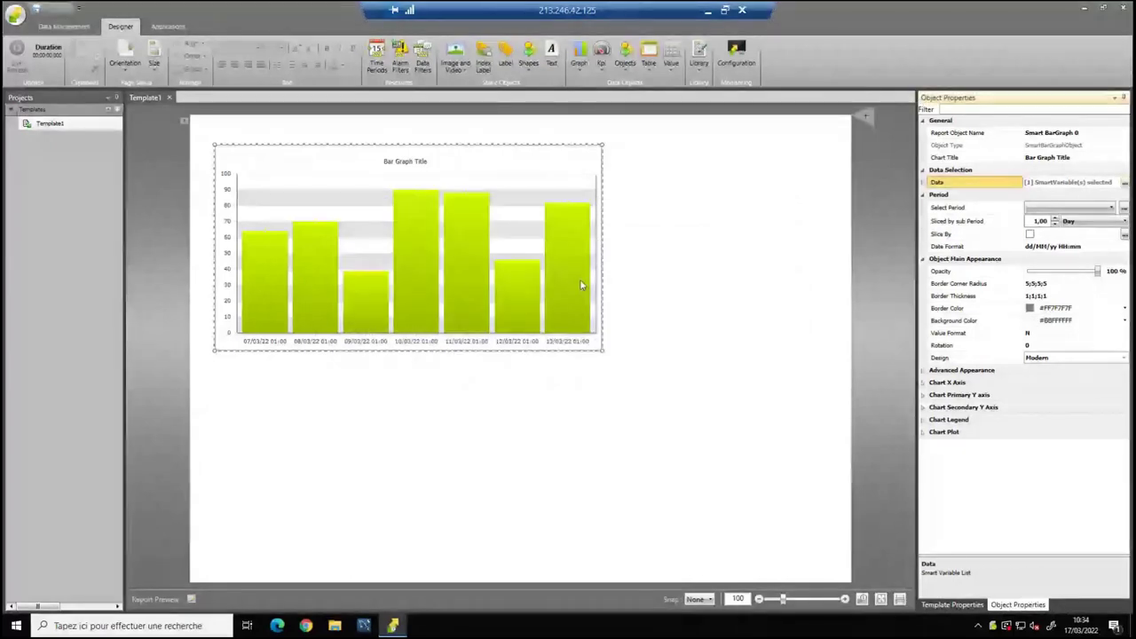
Set the bar graph's period to Current Week, keeping it sliced by Day.
click(1069, 207)
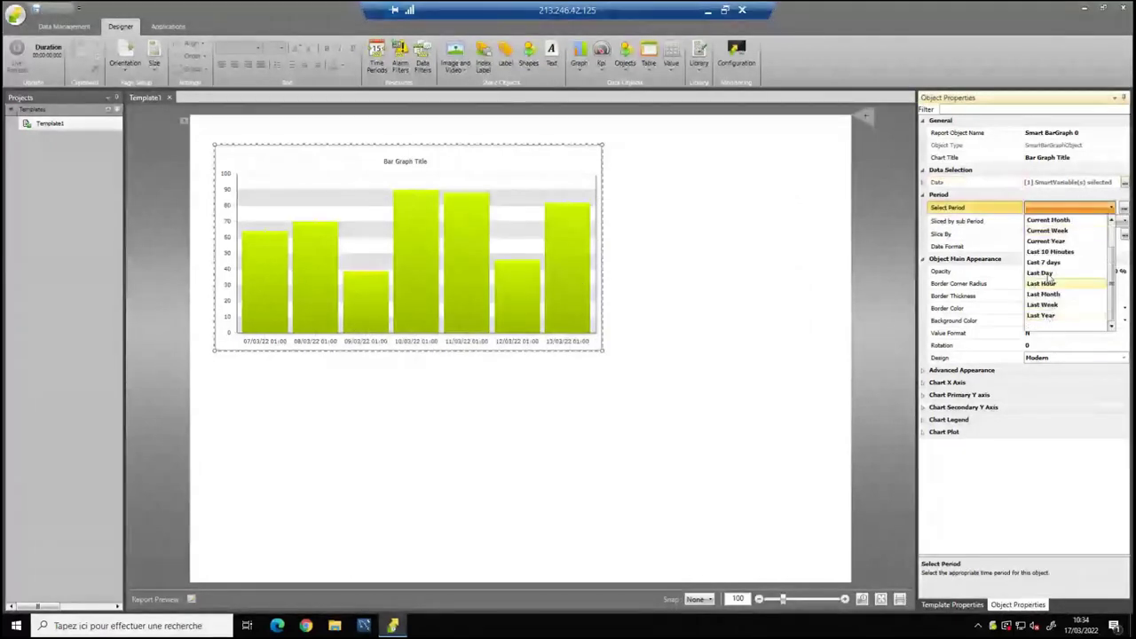
click(1048, 230)
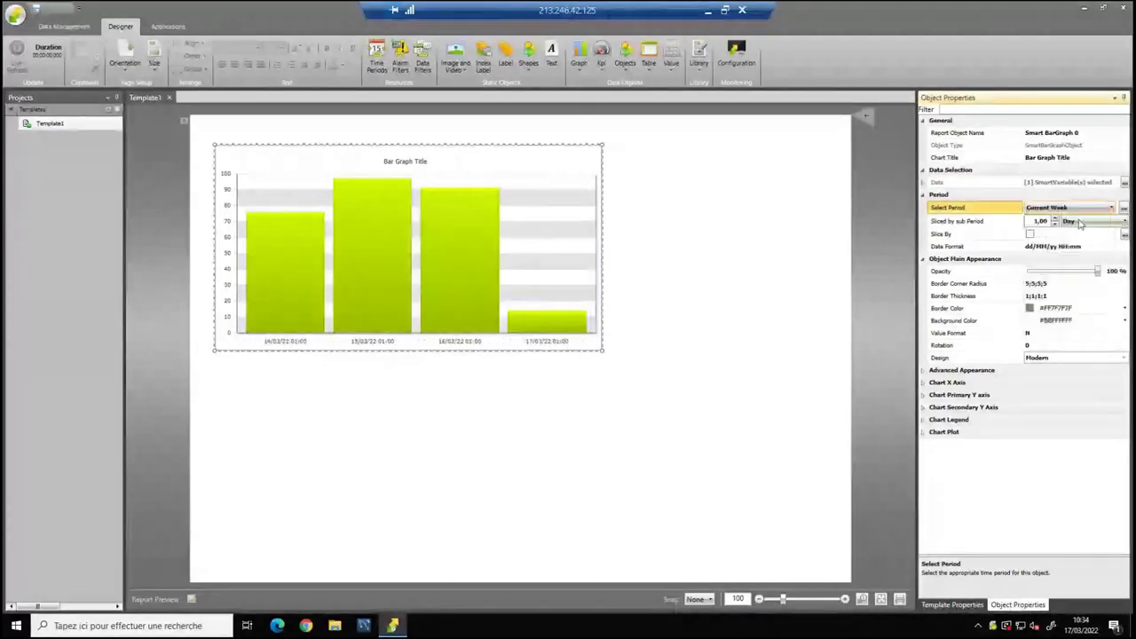
click(1081, 221)
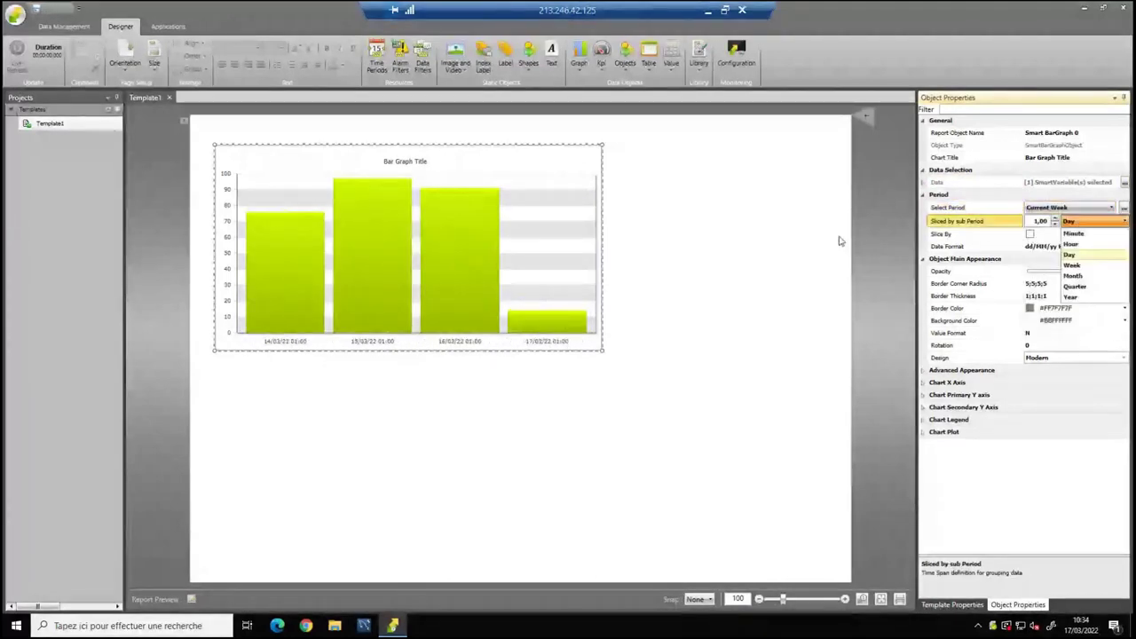
click(1080, 221)
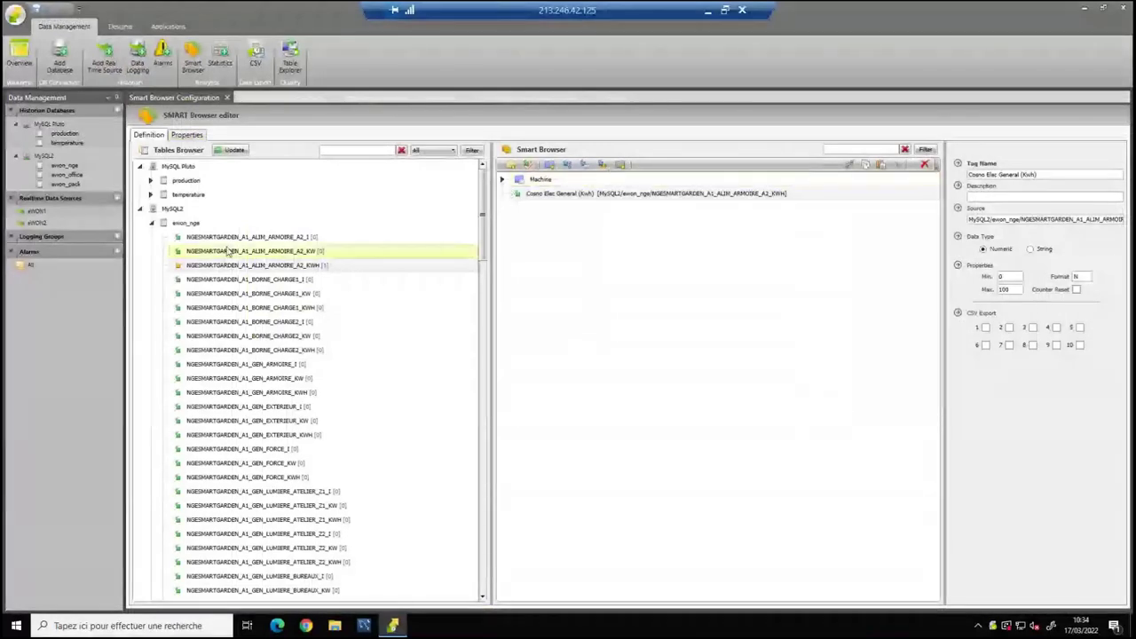
Collapse the MySQL2 tree and add a new Smart Browser index folder named 'Bat'.
double_click(185, 224)
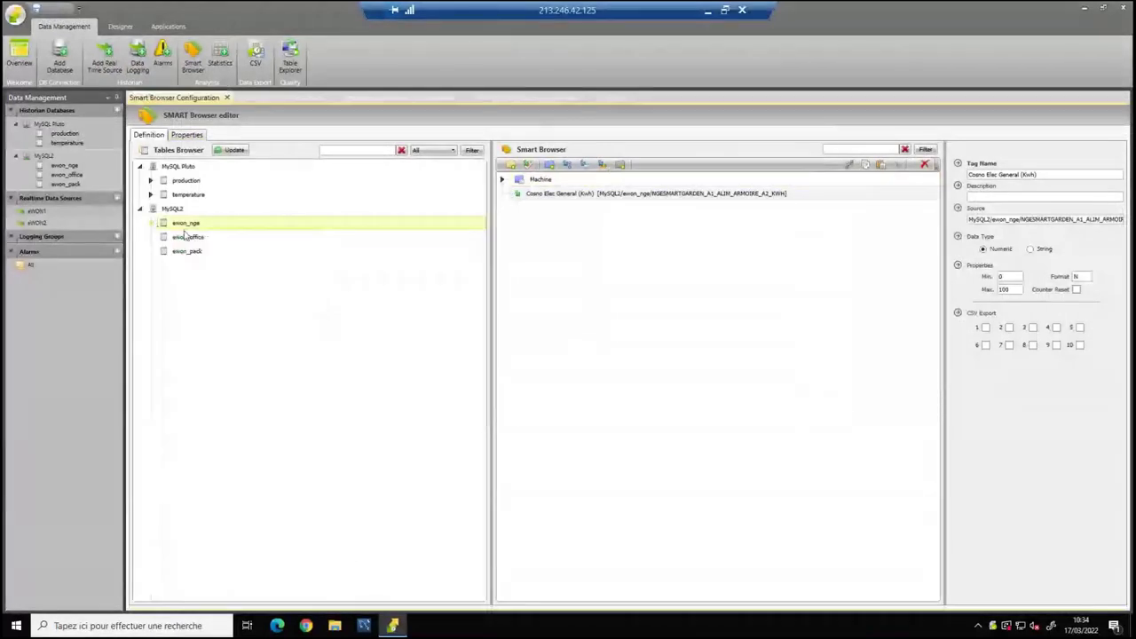
key(Left)
key(Left)
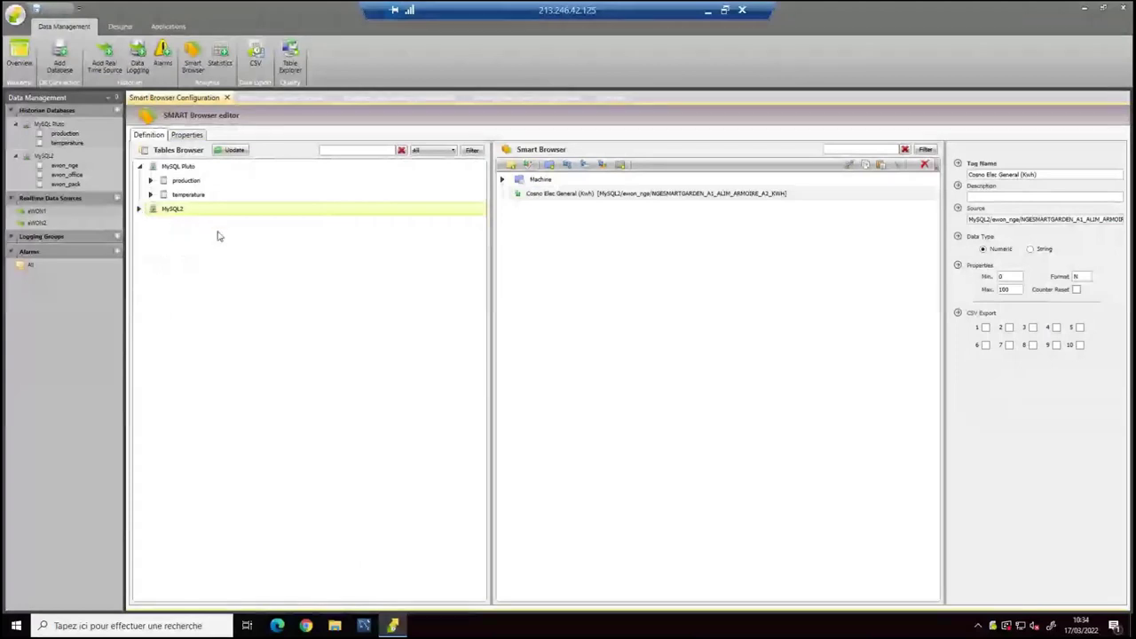
click(550, 166)
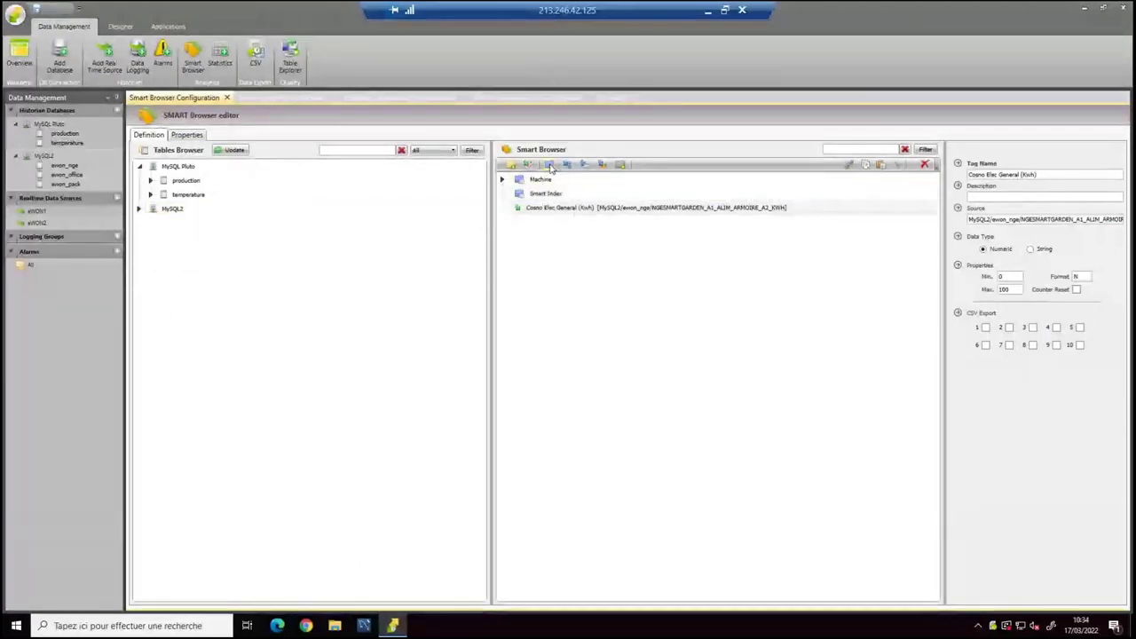
click(547, 194)
click(548, 195)
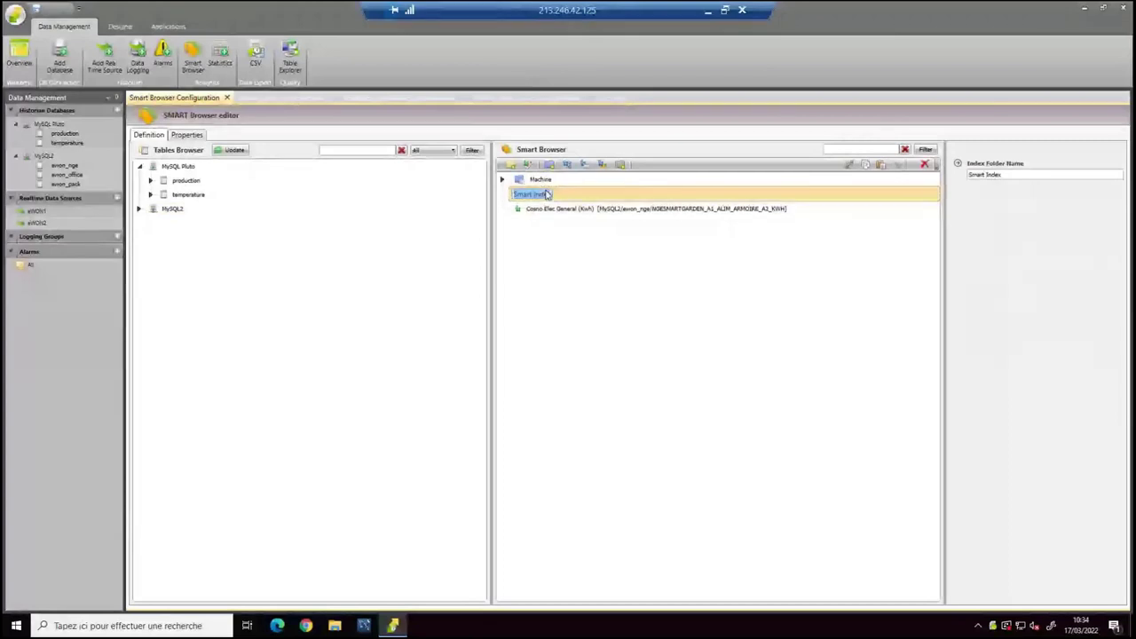
text(M)
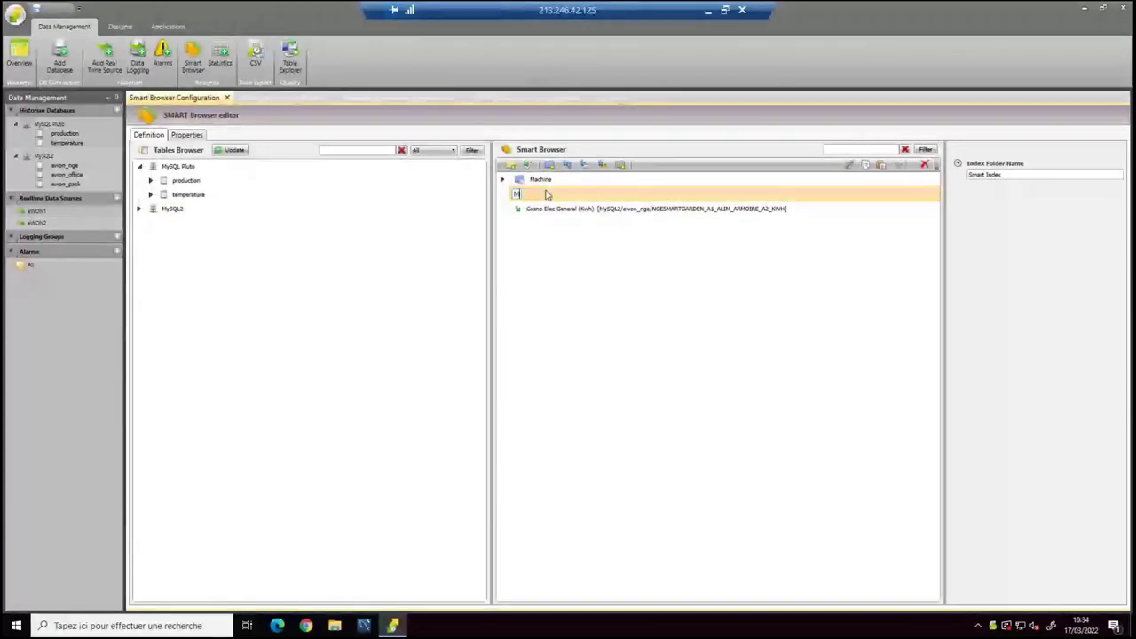
key(BackSpace)
text(Bat)
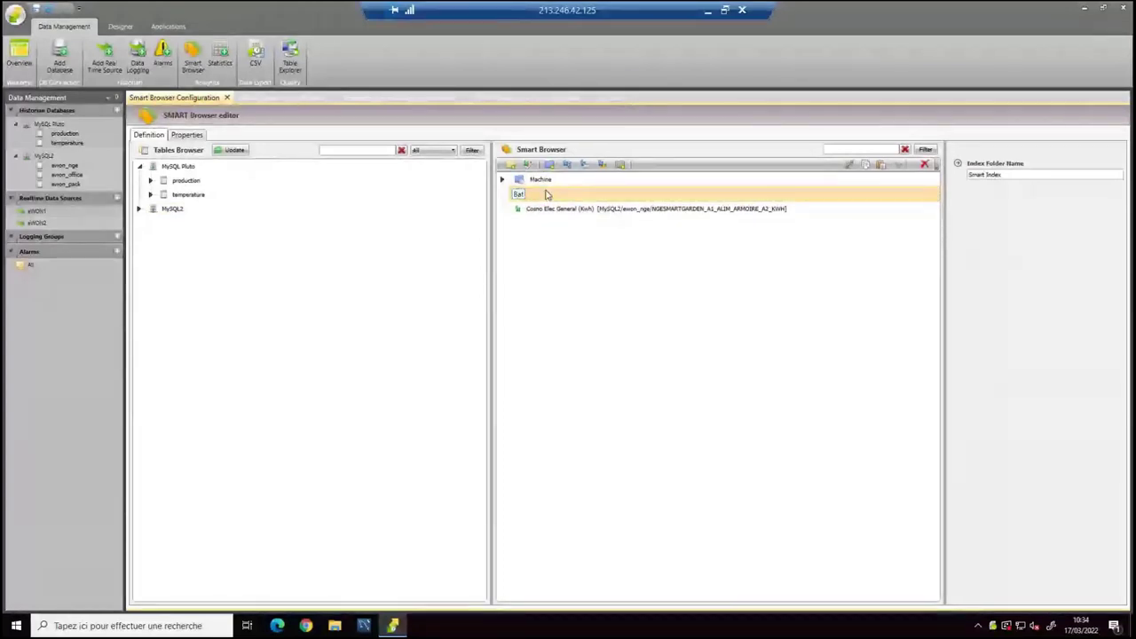
click(544, 181)
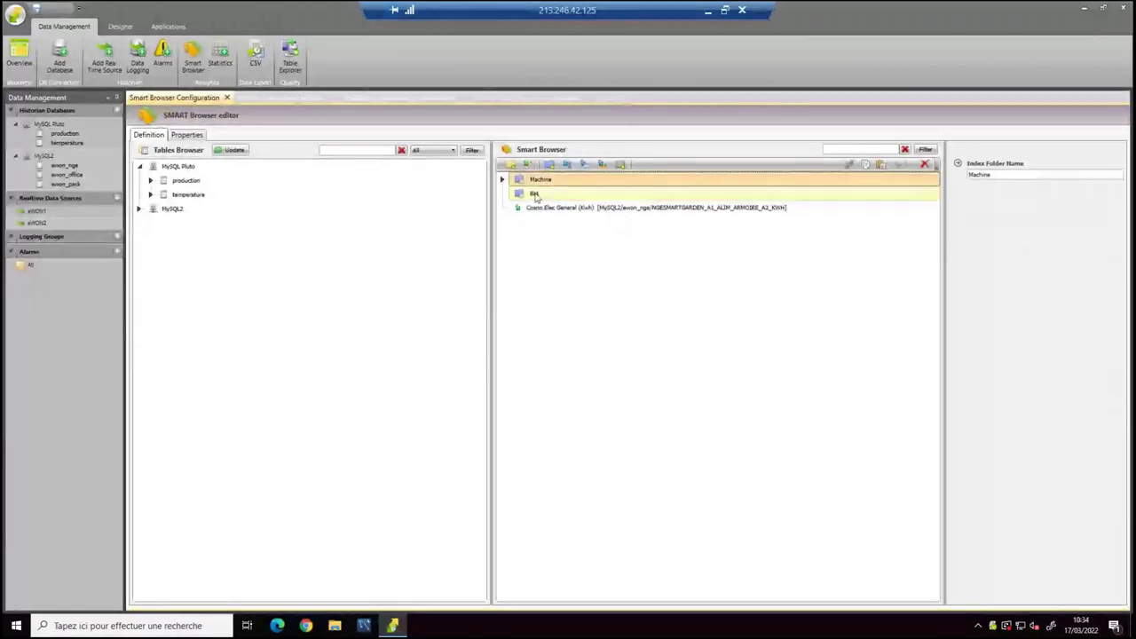
click(535, 196)
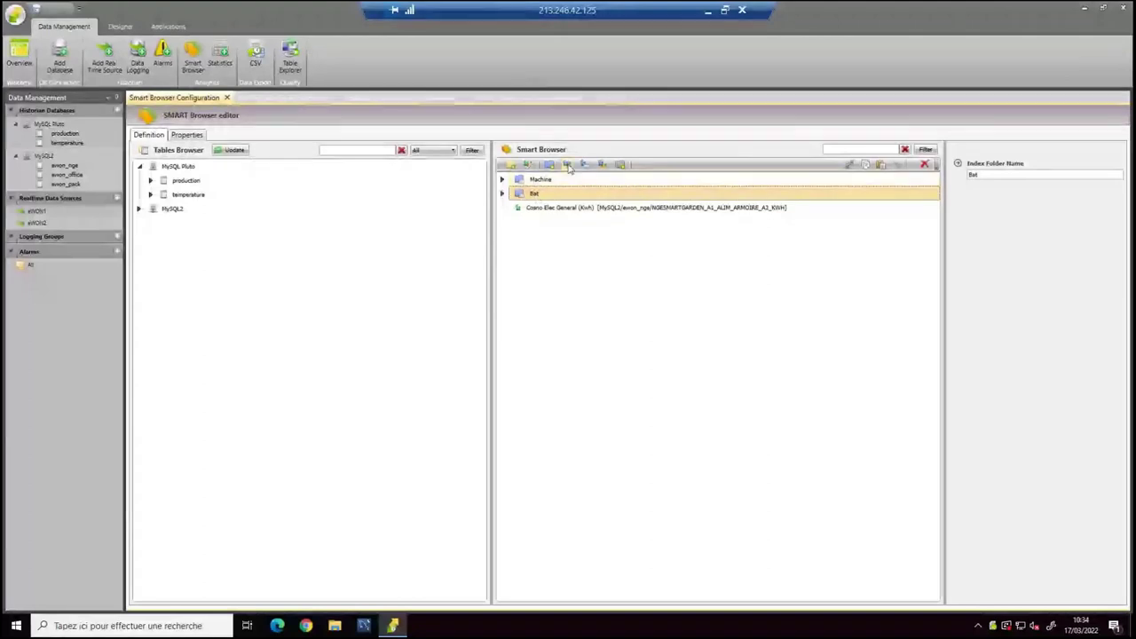
Add a third index tag under Bat and name the three tags elec, gas and ecs.
click(503, 194)
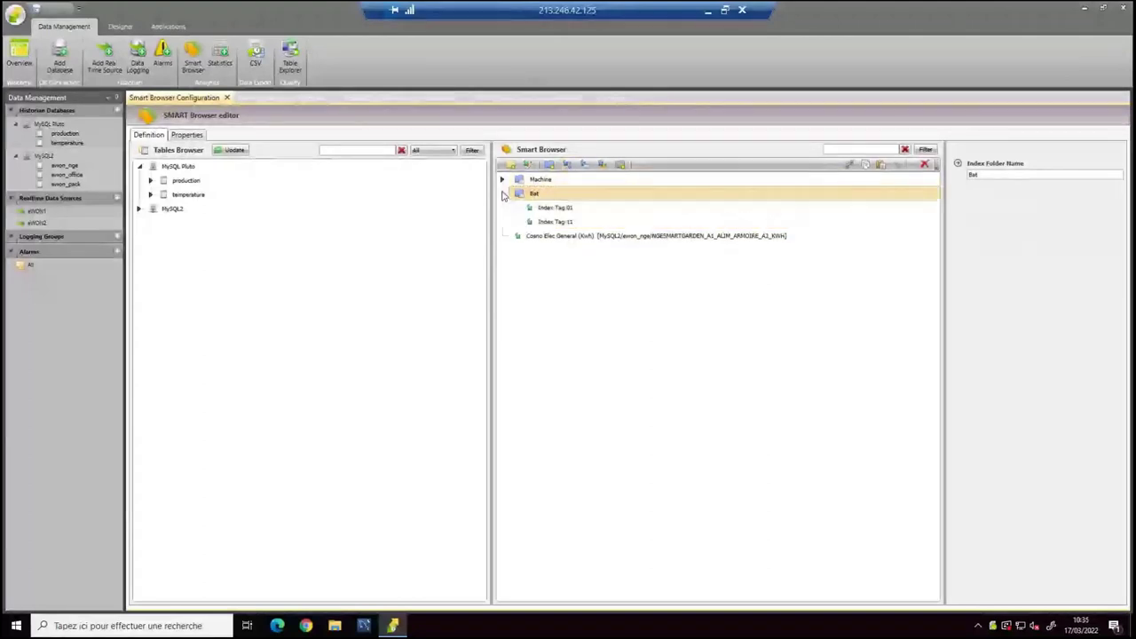
click(566, 165)
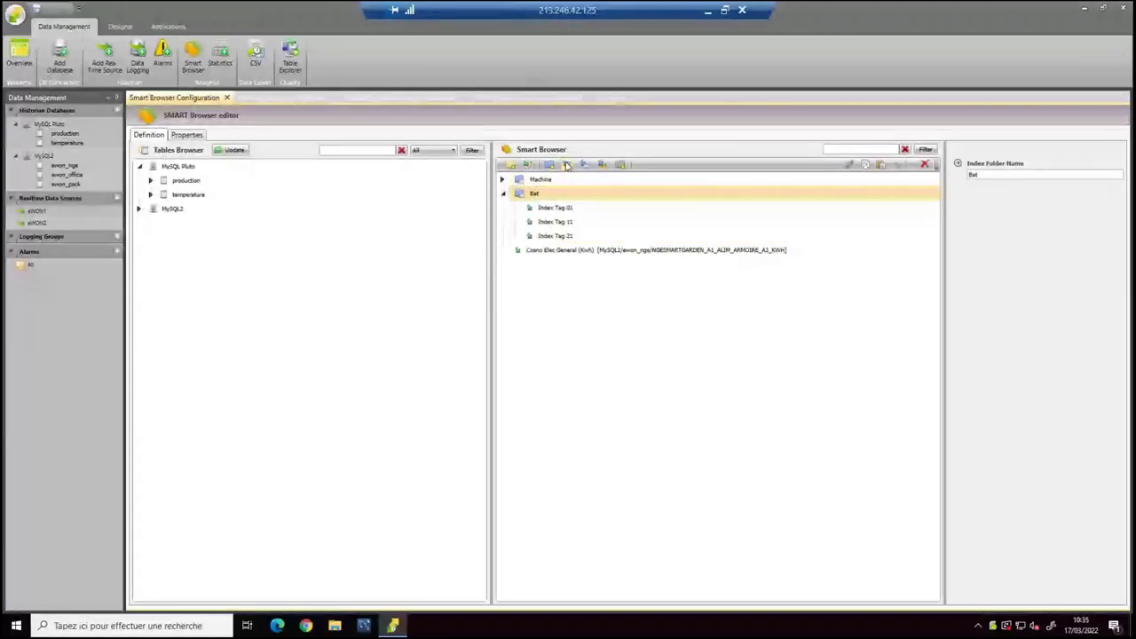
click(551, 207)
click(553, 209)
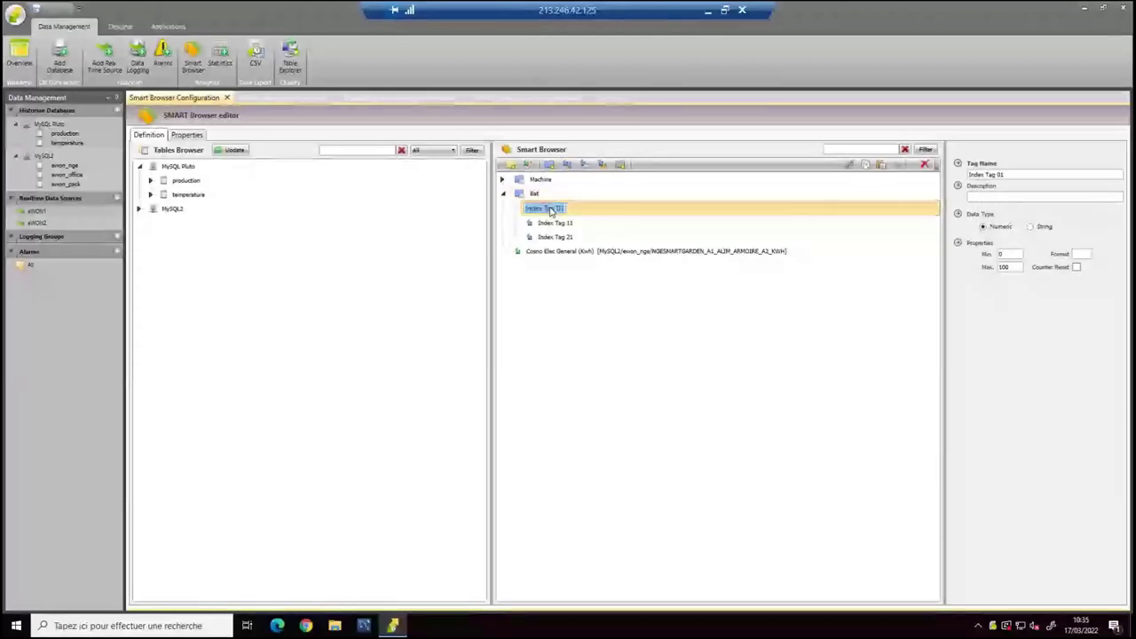
text(elec)
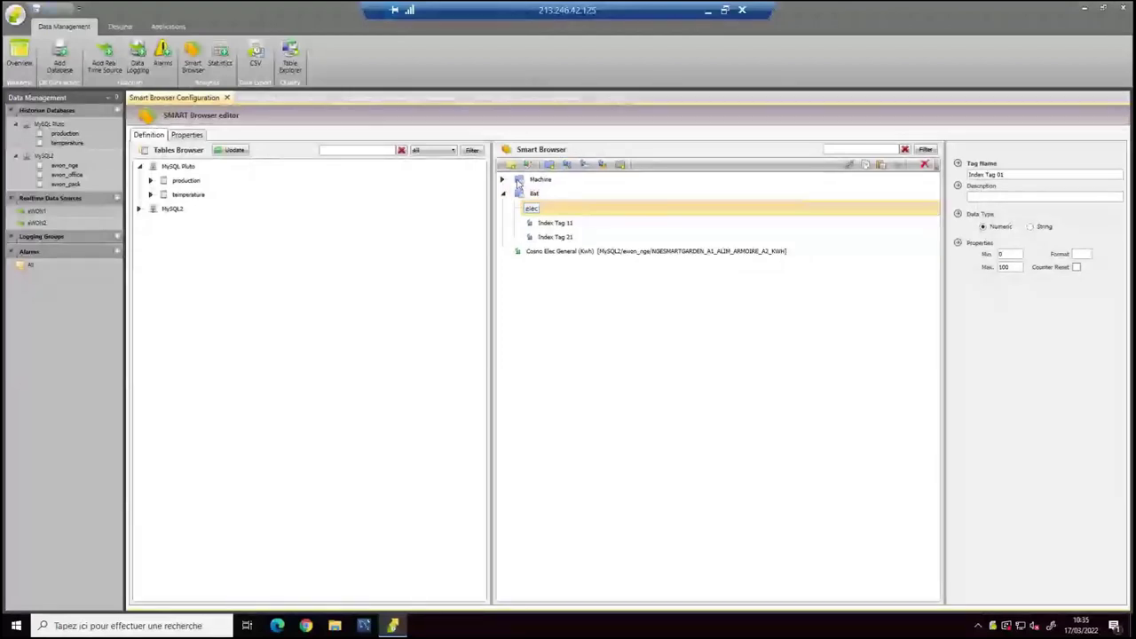
key(Return)
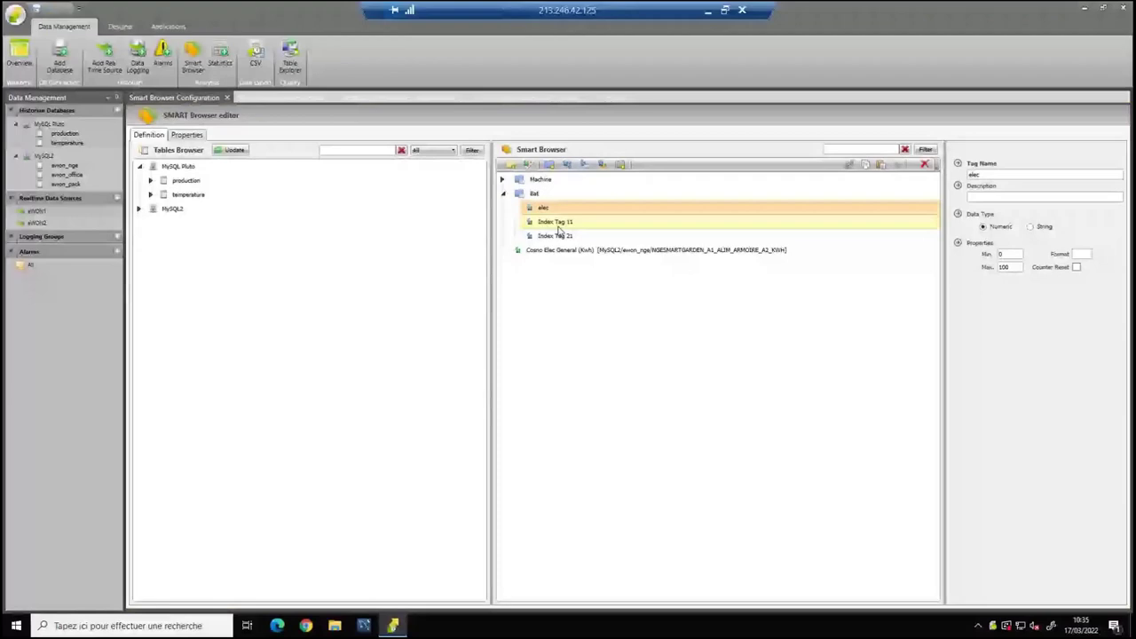
click(557, 223)
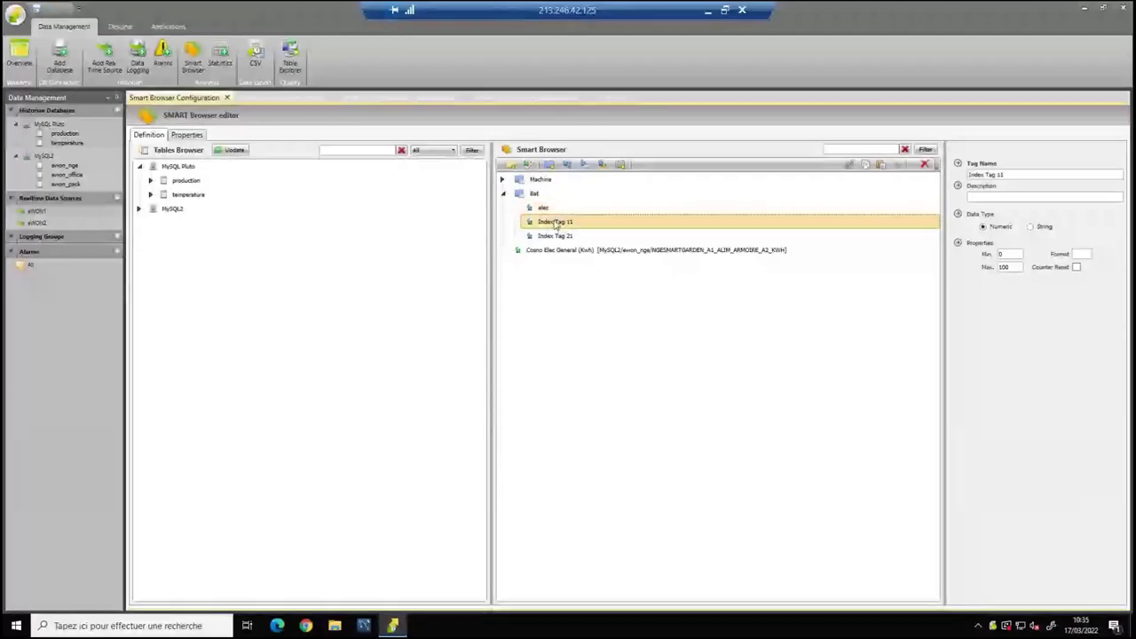
click(556, 224)
text(gas)
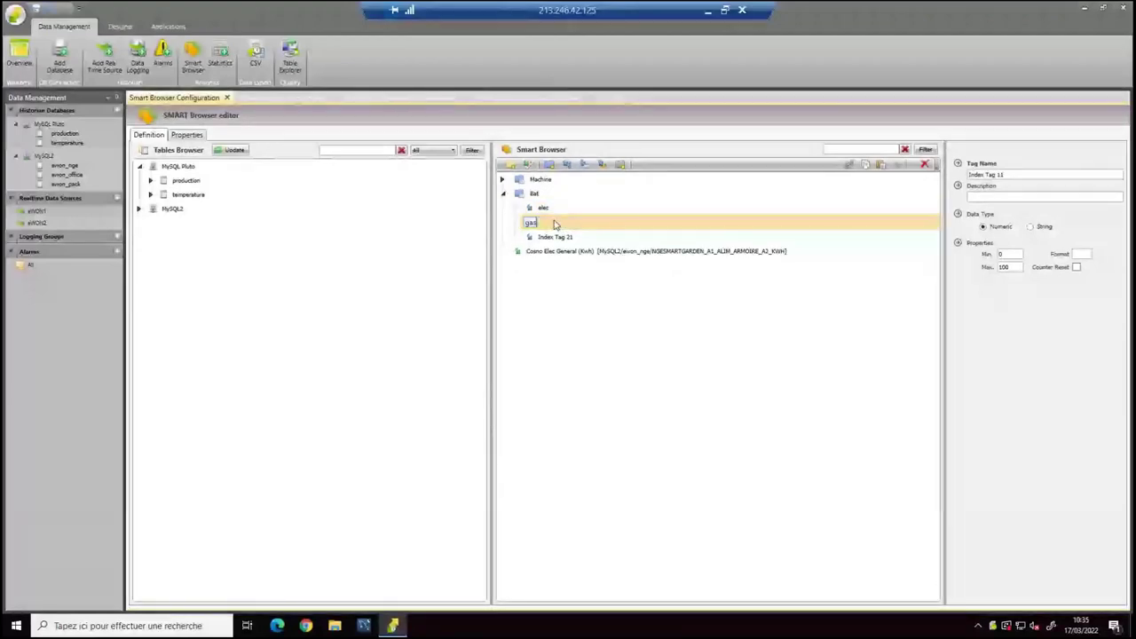
click(548, 238)
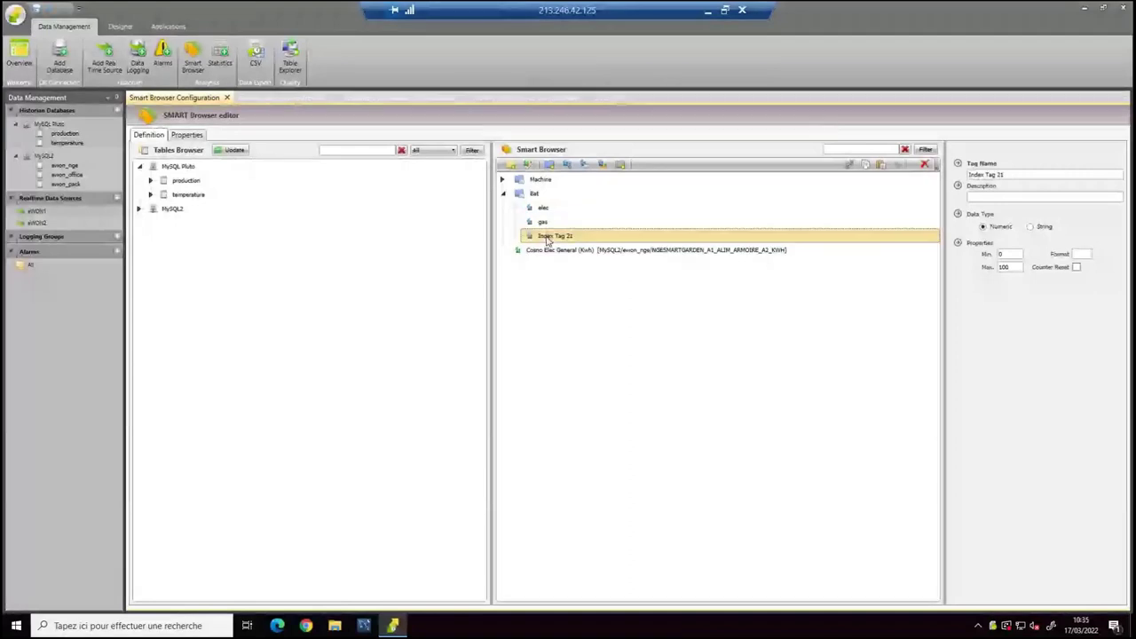
click(548, 237)
text(ecs)
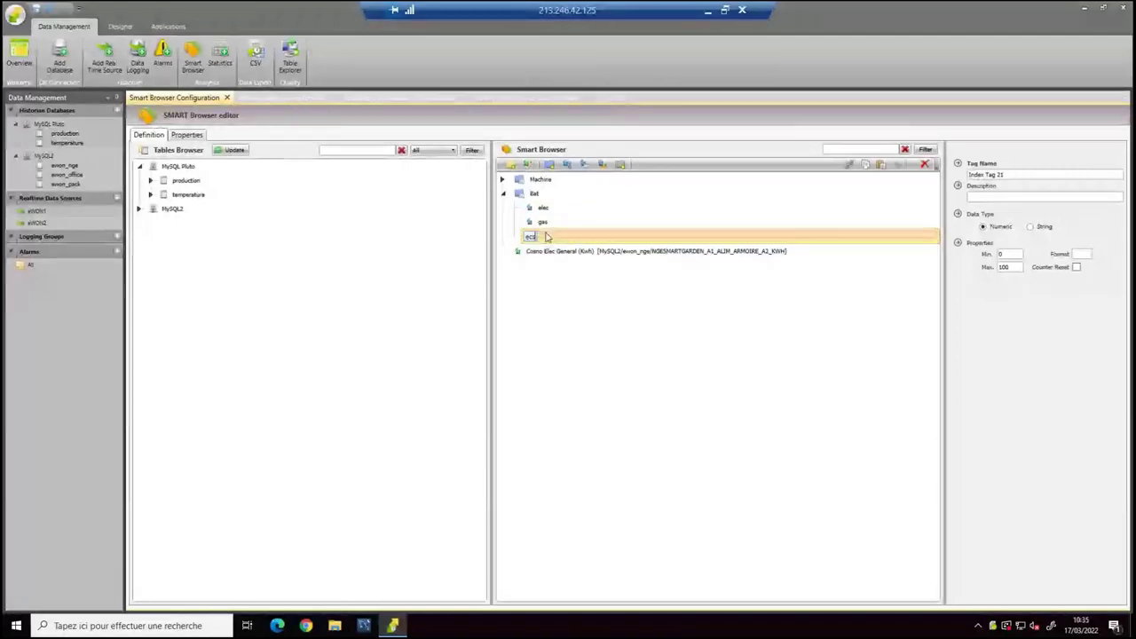
key(Return)
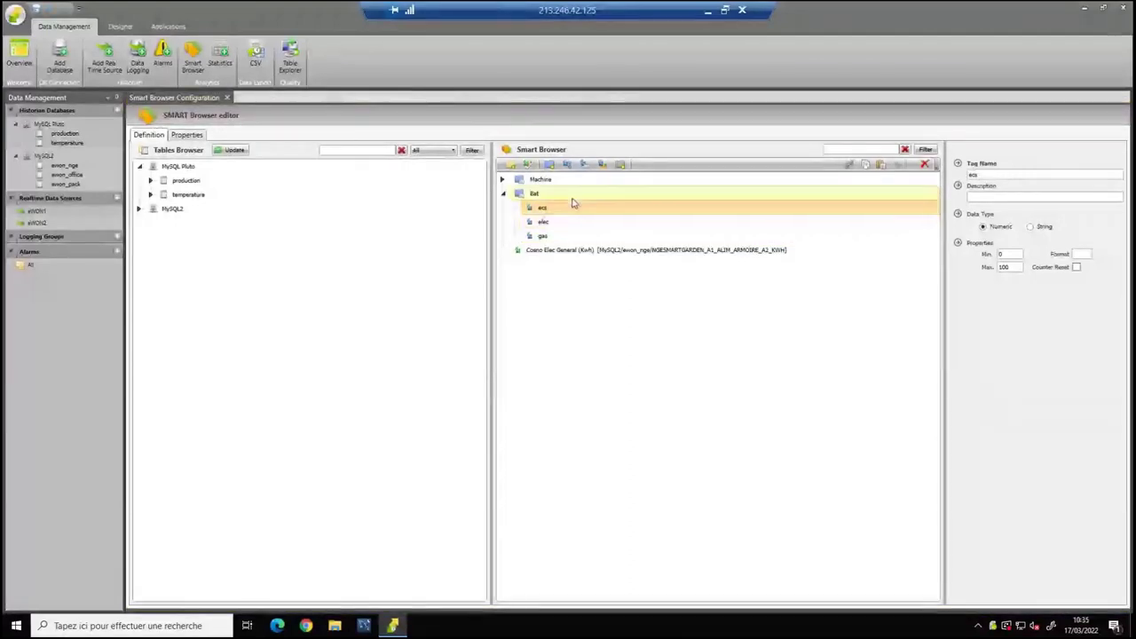
Rename the new Index Tag 31 under Bat to 'temp'.
drag(545, 215, 546, 242)
click(547, 251)
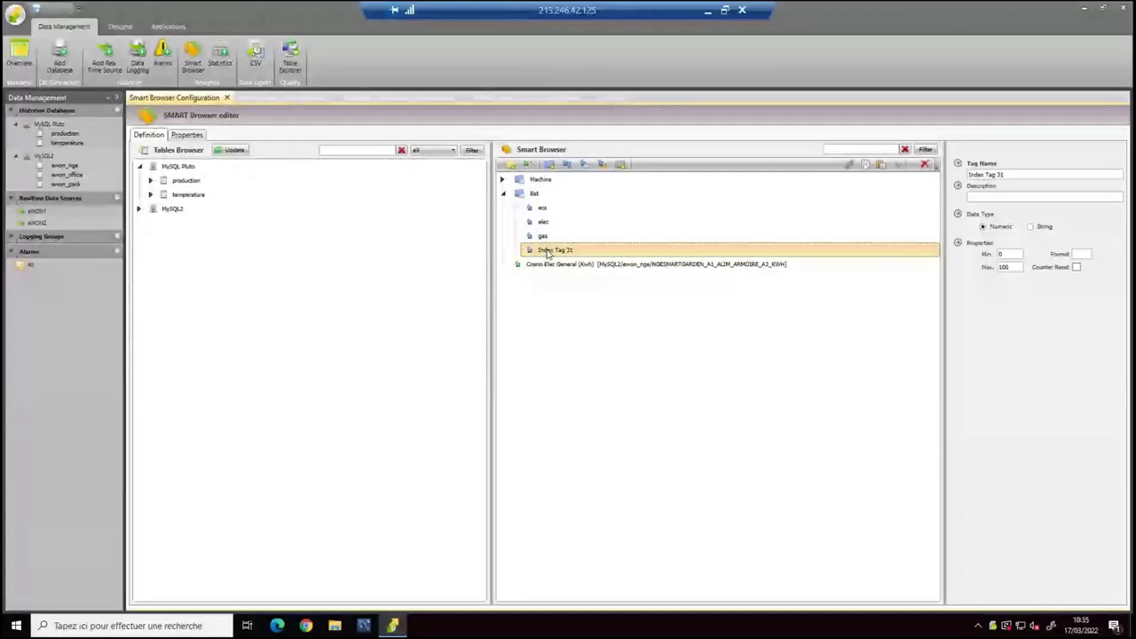
click(547, 252)
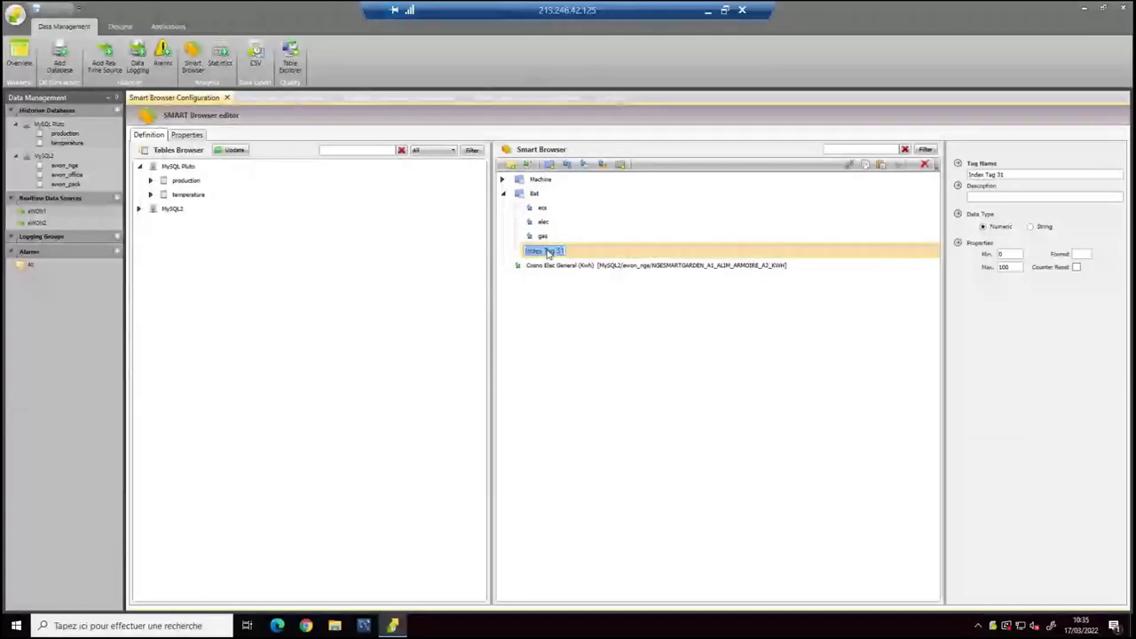
text(temp)
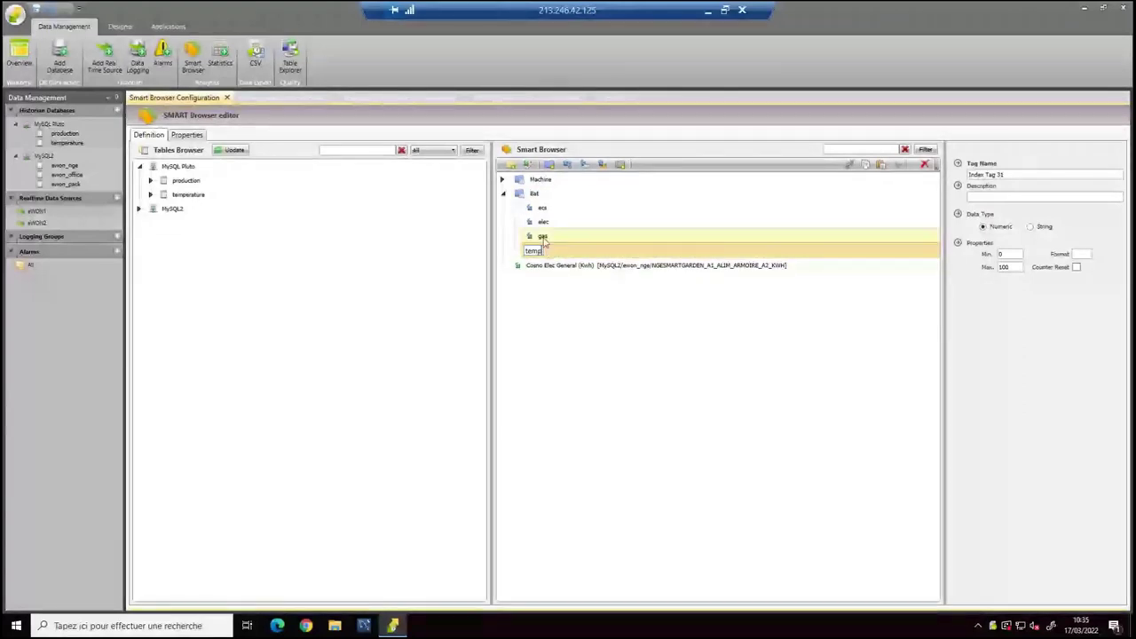
key(Return)
click(560, 197)
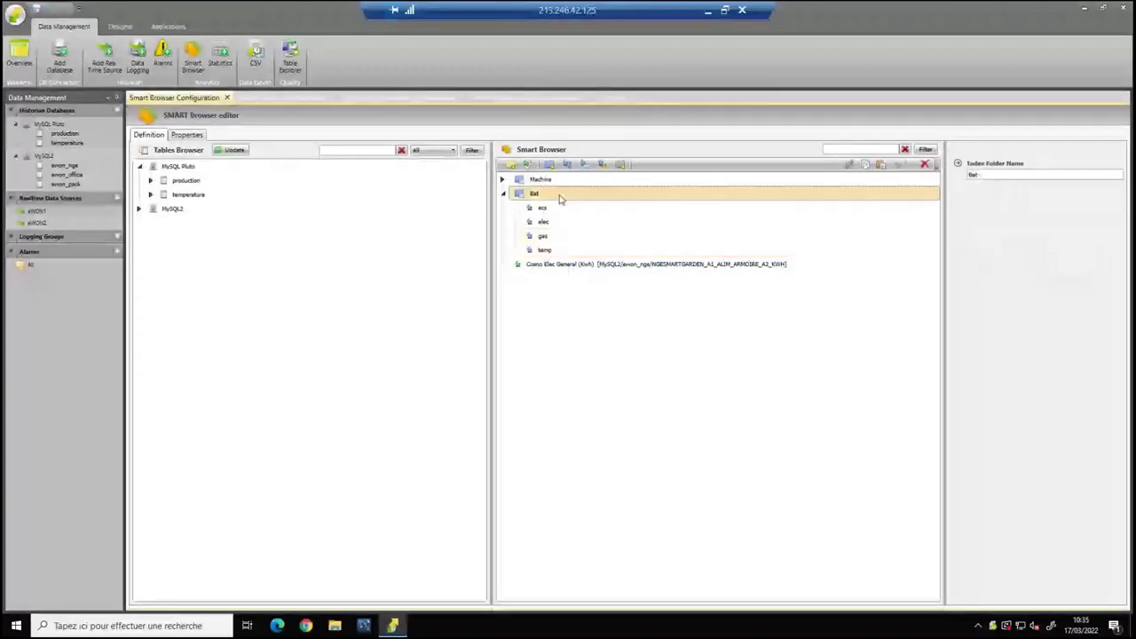
Create subfolders Bat_1 to Bat_4 under Bat and copy the Bat tags into them.
click(620, 166)
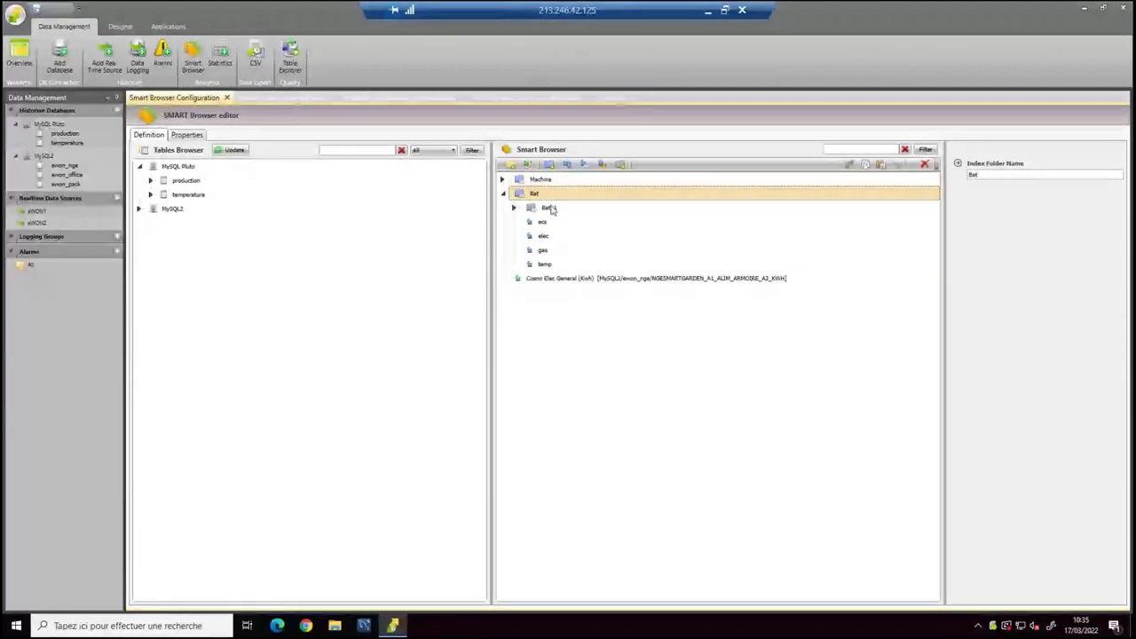
click(620, 166)
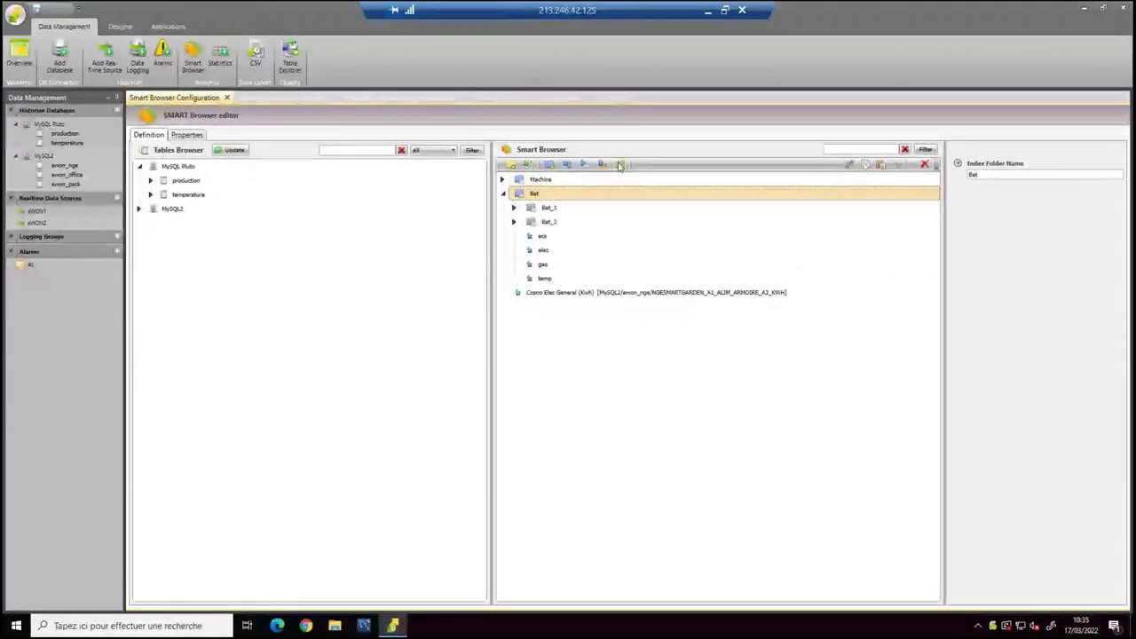
click(620, 166)
click(620, 166)
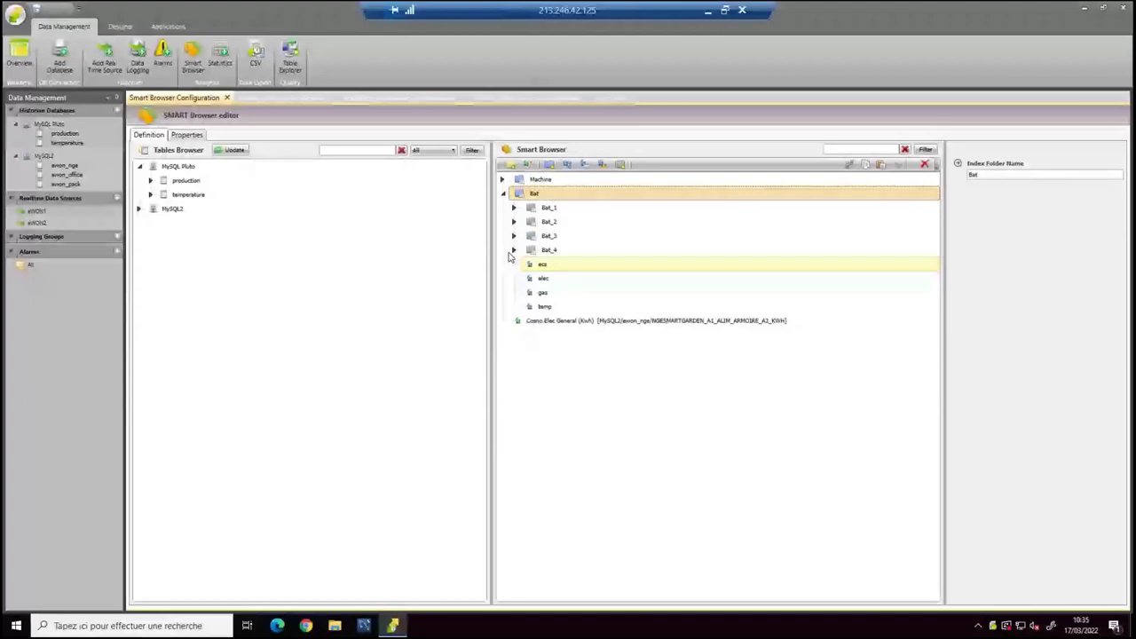
click(539, 265)
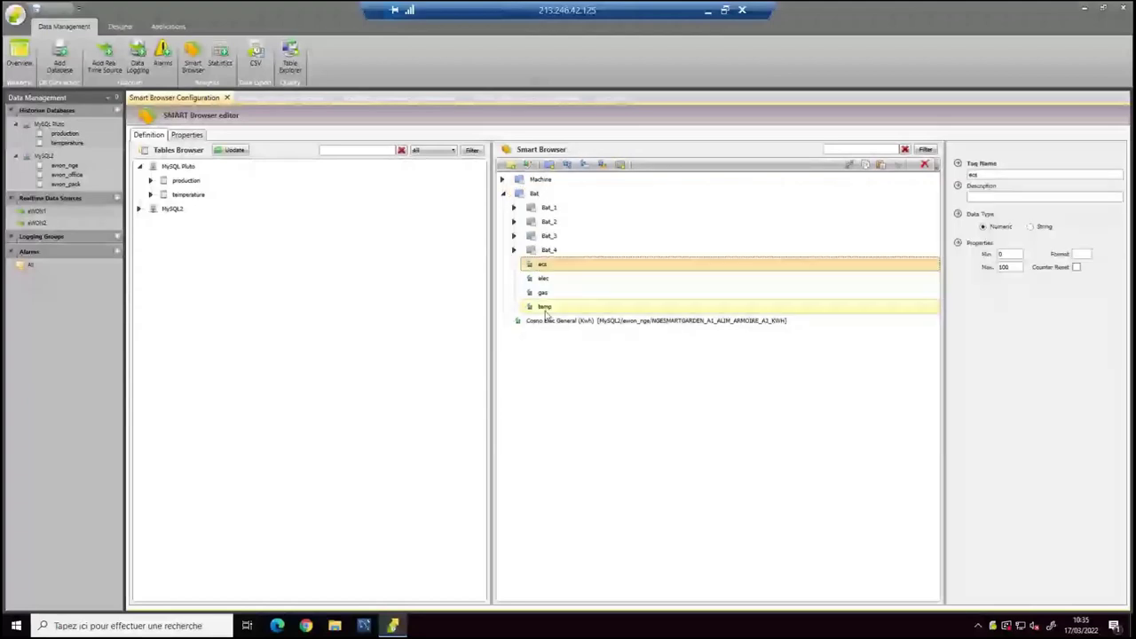
drag(545, 308, 548, 213)
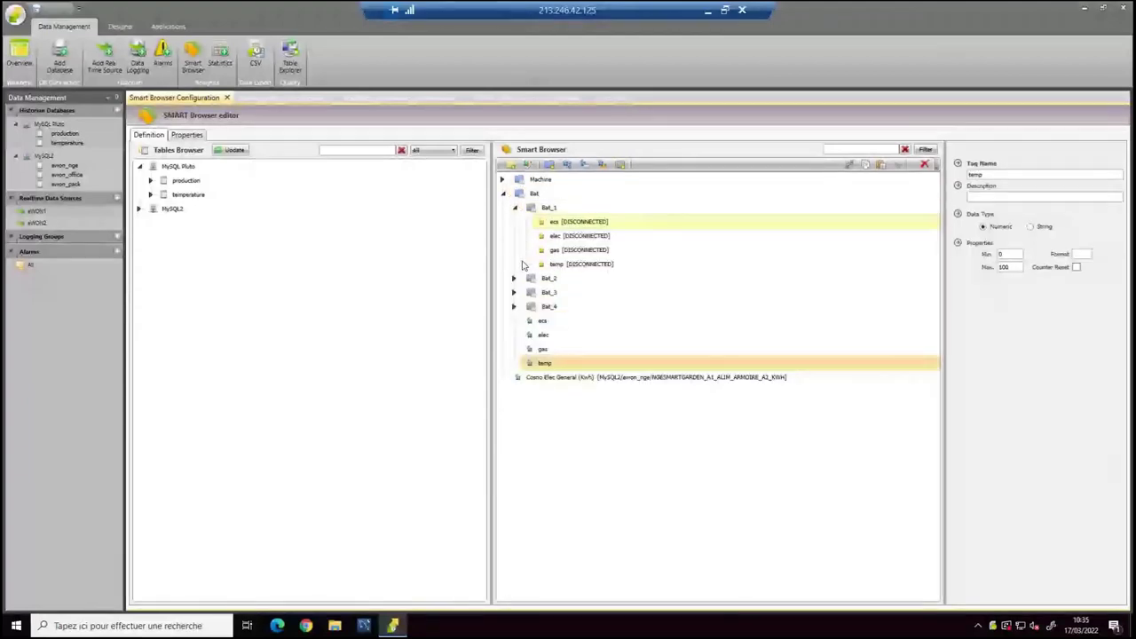
click(513, 278)
click(513, 349)
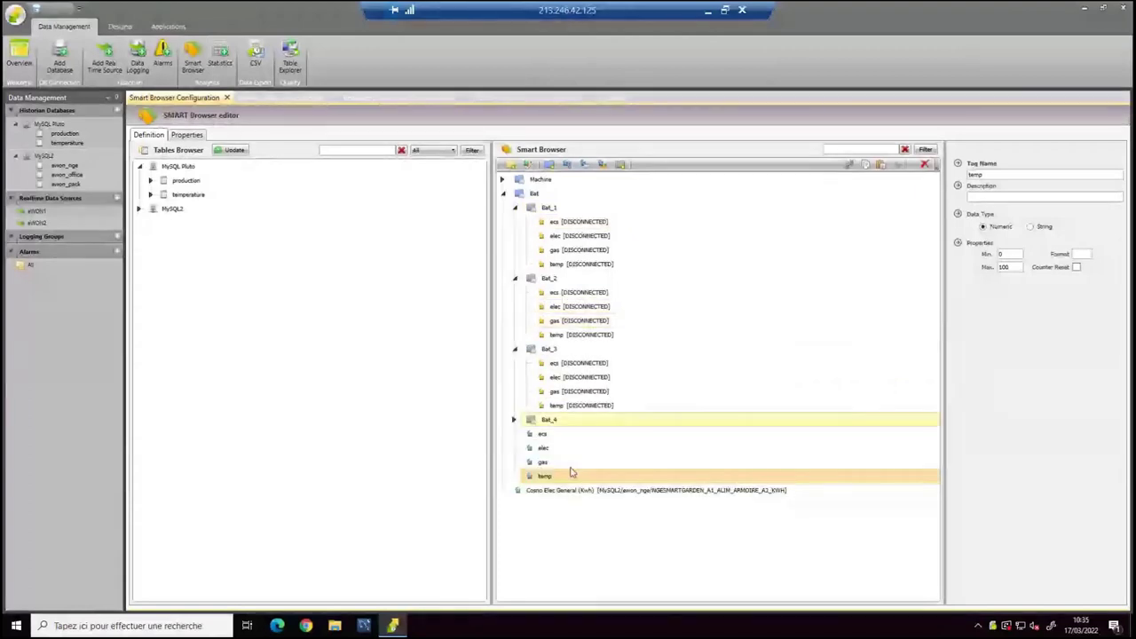
Delete the temp tag so it is removed from every Bat folder.
click(543, 463)
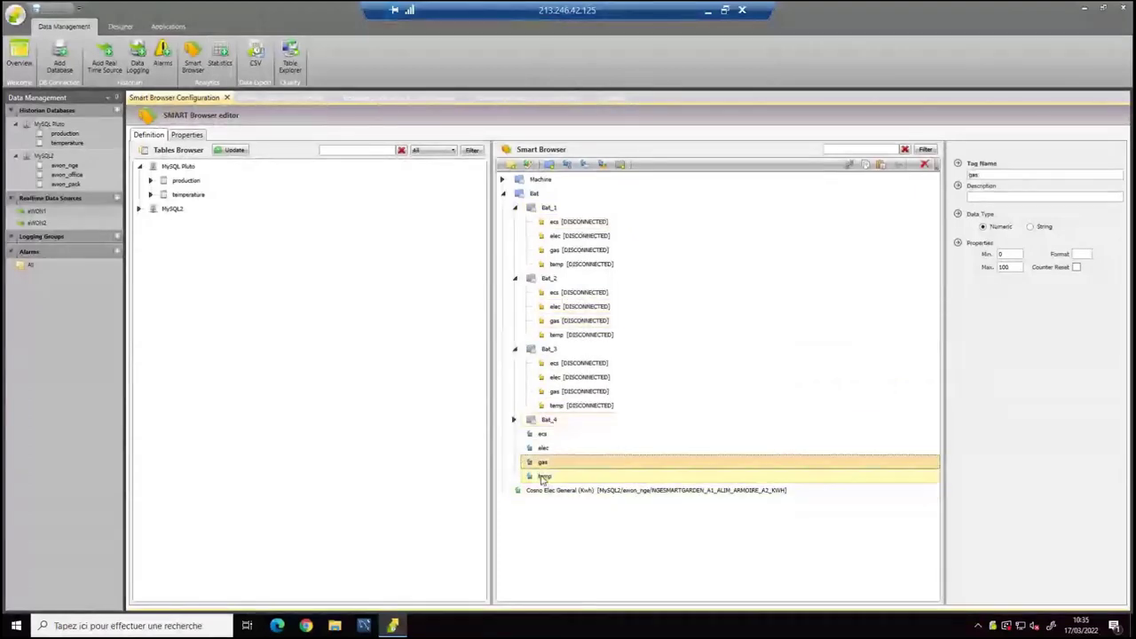
click(543, 477)
key(Delete)
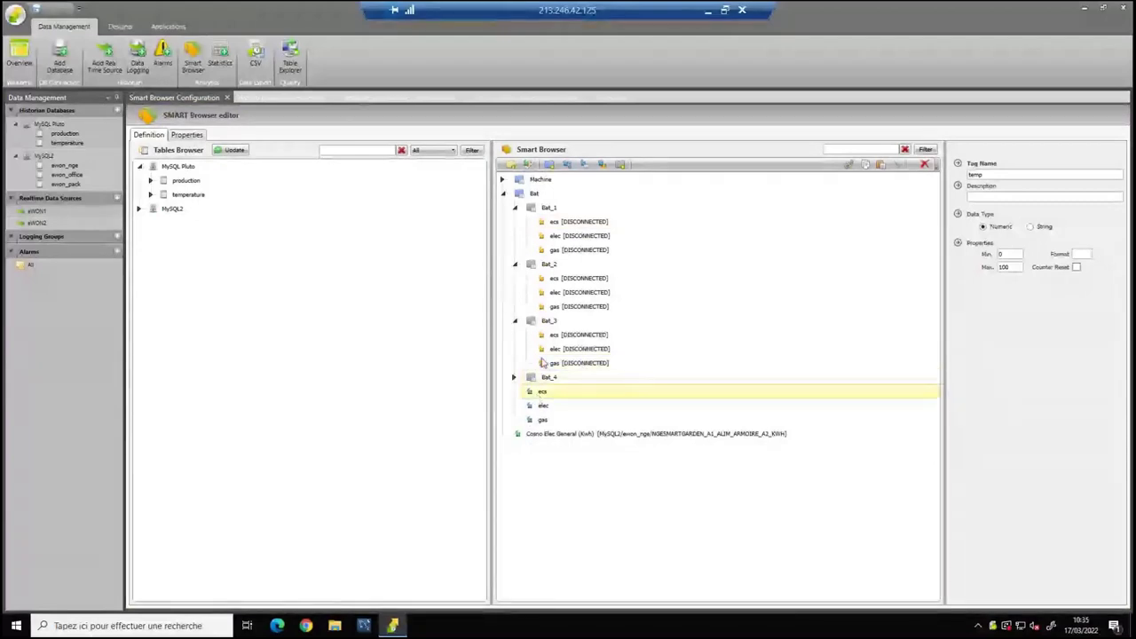
Collapse the Bat branch and expand Machine, briefly opening Machine_1 and Machine_2.
click(516, 208)
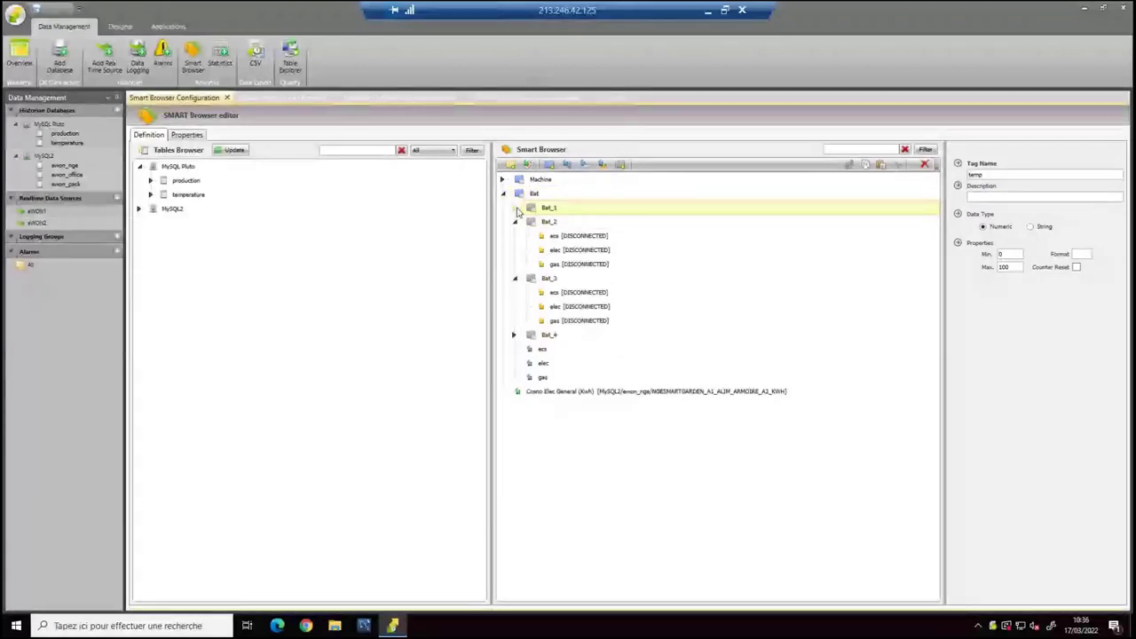
click(515, 221)
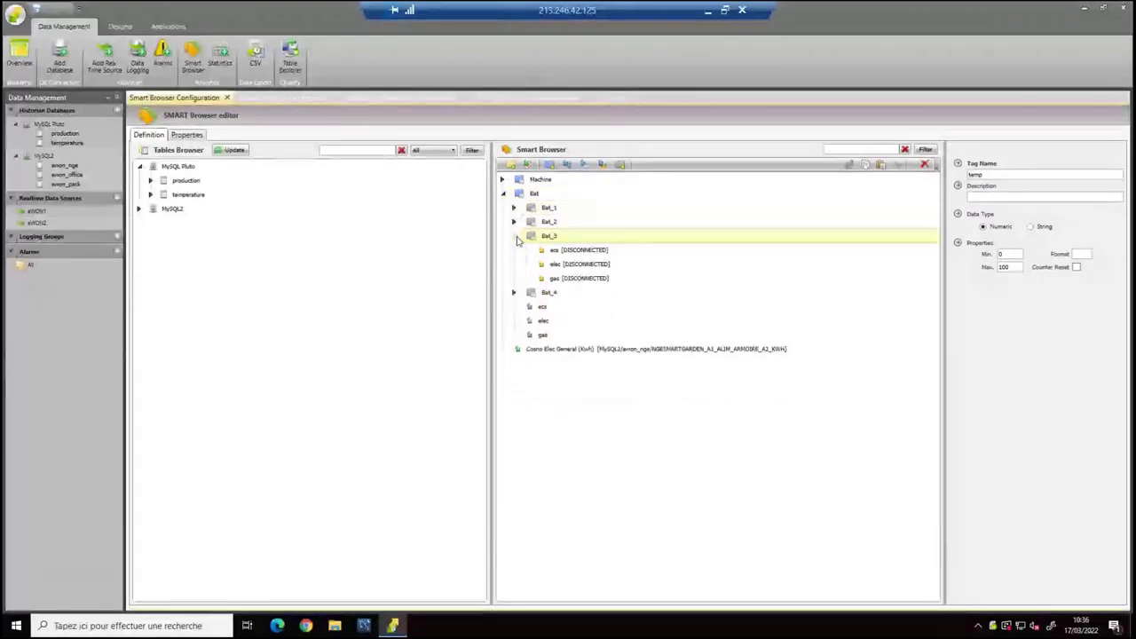
click(504, 194)
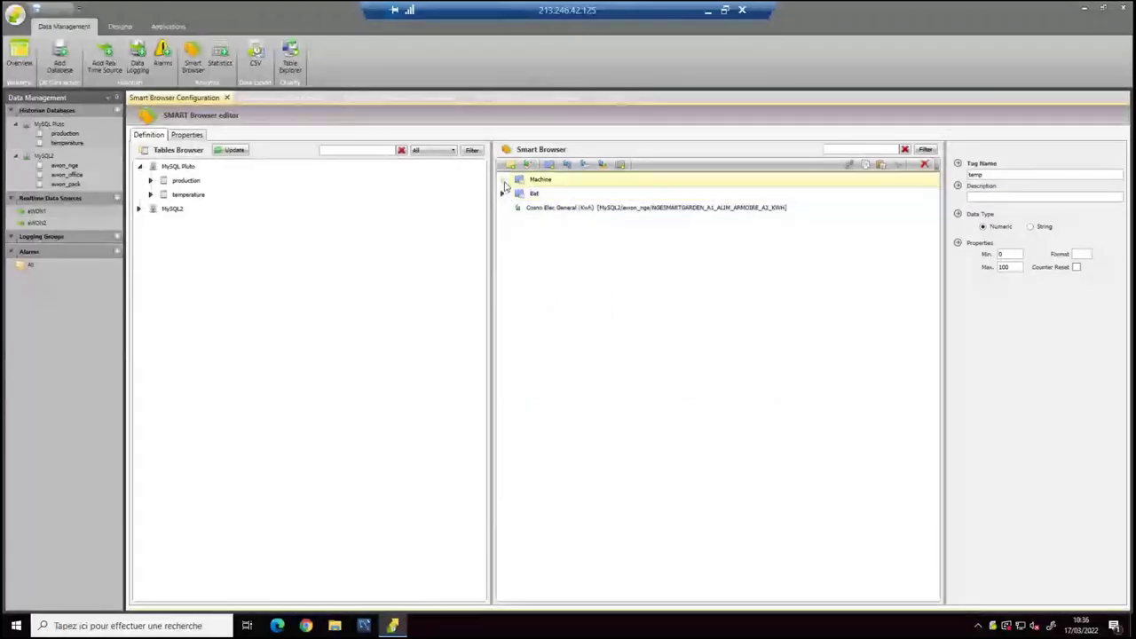
click(503, 179)
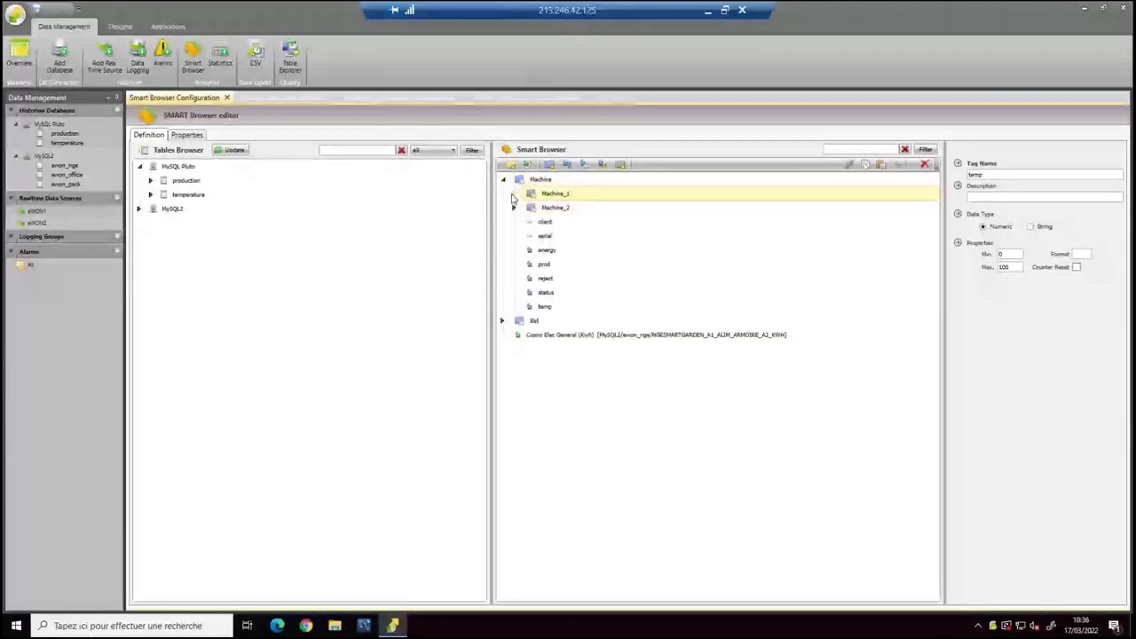
click(513, 193)
click(514, 306)
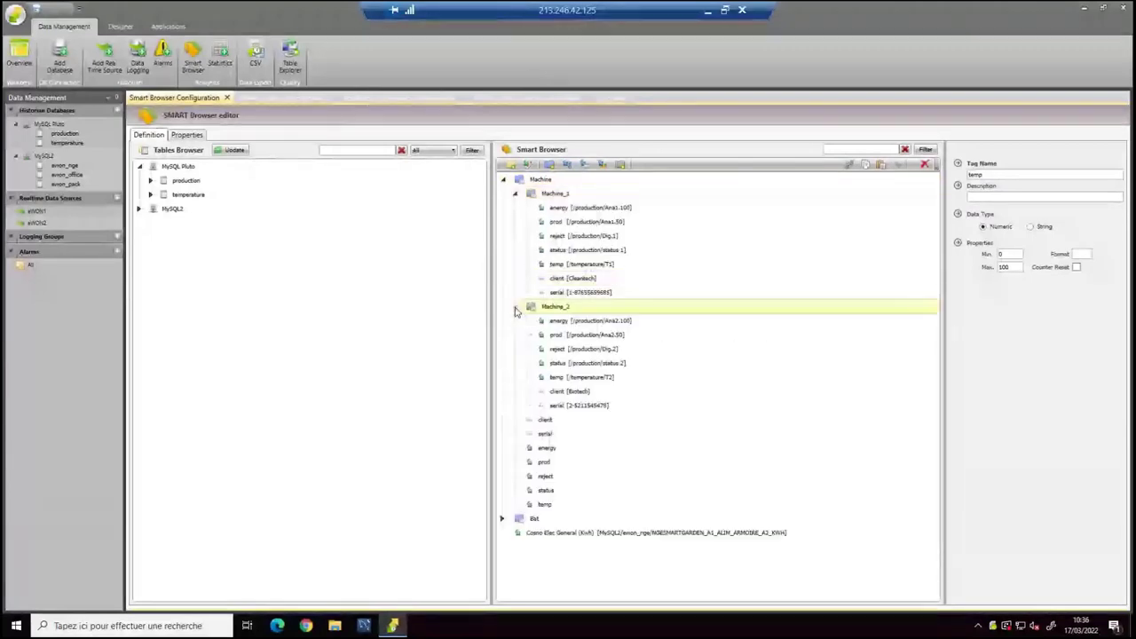
click(515, 193)
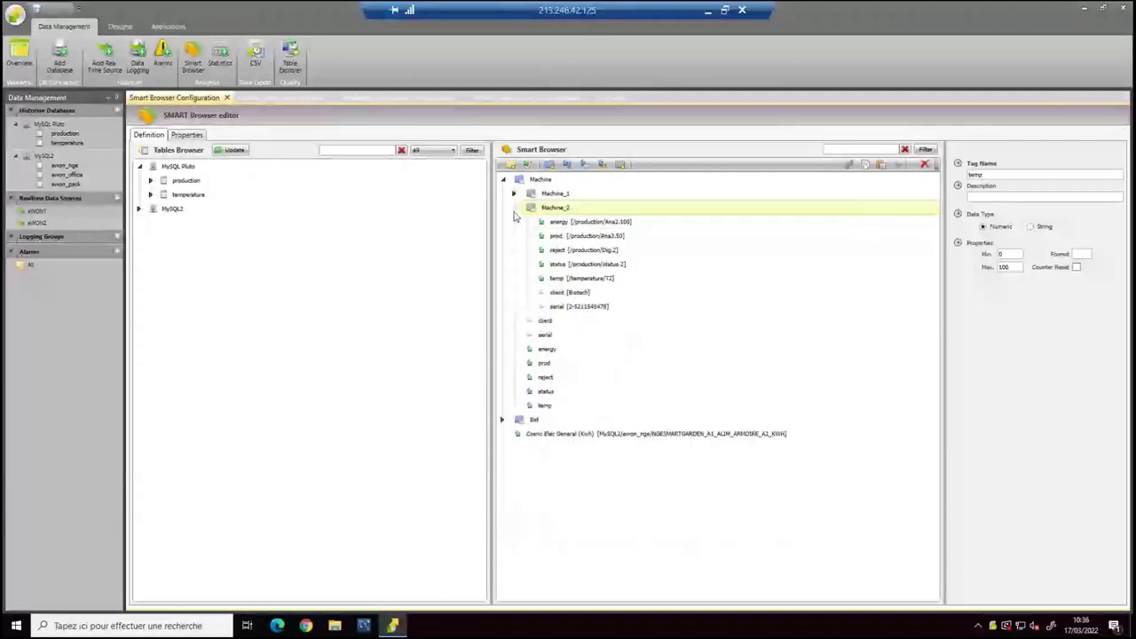
click(513, 207)
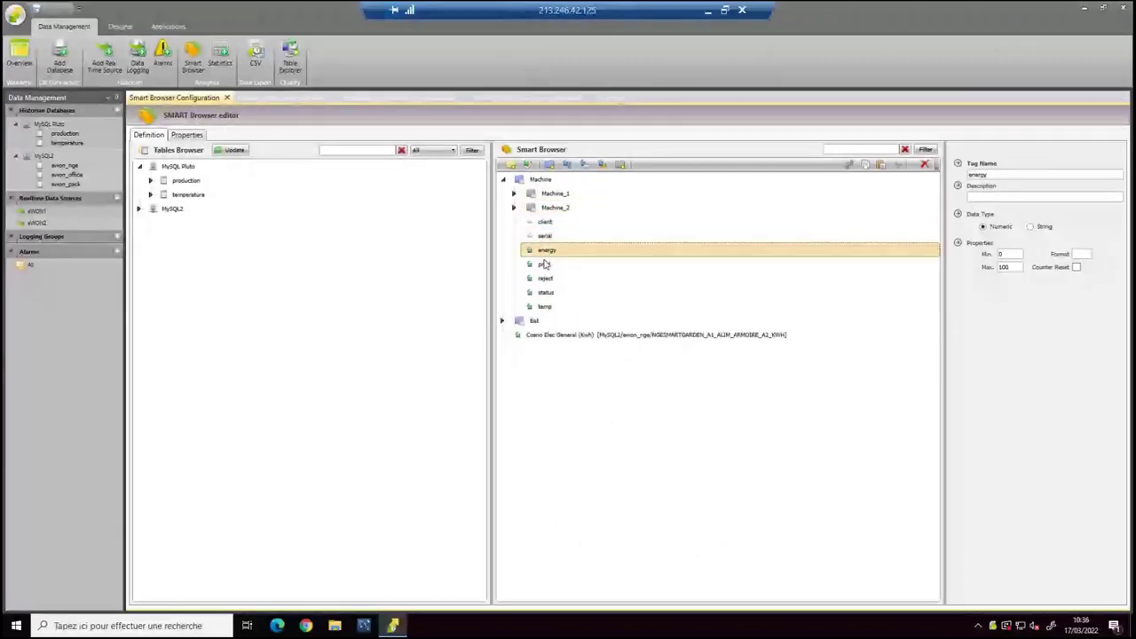
Inspect the properties of the Machine tags prod, reject, status and temp.
click(544, 265)
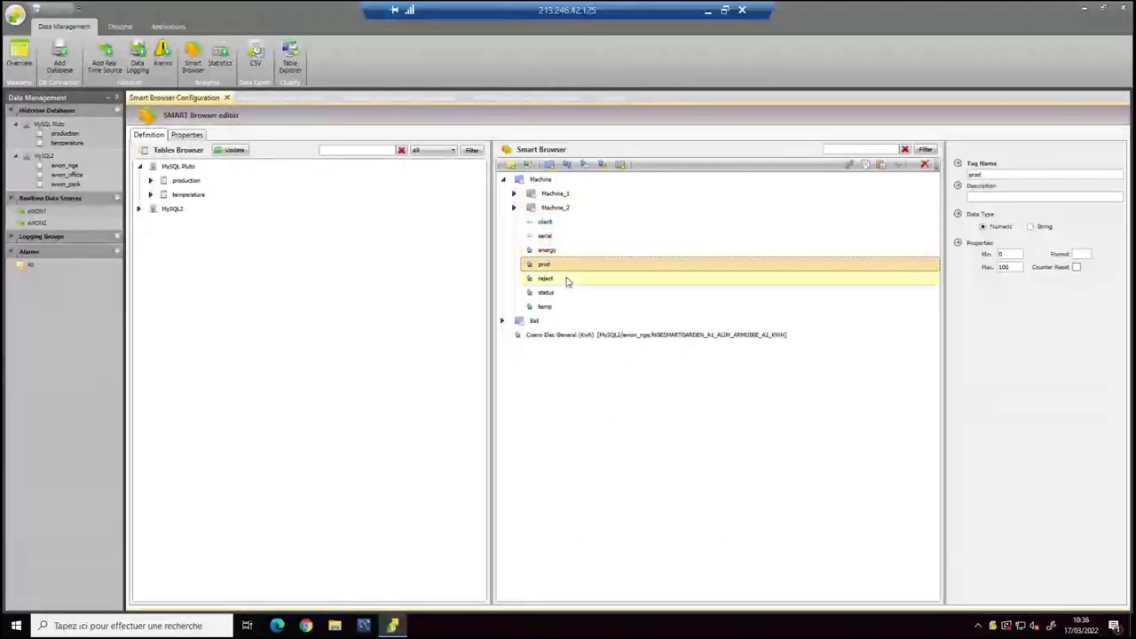
click(557, 280)
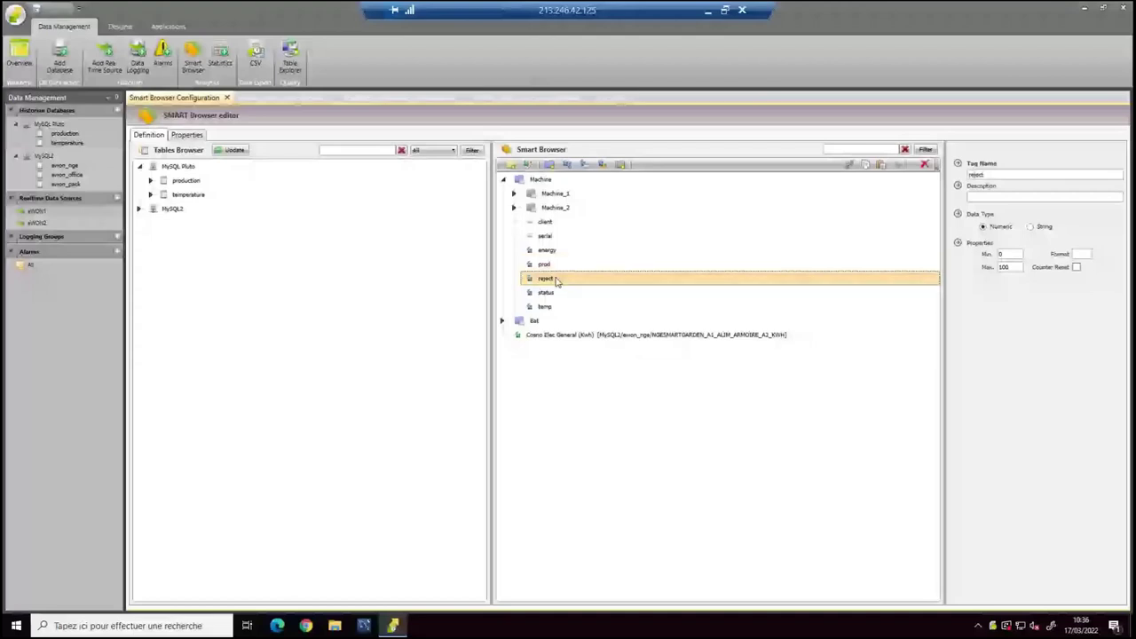
click(548, 293)
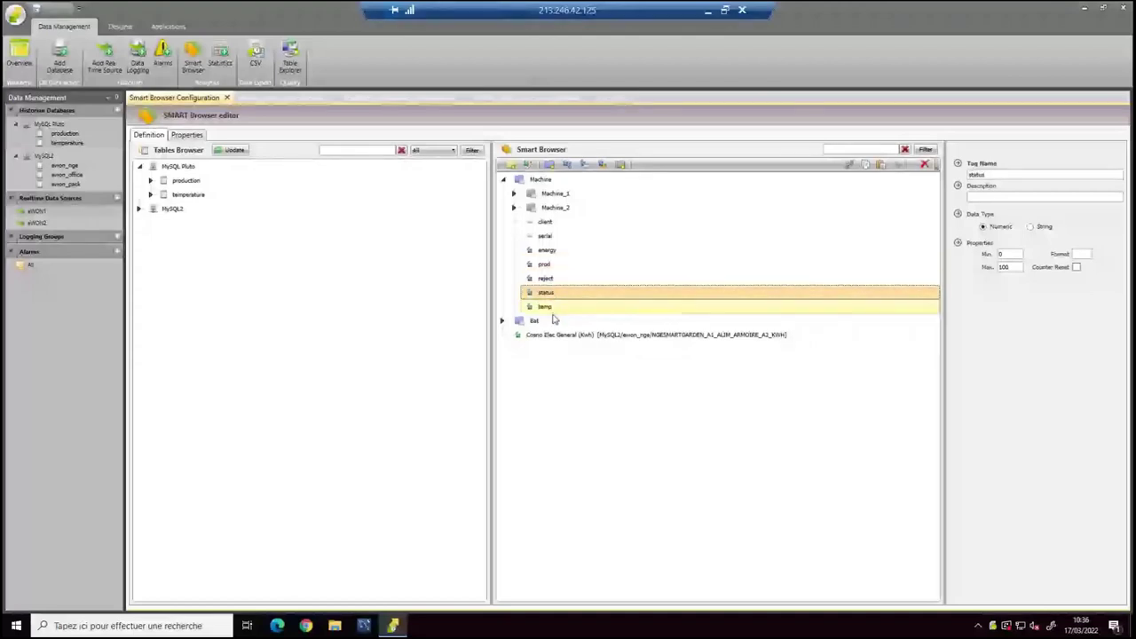
click(546, 307)
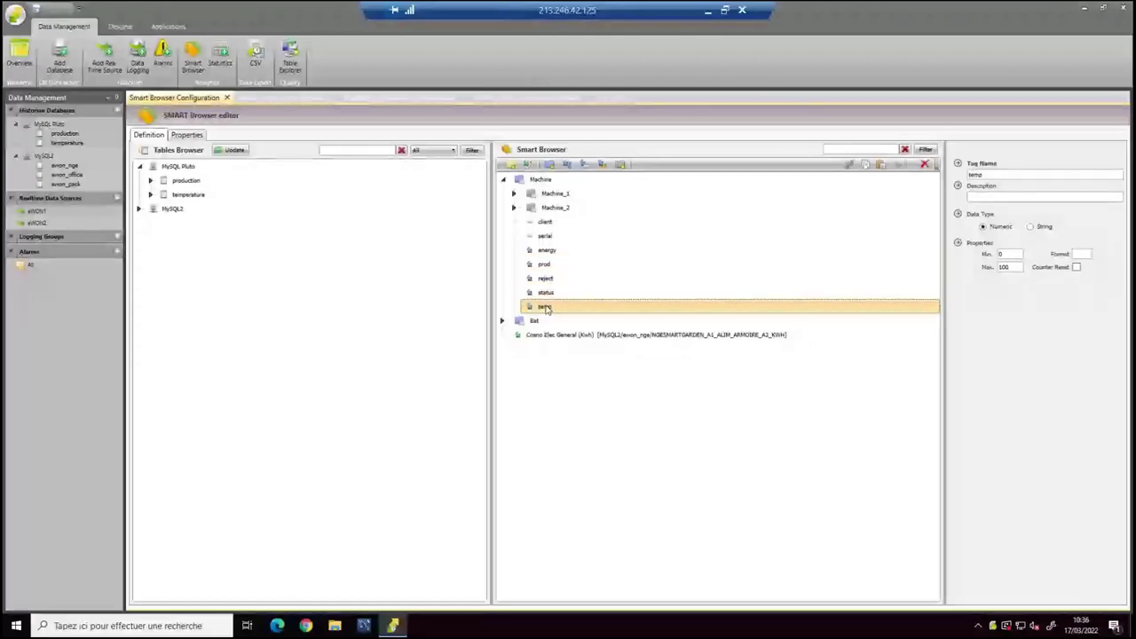
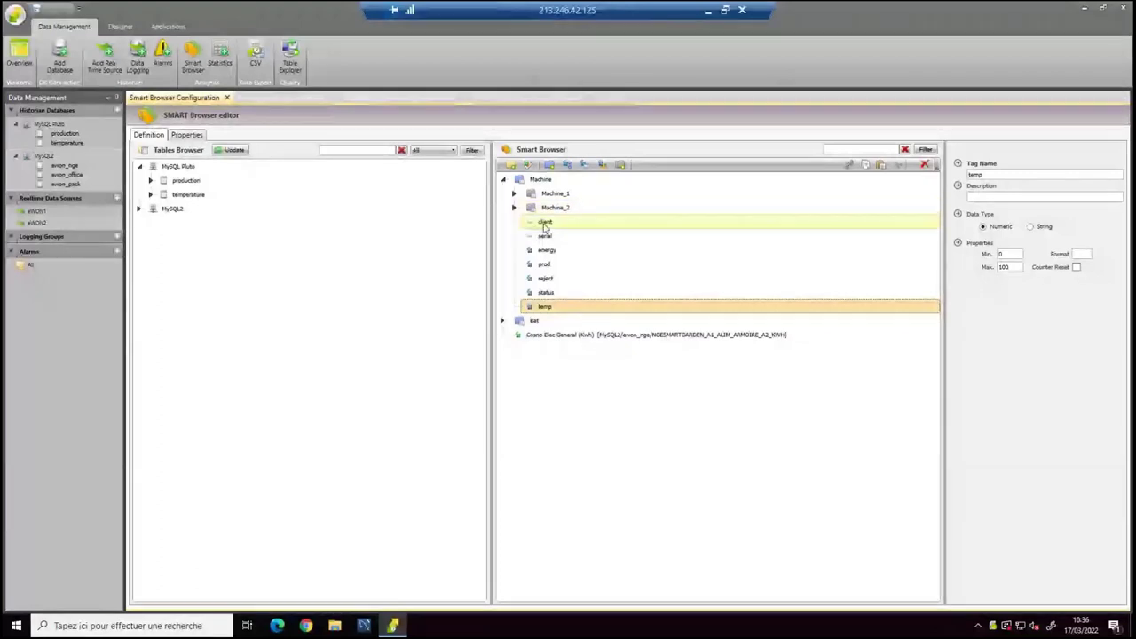
Expand Machine_1 and Machine_2 and view their client tags (Cleantech, Biotech).
click(545, 227)
click(545, 232)
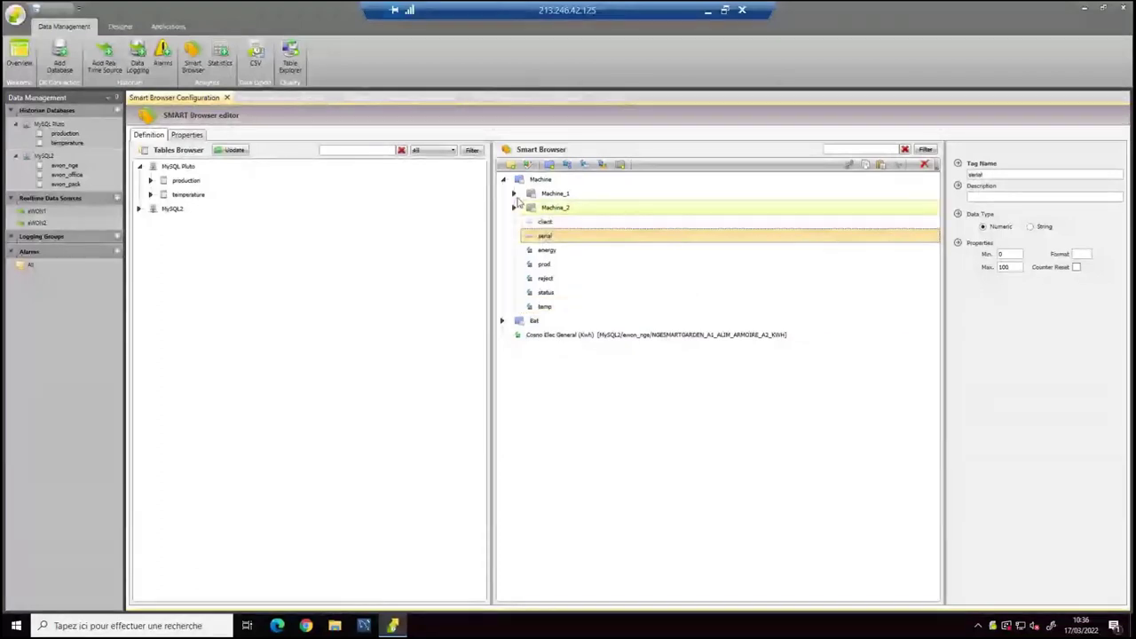
click(514, 194)
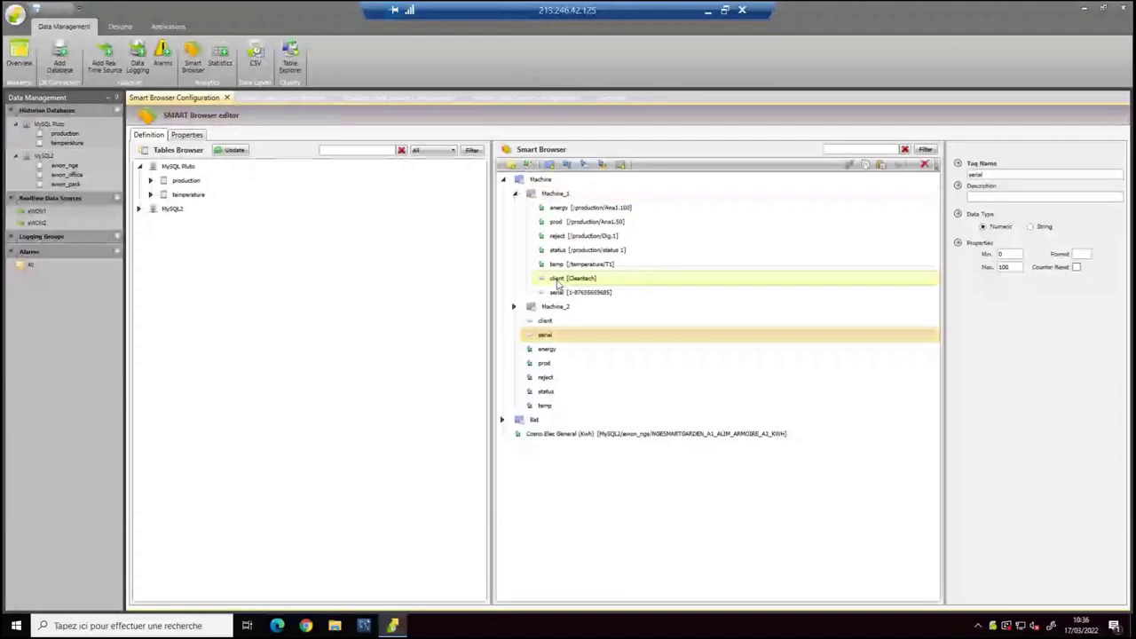
click(558, 279)
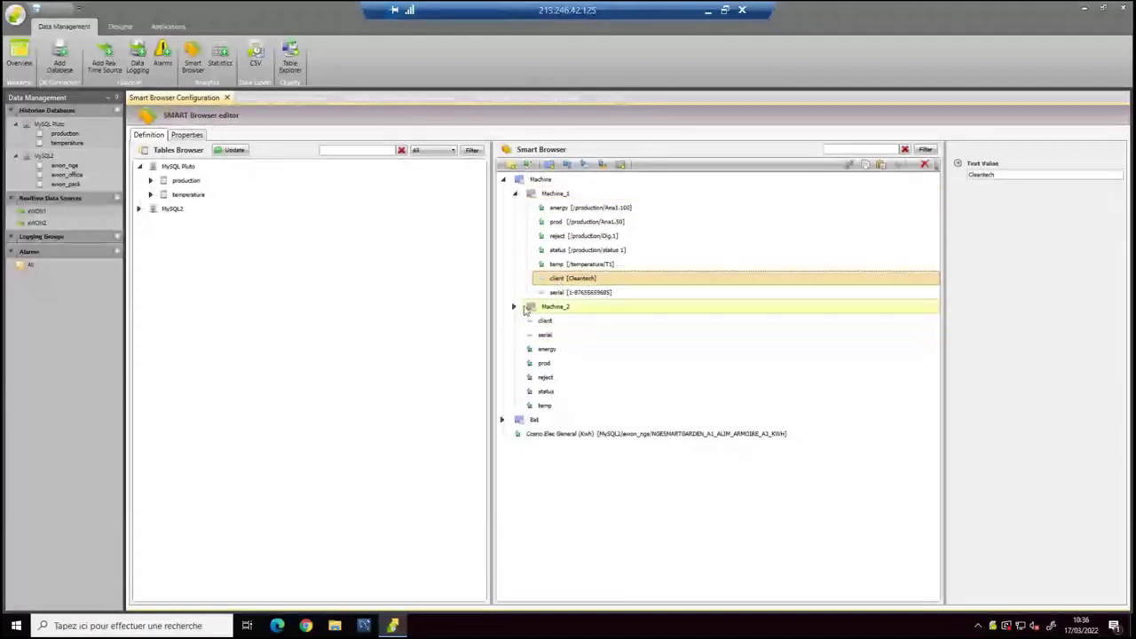
click(515, 307)
click(559, 394)
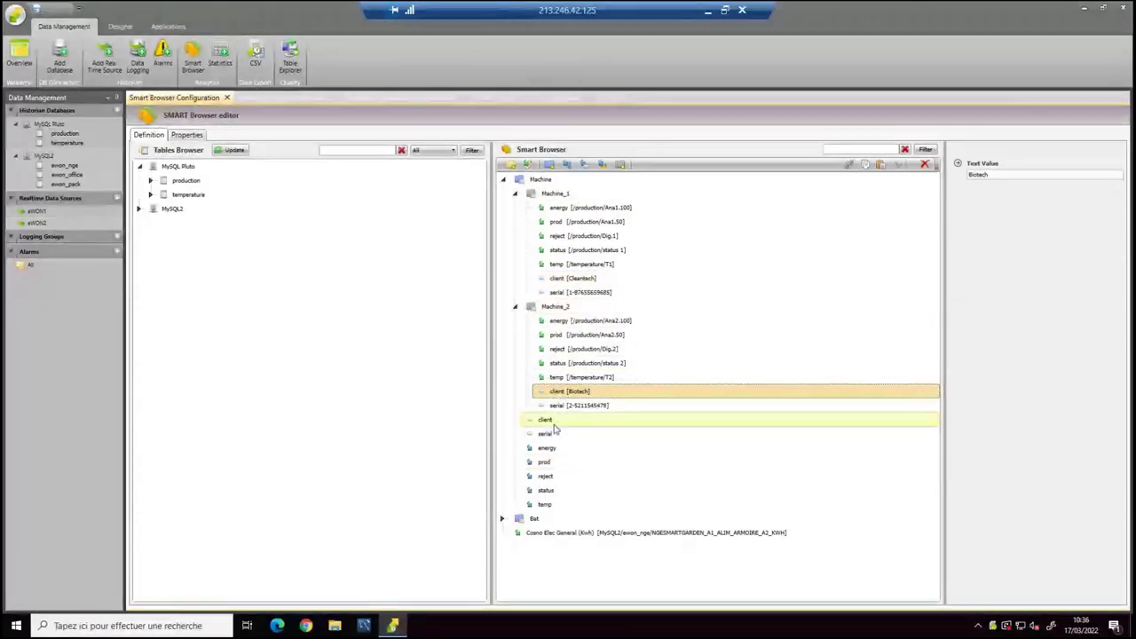
Compare the client and serial Text Values of Machine_1 and Machine_2.
click(566, 279)
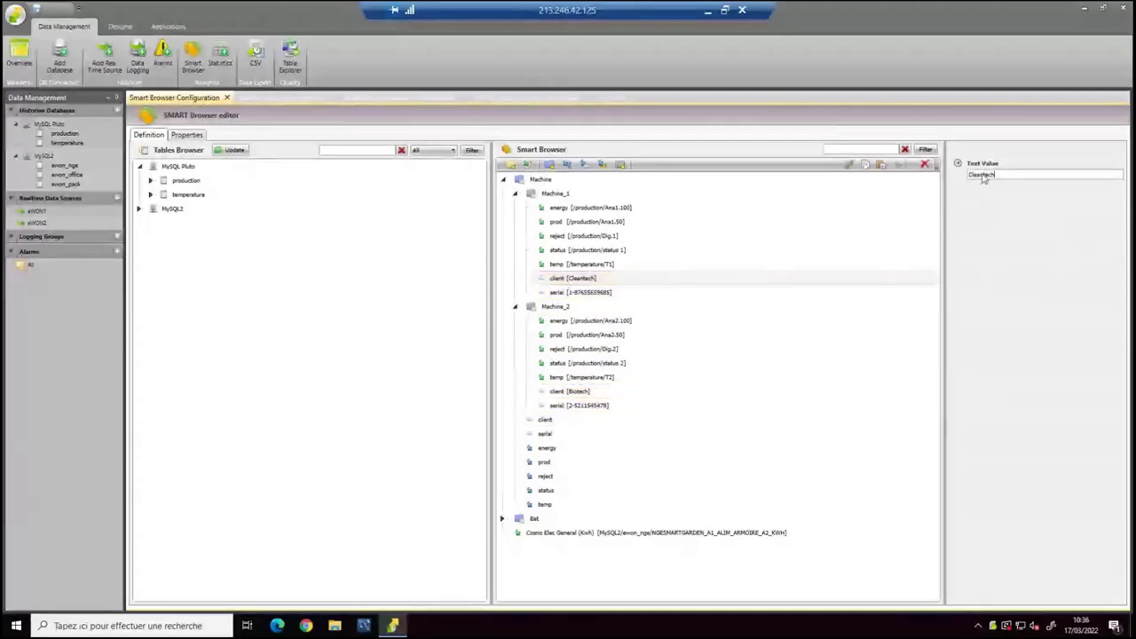
click(558, 391)
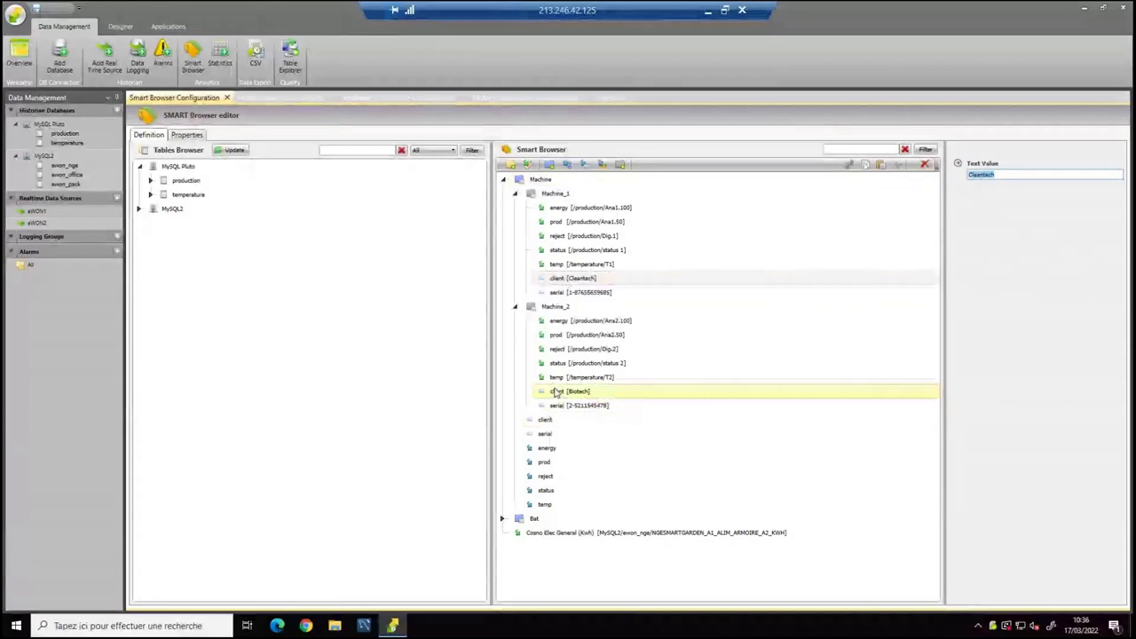
click(559, 292)
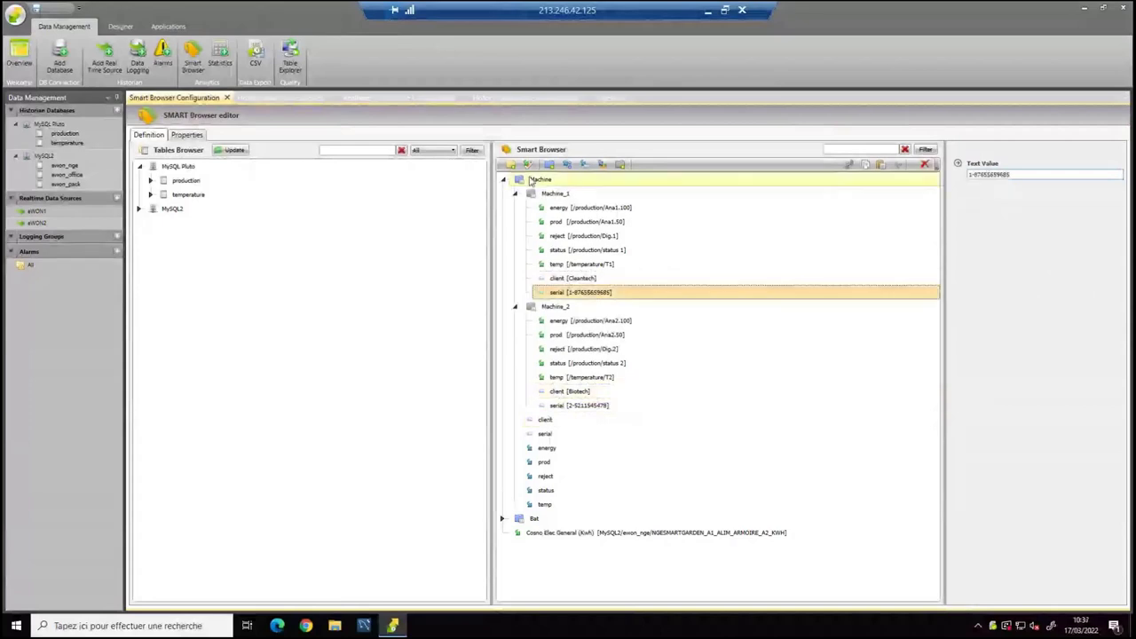
click(564, 409)
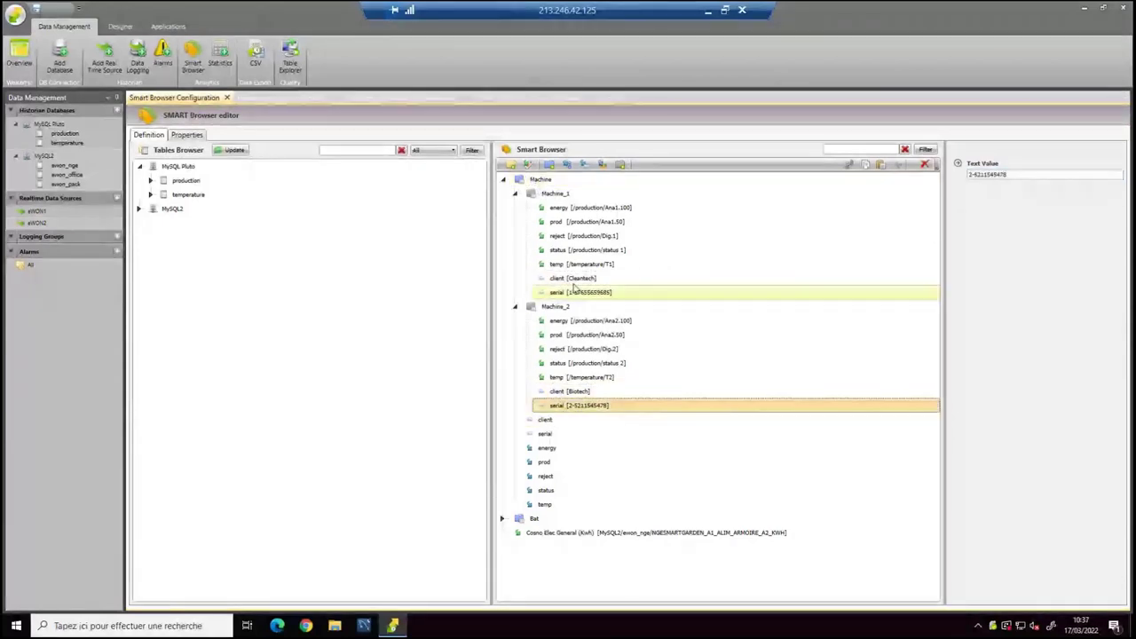
click(1014, 179)
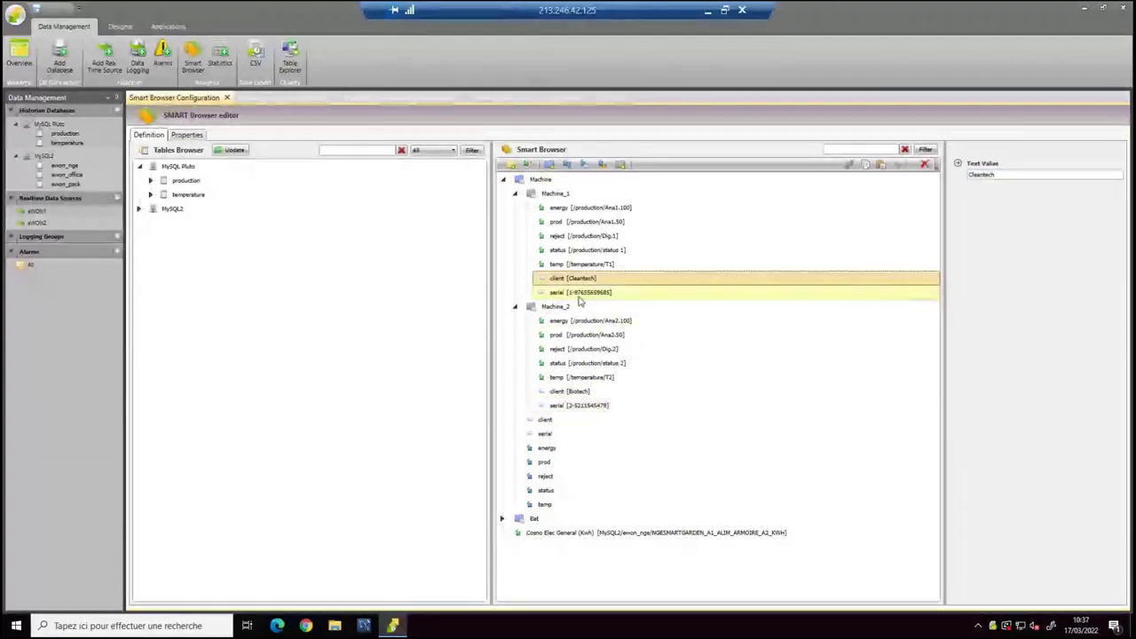
click(580, 406)
click(576, 393)
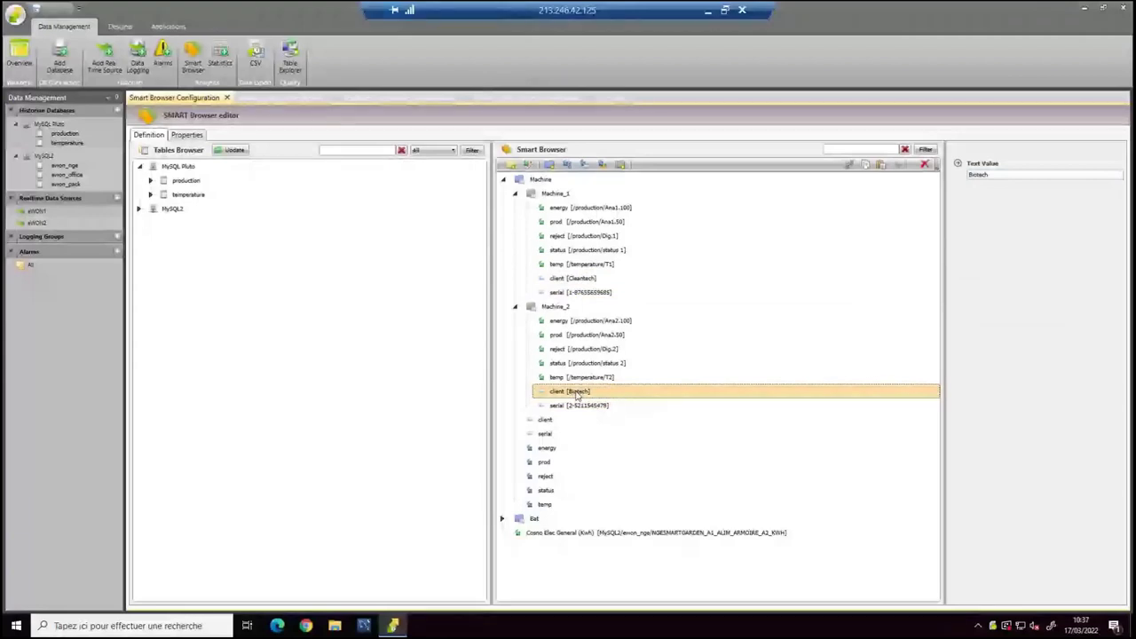
click(575, 406)
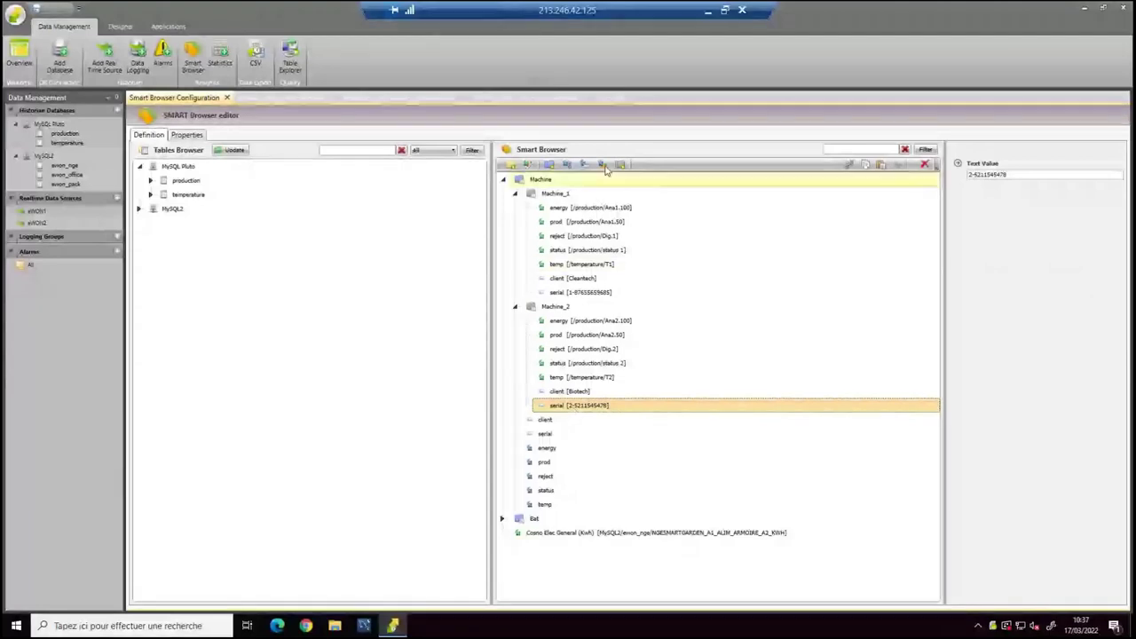
Add a new numeric tag named surface to the Bat folder.
click(535, 519)
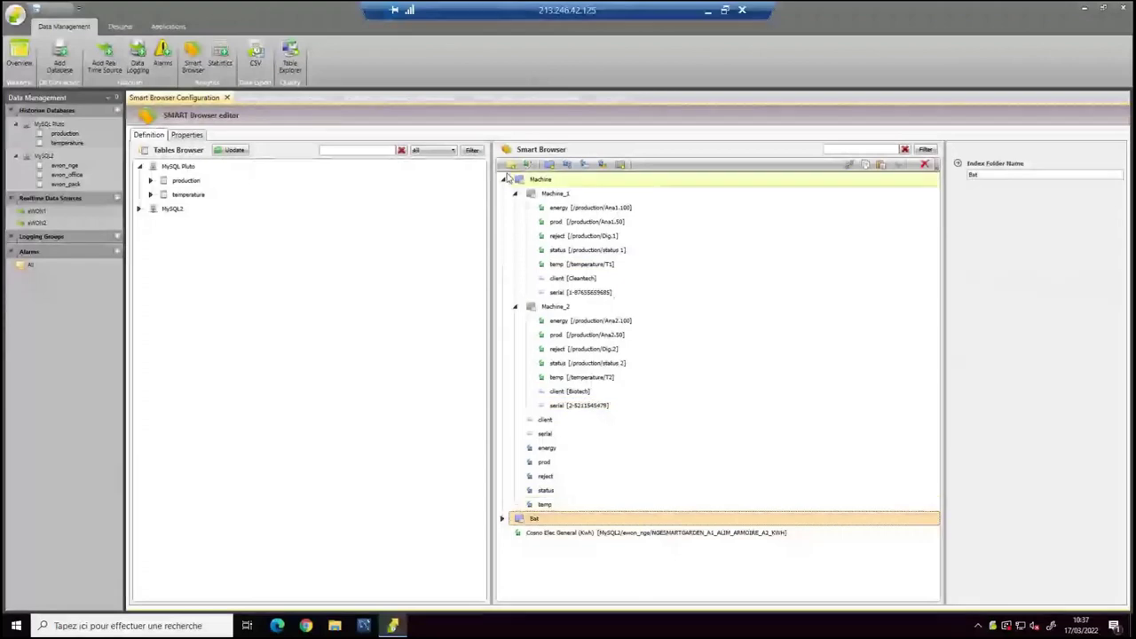
click(504, 179)
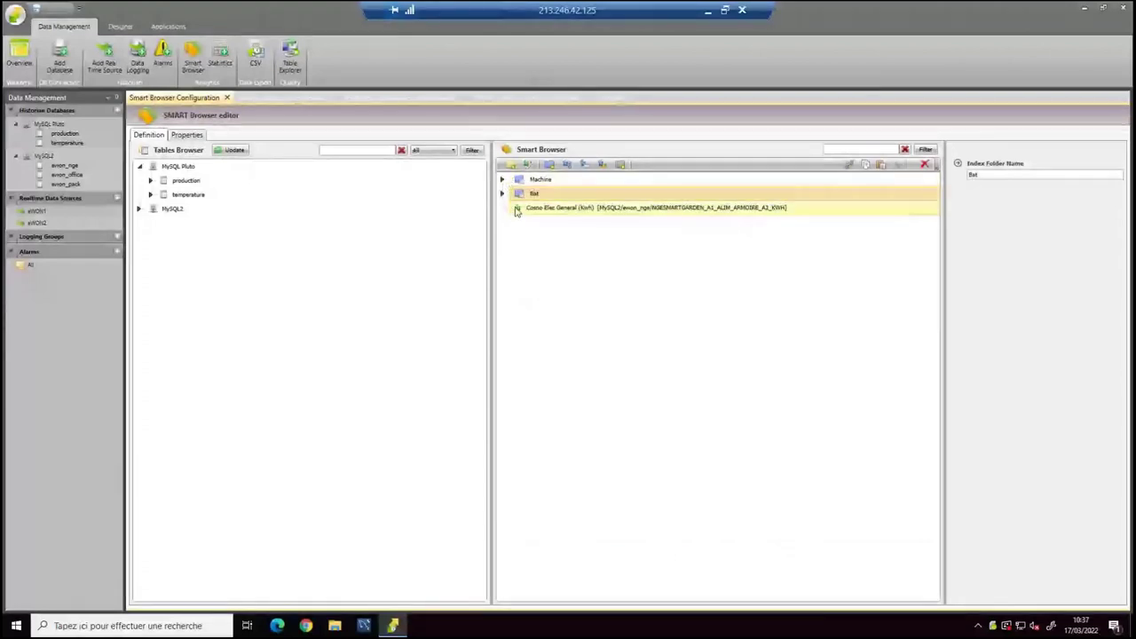
click(503, 194)
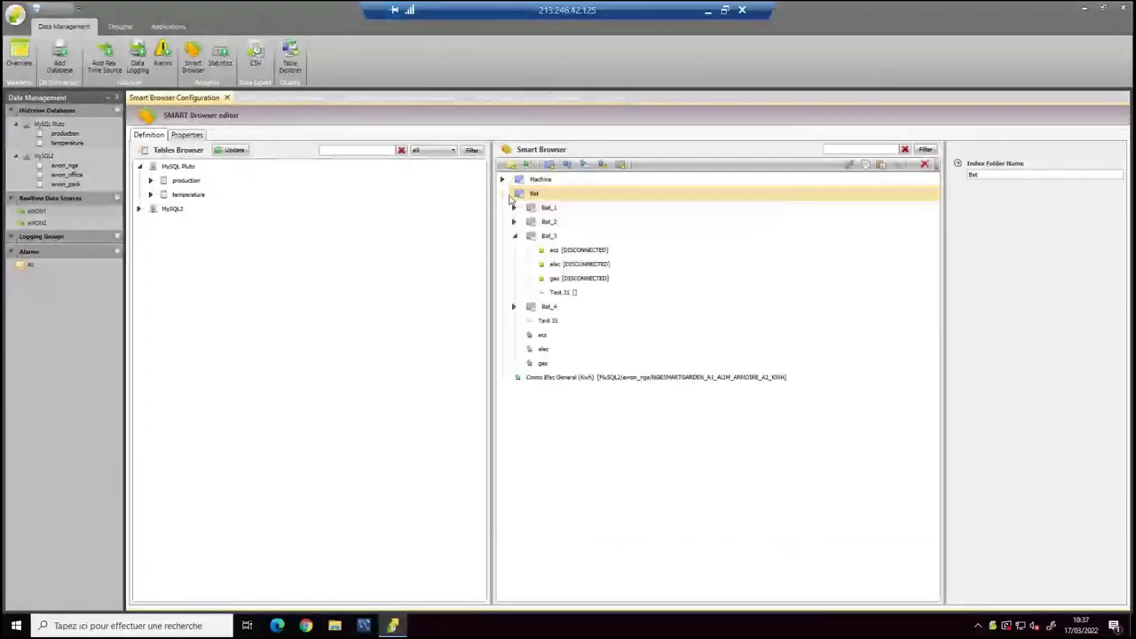
click(602, 164)
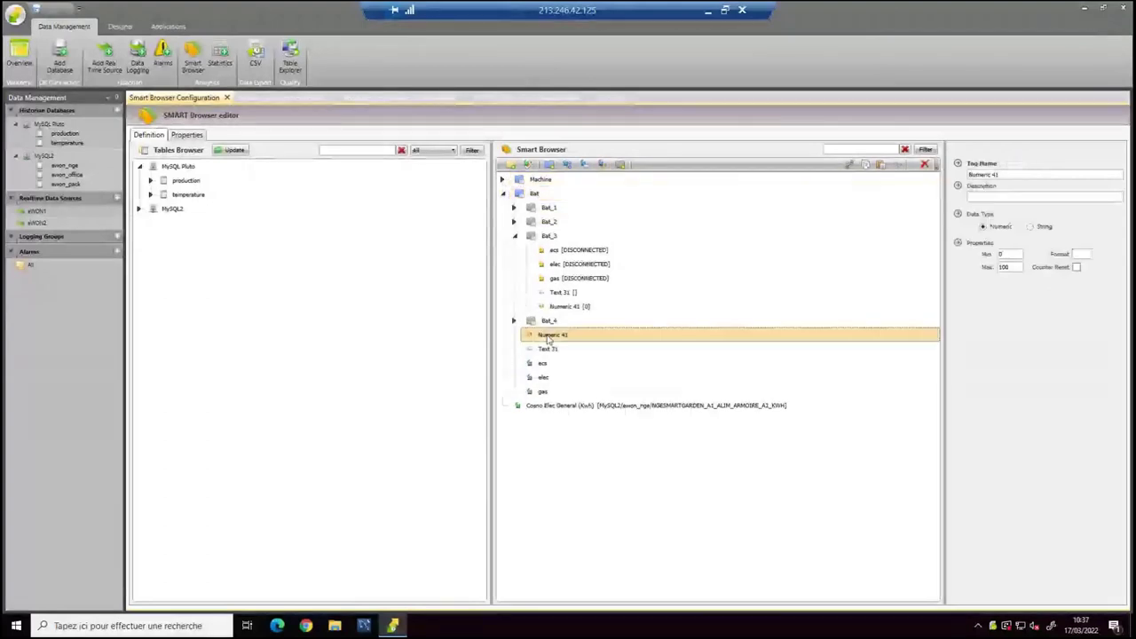
text(su)
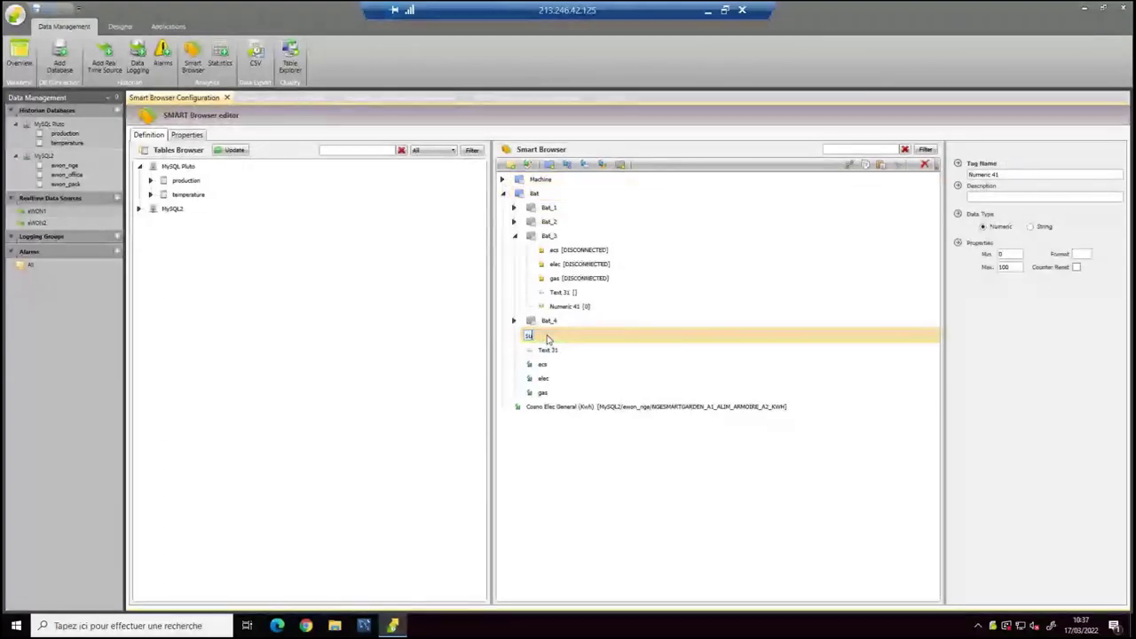
text(rface)
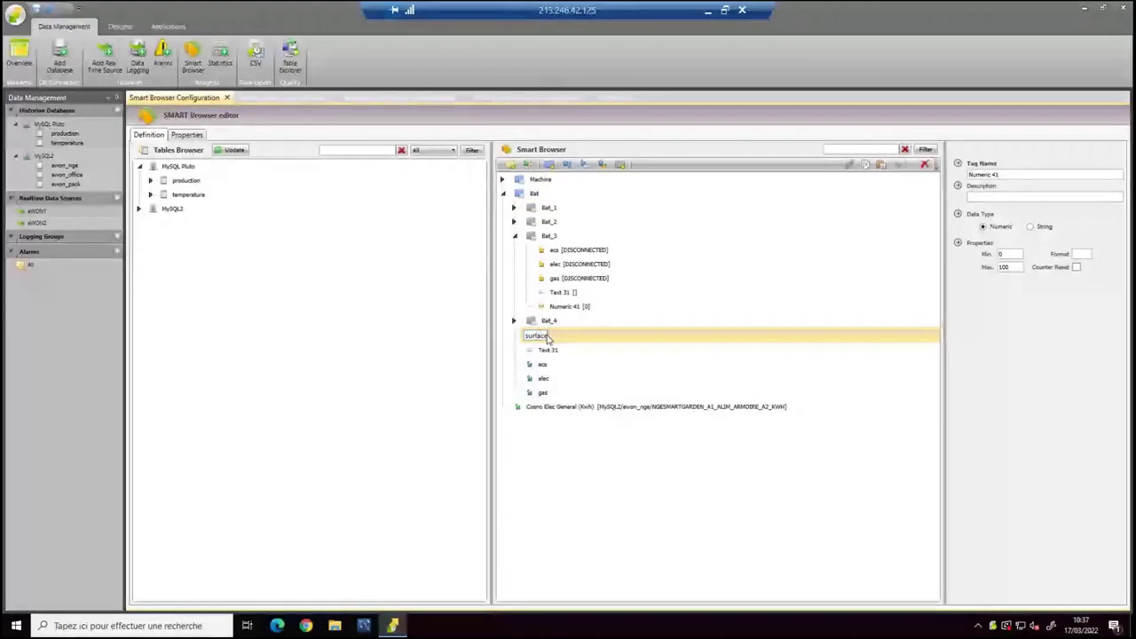
key(Return)
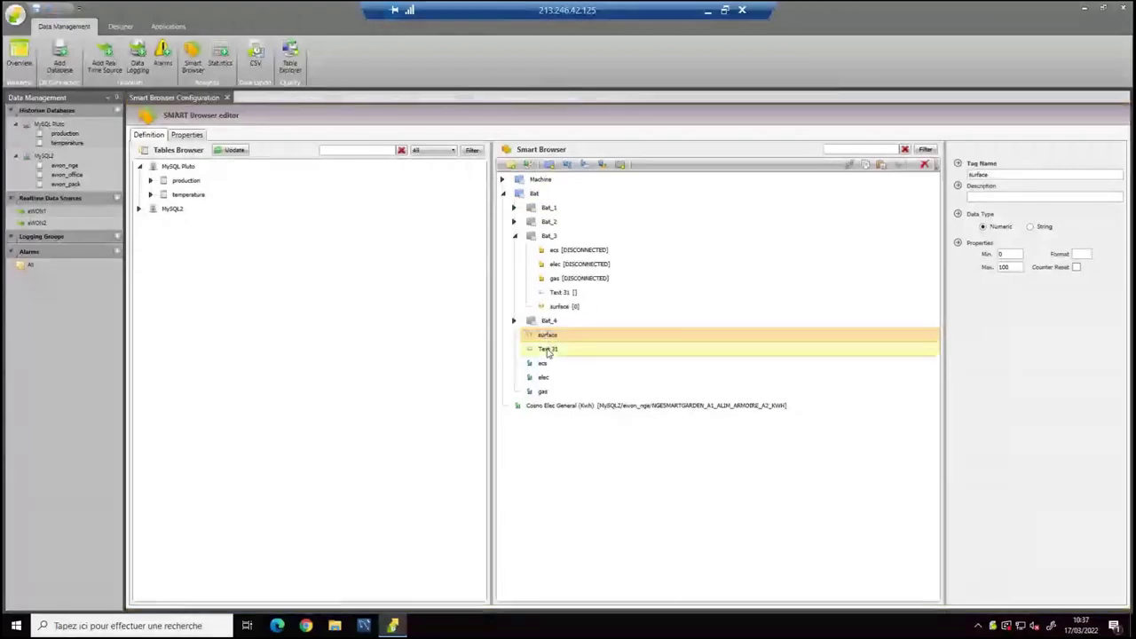
Rename the Text 31 tag to adresse and expand Bat_1.
click(543, 351)
text(e)
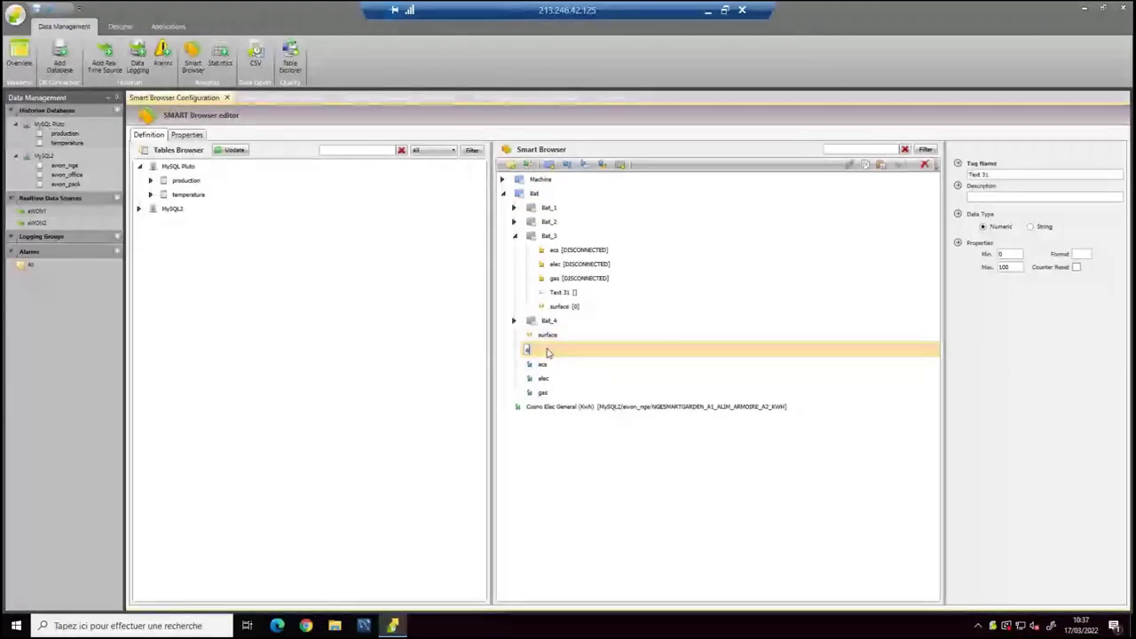
text(dresse)
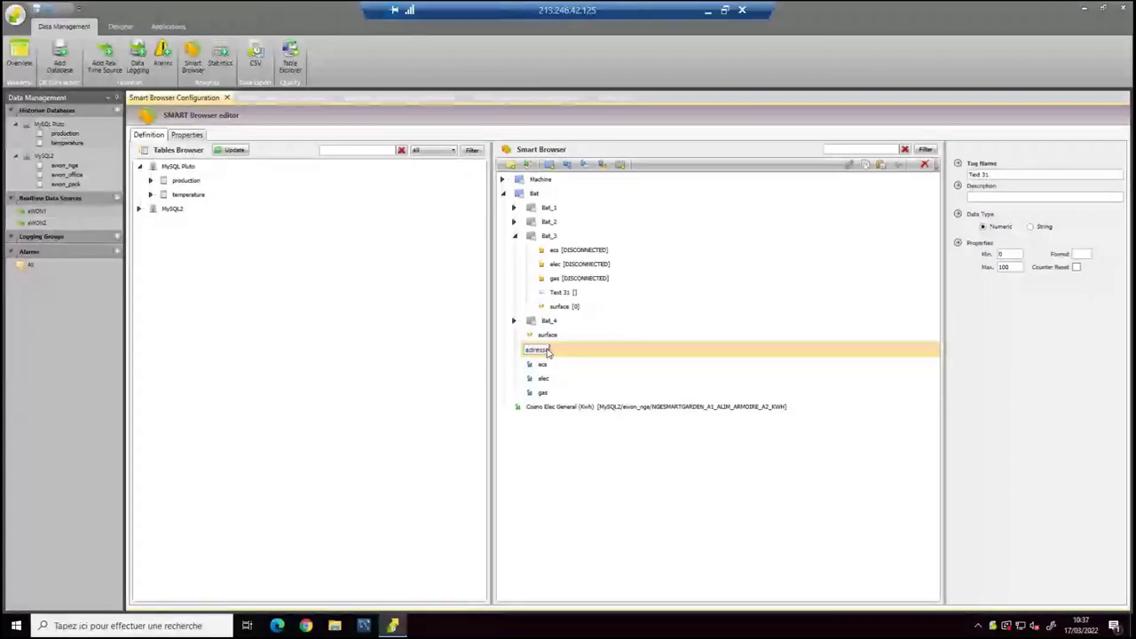
key(Return)
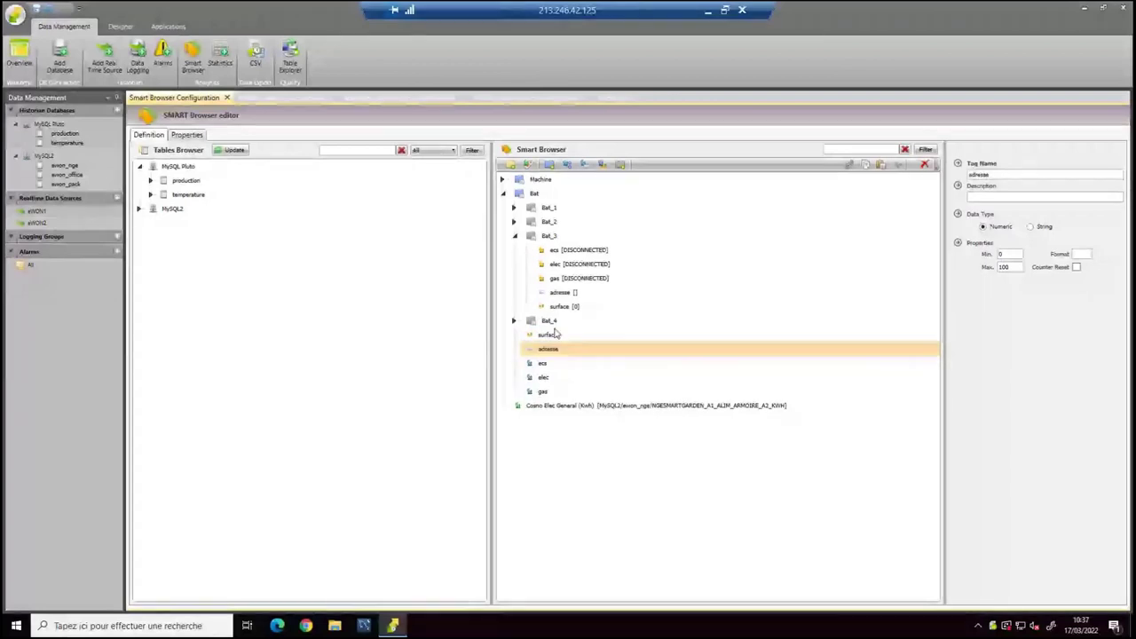
double_click(533, 209)
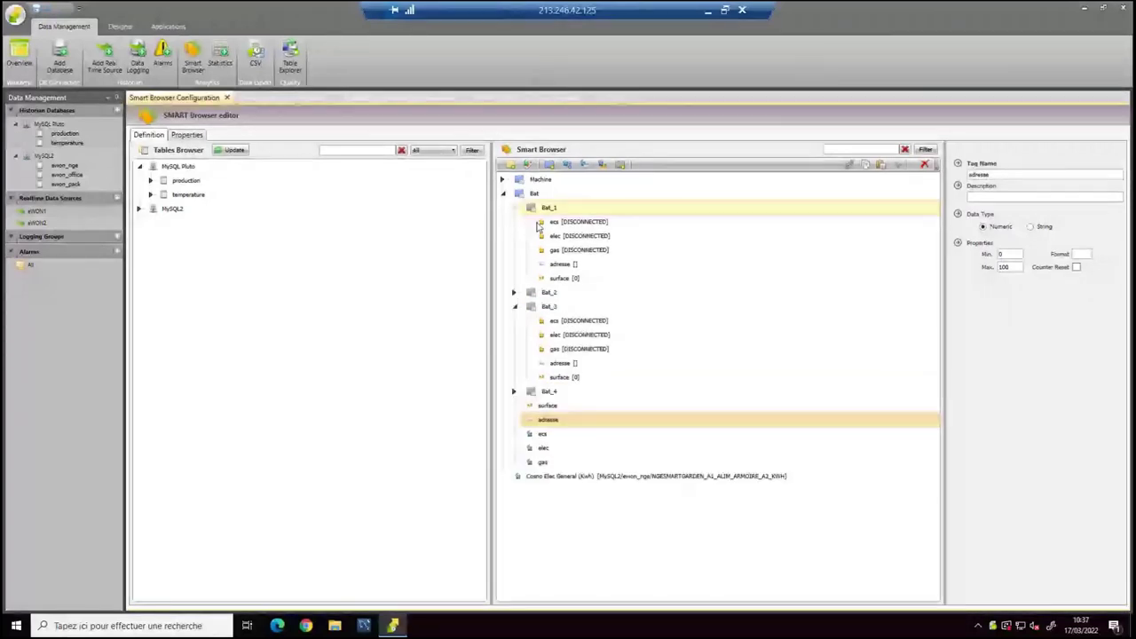
click(540, 223)
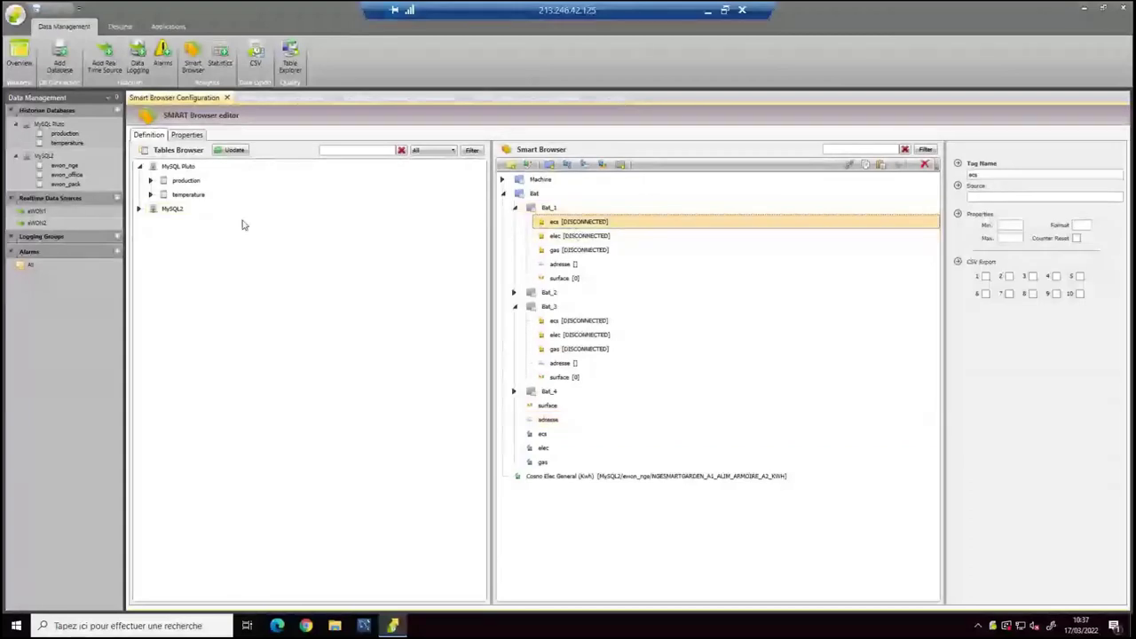
Link Bat_1's elec, ecs and gas to ALIM_ARMOIRE_A2_KWH, GEN_ARMOIRE_KWH and GEN_EXTERIEUR_KWH.
click(139, 209)
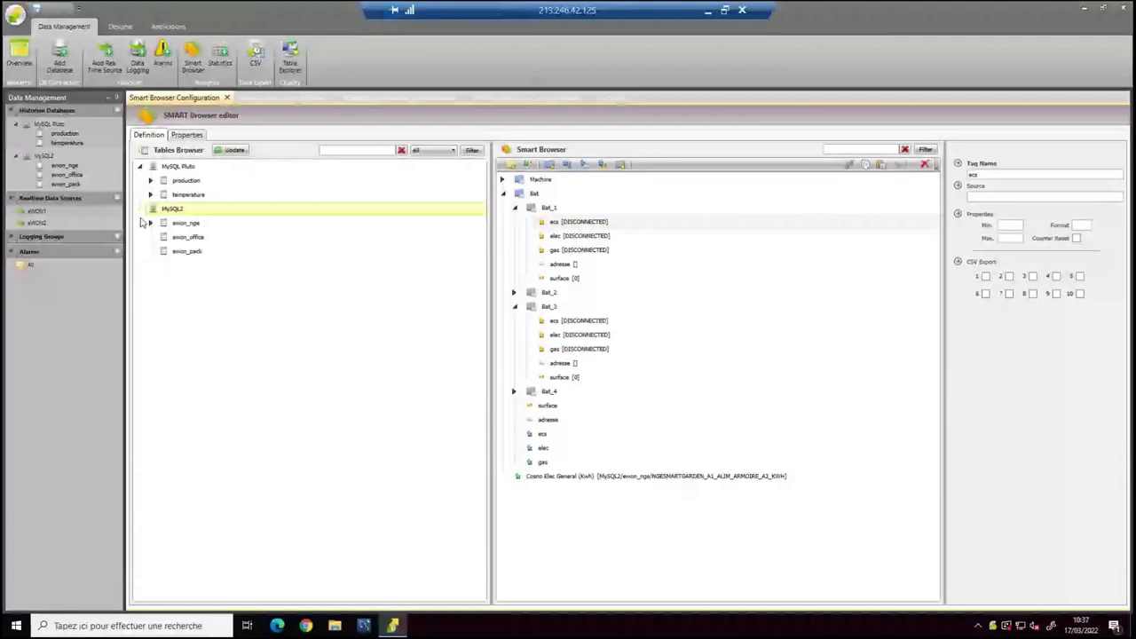
click(142, 223)
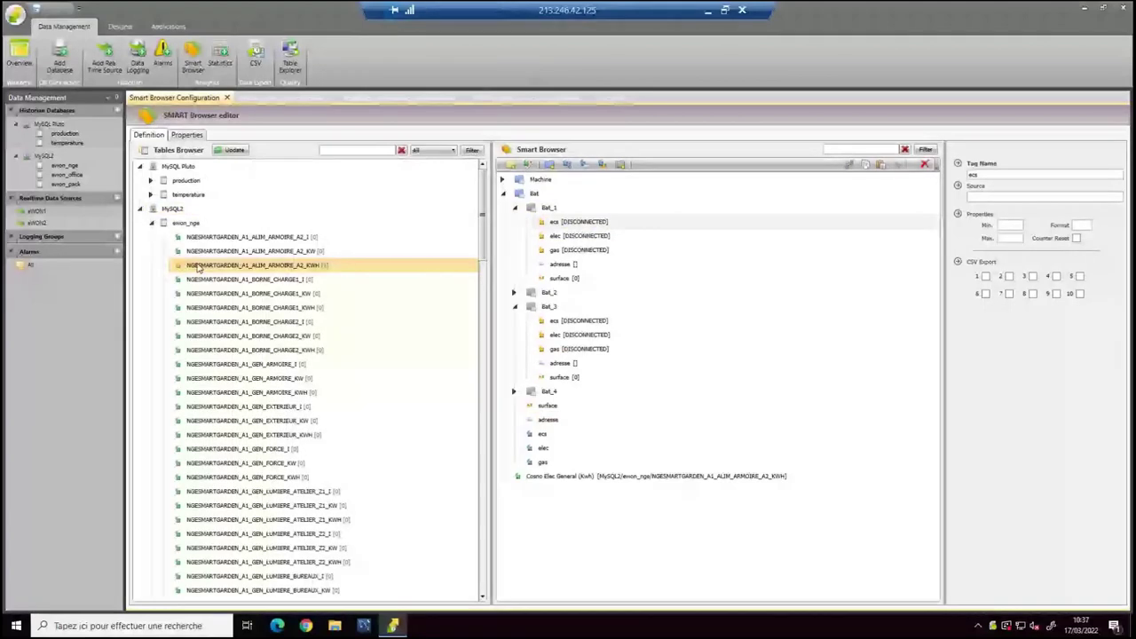
drag(199, 269, 564, 241)
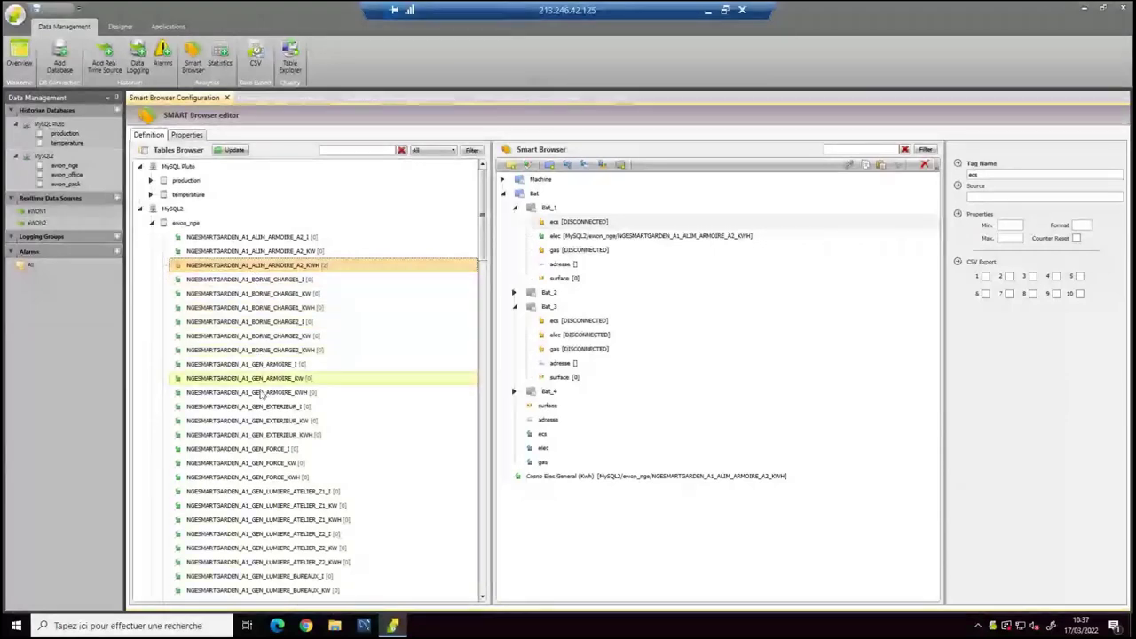
drag(261, 394, 579, 222)
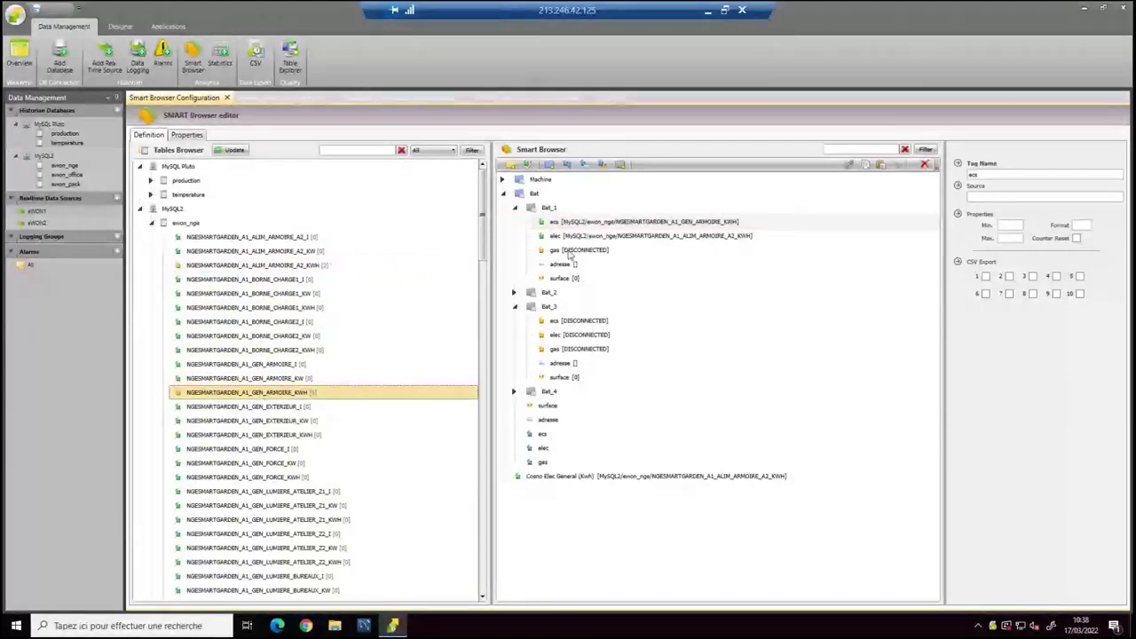
drag(278, 441, 560, 252)
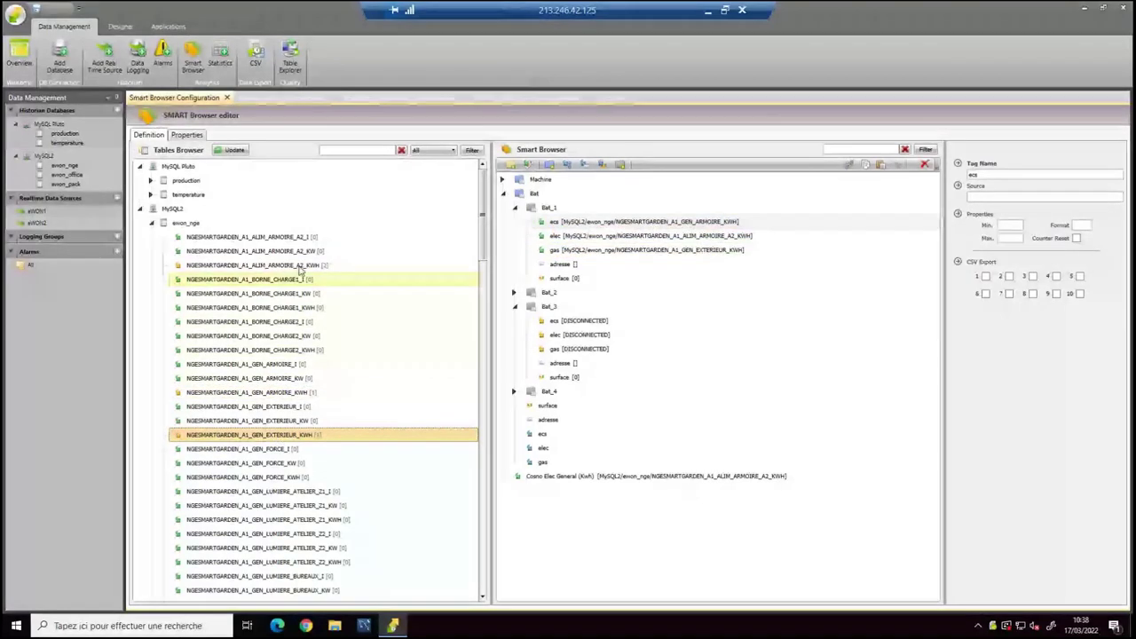
Enter the building's street address in Bat_1's adresse tag and set surface to 2500.
click(515, 307)
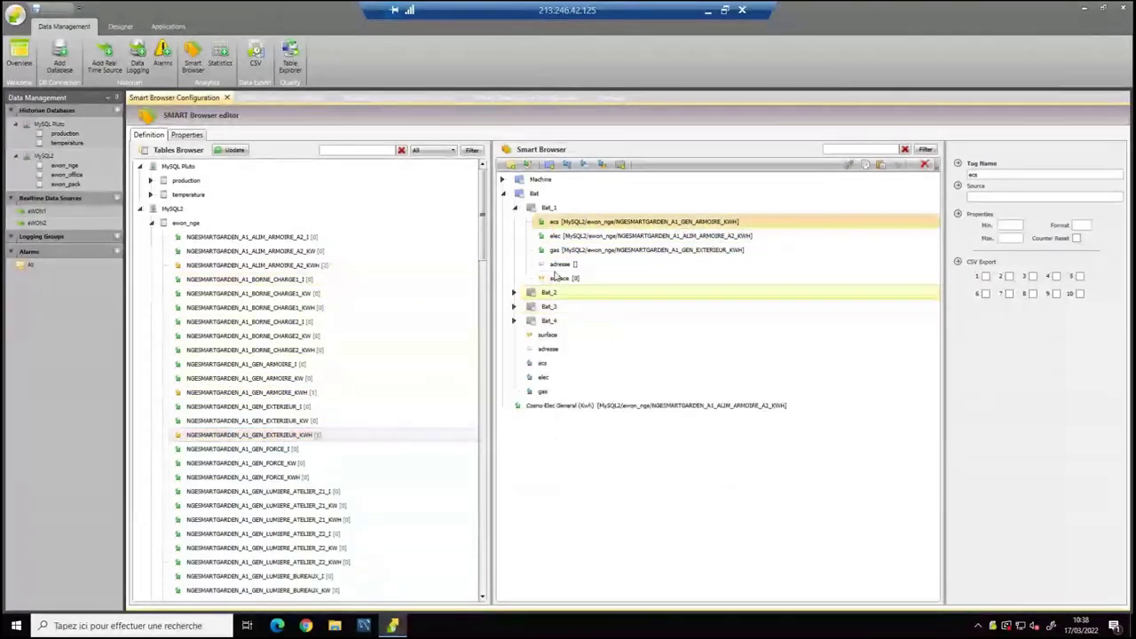
click(561, 265)
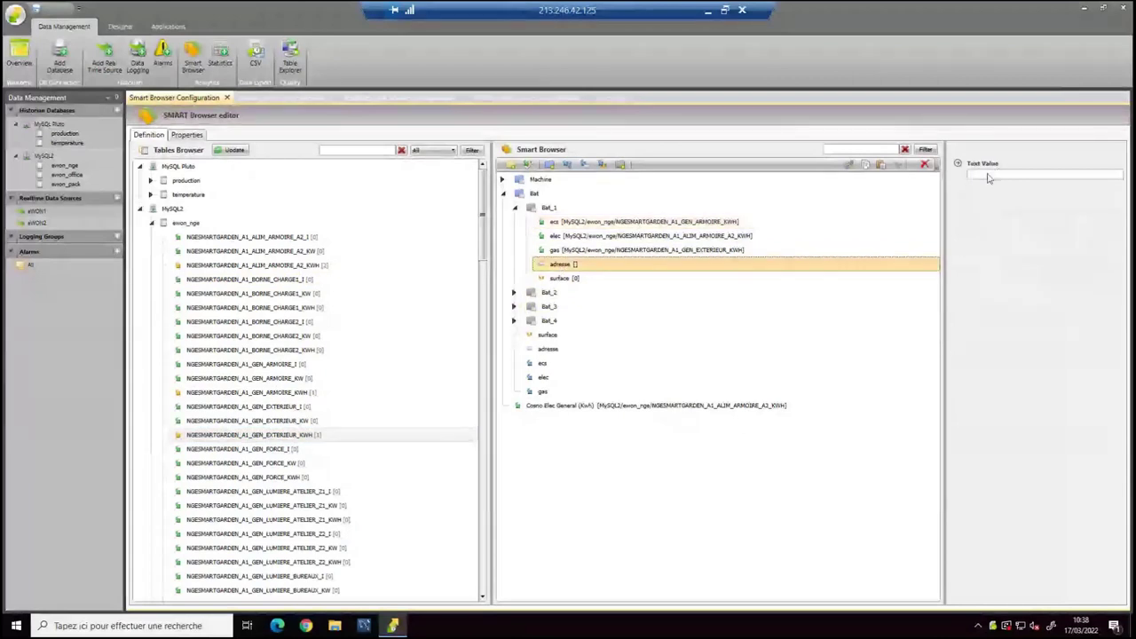
click(990, 178)
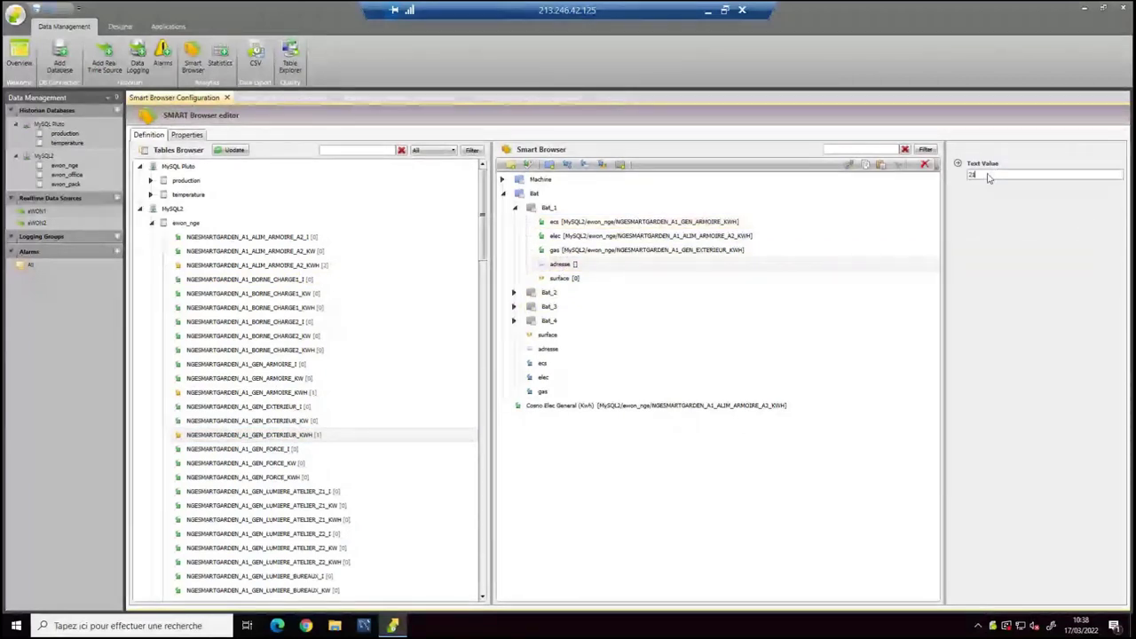
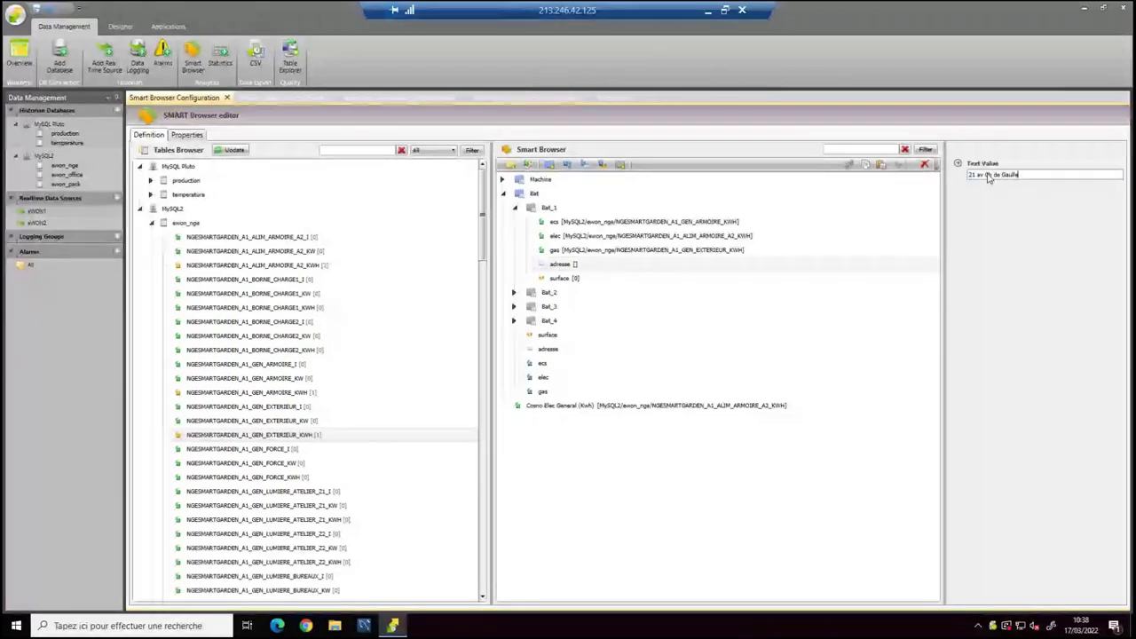
key(Return)
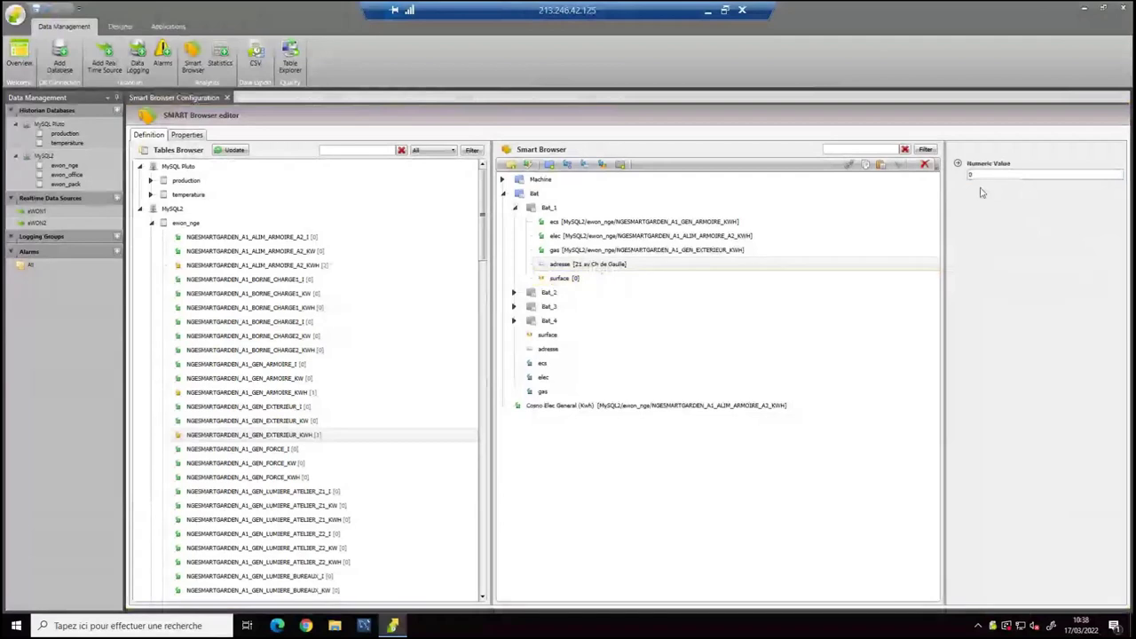
text(2500)
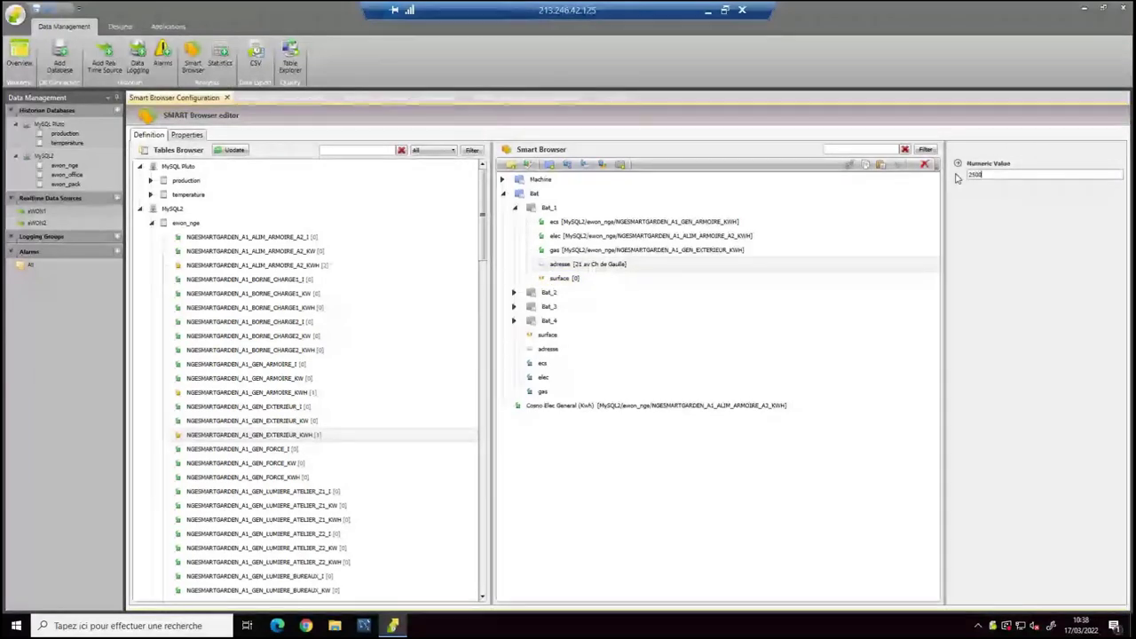
Recheck Bat_1's adresse and ecs tags, then collapse Bat_2, Bat_1 and the Bat group.
click(555, 250)
click(556, 261)
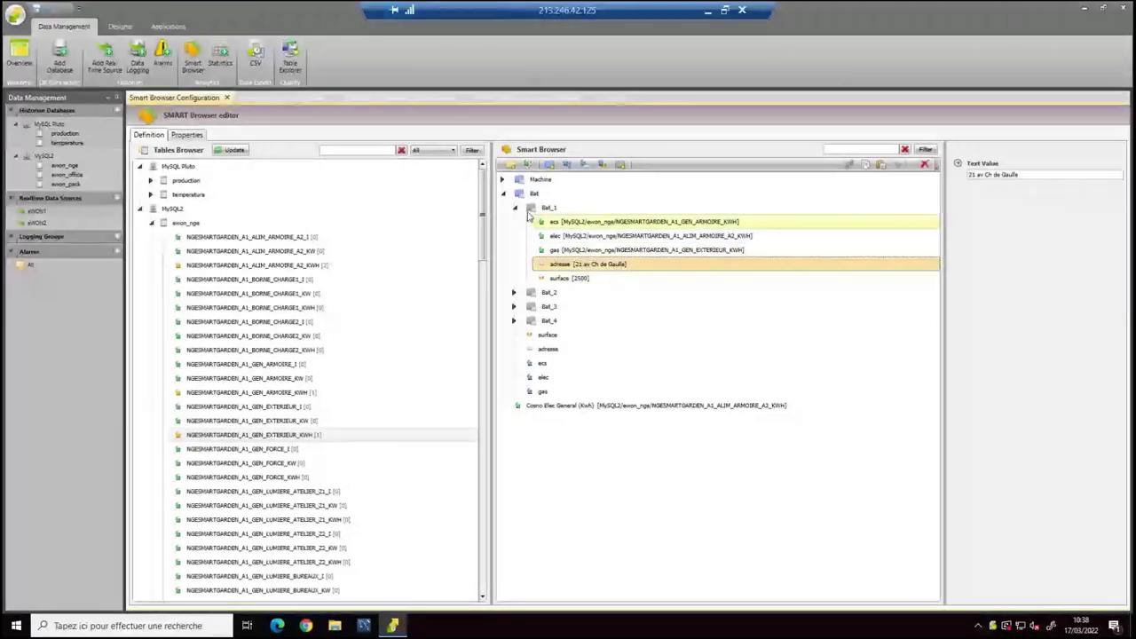
click(535, 221)
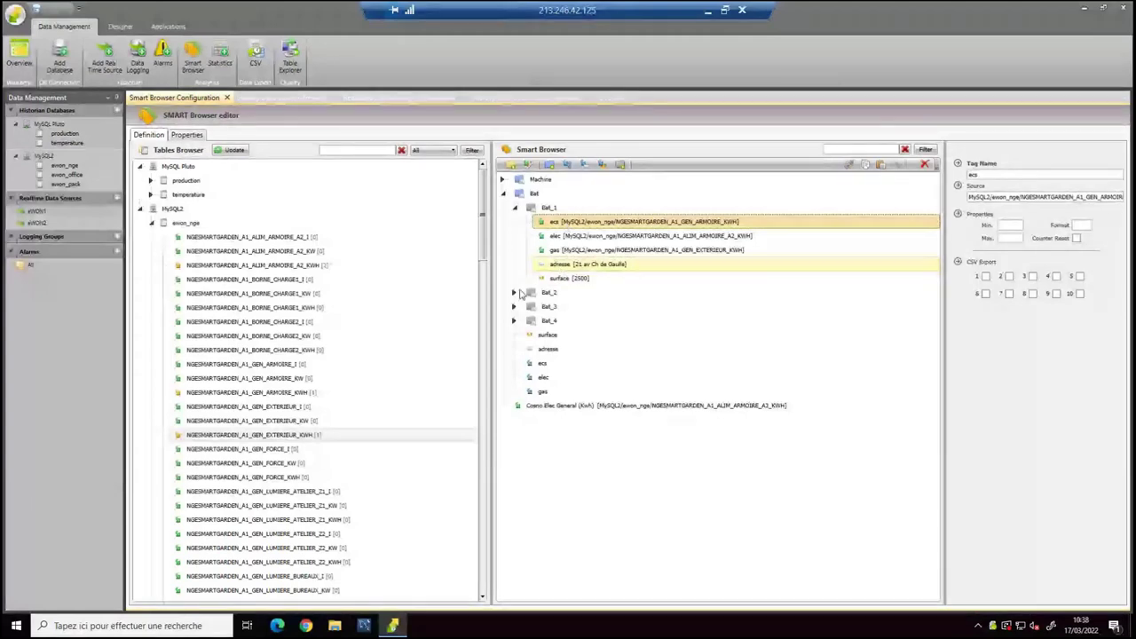
click(515, 293)
click(515, 292)
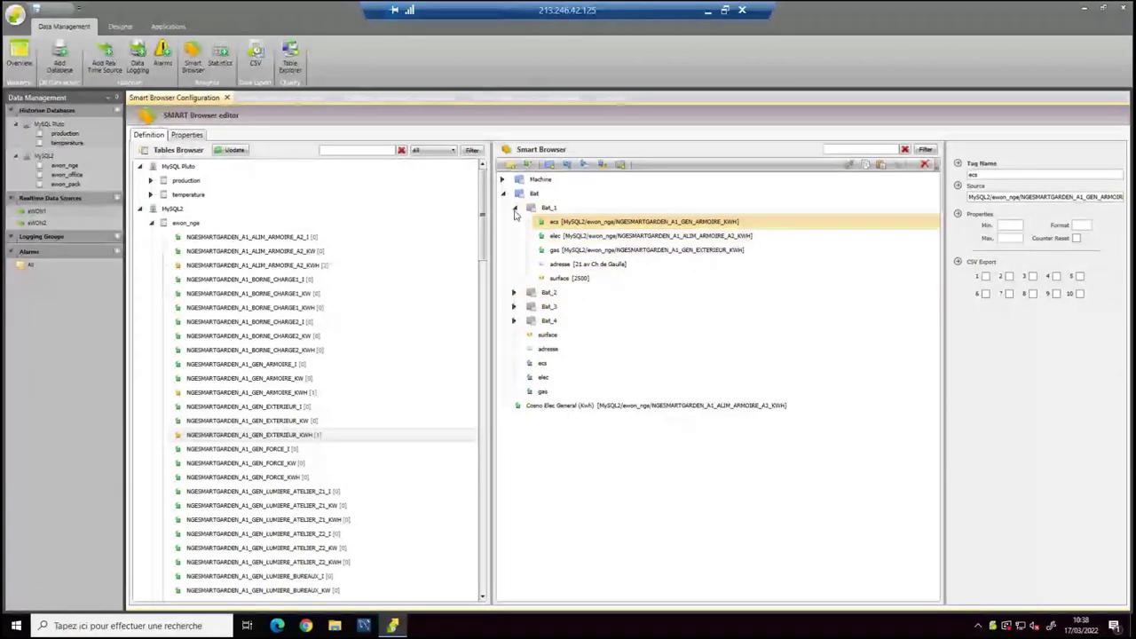
click(515, 208)
click(503, 193)
Duplicate the Machine_1 folder with copy-paste to create Machine_3.
click(503, 179)
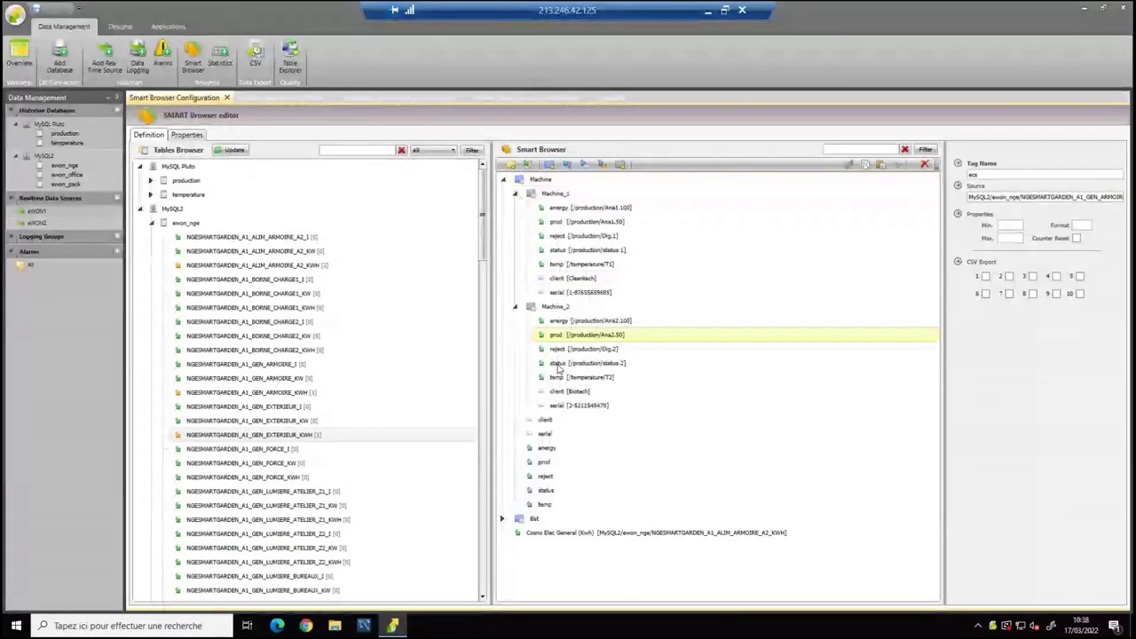
click(555, 306)
click(515, 193)
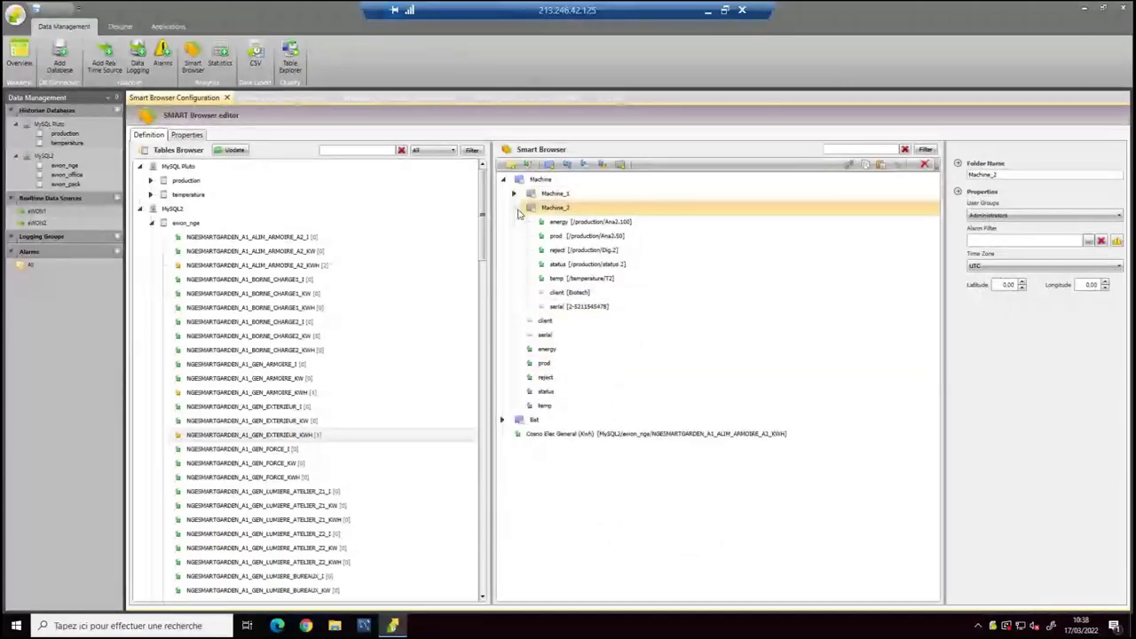
click(515, 208)
click(545, 195)
key(ctrl+c)
key(ctrl+v)
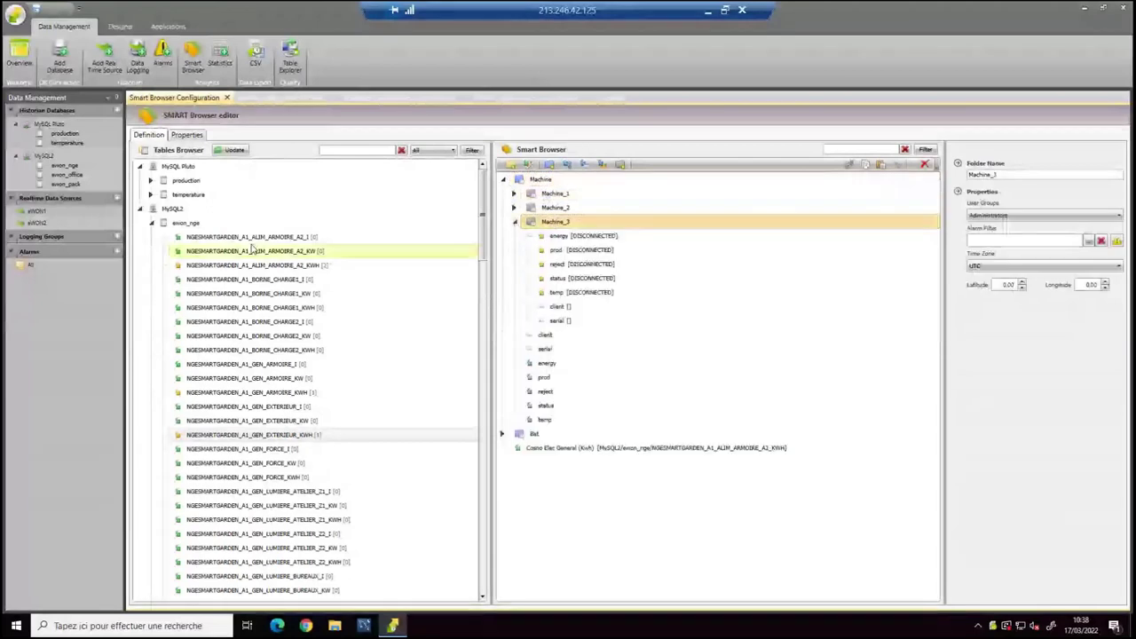
Link Machine_3's energy, prod, reject, status and temp to Ana3.100, Ana3.50, Dig.3, status 3 and T3.
click(139, 209)
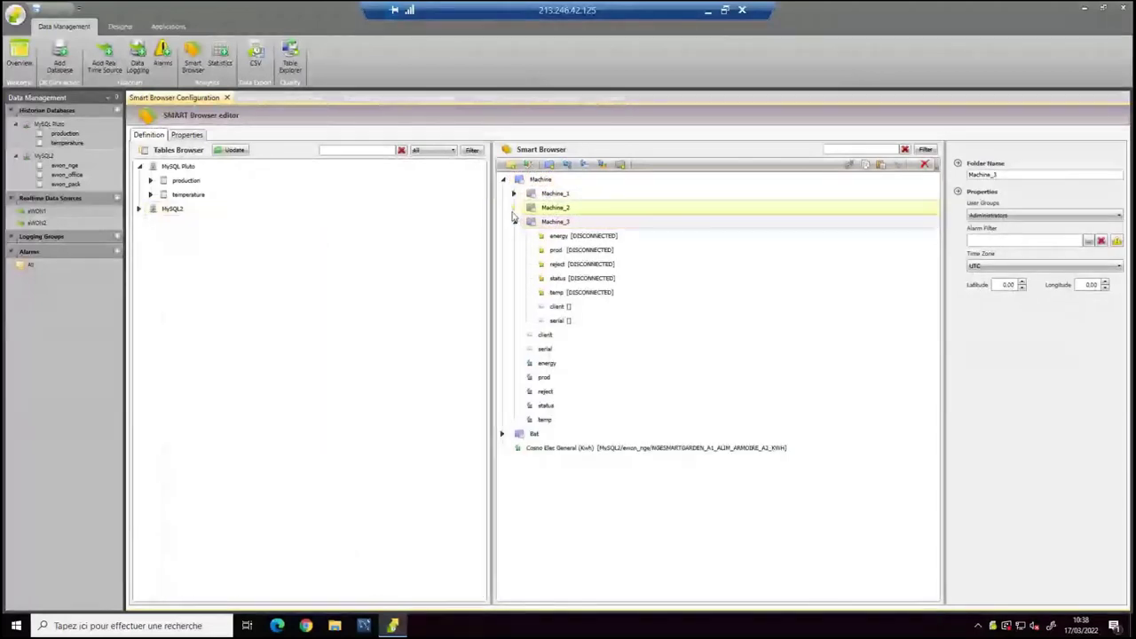
click(515, 207)
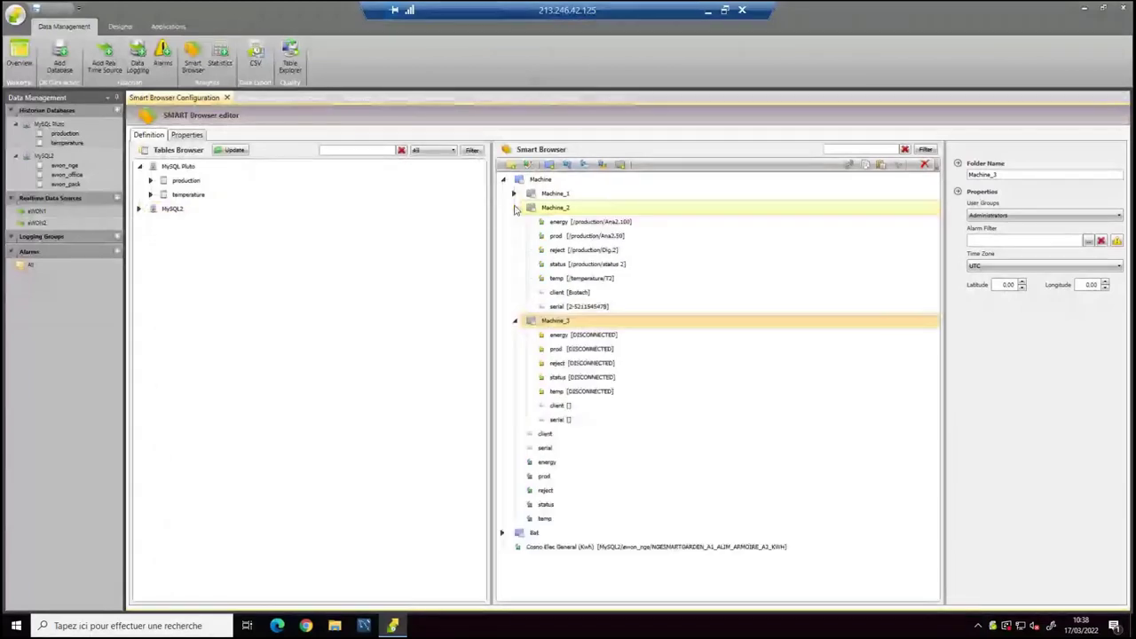
click(153, 182)
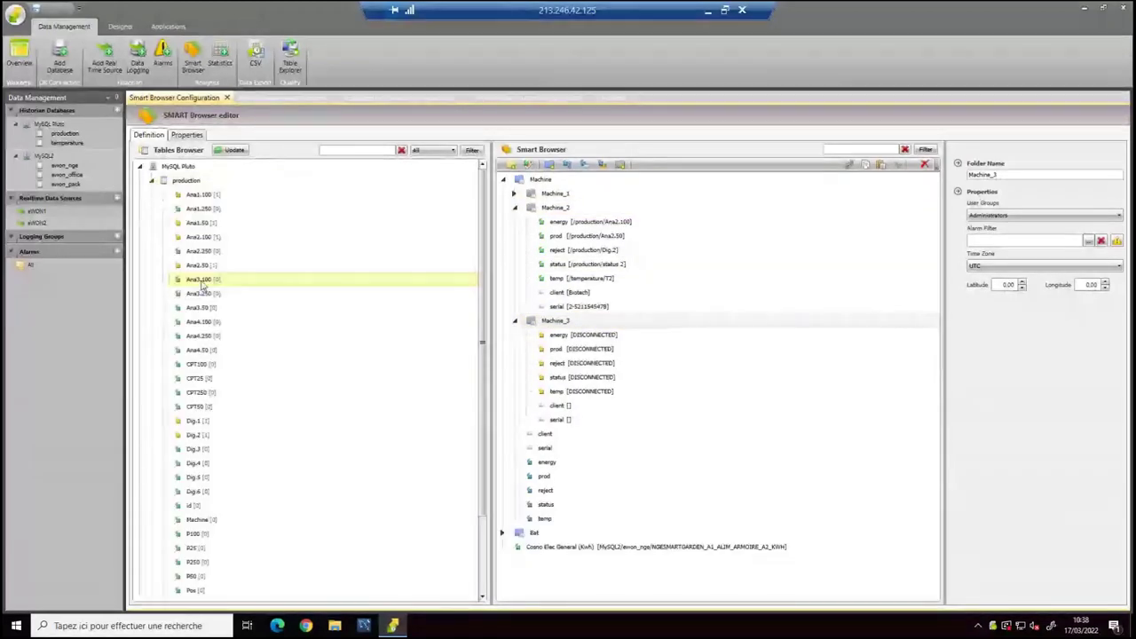
click(203, 281)
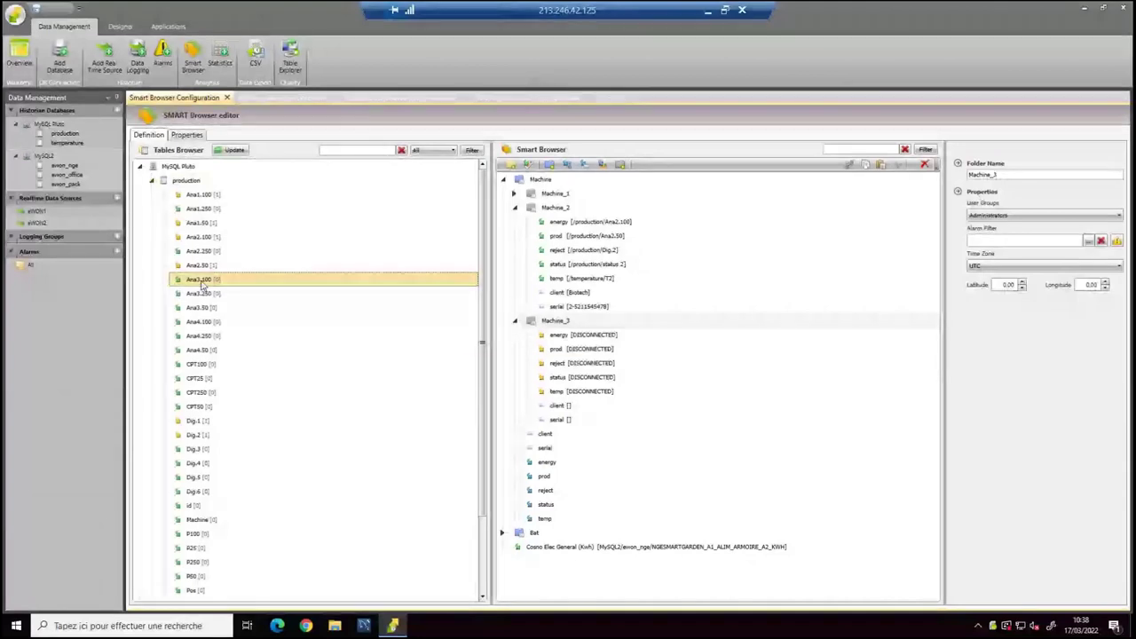
drag(203, 285, 555, 335)
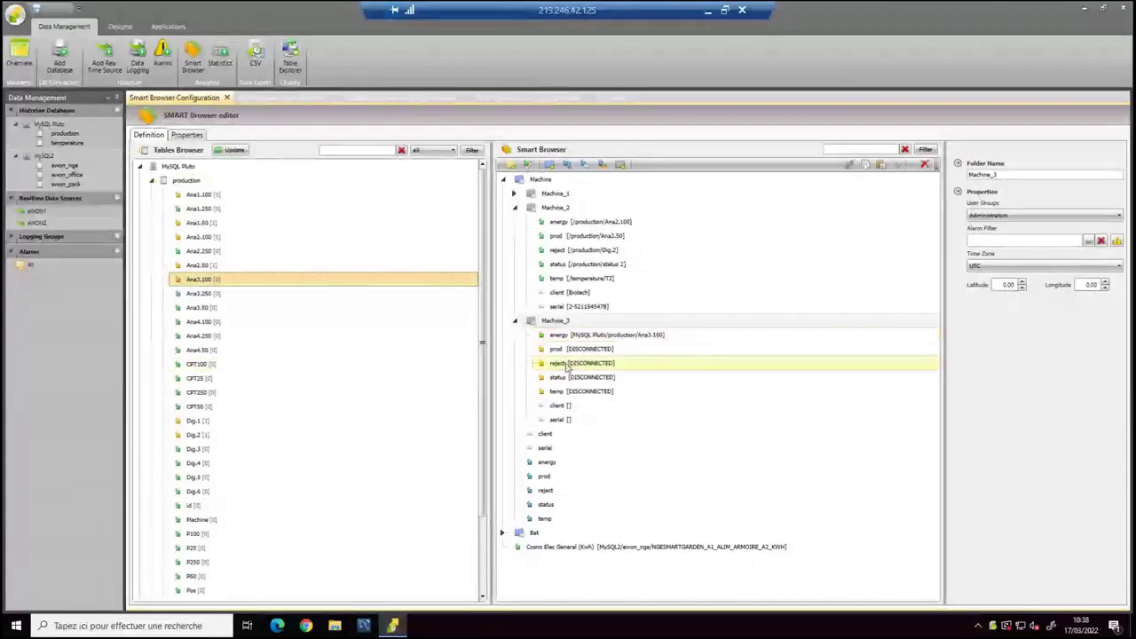
click(199, 307)
drag(199, 307, 573, 352)
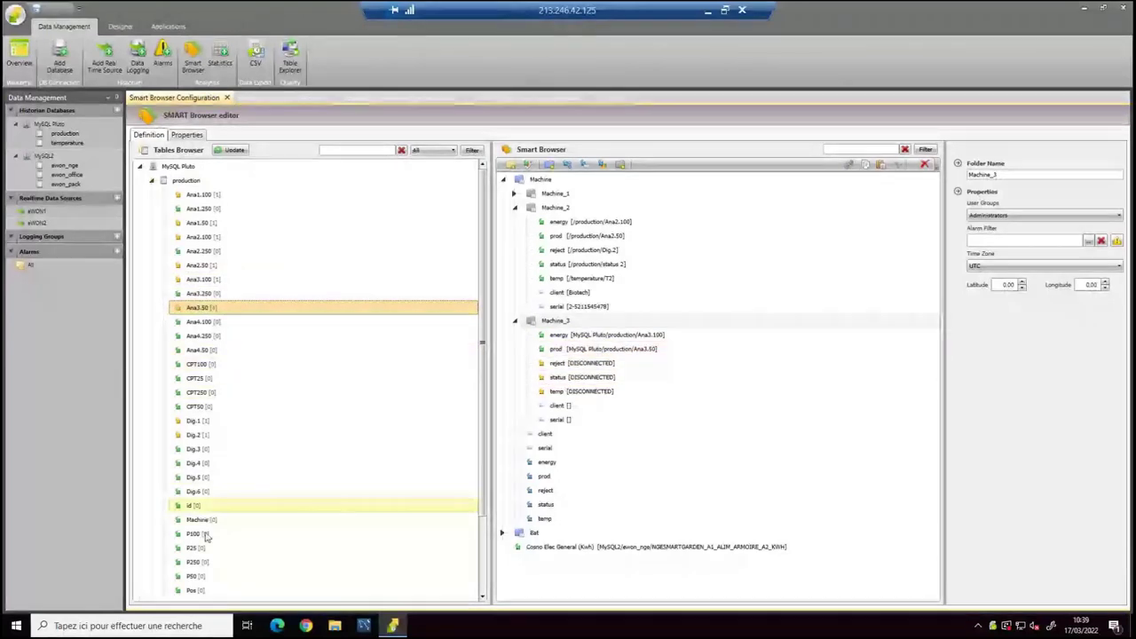
drag(218, 450, 558, 366)
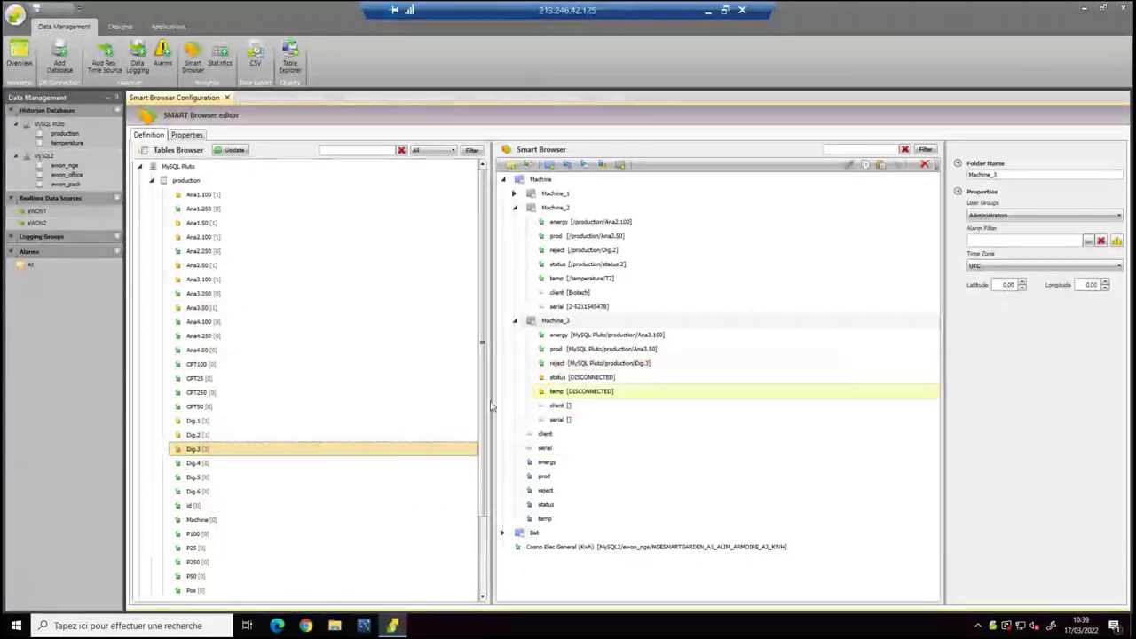
scroll(213, 497, down, 2)
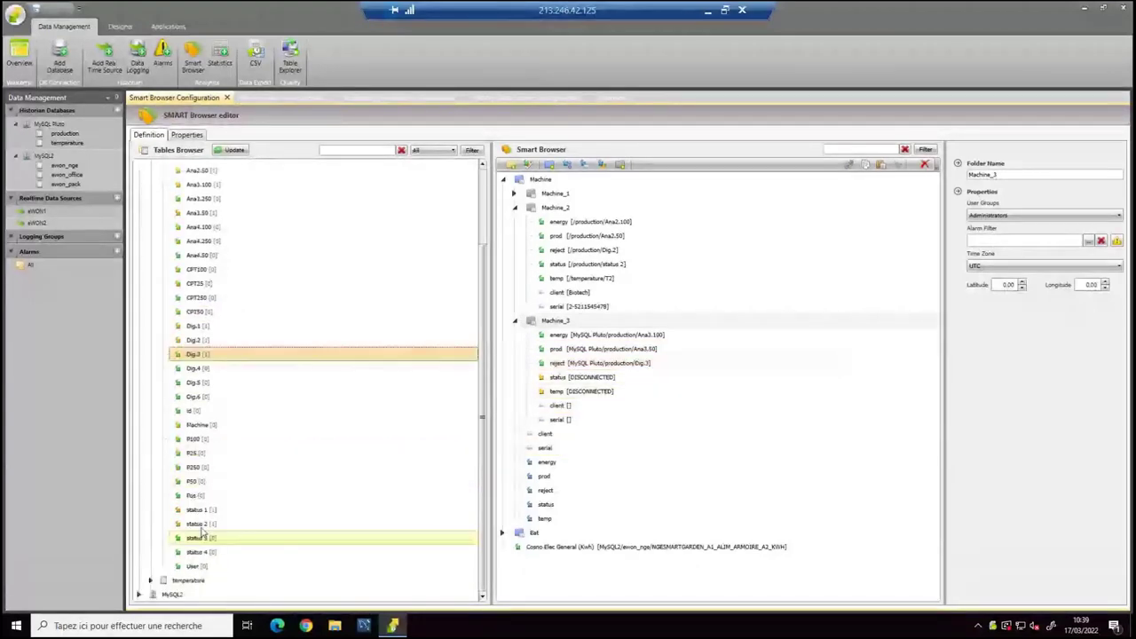
drag(200, 537, 556, 377)
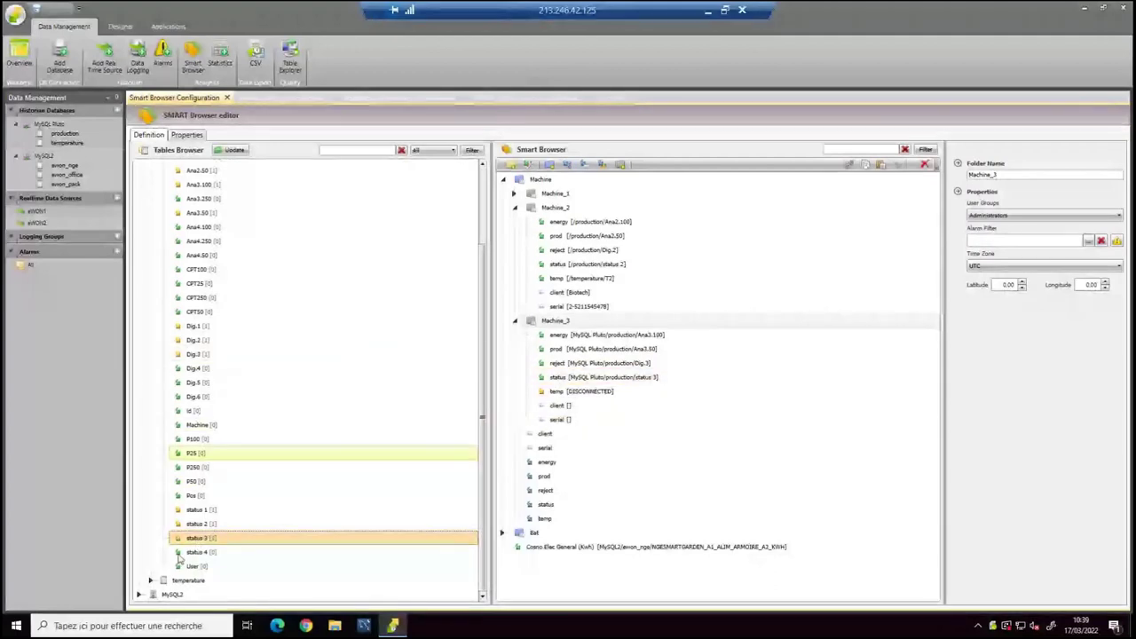
click(151, 580)
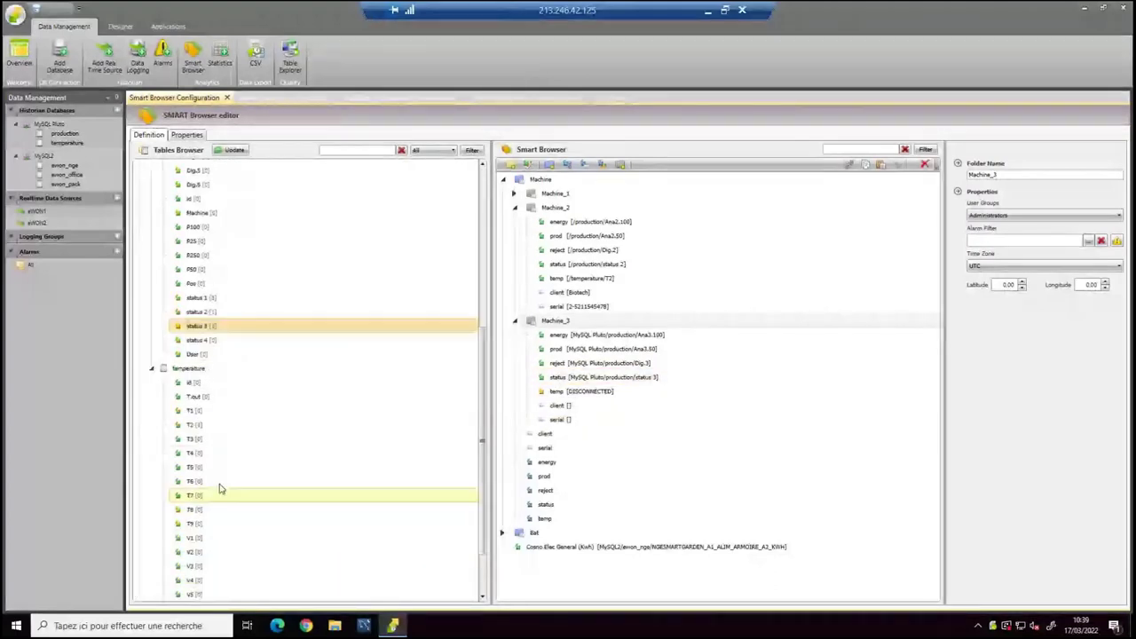
drag(193, 438, 545, 396)
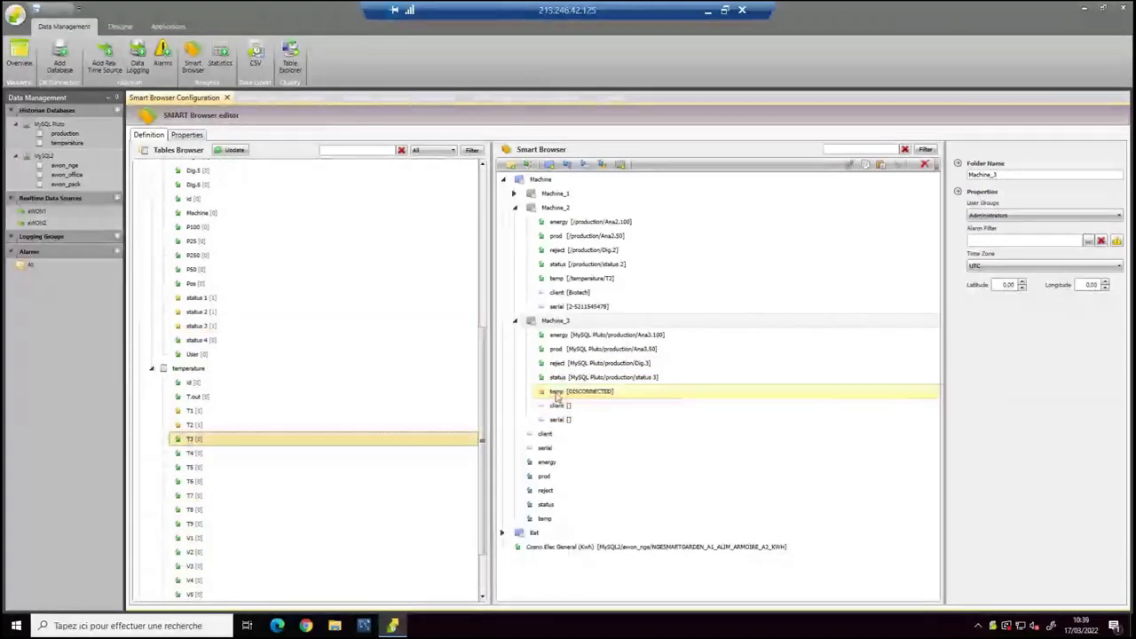
click(565, 408)
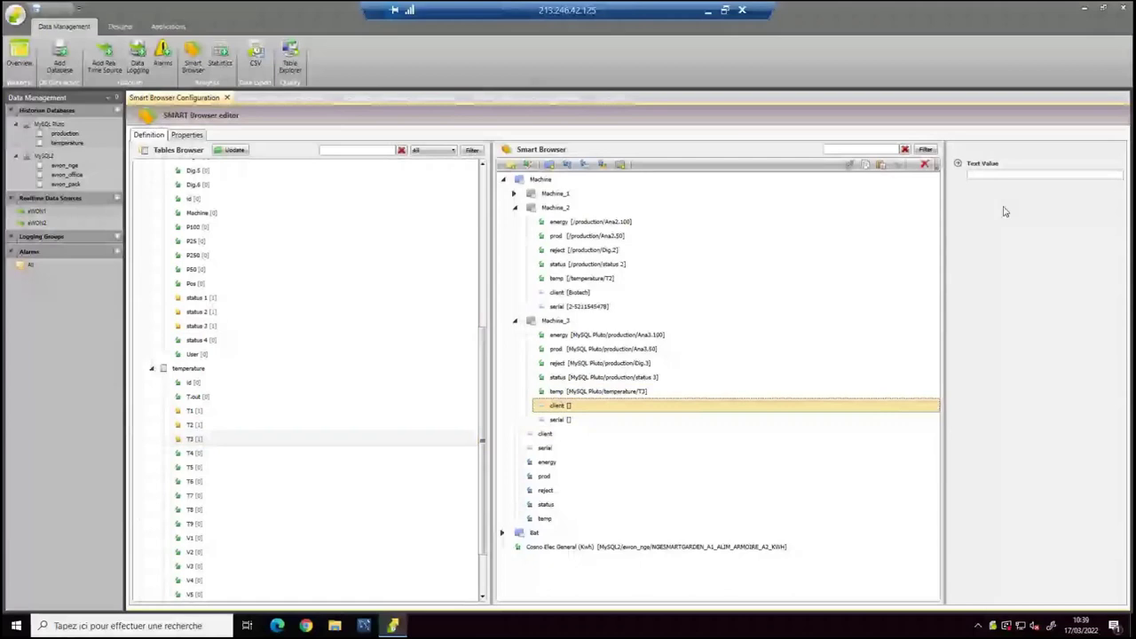
click(997, 176)
text(Ab)
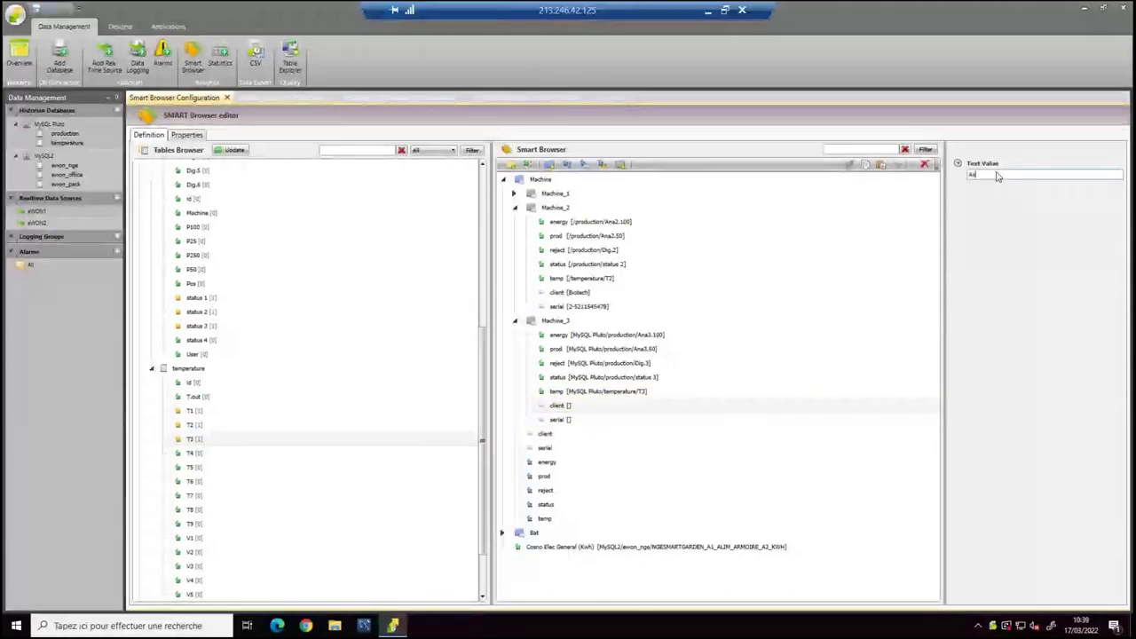
text(rcon)
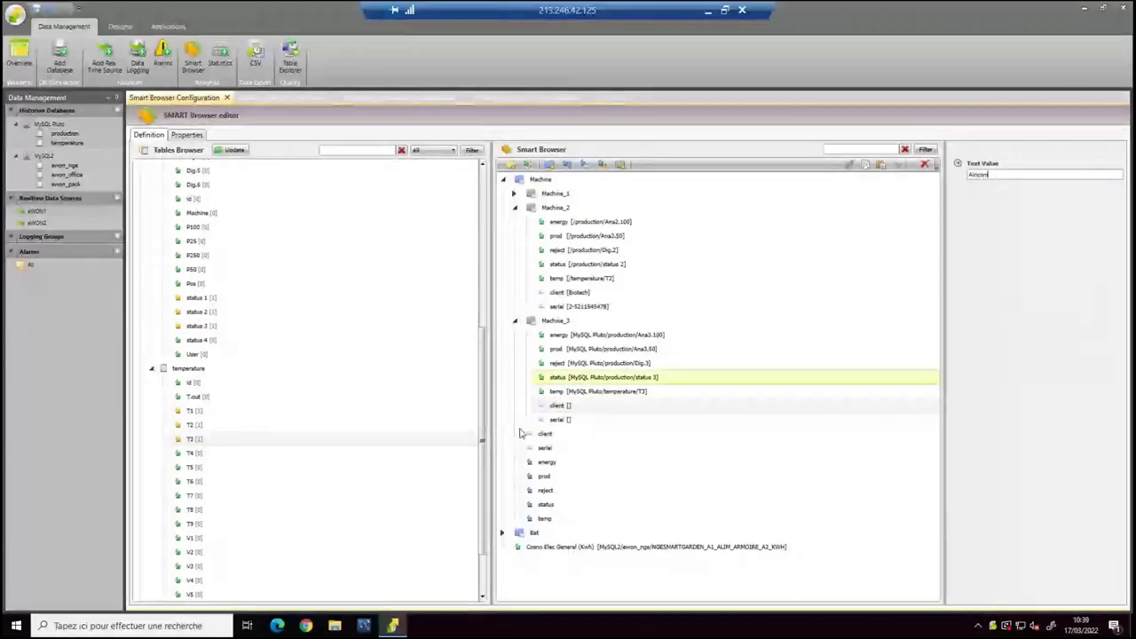
click(559, 420)
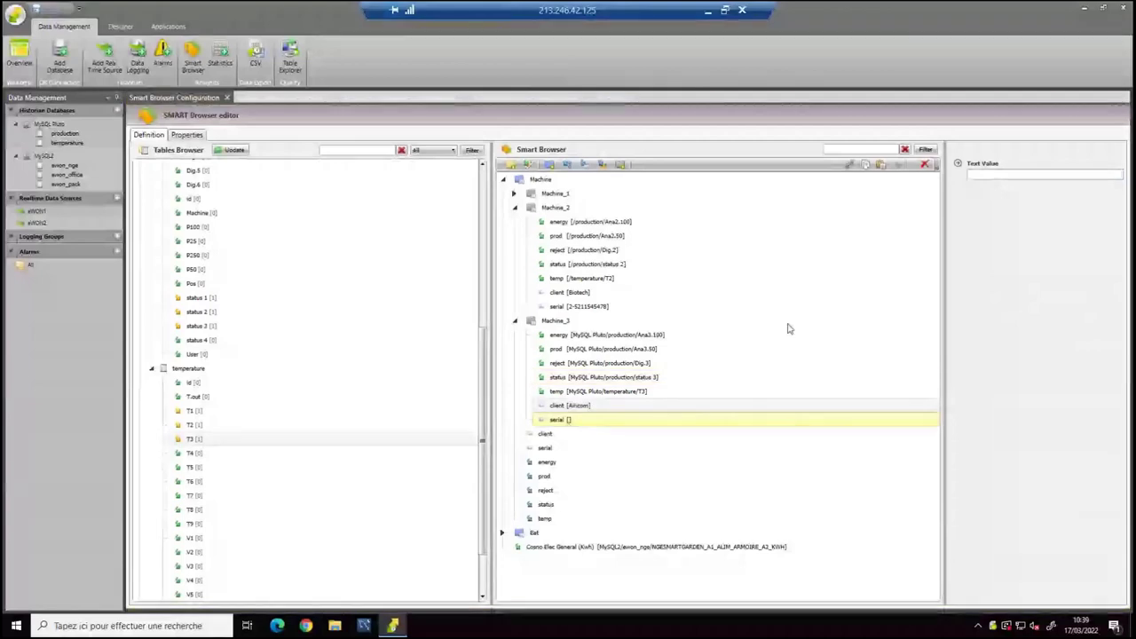
click(983, 177)
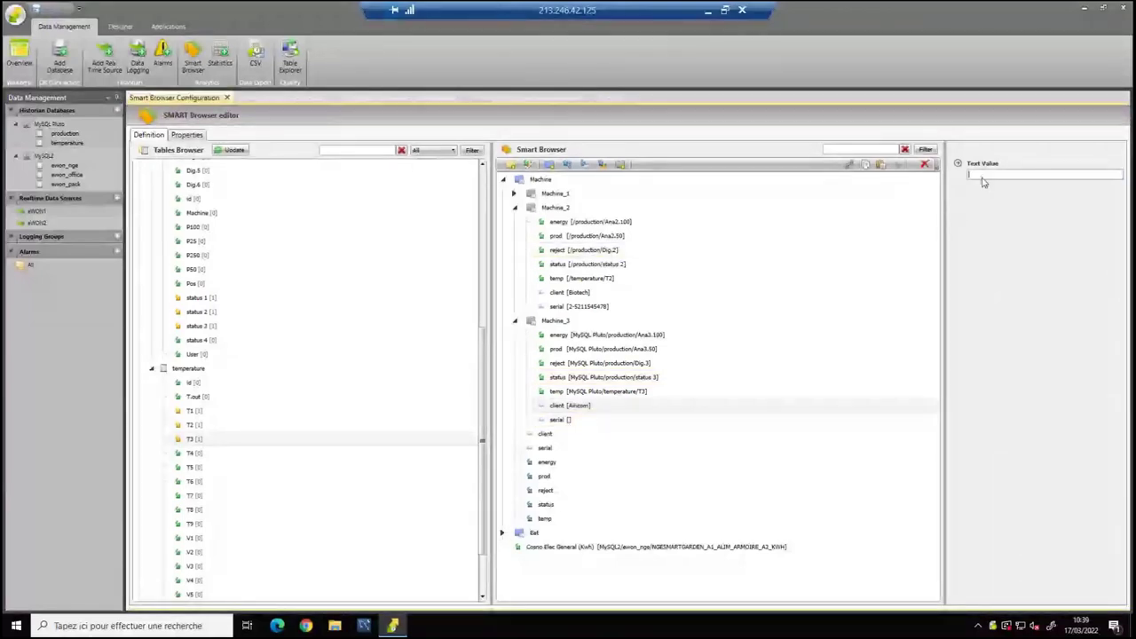
text(3-4562561525)
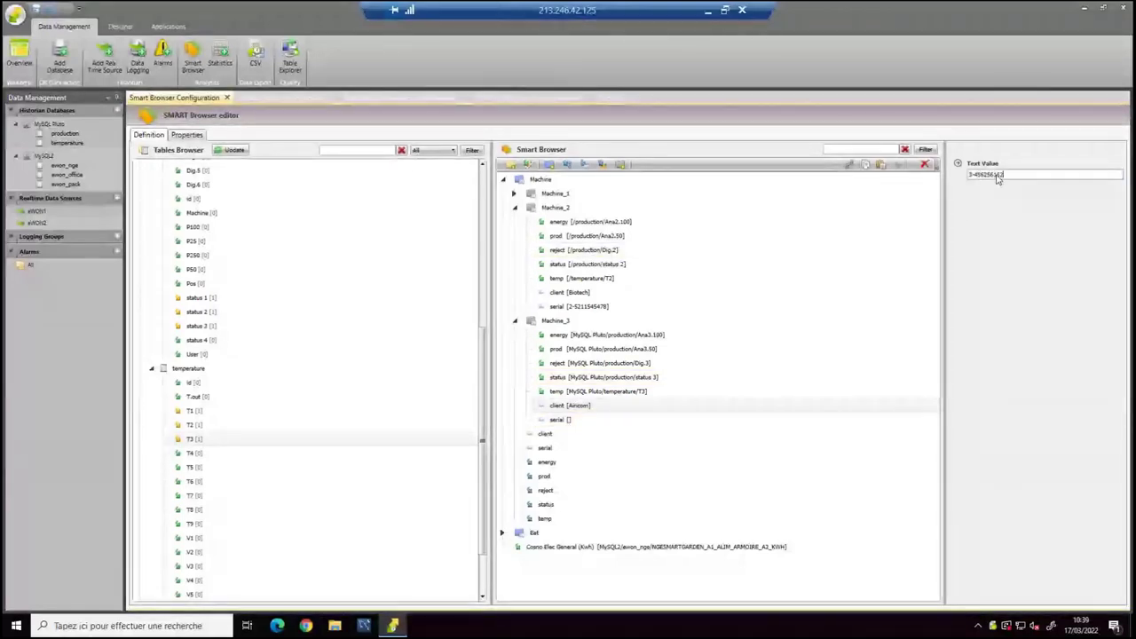
Collapse Machine_2 and re-expand Machine_3 to review its tags.
click(613, 338)
click(514, 207)
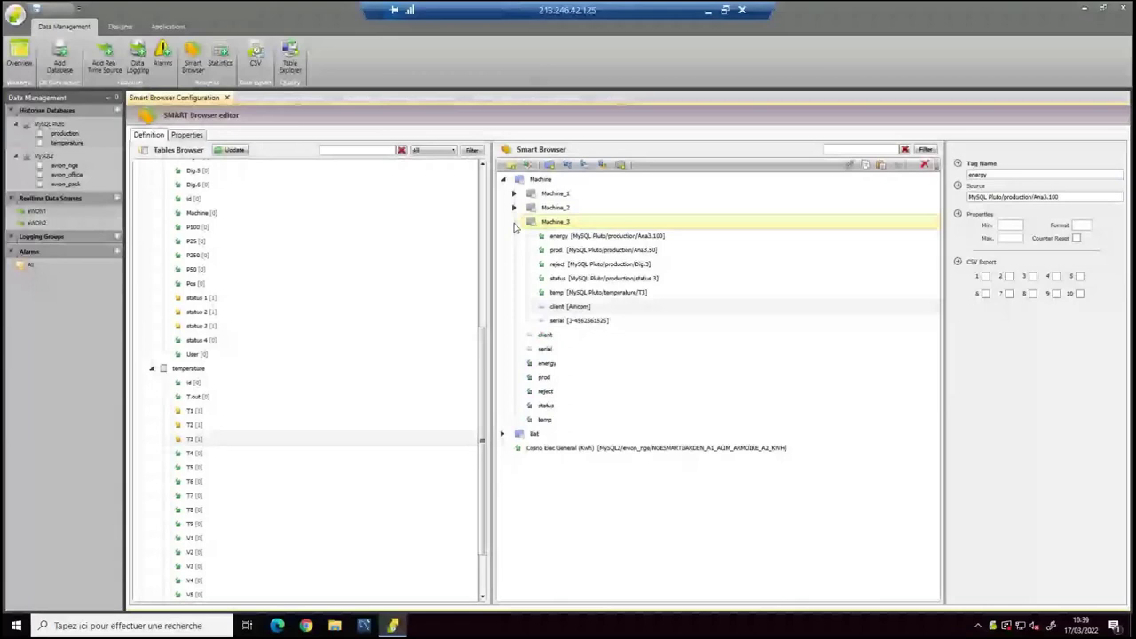
click(514, 222)
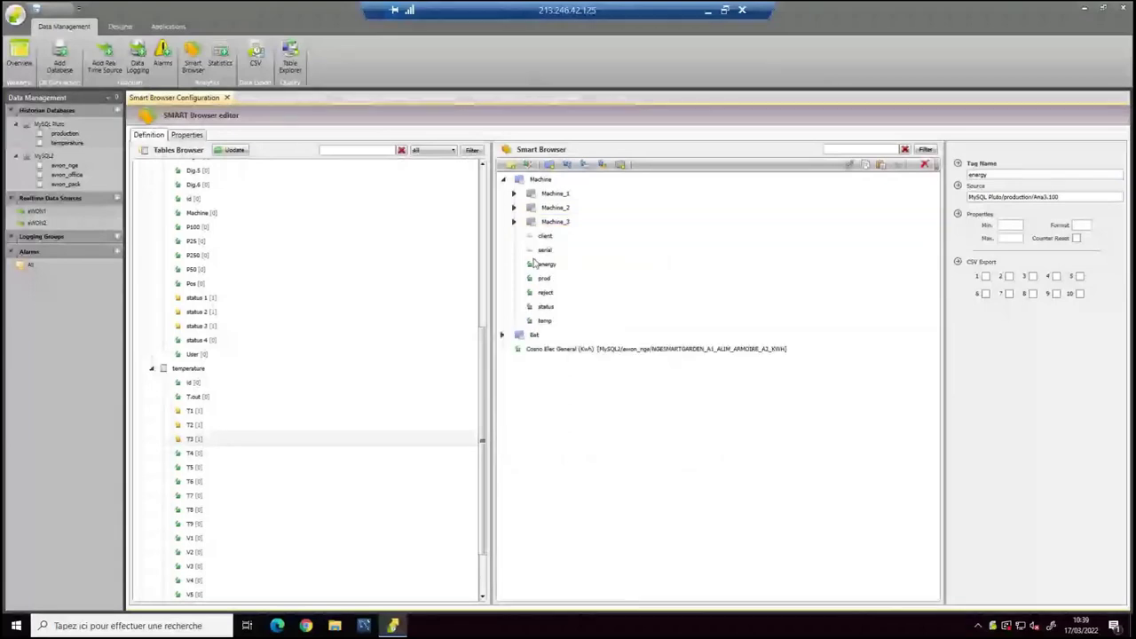
click(515, 222)
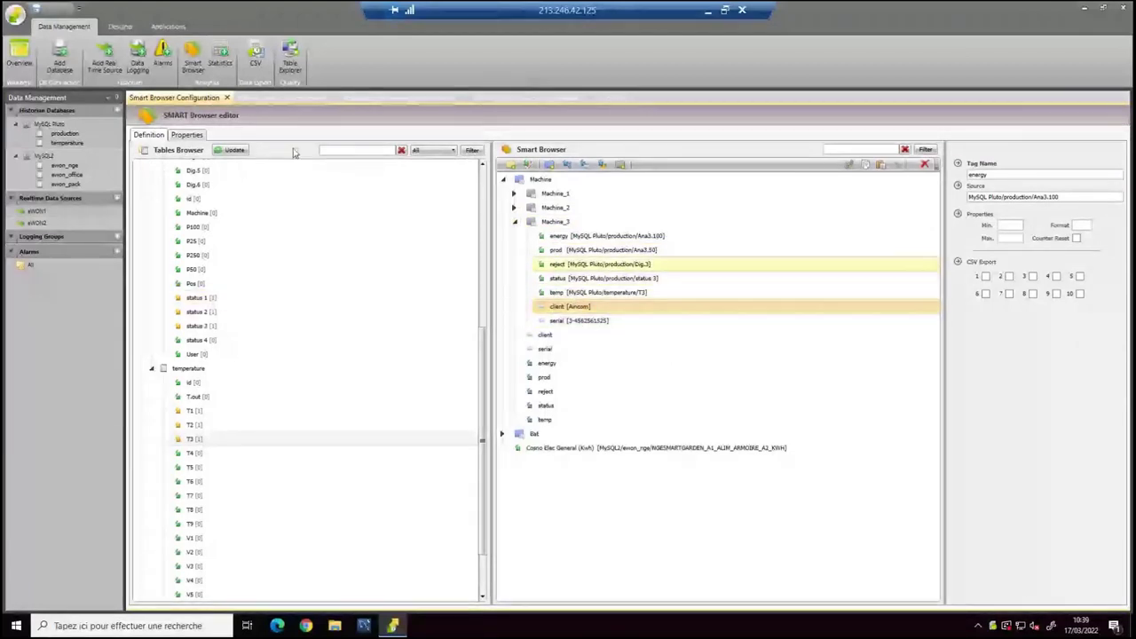
Delete the old Template1 and create a new report from the library's Machine Template.
click(122, 26)
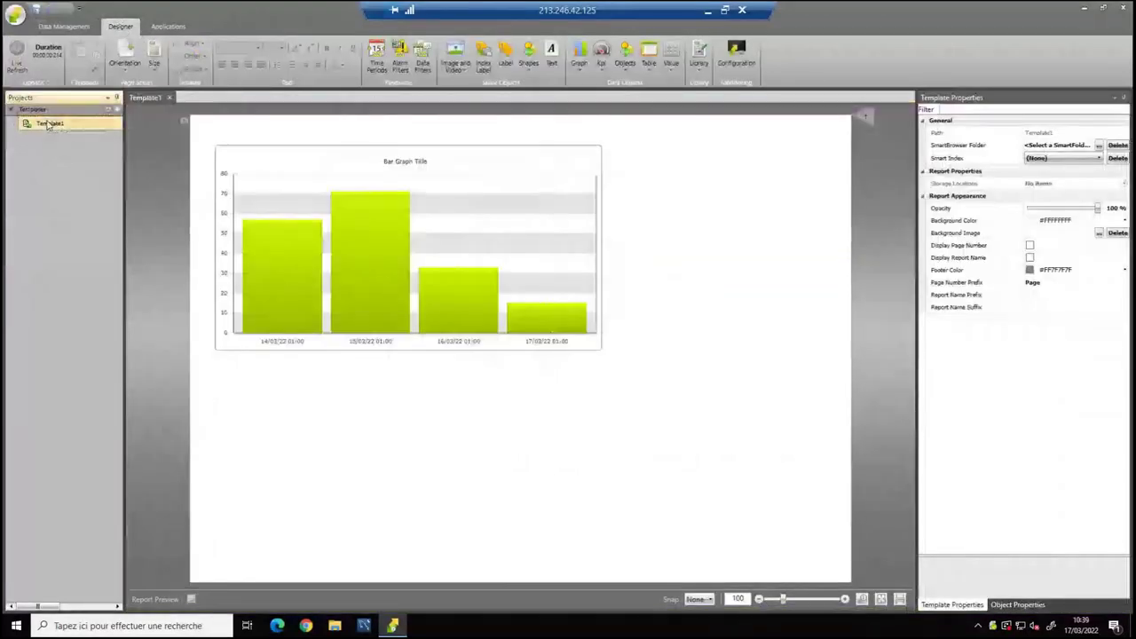
key(Delete)
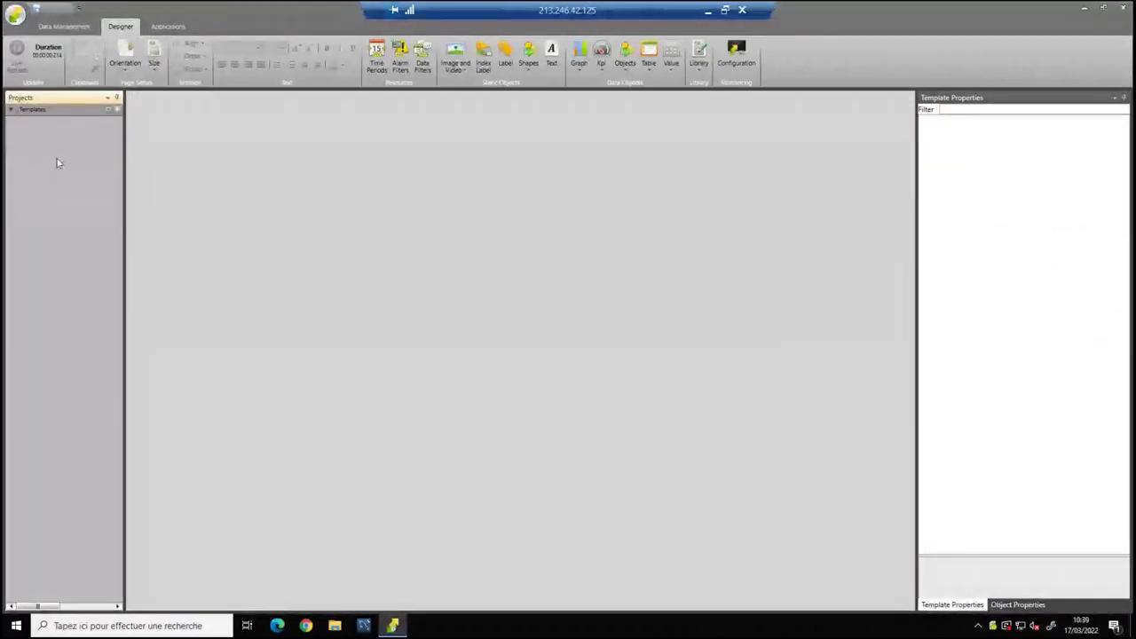
right_click(57, 163)
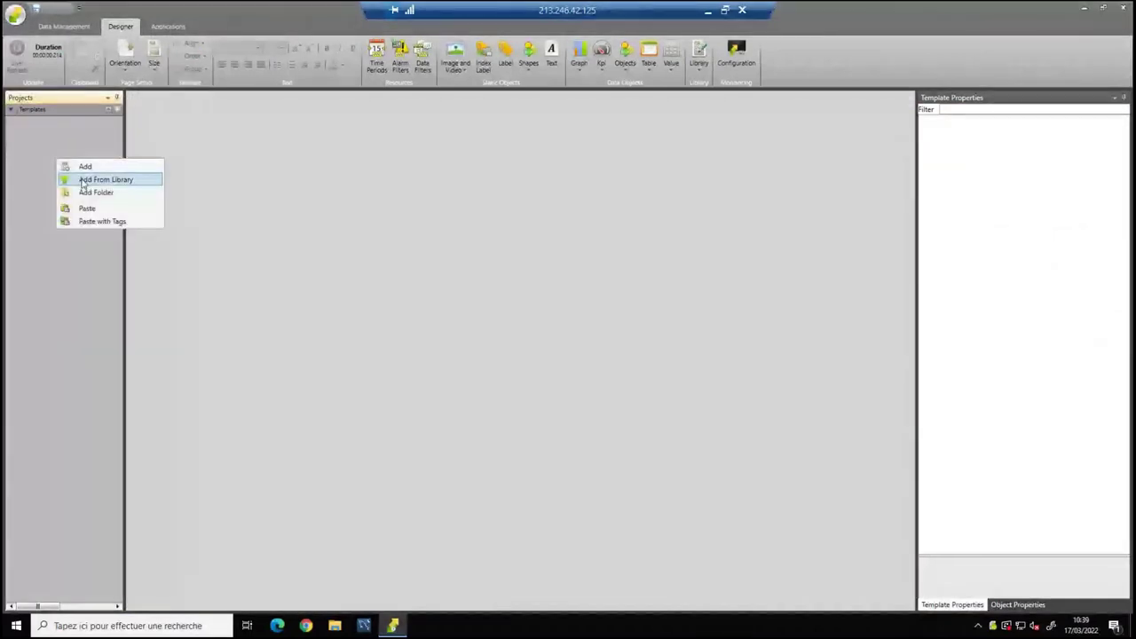
click(71, 180)
click(533, 269)
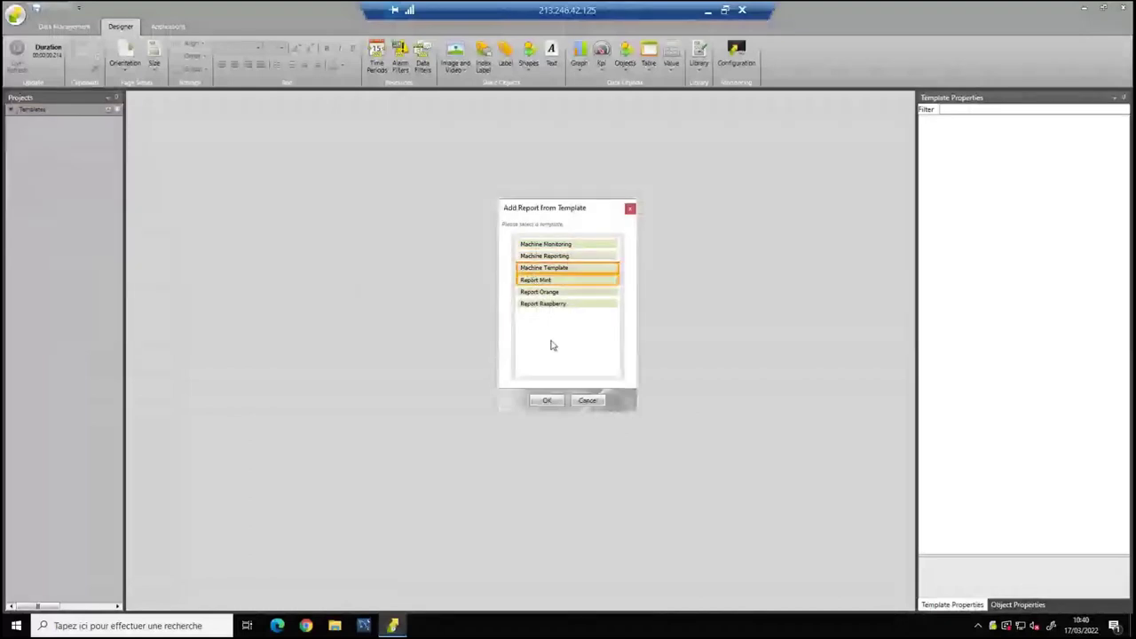
click(548, 402)
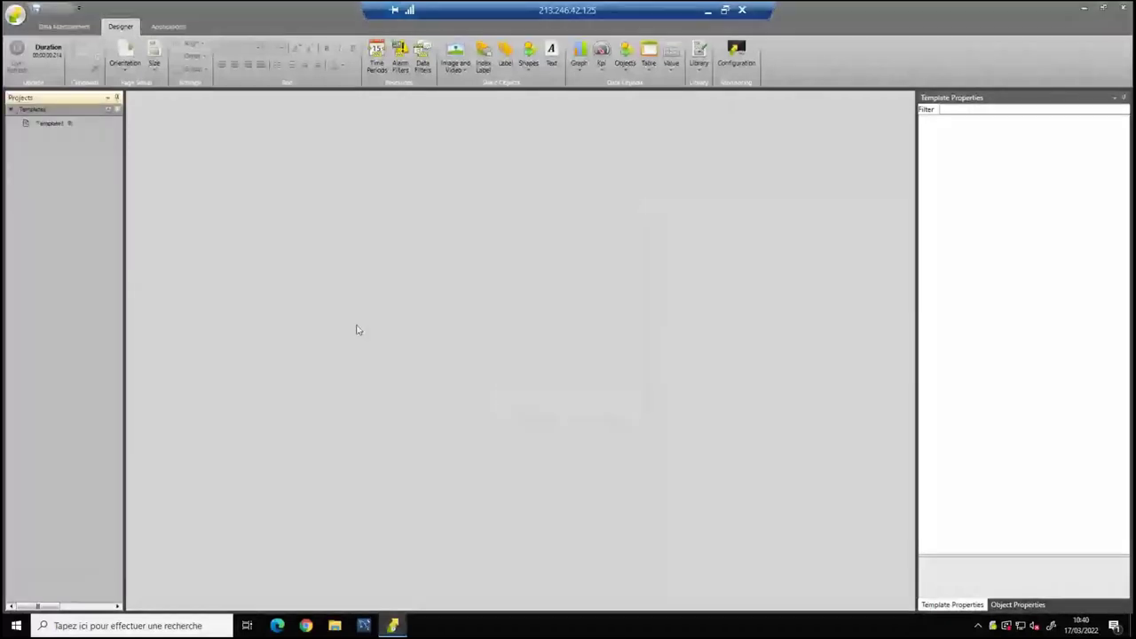
Open Template1 and view its page at fit-width, whole-page and 100% zoom.
double_click(49, 124)
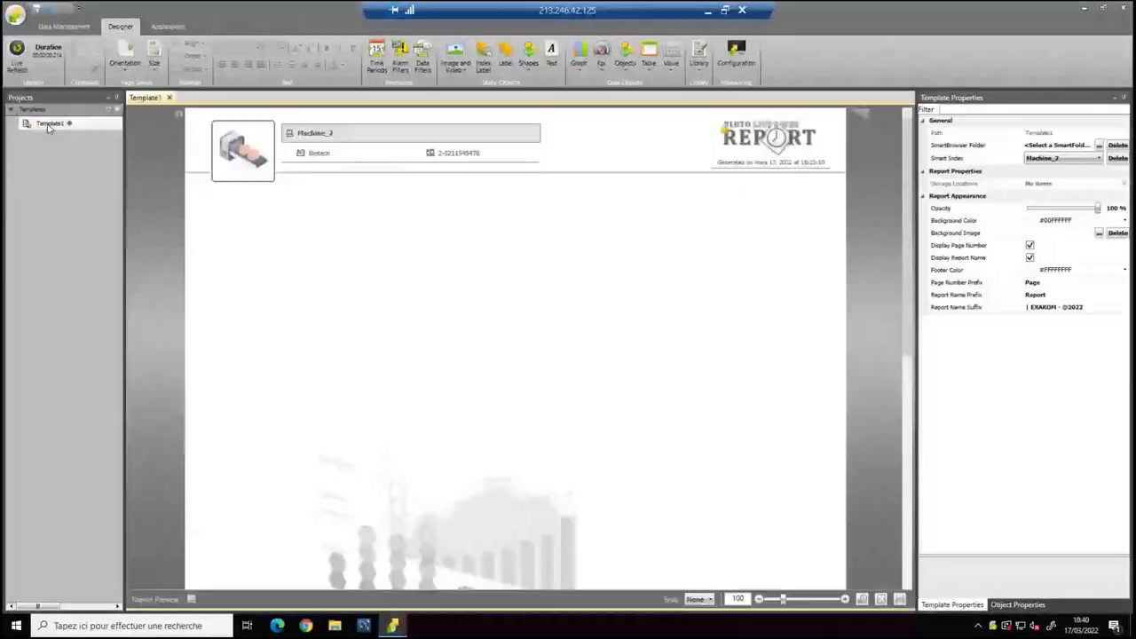
scroll(451, 349, down, 3)
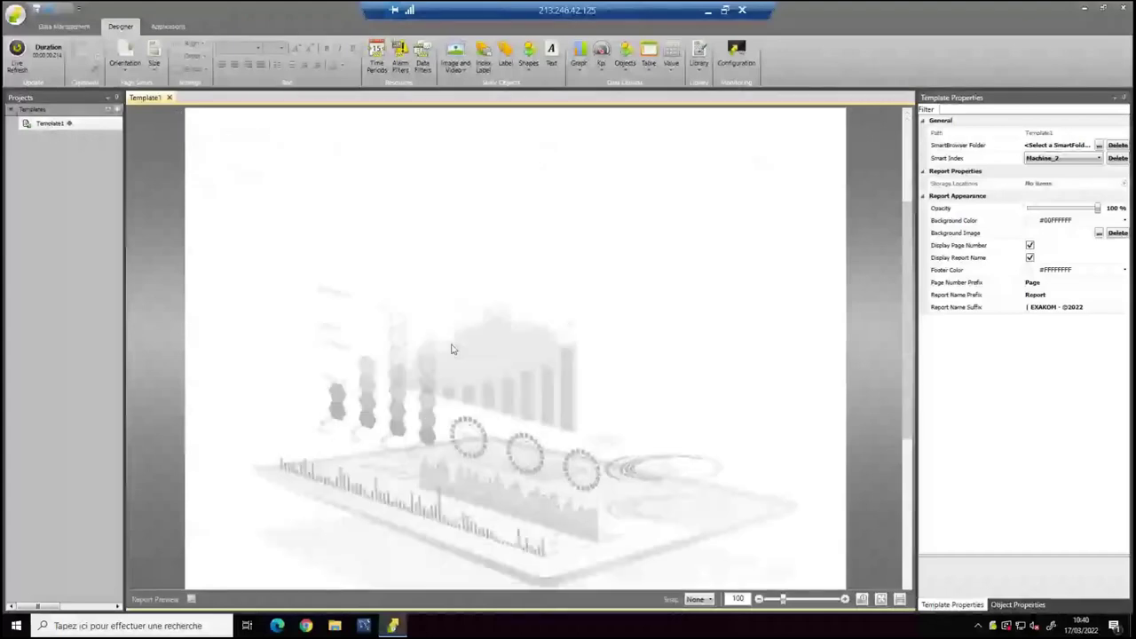
scroll(452, 349, down, 3)
click(881, 599)
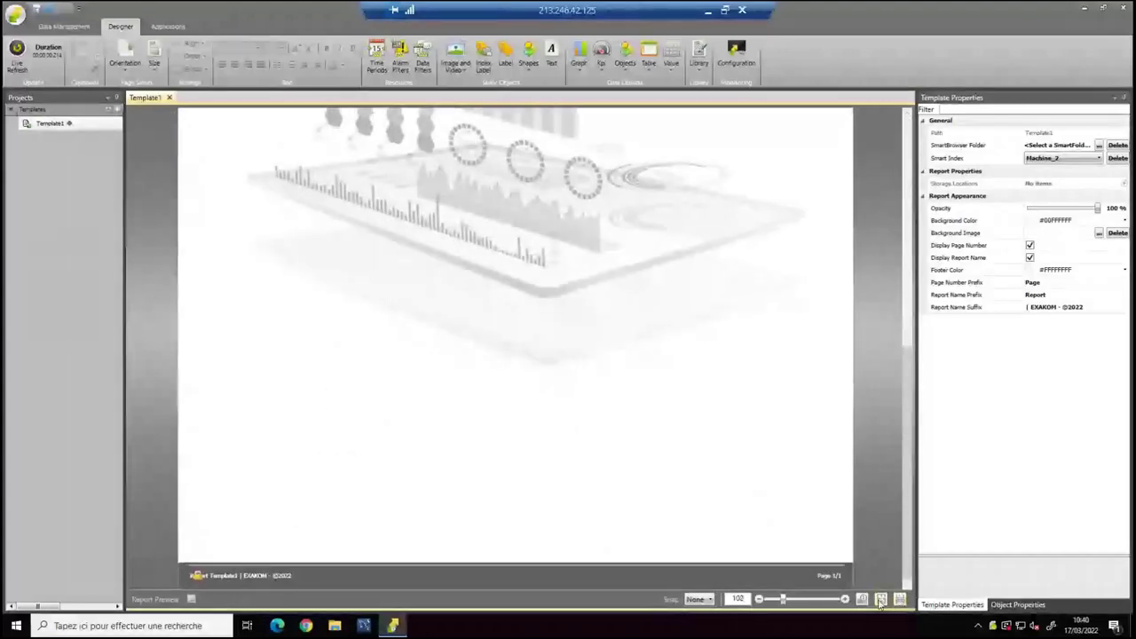
click(881, 601)
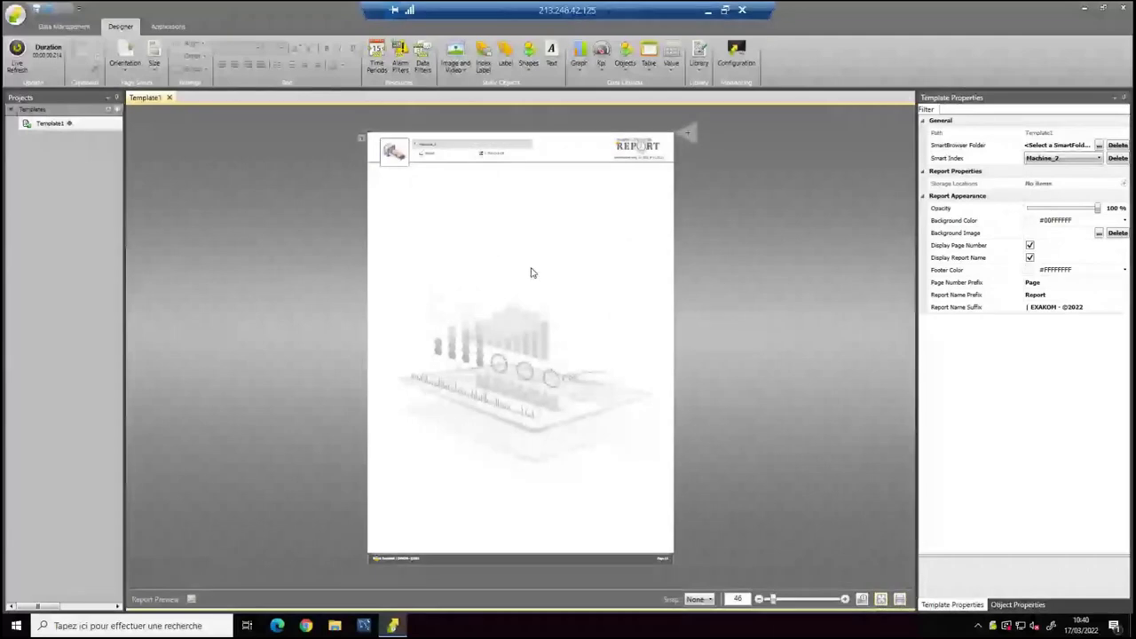
click(861, 599)
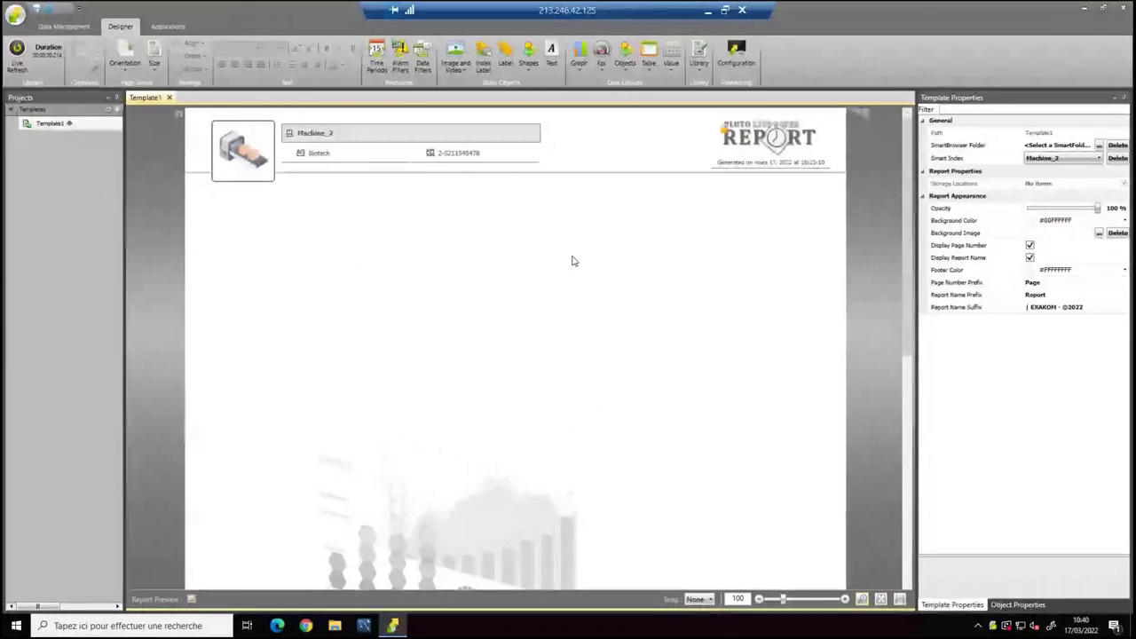
click(49, 125)
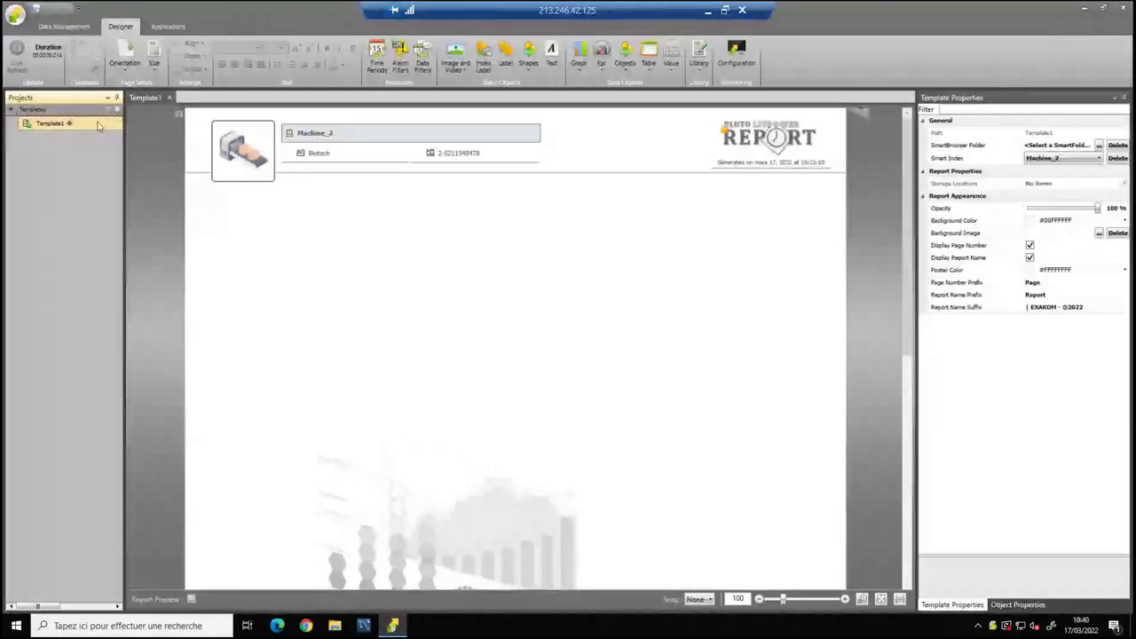
Set Template1's Smart Index to Machine in Template Properties and save.
double_click(85, 127)
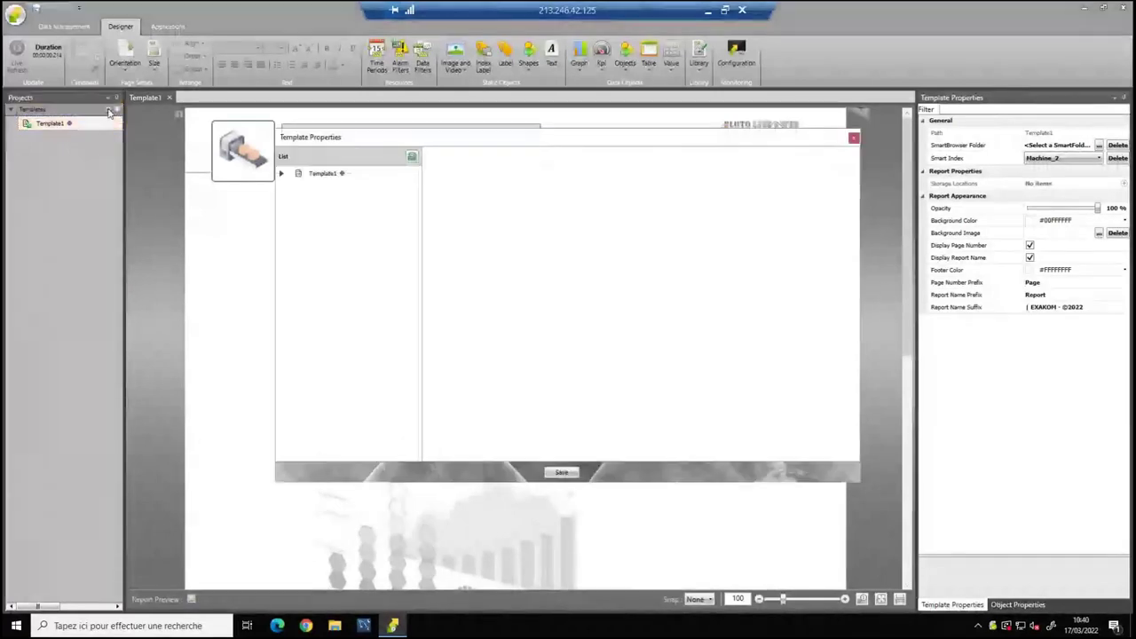
click(319, 176)
click(493, 159)
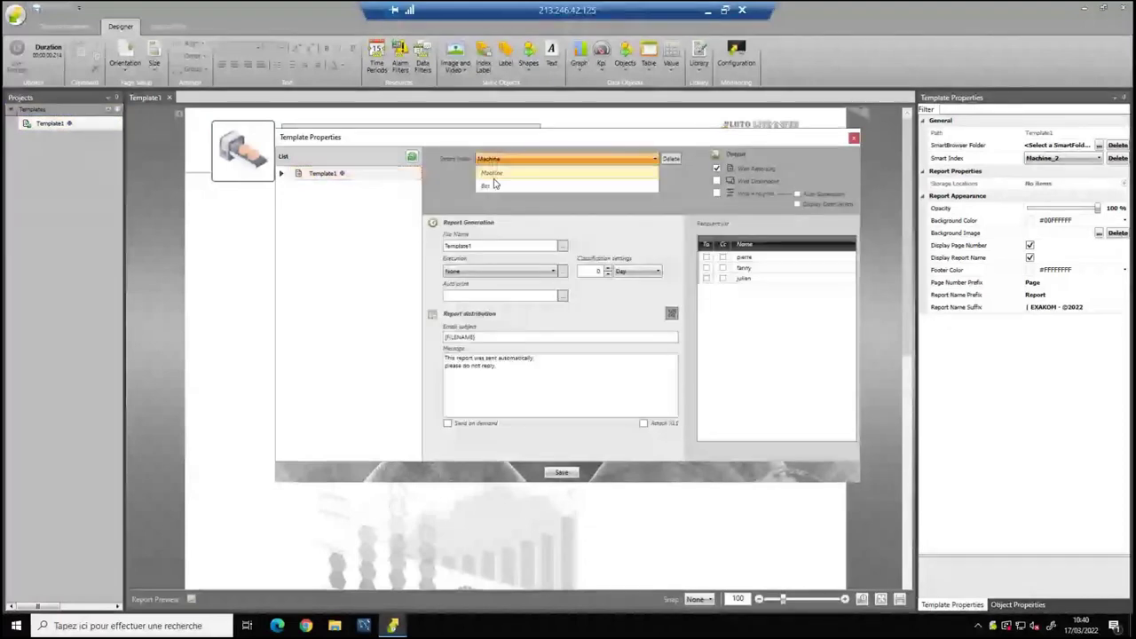
click(499, 173)
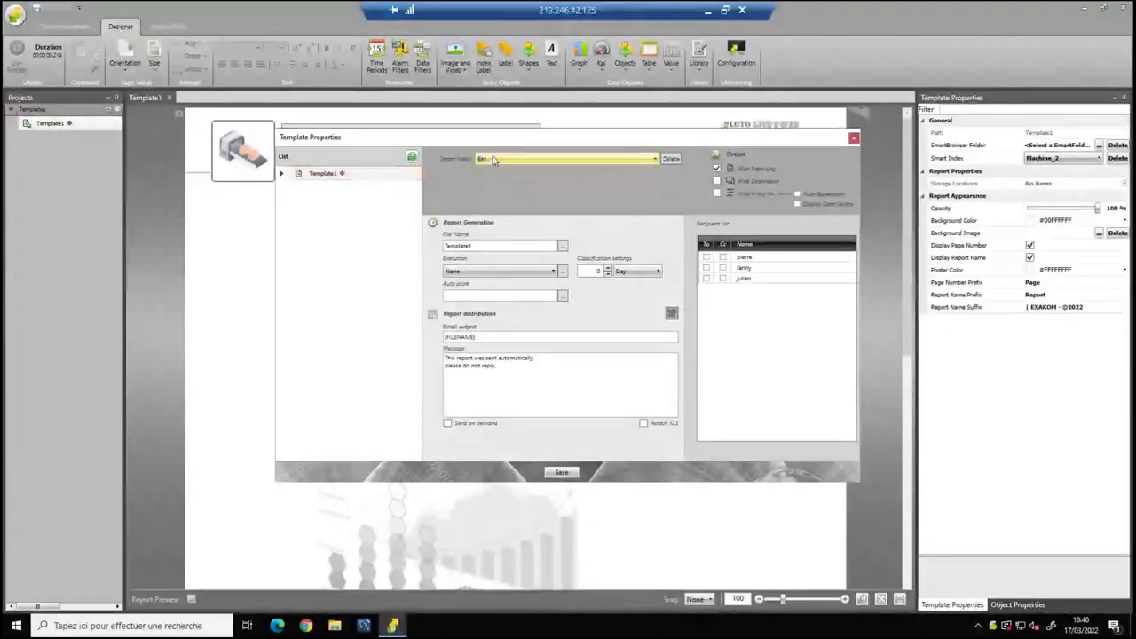
click(495, 160)
click(492, 173)
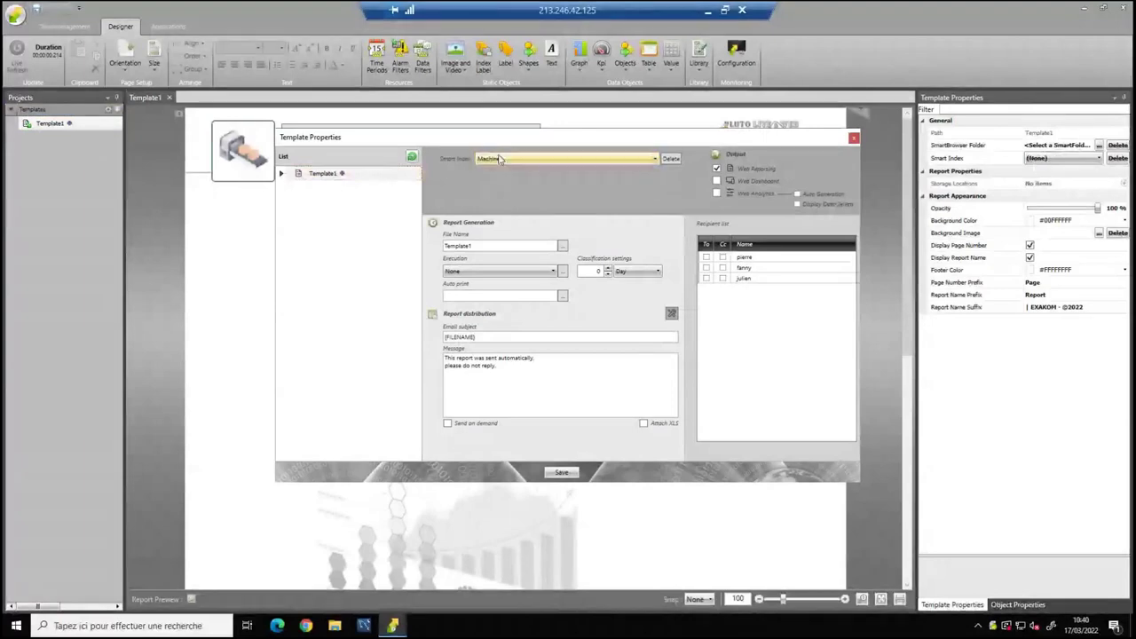
click(562, 474)
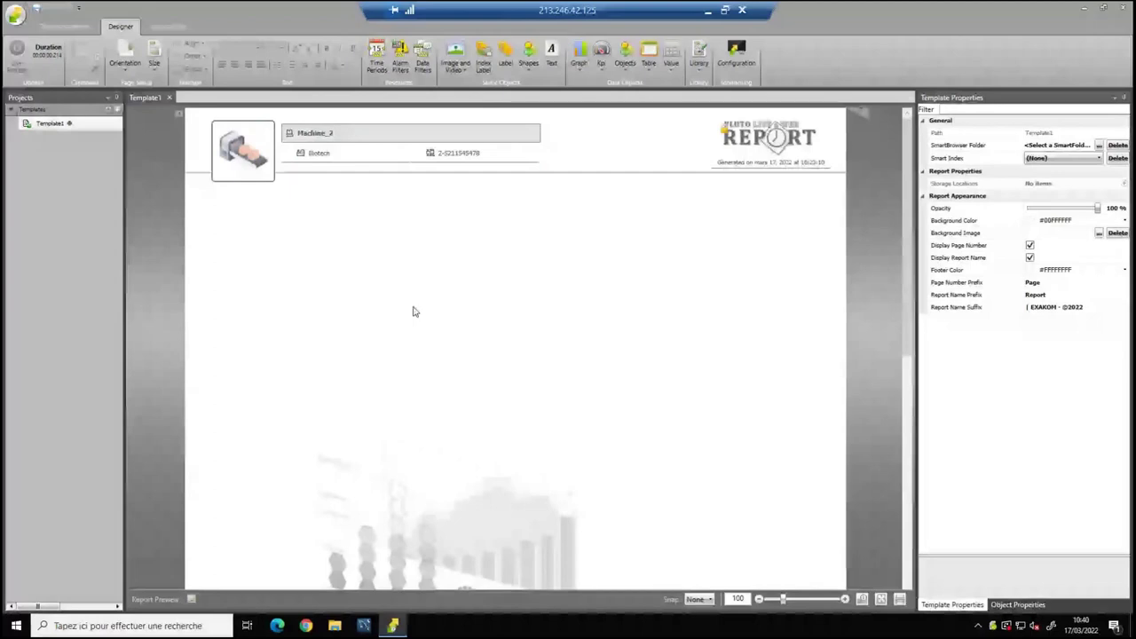
Rename Template1 to SmartMachine and recheck its report settings.
double_click(50, 122)
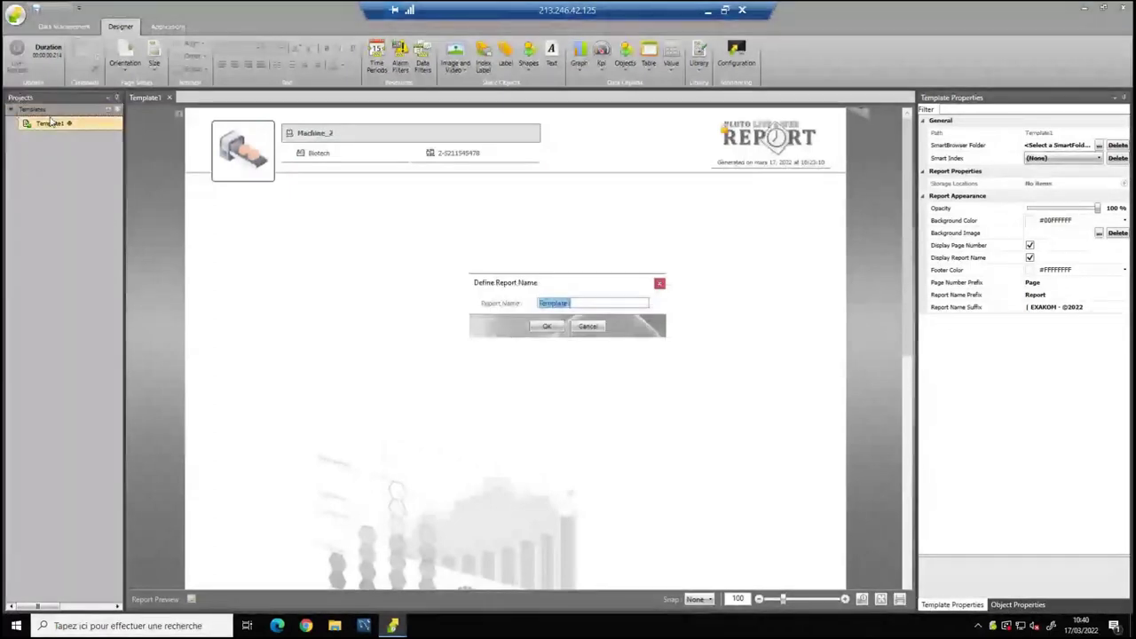
key(BackSpace)
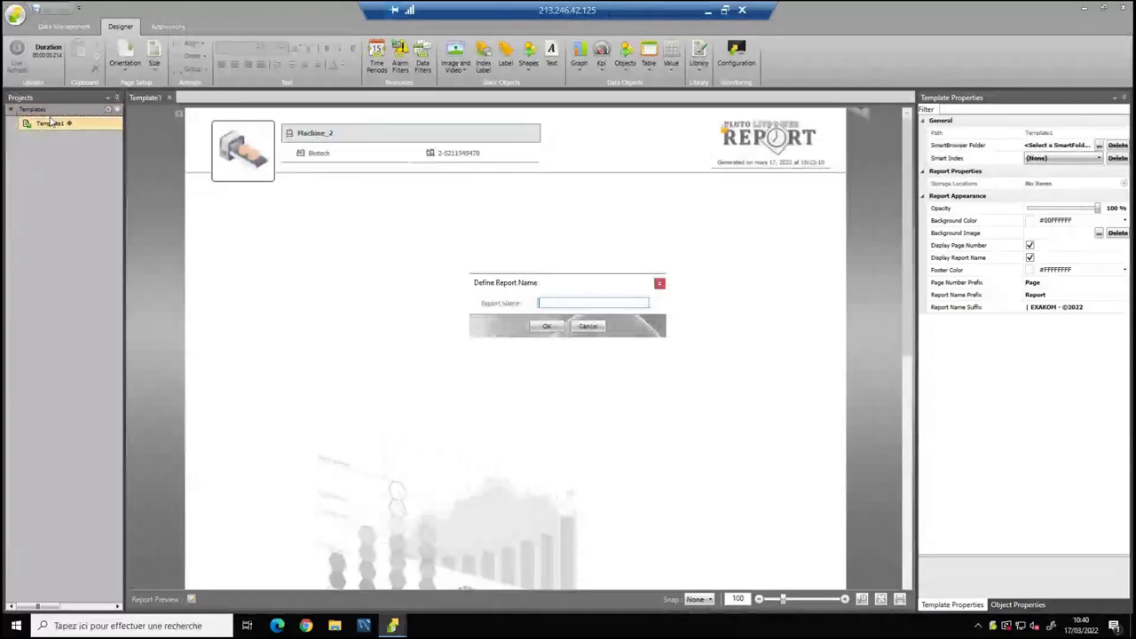
text(SmartMachi)
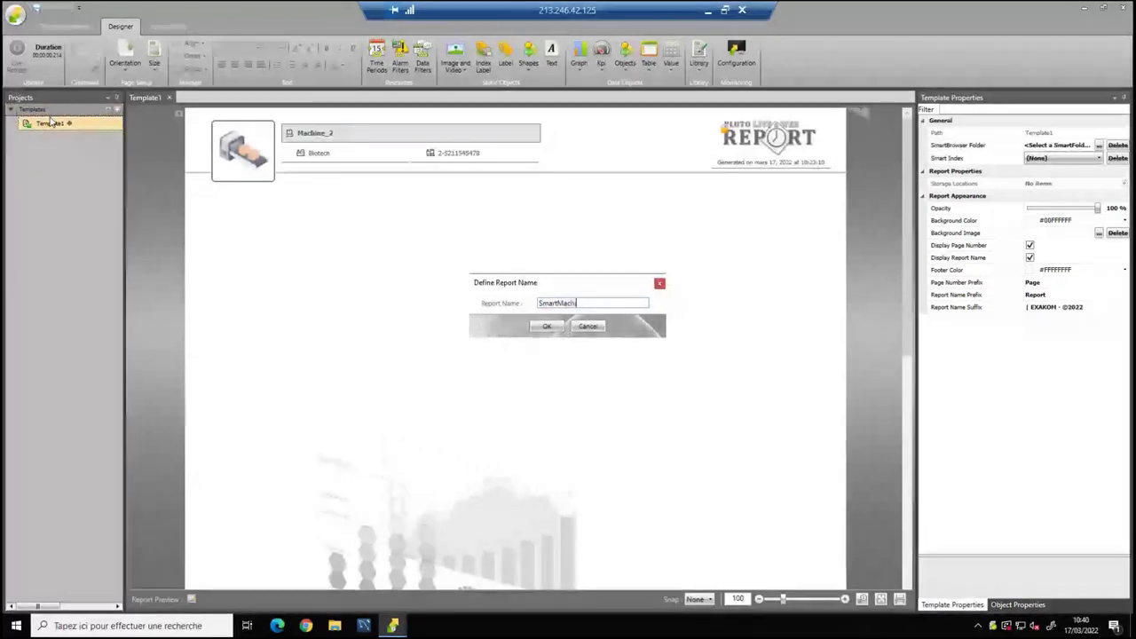
text(ne)
key(Return)
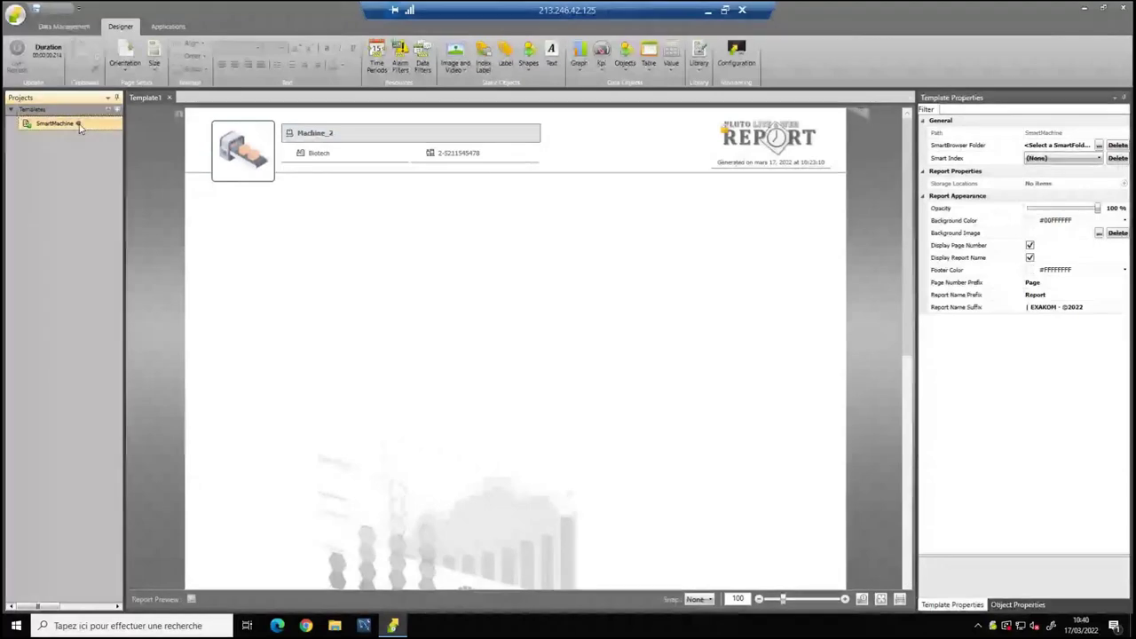
click(107, 111)
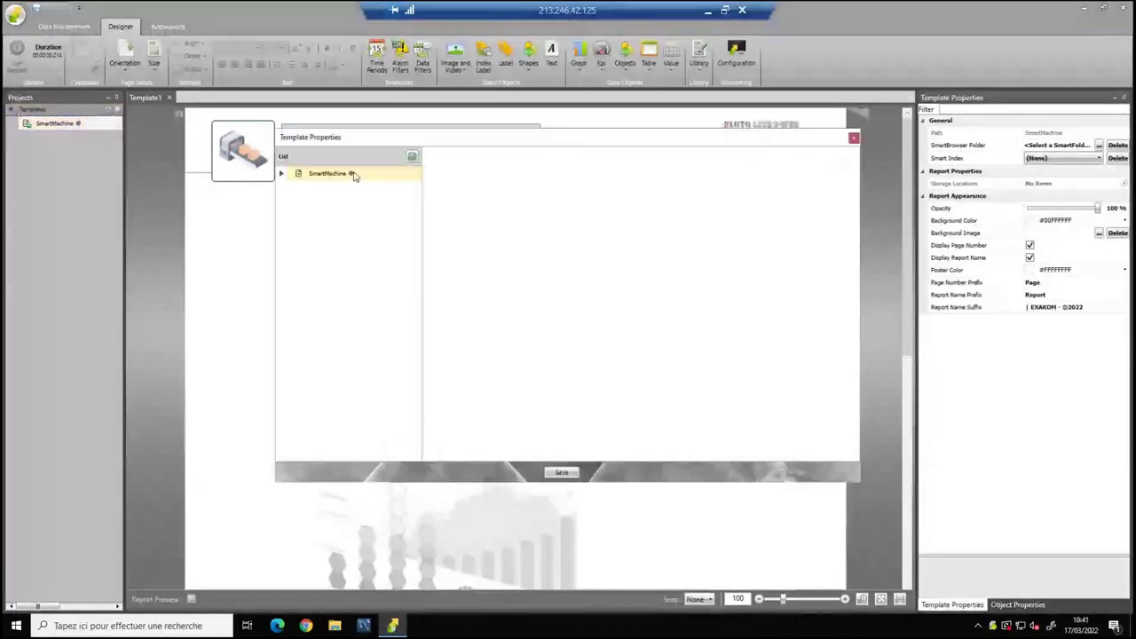
click(353, 174)
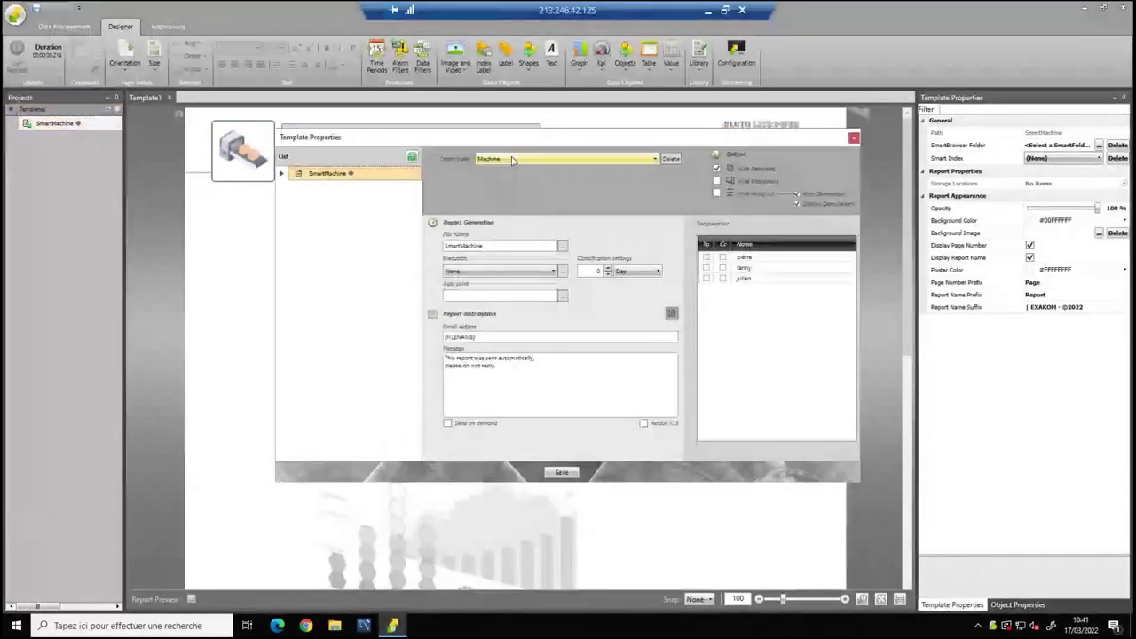
click(853, 139)
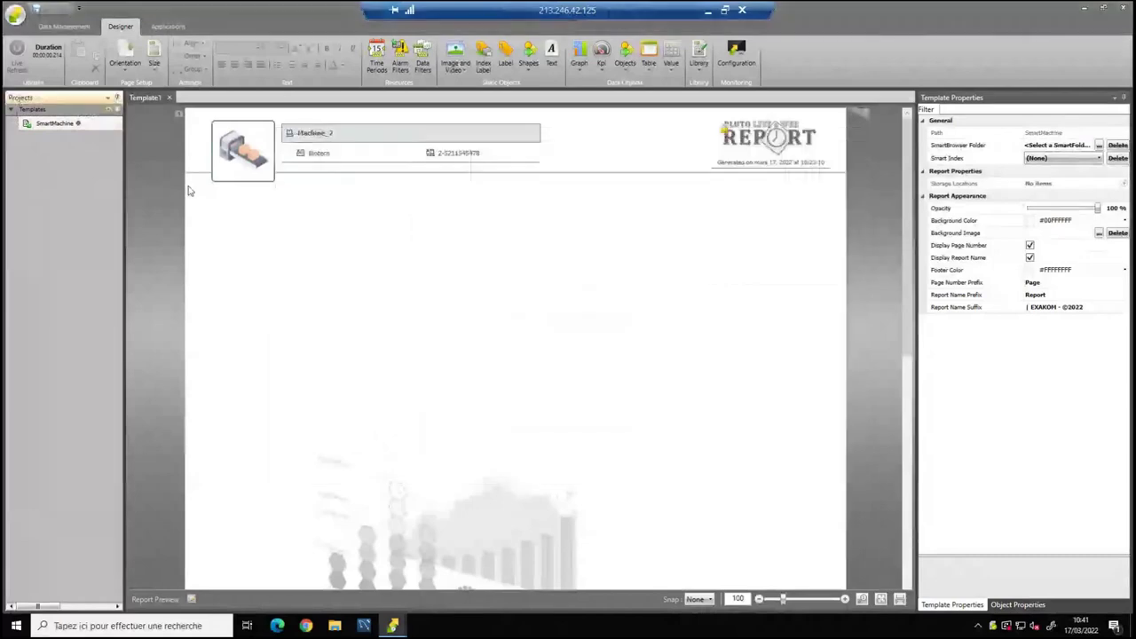
Add a Template2 report and look at its settings without changing anything.
click(117, 110)
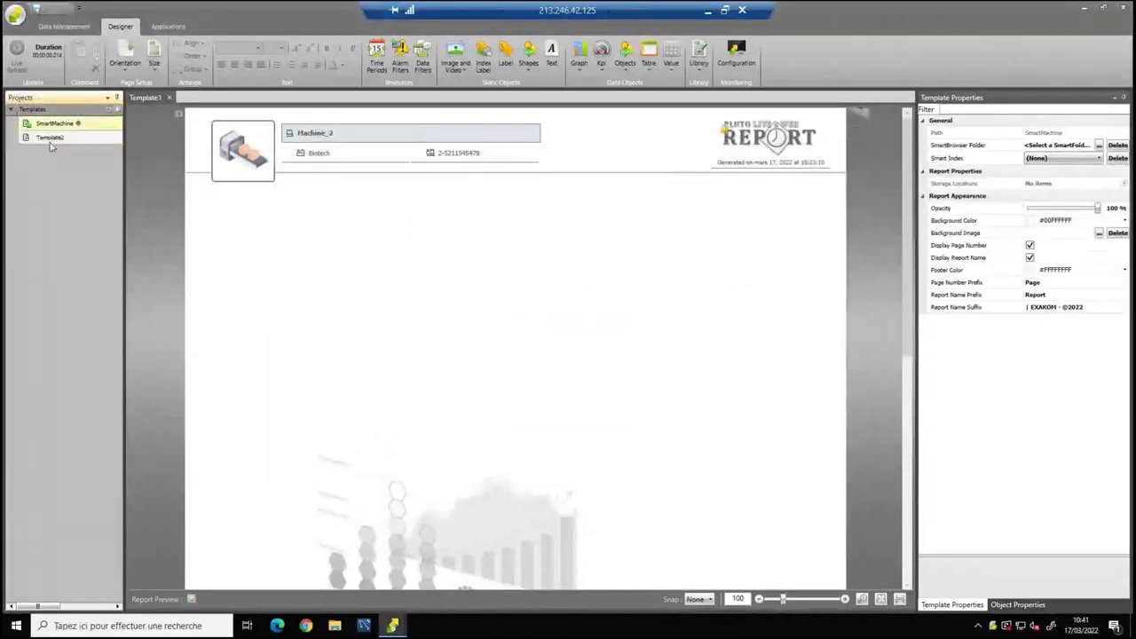
click(49, 140)
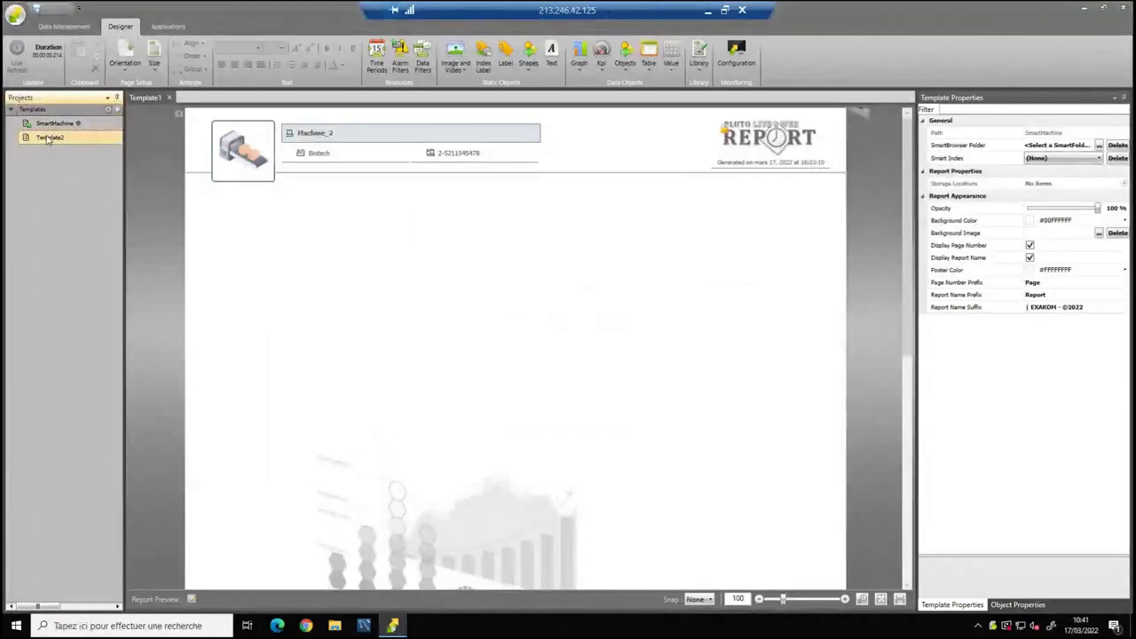
double_click(50, 139)
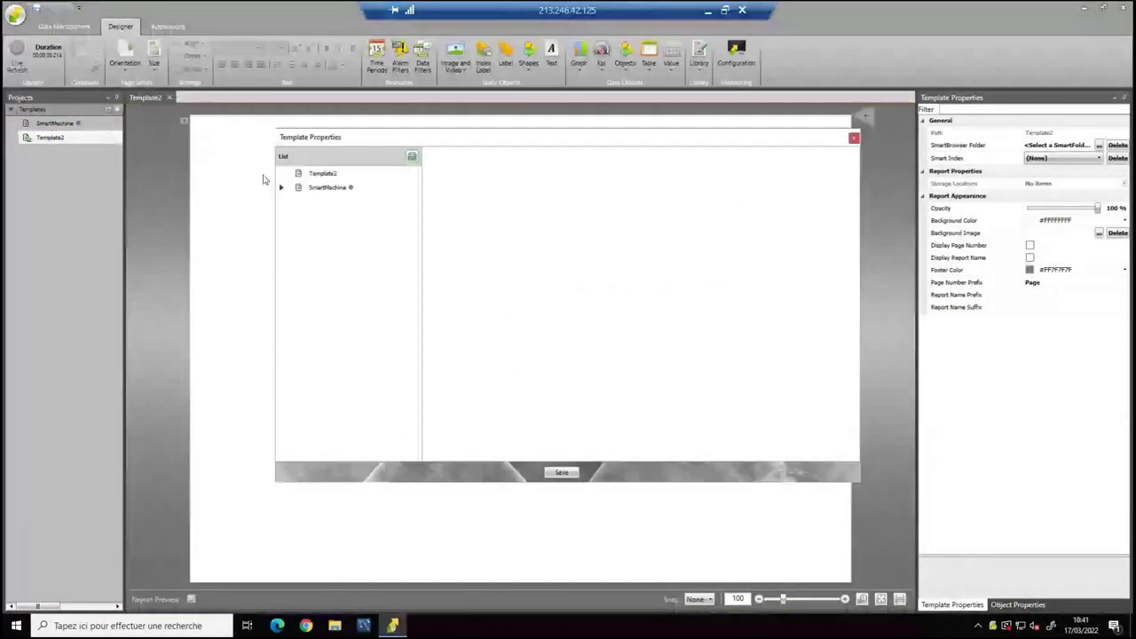
click(310, 175)
click(509, 160)
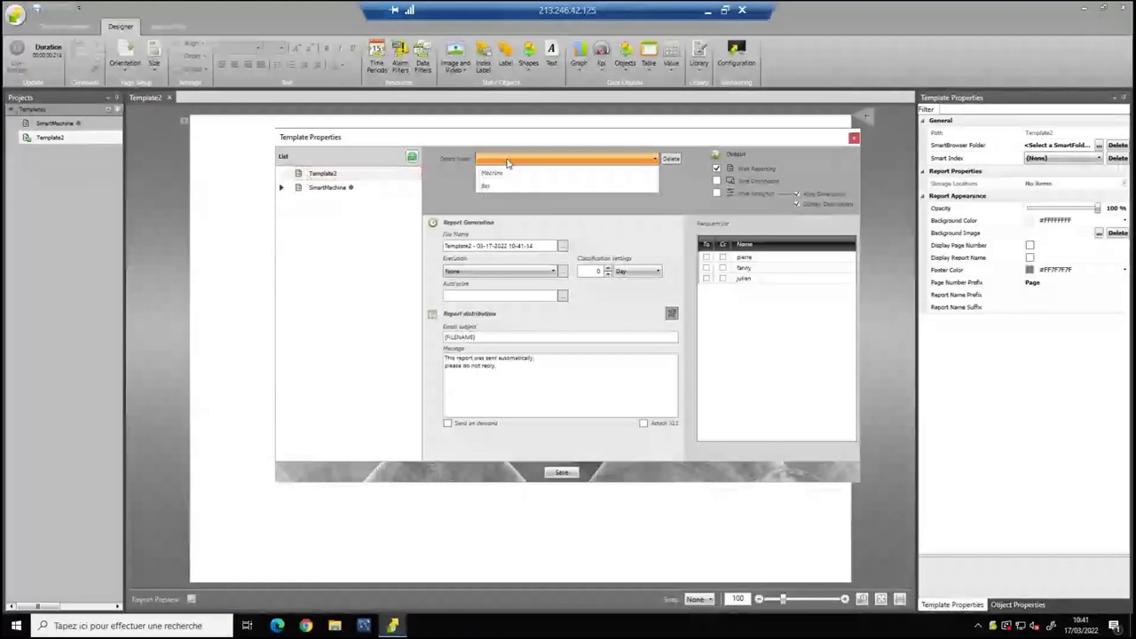
click(355, 194)
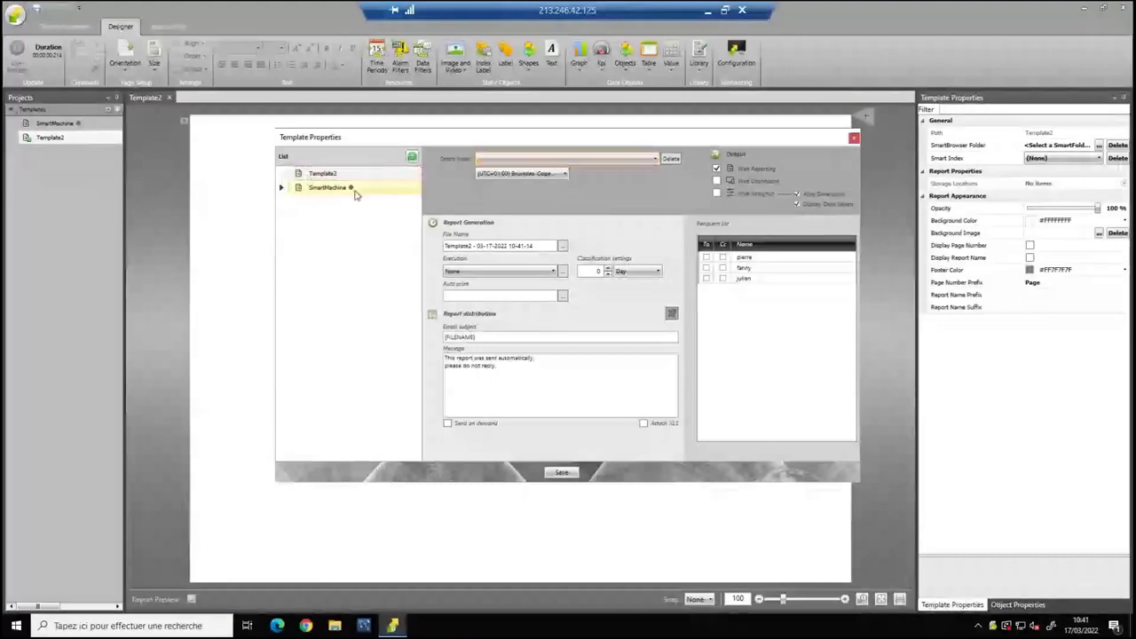
click(853, 138)
Delete Template2 and open the SmartMachine template for editing.
click(41, 139)
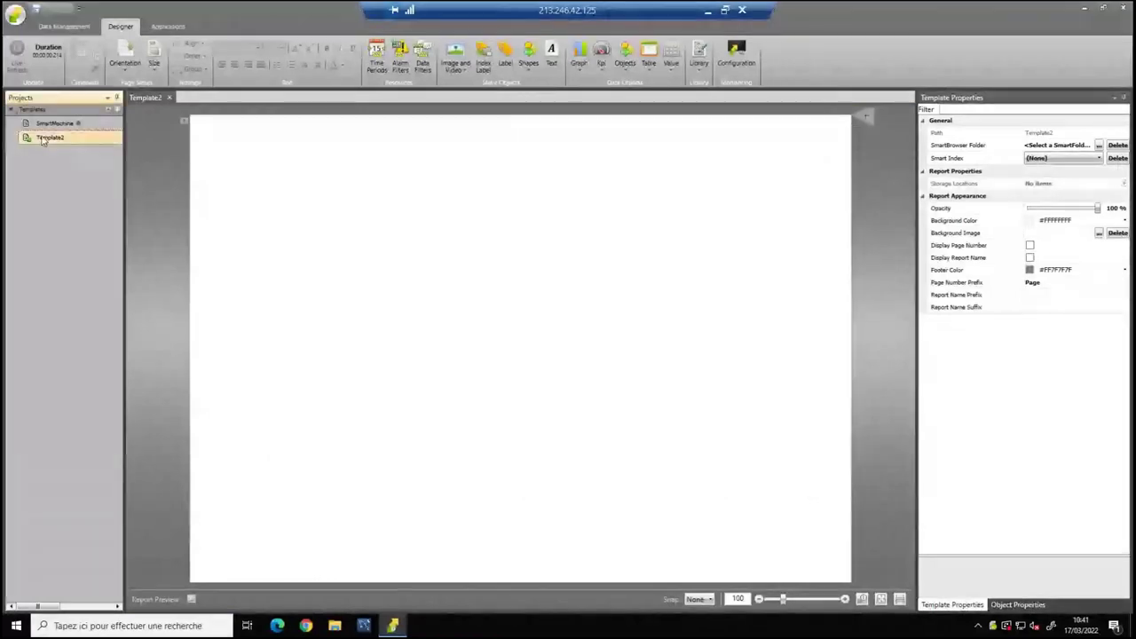
key(Delete)
key(Return)
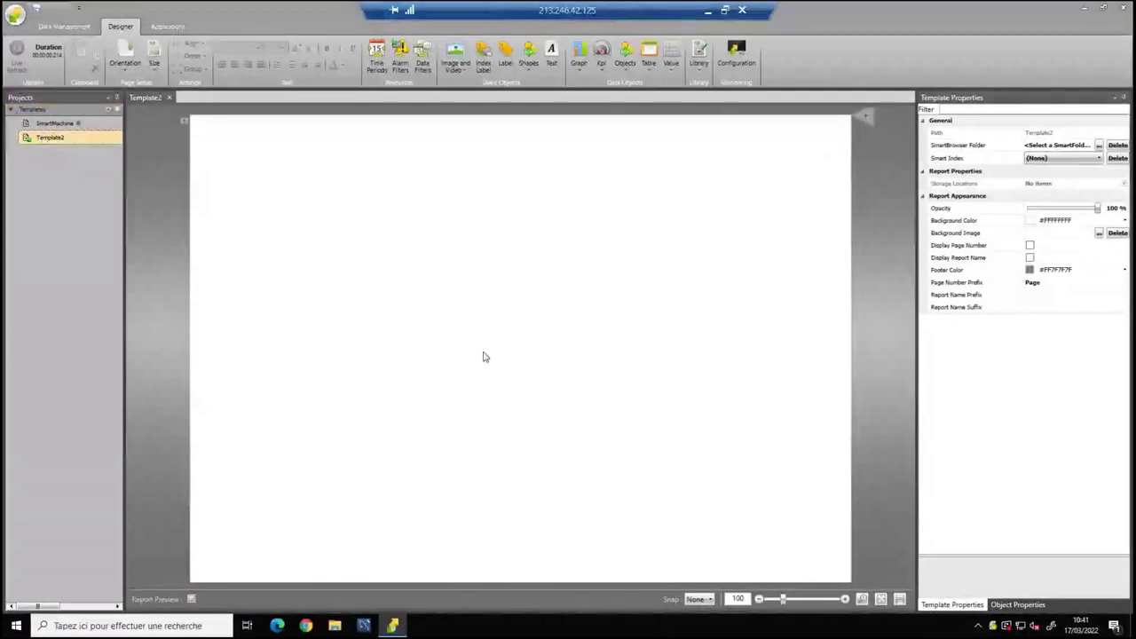
click(53, 124)
double_click(53, 124)
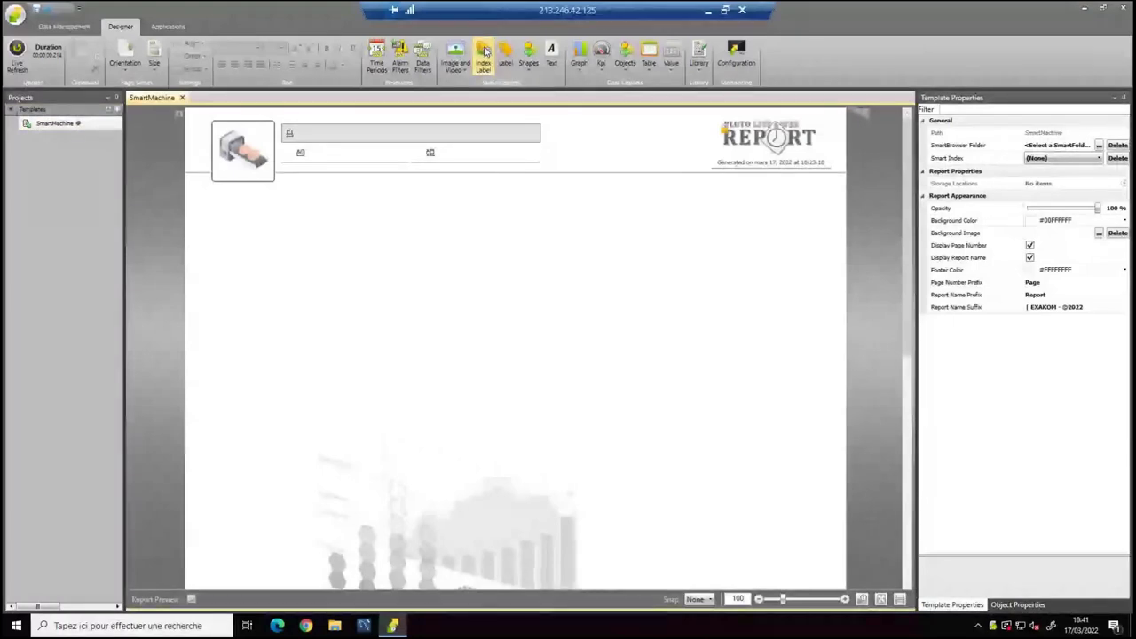
Draw a new index label box below the header.
click(485, 50)
drag(302, 238, 444, 268)
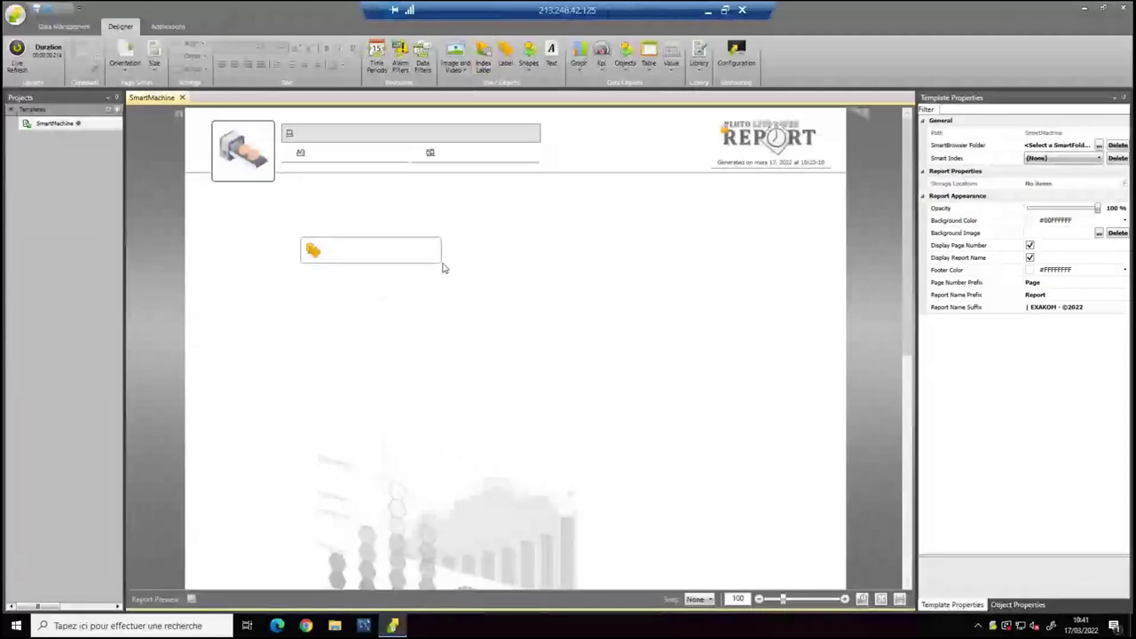
click(394, 257)
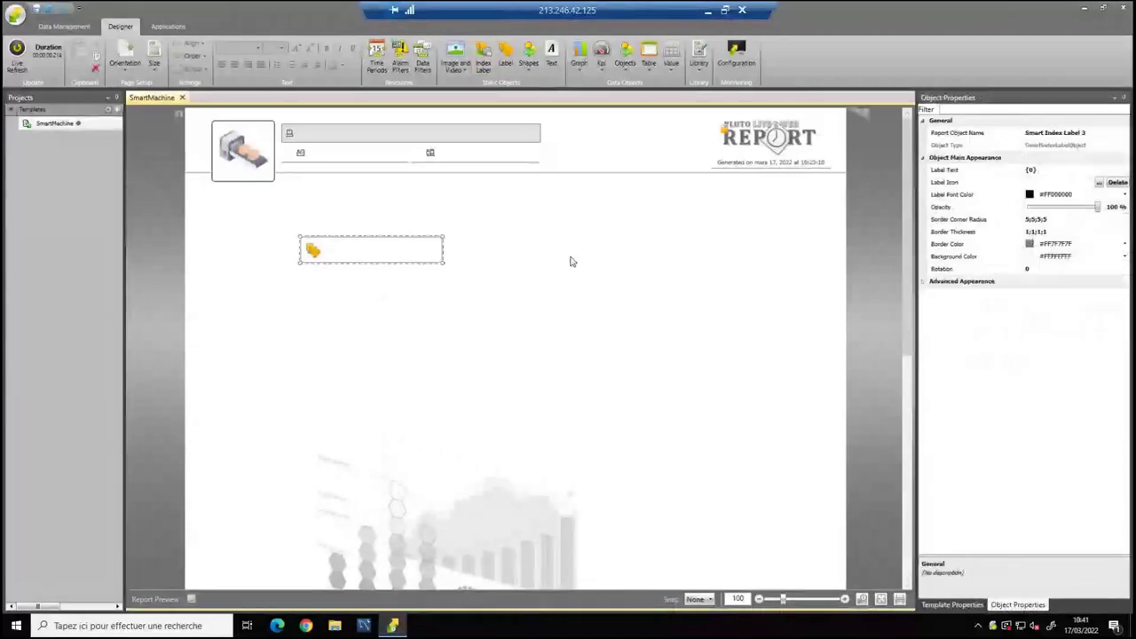
click(651, 255)
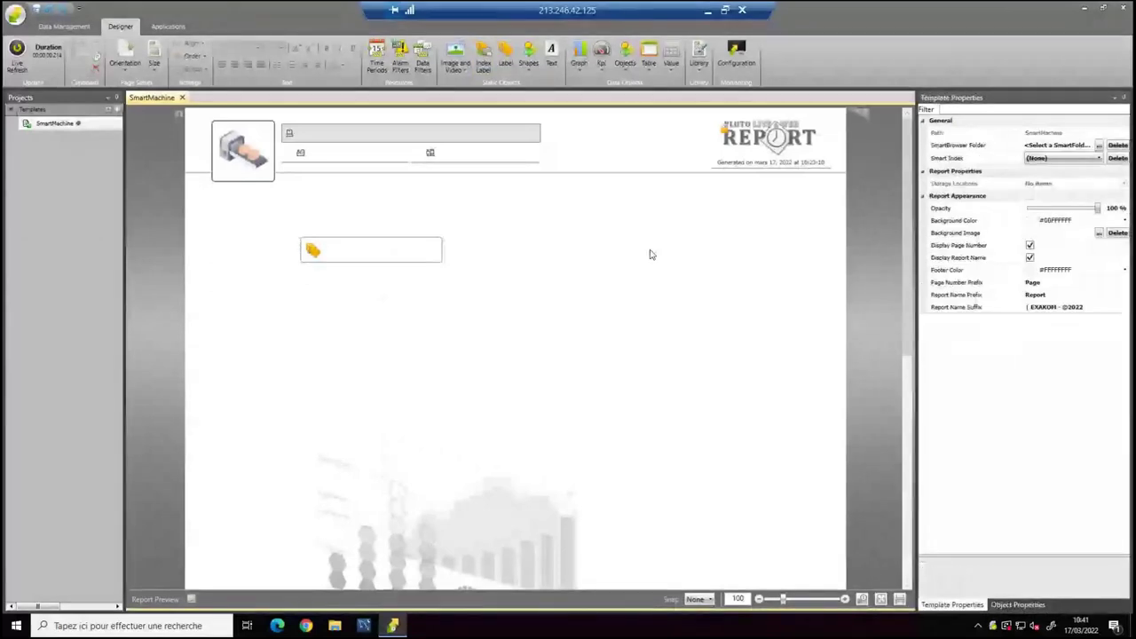
Preview the template for Machine_1 and nudge its index label slightly right.
click(1049, 160)
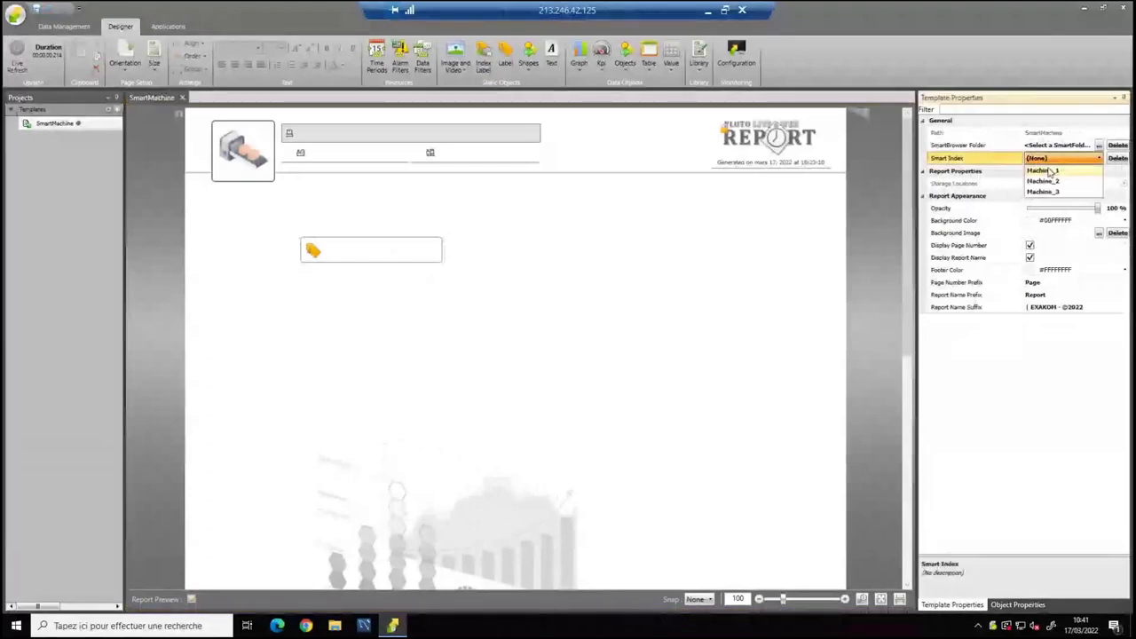
click(1044, 170)
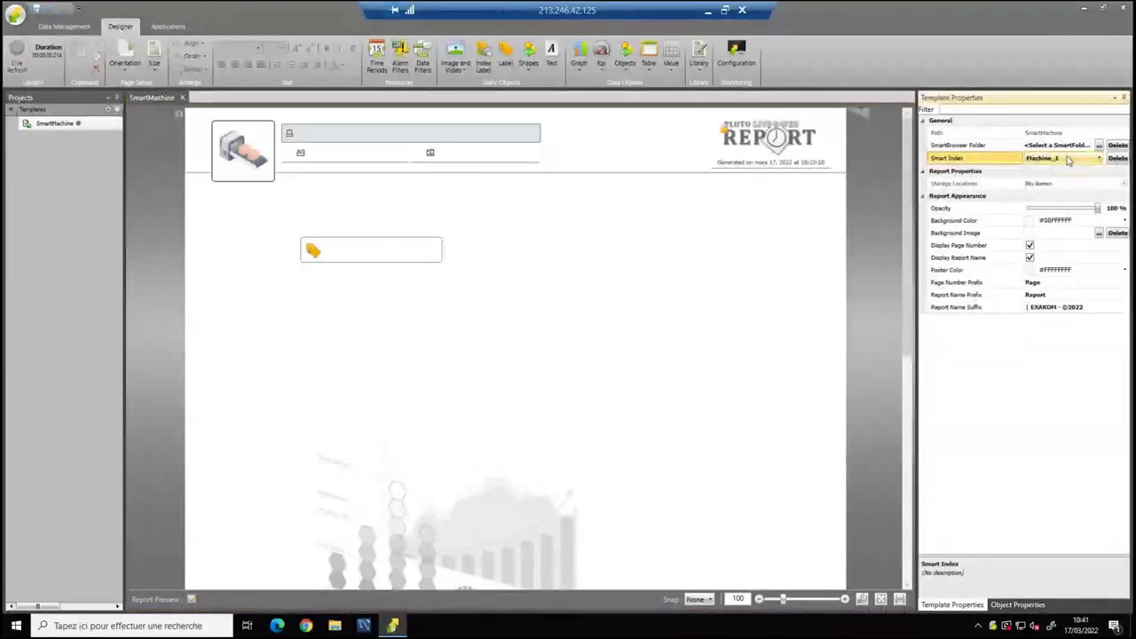
click(389, 251)
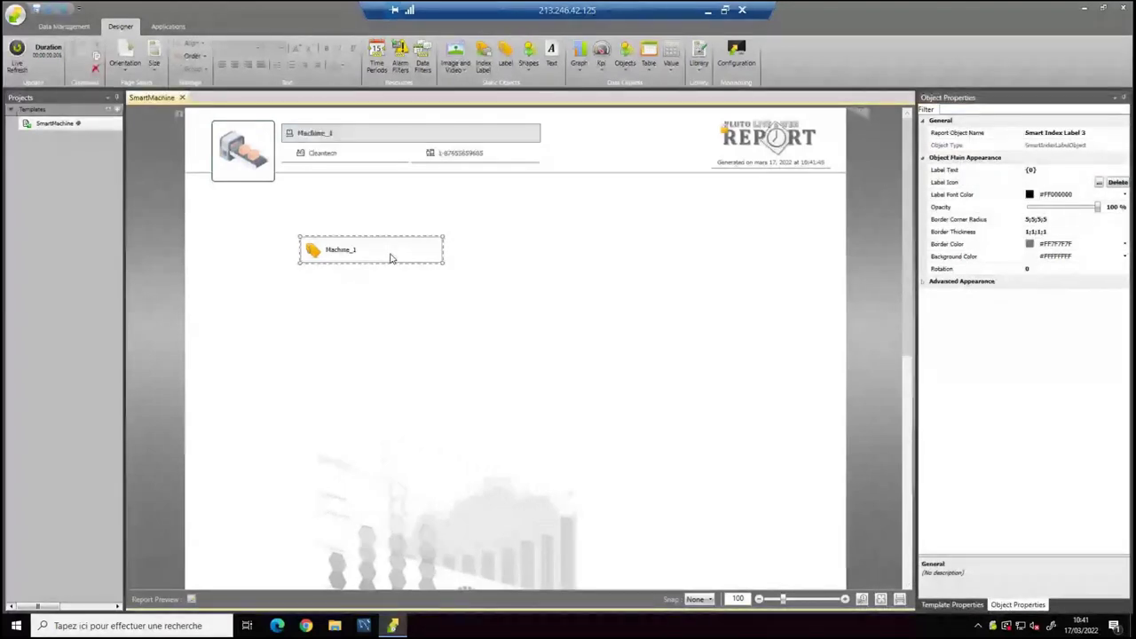
click(355, 222)
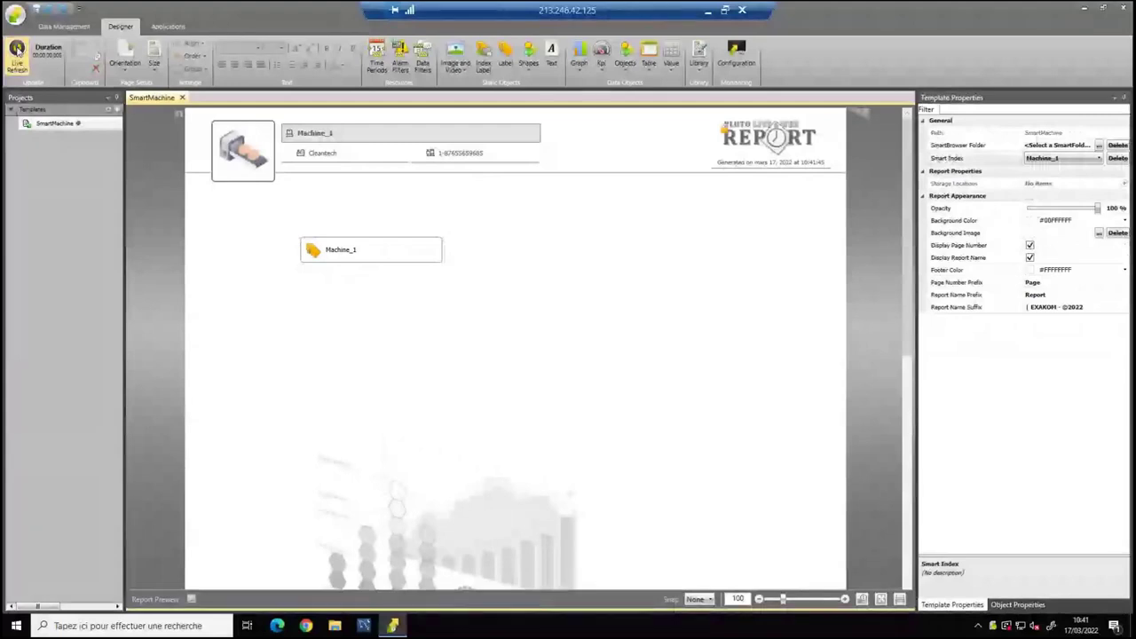
click(364, 253)
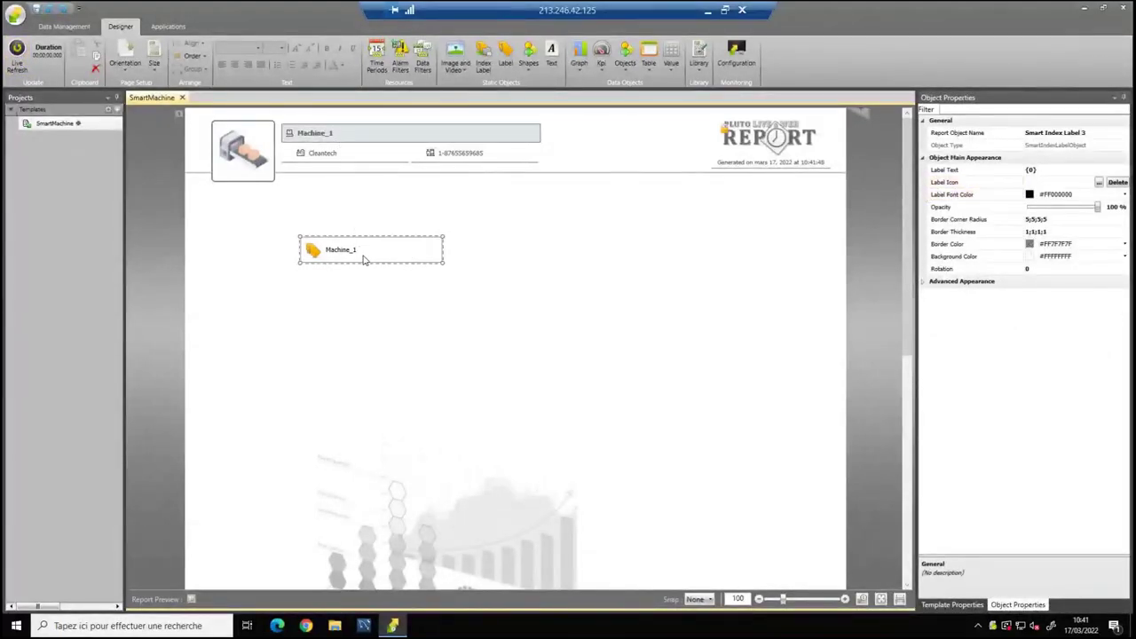
drag(402, 258, 465, 251)
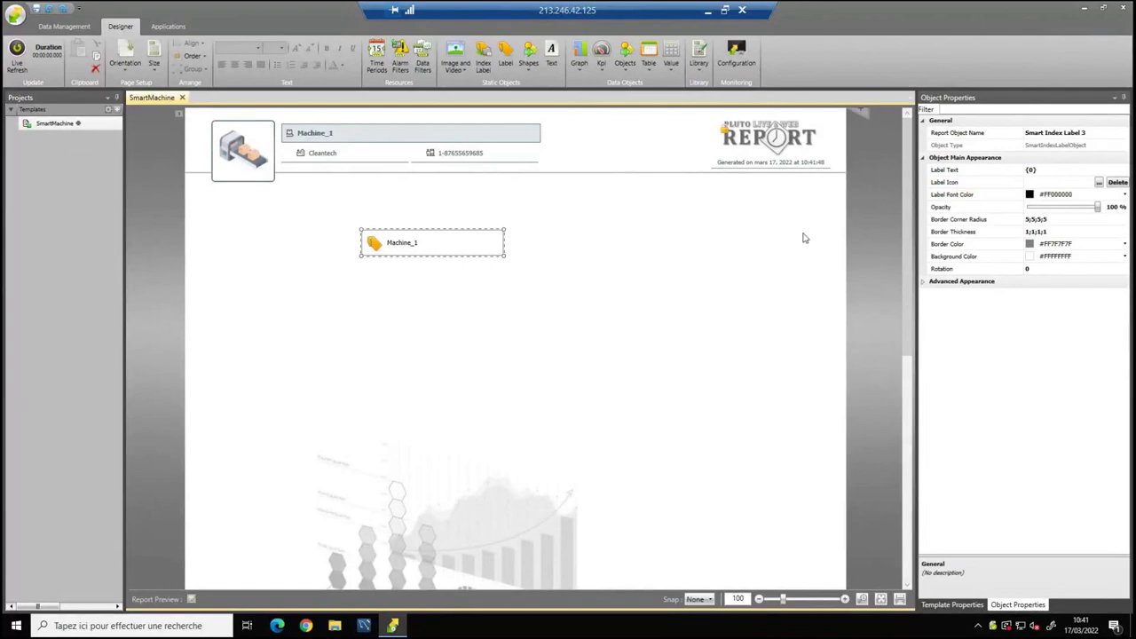
click(733, 246)
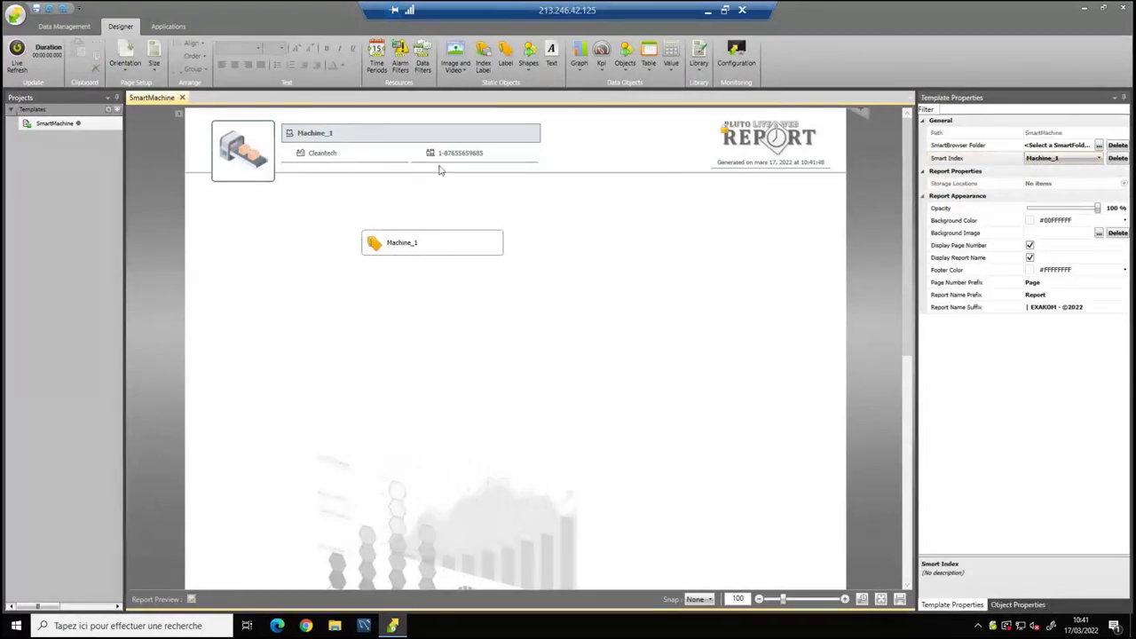
Switch the smart index to Machine_3 and select its index label.
click(432, 243)
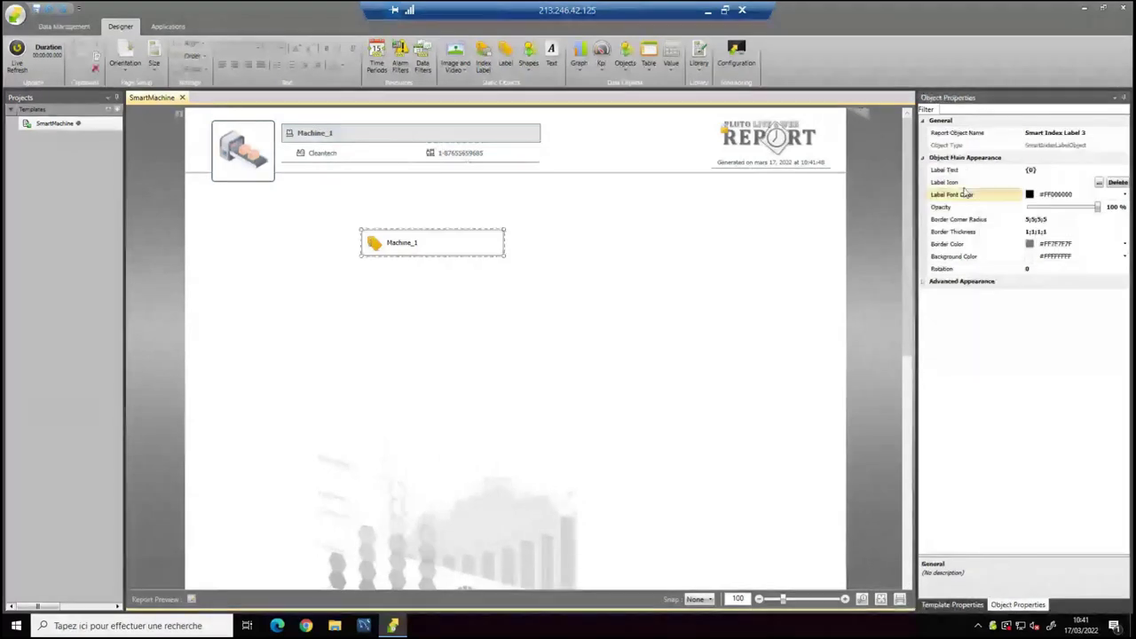
click(781, 250)
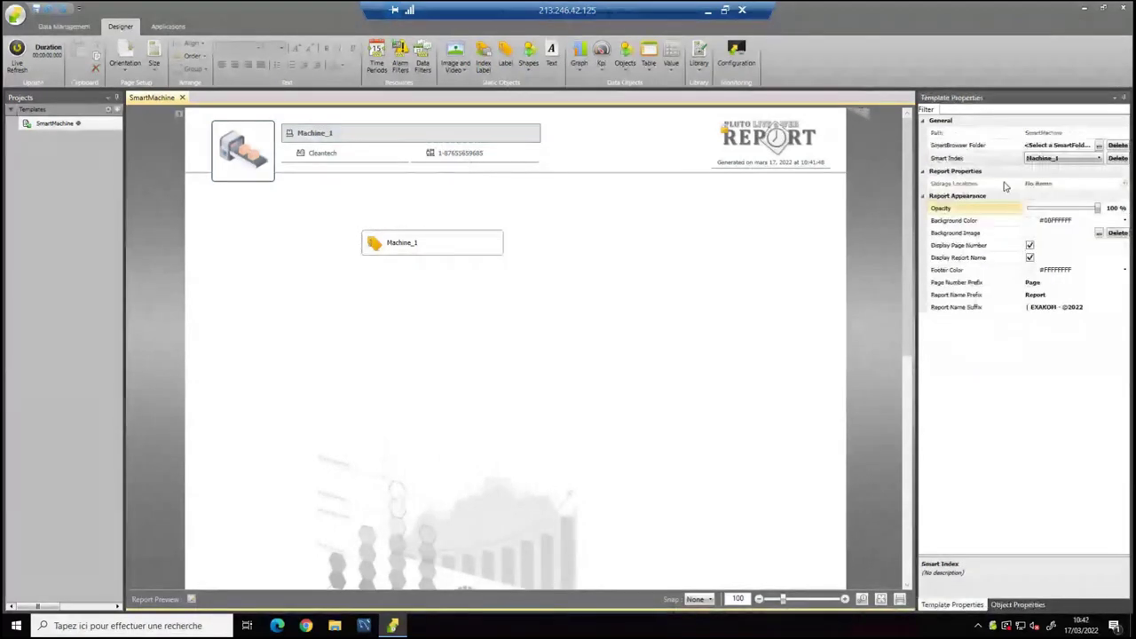
click(1056, 158)
click(1044, 192)
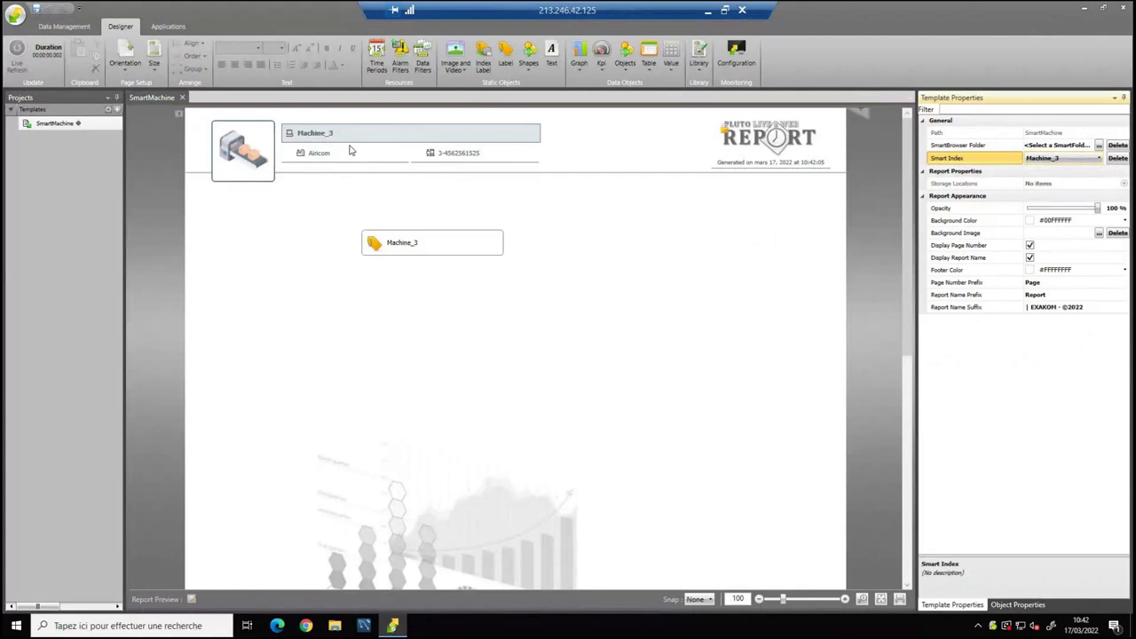
click(406, 246)
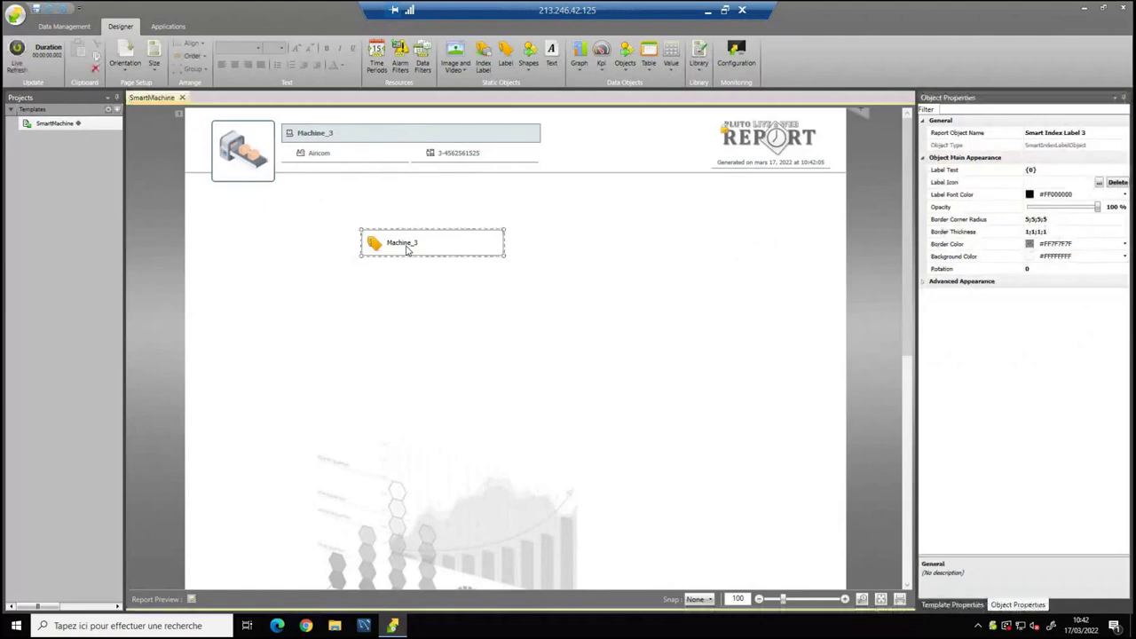
click(468, 75)
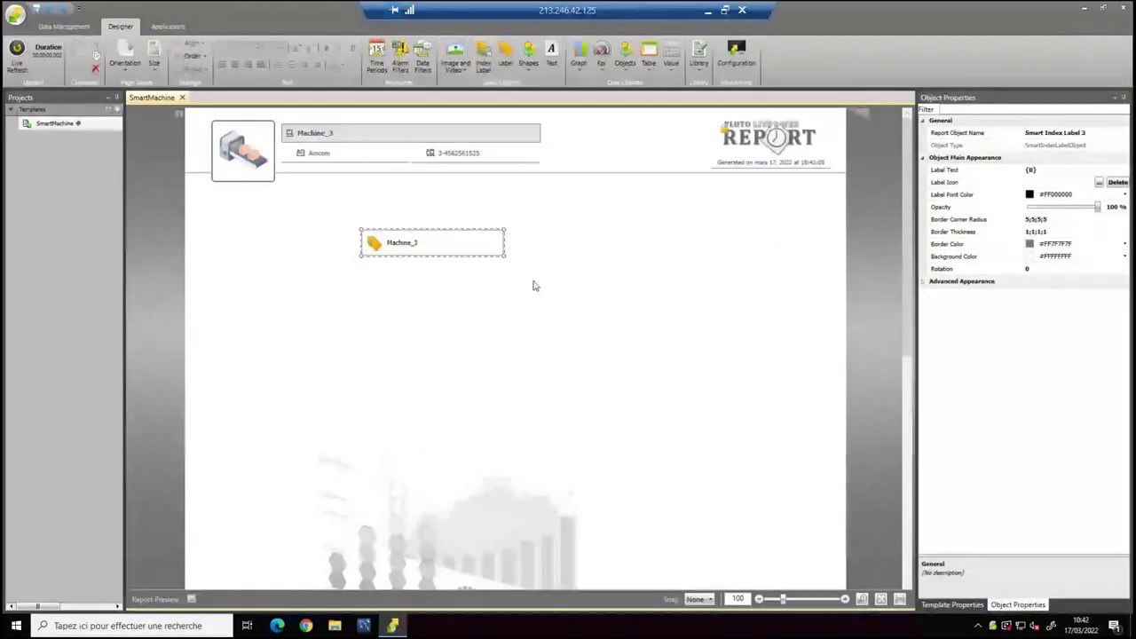
drag(399, 244, 413, 263)
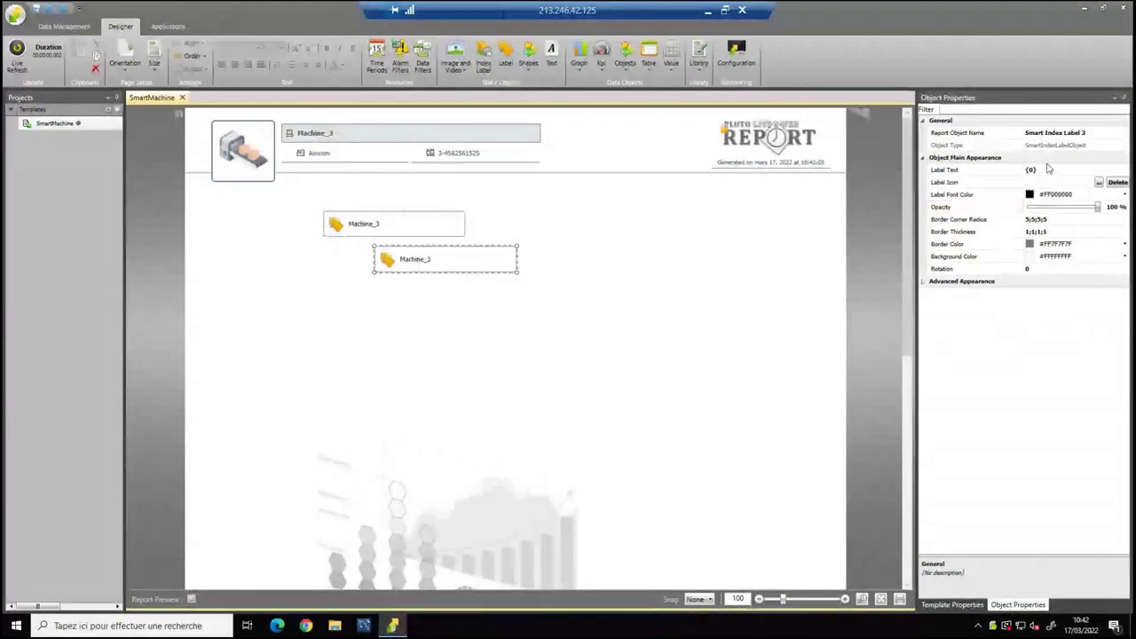
click(1033, 172)
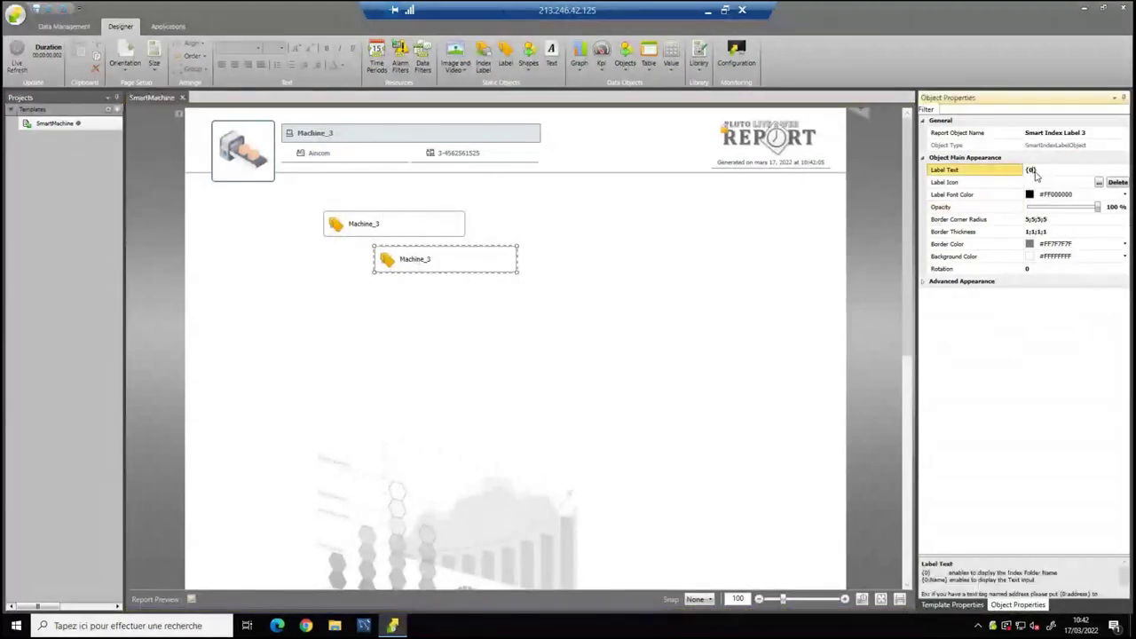
text(:Narial)
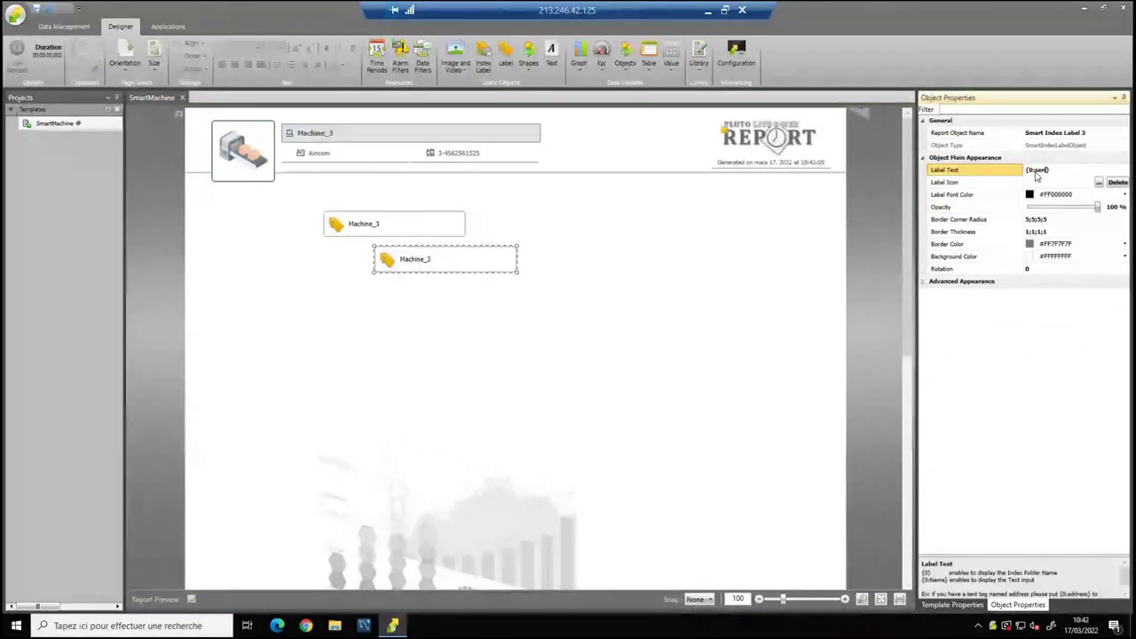
click(427, 263)
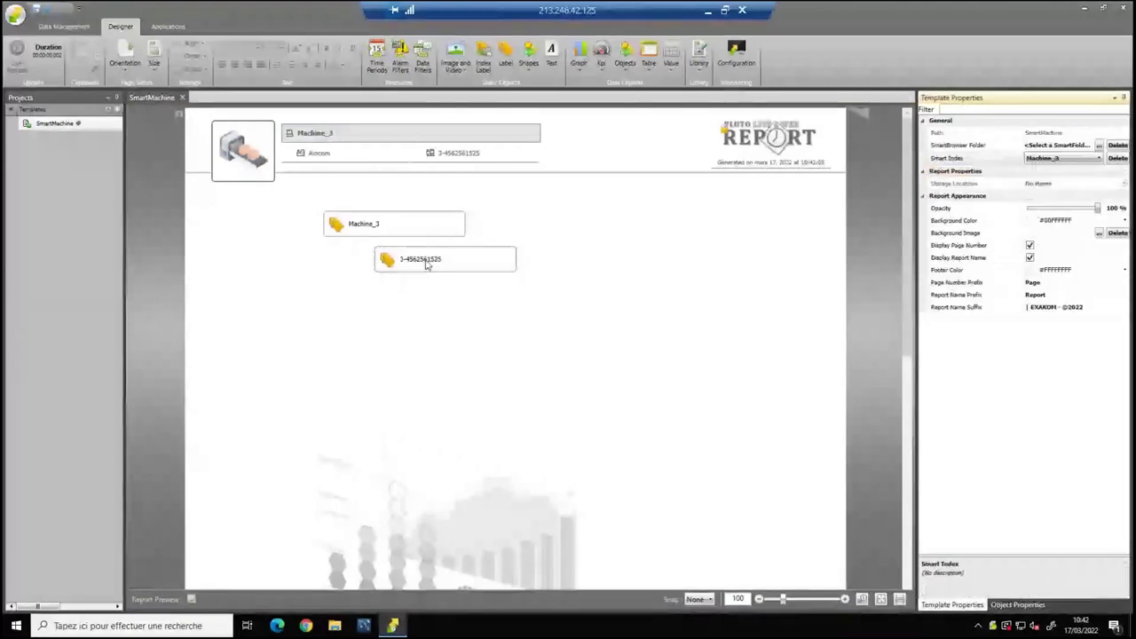
click(427, 263)
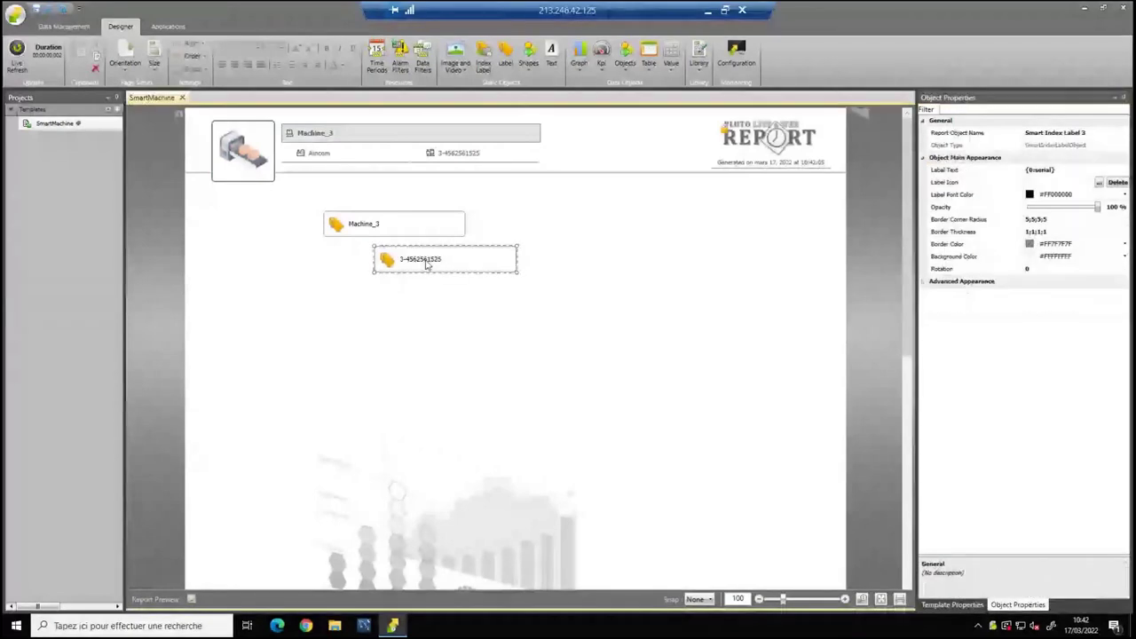
Check the serial and client tag names in the Smart Browser.
click(62, 29)
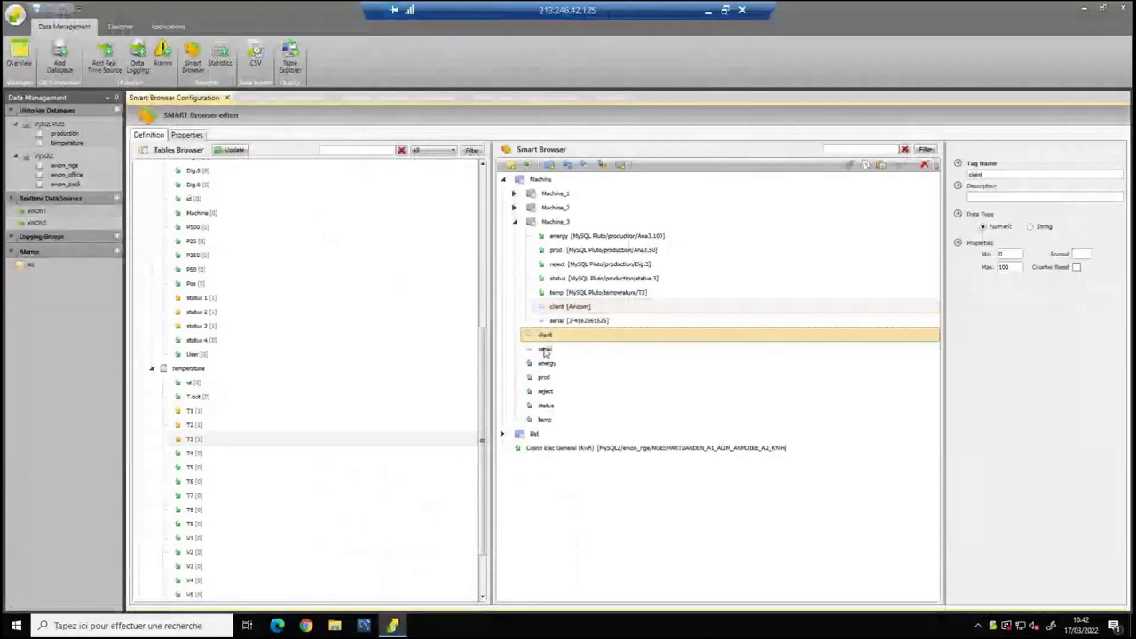
drag(545, 350, 545, 340)
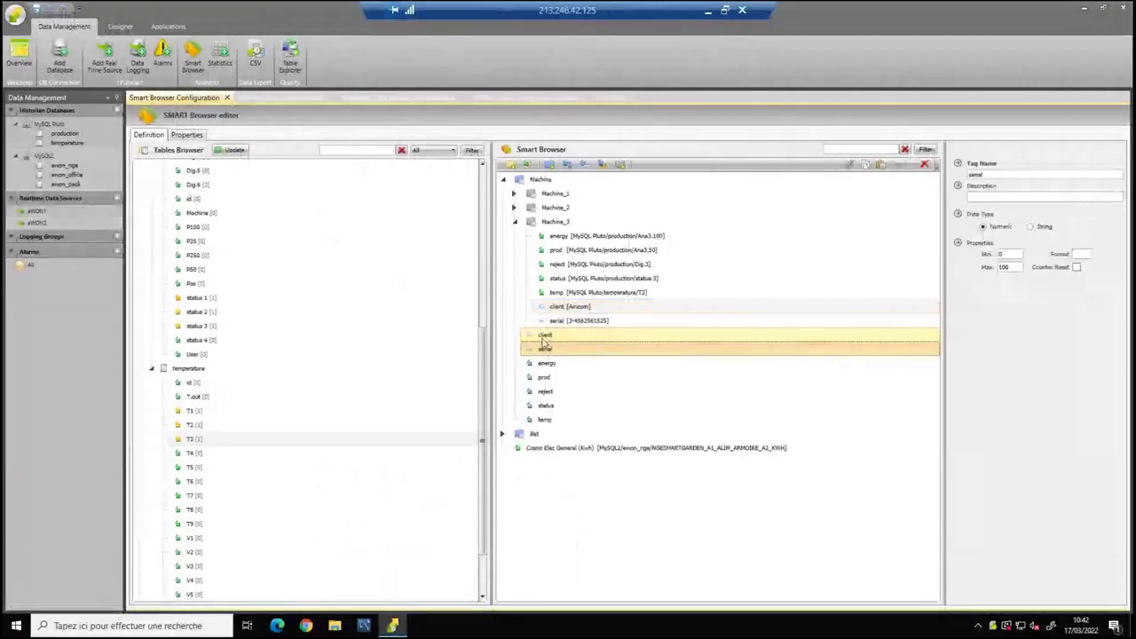
click(545, 336)
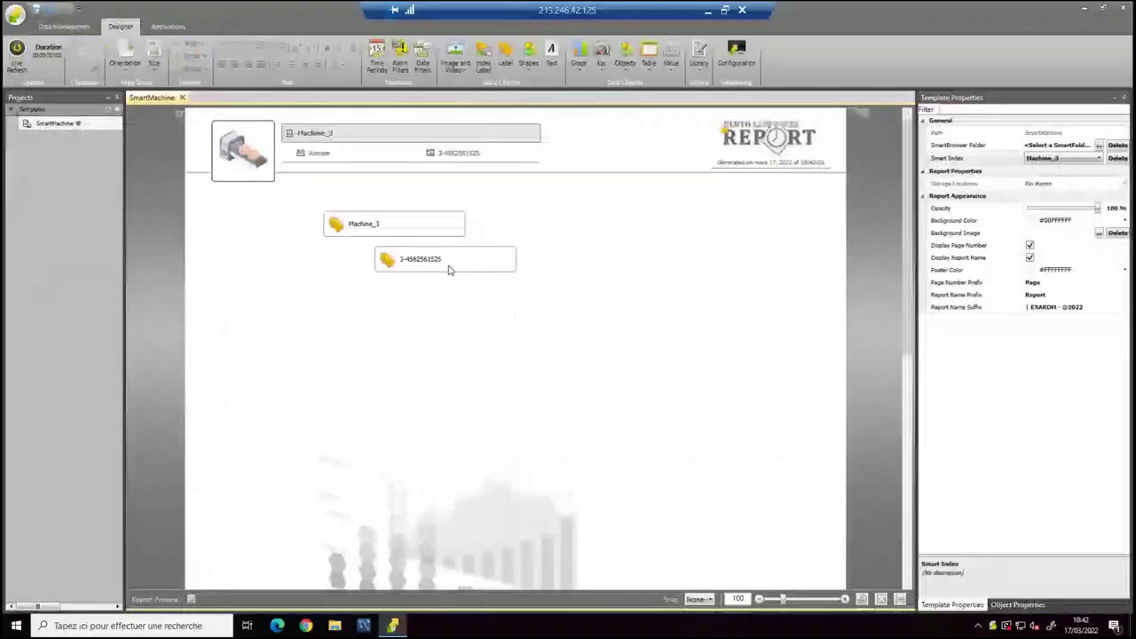
Copy the serial label further down and set its text to {0:client}, showing Aircom.
drag(449, 270, 494, 318)
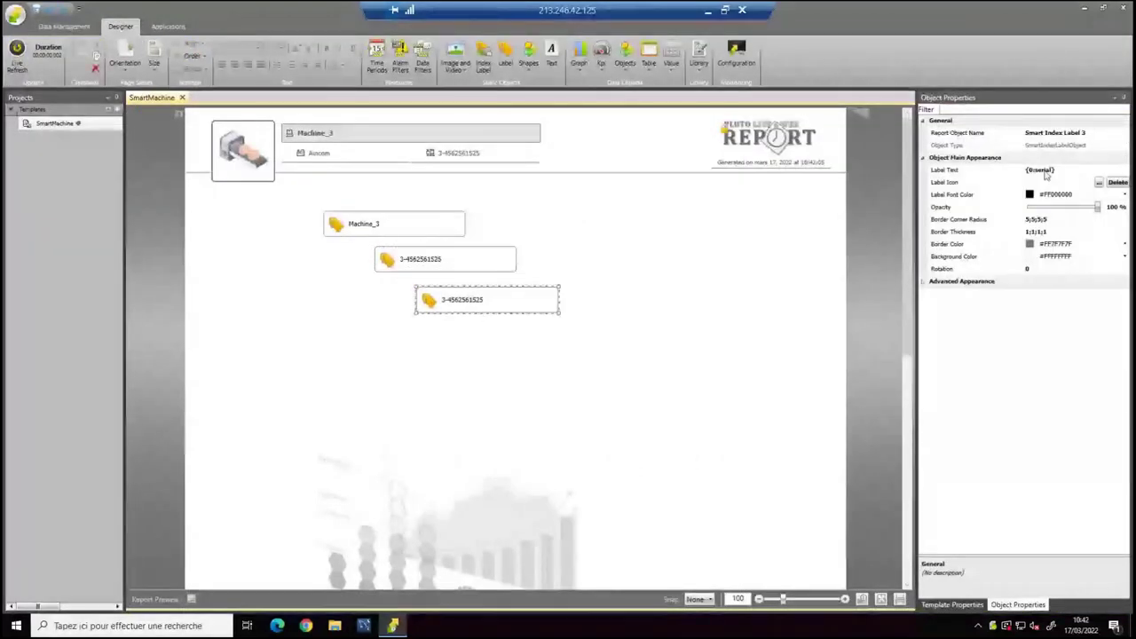
click(1056, 171)
text(lient)
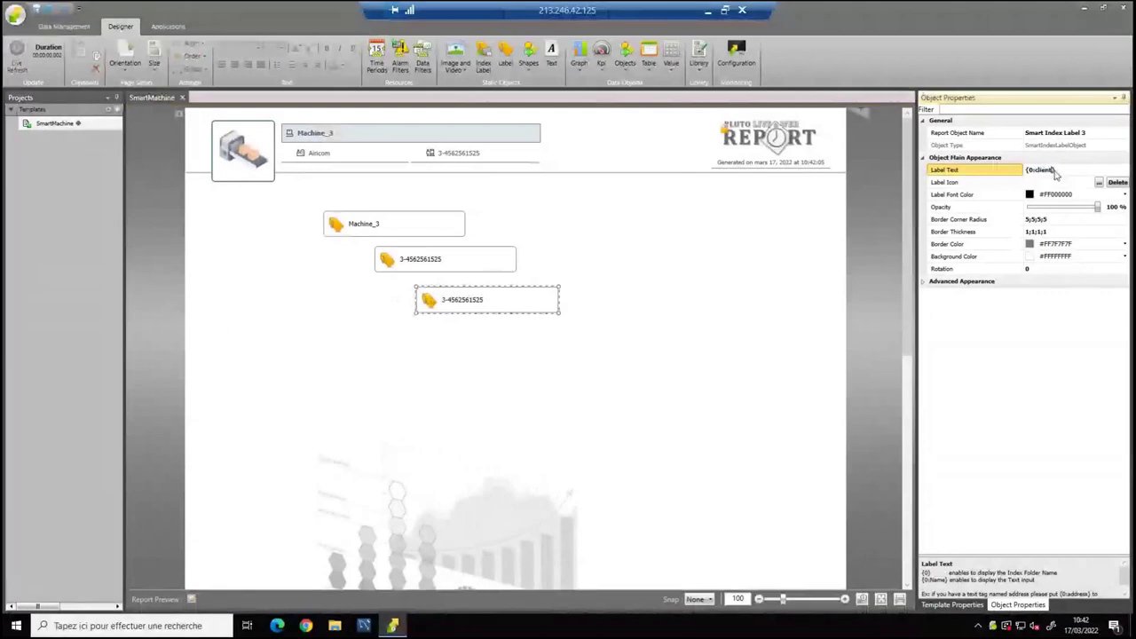
click(527, 339)
click(497, 305)
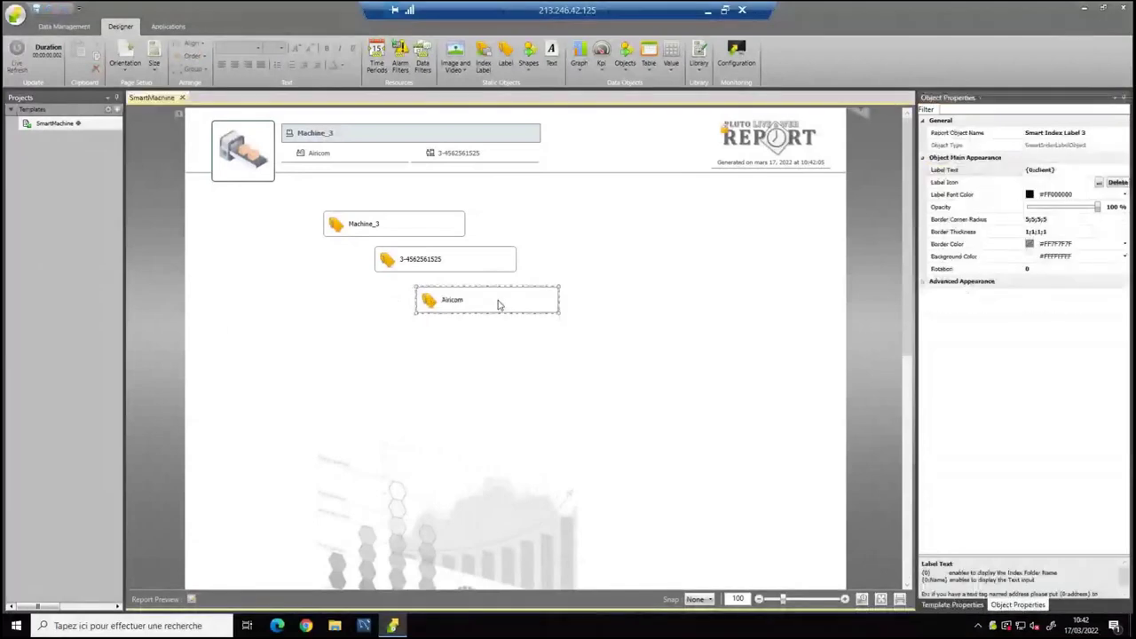
click(660, 286)
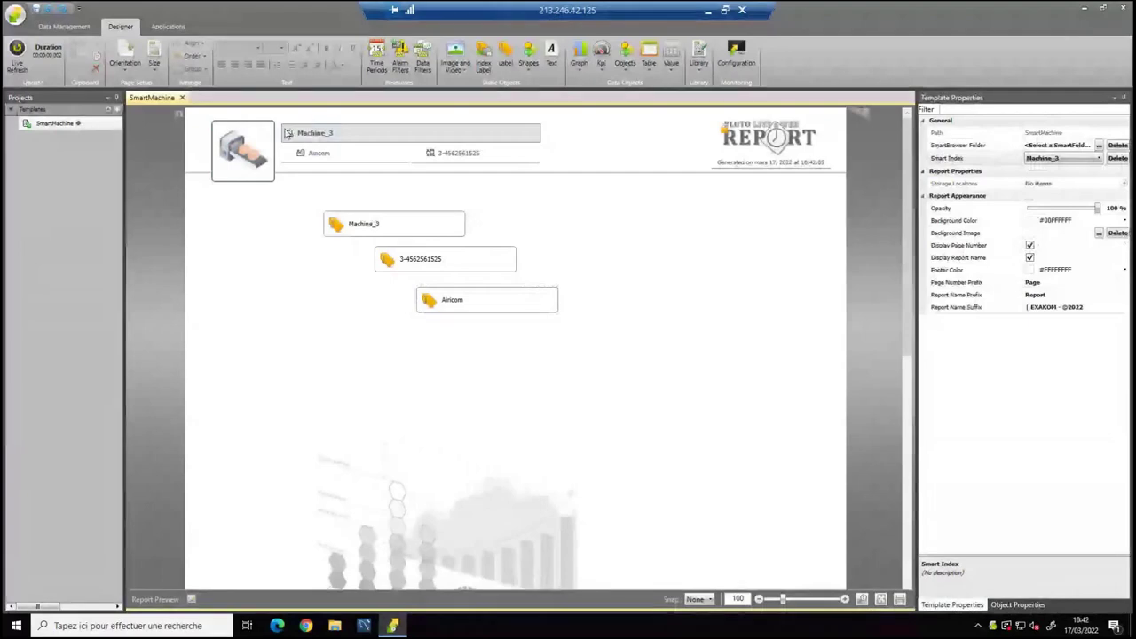
Delete the three test labels, then cycle the smart index through Machine_2, Machine_1 and Machine_3.
drag(309, 197, 529, 320)
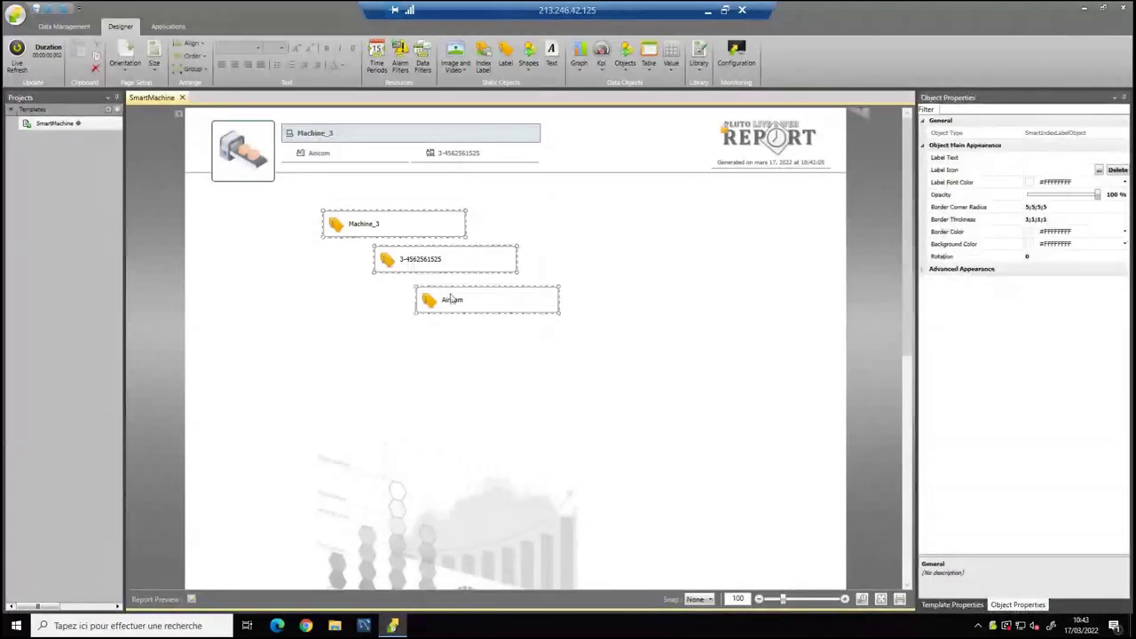
key(Delete)
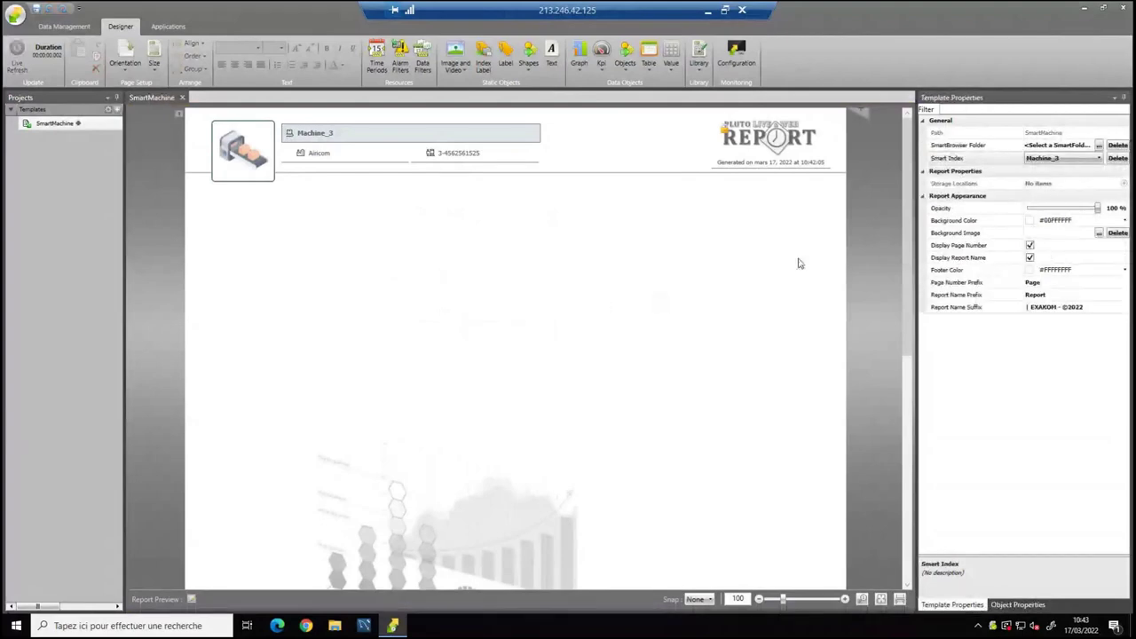
click(1035, 158)
click(1037, 184)
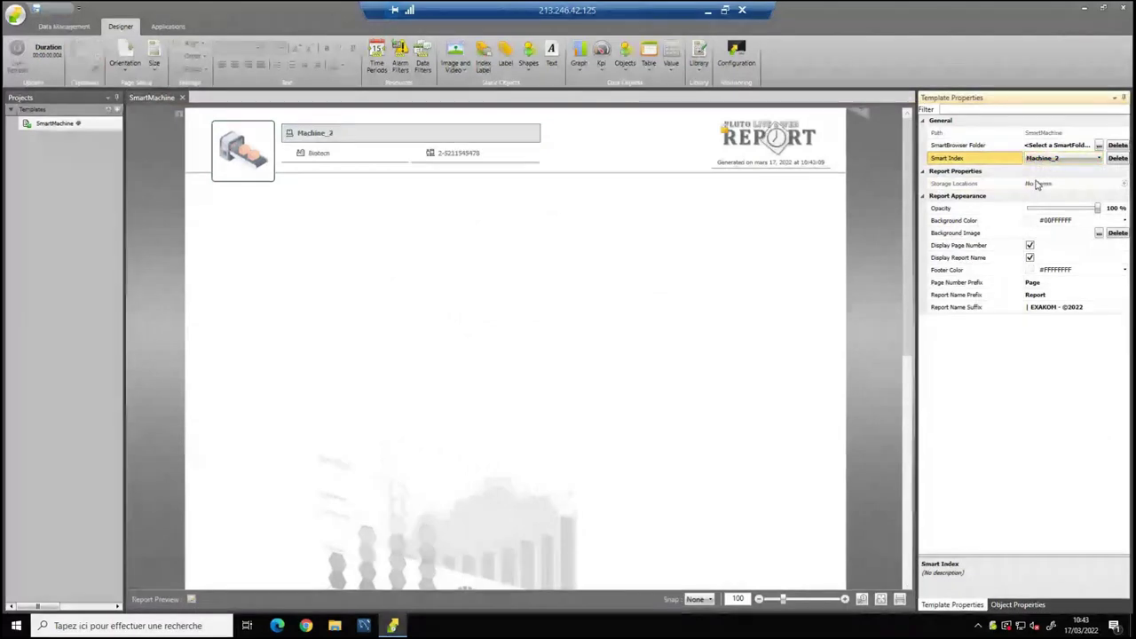
click(1046, 159)
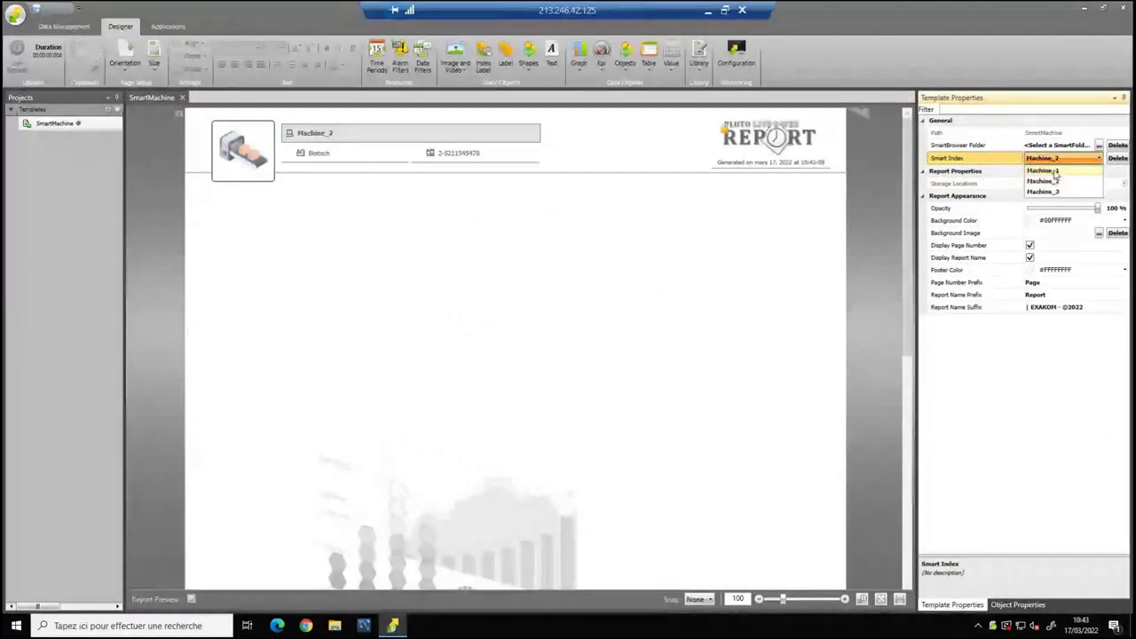
click(1044, 171)
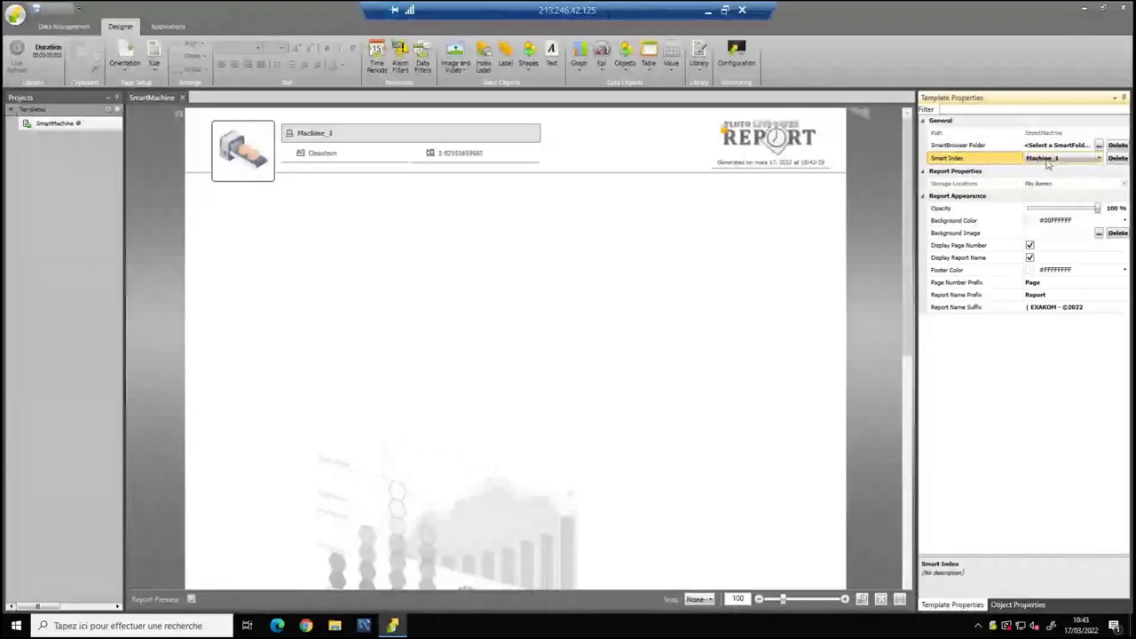
click(1049, 162)
click(1044, 192)
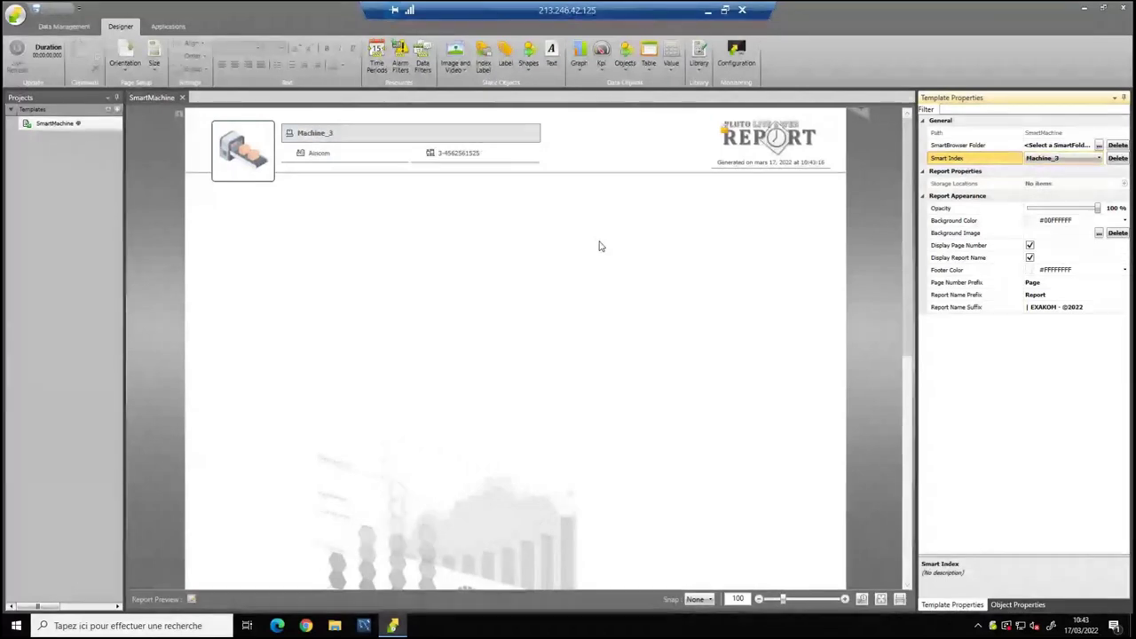
Draw a Quadrant Radial Gauge on the page below the header.
click(602, 60)
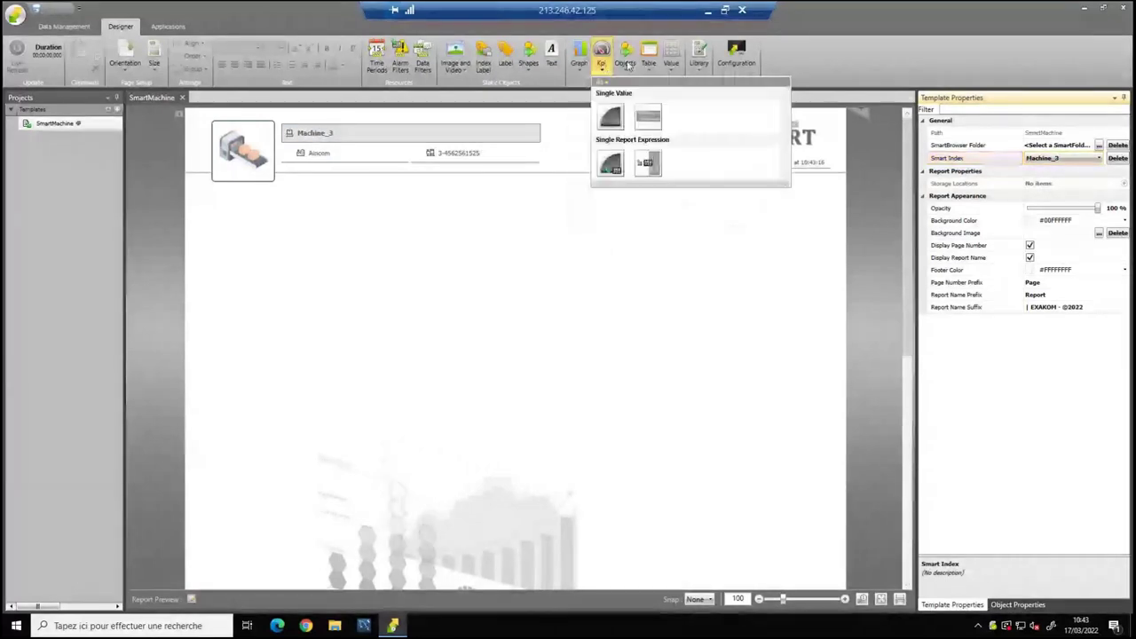
click(626, 62)
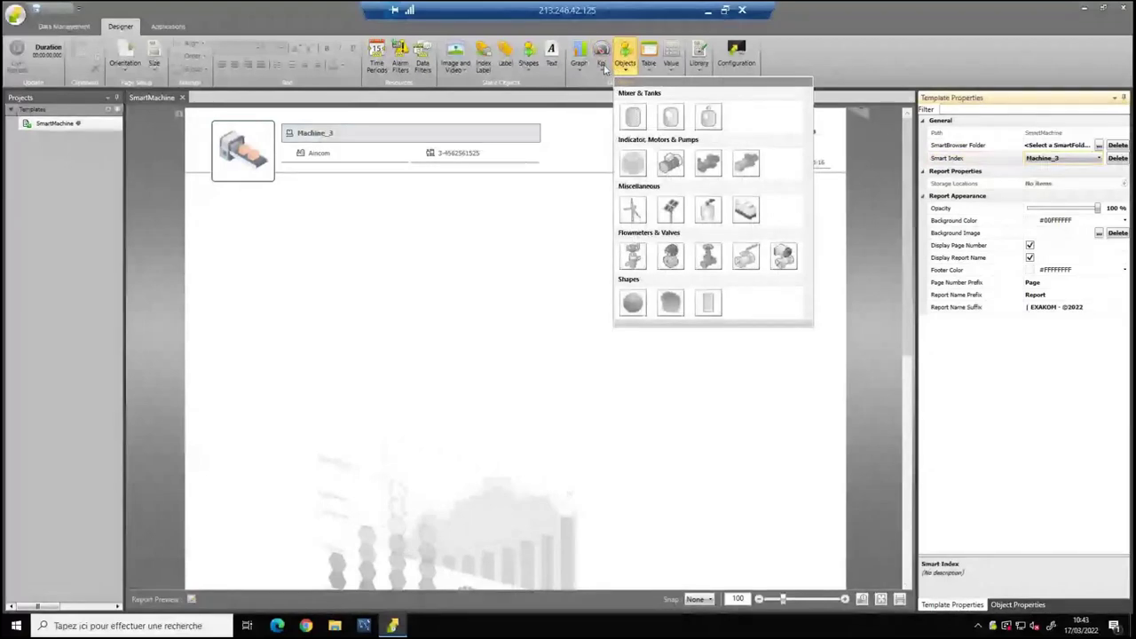
click(602, 61)
click(271, 236)
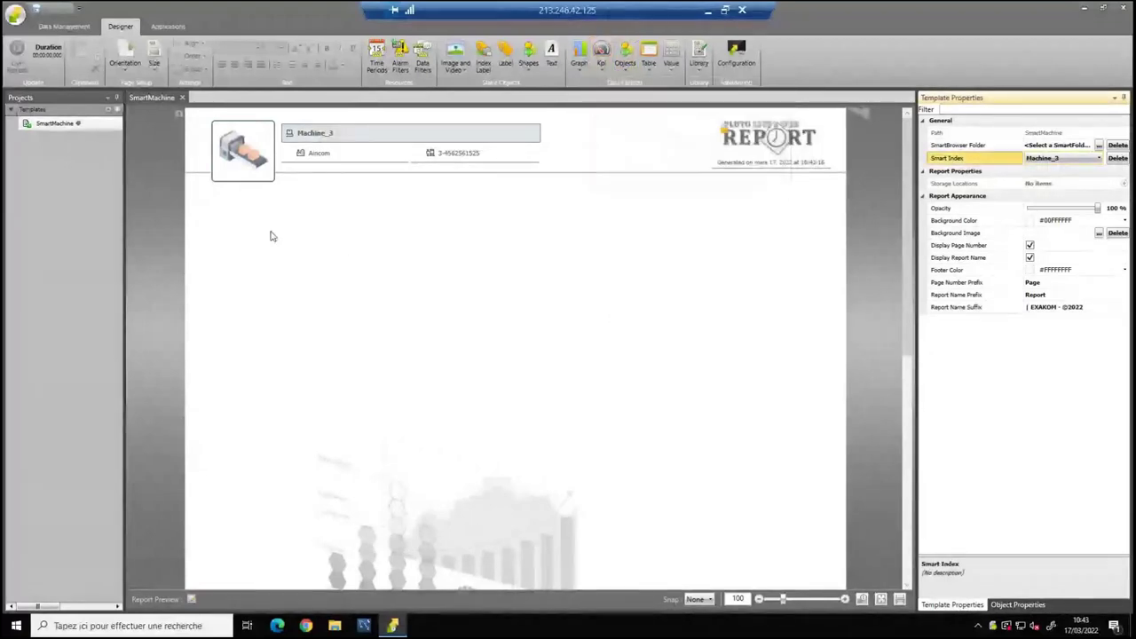
drag(244, 217, 410, 383)
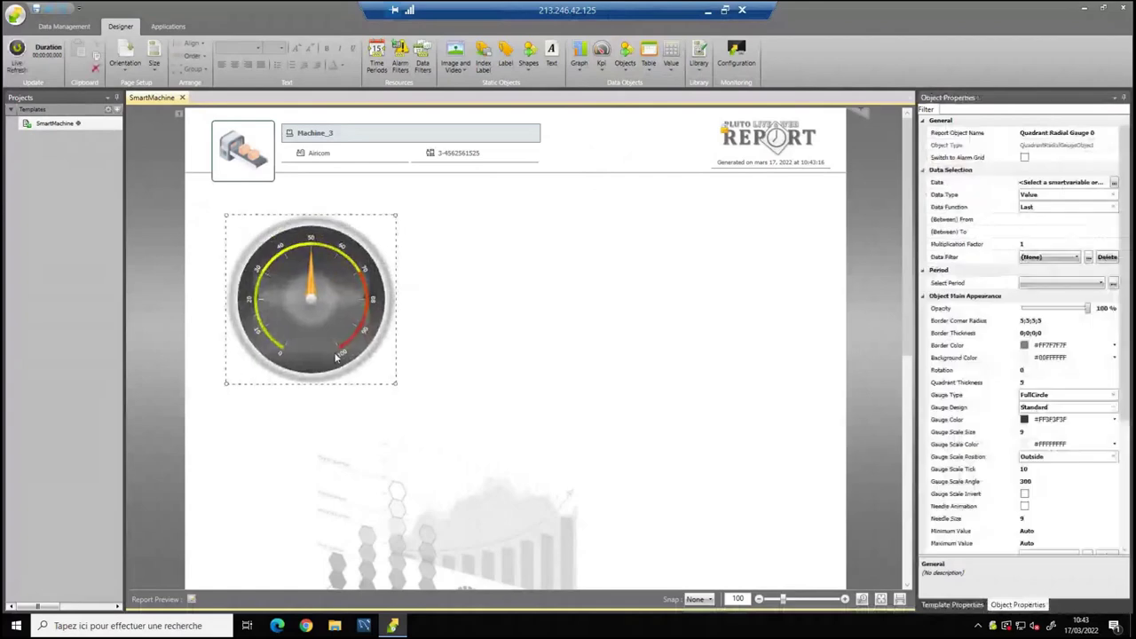
Link the gauge's data to the Machine > temp variable.
click(1116, 182)
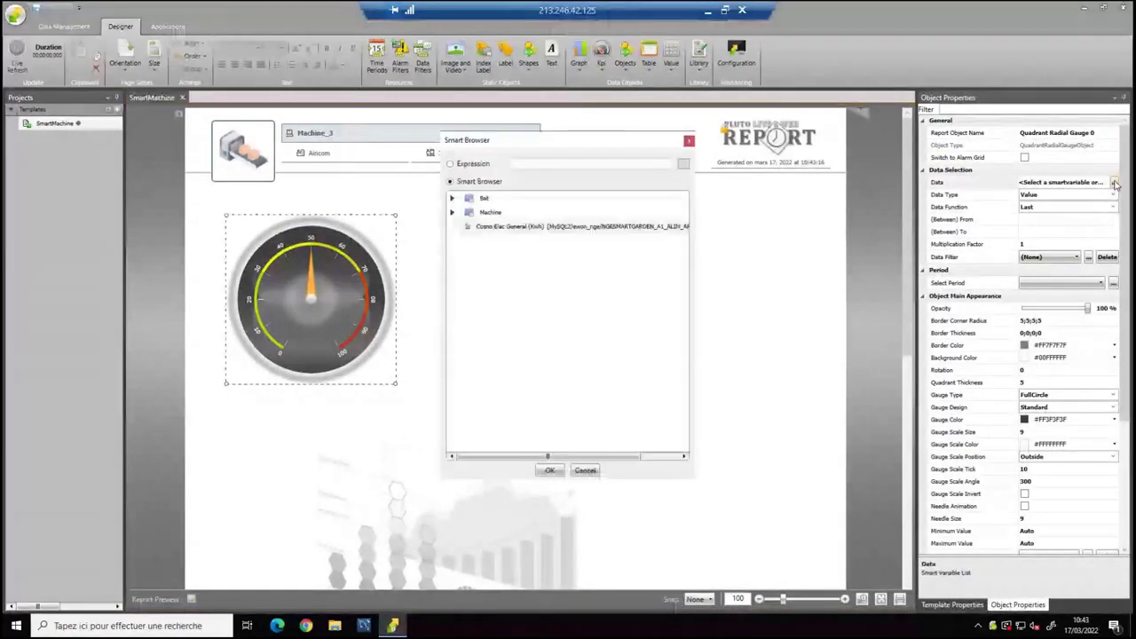
click(454, 214)
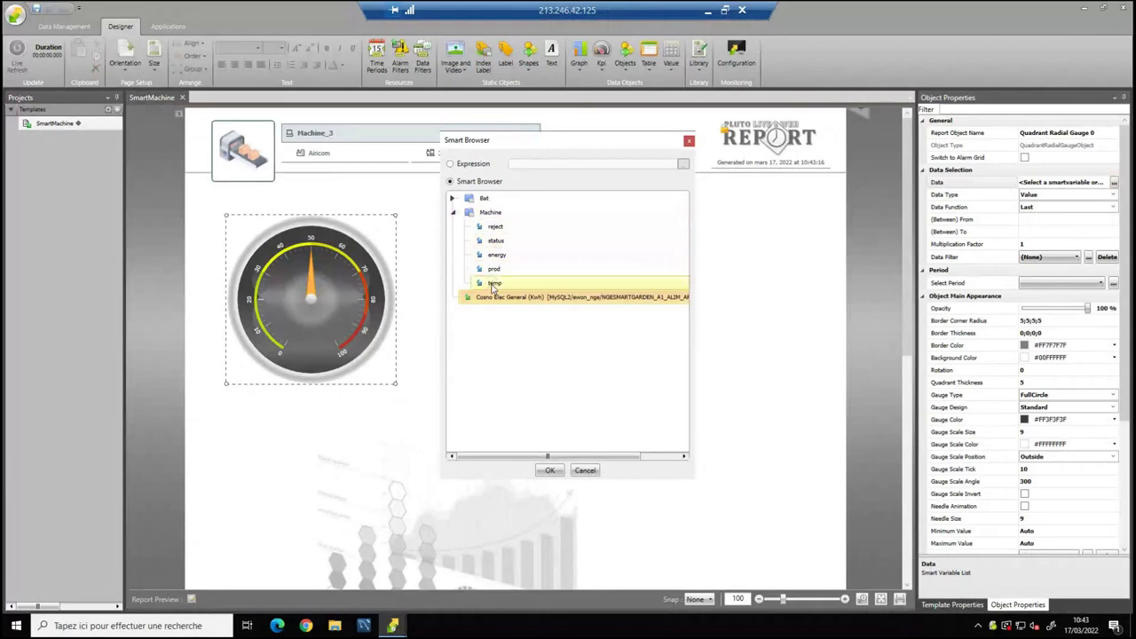
click(494, 284)
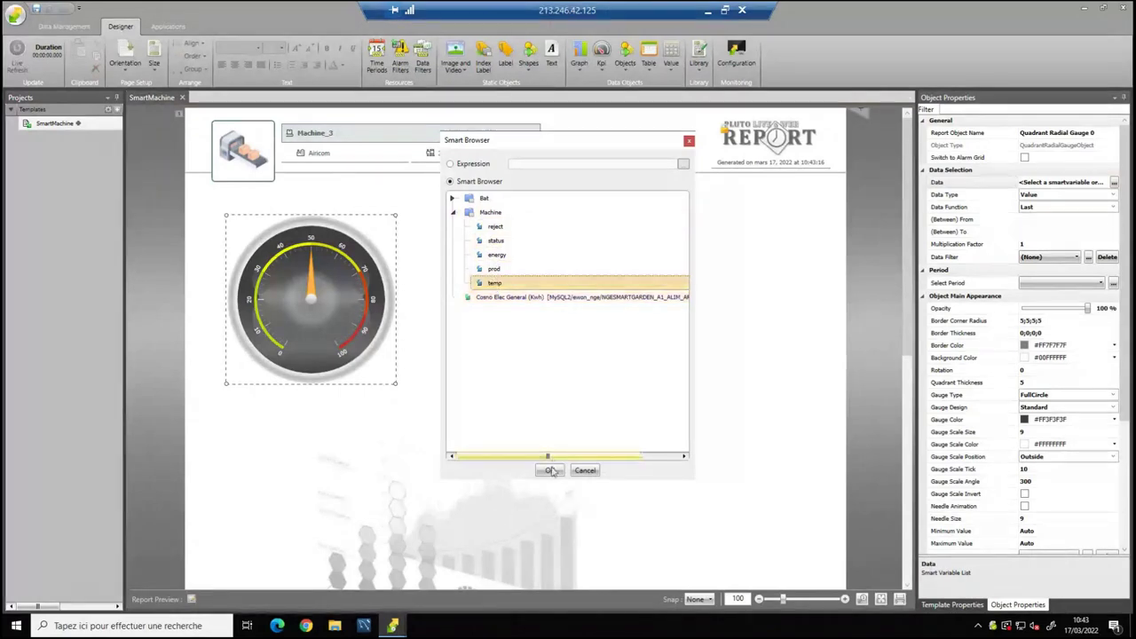
click(550, 470)
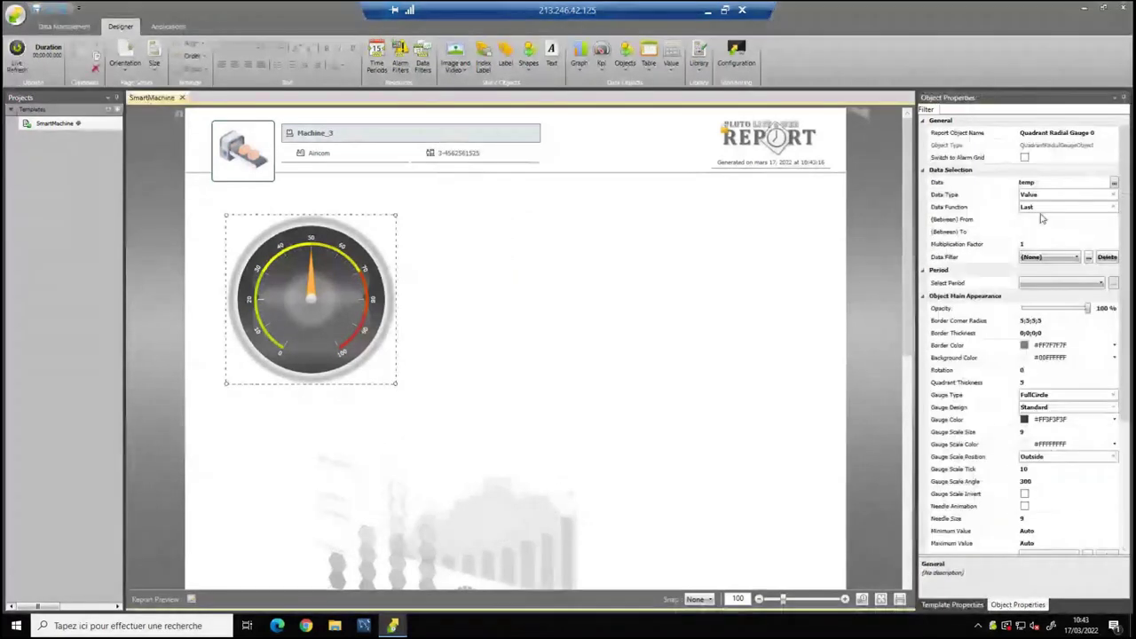
Set the gauge period to Current Day and its data function to Average.
click(1034, 283)
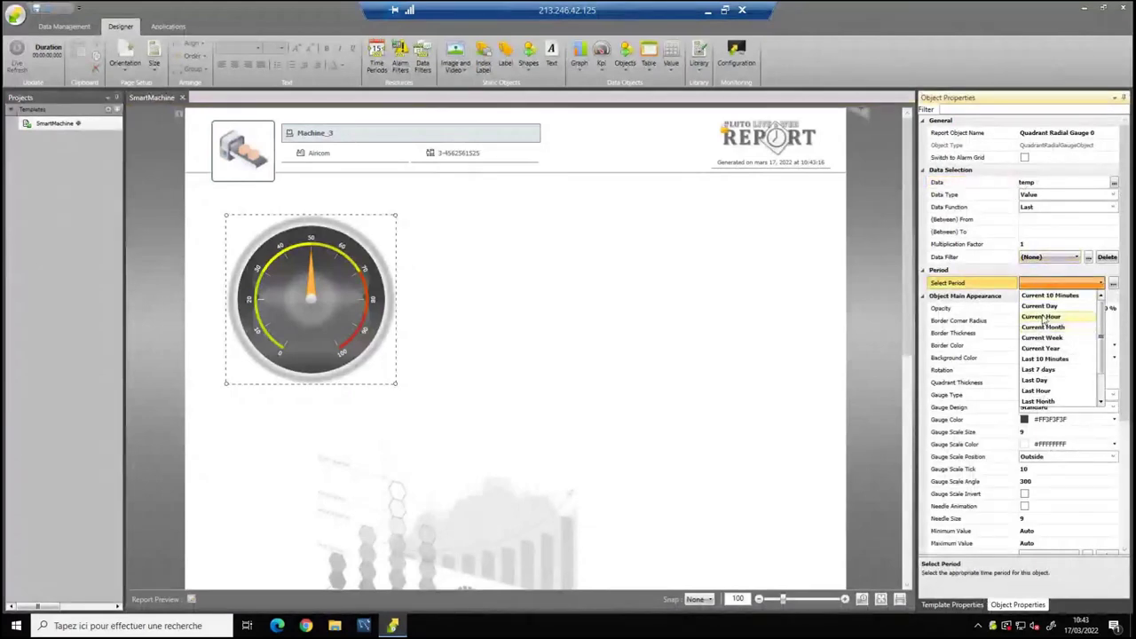
click(1040, 306)
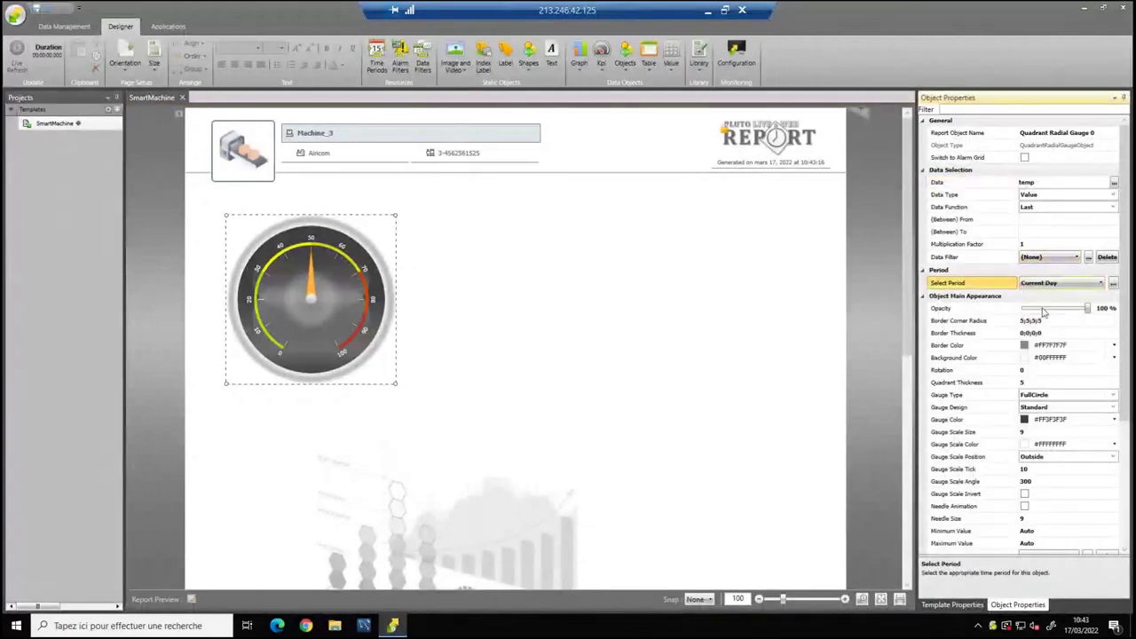
click(1118, 209)
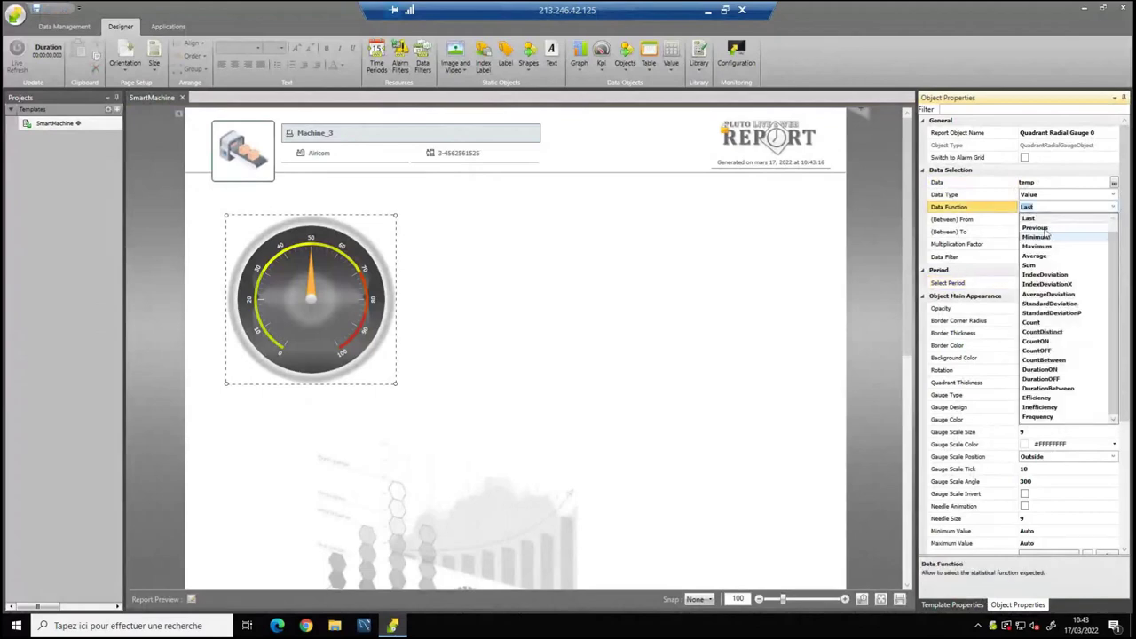
click(1035, 257)
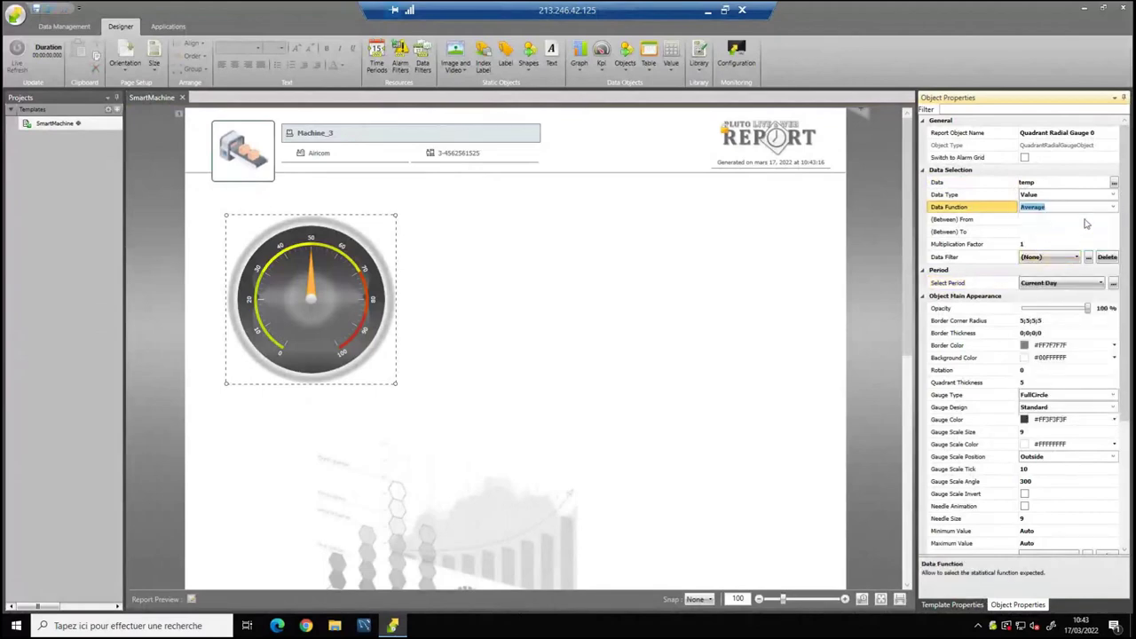
click(1115, 208)
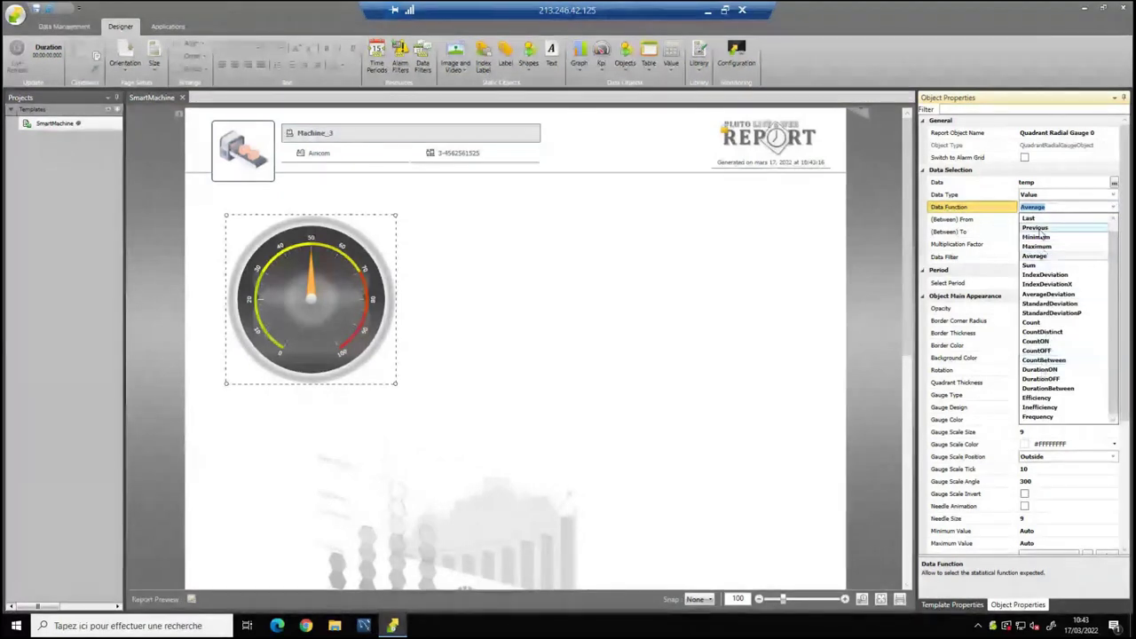
click(1035, 256)
Reopen the gauge's Smart Browser and expand the Machine variables.
click(483, 280)
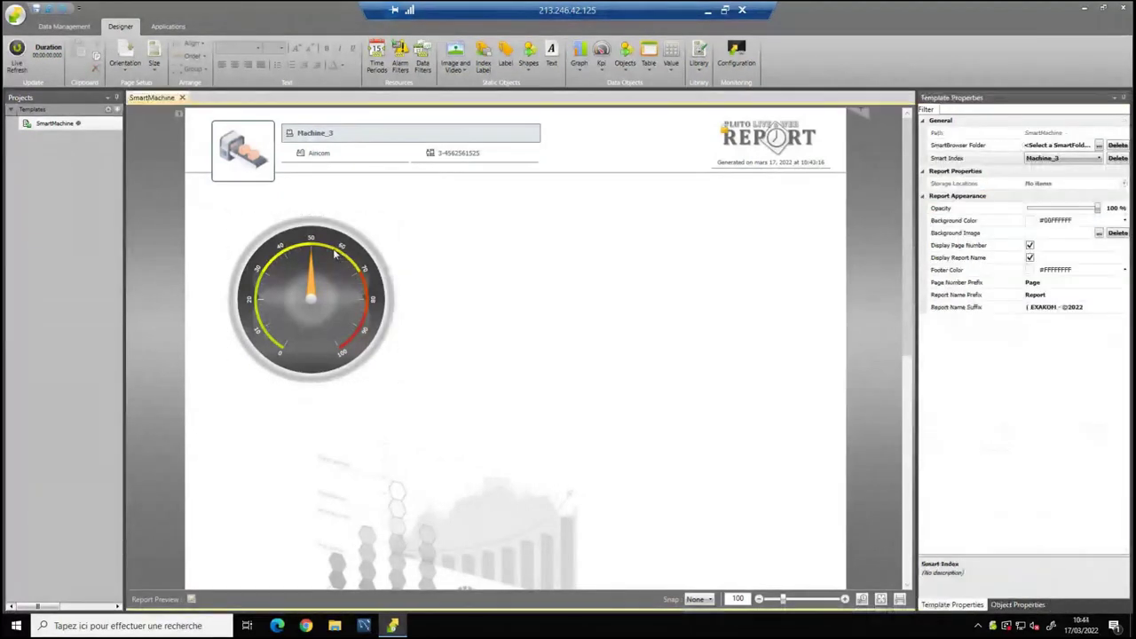
click(497, 275)
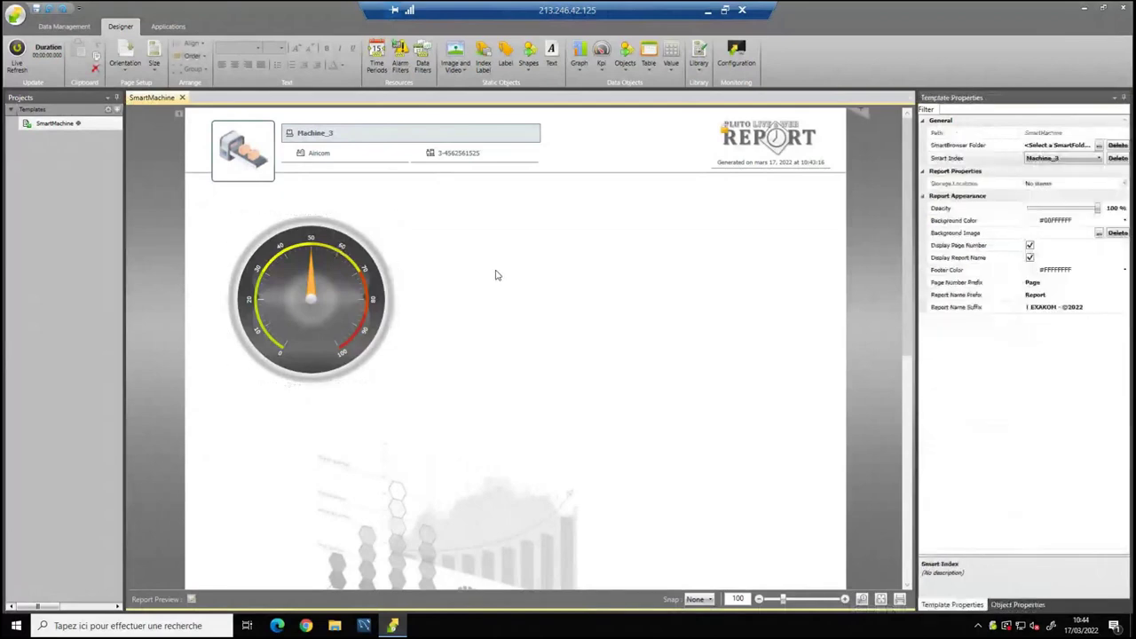
click(389, 283)
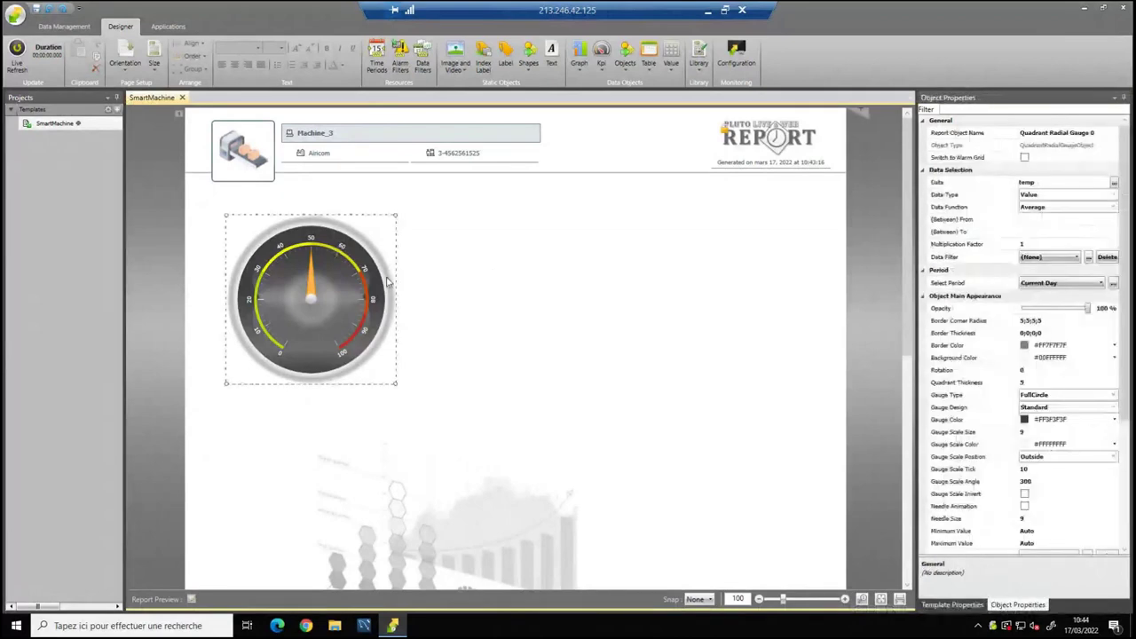
click(1114, 183)
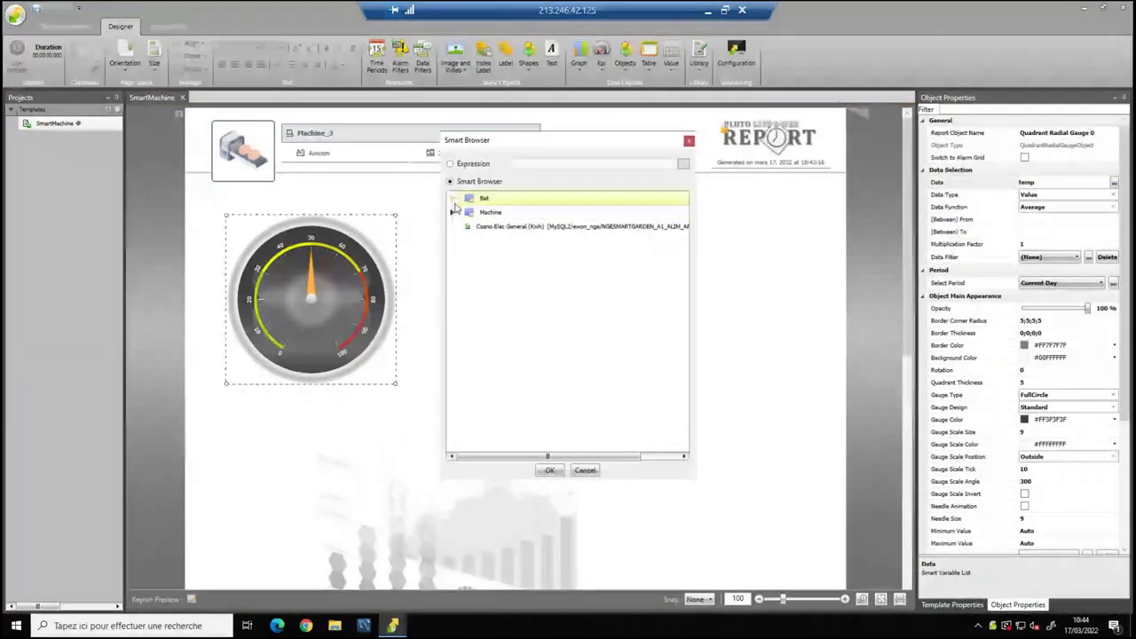
click(453, 211)
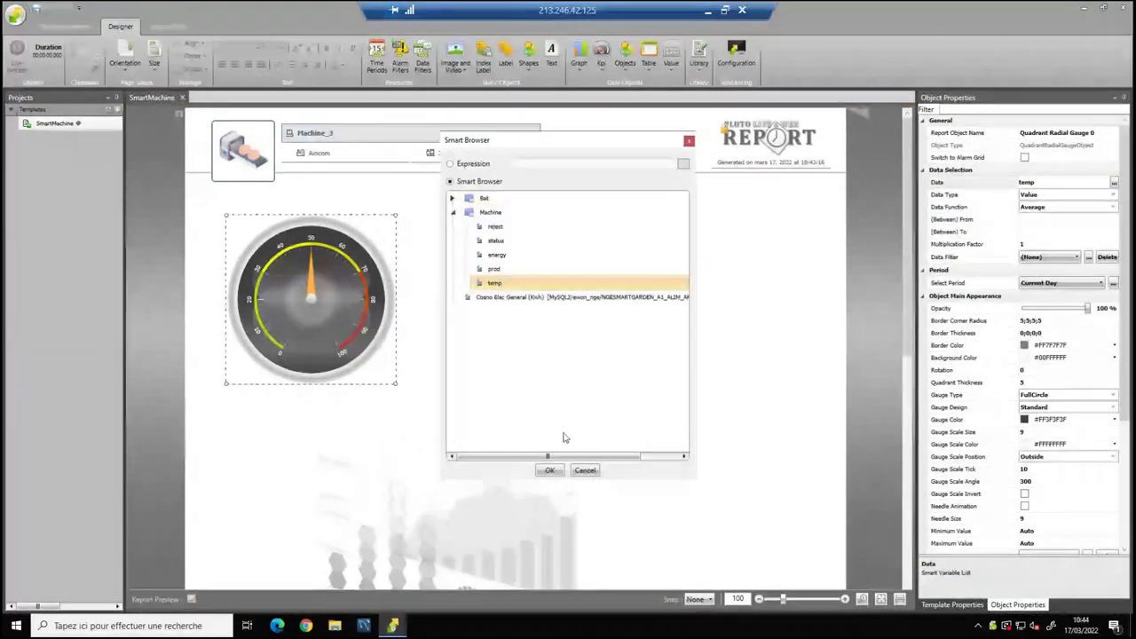
Confirm temp as gauge data and test it by previewing Machine_2, then Machine_1 (Cleantech).
click(550, 470)
click(531, 368)
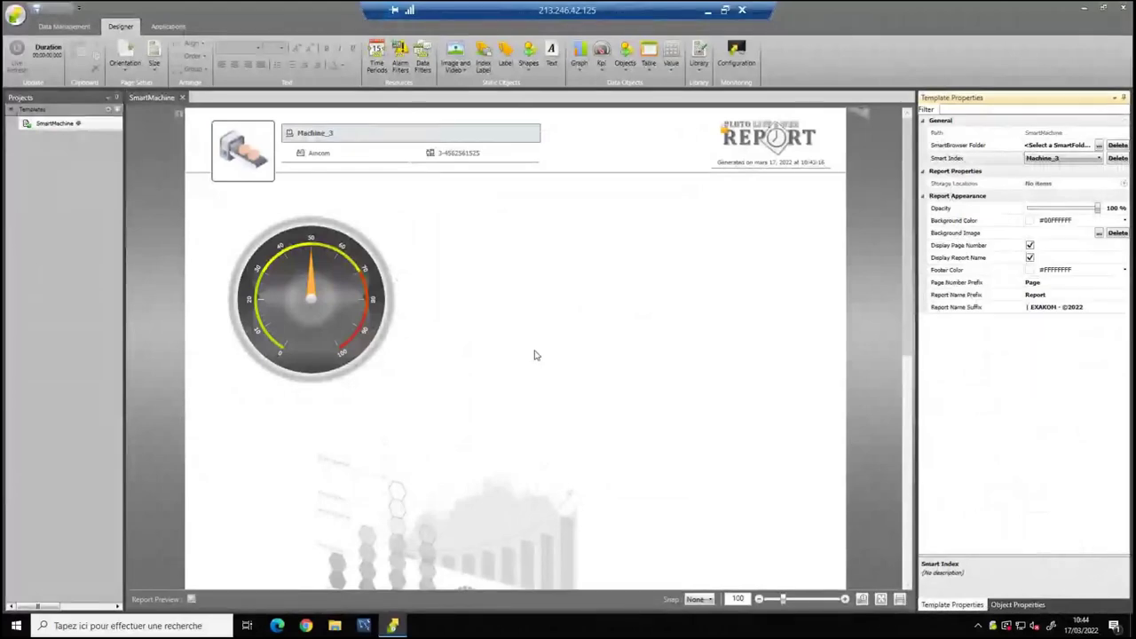
click(1059, 159)
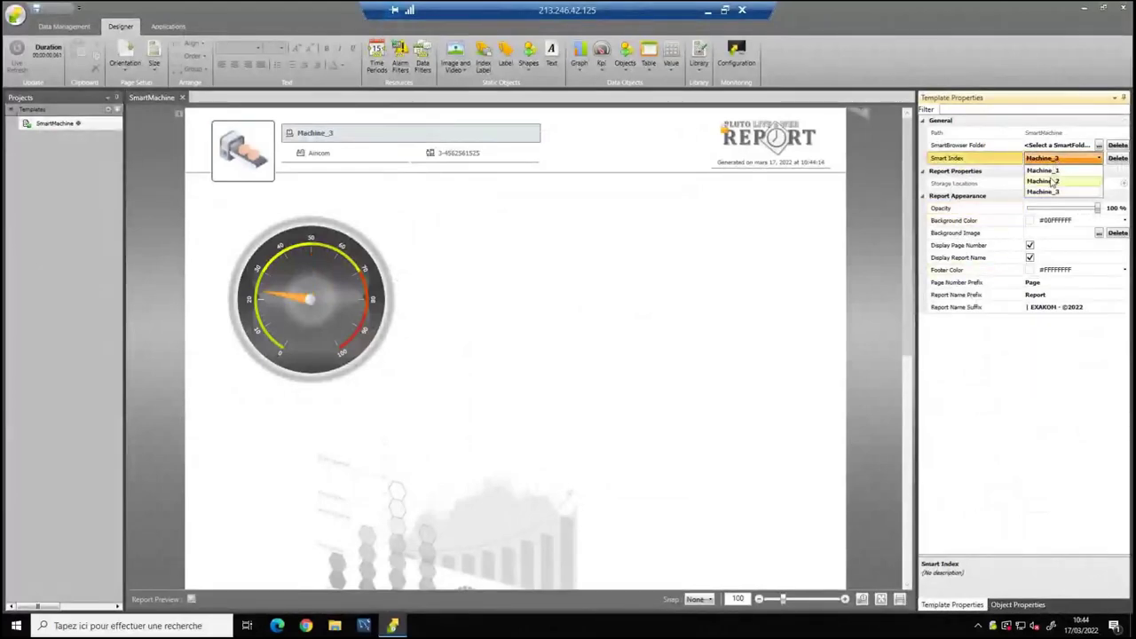
click(1052, 181)
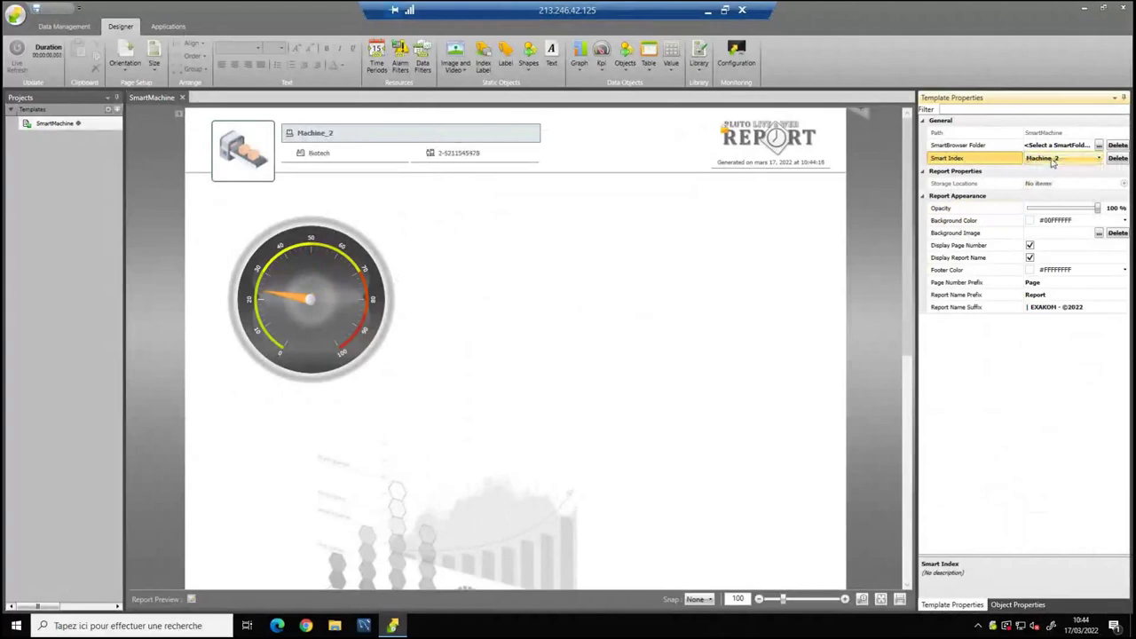
click(1052, 160)
click(1053, 190)
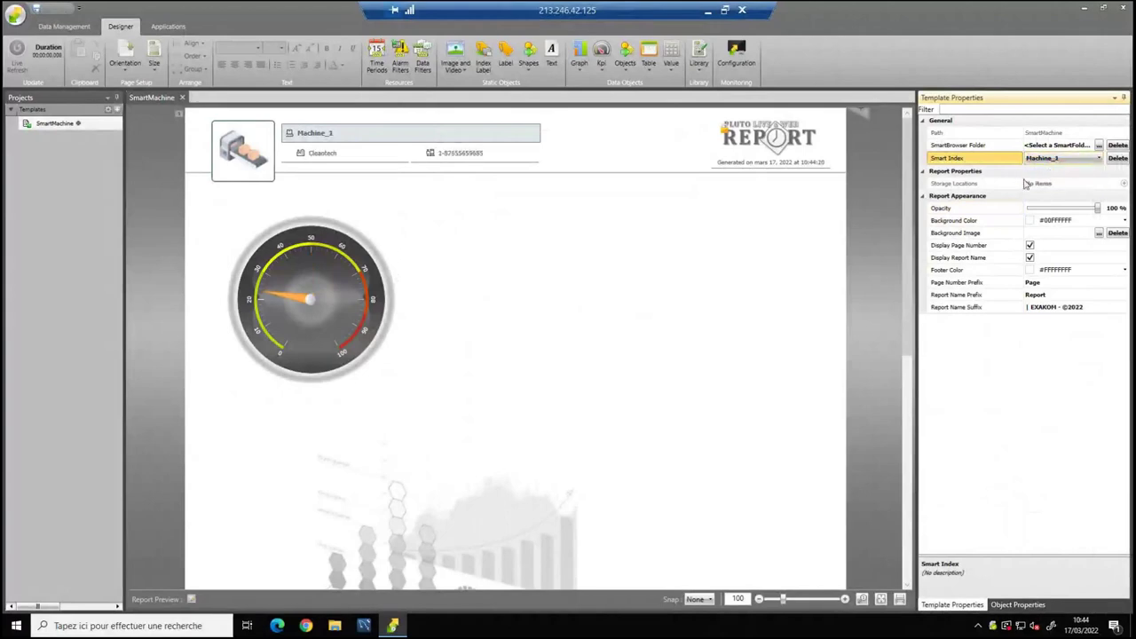
click(359, 287)
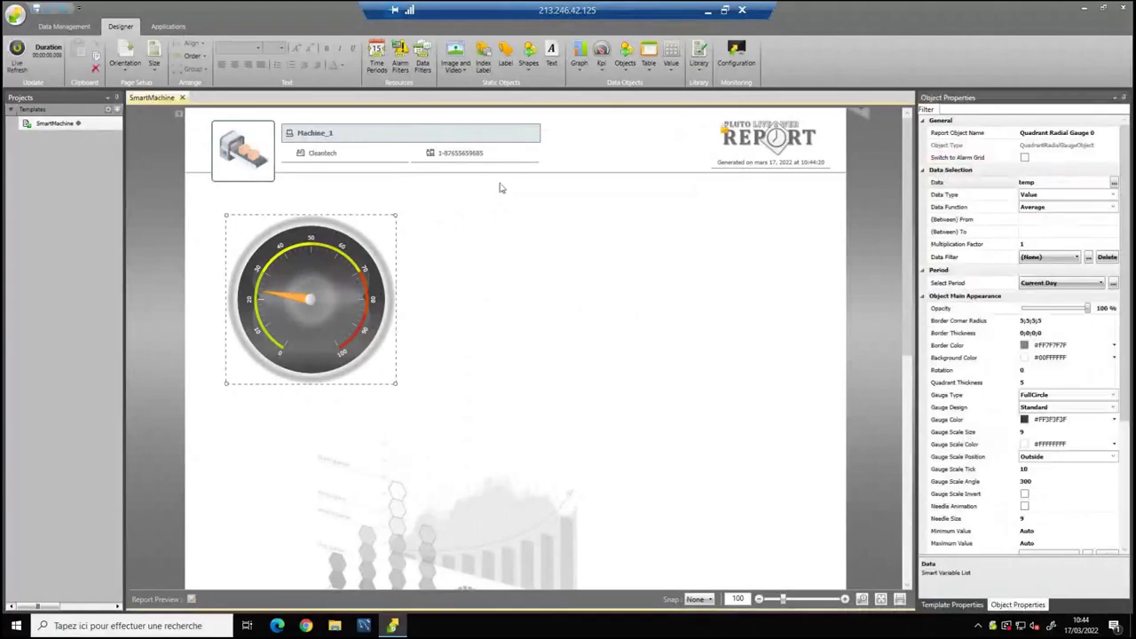
click(672, 67)
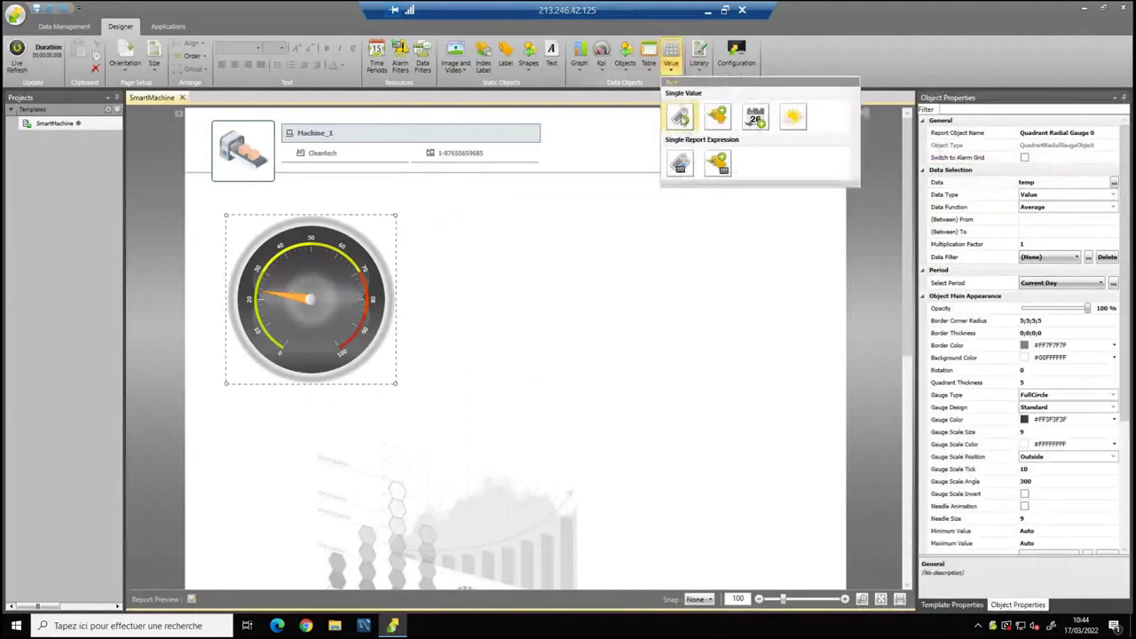
Draw a smart value box beside the gauge showing Machine temp for the Current Day.
click(754, 117)
drag(420, 228, 531, 253)
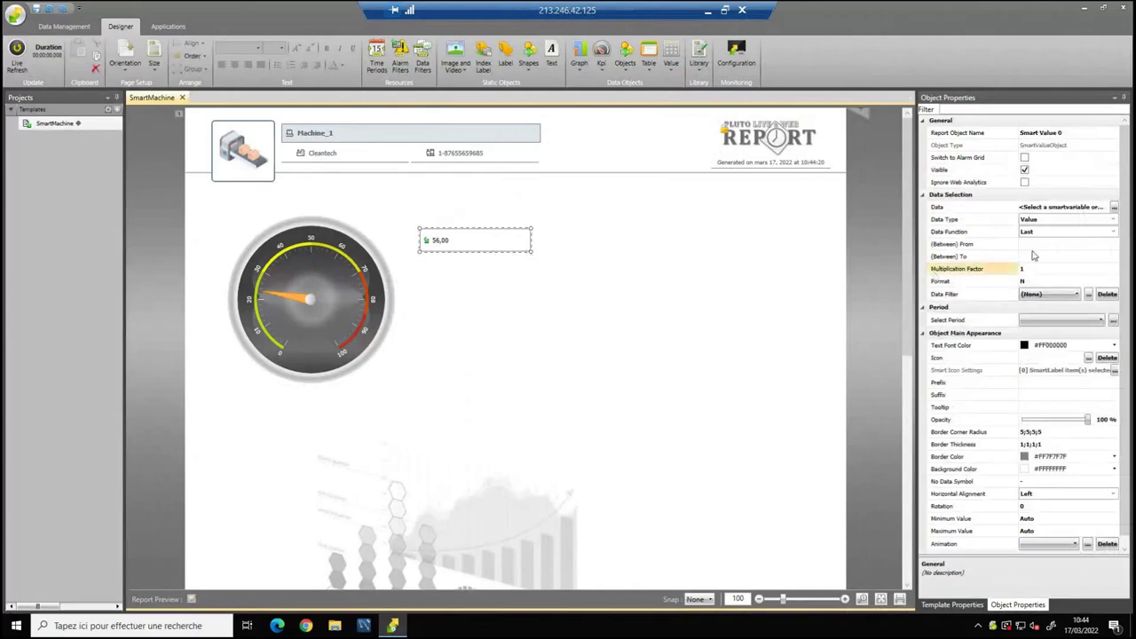
click(1114, 207)
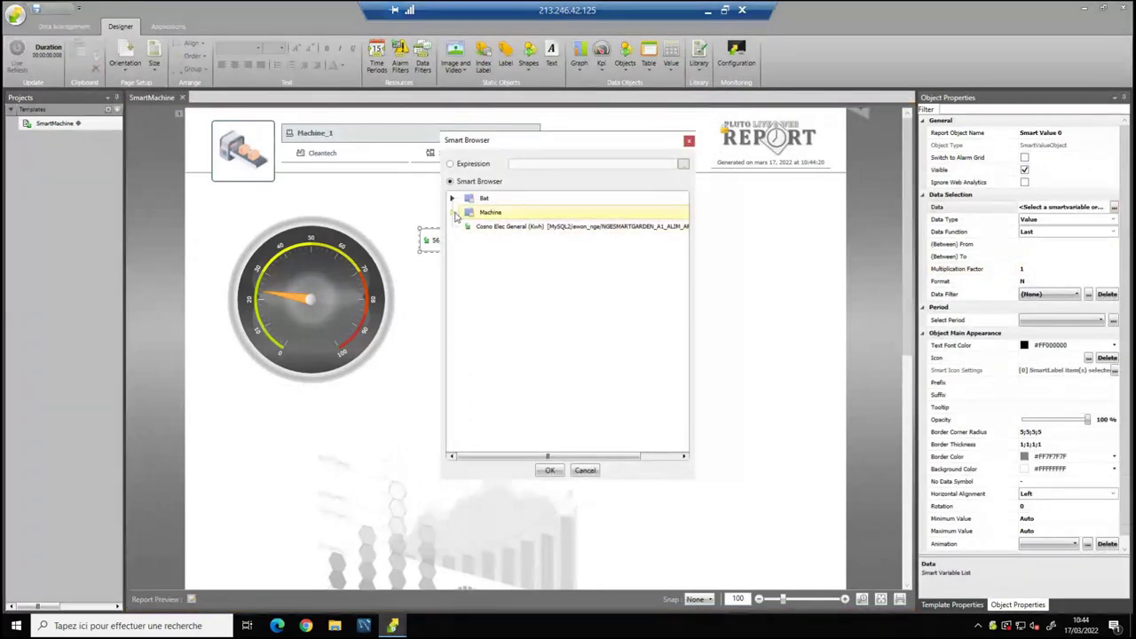
click(452, 212)
click(488, 350)
click(550, 471)
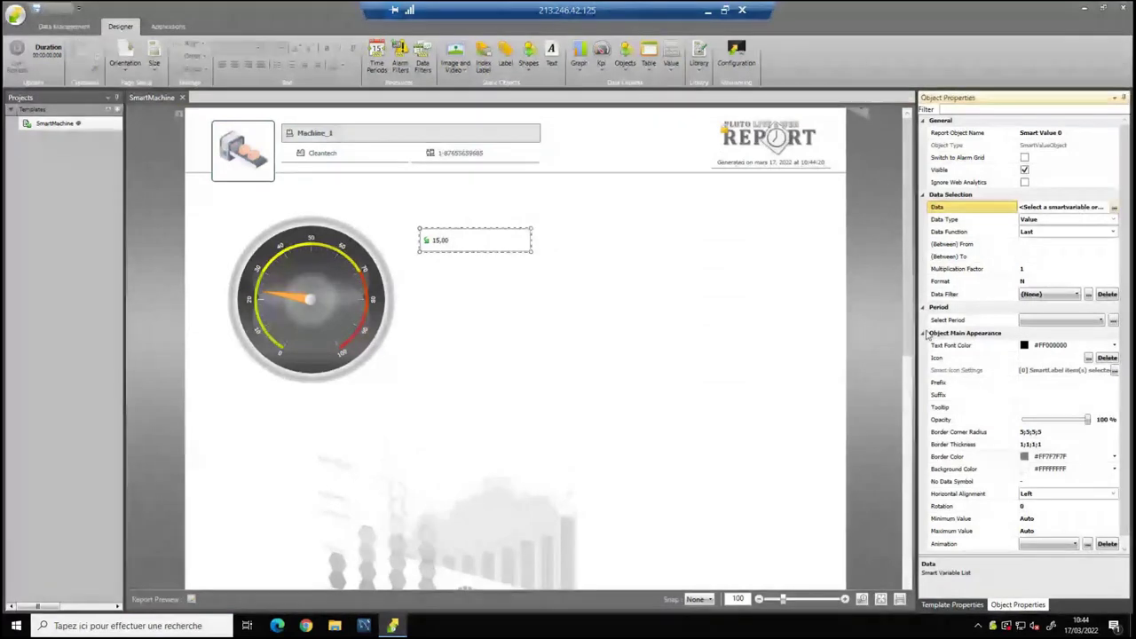
click(1065, 320)
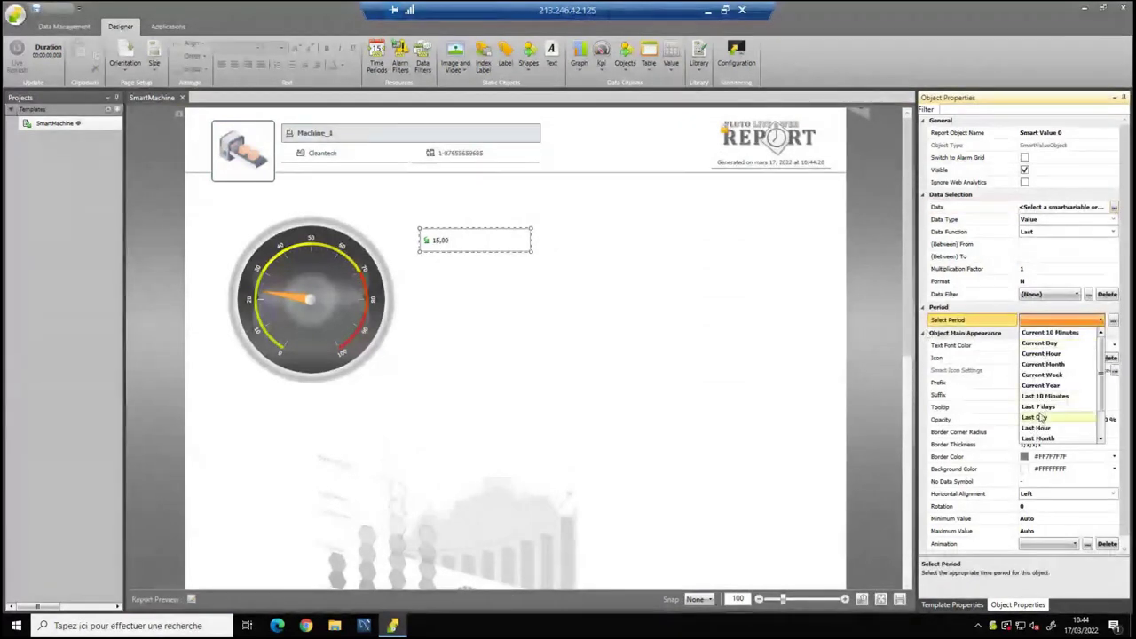
click(1041, 344)
Give the temperature value a 'Temp:' prefix and a °C suffix.
click(543, 269)
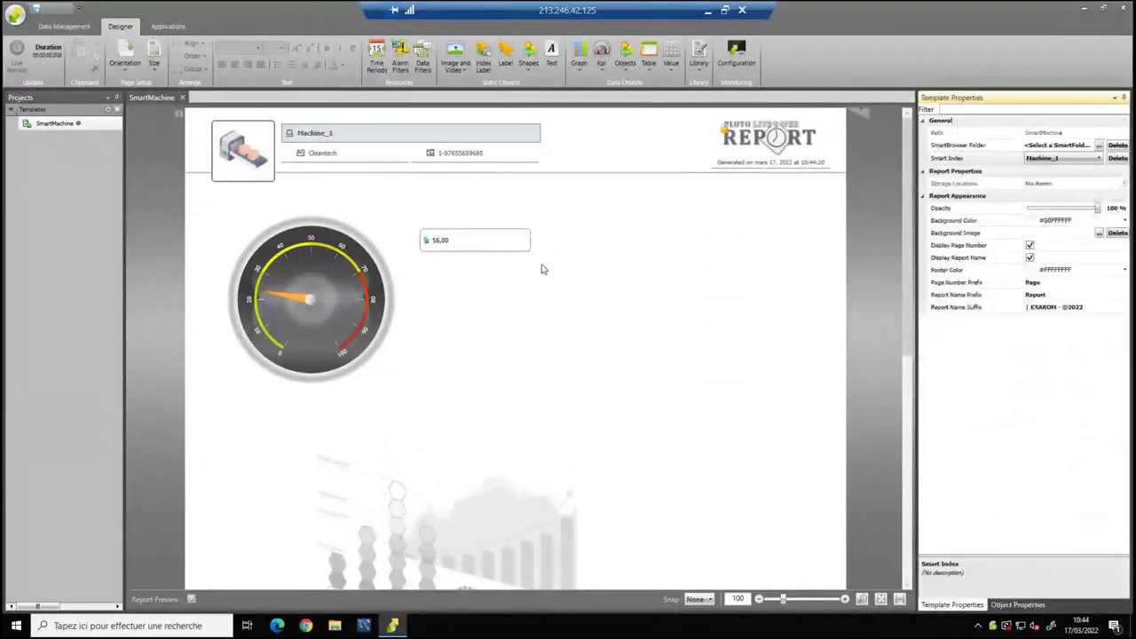
click(485, 247)
click(601, 272)
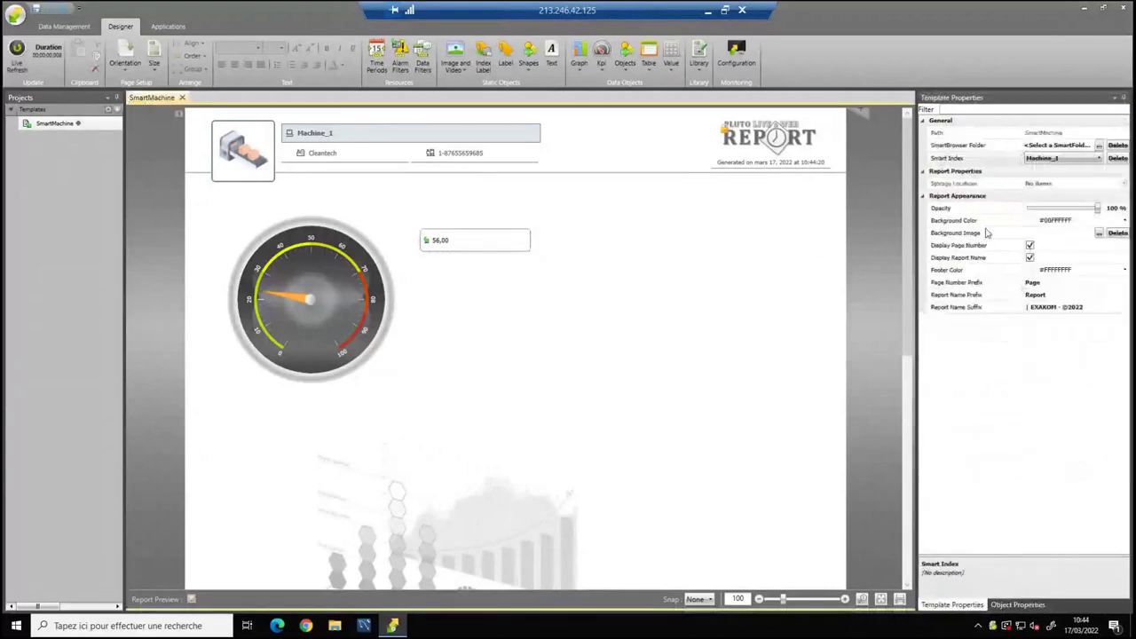
click(467, 245)
click(1033, 384)
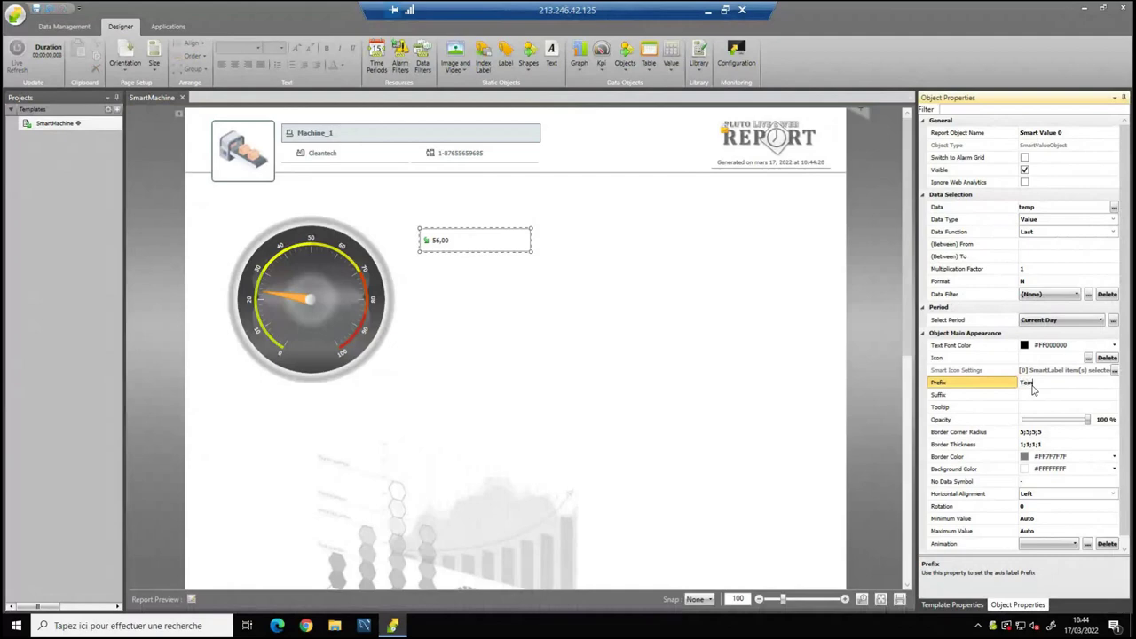
click(1040, 397)
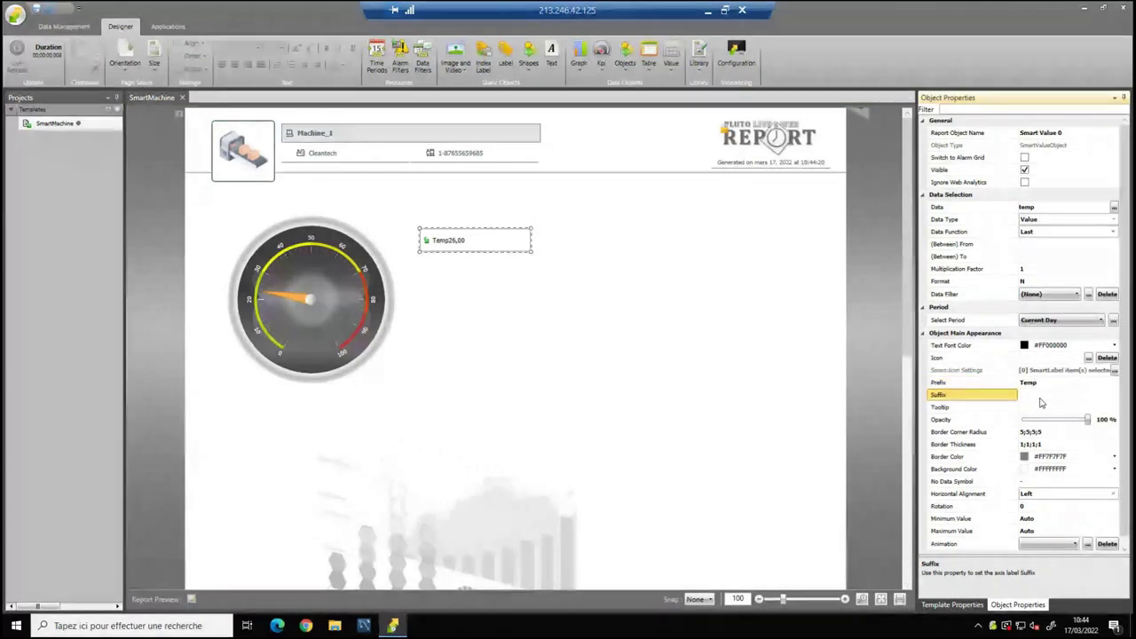
text(°C)
click(1046, 386)
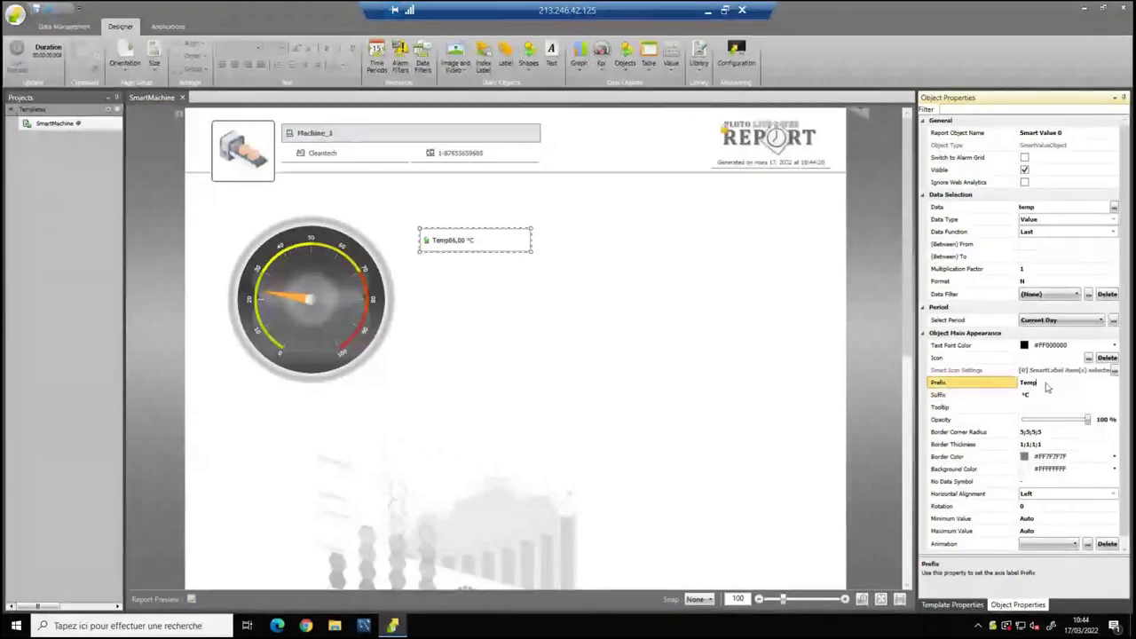
text(:)
click(467, 219)
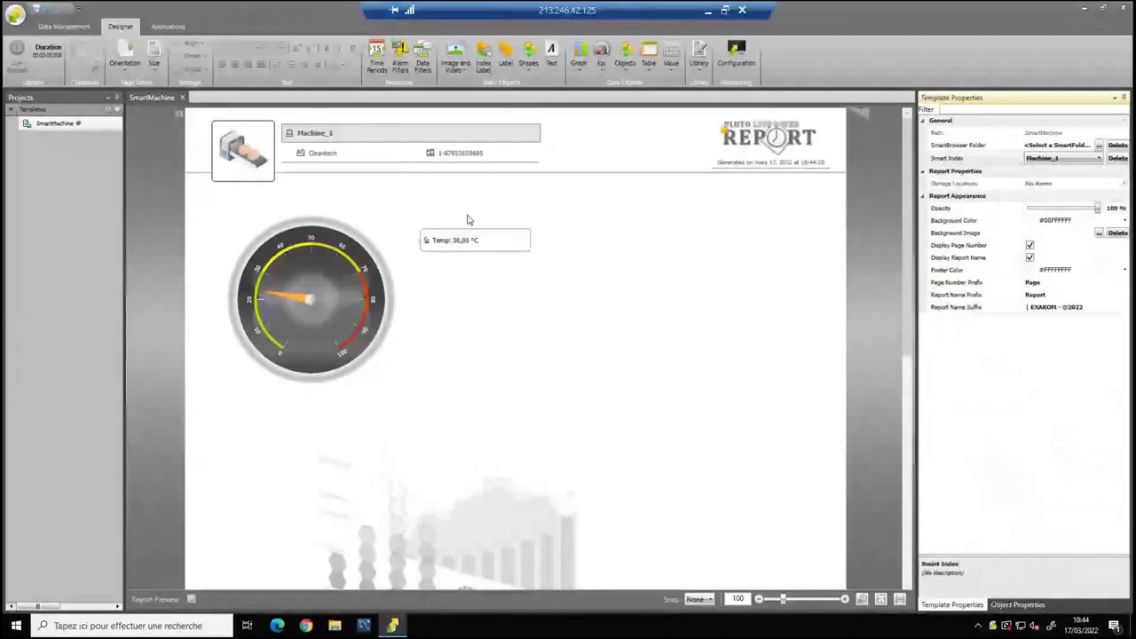
Make the temperature value box background yellow.
click(462, 247)
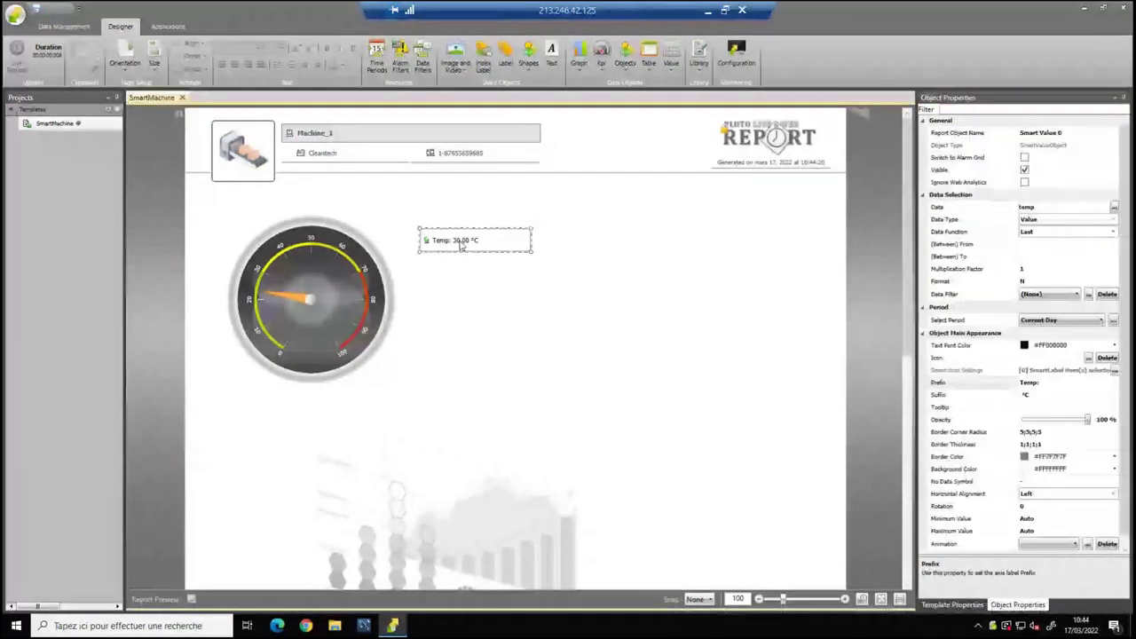
click(1115, 469)
click(1080, 495)
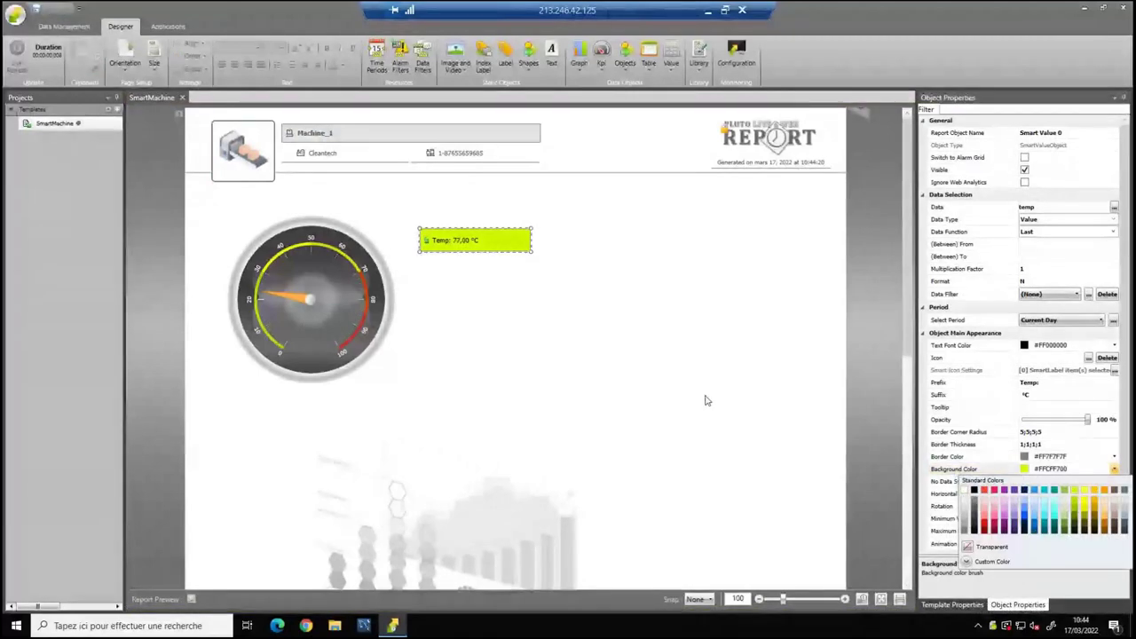
click(705, 398)
click(450, 245)
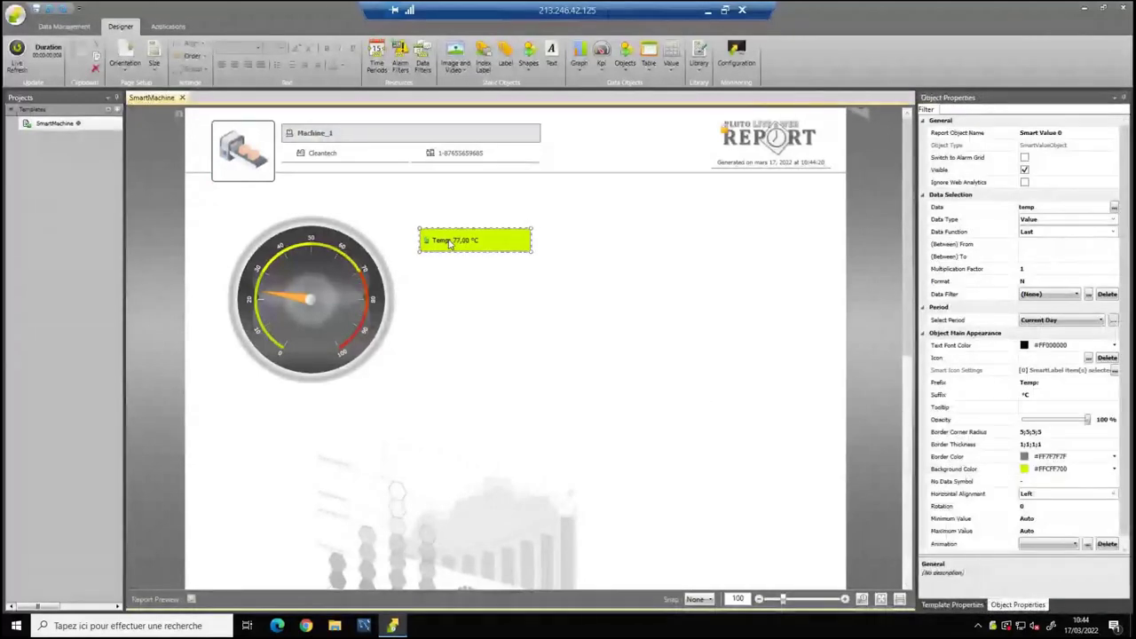
click(715, 322)
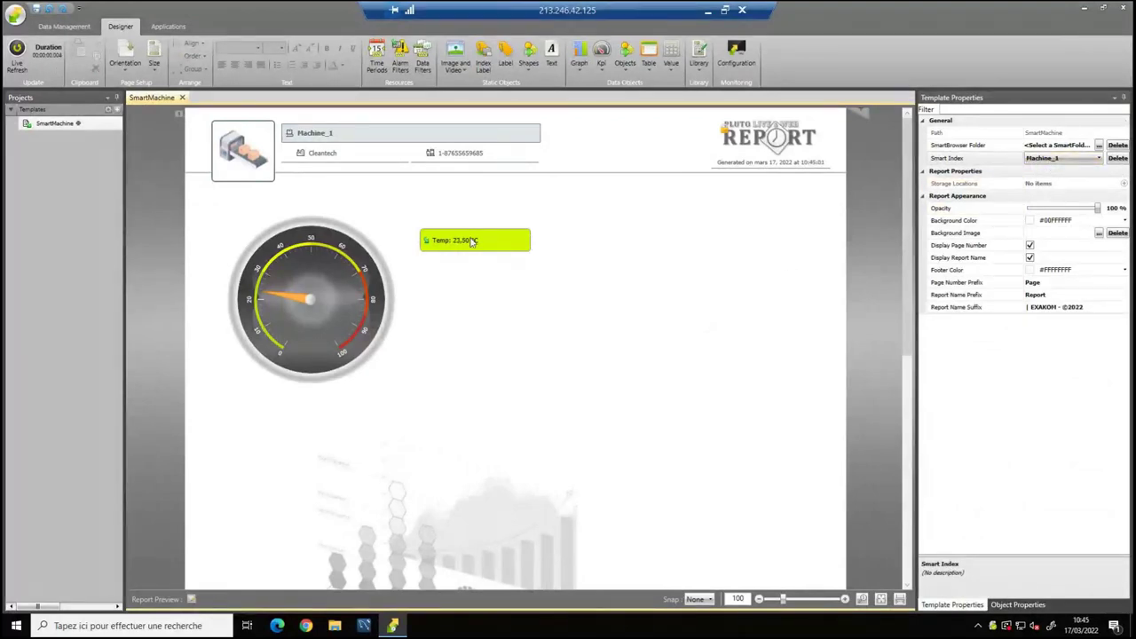
Preview the report for Machine_2, then Machine_3 (Aircom).
click(1050, 159)
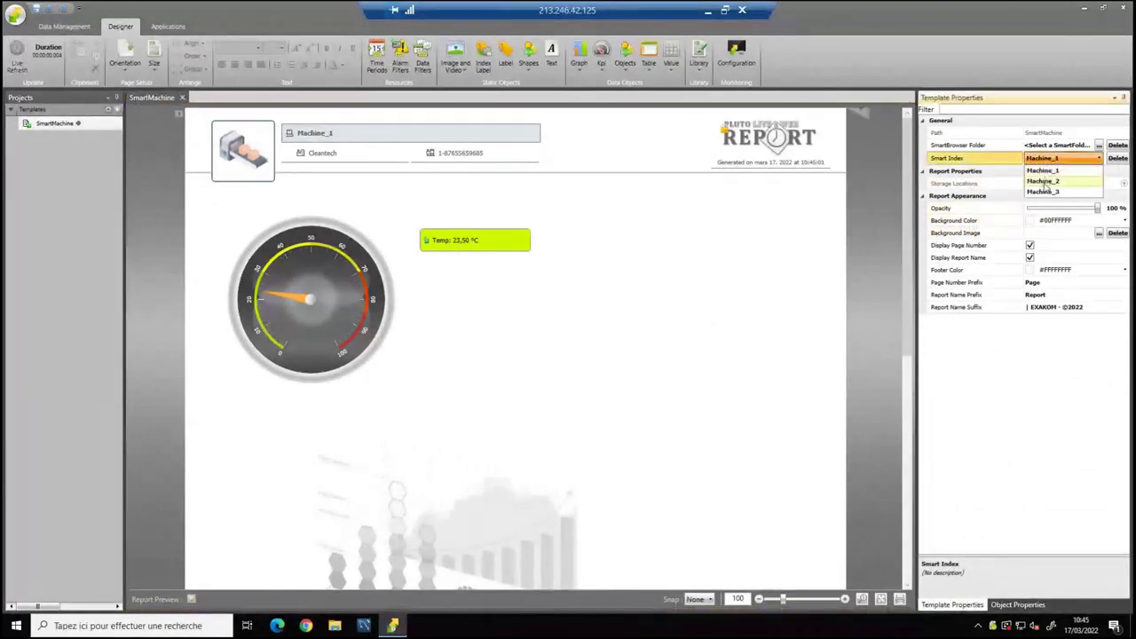
click(1045, 181)
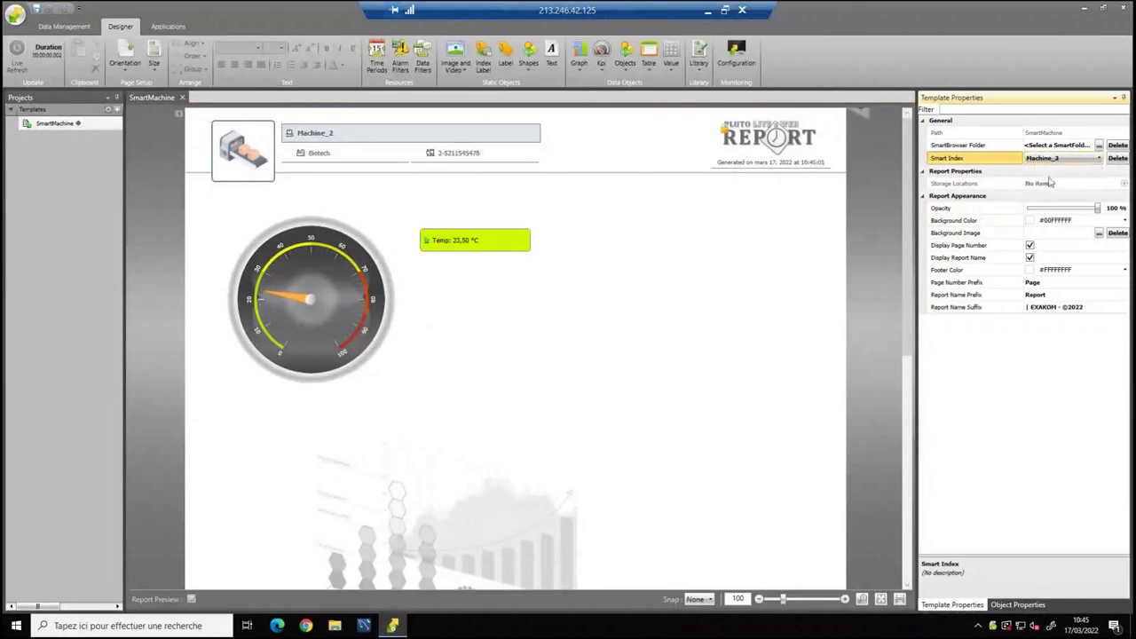
click(1046, 158)
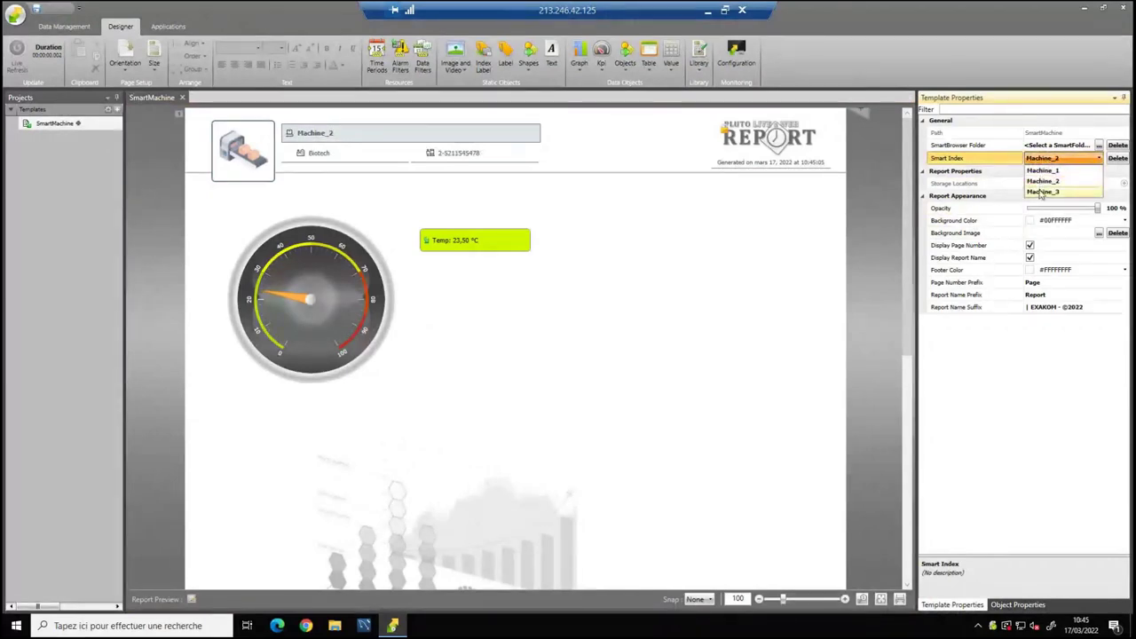
click(1043, 191)
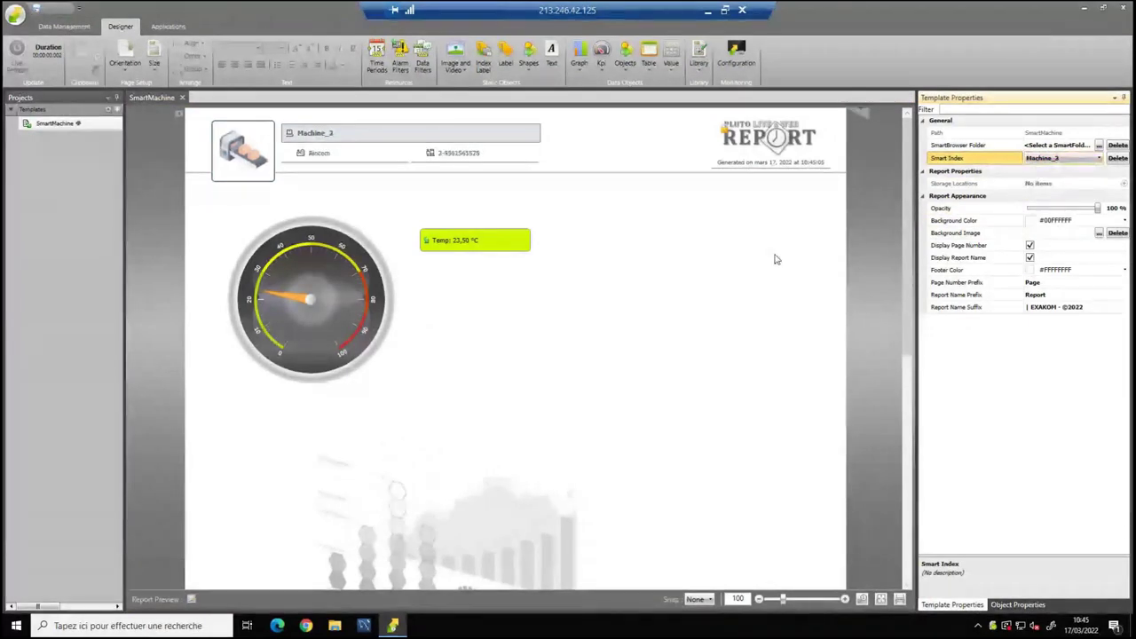
Move the temperature box onto the gauge and delete the gauge.
click(493, 244)
drag(493, 244, 438, 274)
click(299, 289)
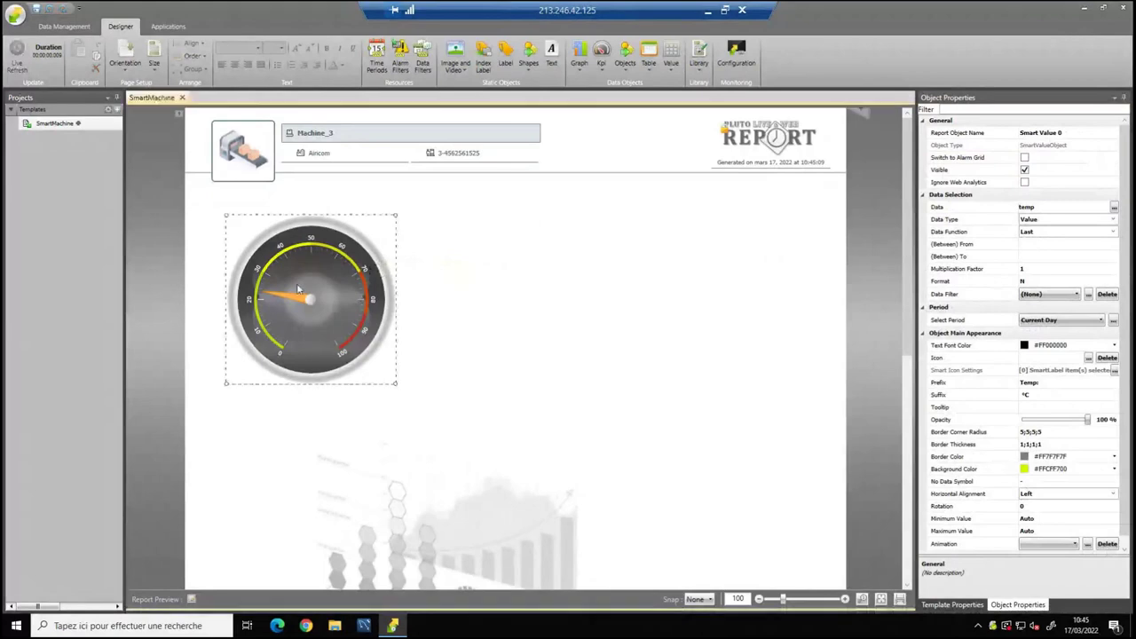
key(Delete)
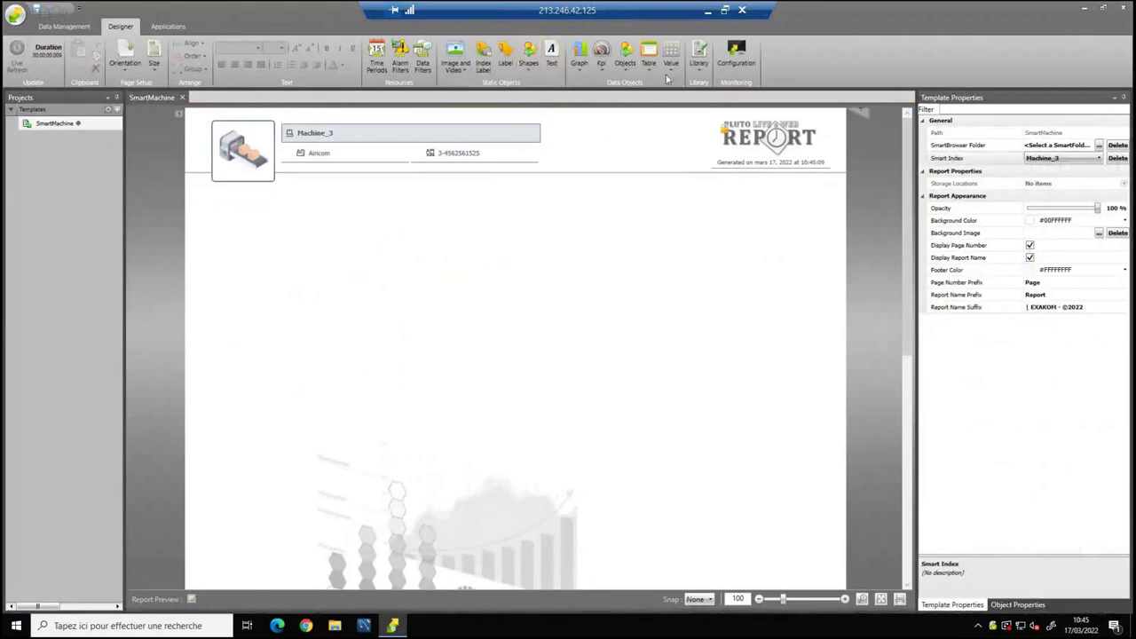
Insert the Part1 production block from the Library and choose a round radial gauge to add.
click(699, 55)
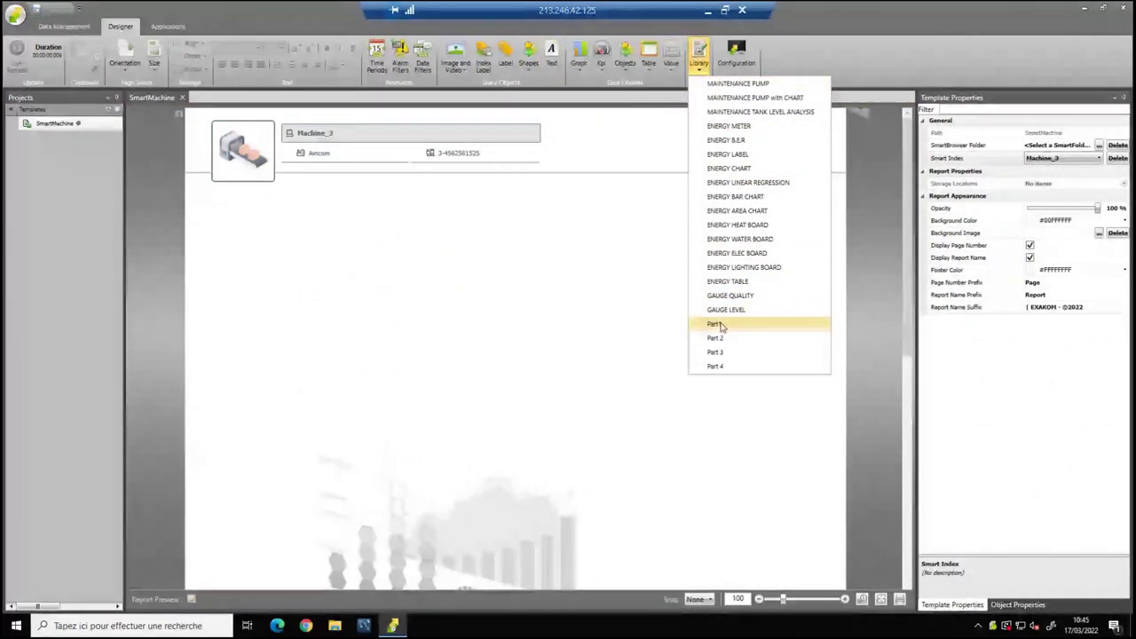
click(719, 324)
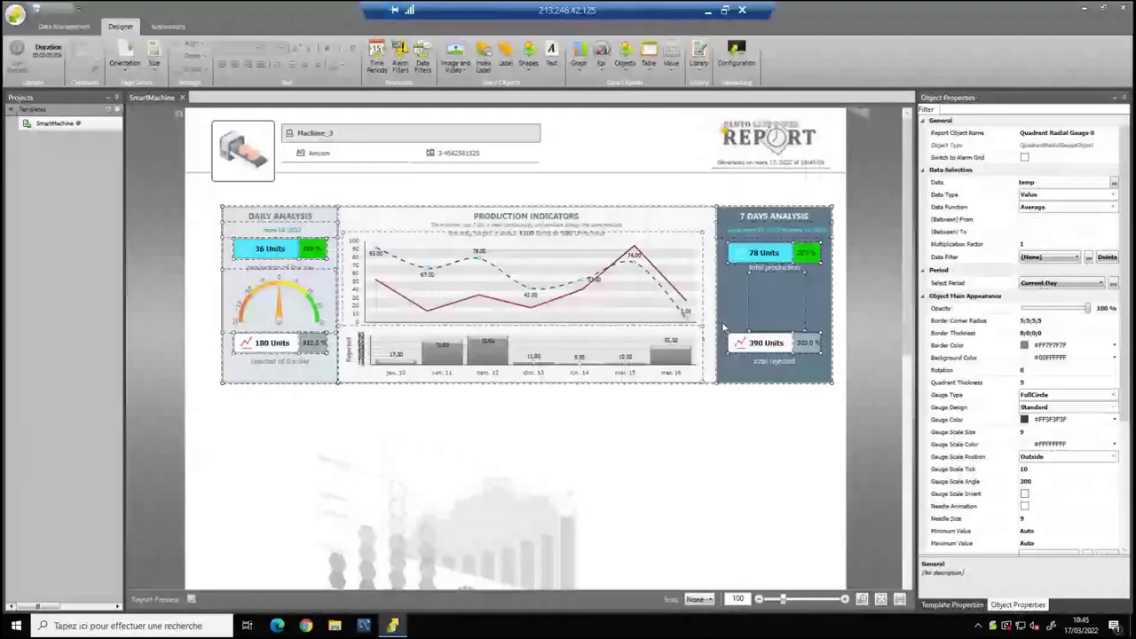
click(342, 437)
click(284, 291)
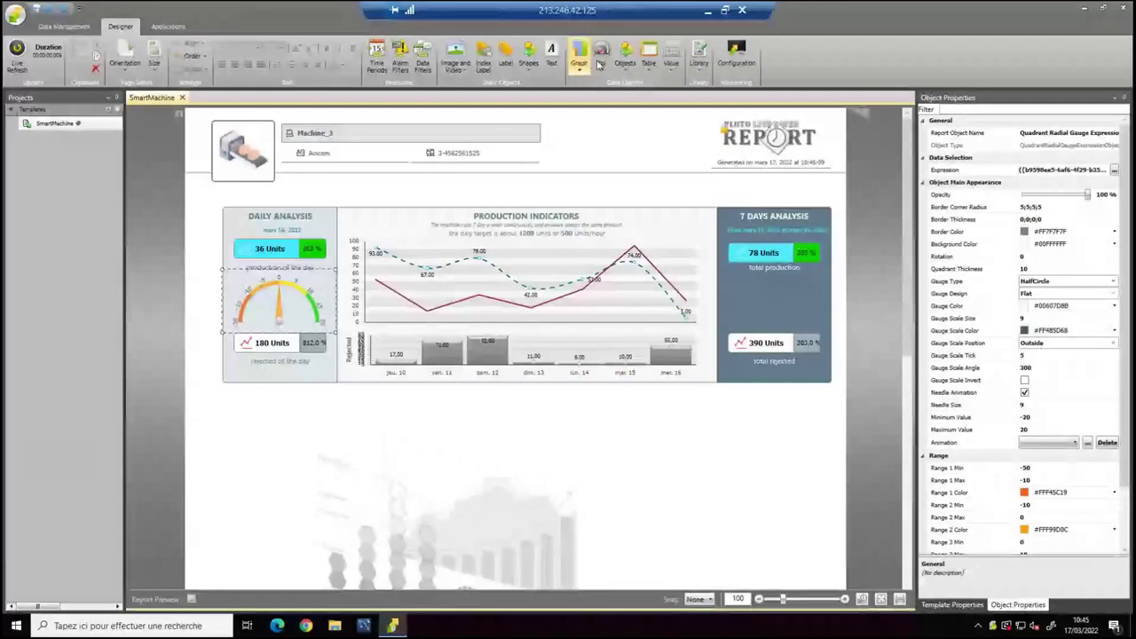
click(602, 55)
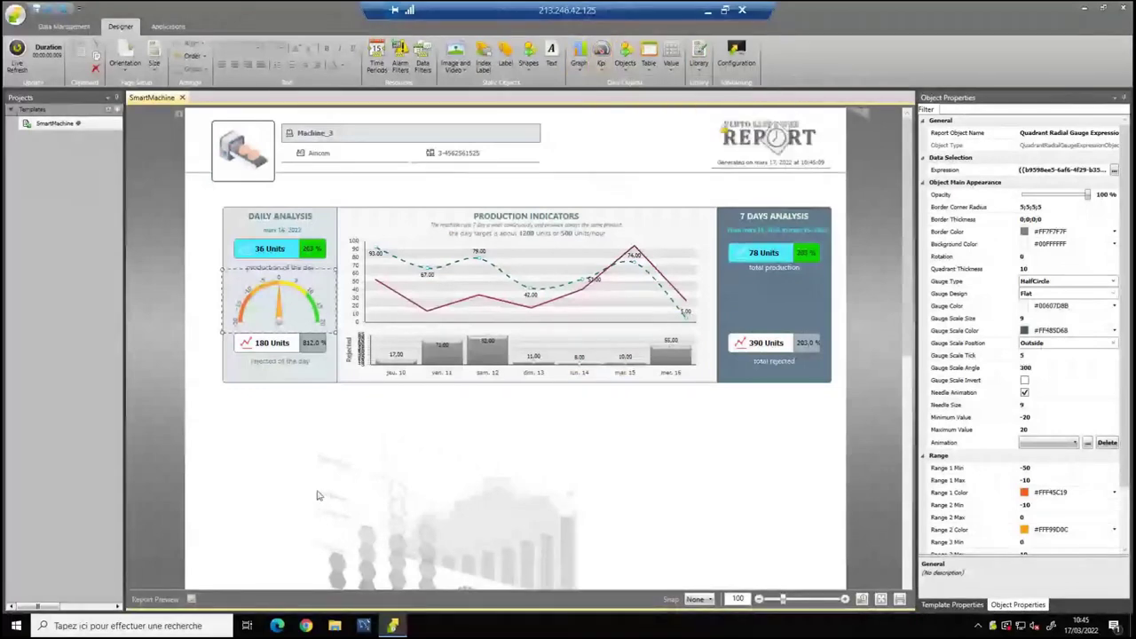
click(380, 535)
Place a trial radial gauge below the production block with Flat design and Transparent colour.
click(360, 526)
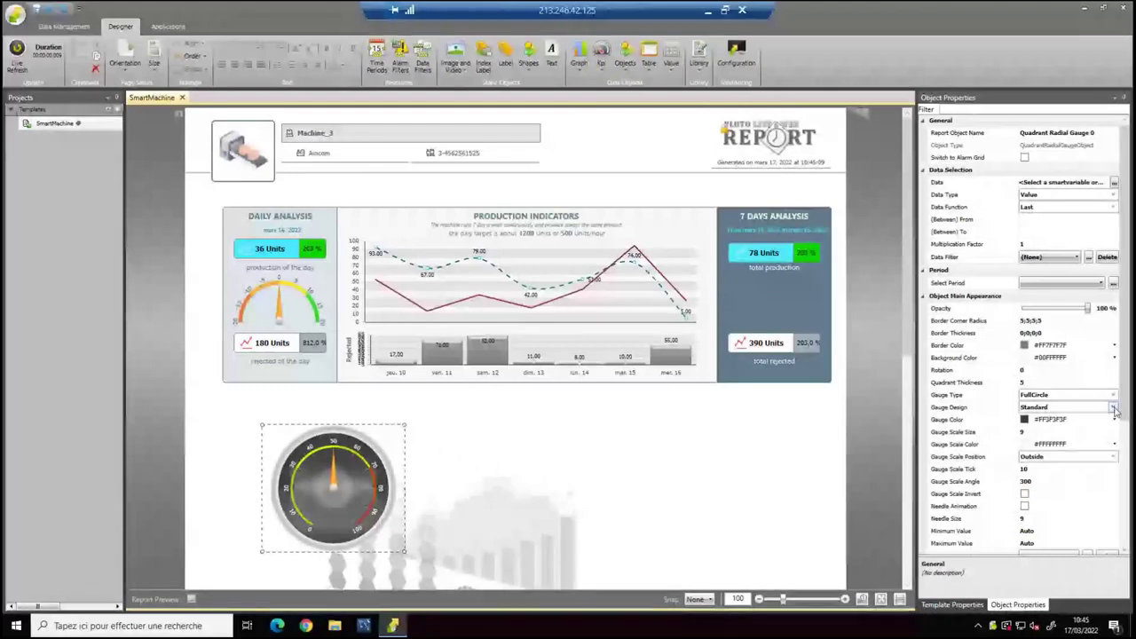
click(1057, 407)
key(Down)
click(1052, 419)
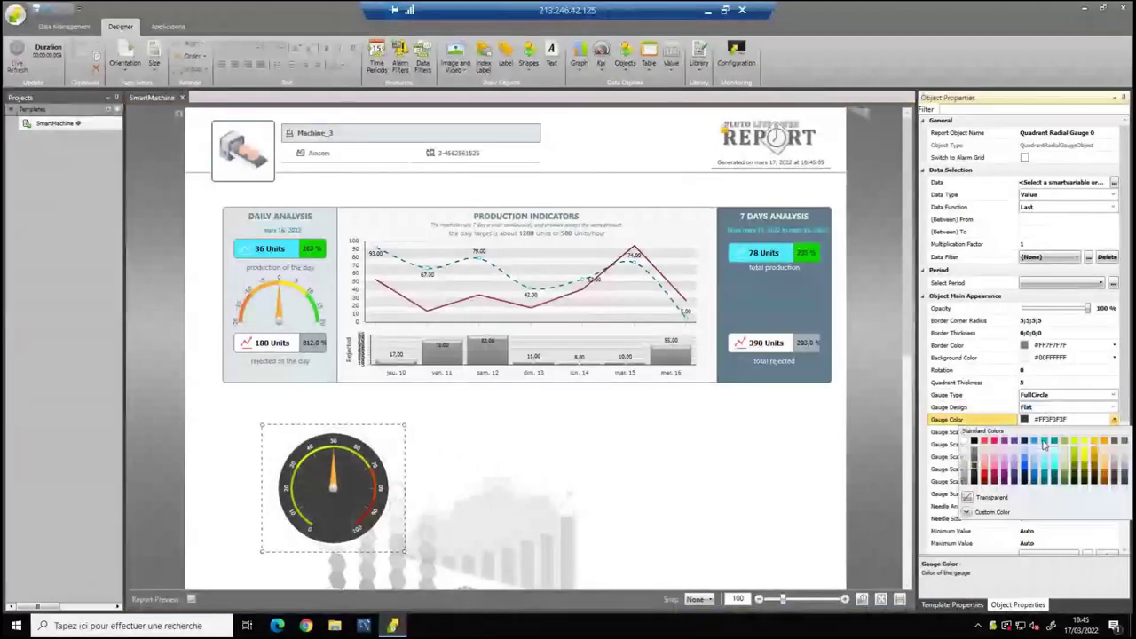
click(988, 499)
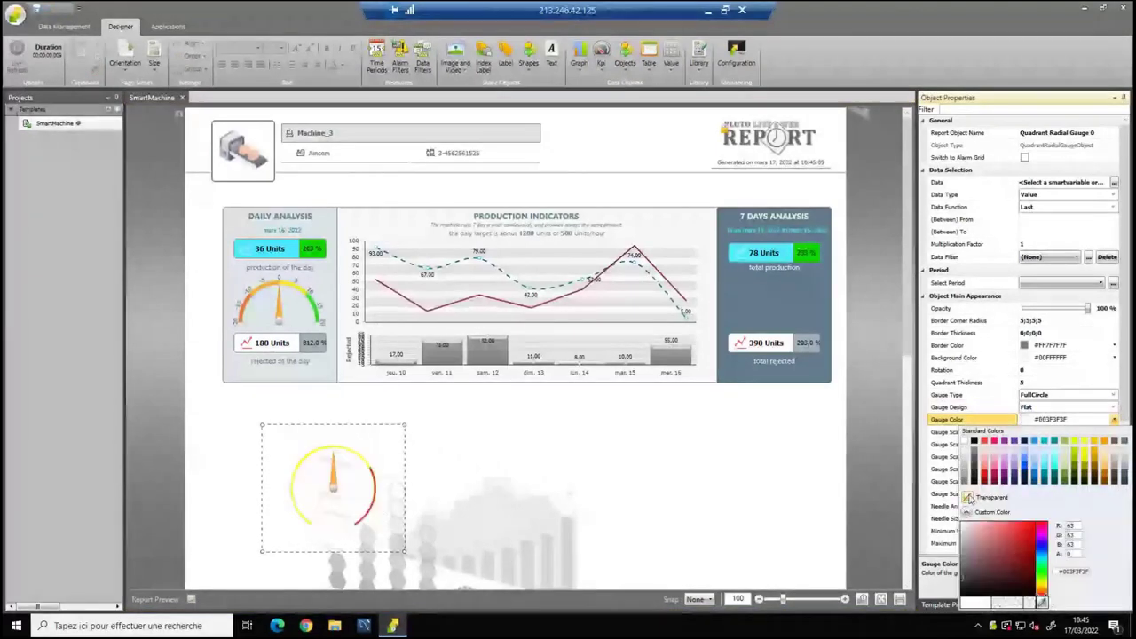
click(1057, 384)
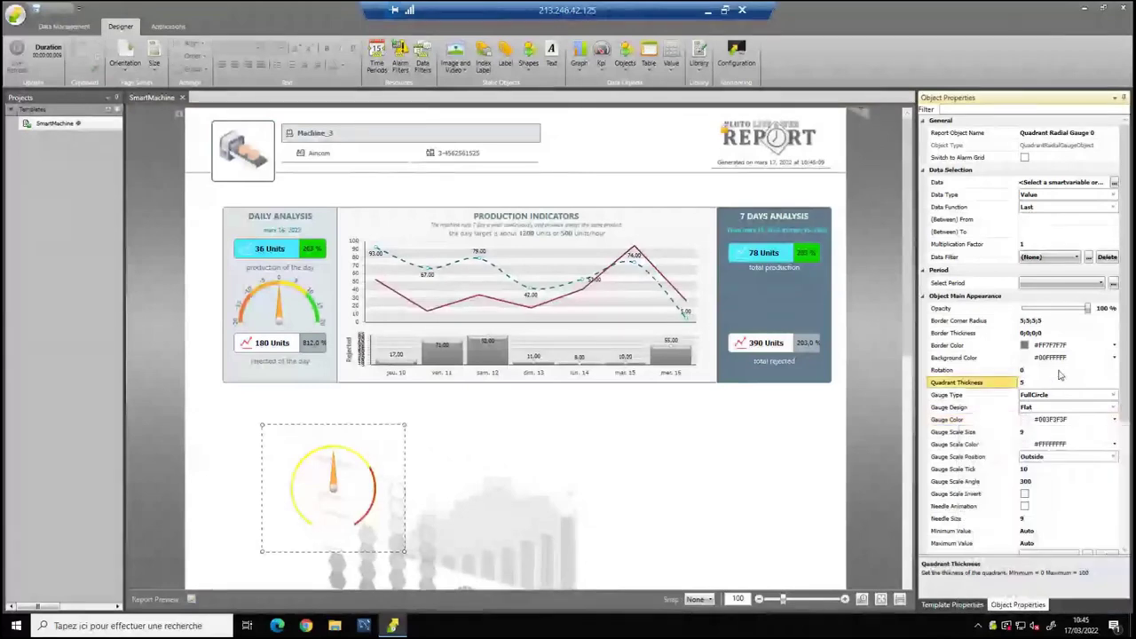
click(1059, 378)
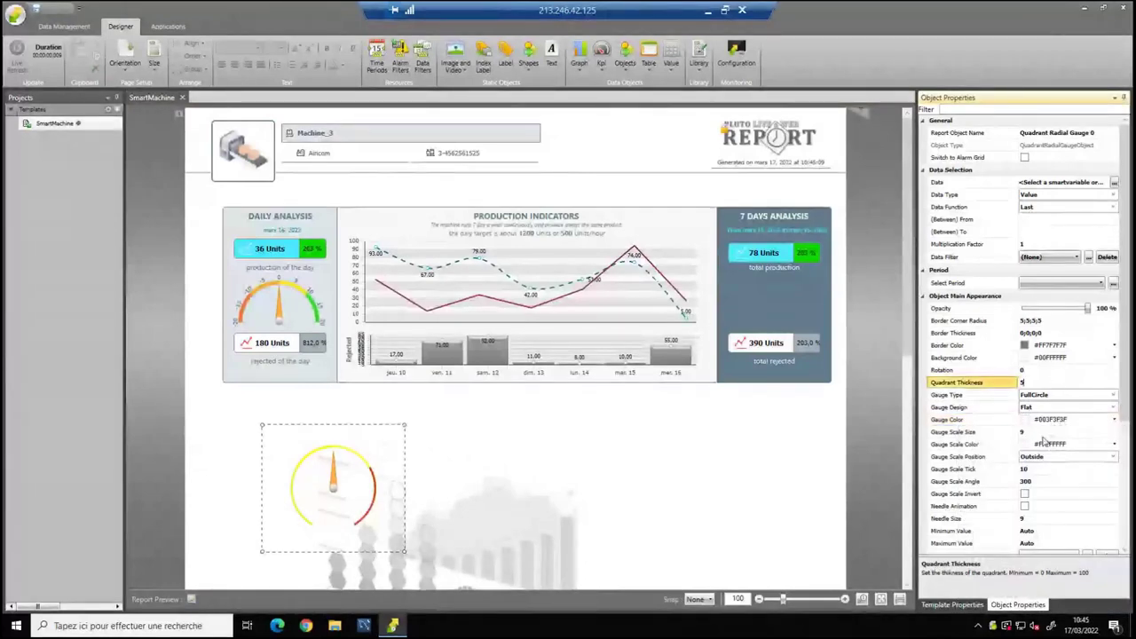
Give the gauge scale colour #FF607D8B and HalfCircle type, shrink it, then delete it.
click(1115, 444)
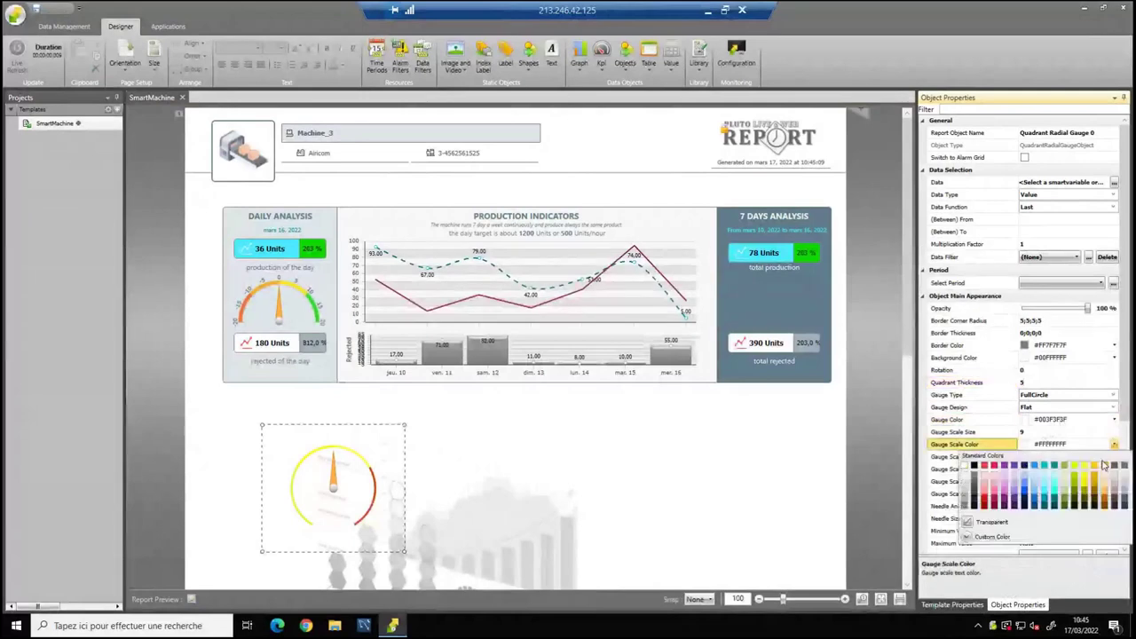
click(1114, 466)
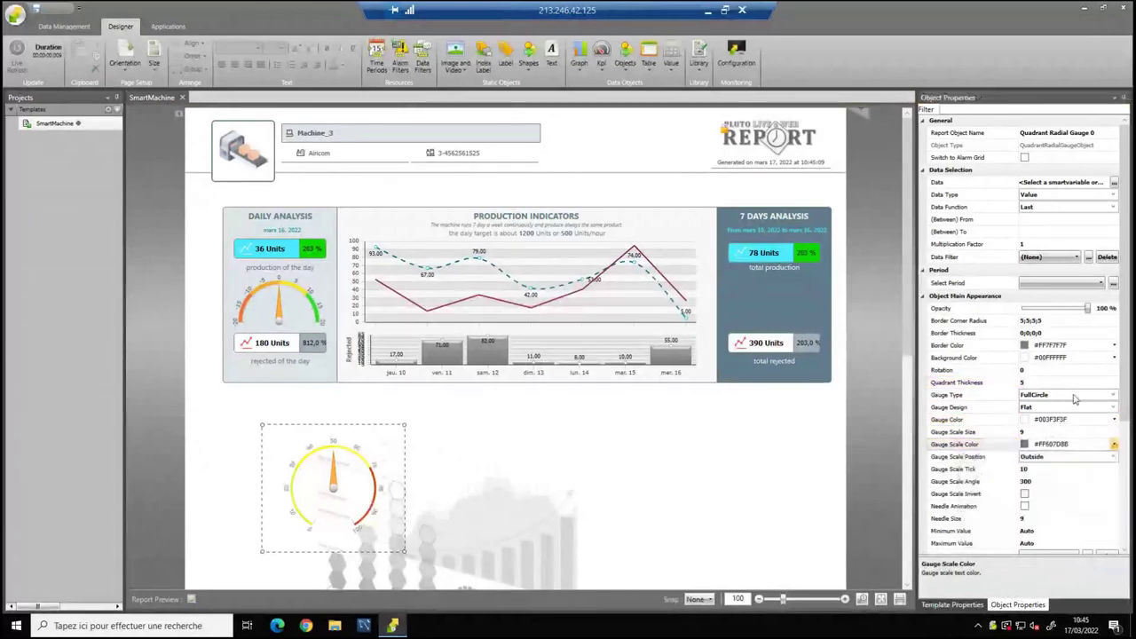
click(1113, 399)
click(1113, 399)
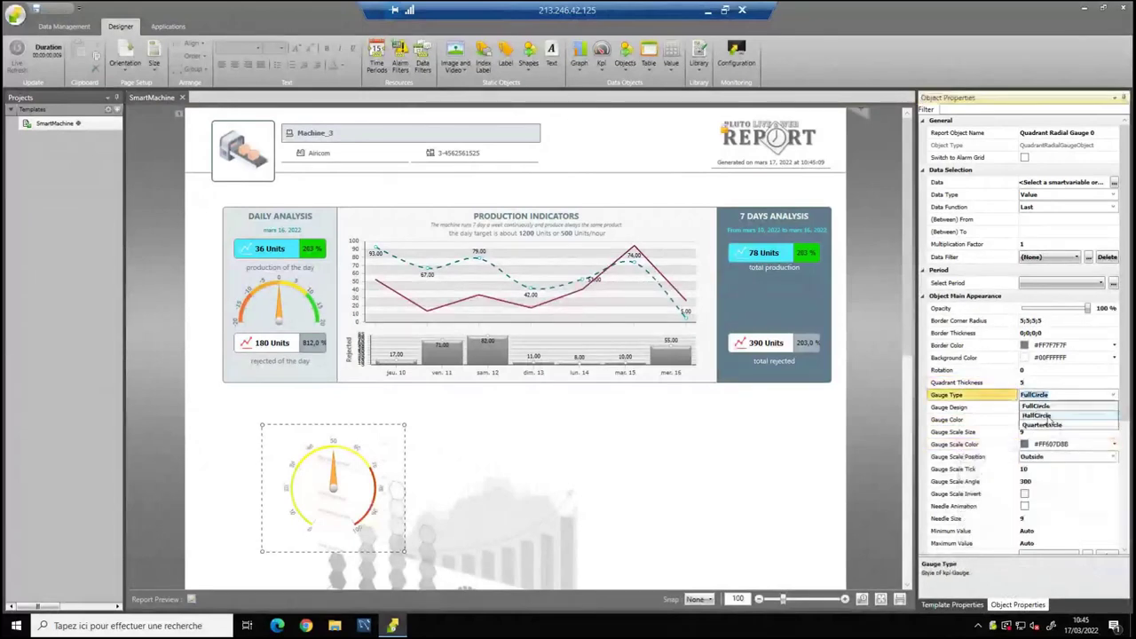
click(1039, 415)
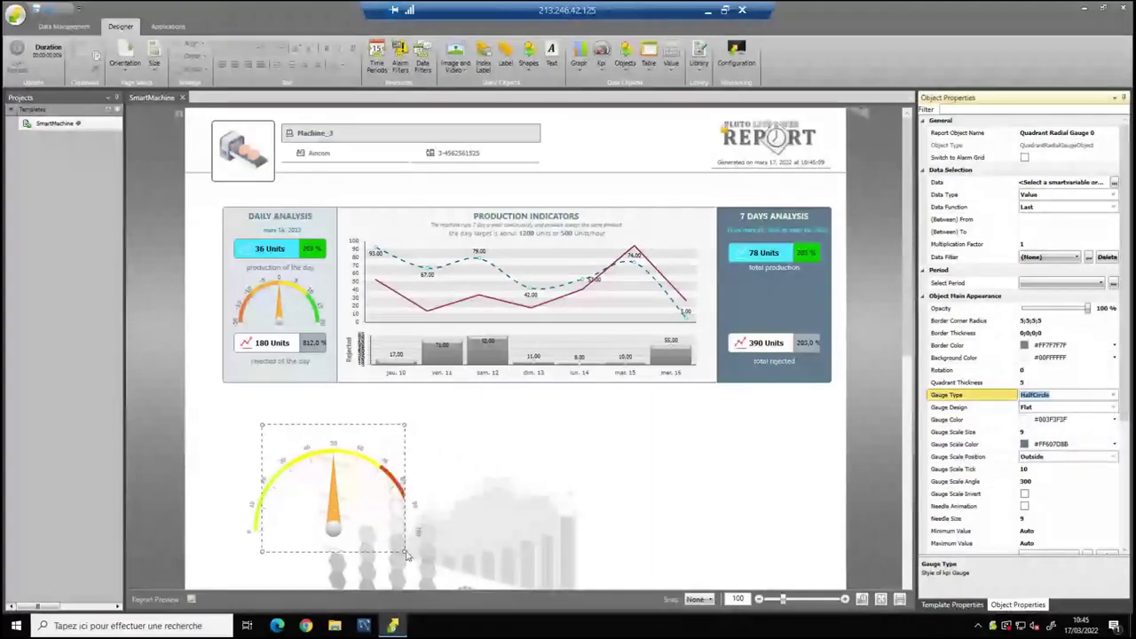
drag(406, 552, 302, 459)
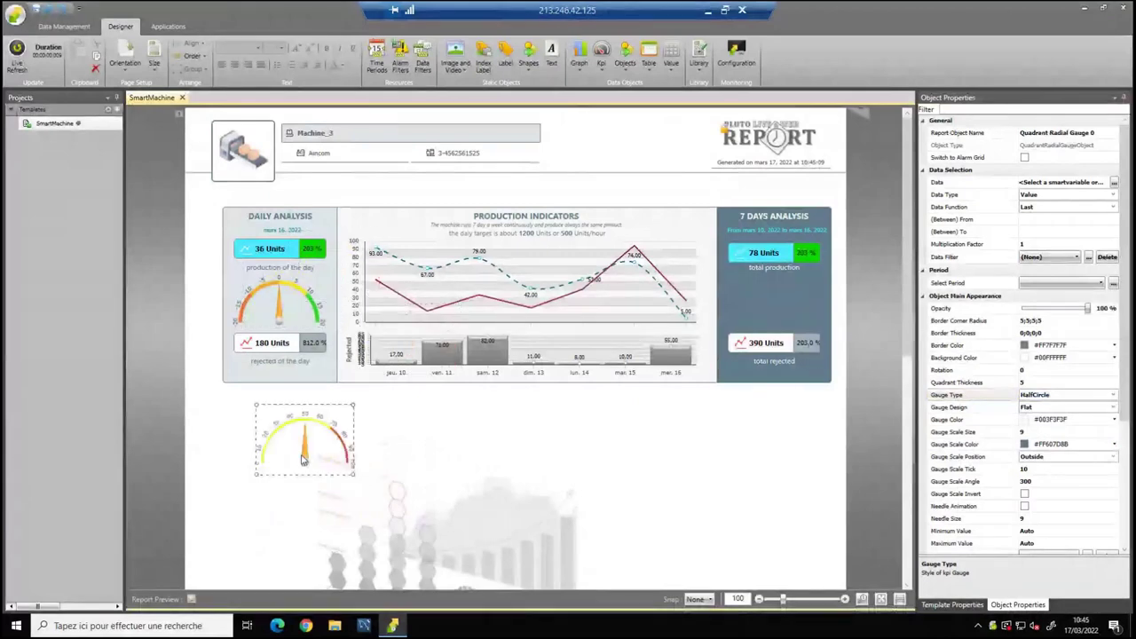
key(Delete)
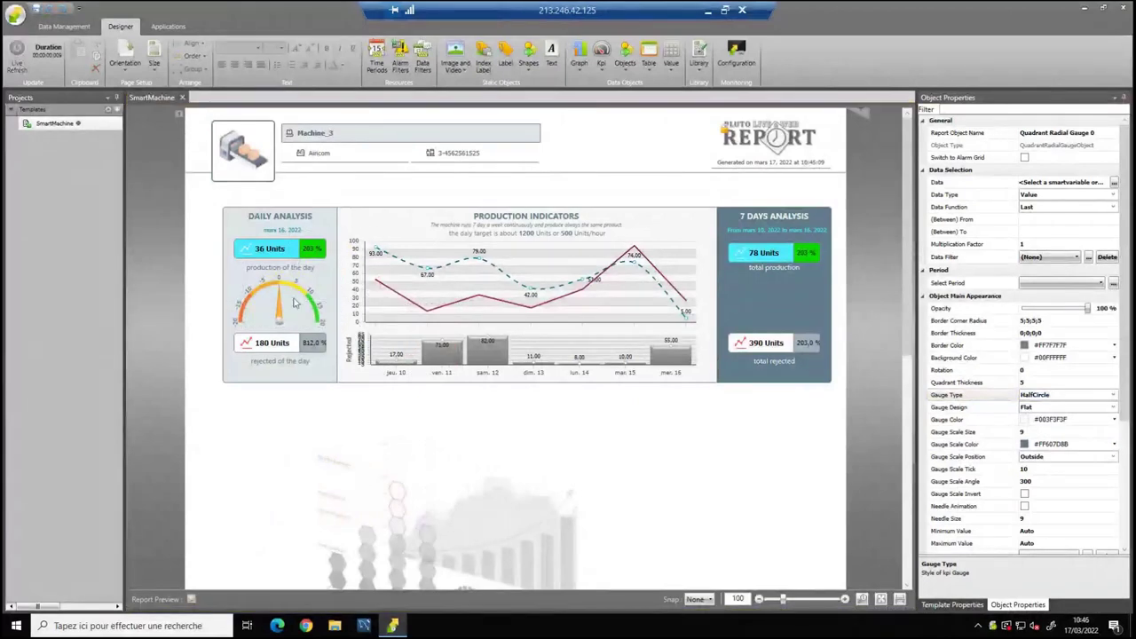
Inspect the 36 Units production value and the list of value object types.
click(282, 255)
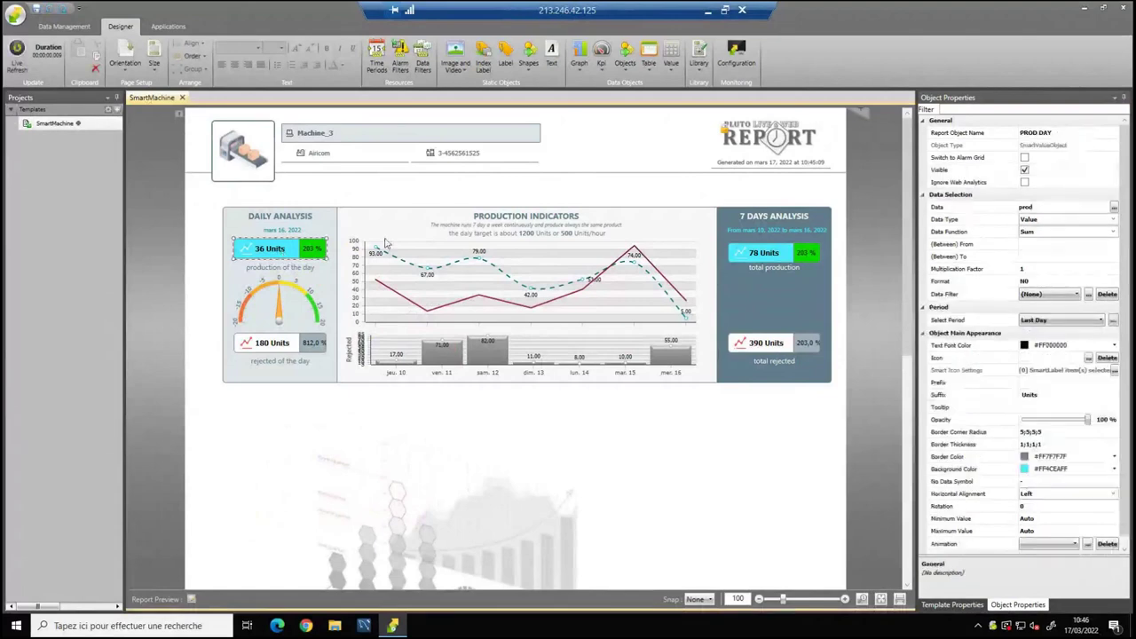
click(674, 69)
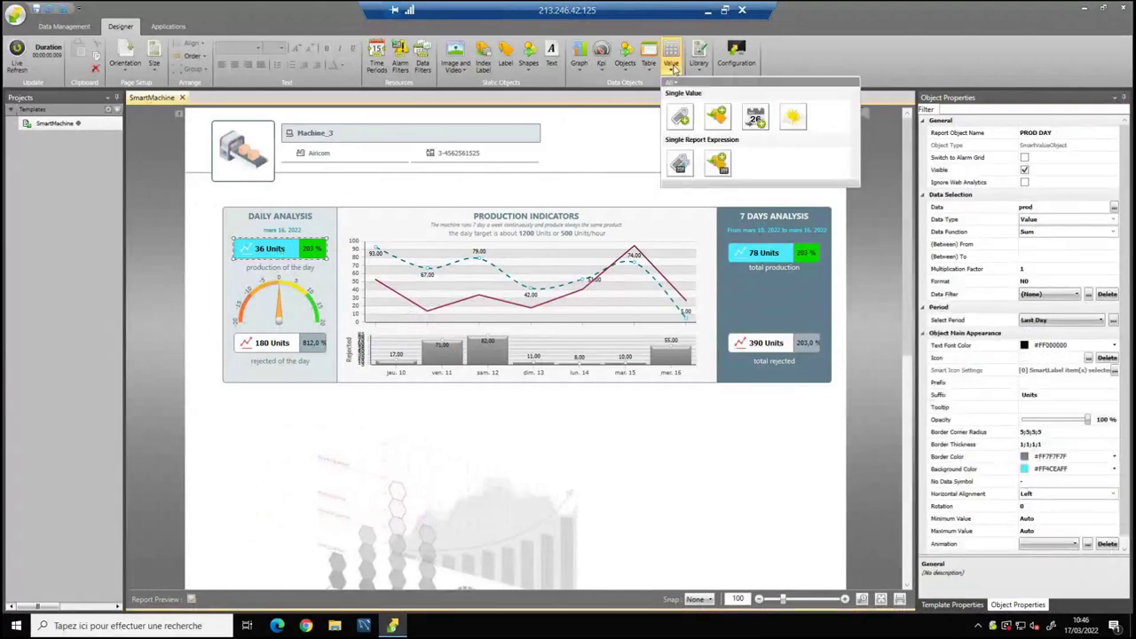
click(388, 451)
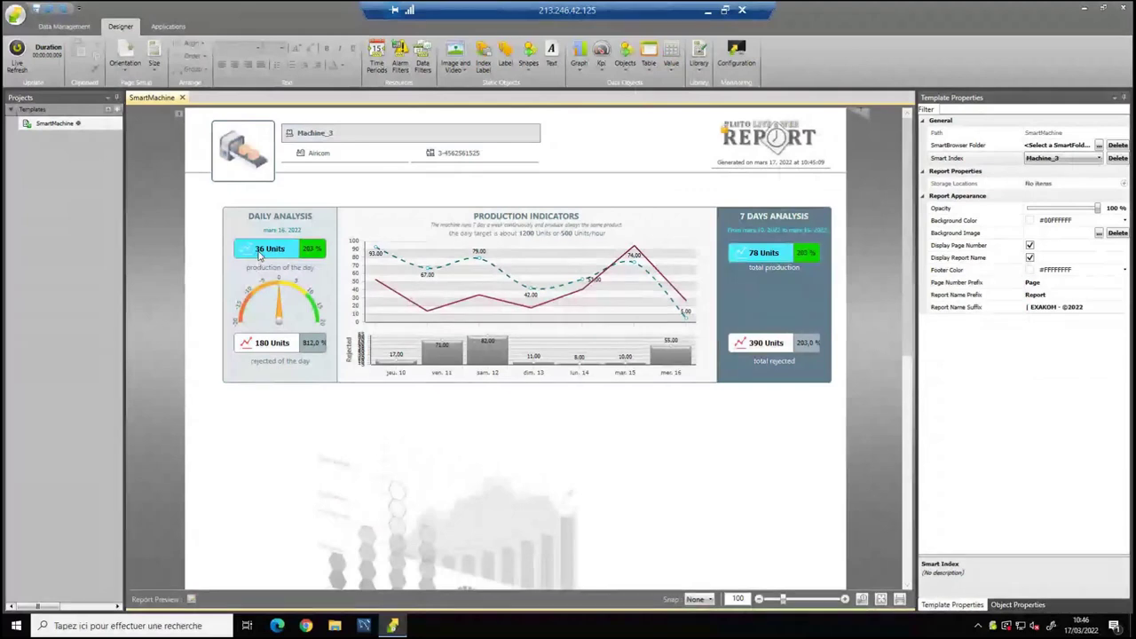
click(260, 256)
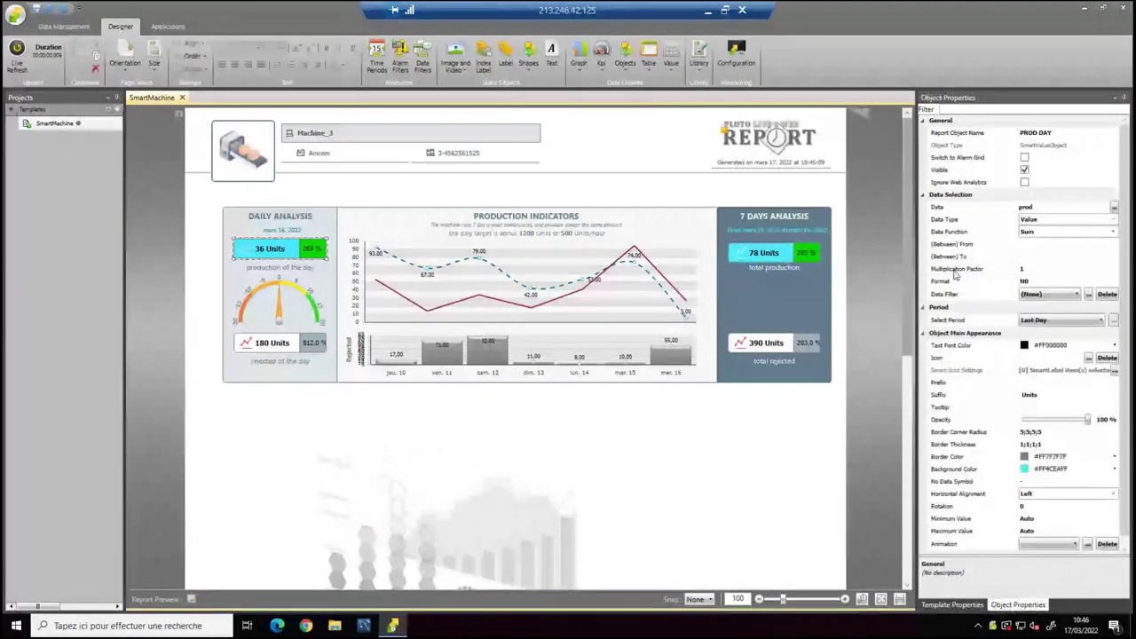
click(401, 445)
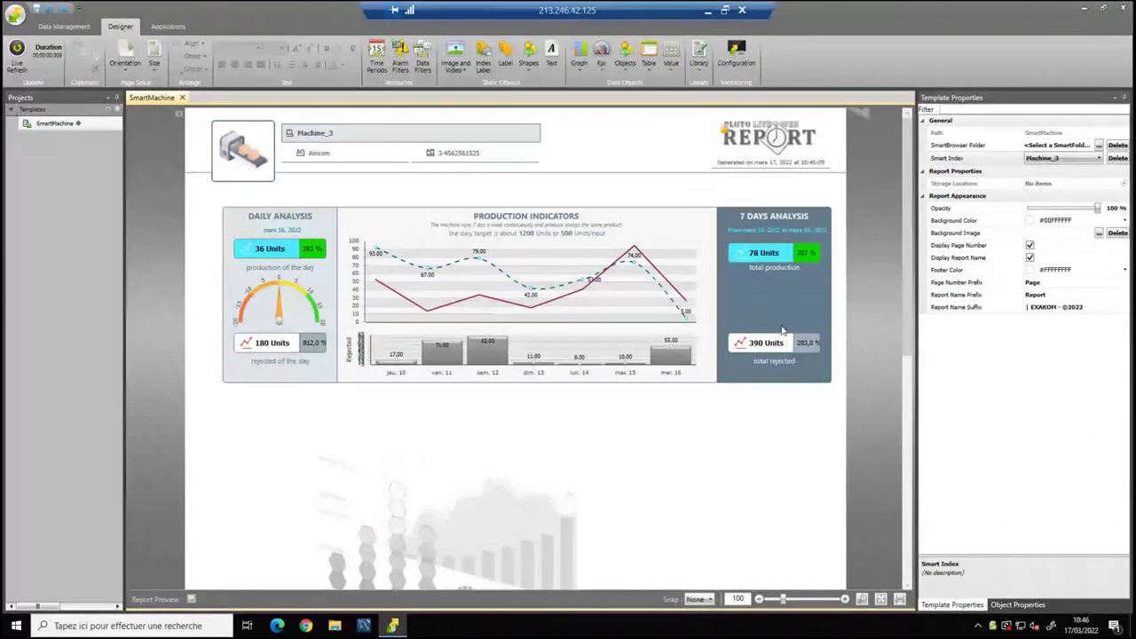
Set Smart Index to Machine_1 and select the daily production's Missing badge.
click(1061, 158)
click(1044, 174)
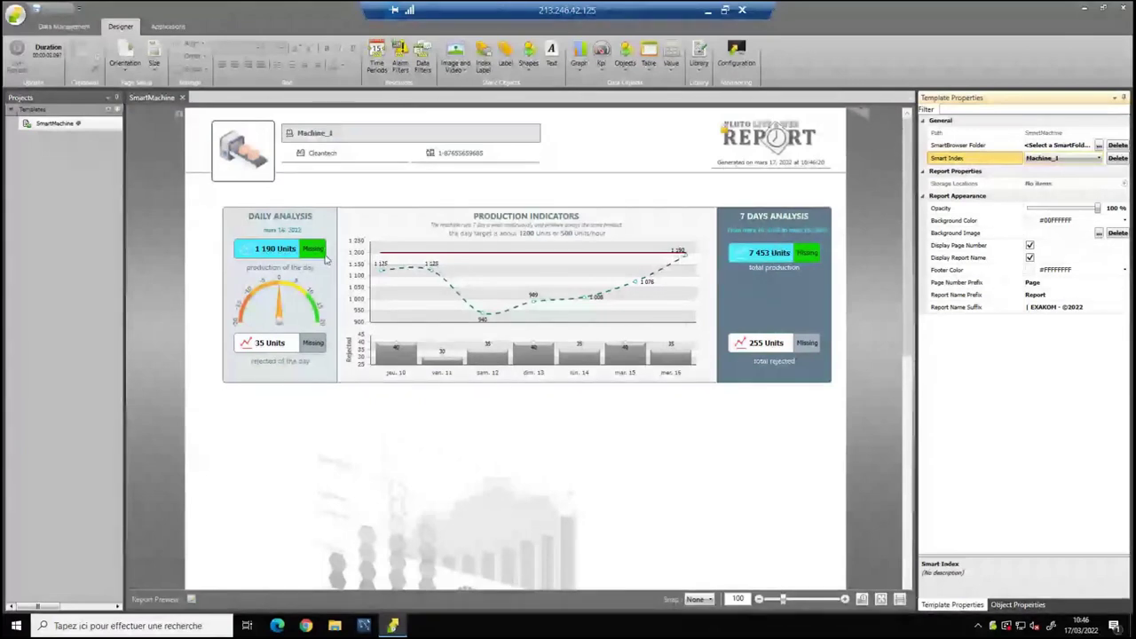
click(317, 249)
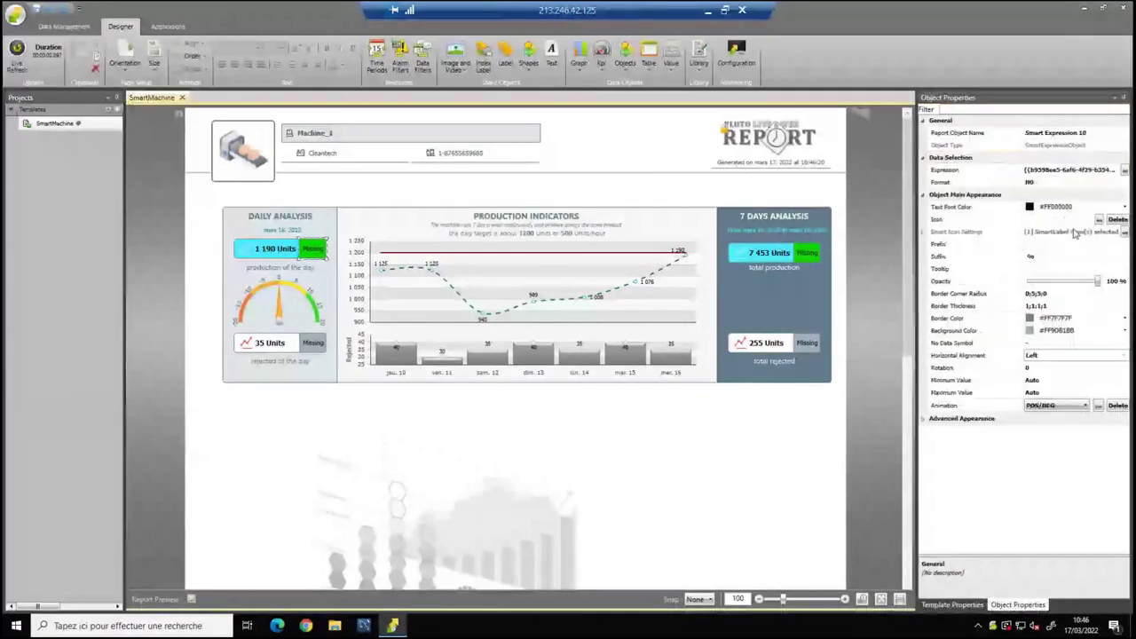
Build the daily production badge's expression from PROD DAY, showing -1 % against the 1200 target.
click(1125, 169)
drag(524, 224, 608, 236)
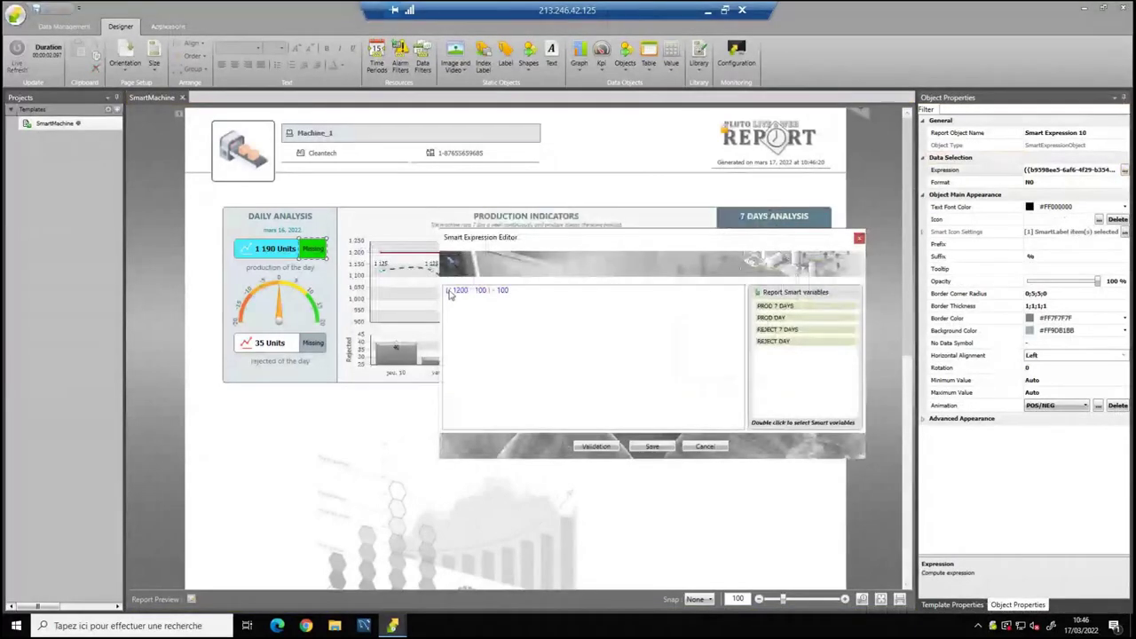
double_click(778, 320)
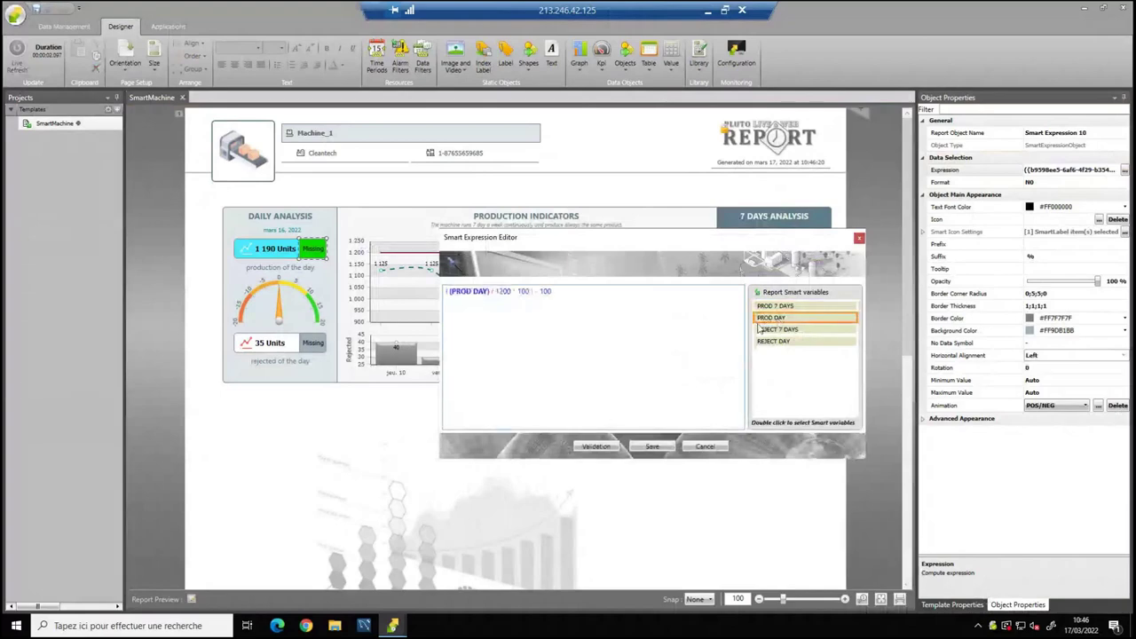
click(651, 445)
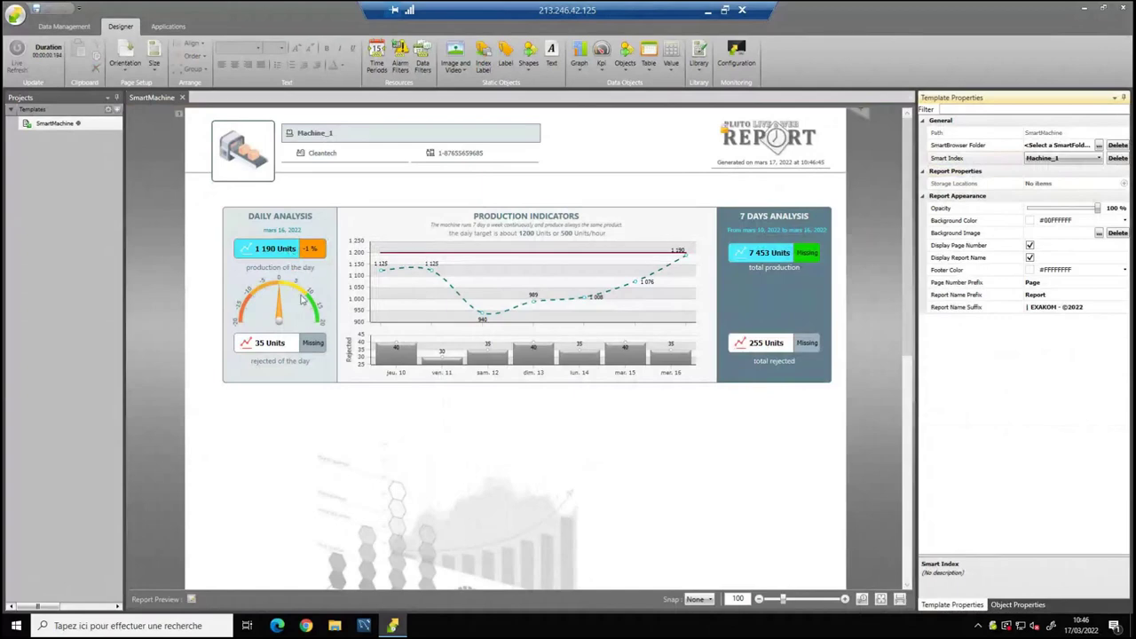
Make the rejected-of-the-day badge compute REJECT DAY / PROD DAY, reading 2,9 %.
click(320, 348)
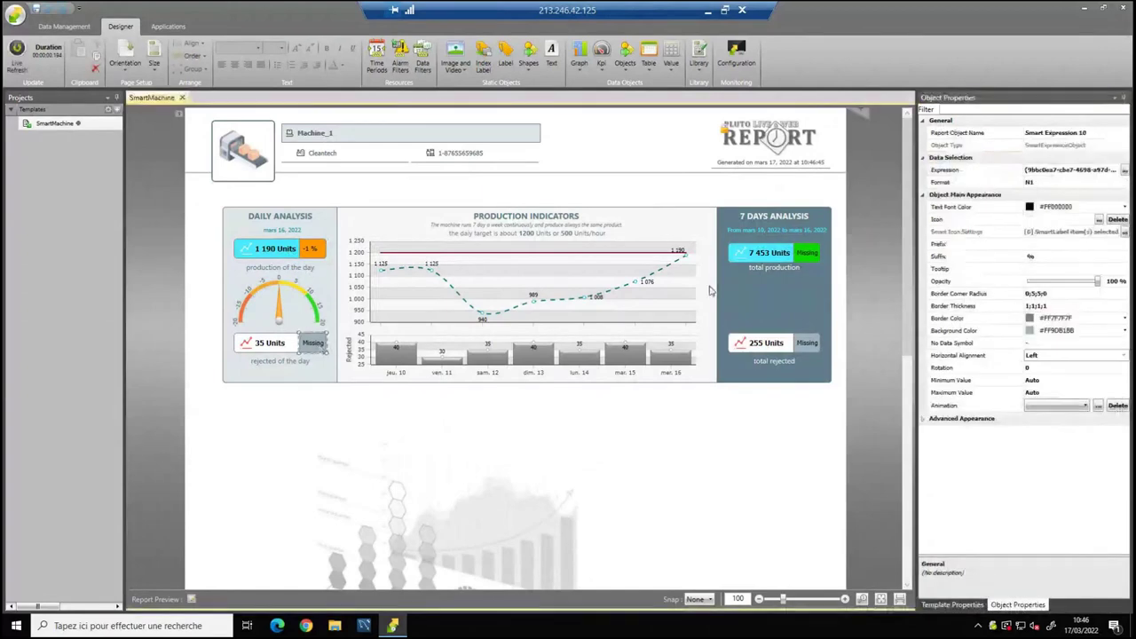
click(1125, 170)
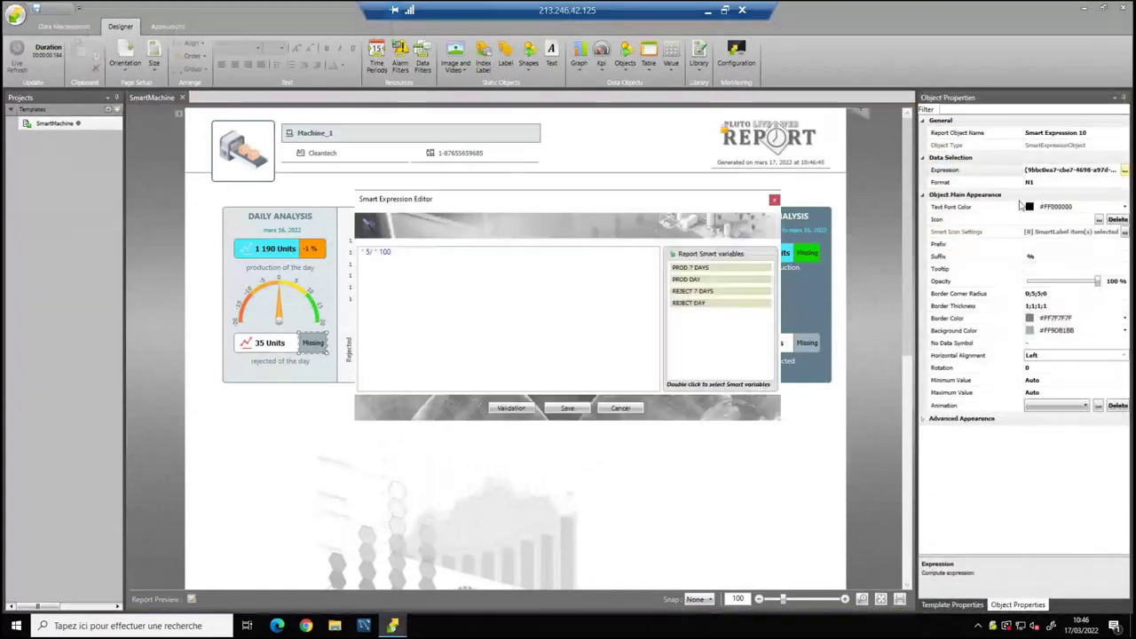
click(362, 252)
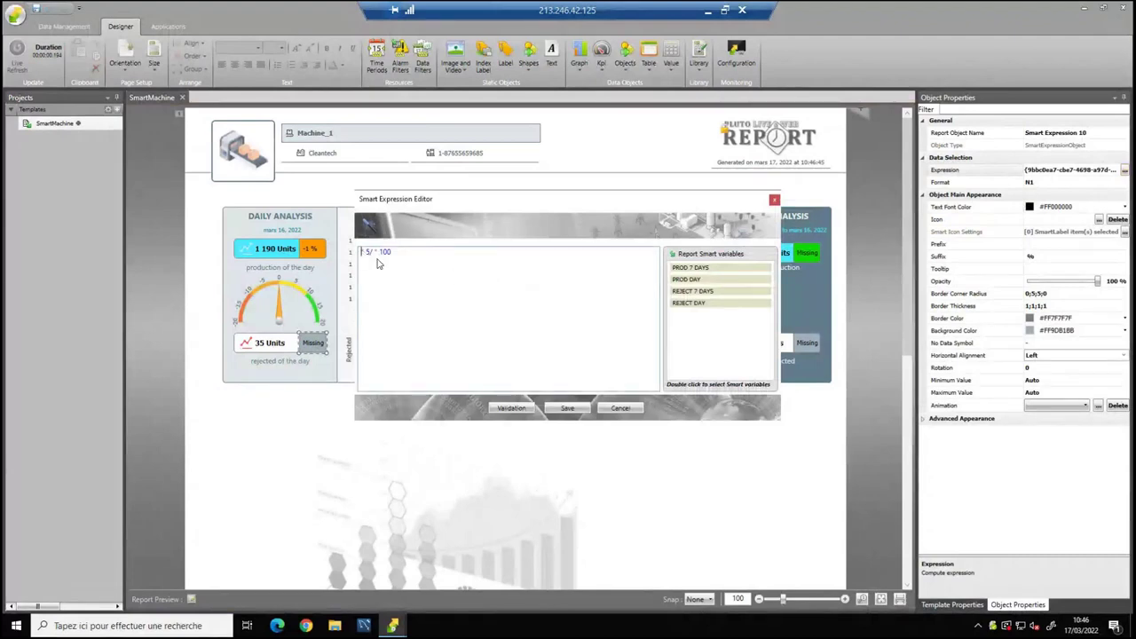
double_click(697, 302)
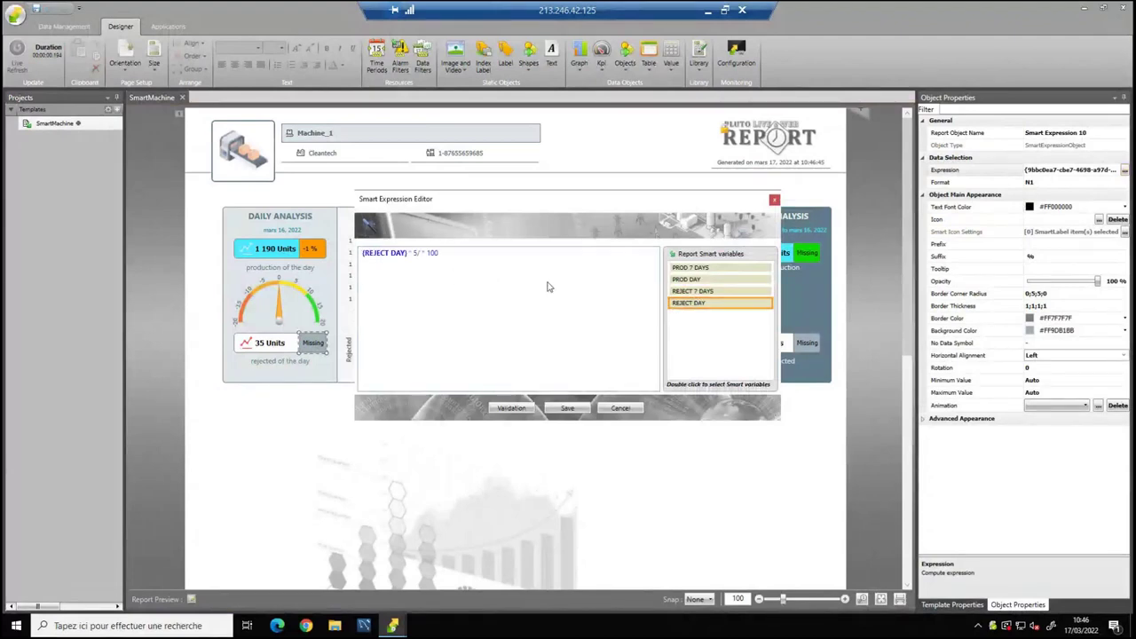
click(424, 254)
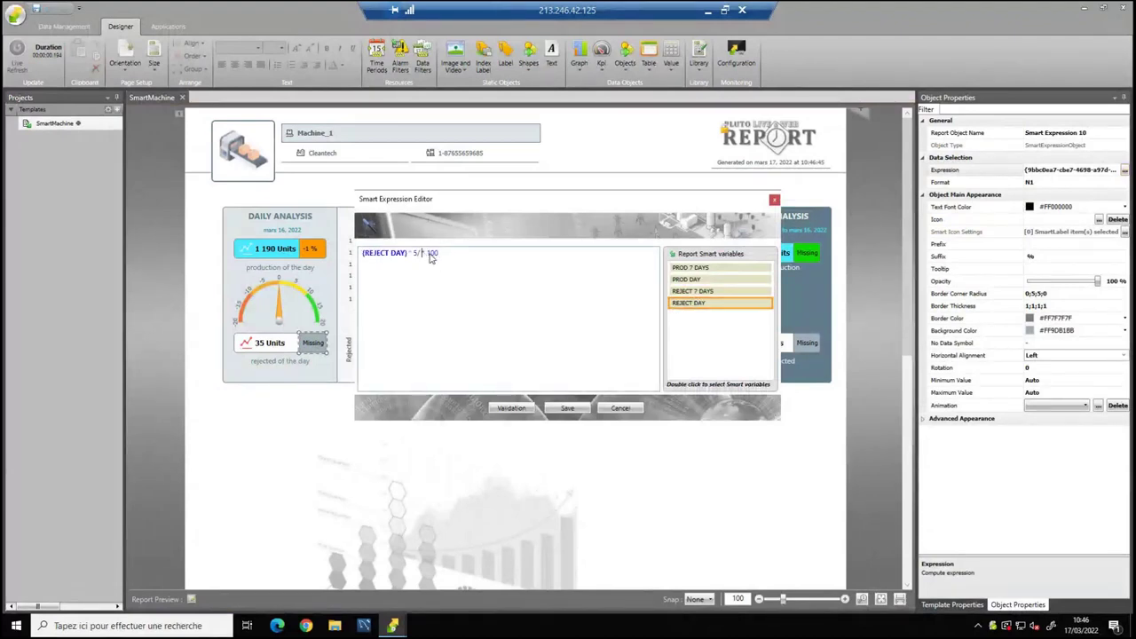
double_click(690, 280)
click(568, 408)
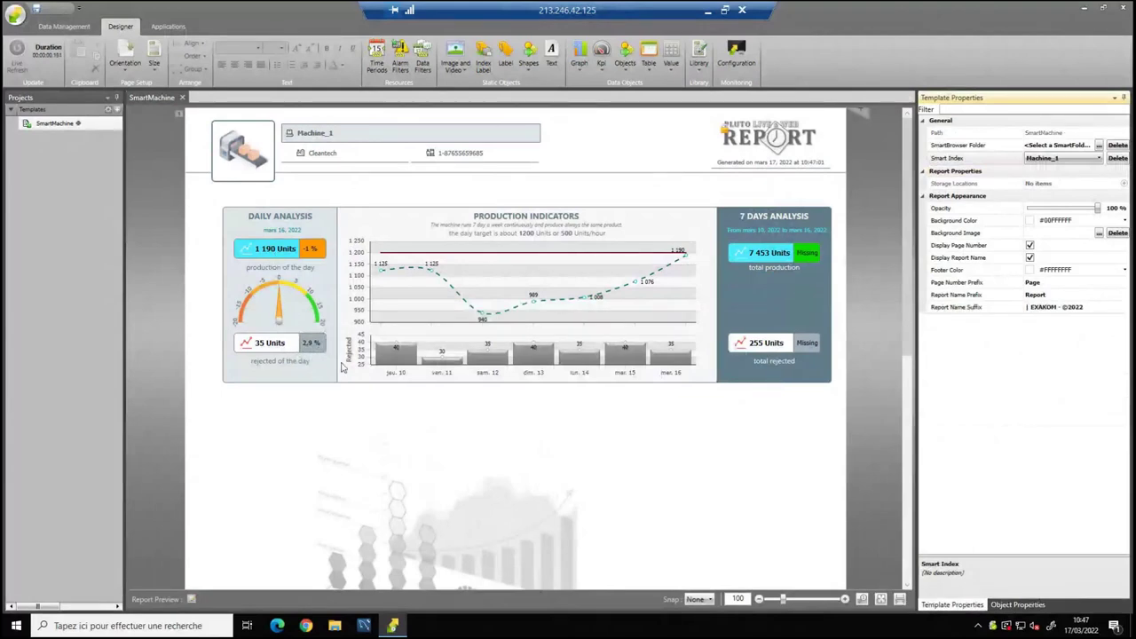
click(442, 297)
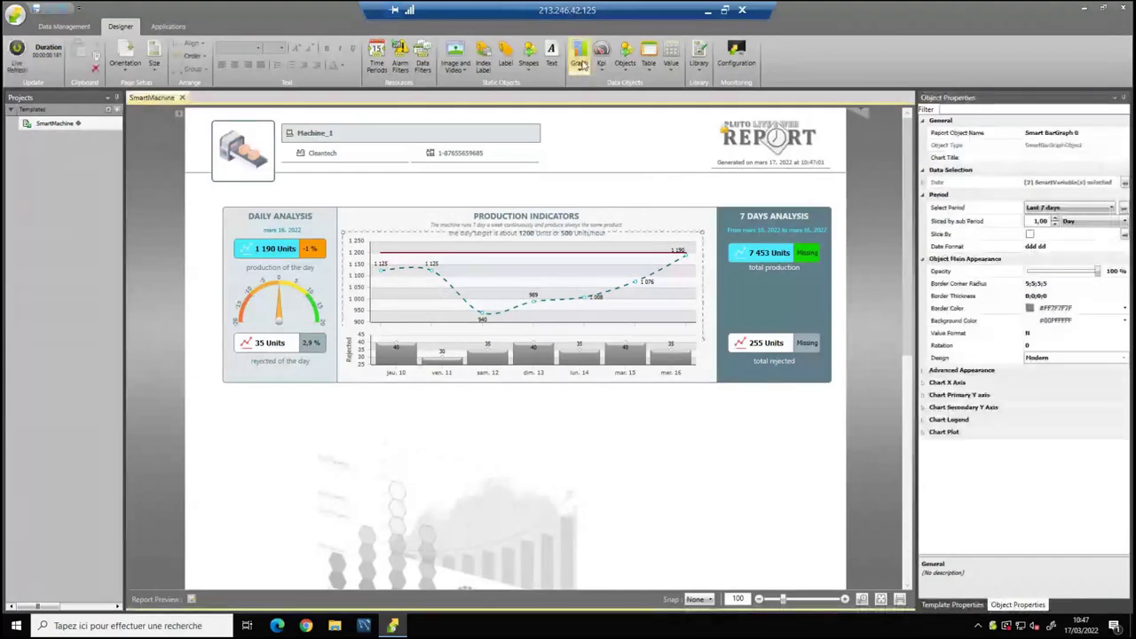
click(580, 62)
click(496, 306)
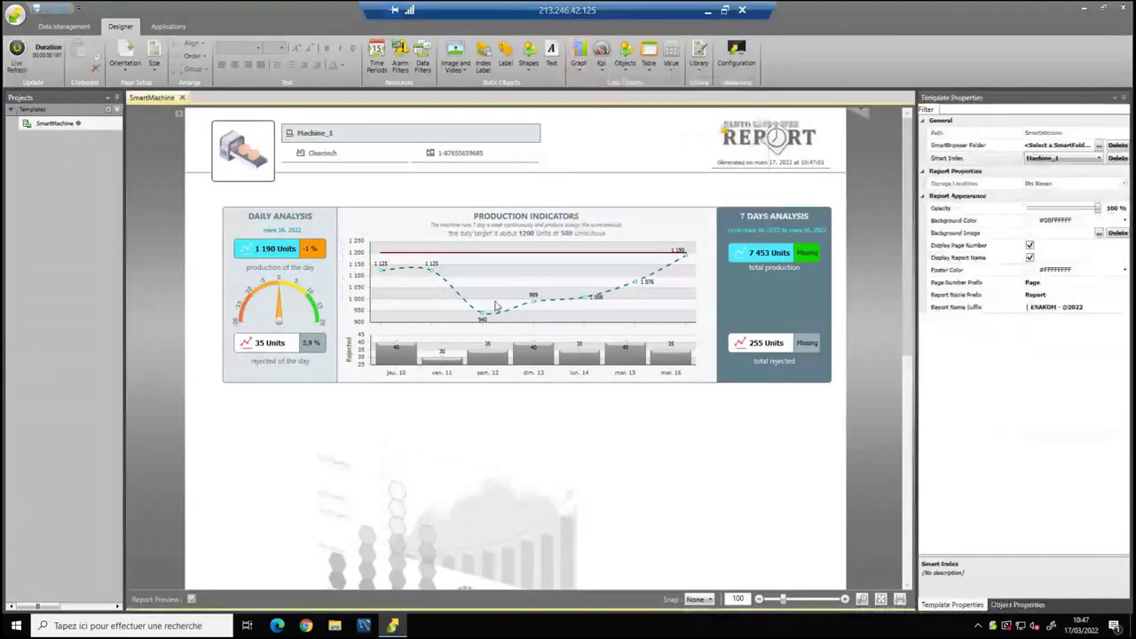
click(668, 281)
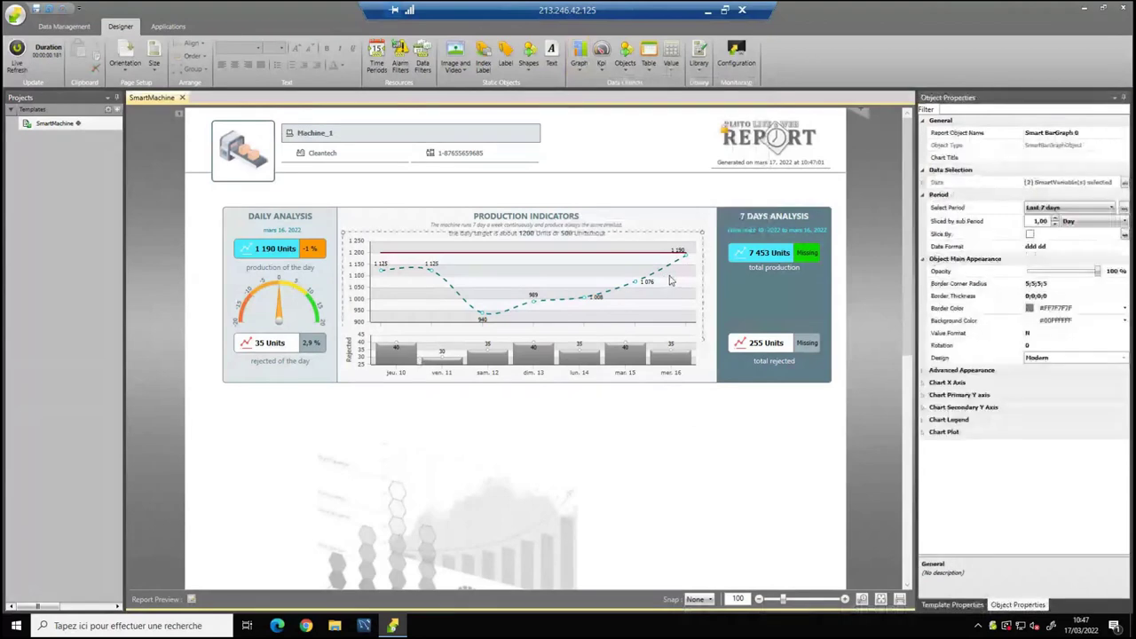
click(1126, 182)
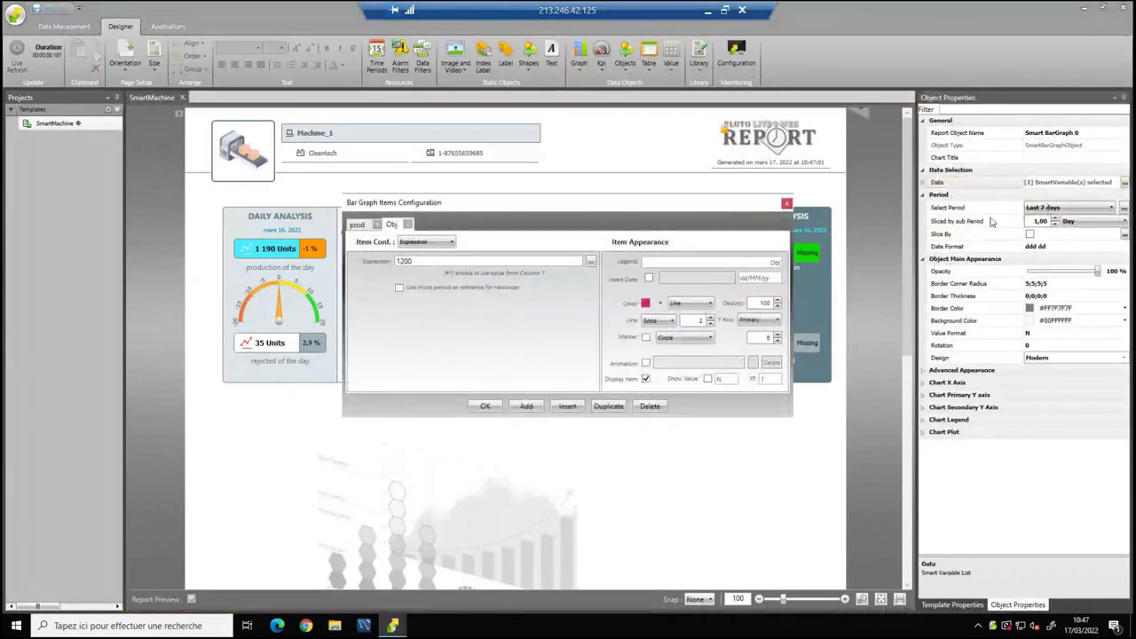
click(358, 225)
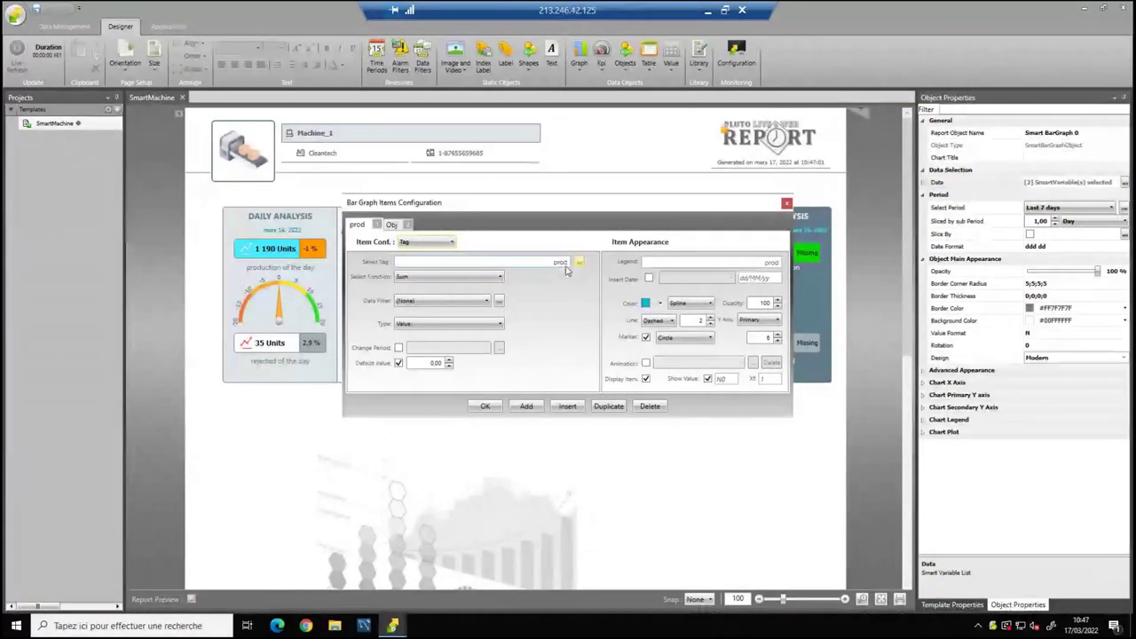
click(392, 225)
drag(487, 211, 719, 250)
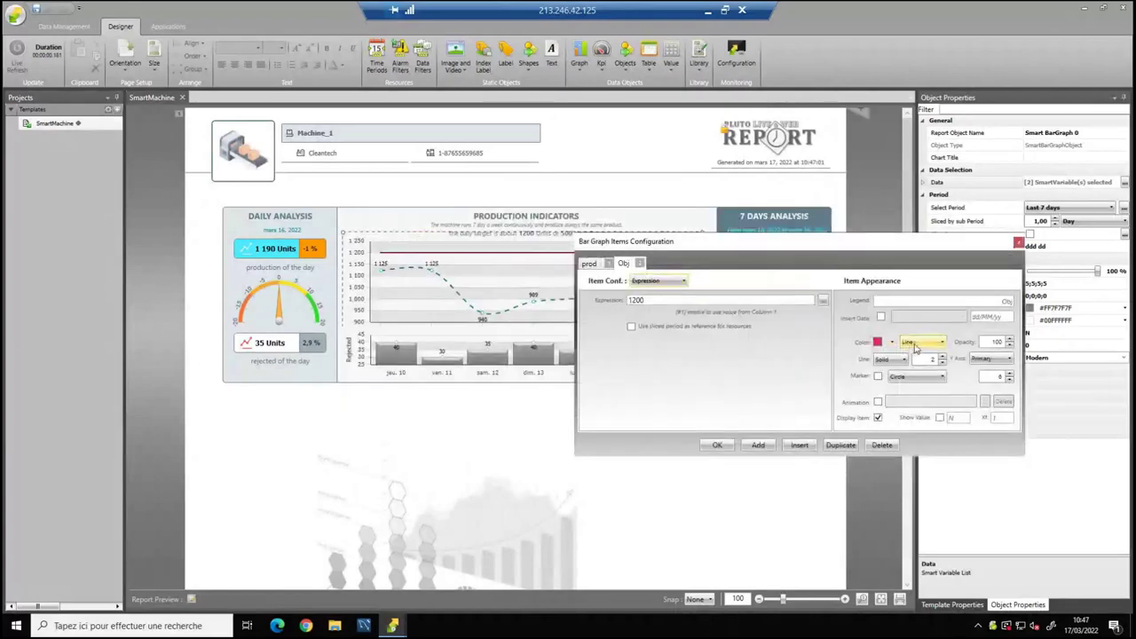
click(919, 343)
click(684, 284)
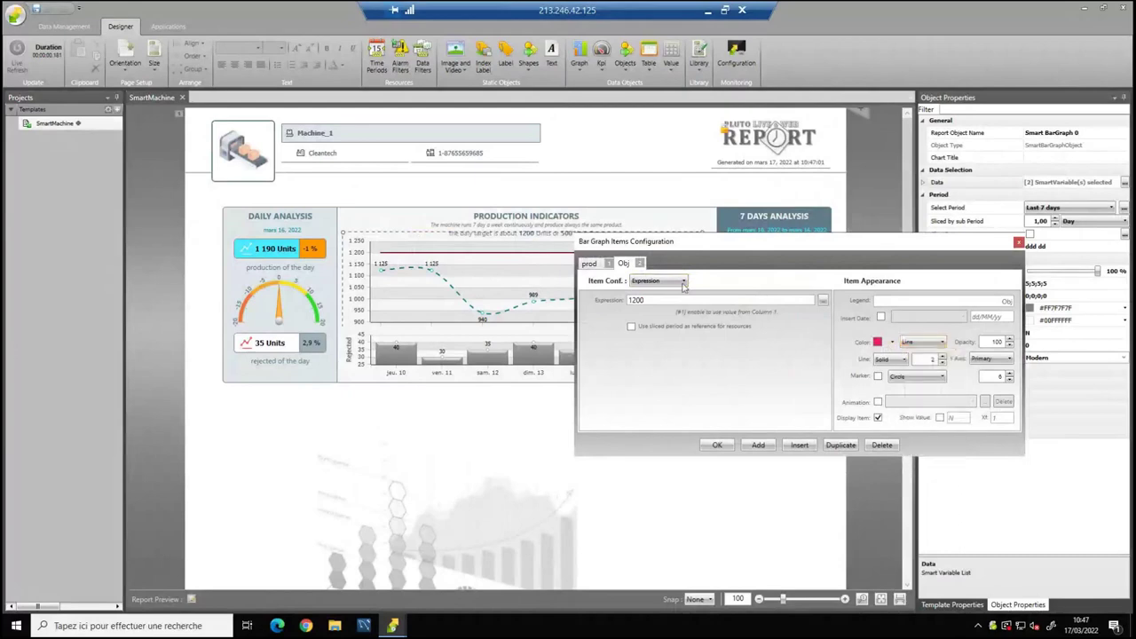
click(590, 264)
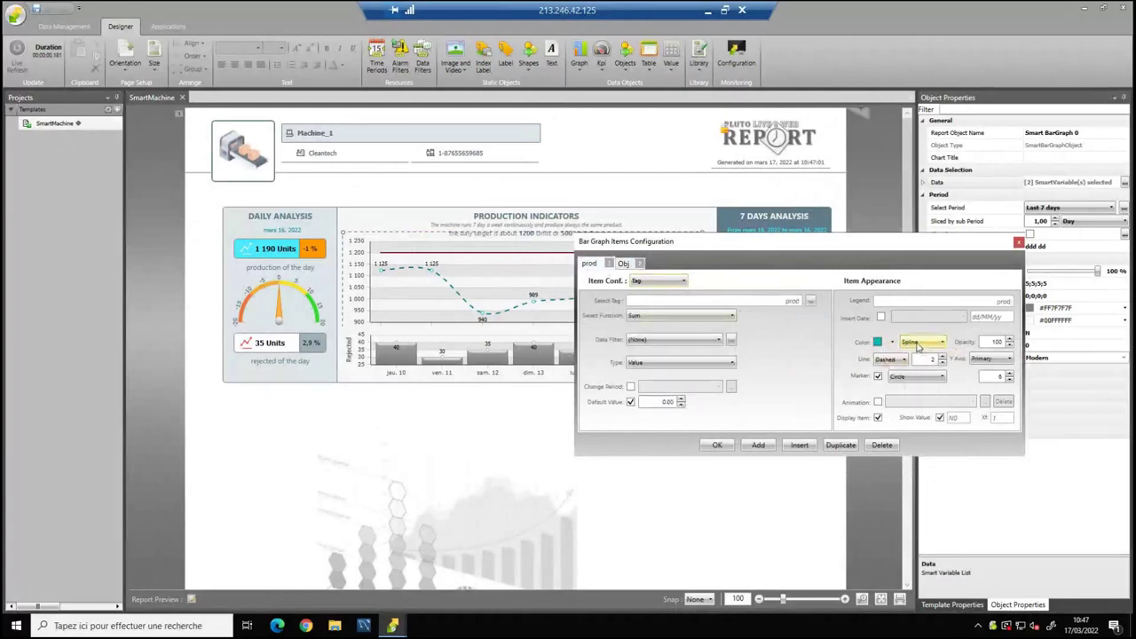
click(924, 343)
click(924, 343)
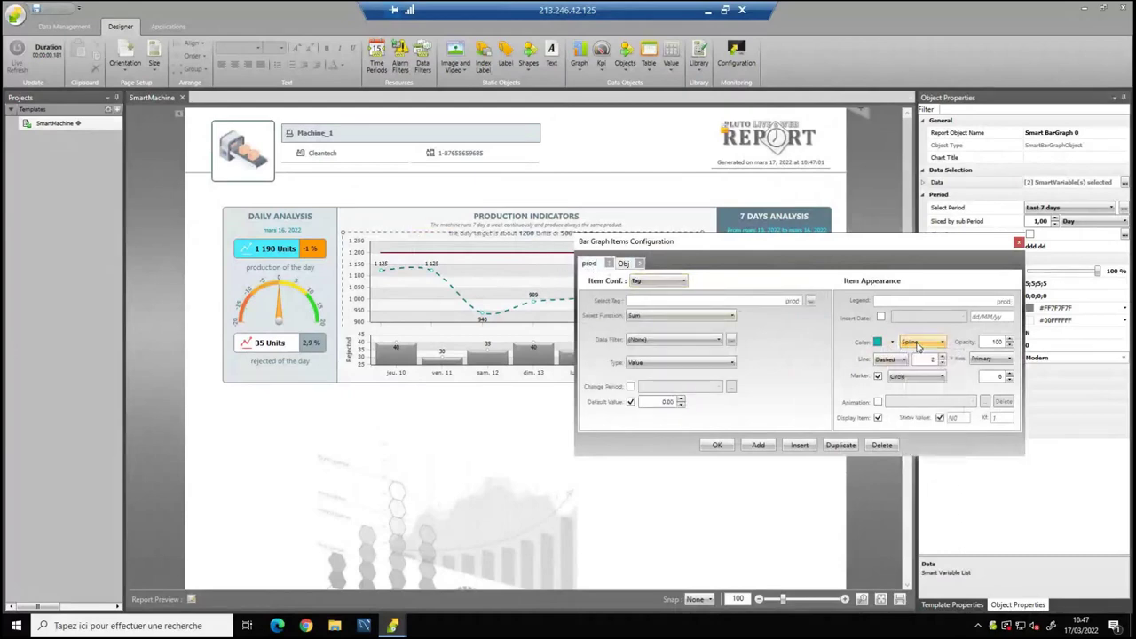
click(888, 360)
click(884, 363)
click(924, 343)
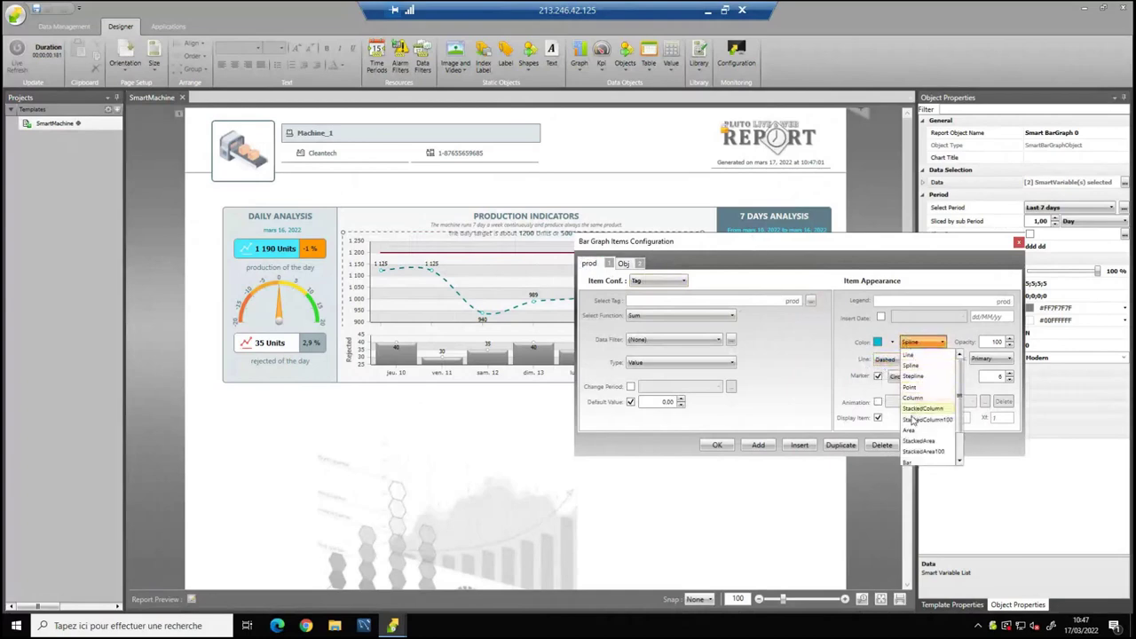
click(911, 431)
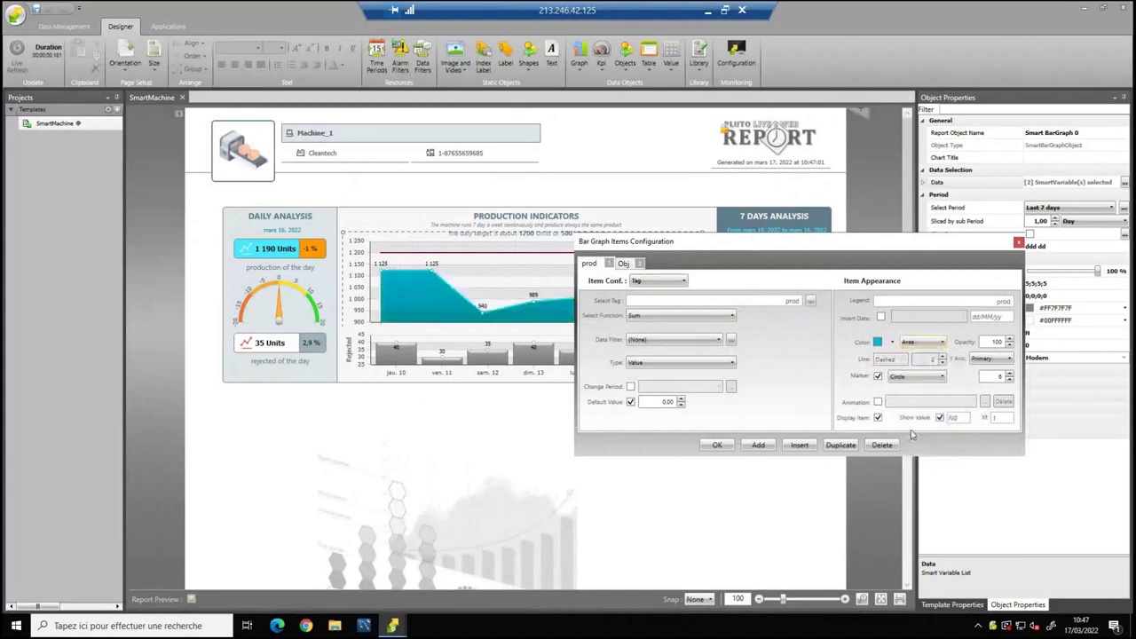
click(910, 344)
click(910, 371)
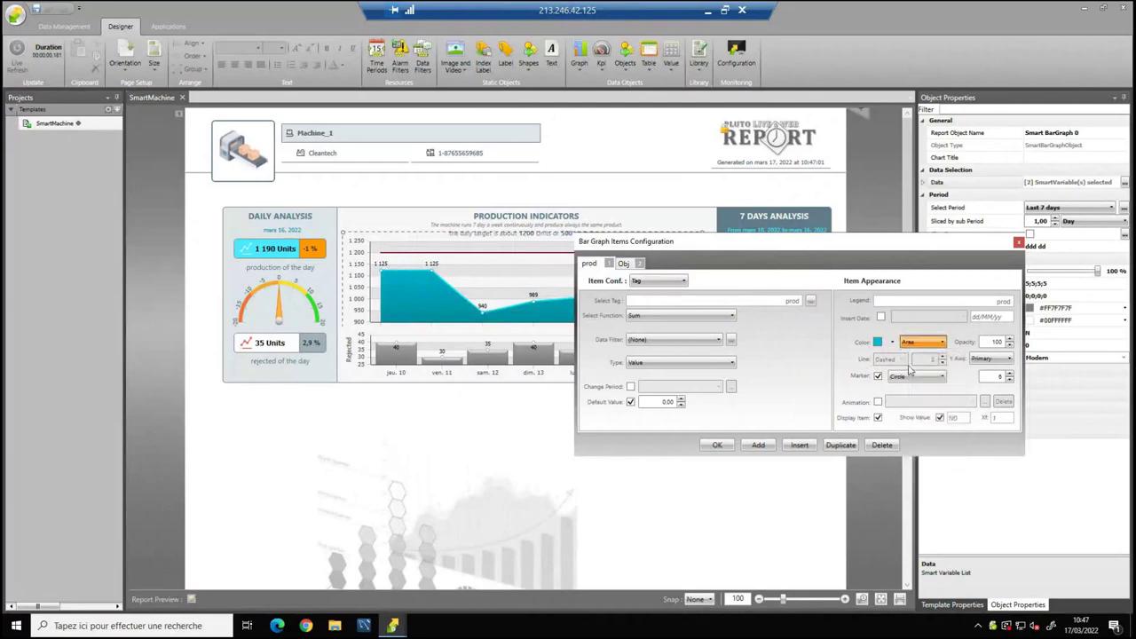
click(721, 446)
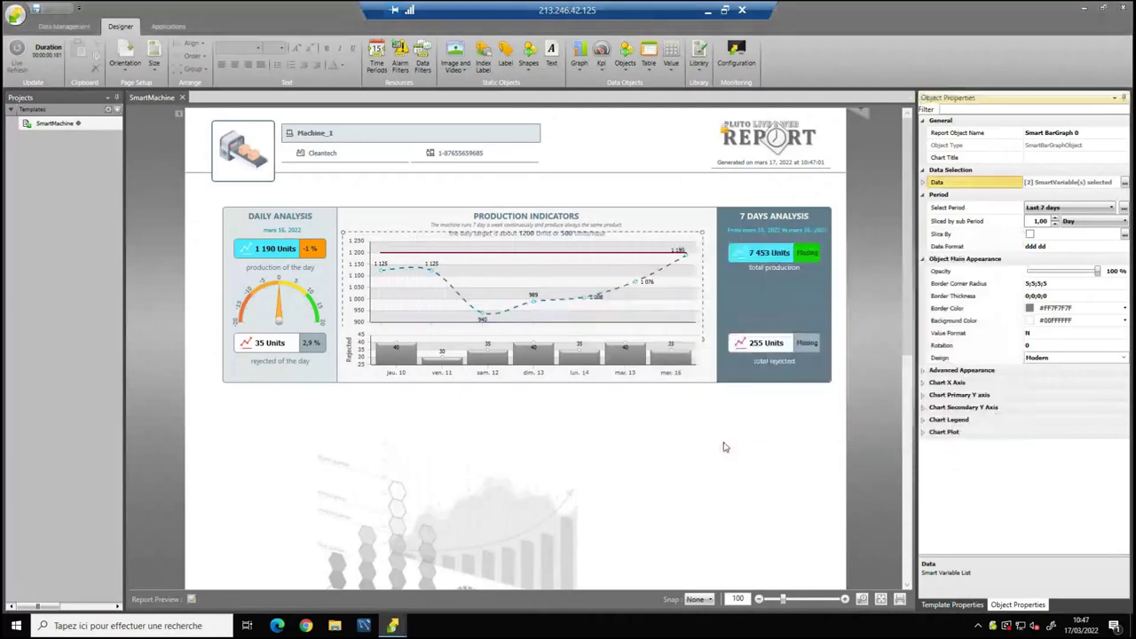
click(612, 431)
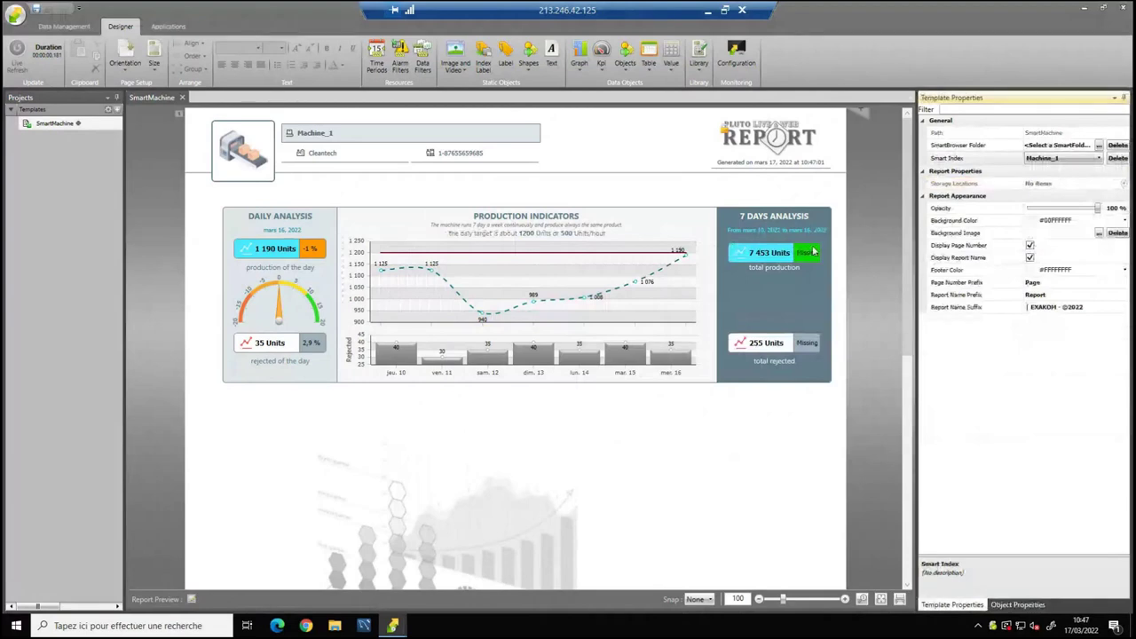
Nudge the daily, production and 7-day analysis blocks together up and left with the arrow keys.
drag(197, 189, 320, 272)
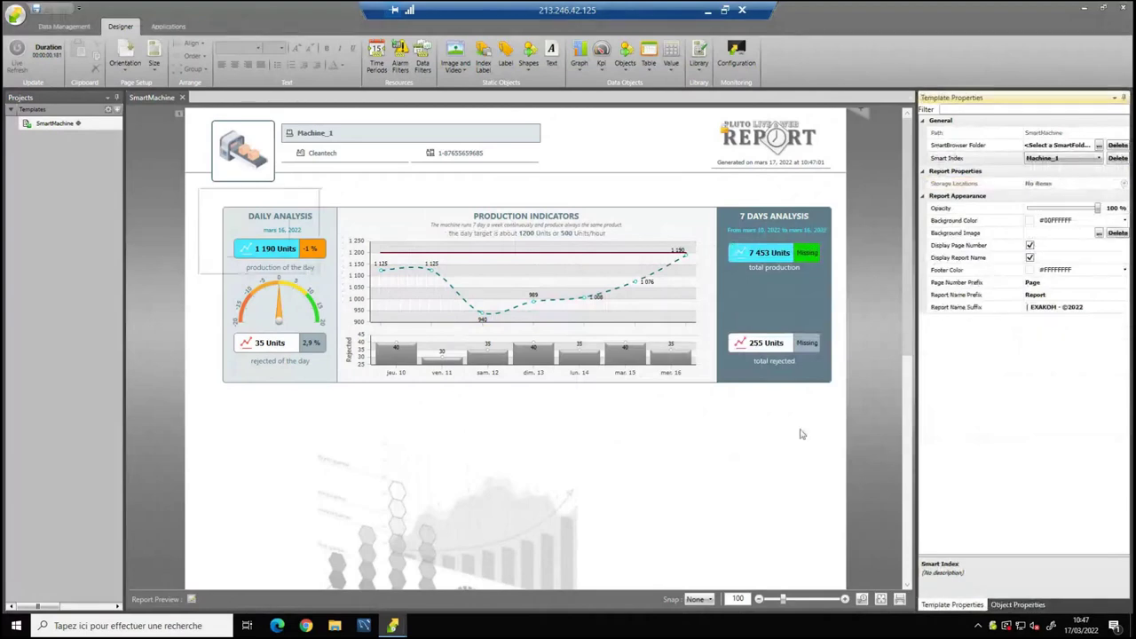
drag(802, 435, 867, 428)
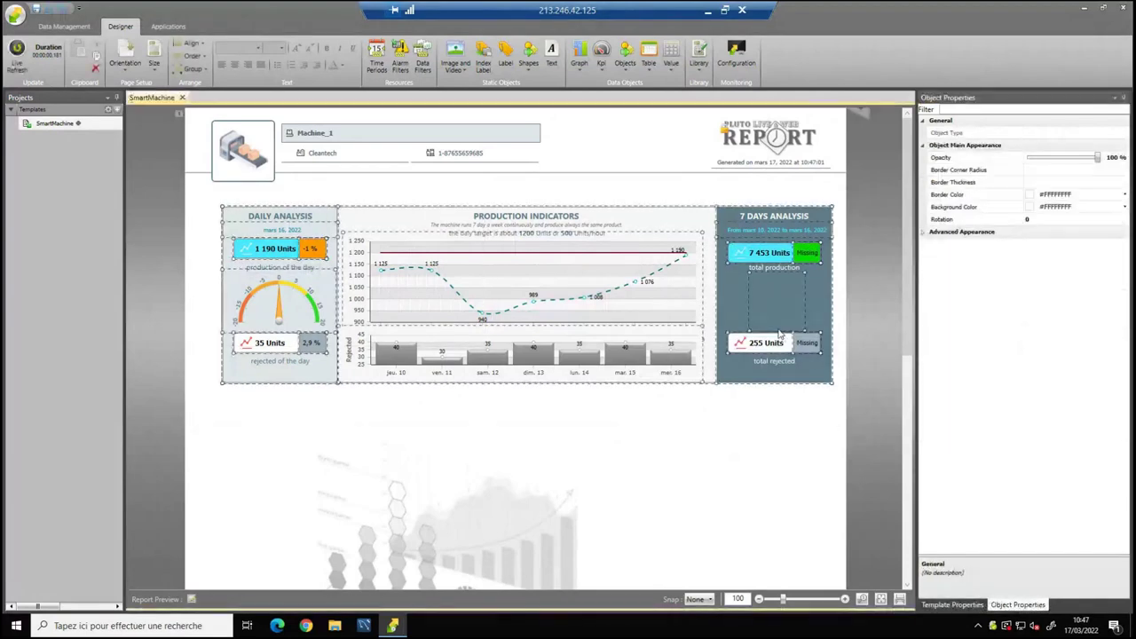
key(Left)
key(Up)
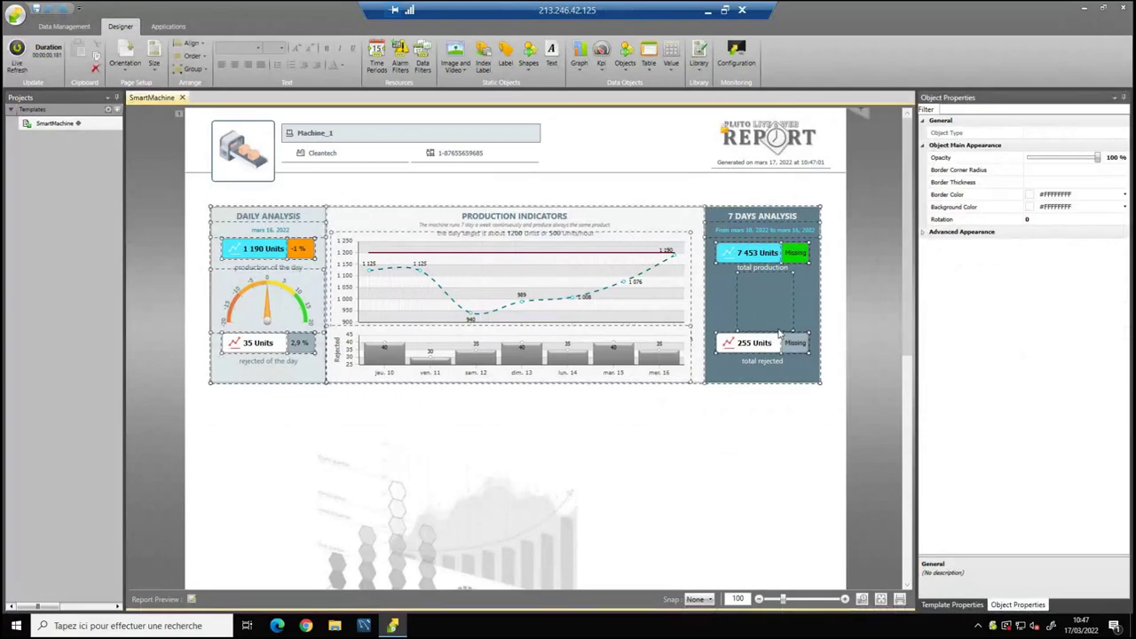
key(Up)
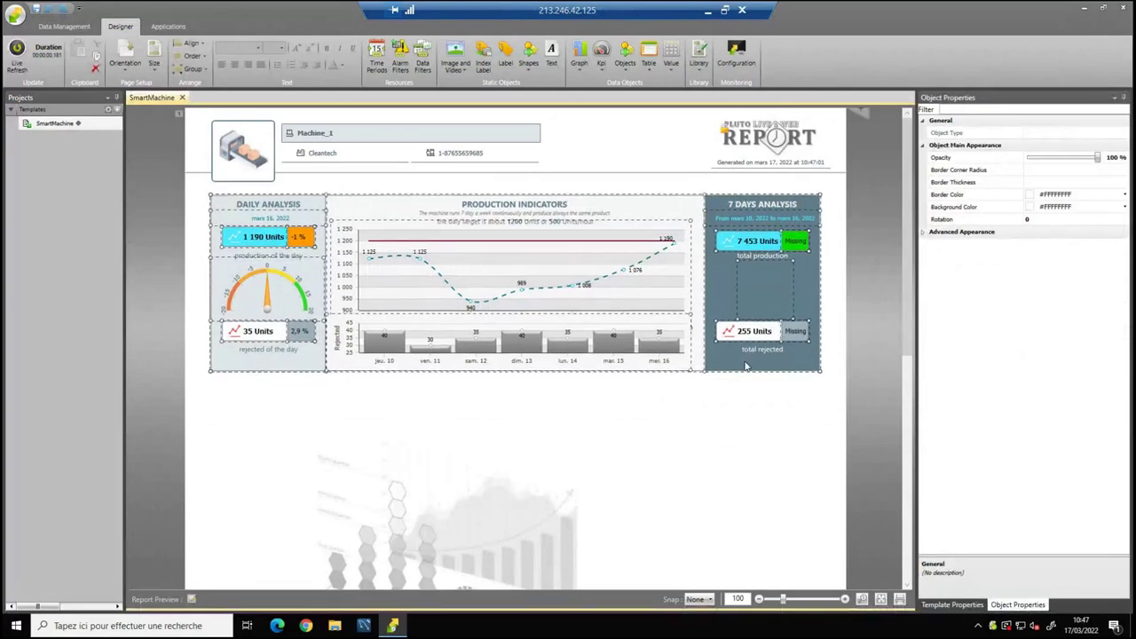
click(468, 420)
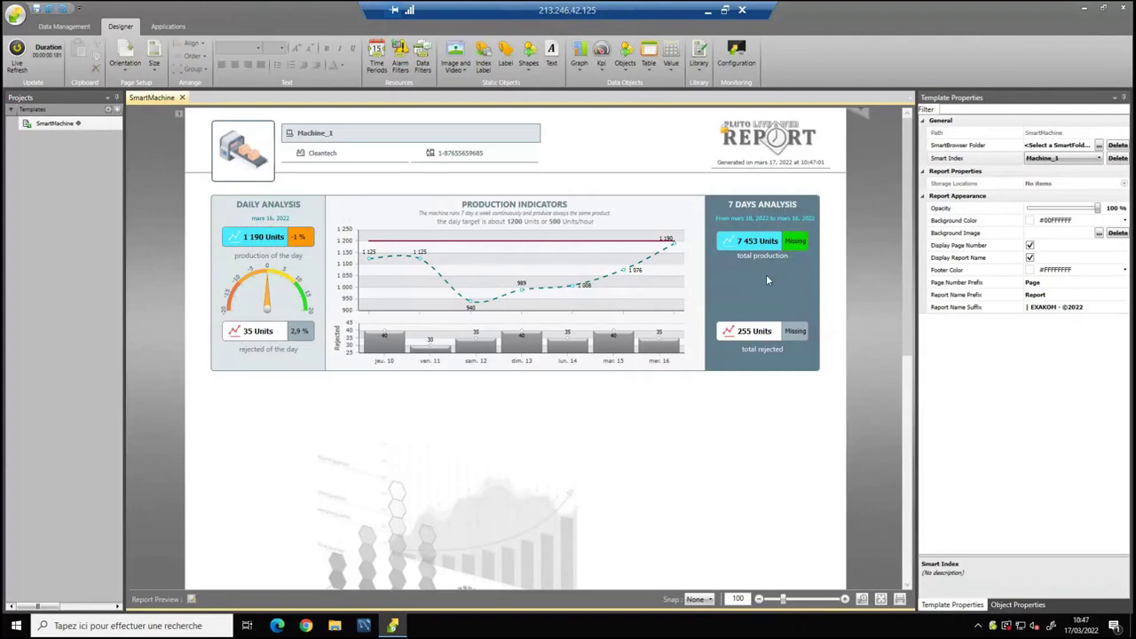
Build the 7-day production badge expression from PROD 7 DAYS, giving -11 % against target.
click(796, 244)
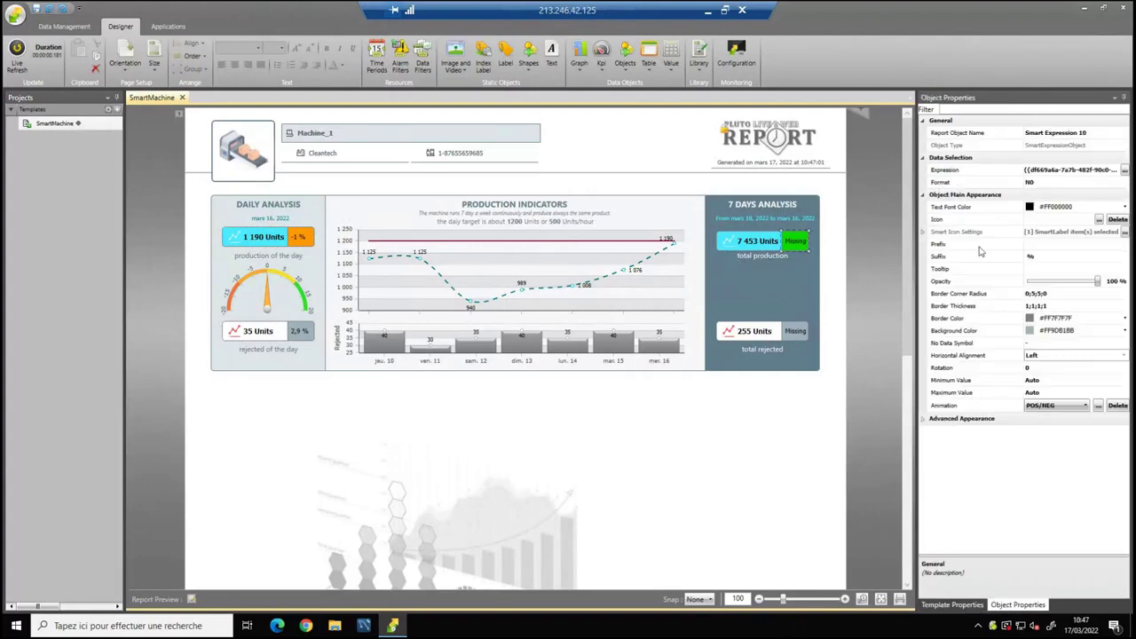
click(1125, 170)
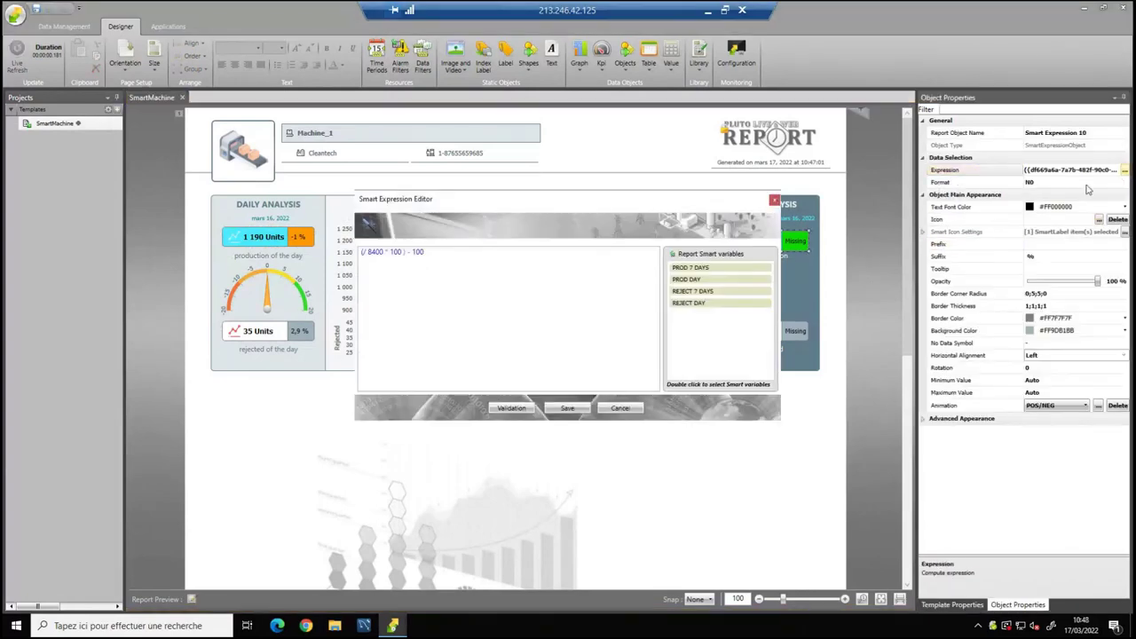
double_click(689, 267)
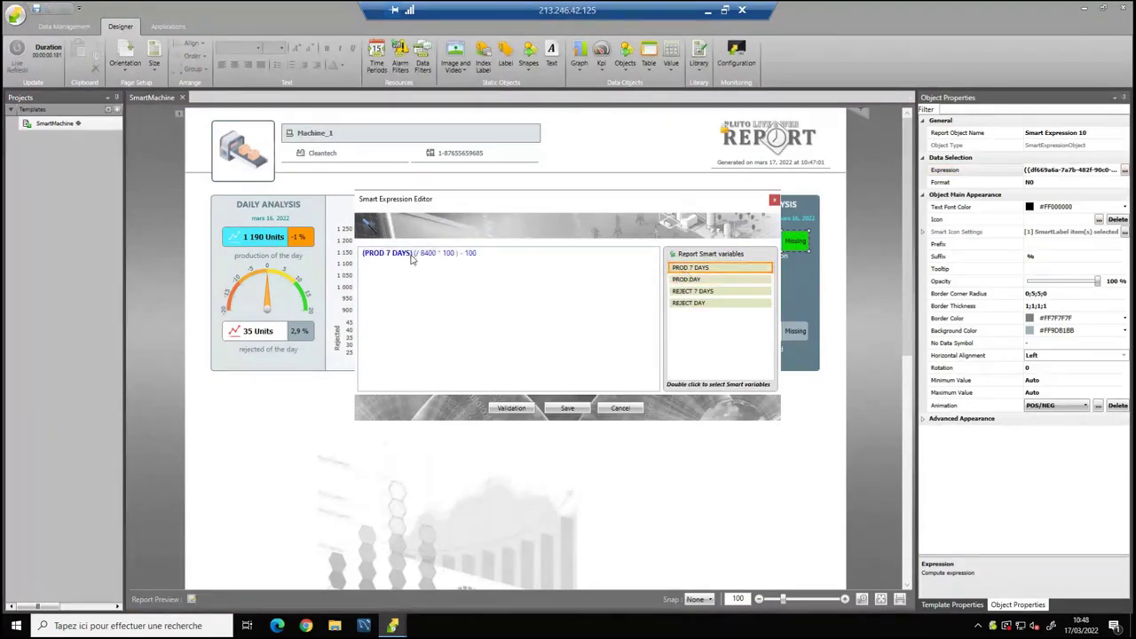
double_click(411, 259)
key(BackSpace)
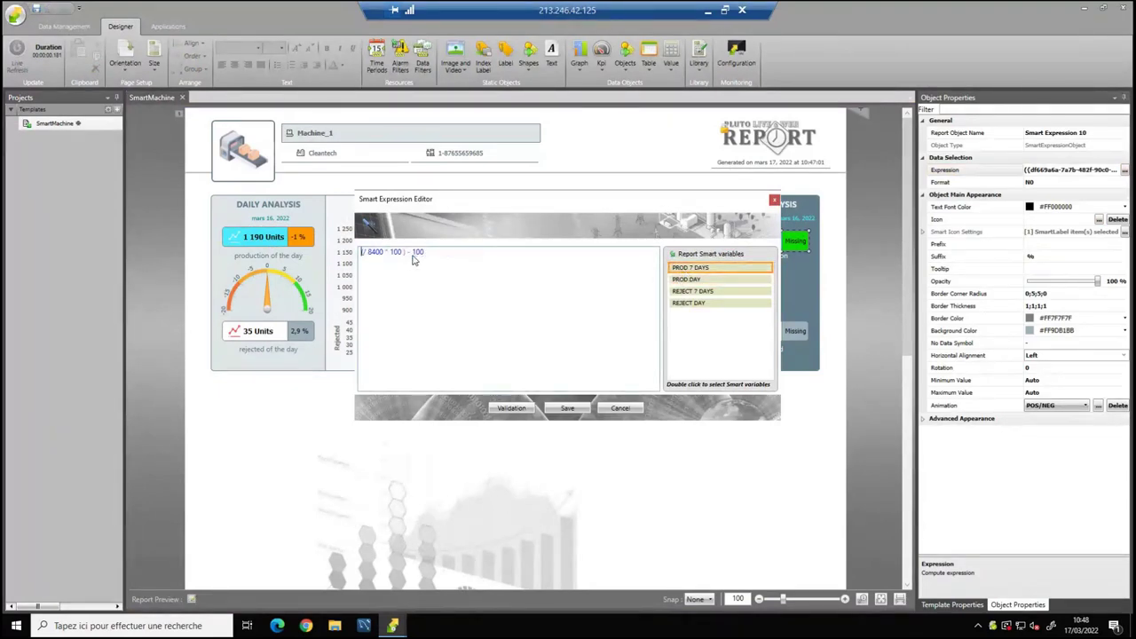
double_click(691, 267)
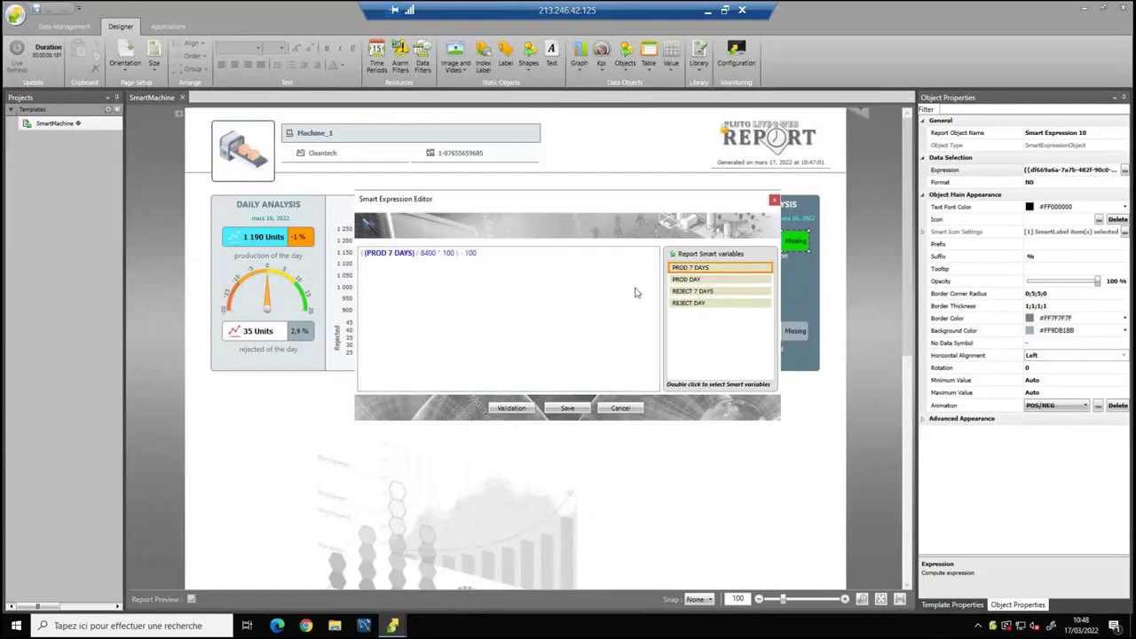
click(568, 410)
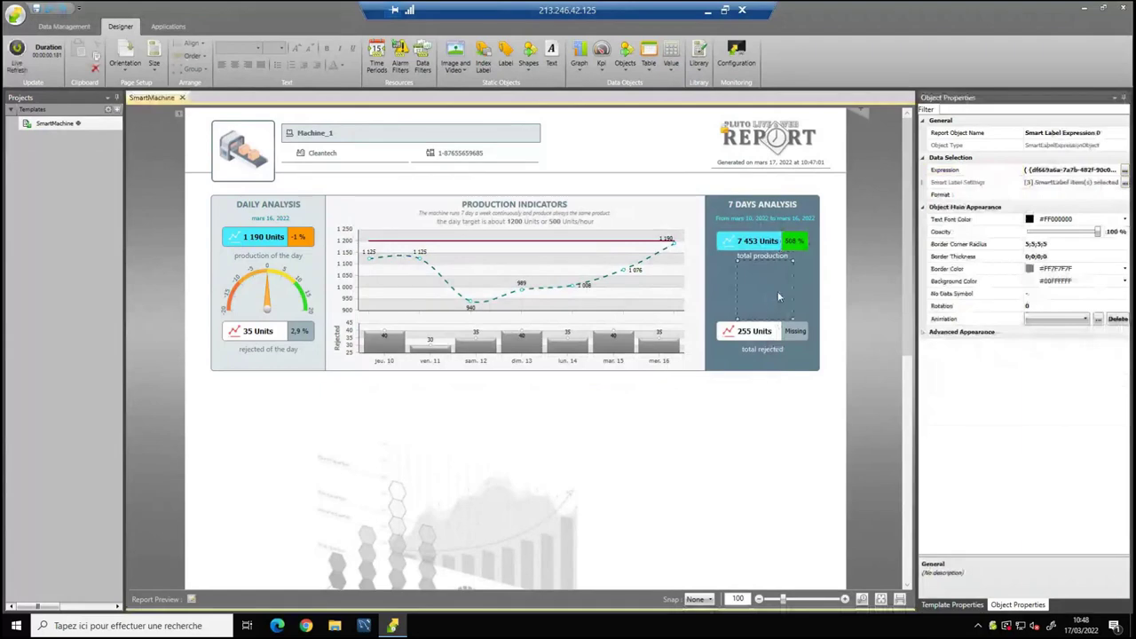
click(1124, 169)
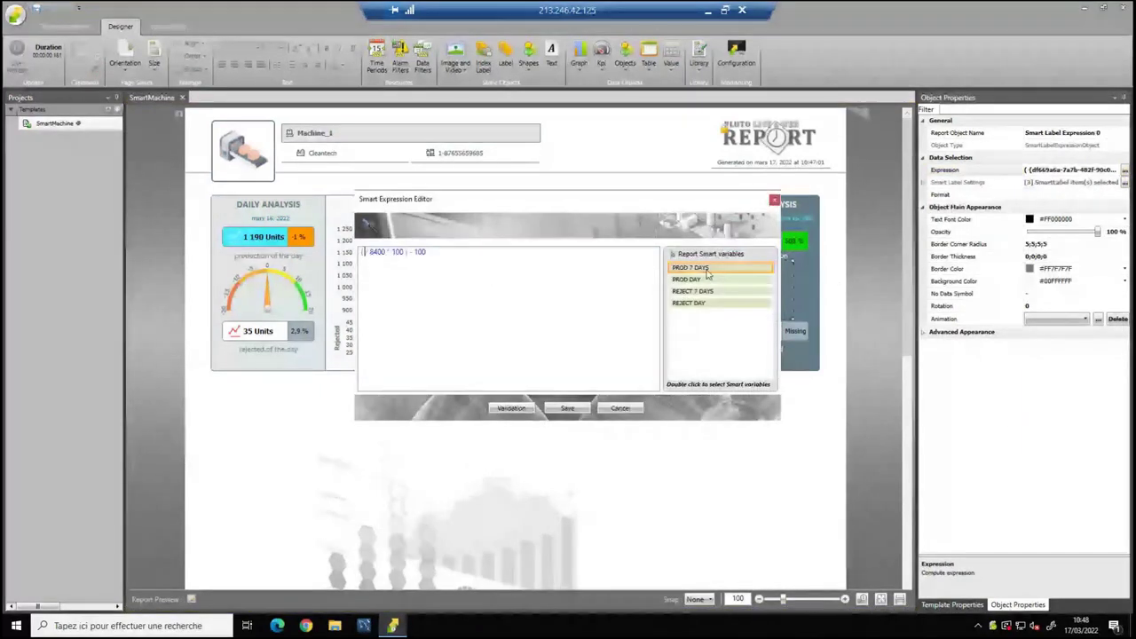
double_click(702, 267)
click(567, 407)
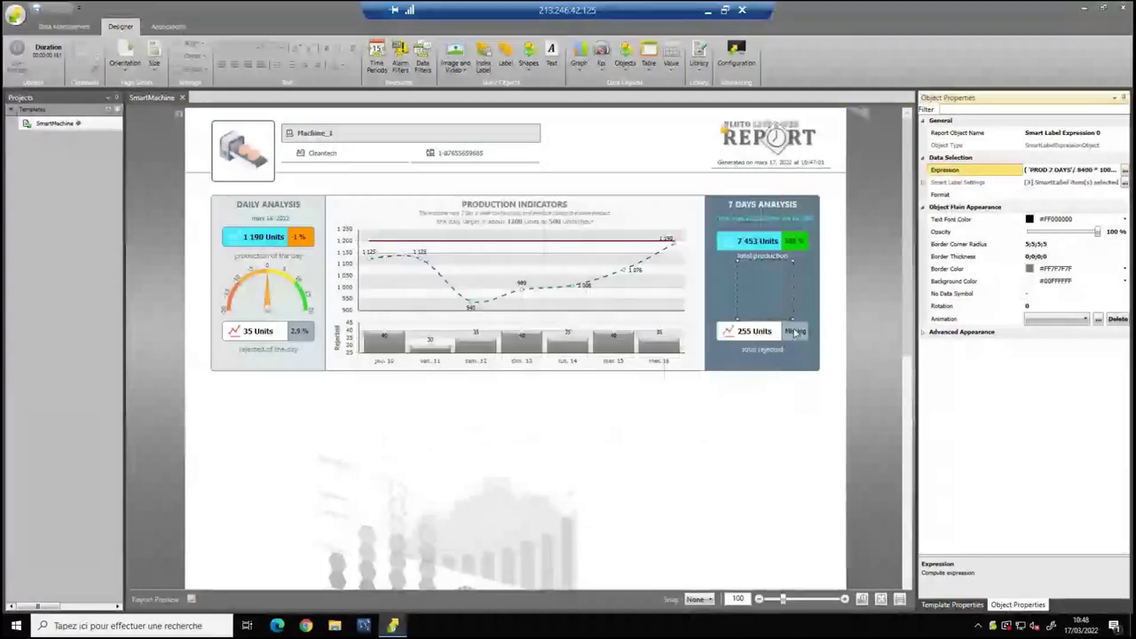
Set the 7-day rejected badge to REJECT 7 DAYS / PROD 7 DAYS, reading 3,4 %.
click(796, 332)
click(1125, 169)
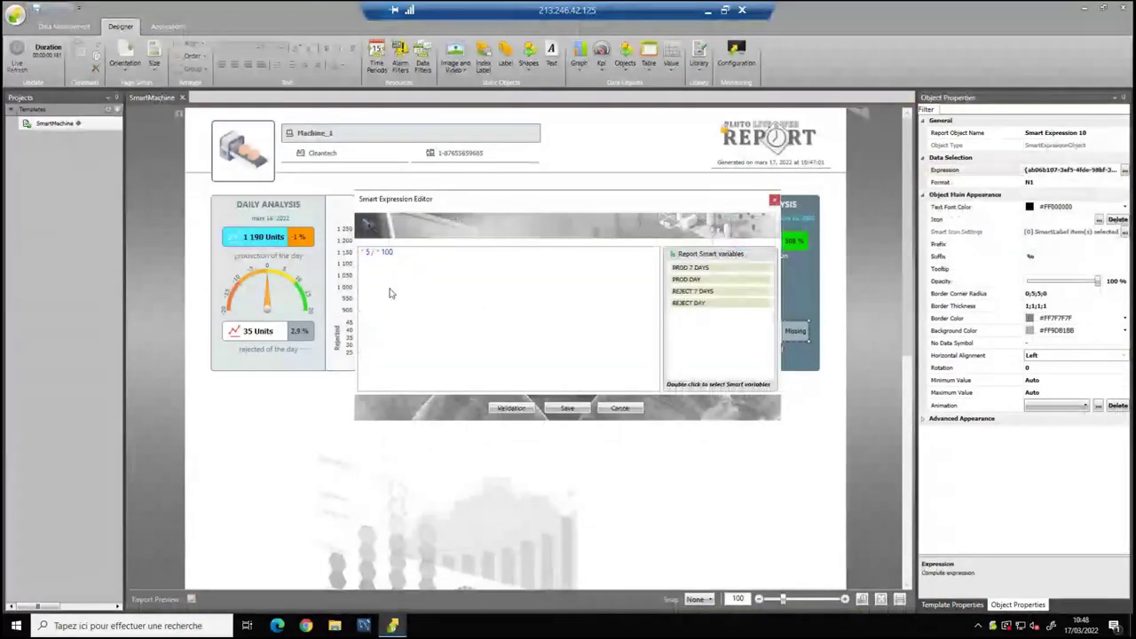
click(691, 267)
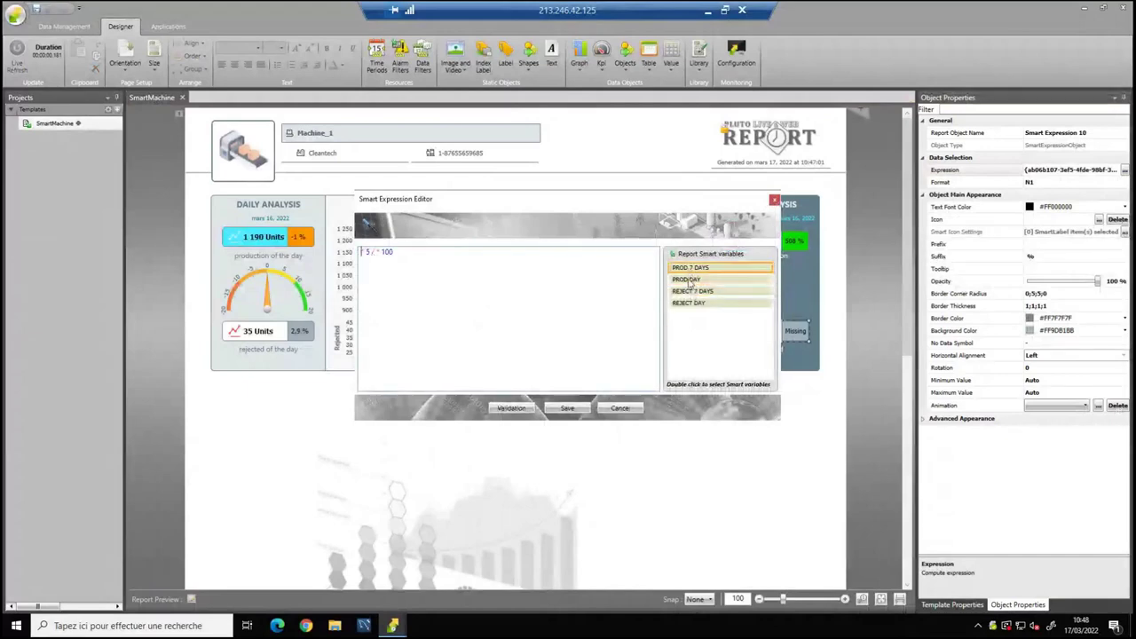
click(691, 280)
double_click(691, 292)
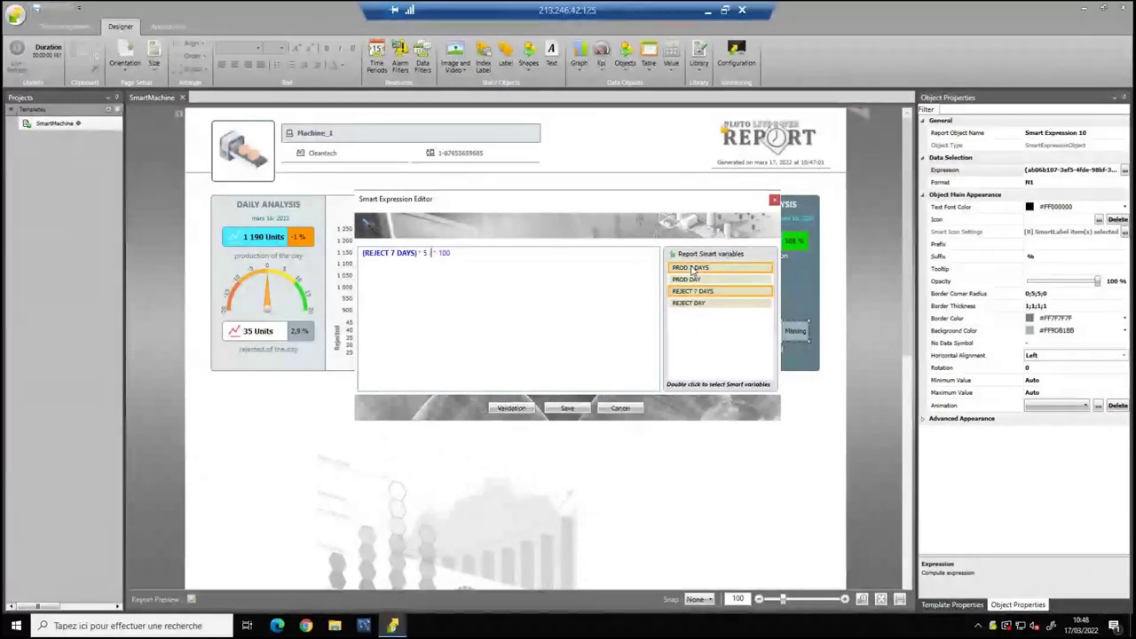
text(/)
double_click(691, 267)
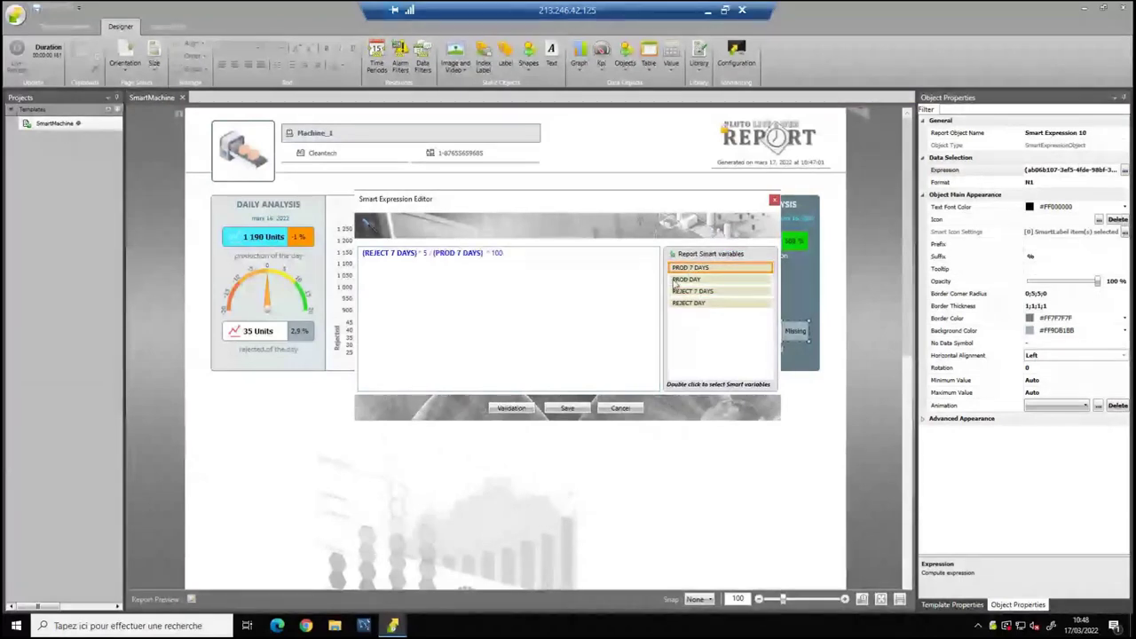
click(567, 408)
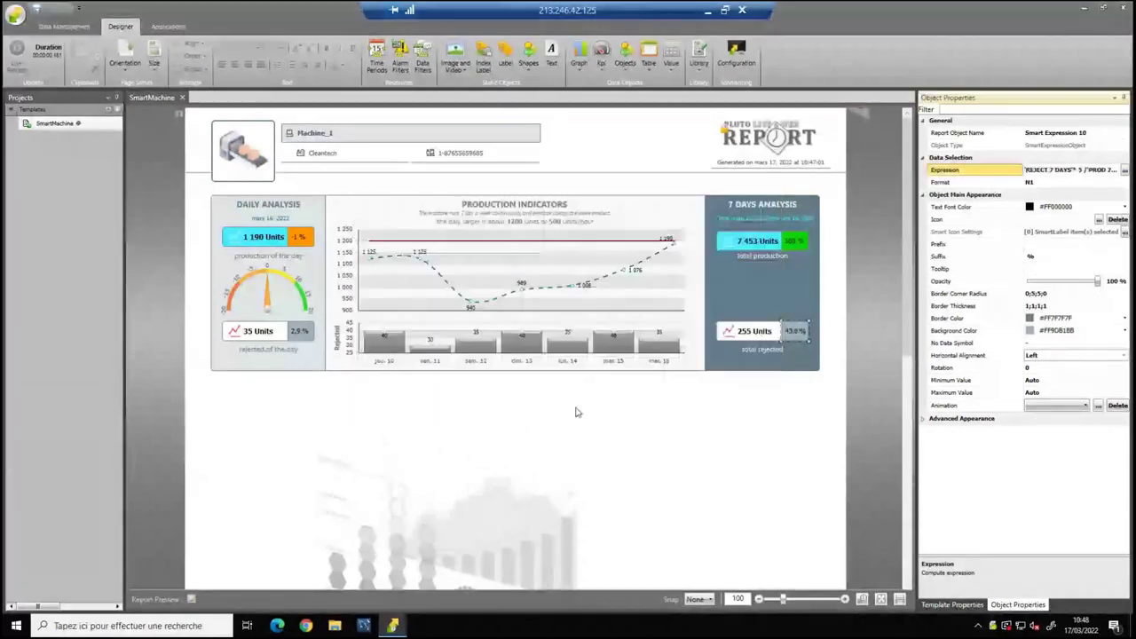
click(749, 332)
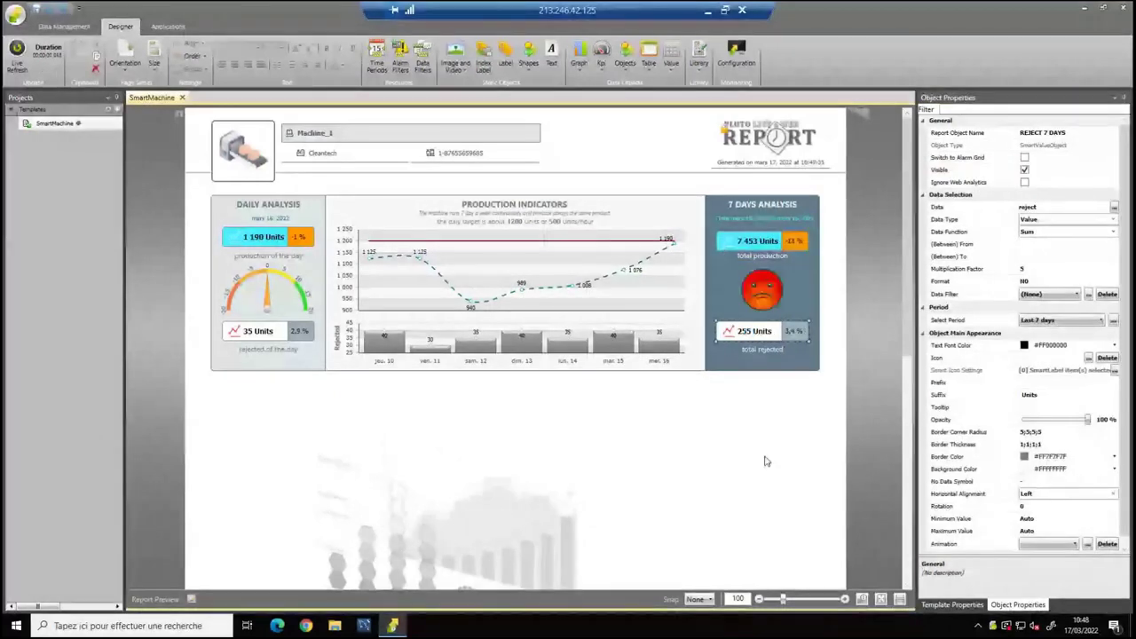
click(761, 290)
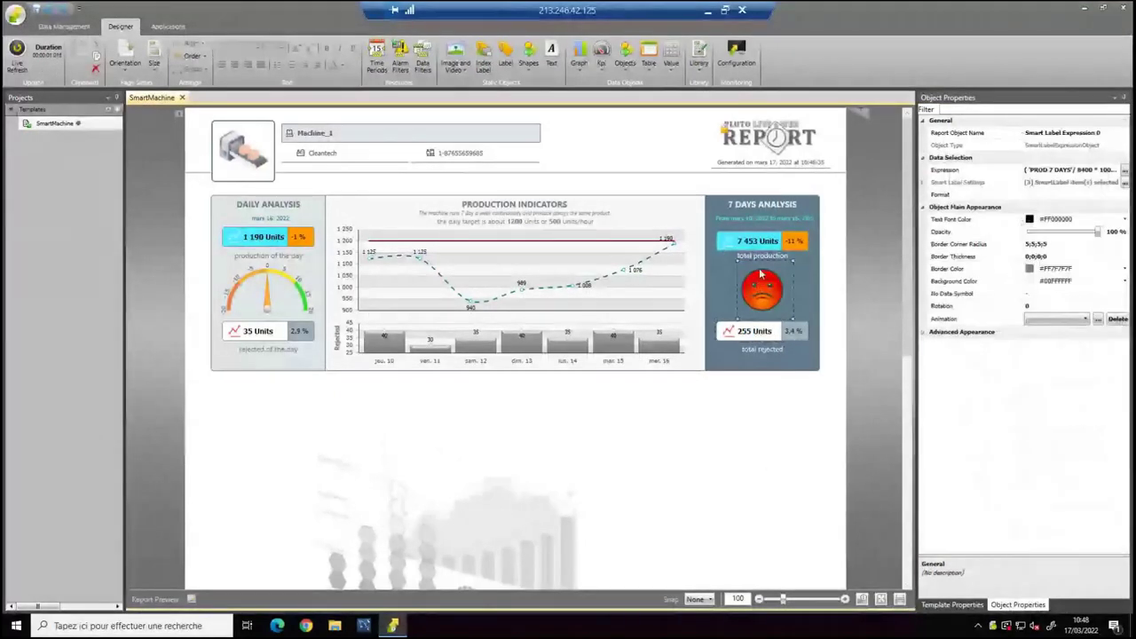
click(672, 66)
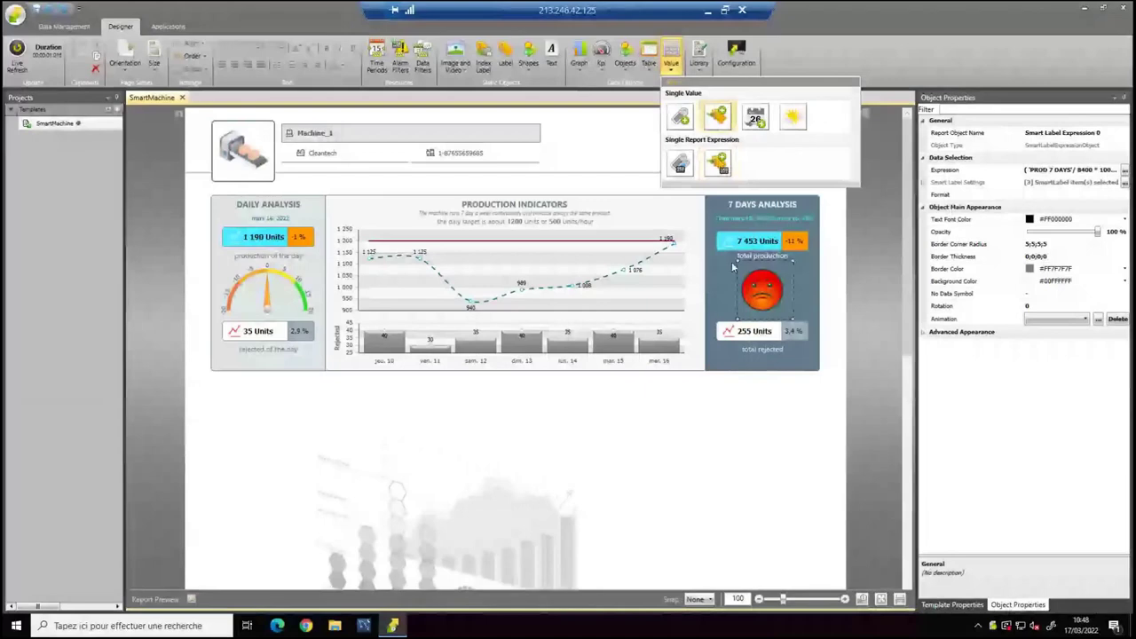
click(743, 444)
double_click(794, 240)
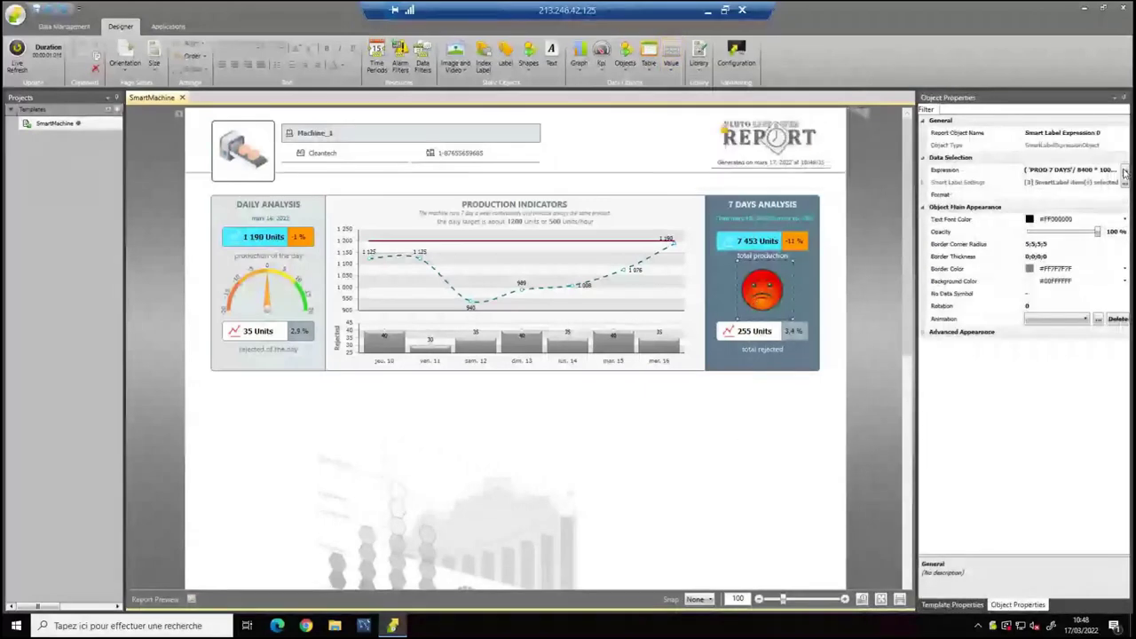
click(774, 199)
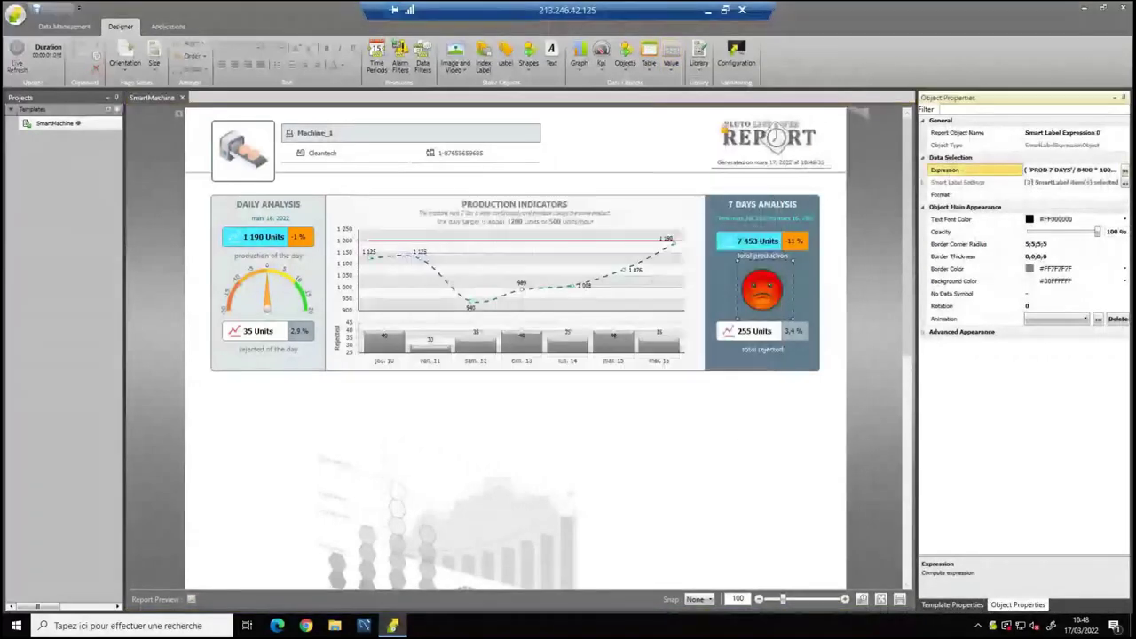
click(1125, 182)
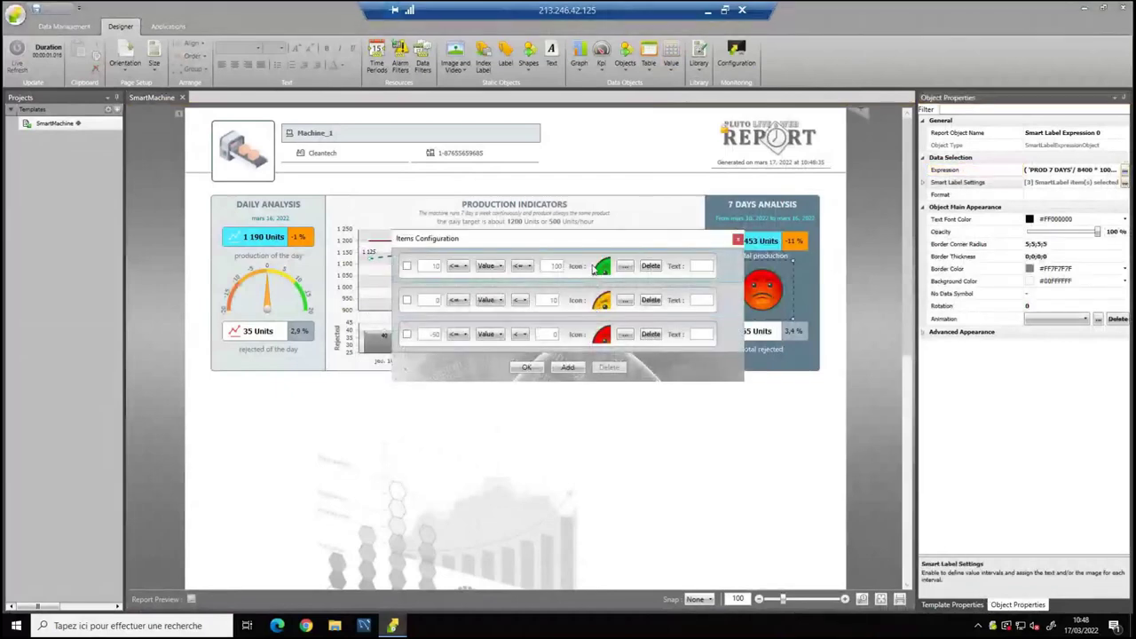
Switch the report's Smart Index to Machine_2, then to Machine_3 (Aircom).
click(737, 239)
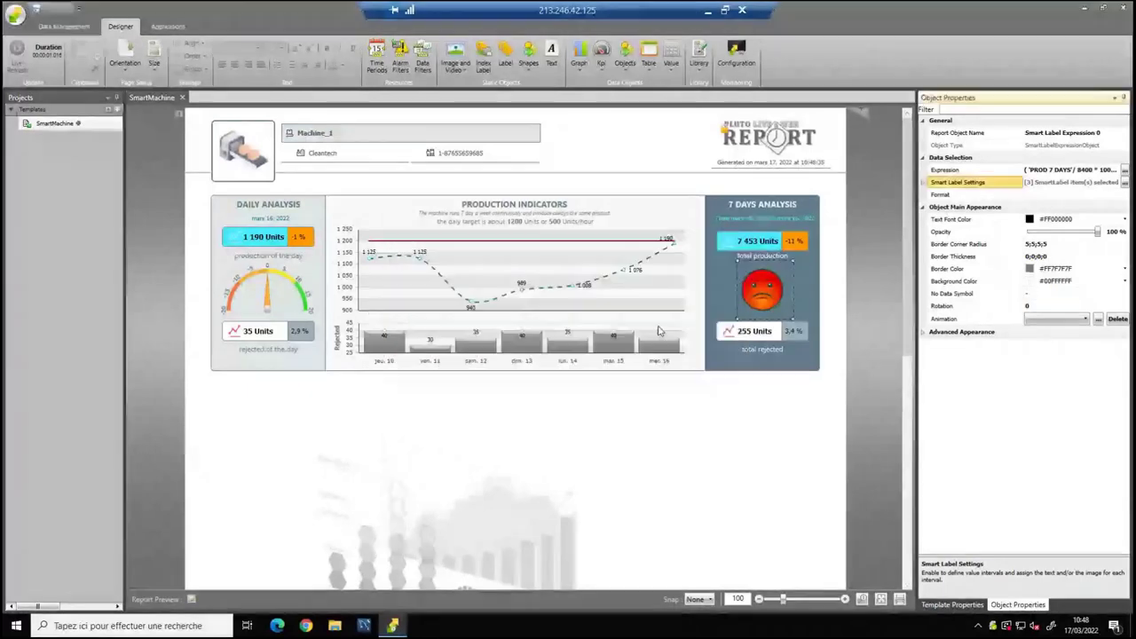
click(419, 452)
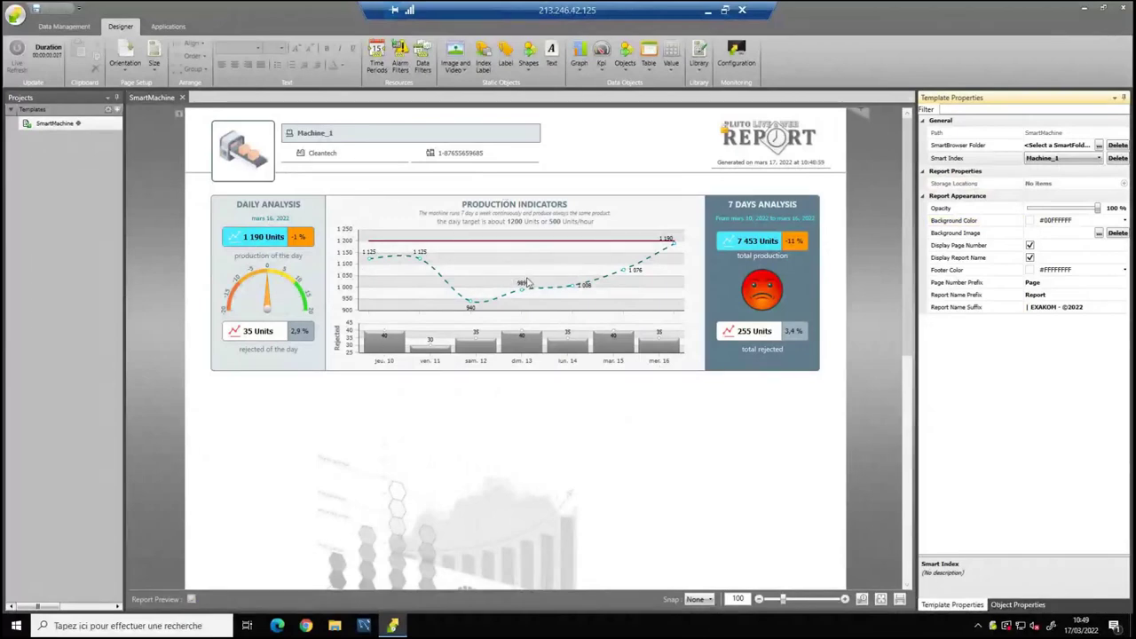
click(1044, 161)
click(1037, 181)
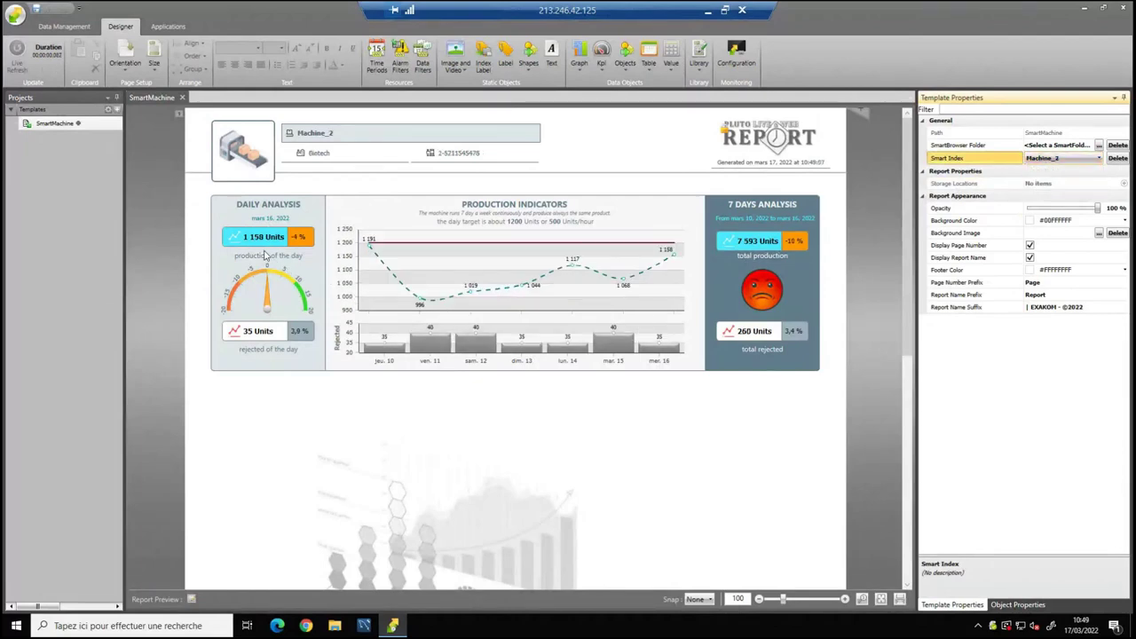
click(1044, 160)
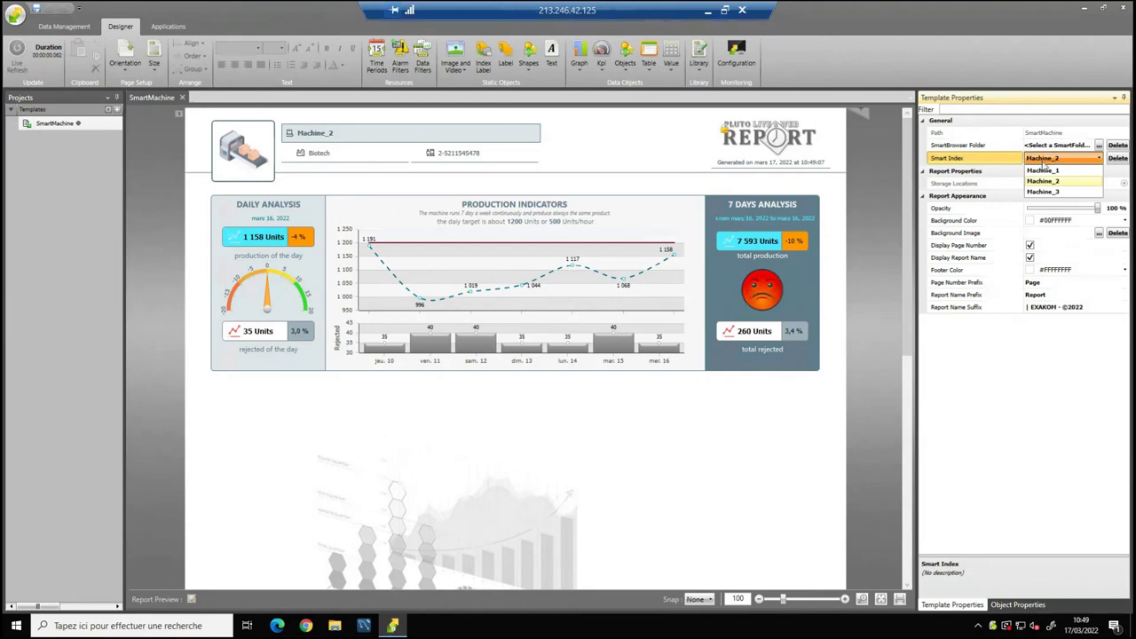
click(1043, 191)
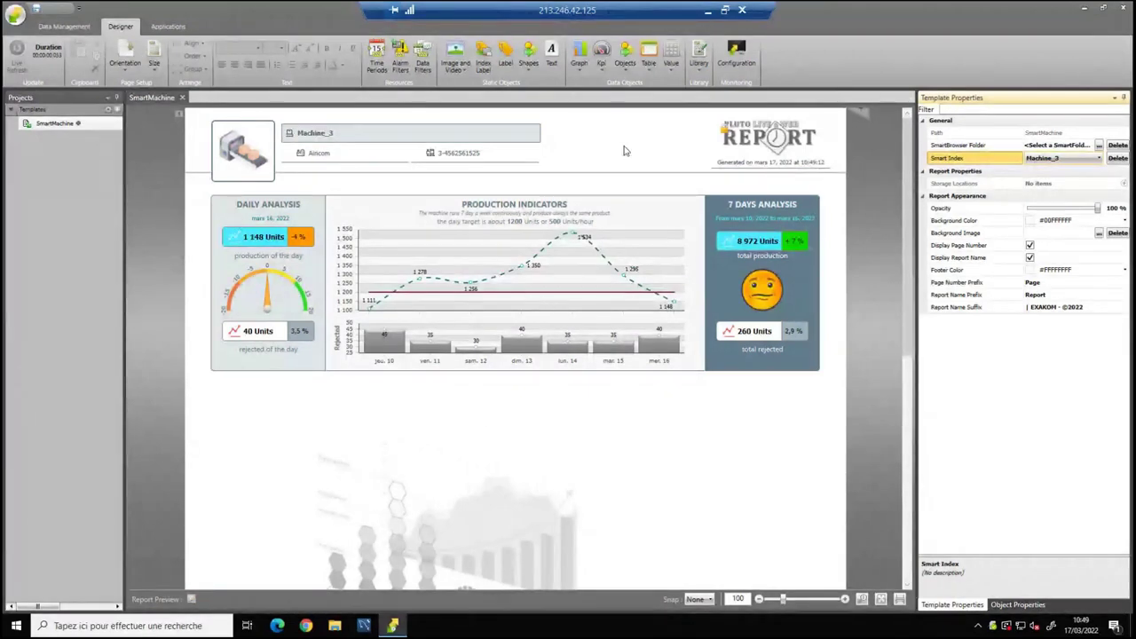
click(698, 63)
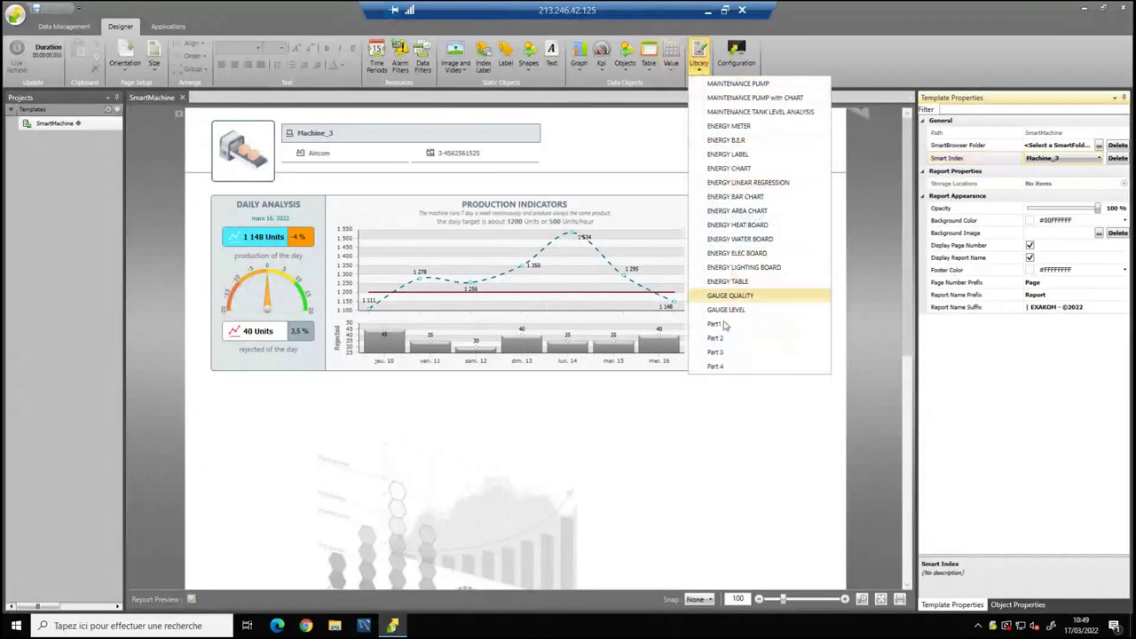
Insert library Part 2, the Machine Efficiency block with OEE donuts, timeline and pie.
click(716, 339)
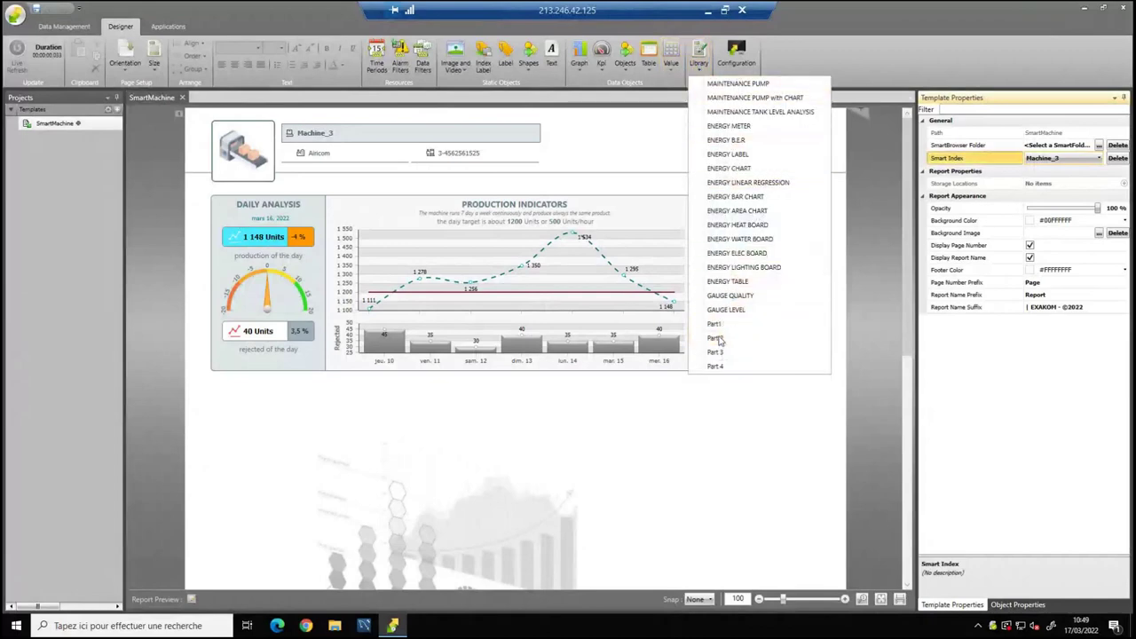
scroll(364, 463, down, 1)
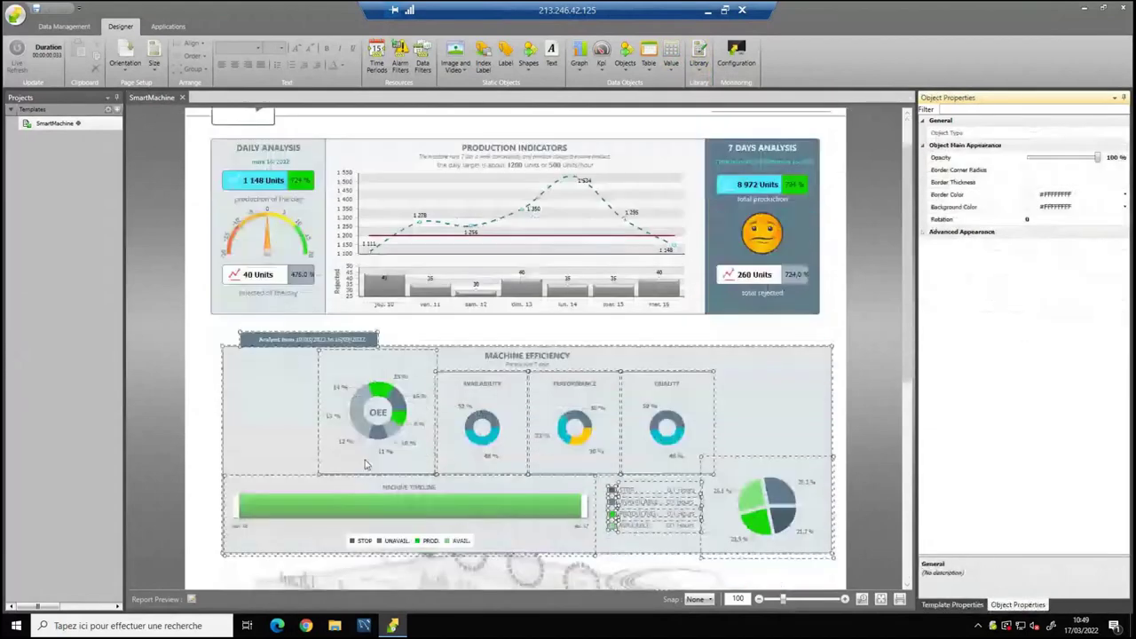
scroll(364, 463, down, 1)
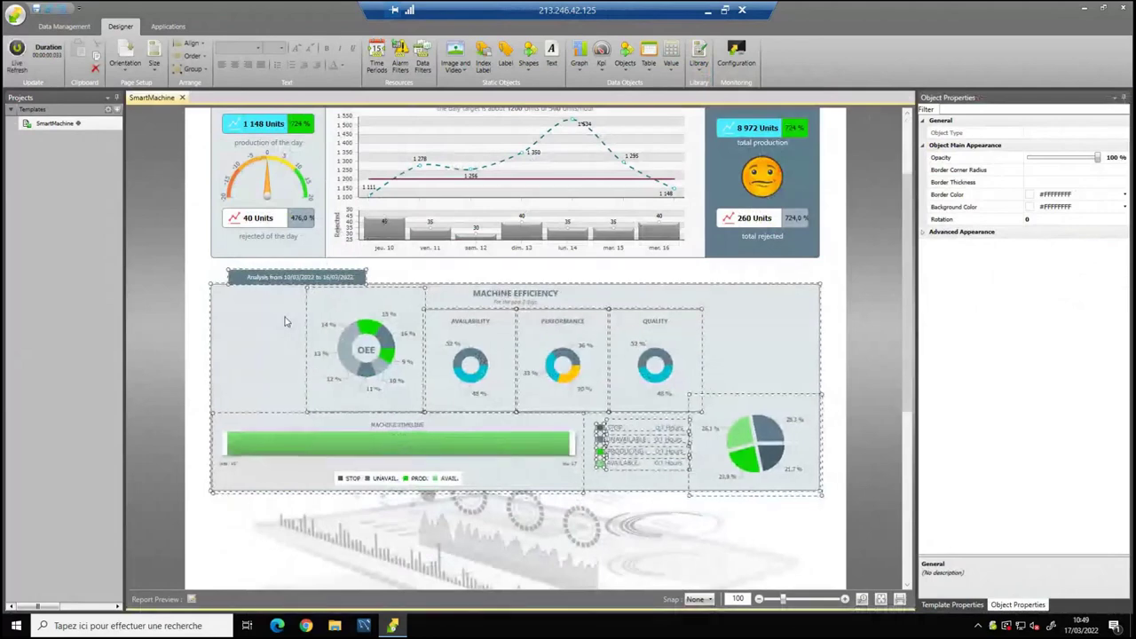
click(498, 527)
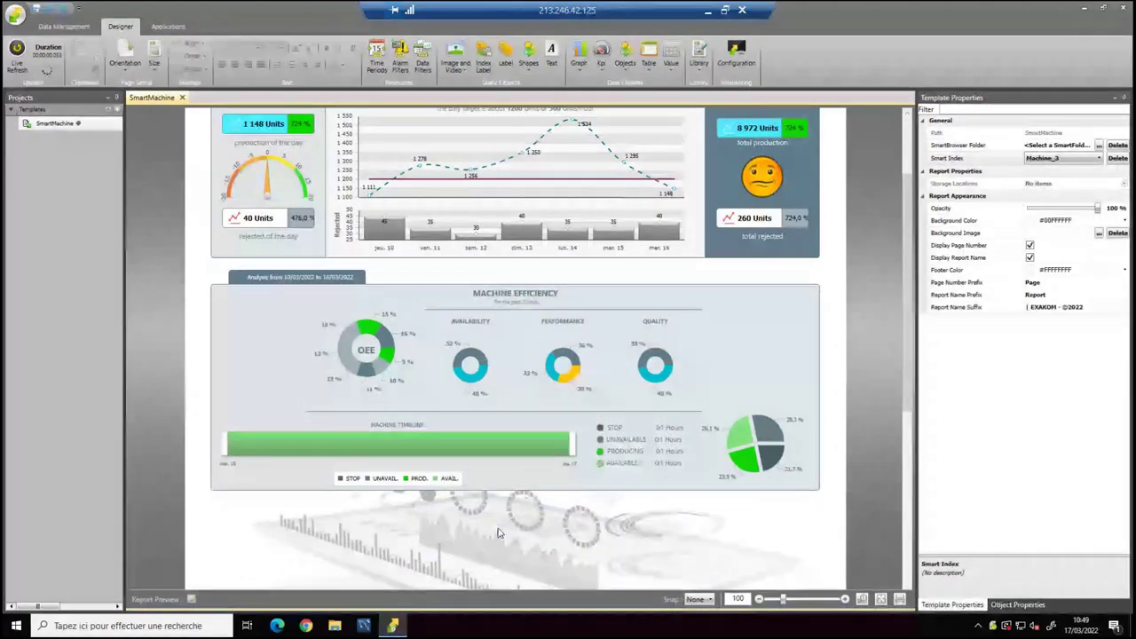
scroll(498, 533, down, 3)
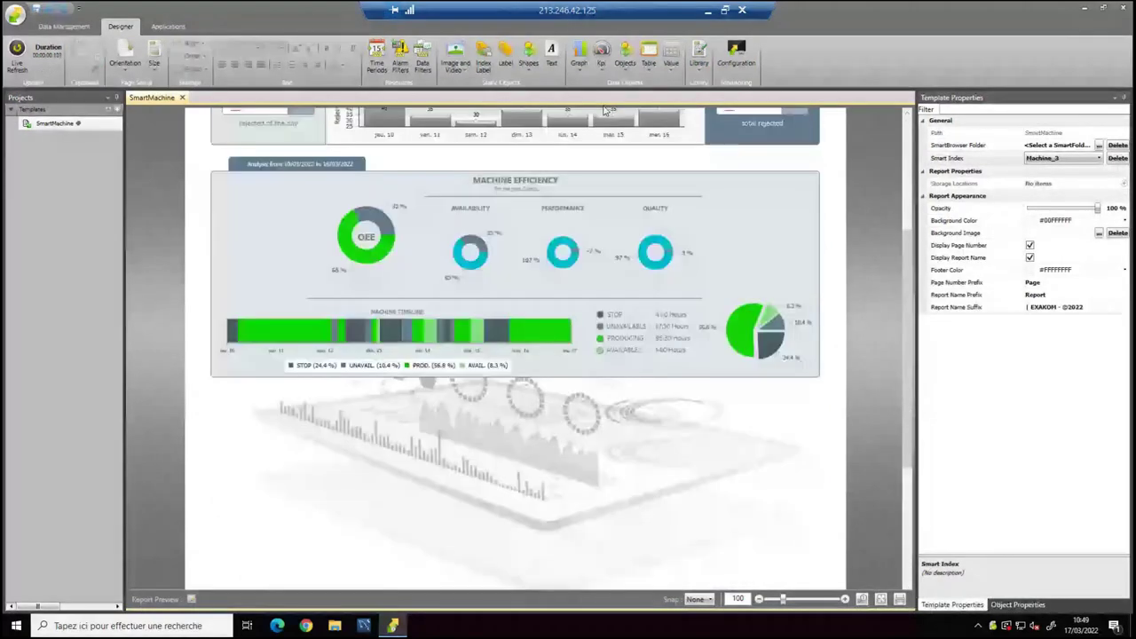
Add a test timeline chart, delete it again, and select the Machine Timeline.
click(579, 55)
click(591, 115)
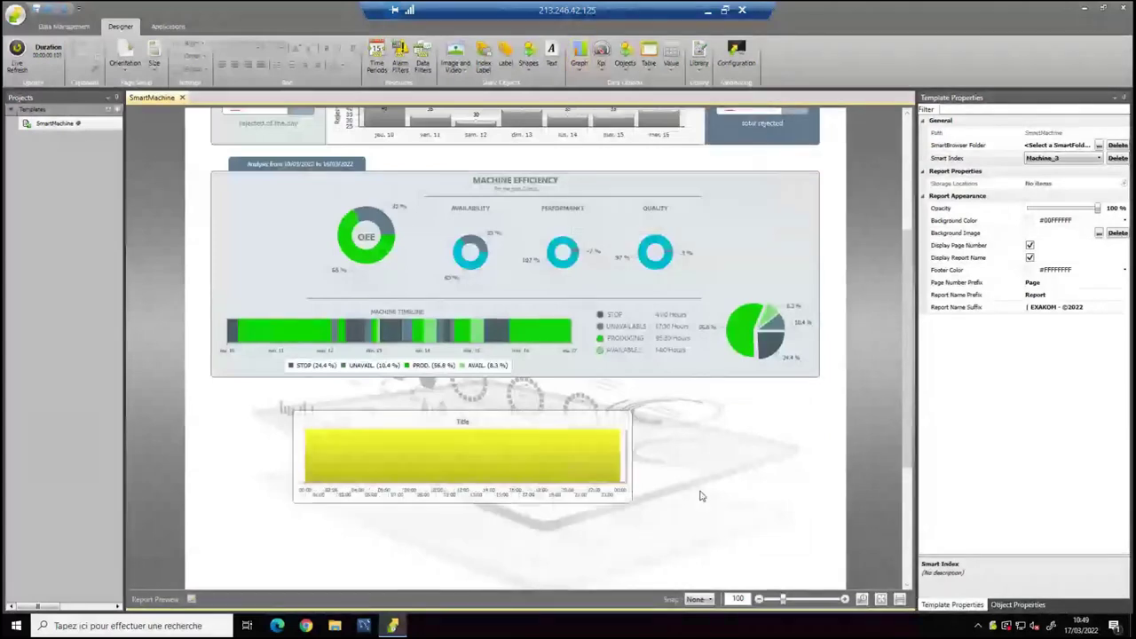
drag(700, 496, 723, 488)
click(634, 462)
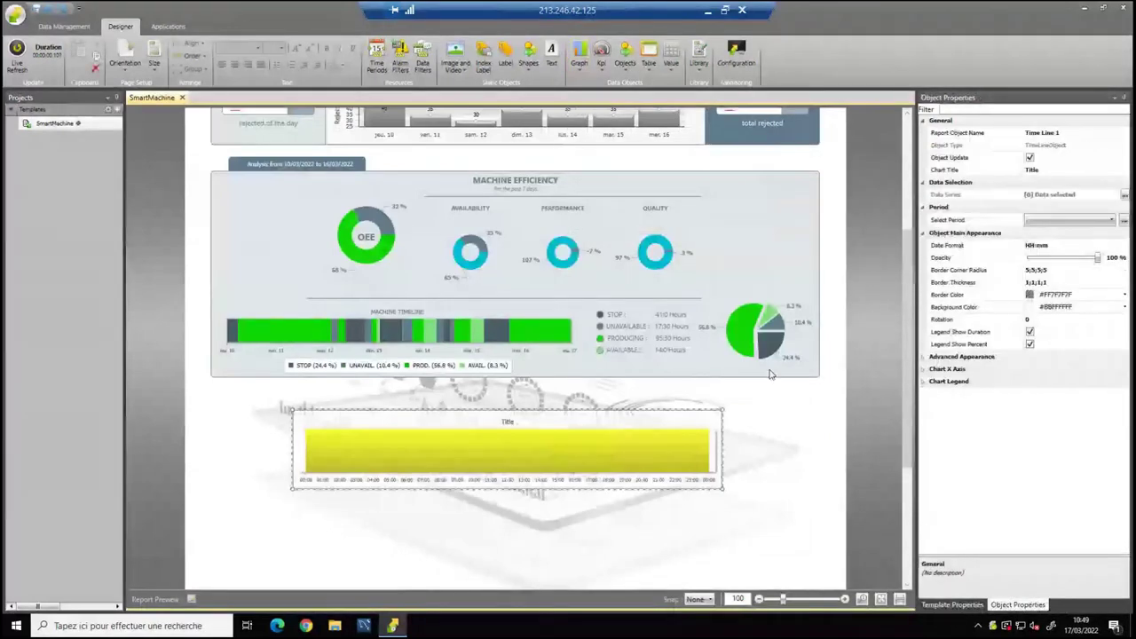
key(Delete)
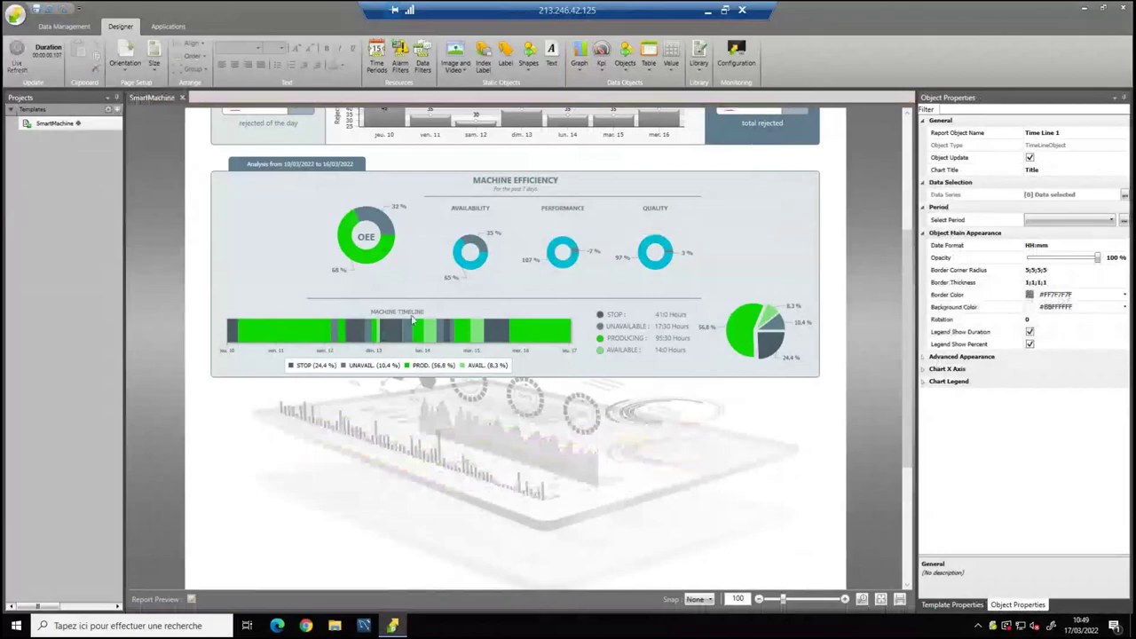
click(441, 320)
Review the timeline's STOP, UNAVAIL., PROD. and AVAIL. item settings and confirm them.
click(1125, 194)
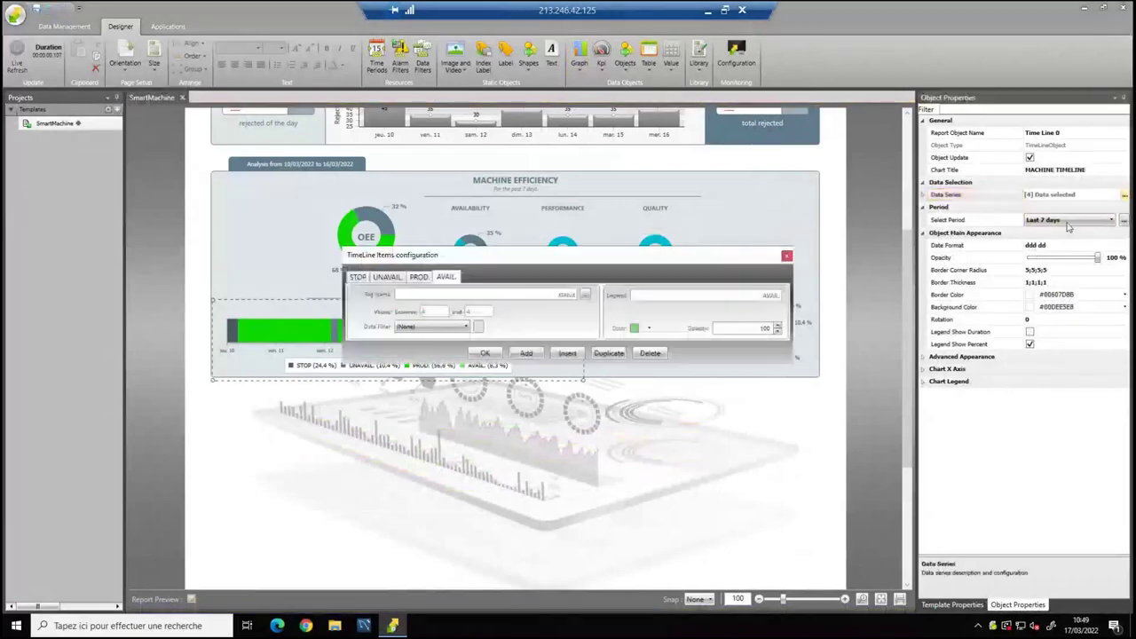
drag(585, 263, 673, 226)
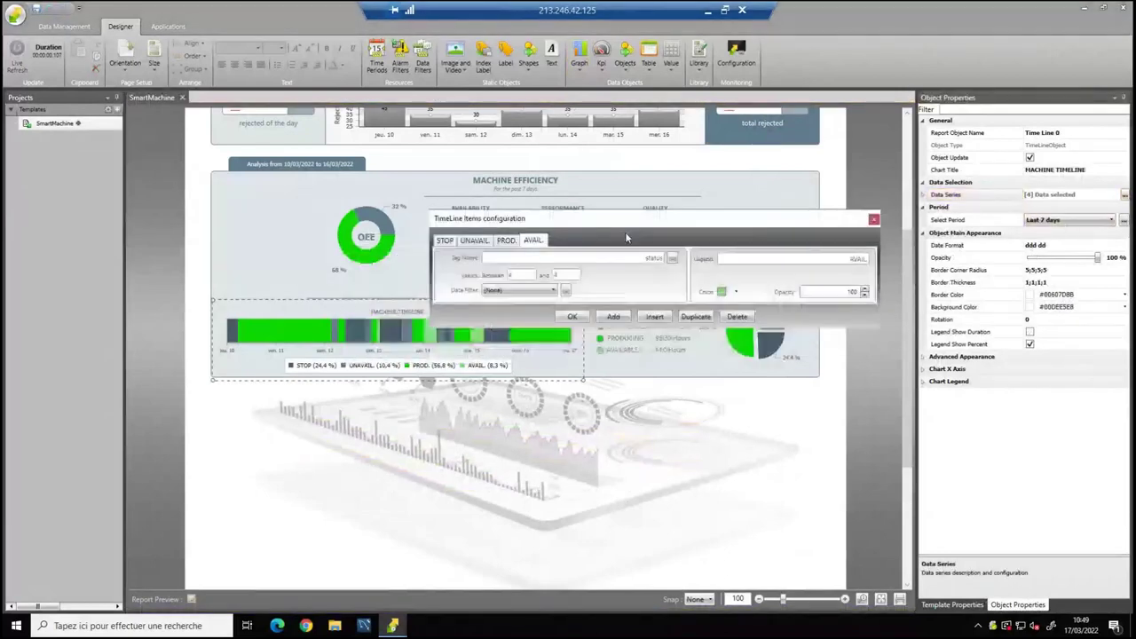
click(445, 243)
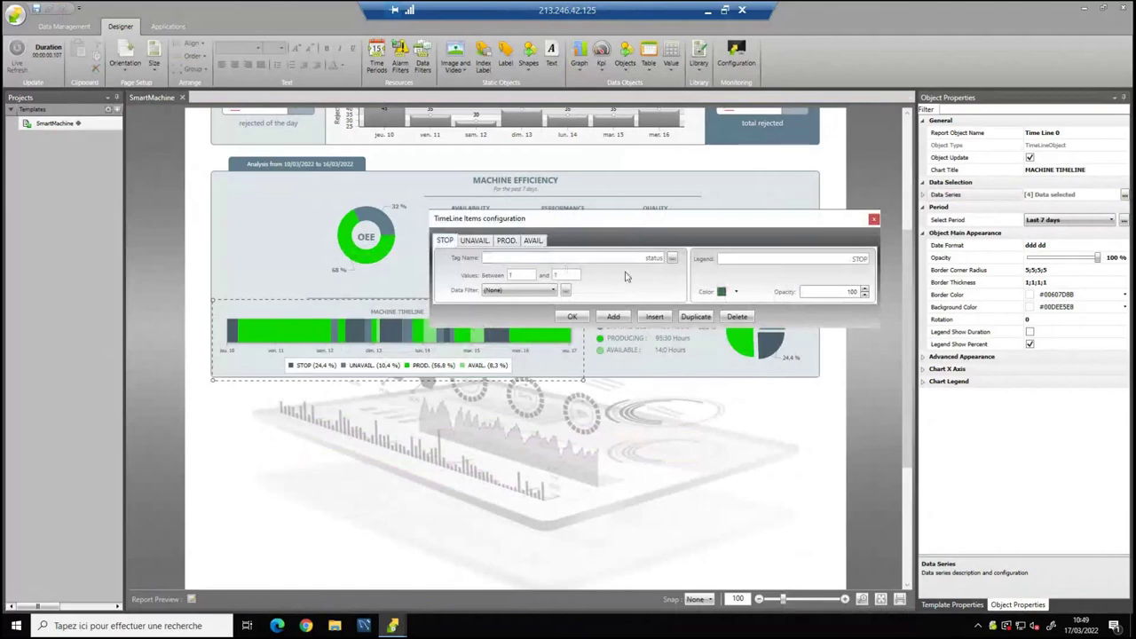
click(476, 242)
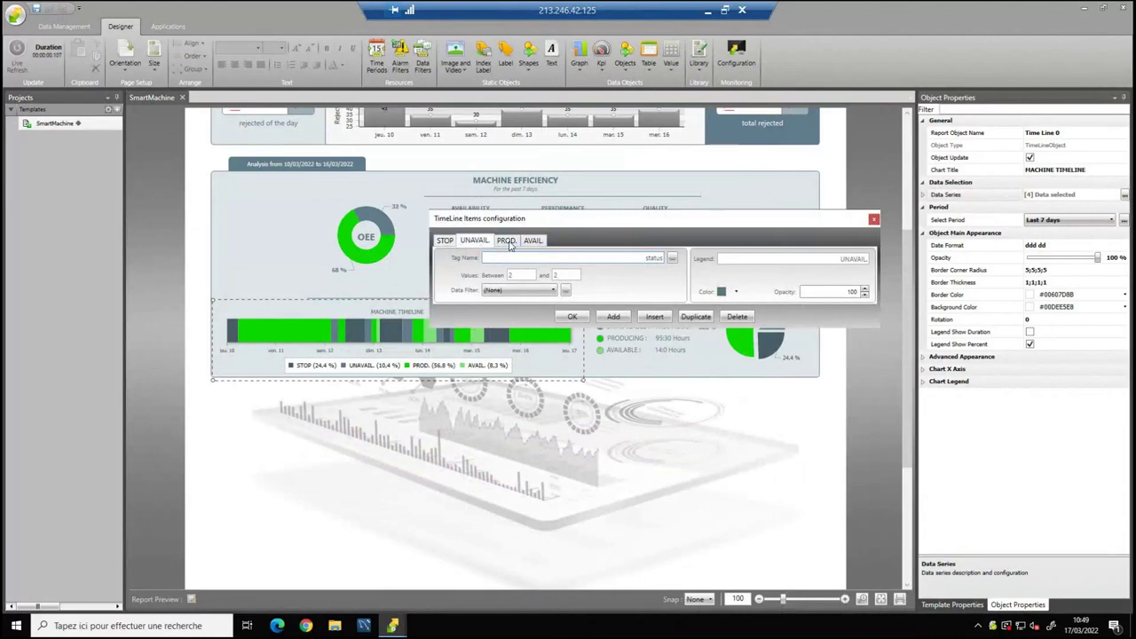
click(508, 243)
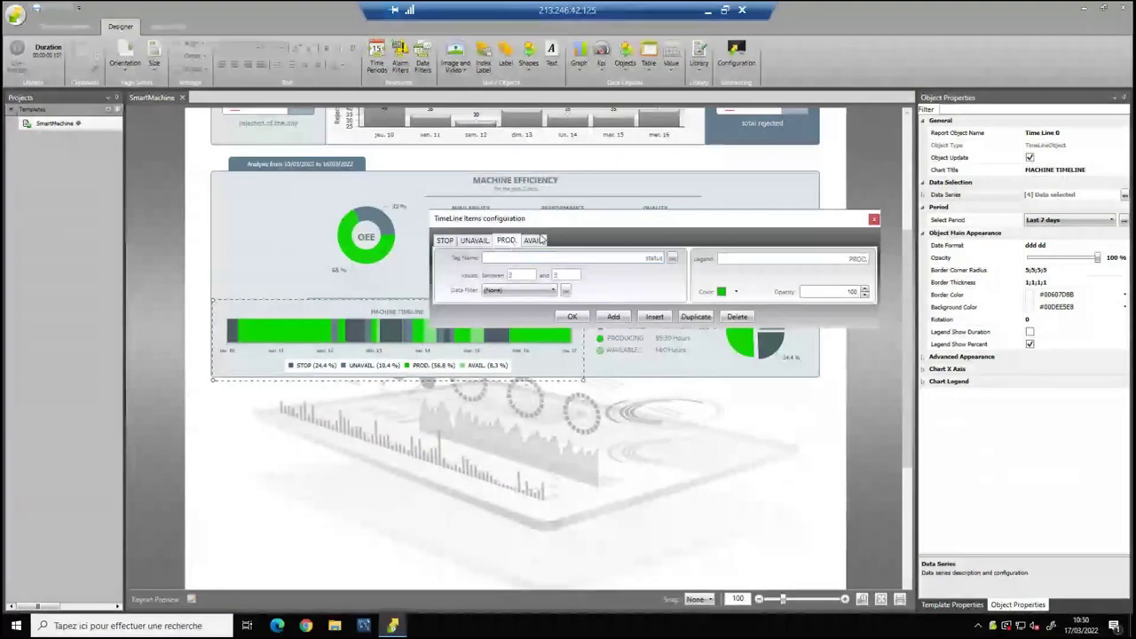
click(537, 241)
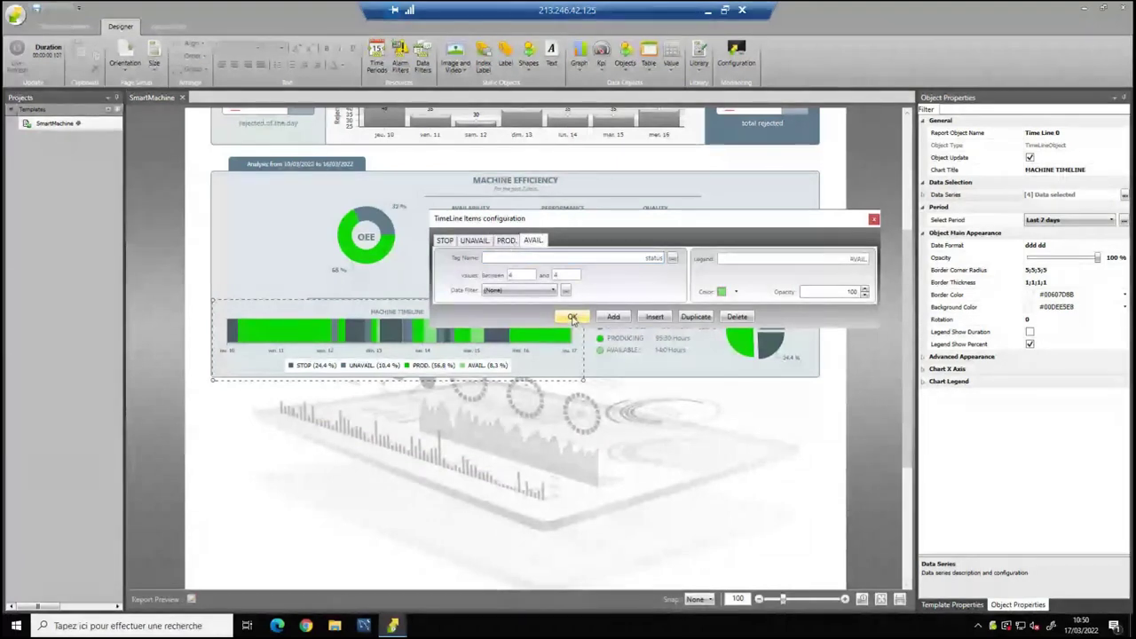
click(573, 317)
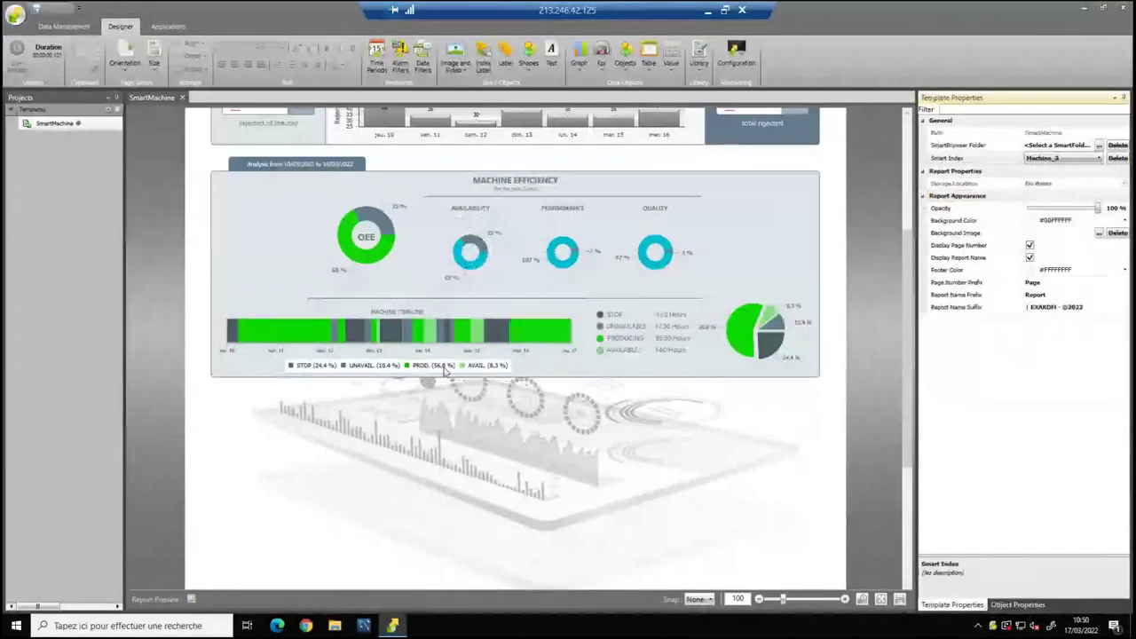
click(424, 347)
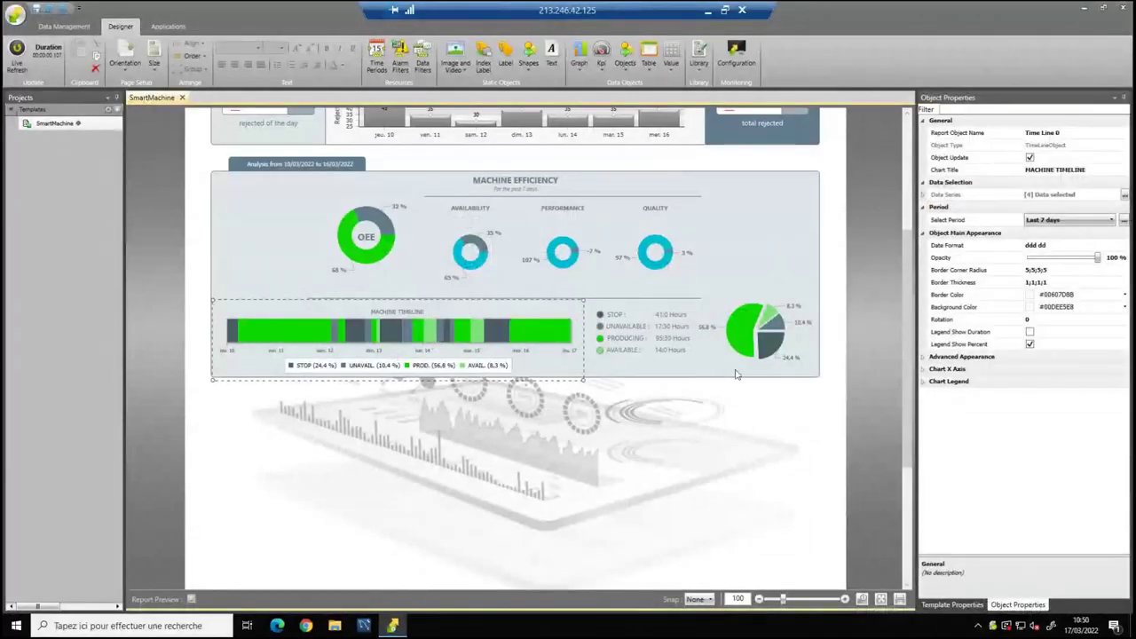
click(761, 325)
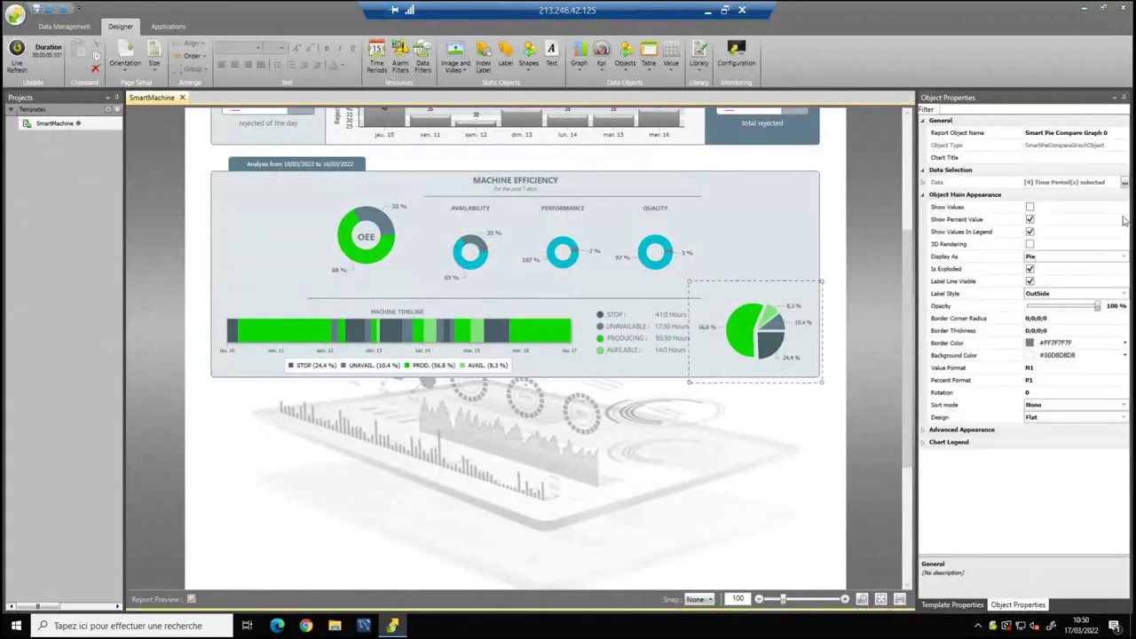
Keep DurationBetween for the pie chart's Stop, Prod and Avail slices and confirm.
click(575, 66)
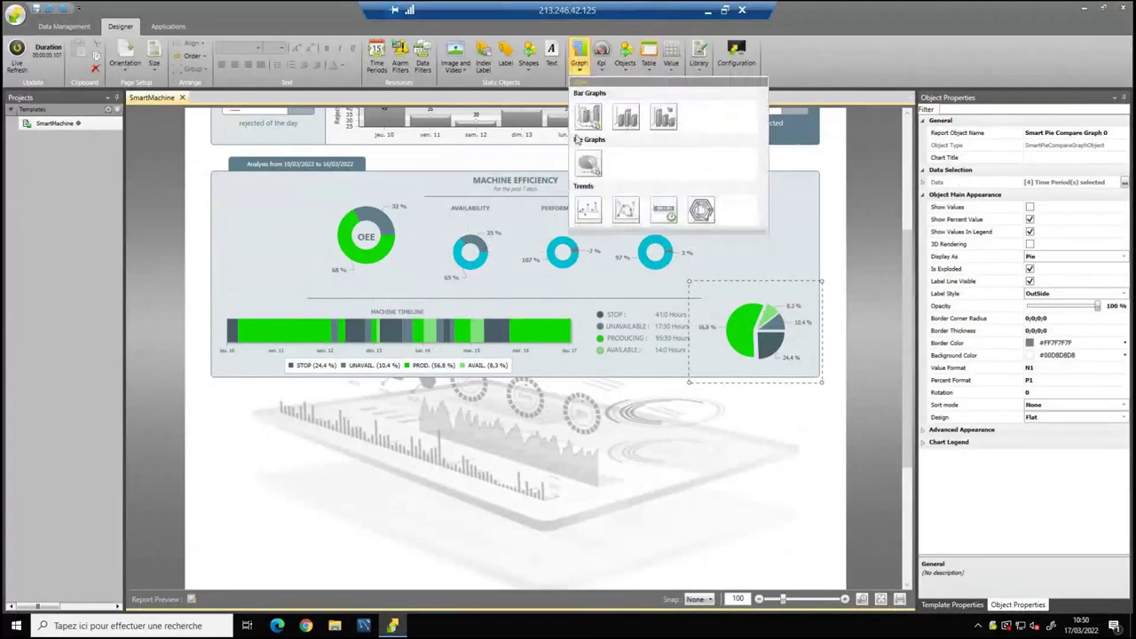
click(586, 168)
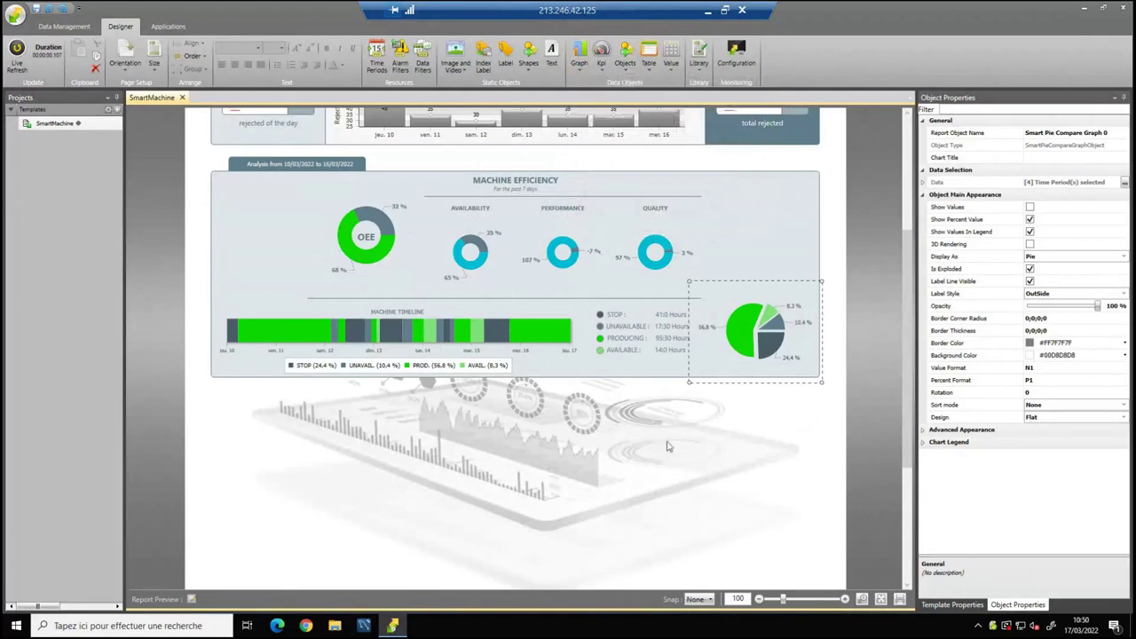
click(1125, 182)
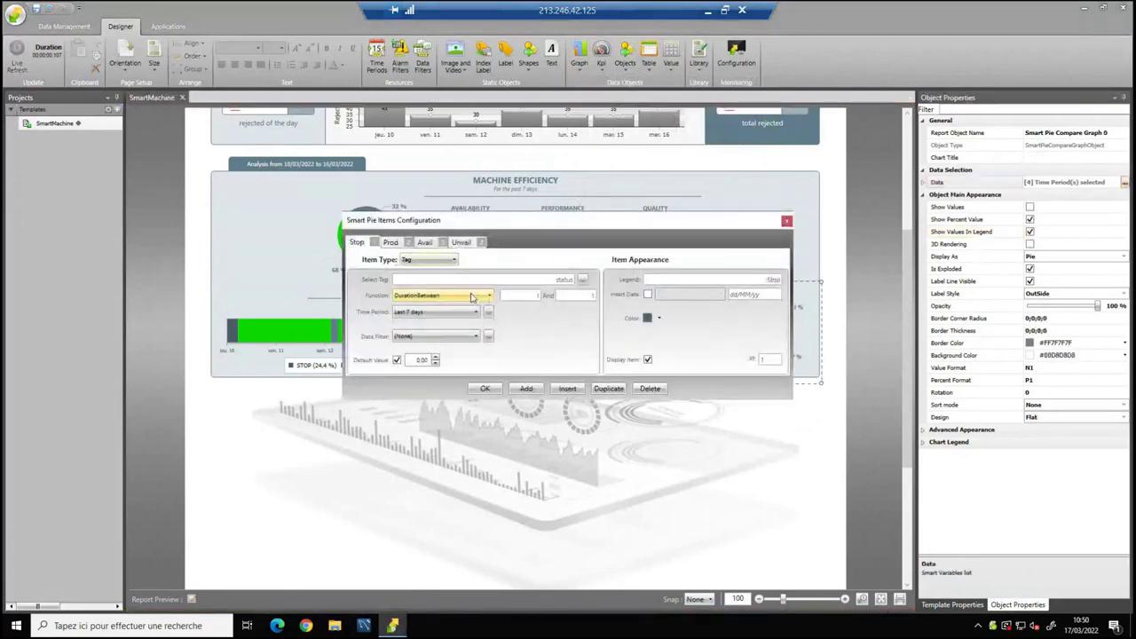
click(442, 297)
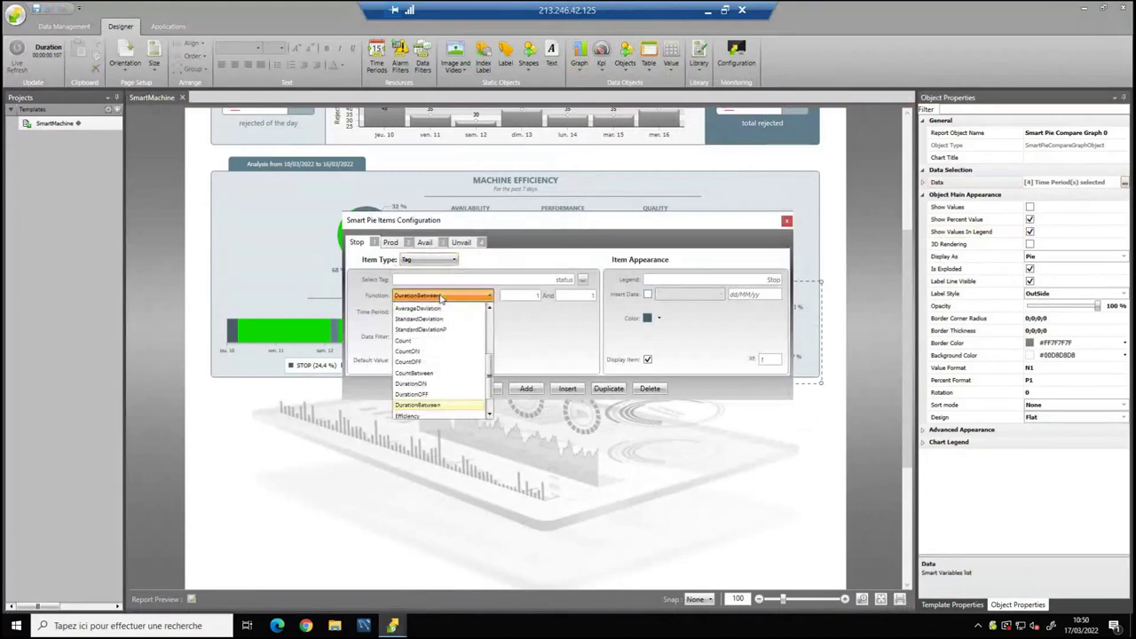
click(401, 247)
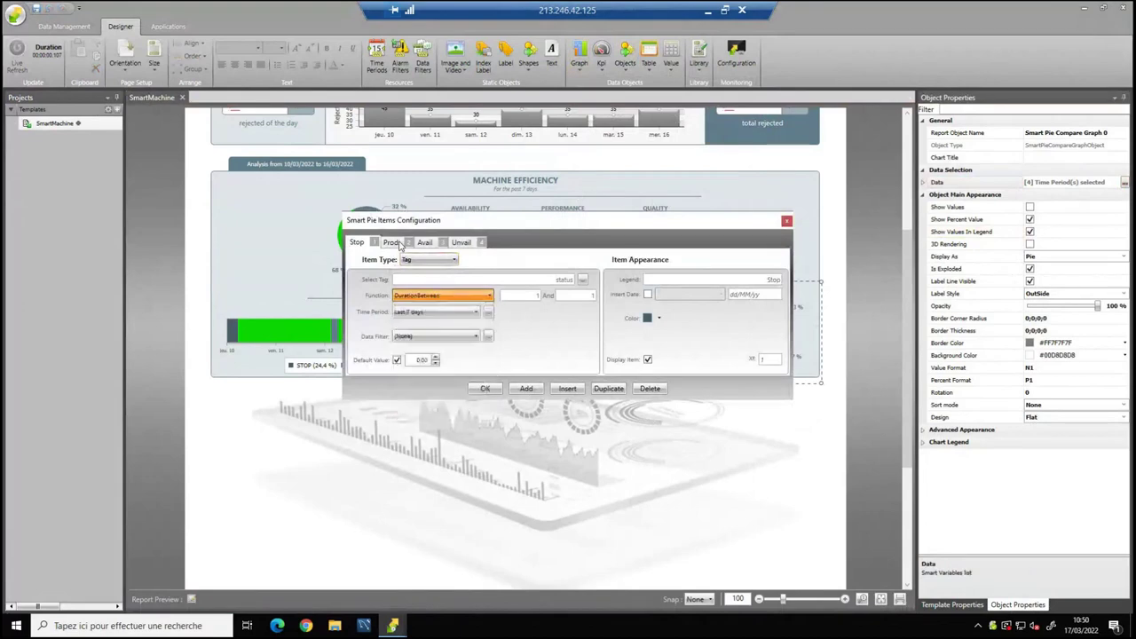
click(398, 244)
click(425, 243)
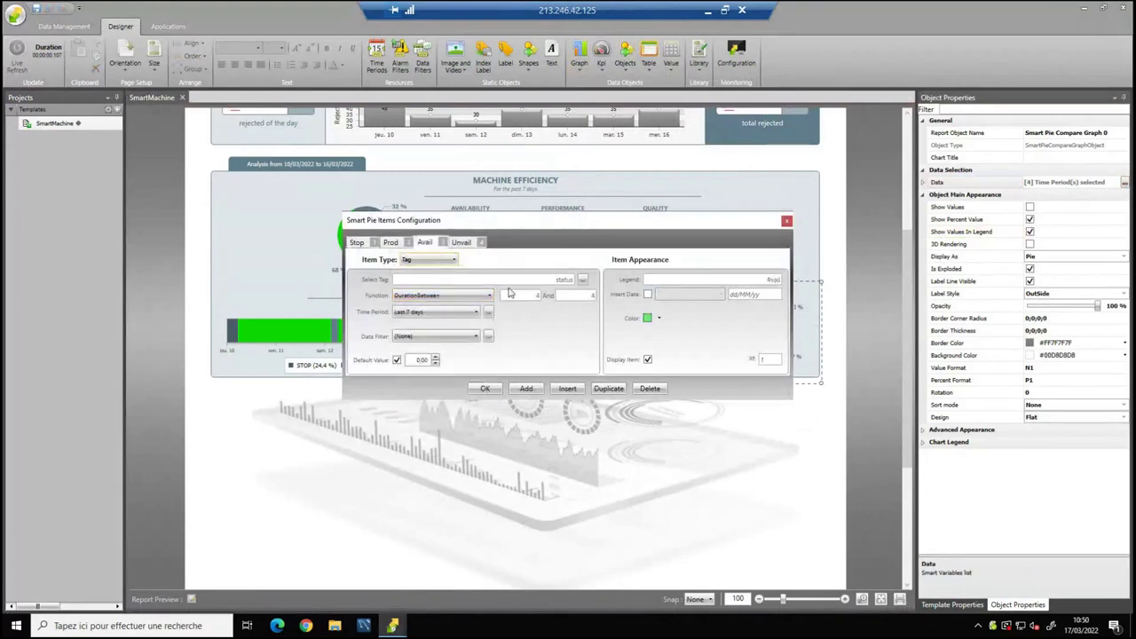
click(484, 388)
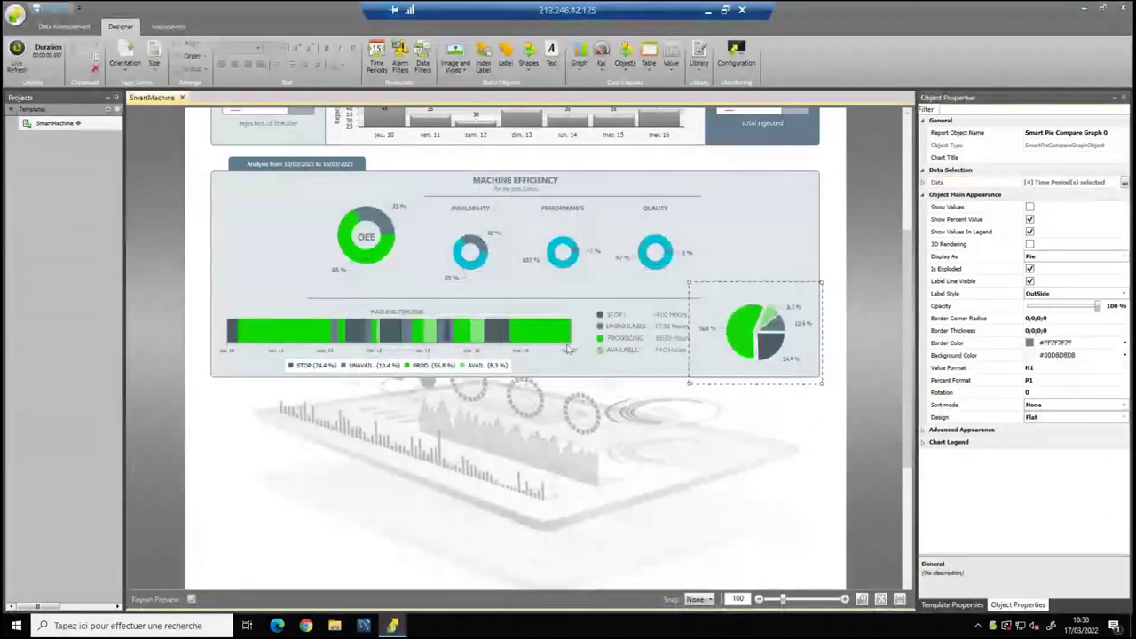
click(741, 353)
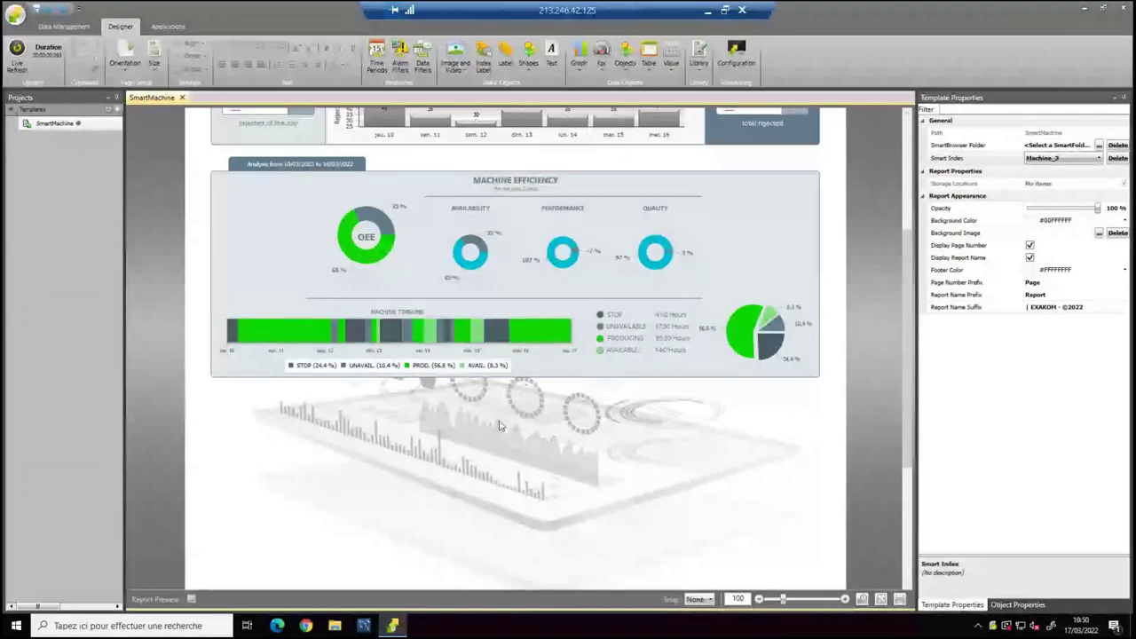
Scroll to the top and switch Smart Index to Machine_1, then Machine_2 (Biotech).
scroll(388, 397, up, 1)
scroll(388, 397, up, 1)
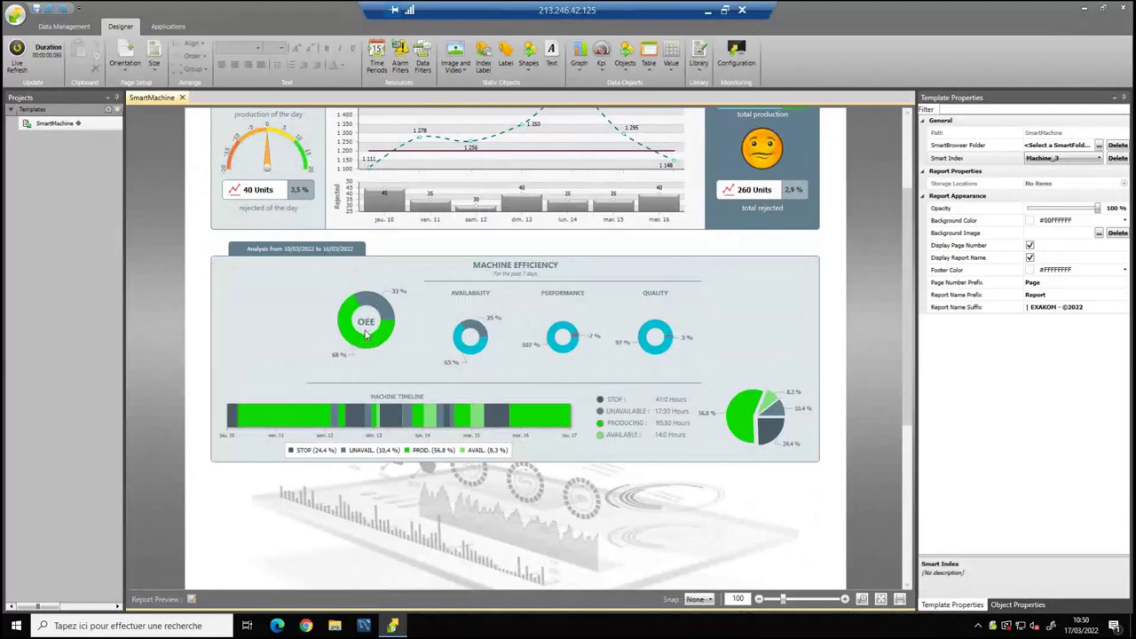
scroll(497, 354, up, 4)
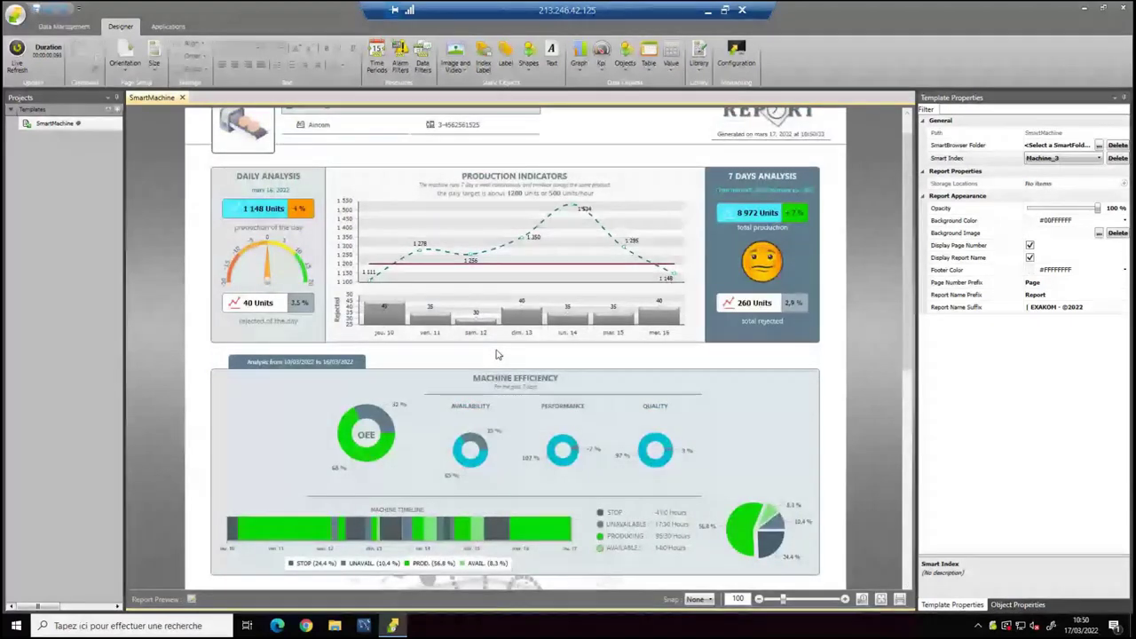
scroll(496, 354, up, 1)
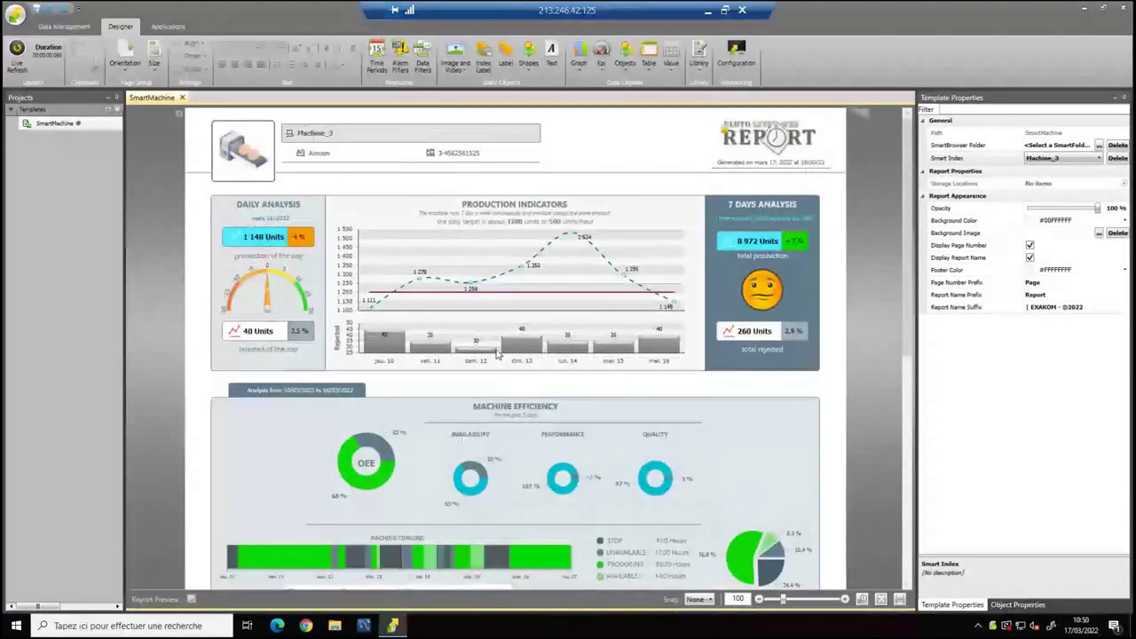
click(1064, 158)
click(1046, 169)
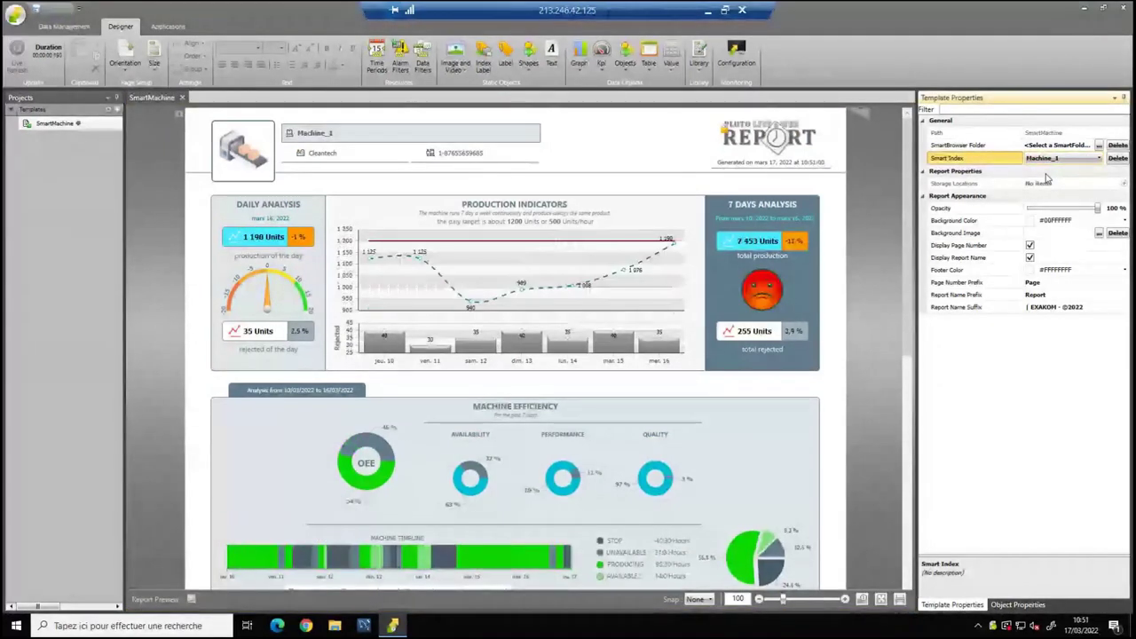
click(1058, 159)
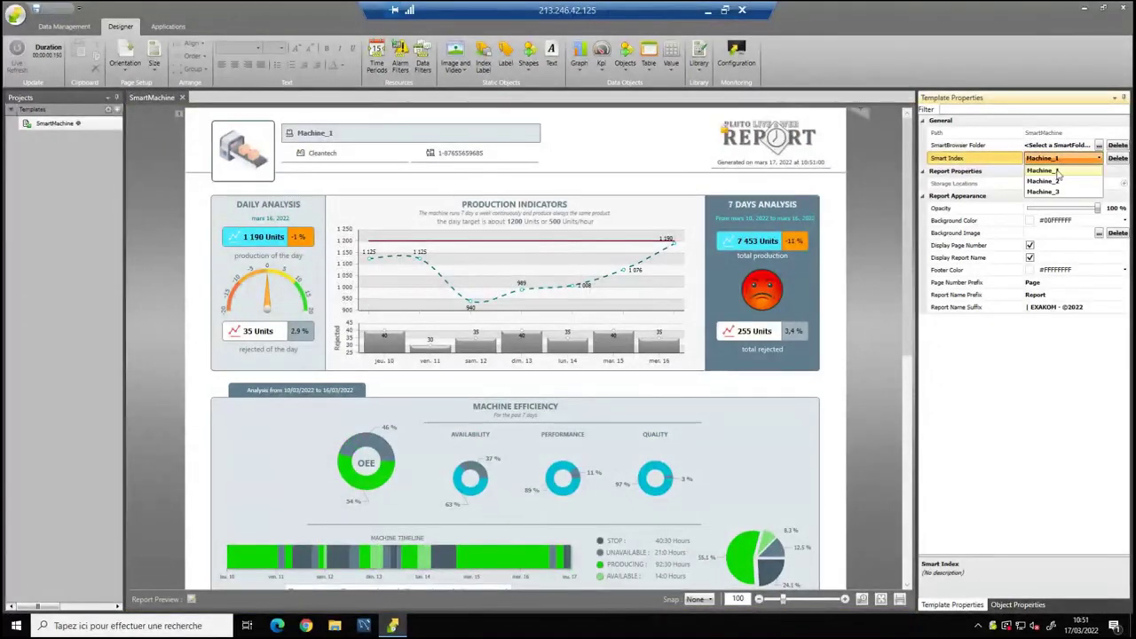
click(1050, 181)
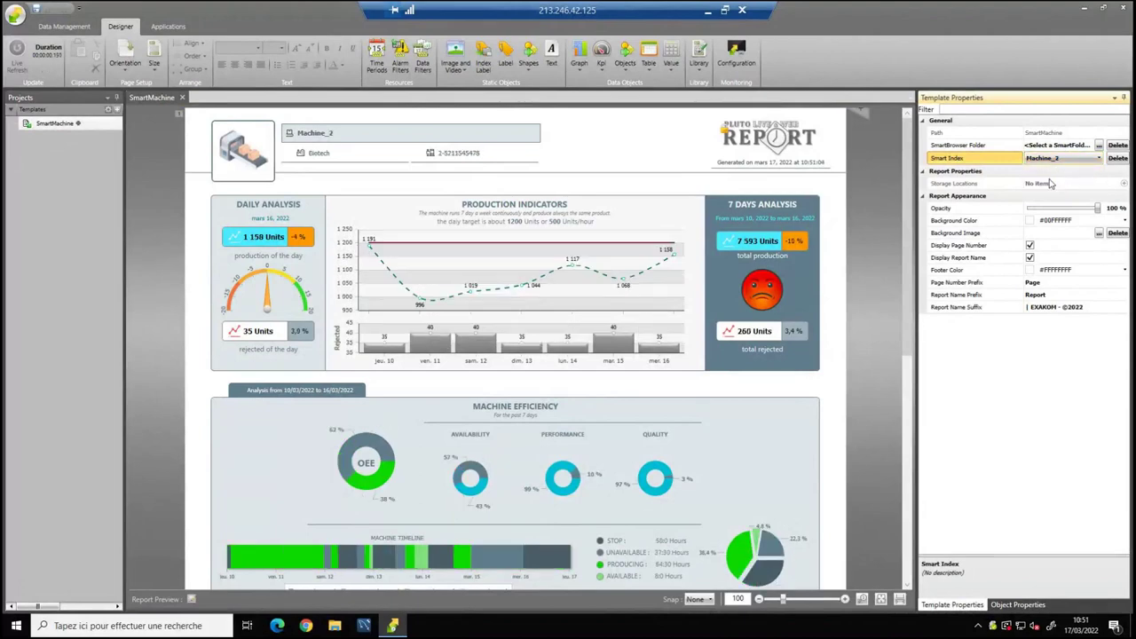
Scroll through the refreshed Machine_2 report showing 1 158 daily and 7 593 weekly Units.
scroll(840, 395, down, 1)
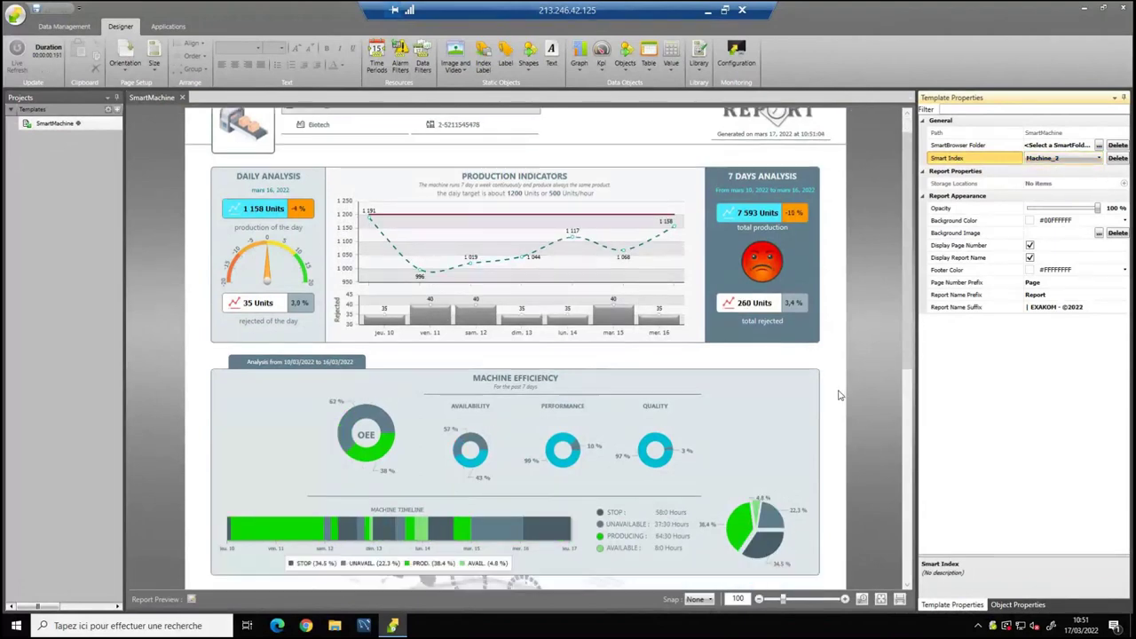
scroll(840, 395, down, 5)
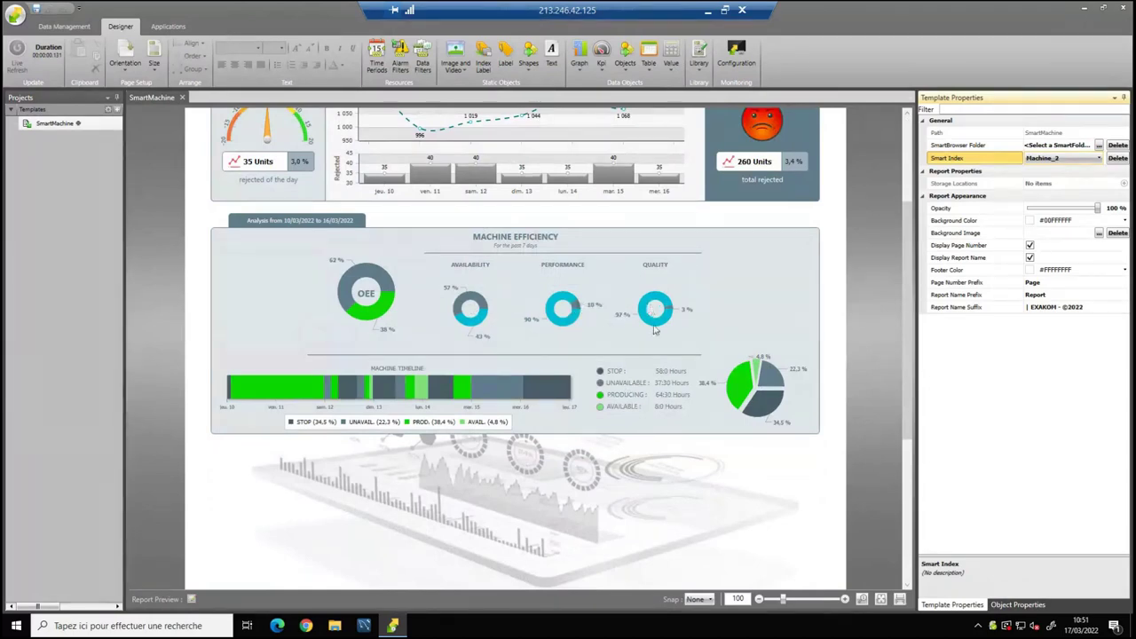
scroll(655, 330, up, 3)
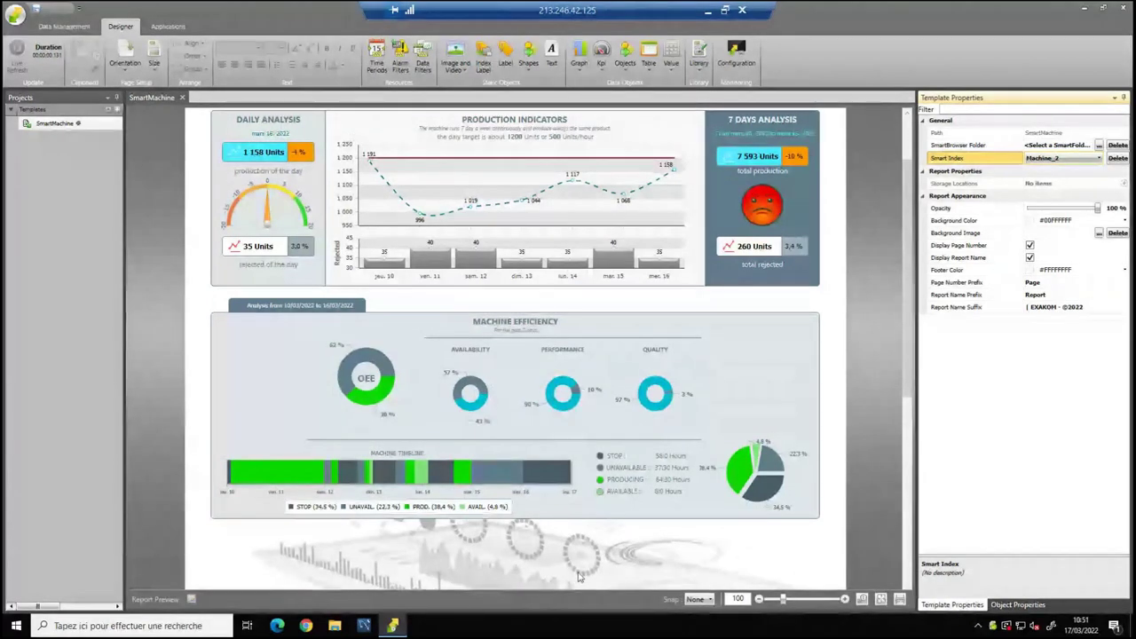
scroll(578, 577, down, 2)
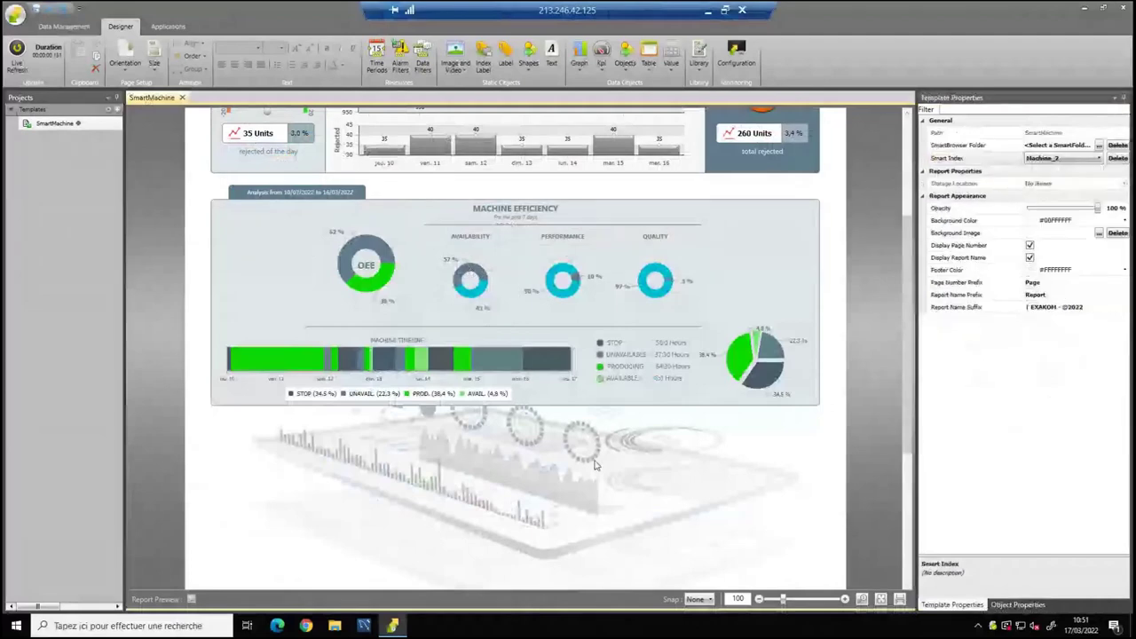
scroll(602, 466, up, 2)
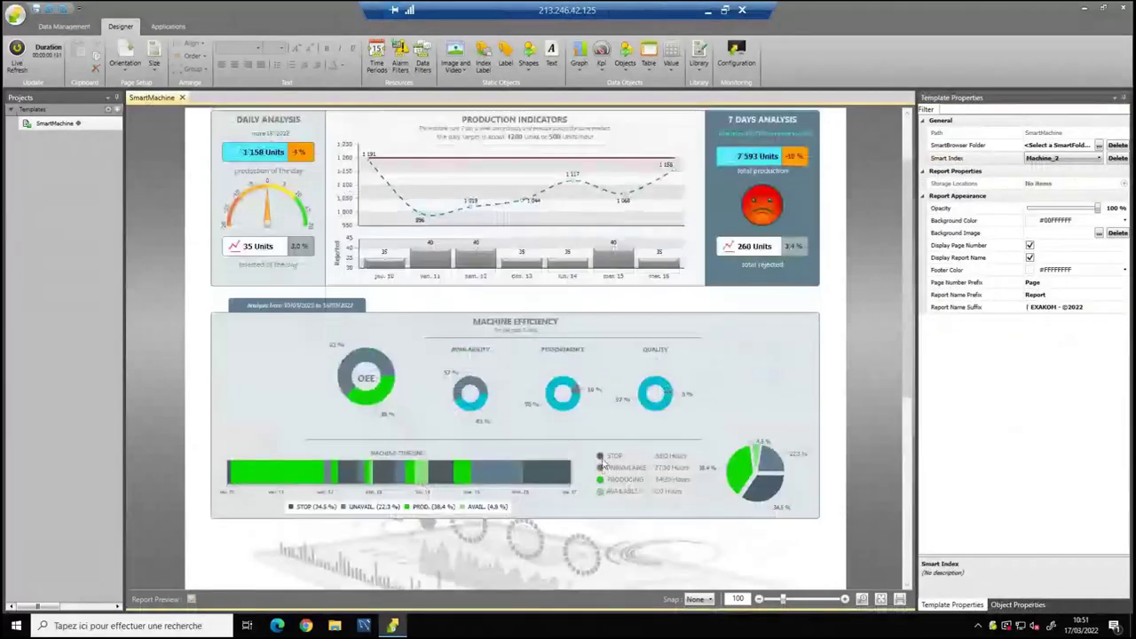
scroll(602, 463, up, 2)
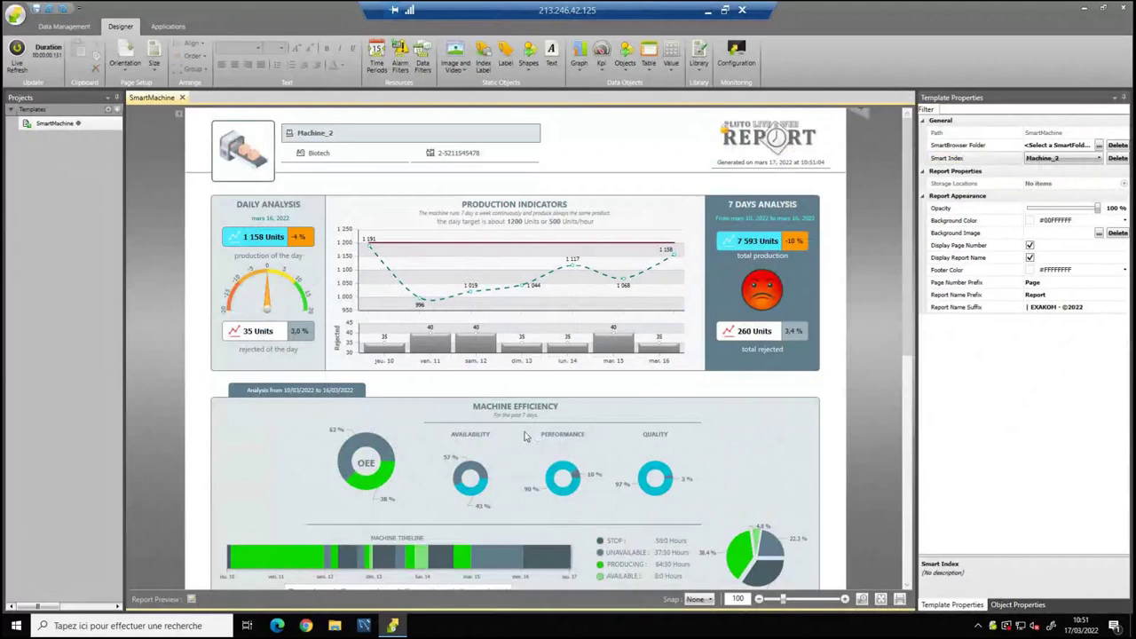
scroll(525, 436, down, 2)
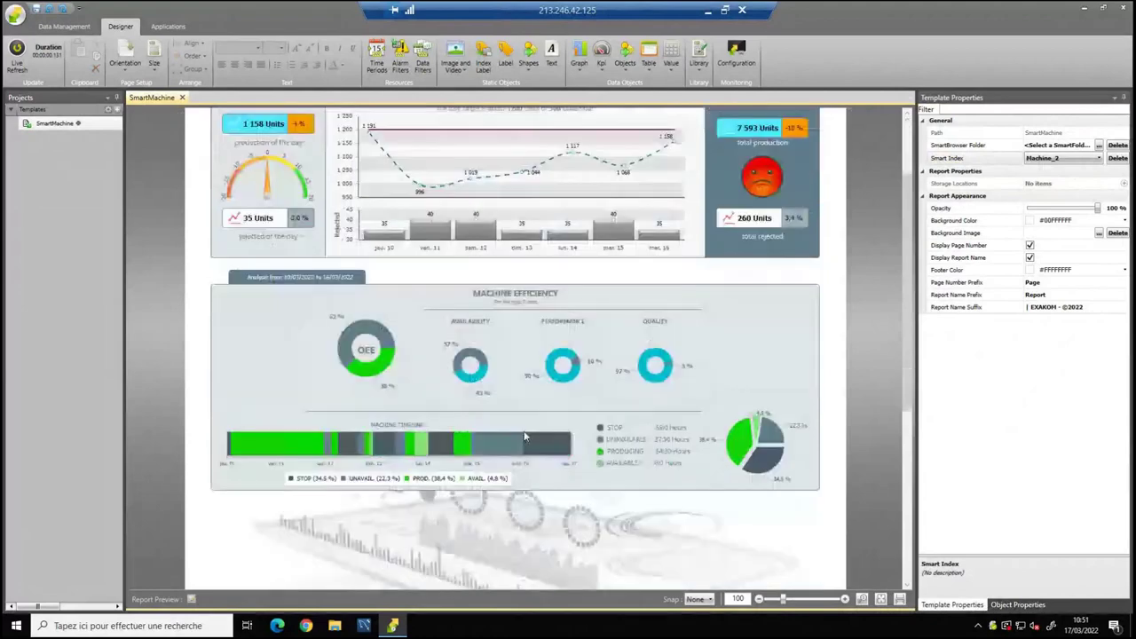
scroll(525, 437, down, 1)
Insert library Part 3, the Energy/Production block with 65 KWh and 321,00 KWh/U, below the efficiency panel.
click(699, 55)
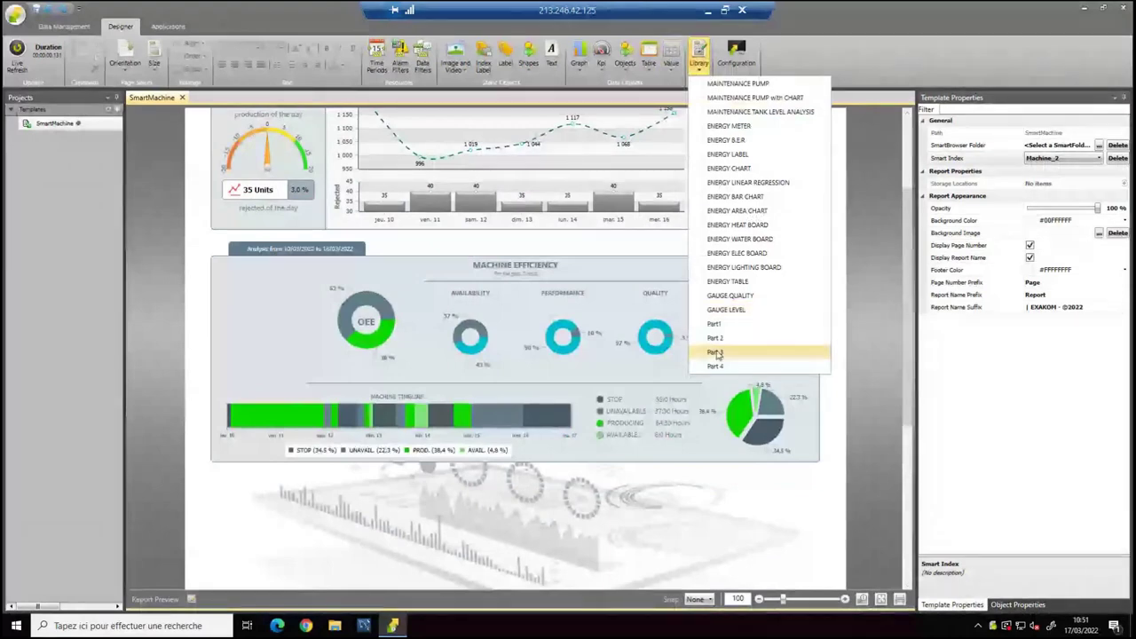
click(715, 352)
scroll(338, 313, down, 2)
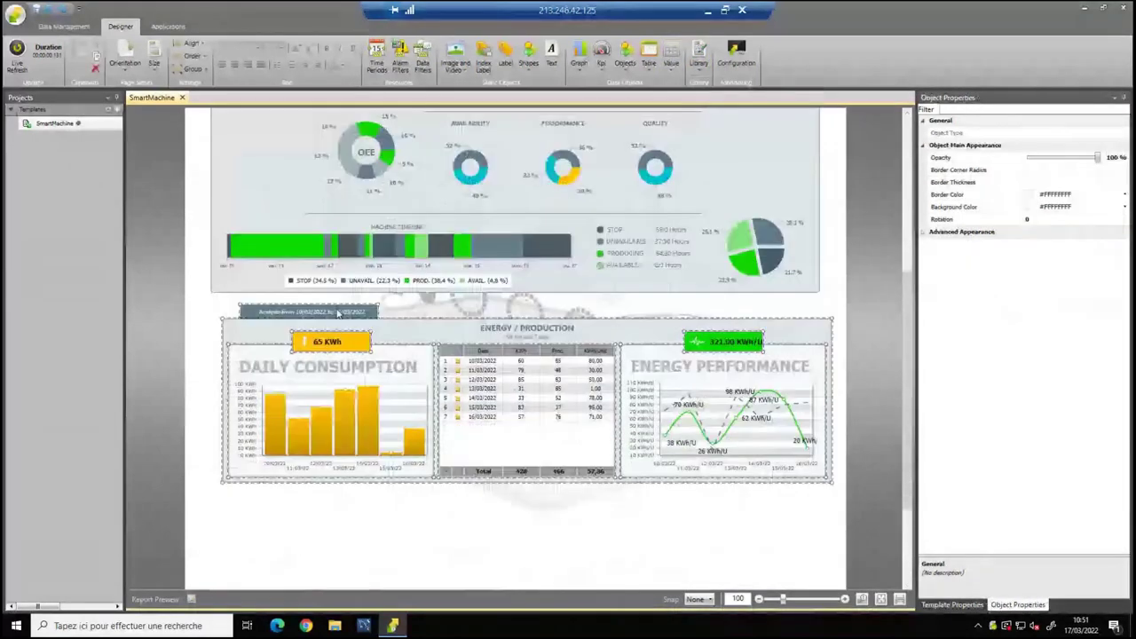
drag(337, 312, 335, 308)
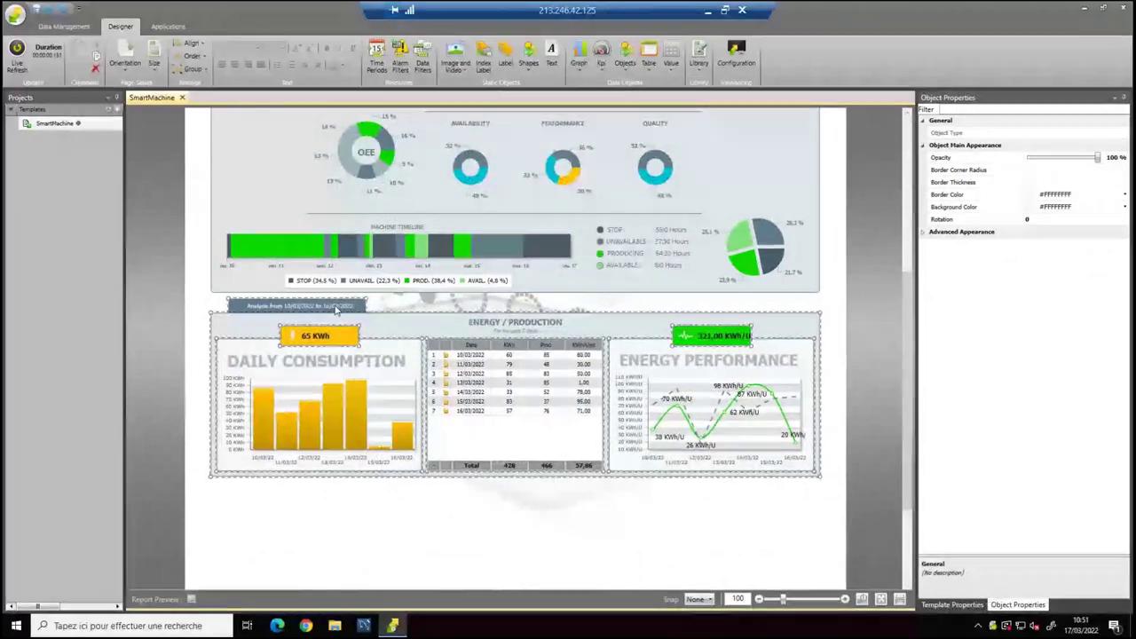
click(454, 517)
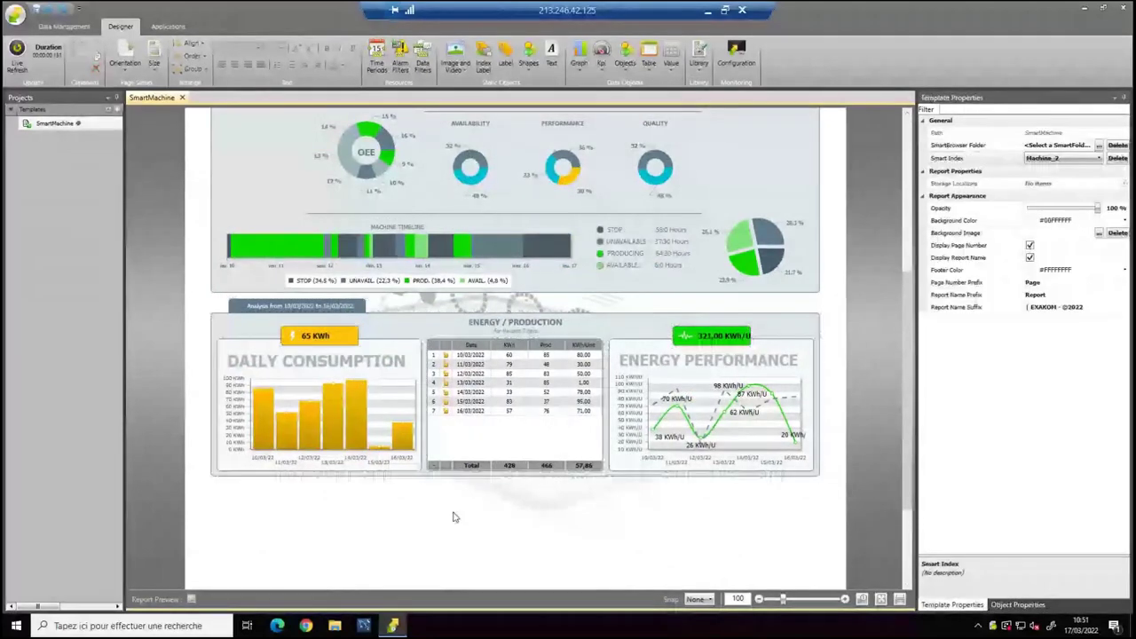
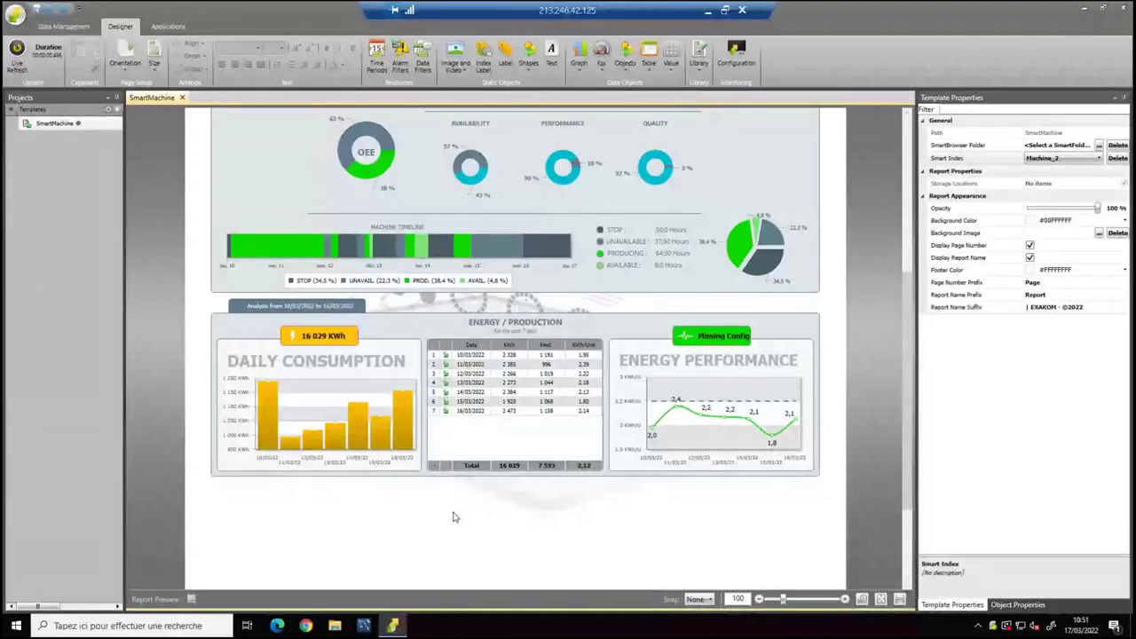
Inspect the Daily Consumption bar chart's graph types and data items without changing them.
click(373, 392)
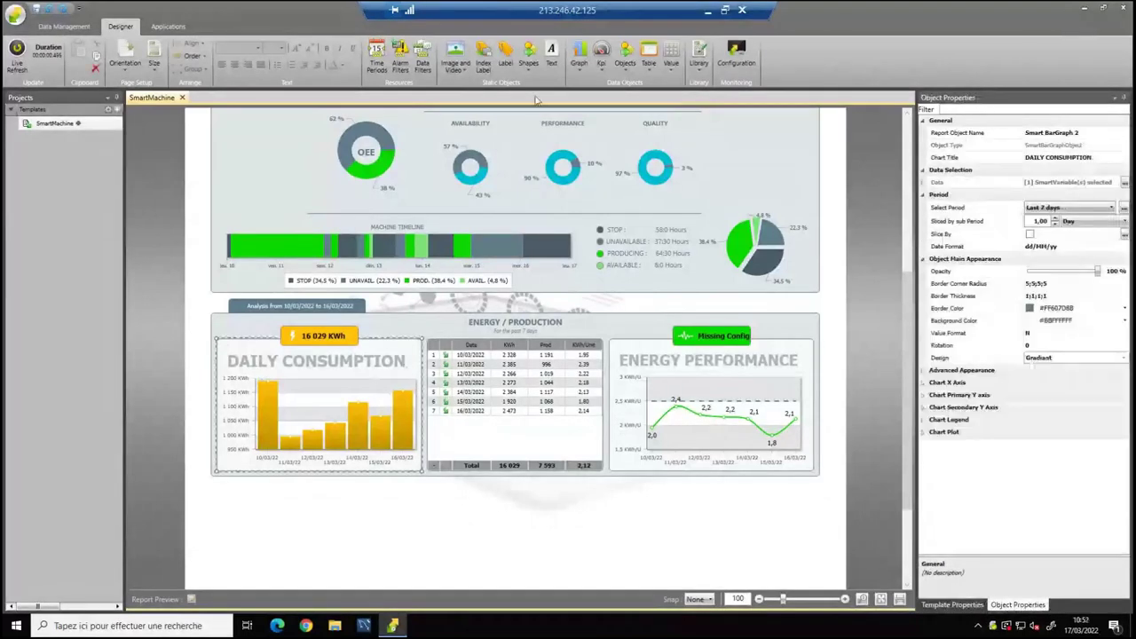
click(582, 67)
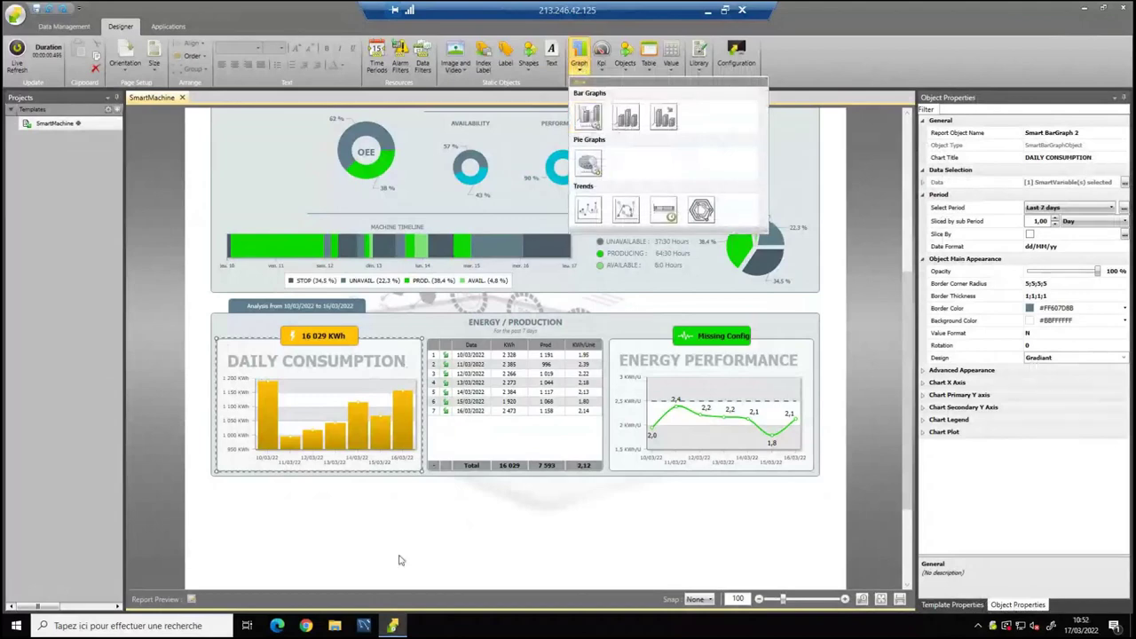
click(400, 520)
click(397, 427)
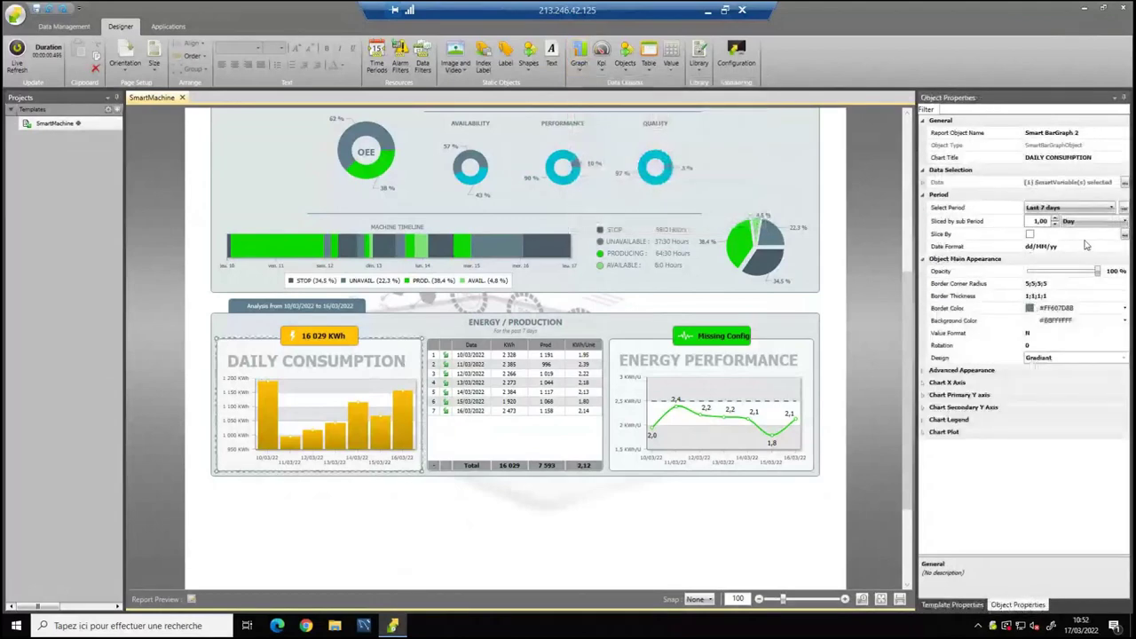
click(1125, 183)
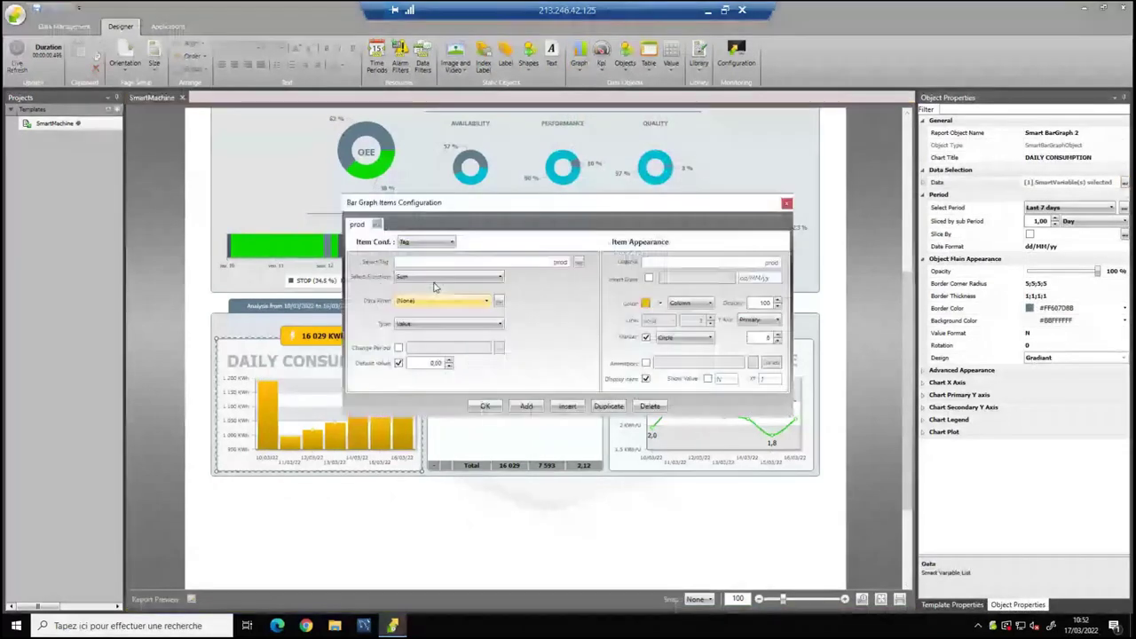
click(786, 206)
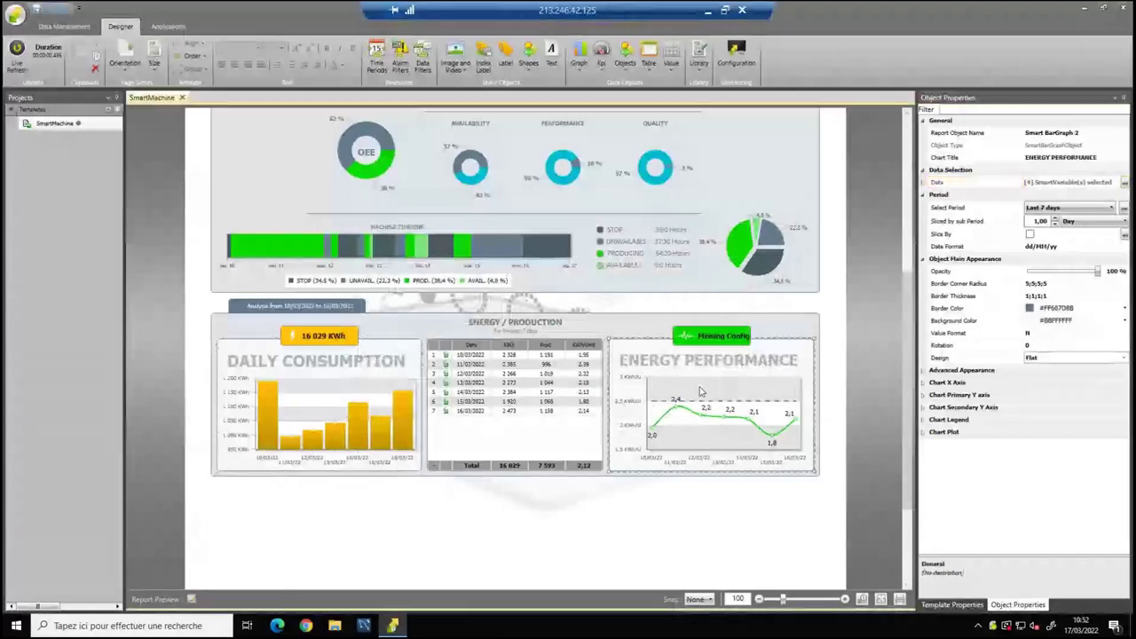
Review the Energy/Production table's KWh, Prod and KWh/Unit column settings.
click(518, 371)
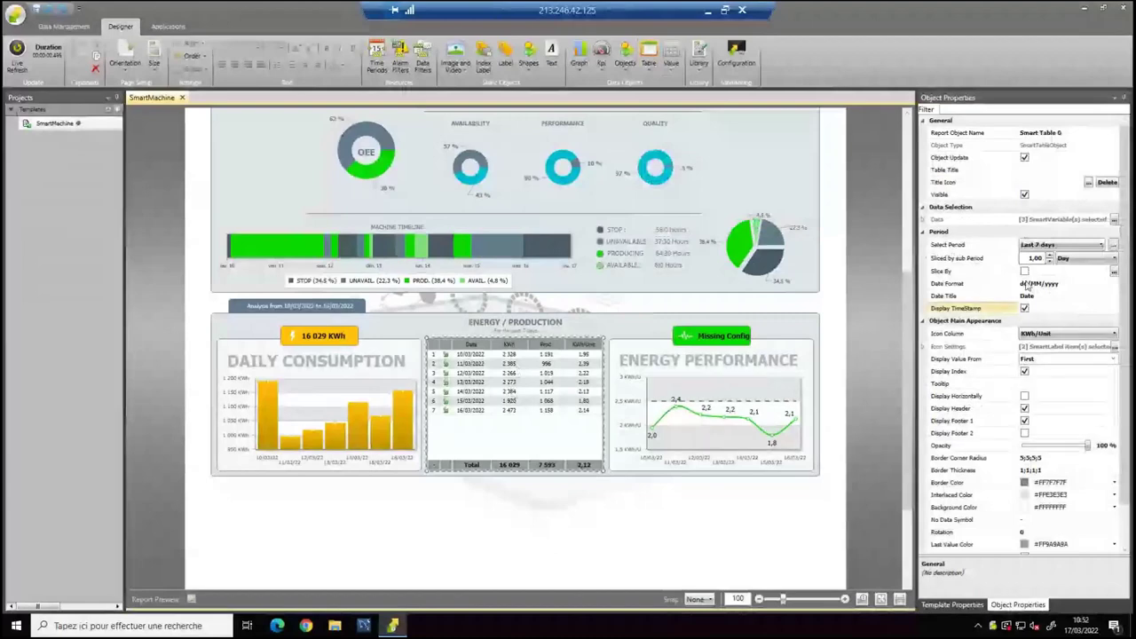
click(1115, 219)
drag(624, 210, 735, 173)
click(470, 194)
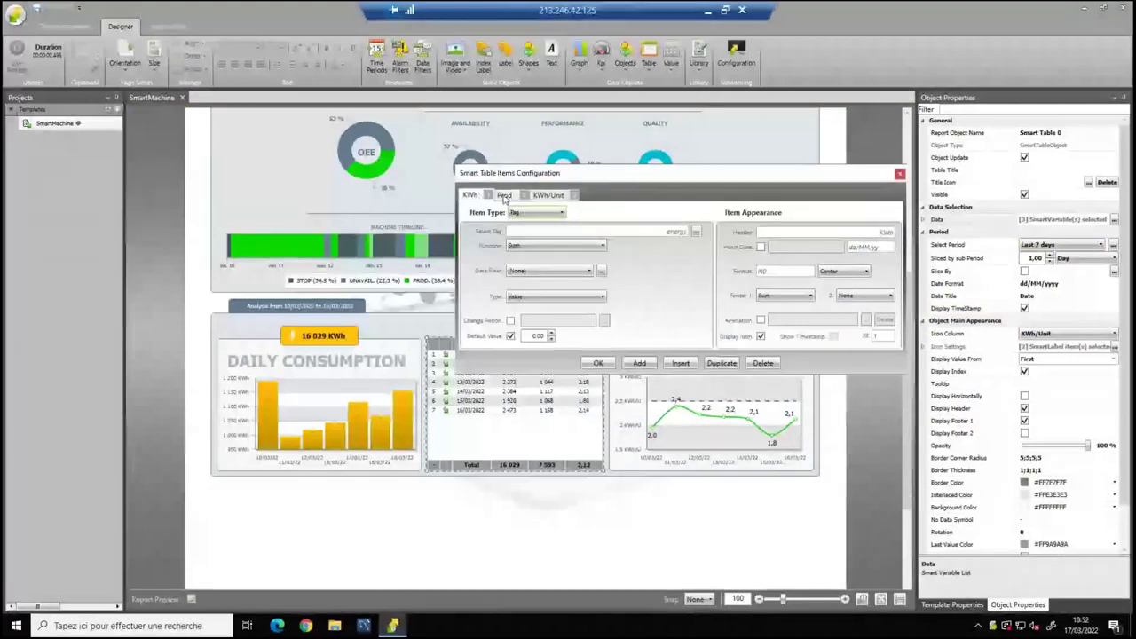
click(504, 195)
drag(597, 180, 613, 123)
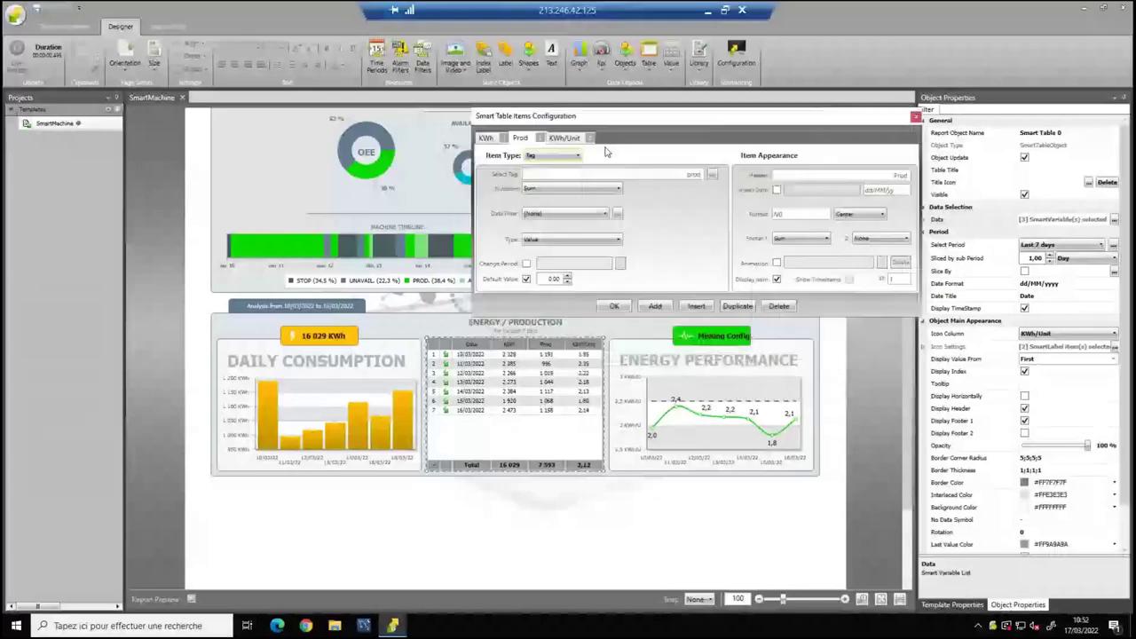
click(577, 139)
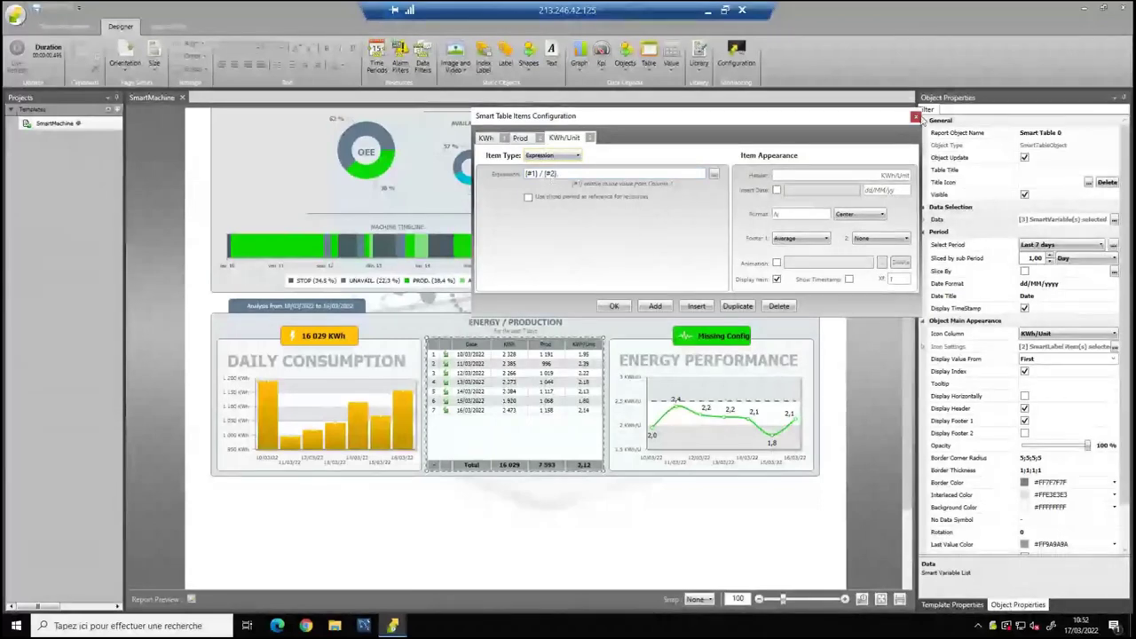
click(915, 116)
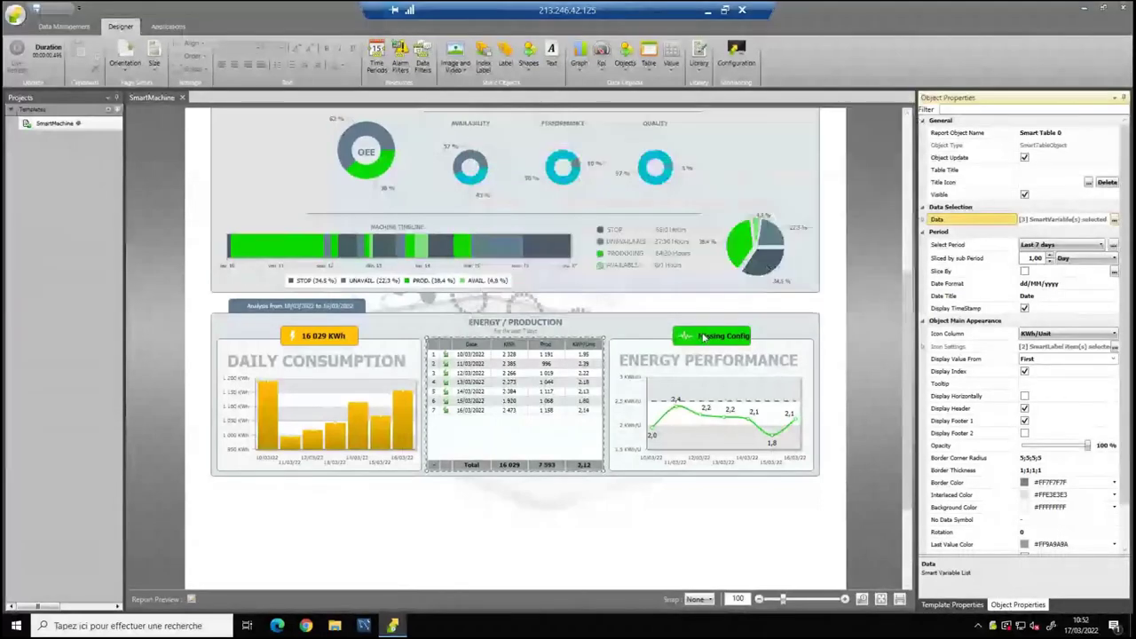
Set the Missing Config badge expression to {ENERGY 7 DAYS}/{PROD 7 DAYS}, showing 2,11 KWh/U.
double_click(704, 336)
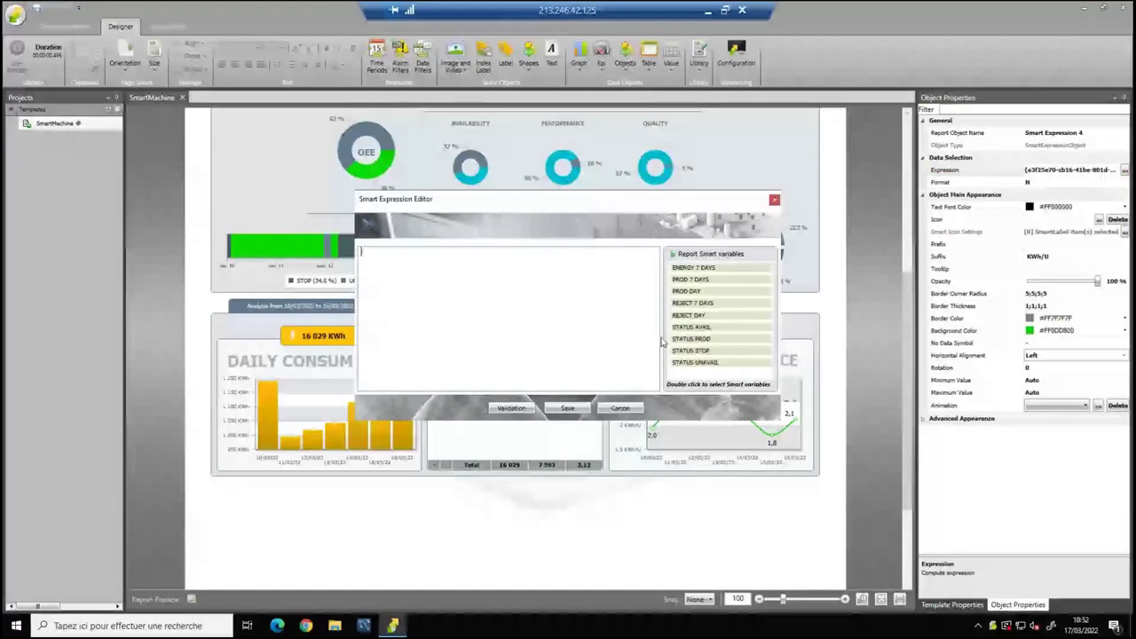
double_click(693, 269)
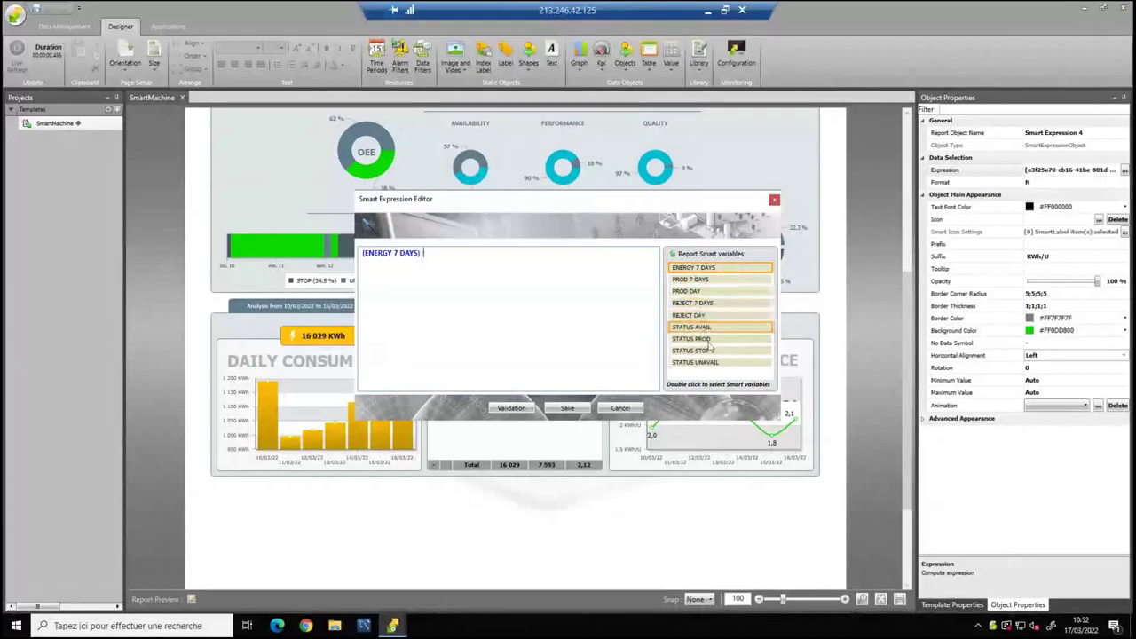
text(/)
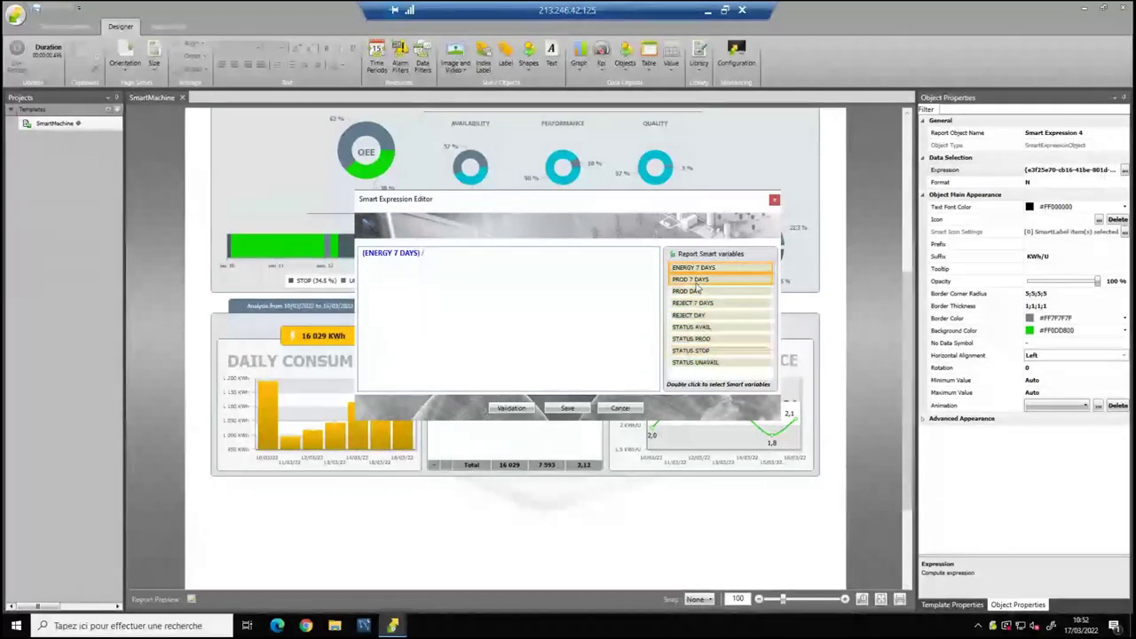
double_click(694, 280)
click(570, 408)
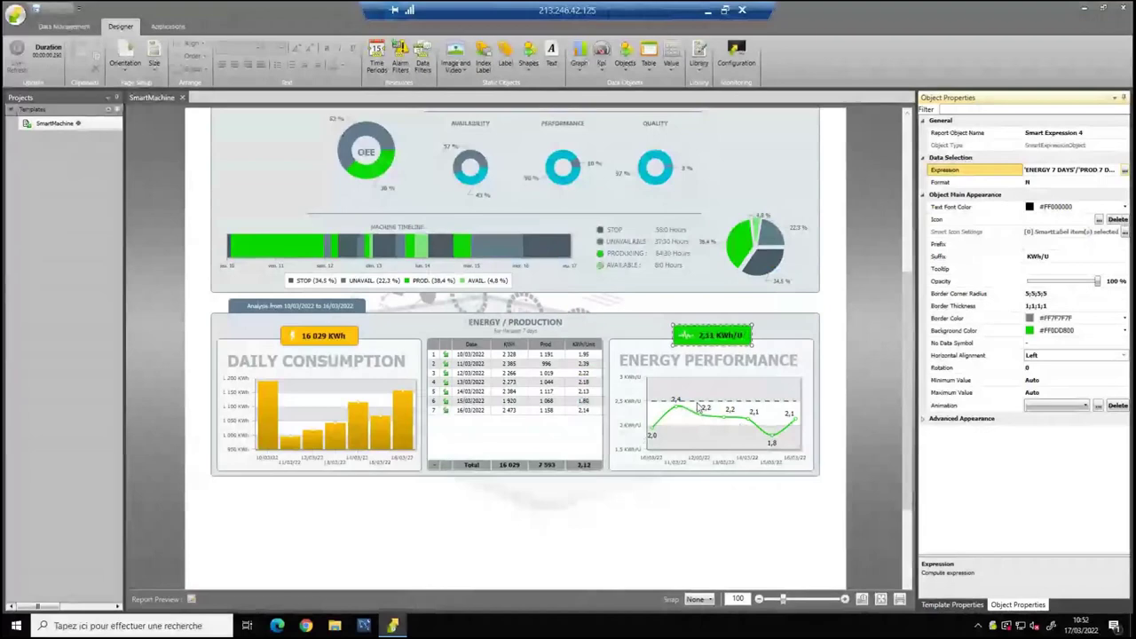
click(720, 427)
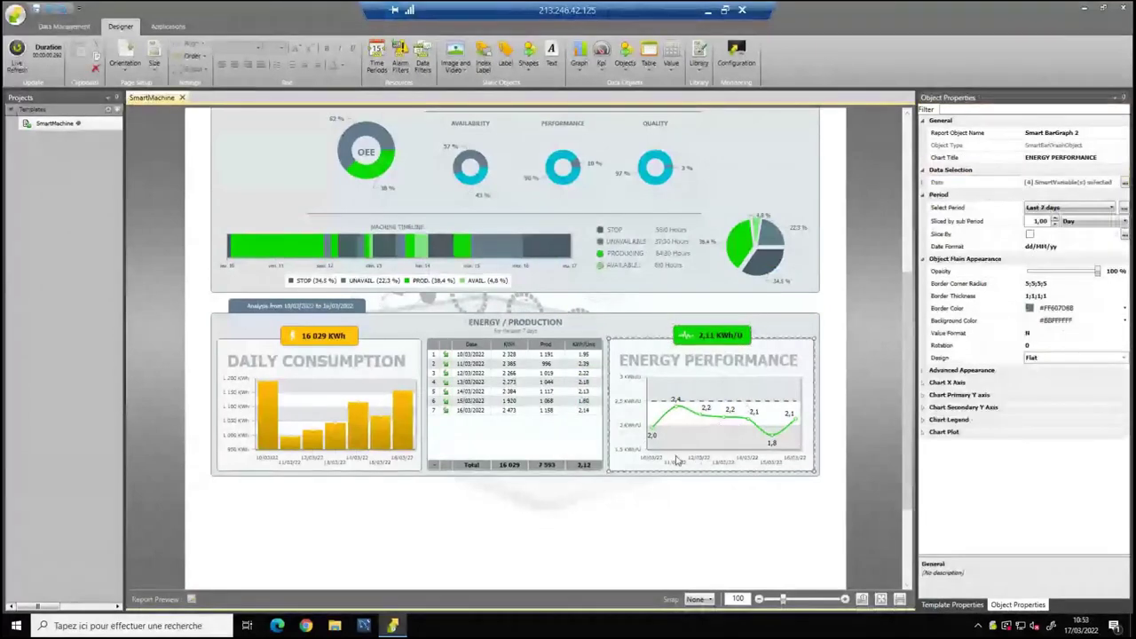
Insert the library's Part 4 Temperature Analysis section below the Energy/Production block.
scroll(676, 459, up, 3)
scroll(675, 460, up, 5)
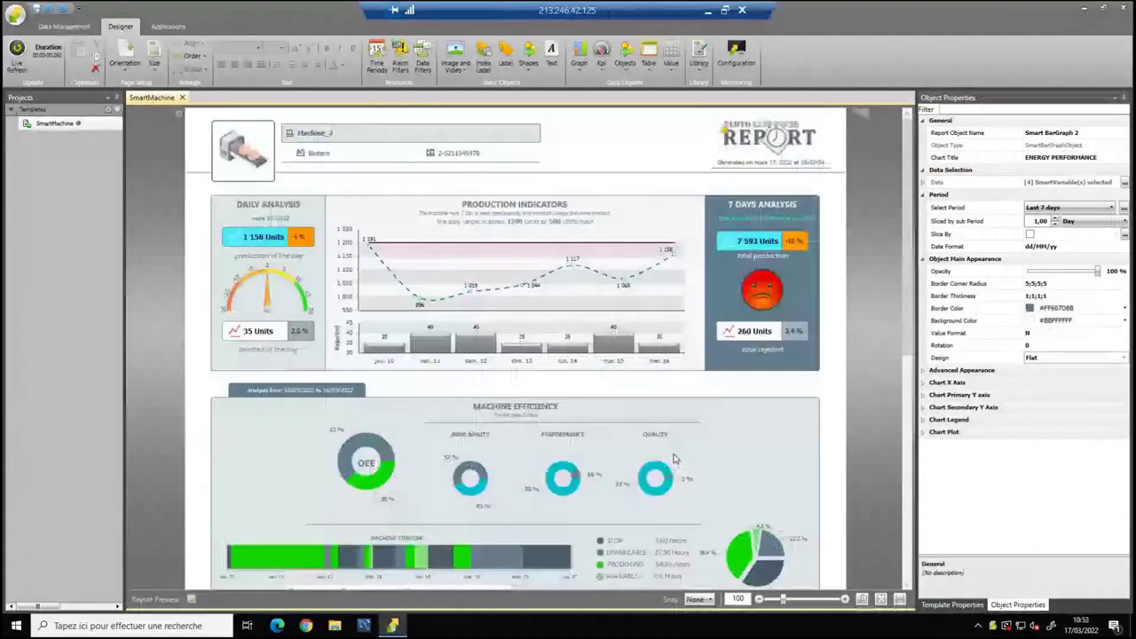
scroll(674, 460, down, 11)
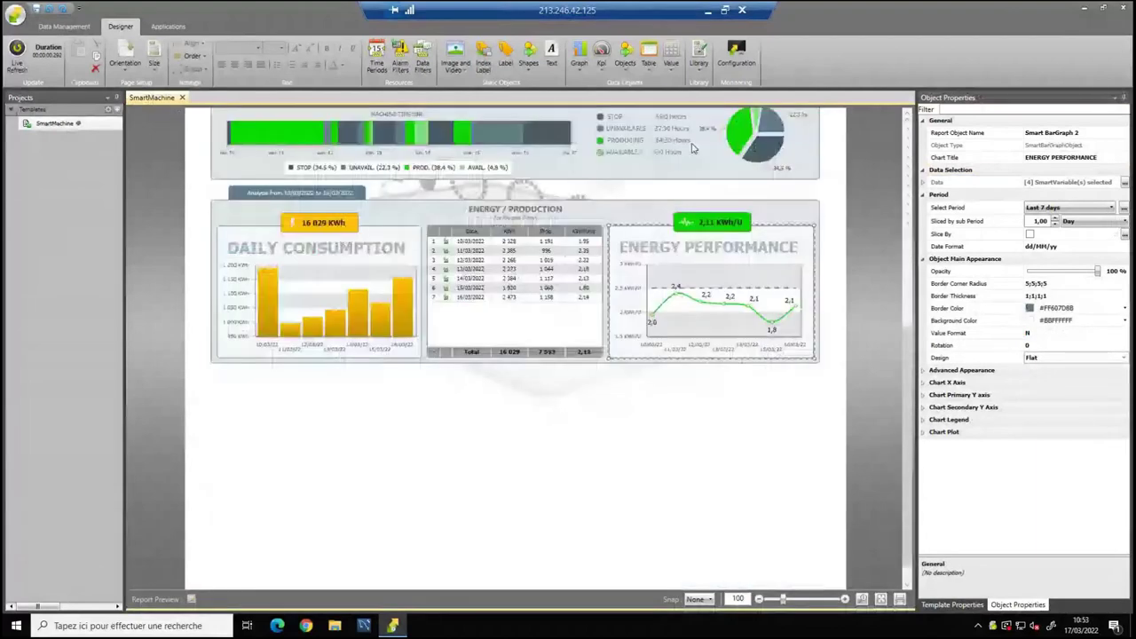
click(699, 61)
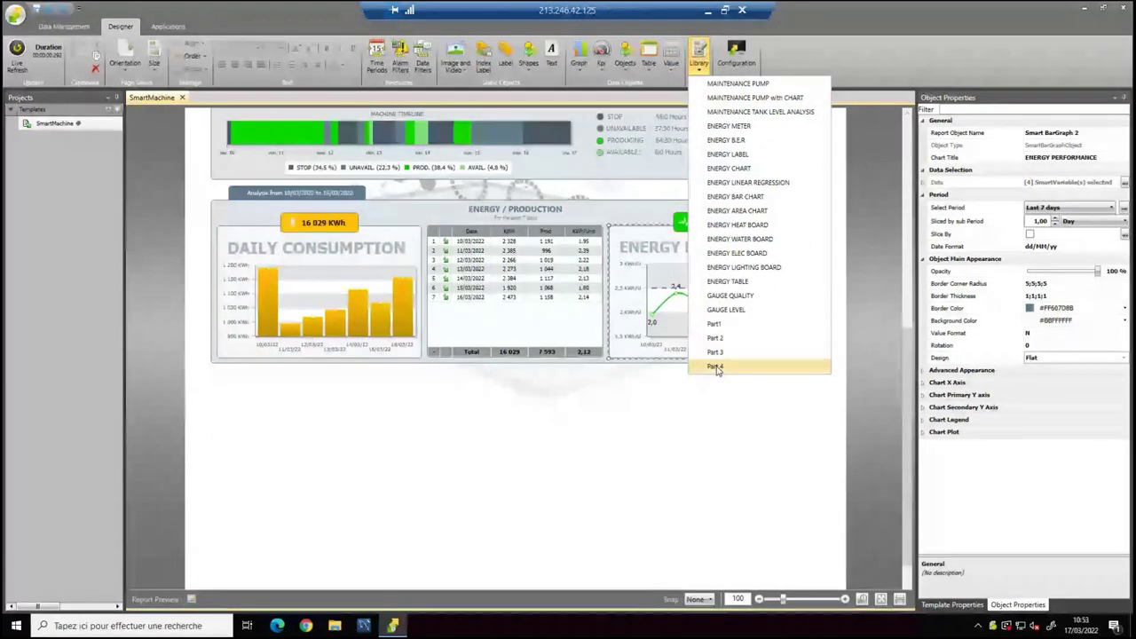
click(716, 367)
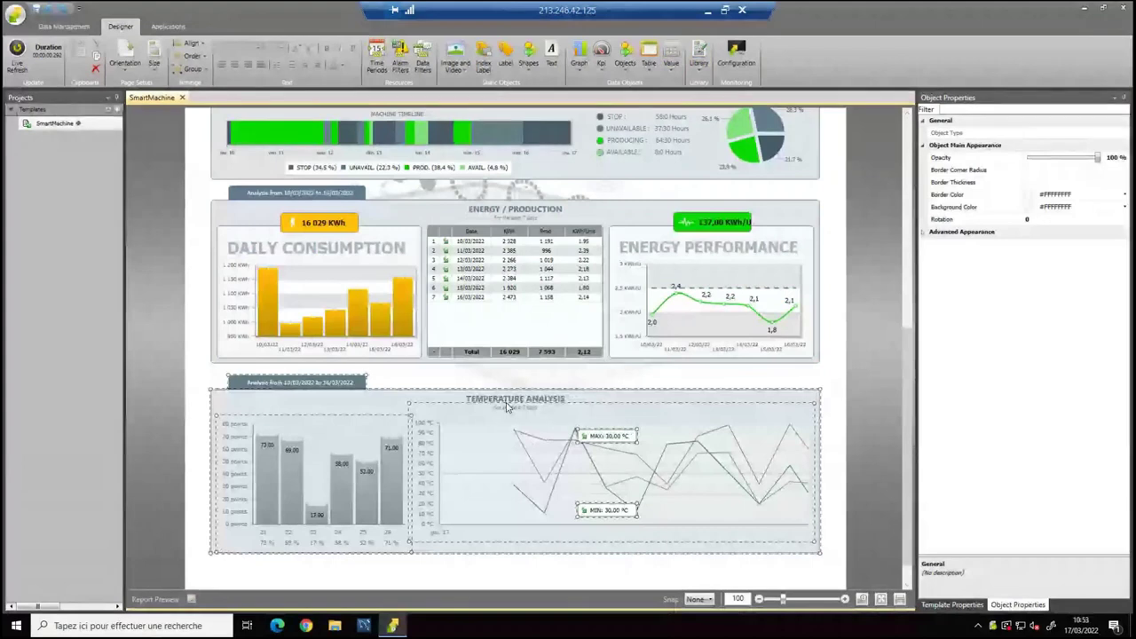
click(186, 382)
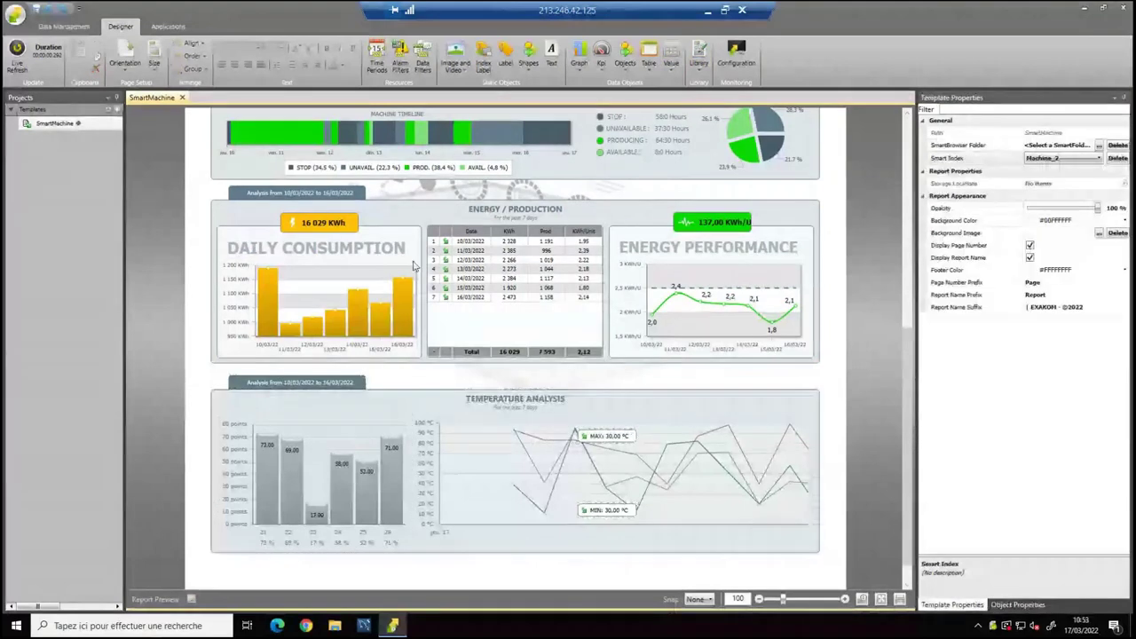
click(414, 265)
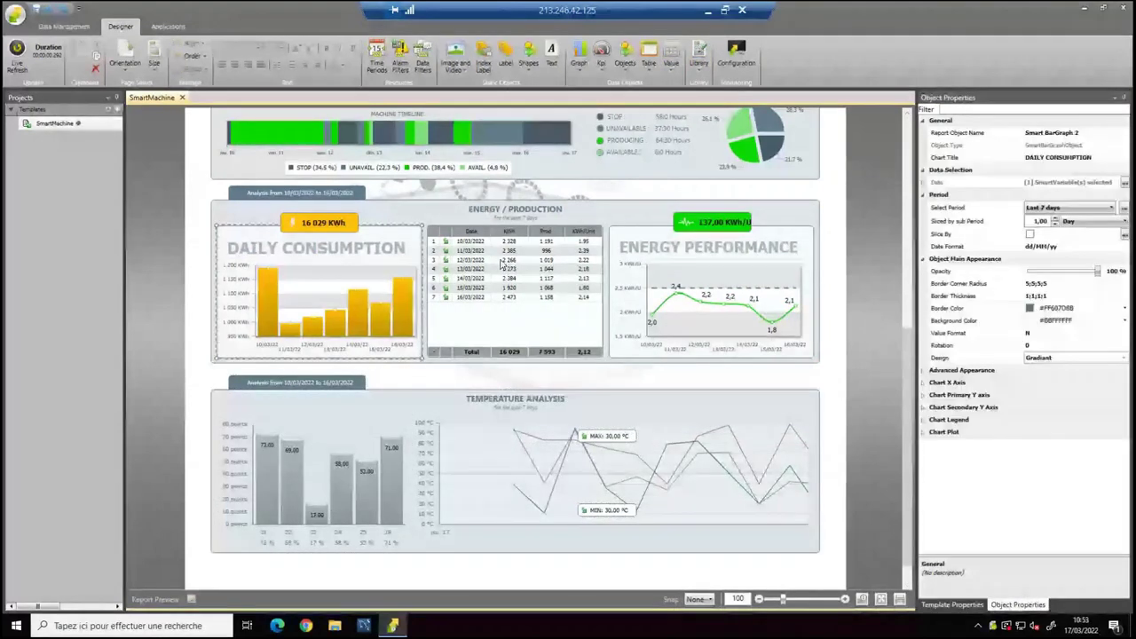
click(195, 208)
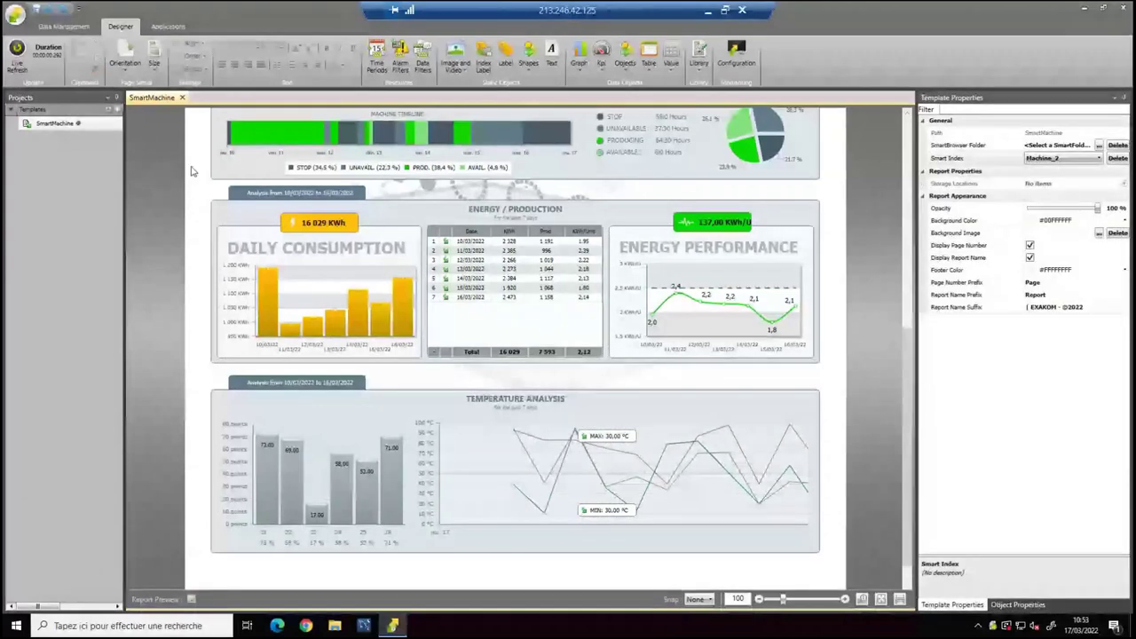
Save the Energy/Production section as library snippet DD and confirm it appears in the Library list.
right_click(736, 321)
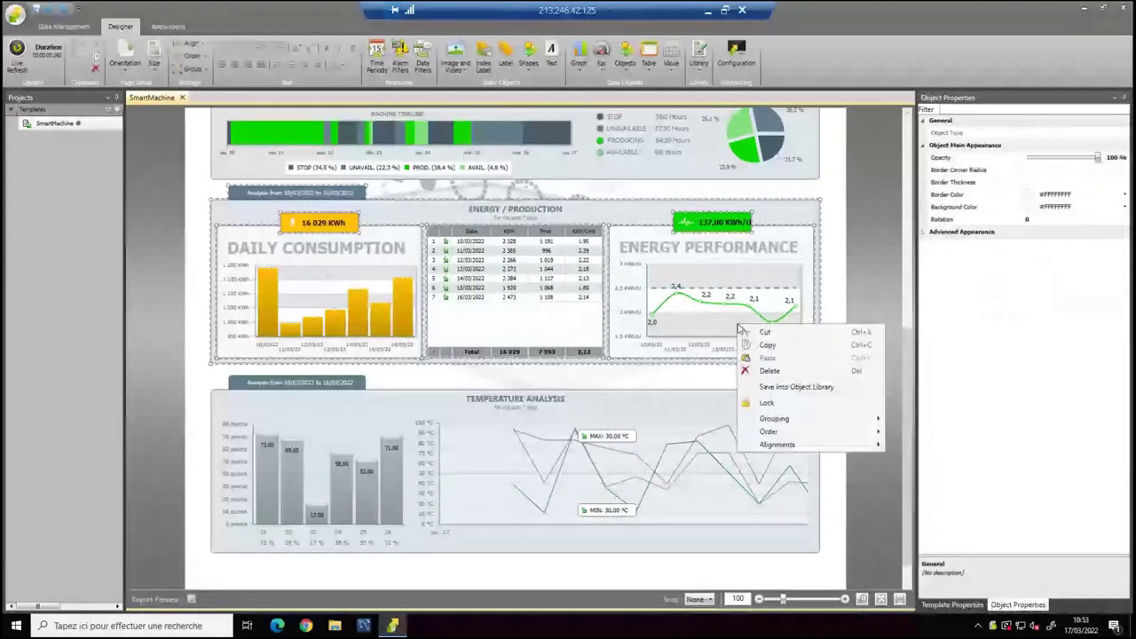
click(799, 382)
click(507, 265)
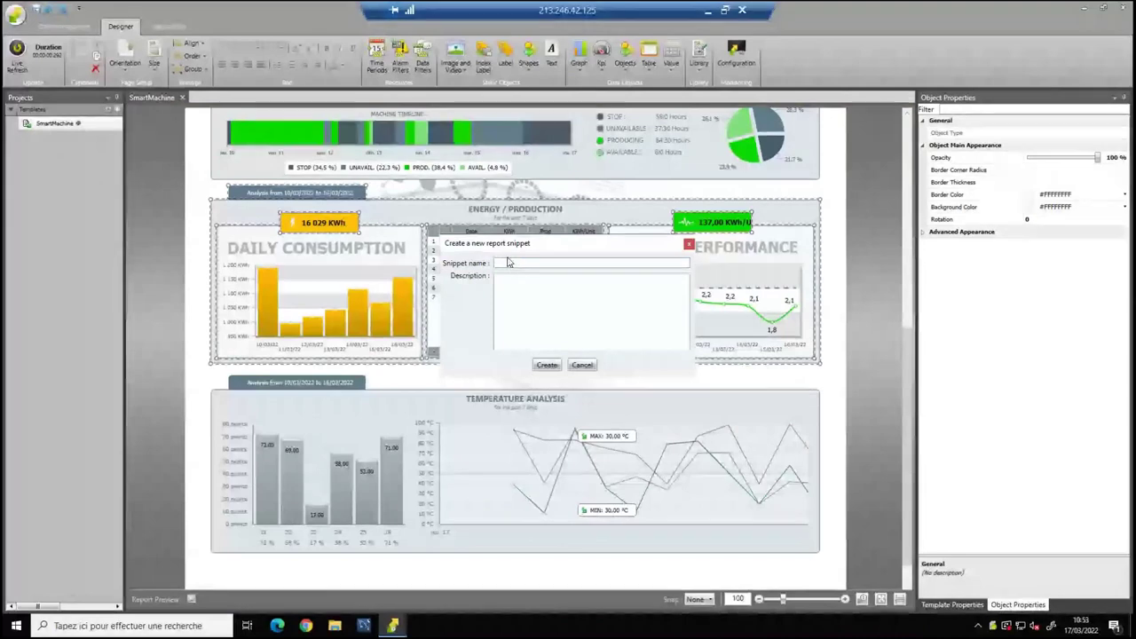
click(548, 366)
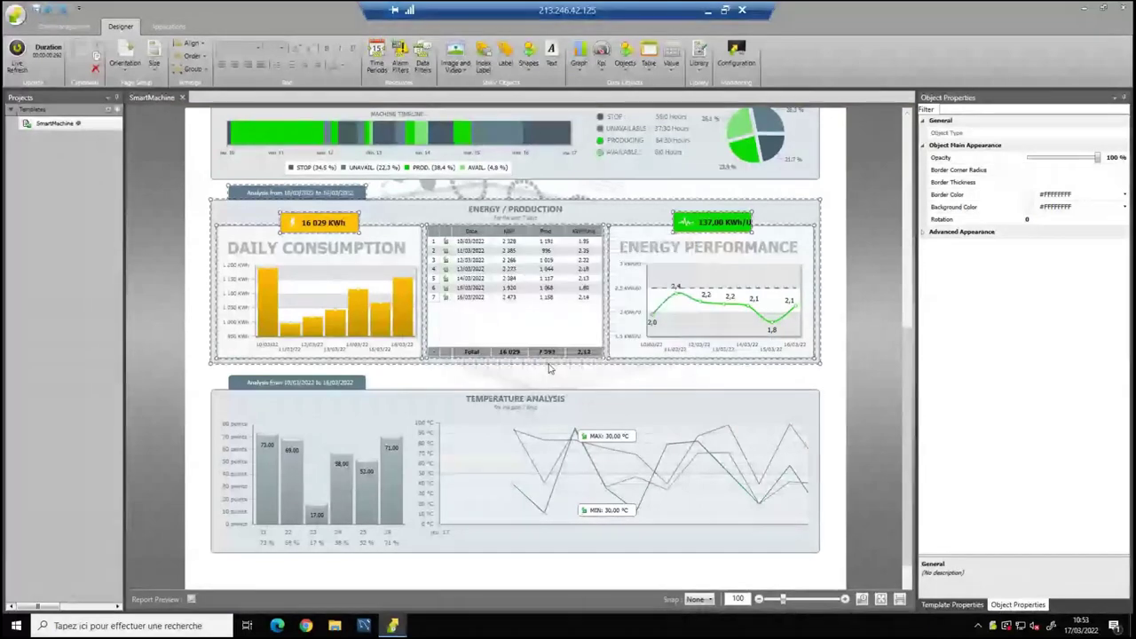
click(703, 71)
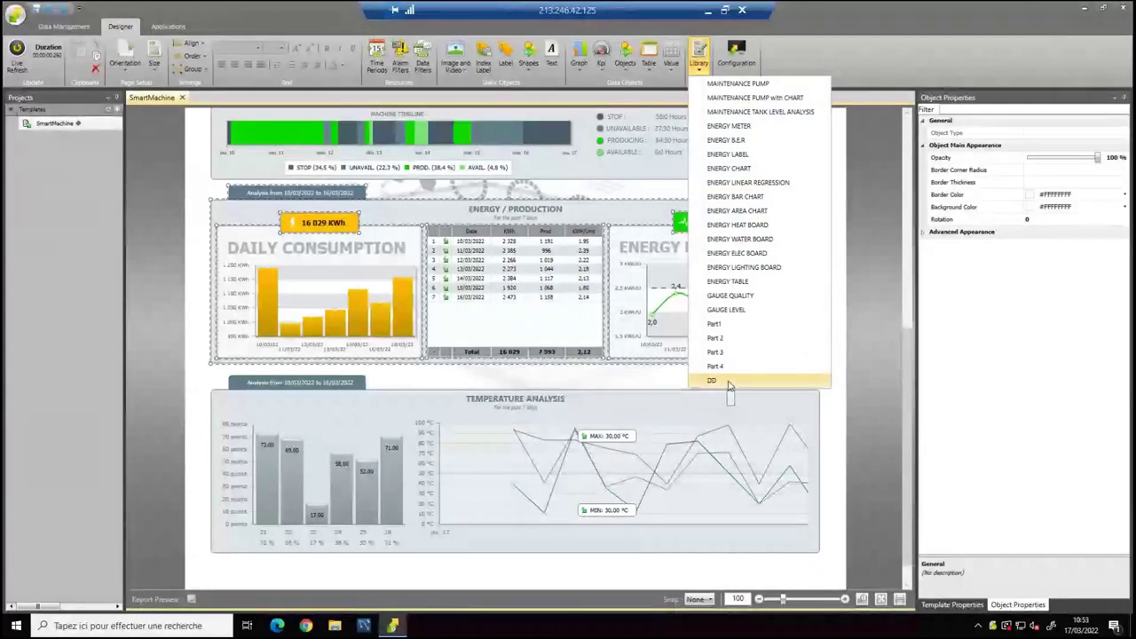
click(195, 309)
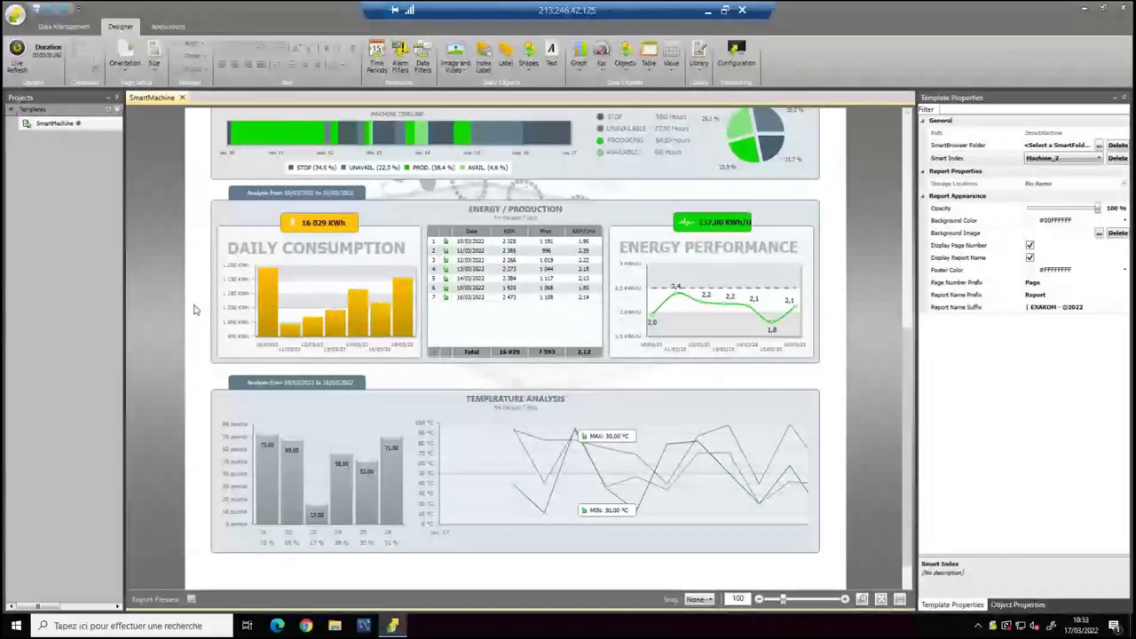
scroll(199, 293, down, 1)
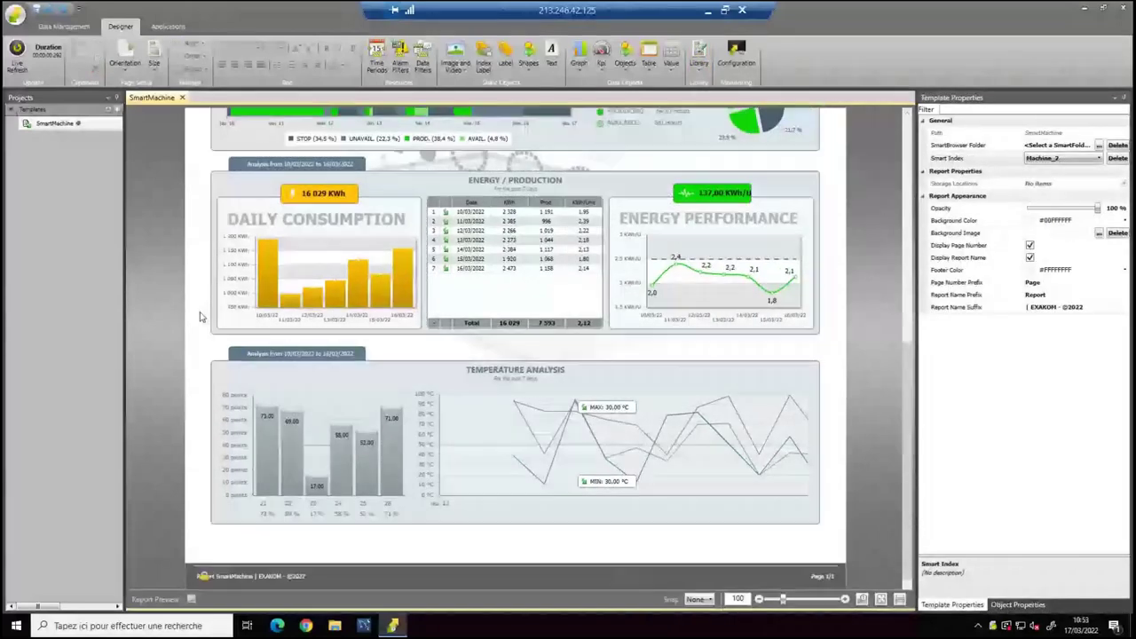
click(322, 398)
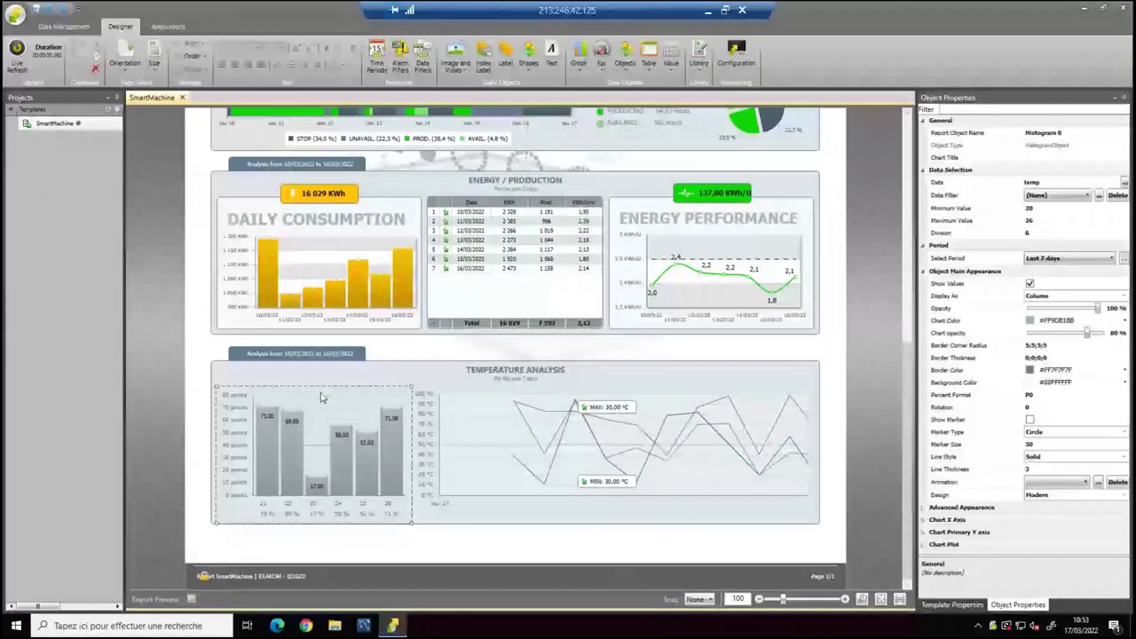
click(464, 435)
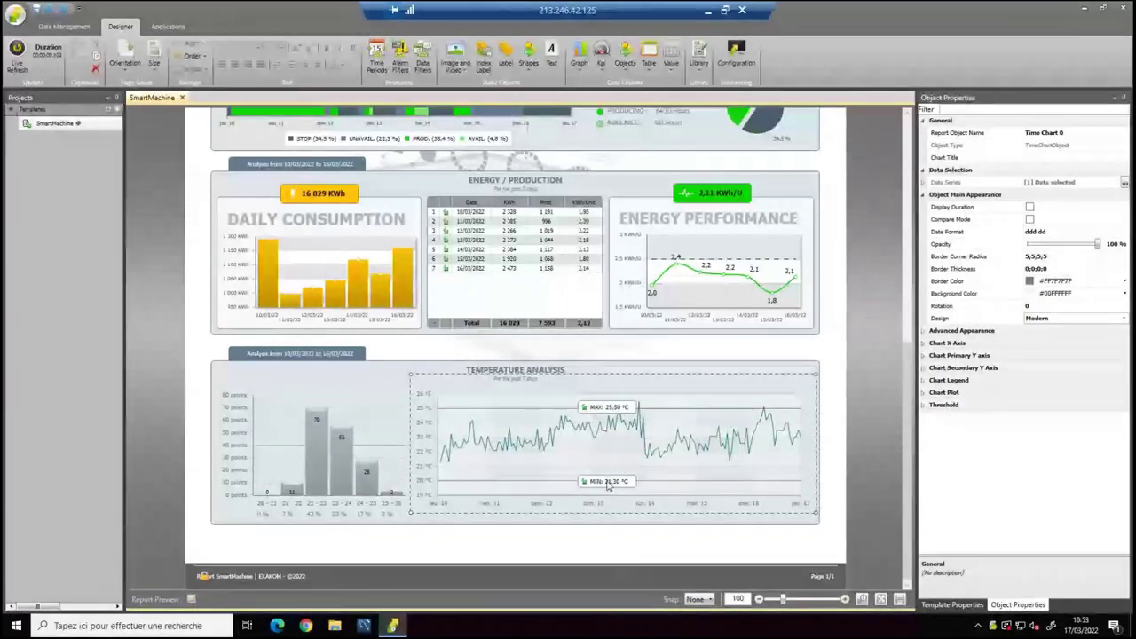
click(608, 482)
click(1061, 232)
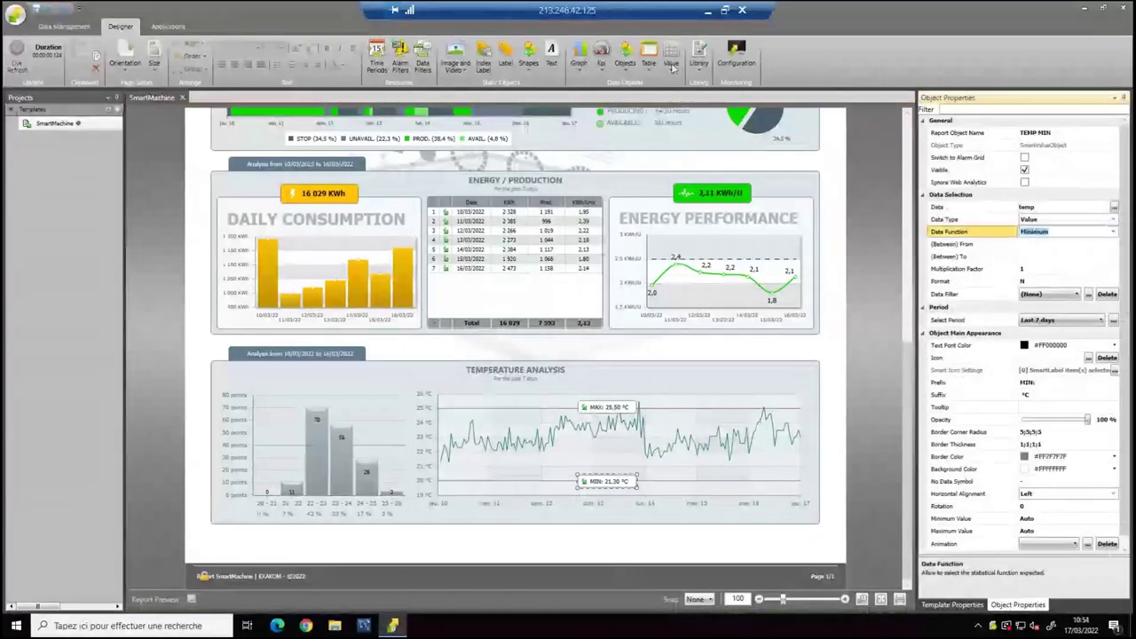
click(673, 64)
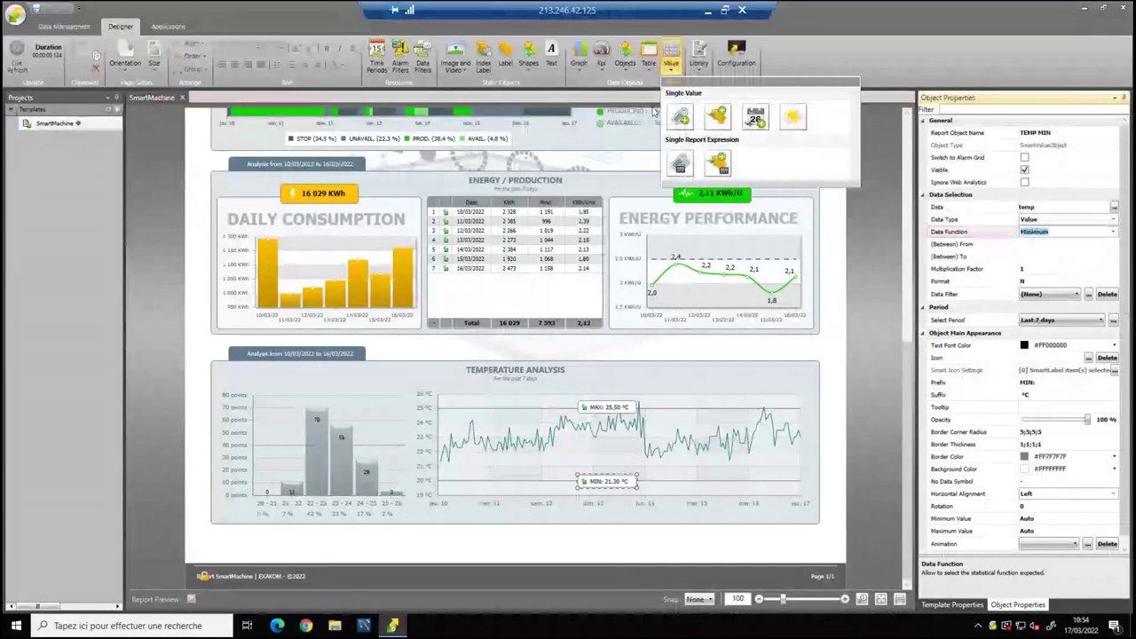
click(680, 165)
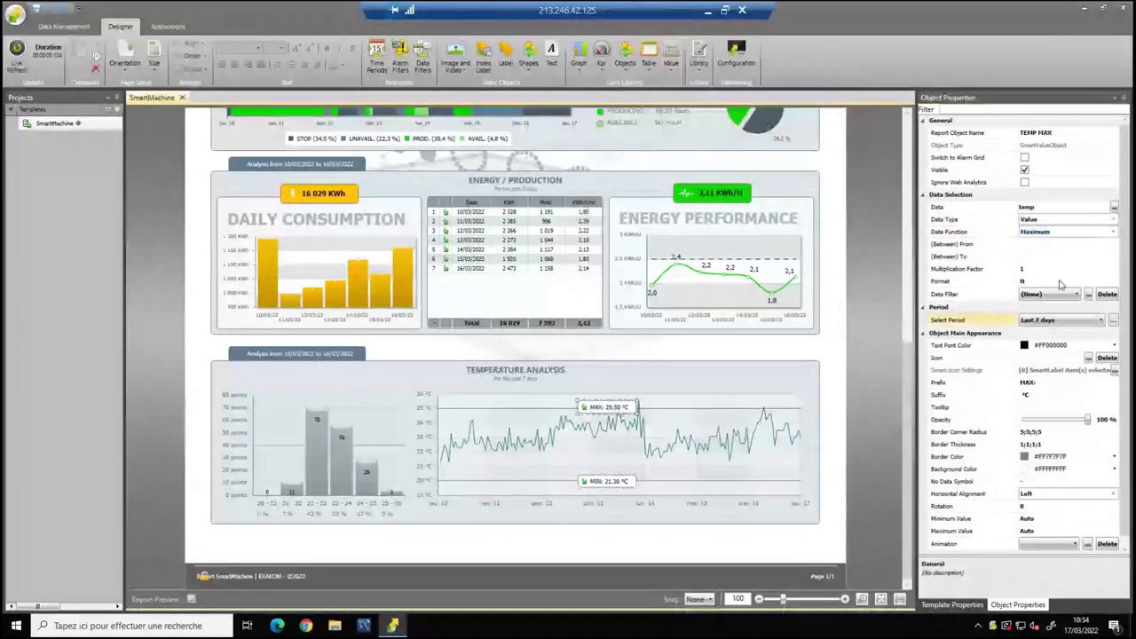
click(313, 440)
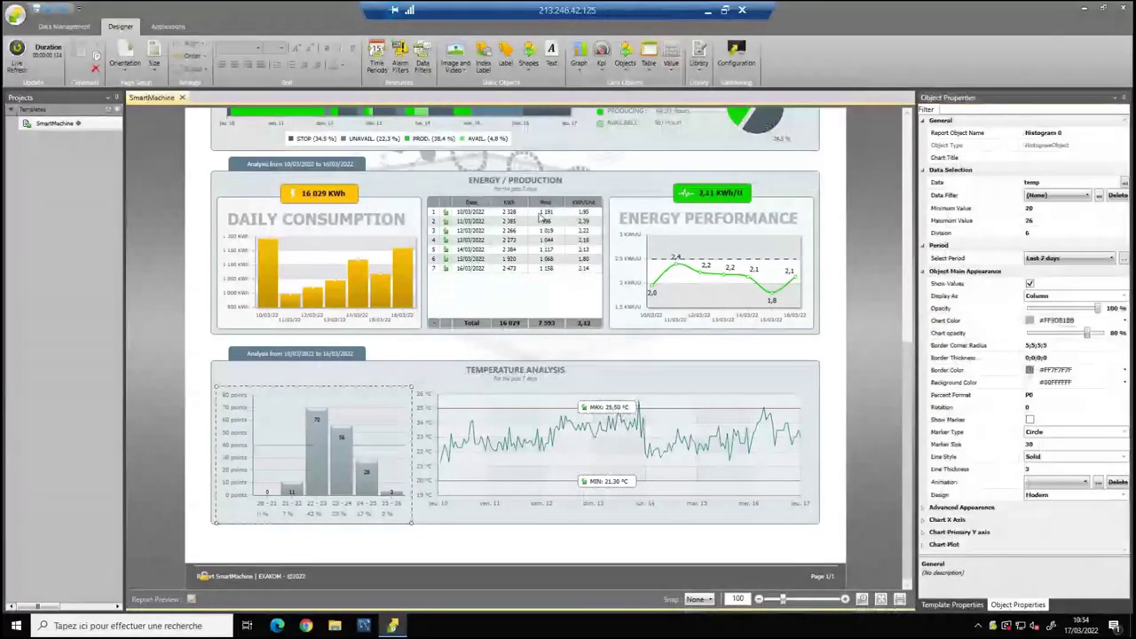
click(578, 57)
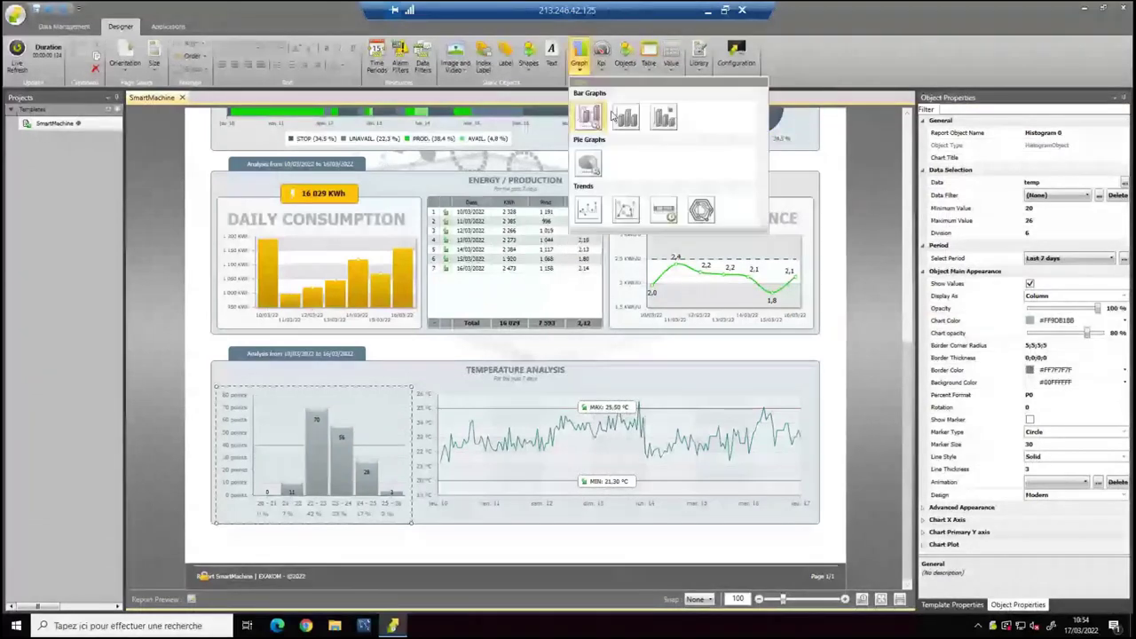
click(626, 115)
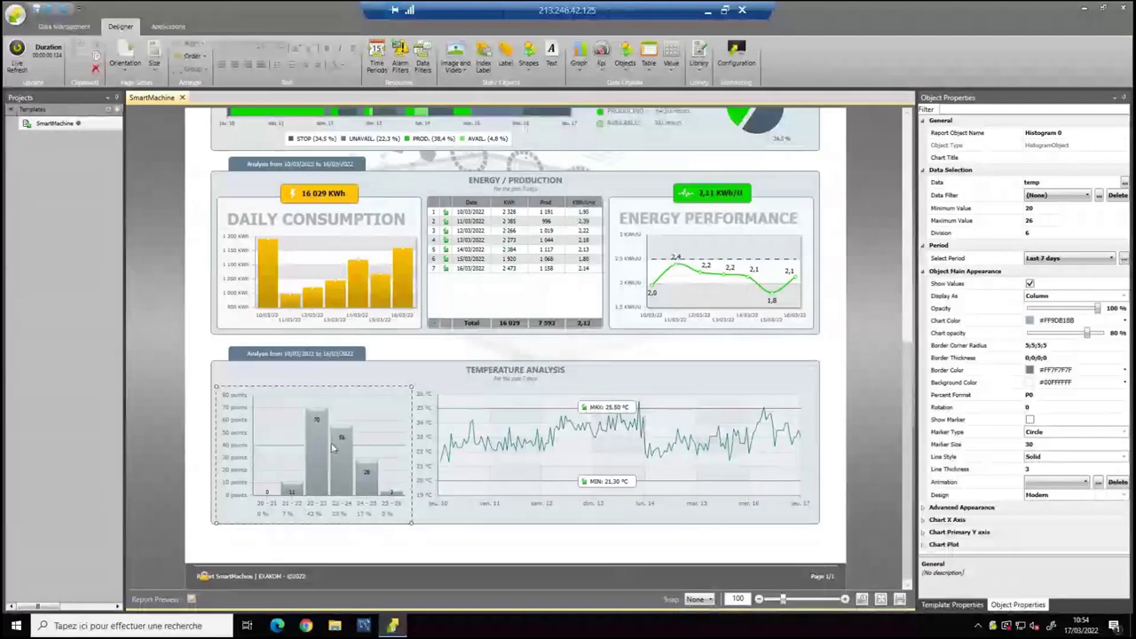
Apply the TEMP animation to the histogram and review its colour ranges.
click(1057, 481)
click(1021, 543)
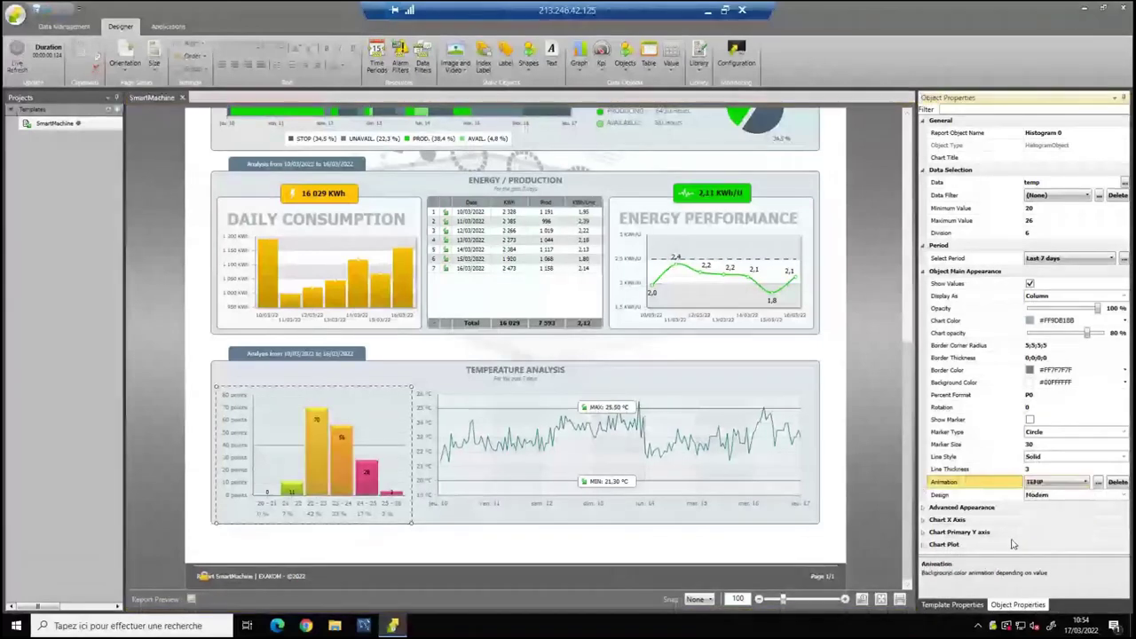
click(1099, 483)
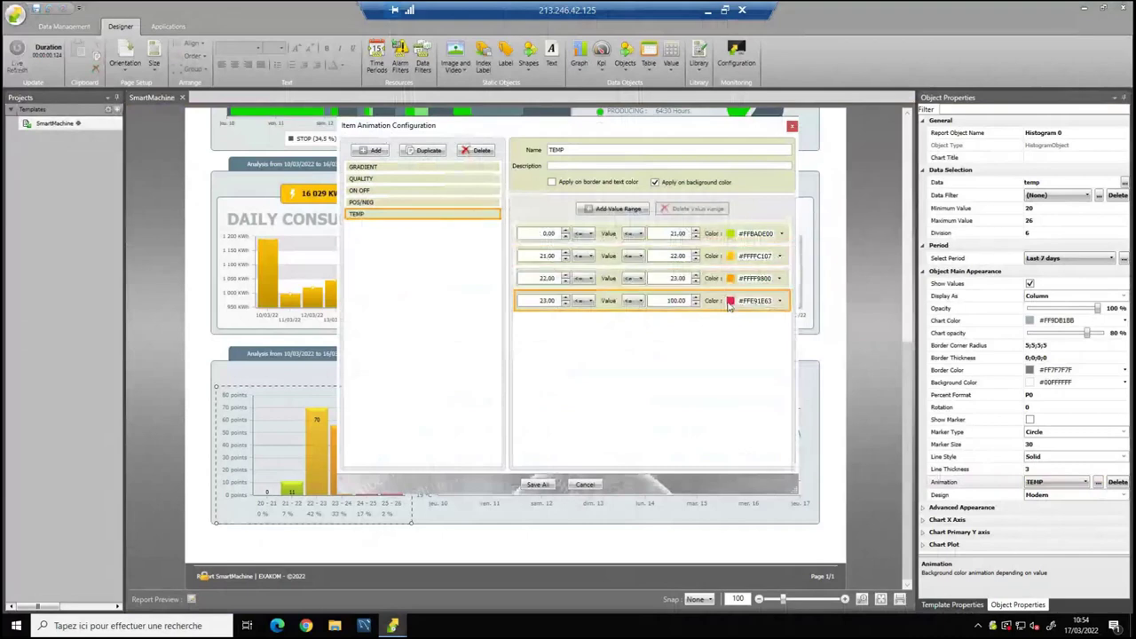
click(791, 126)
click(188, 381)
Scroll back to the top of the report and bring up the Smart Index machine list.
scroll(195, 391, up, 5)
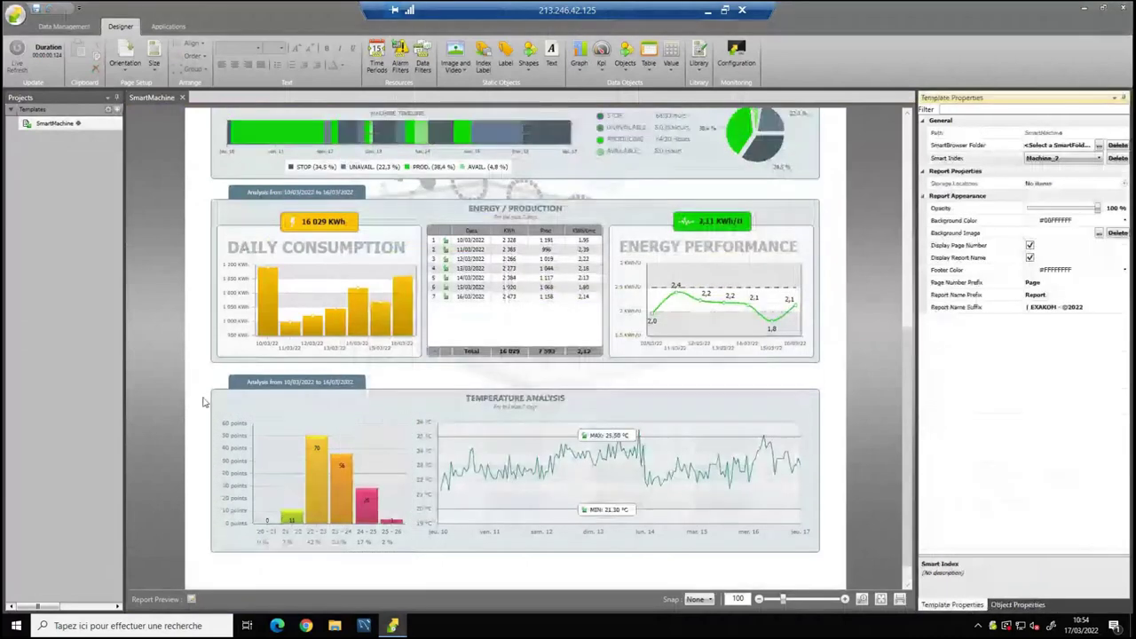
scroll(203, 398, up, 10)
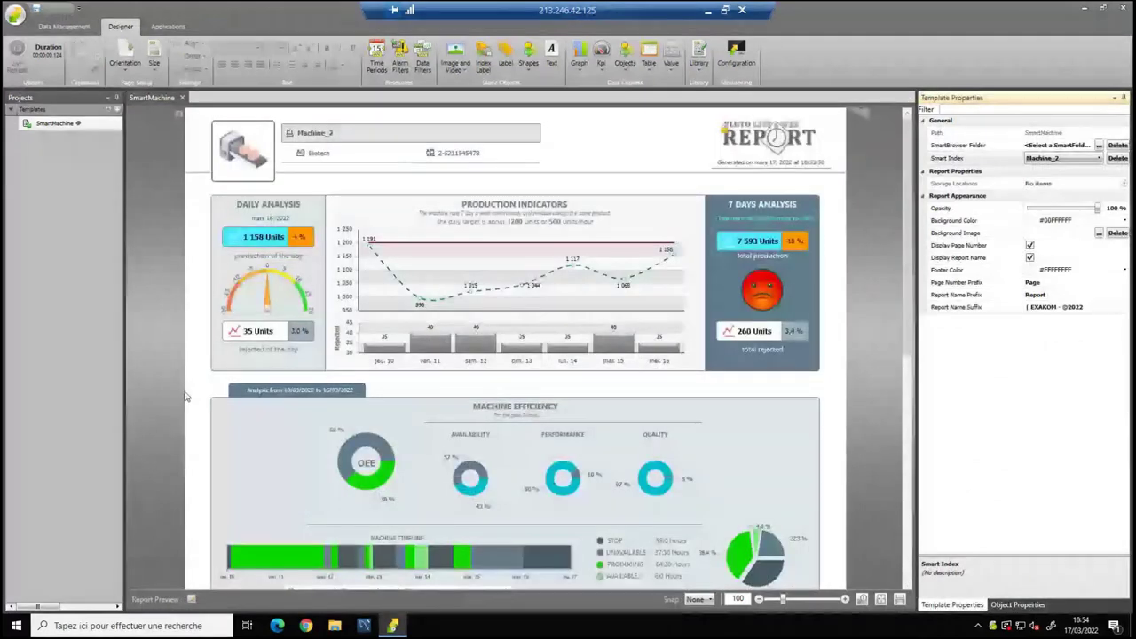
scroll(191, 384, down, 10)
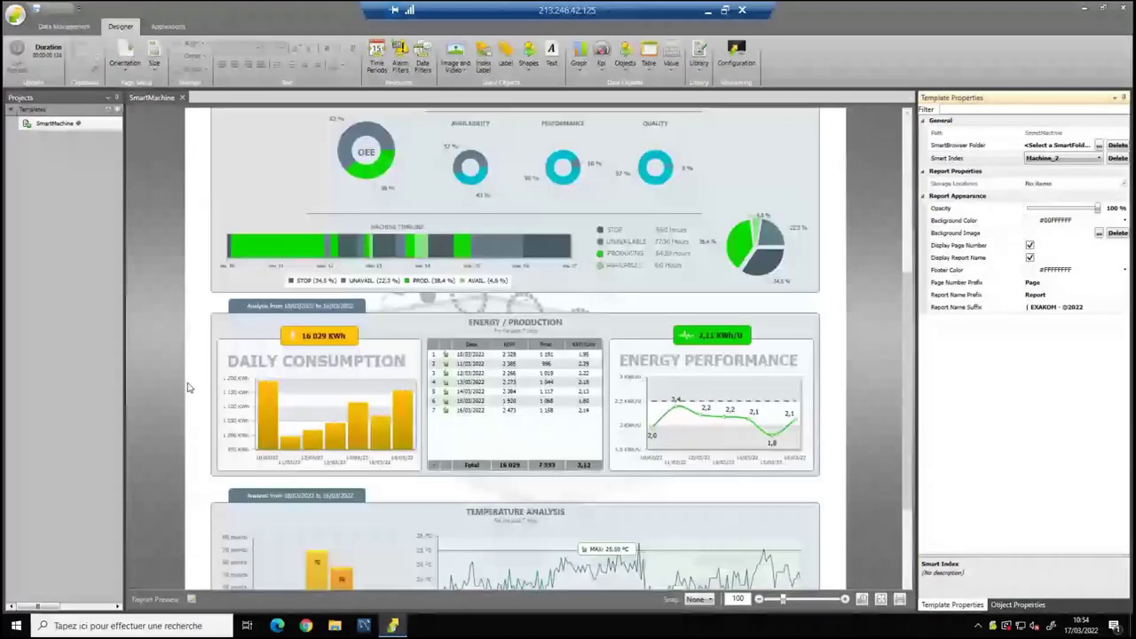
scroll(188, 388, up, 1)
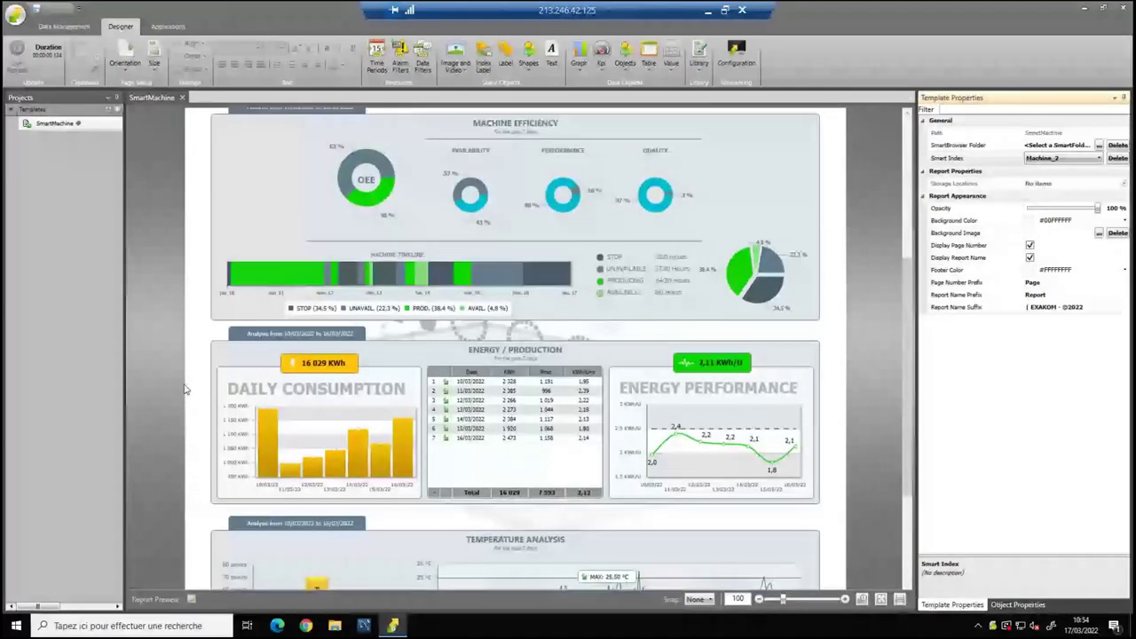
scroll(185, 388, up, 10)
click(1099, 158)
click(1052, 169)
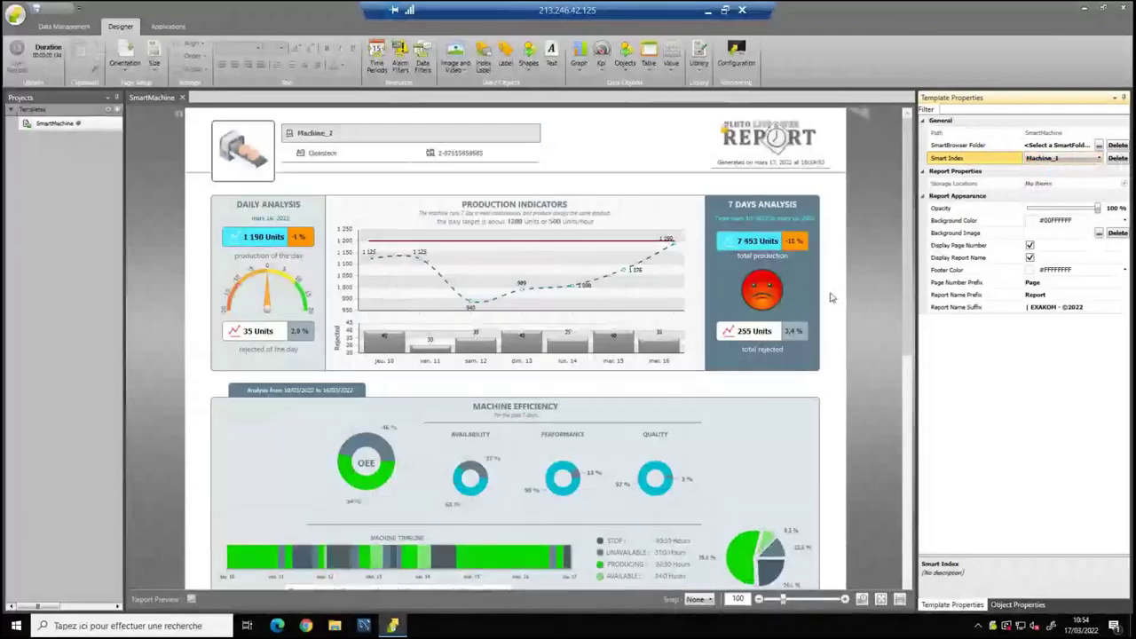
scroll(831, 297, down, 5)
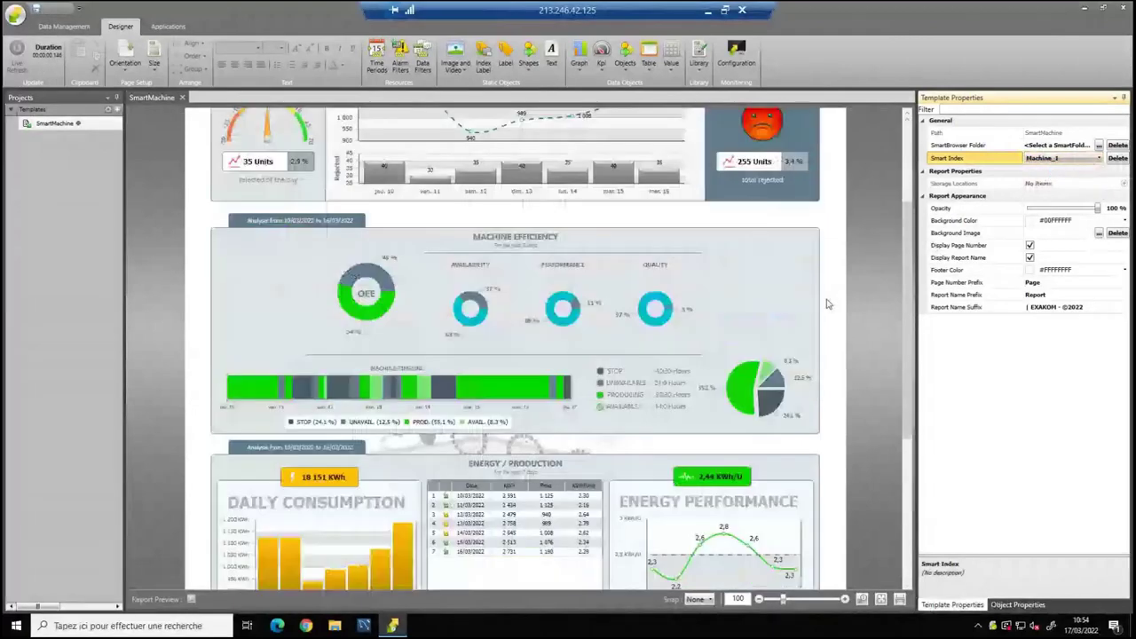
scroll(826, 304, down, 8)
click(1061, 158)
click(1048, 194)
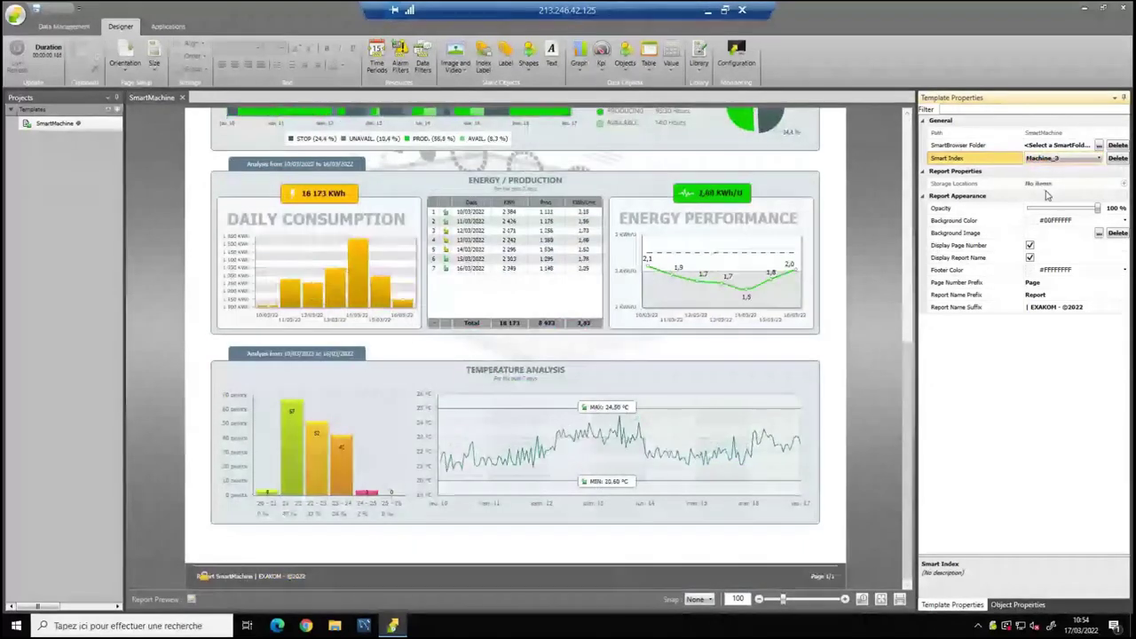
click(1039, 158)
click(1021, 183)
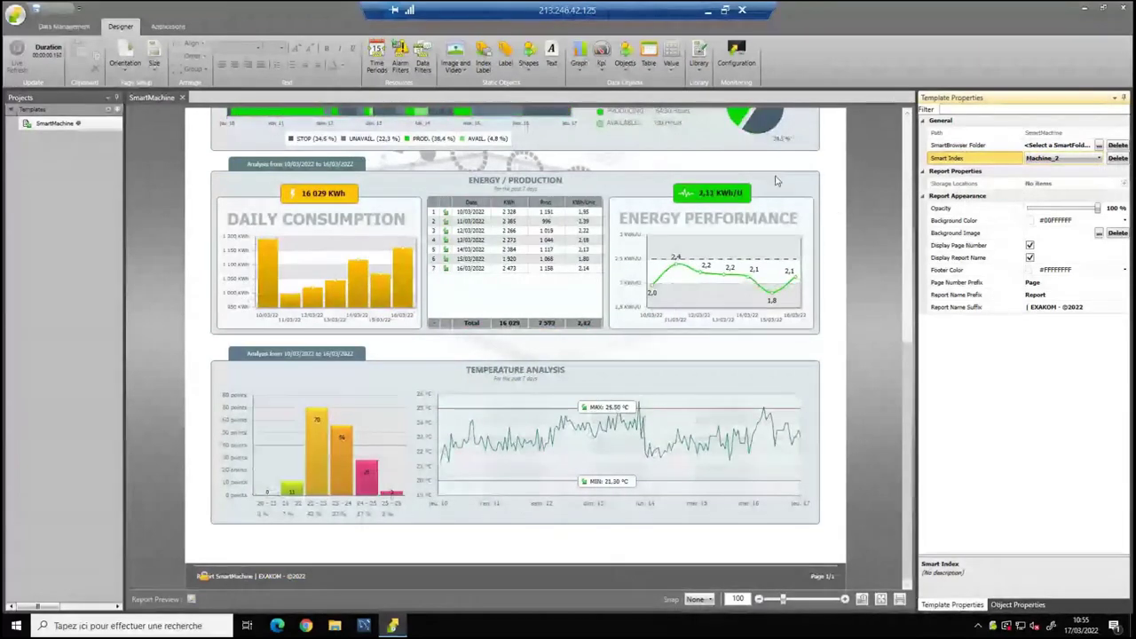
click(89, 123)
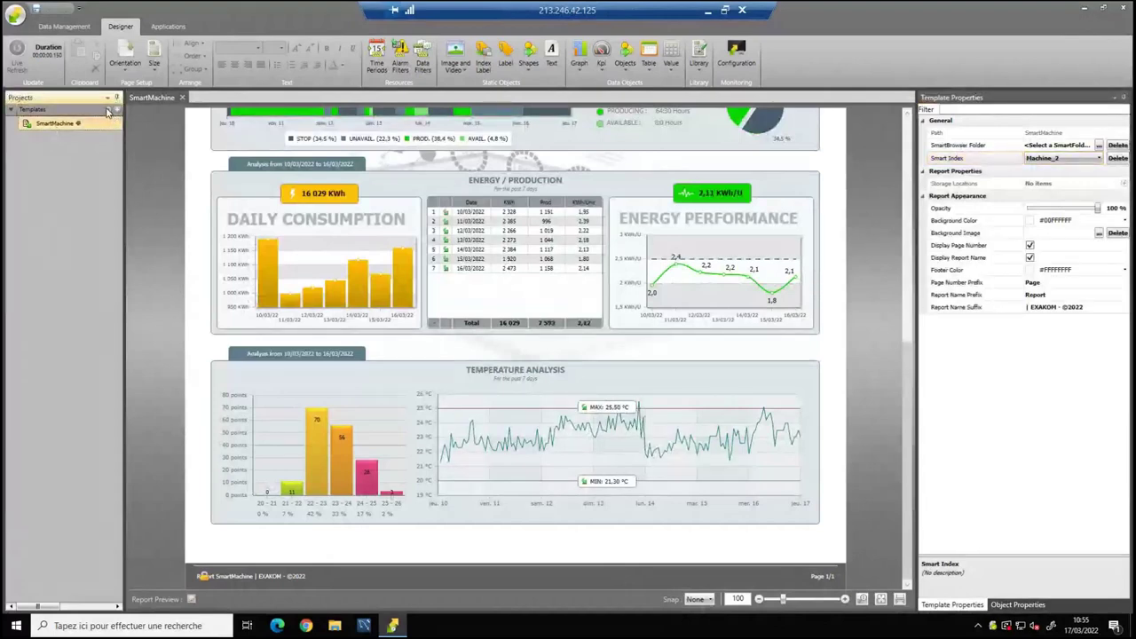
Set the SmartMachine template's Execution to EveryDay and bring up its Report Generation Resources.
click(107, 112)
click(317, 178)
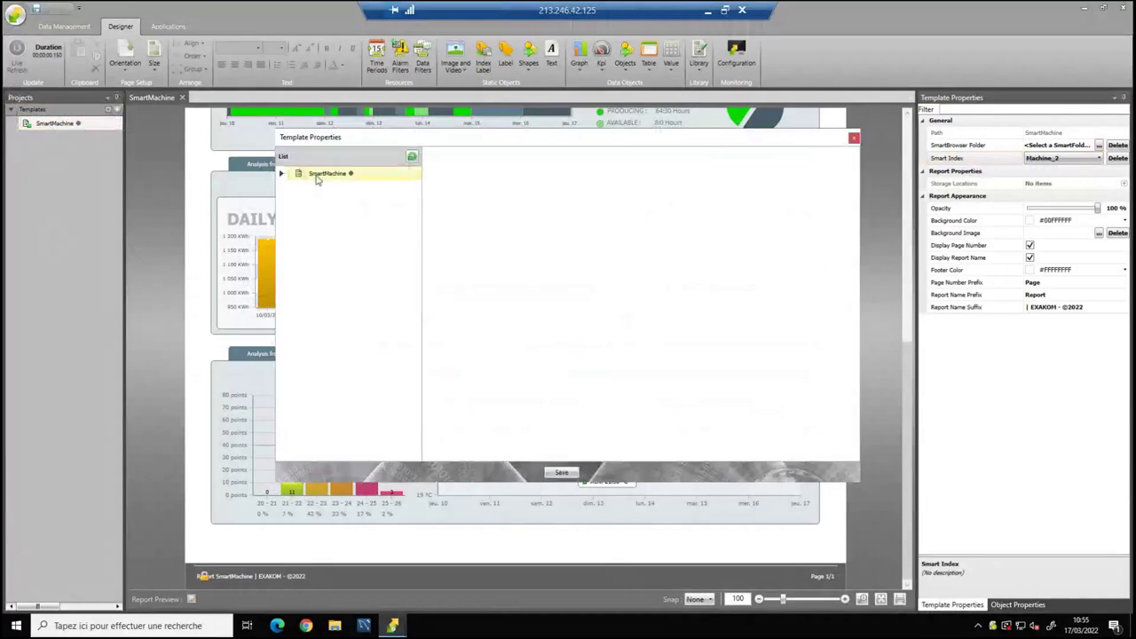
click(468, 272)
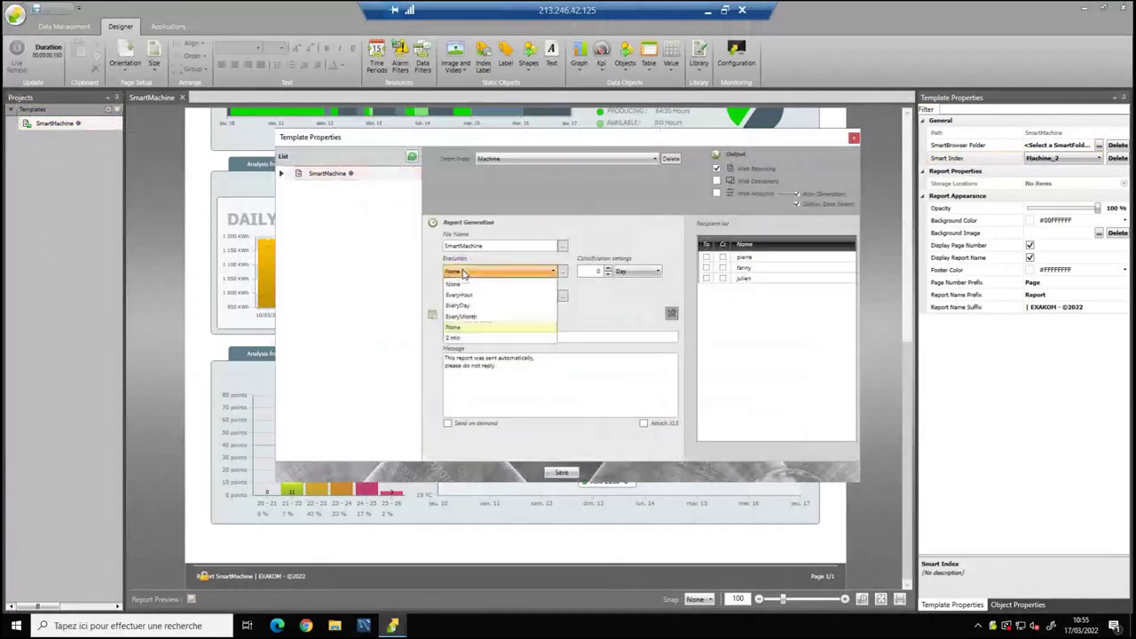
click(470, 307)
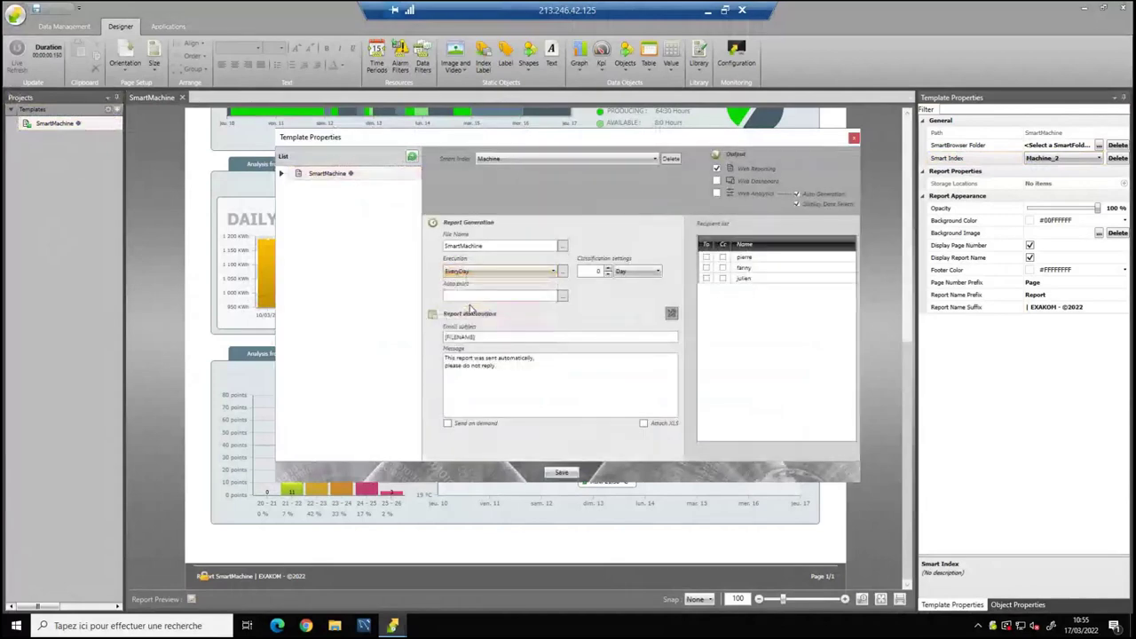
click(486, 271)
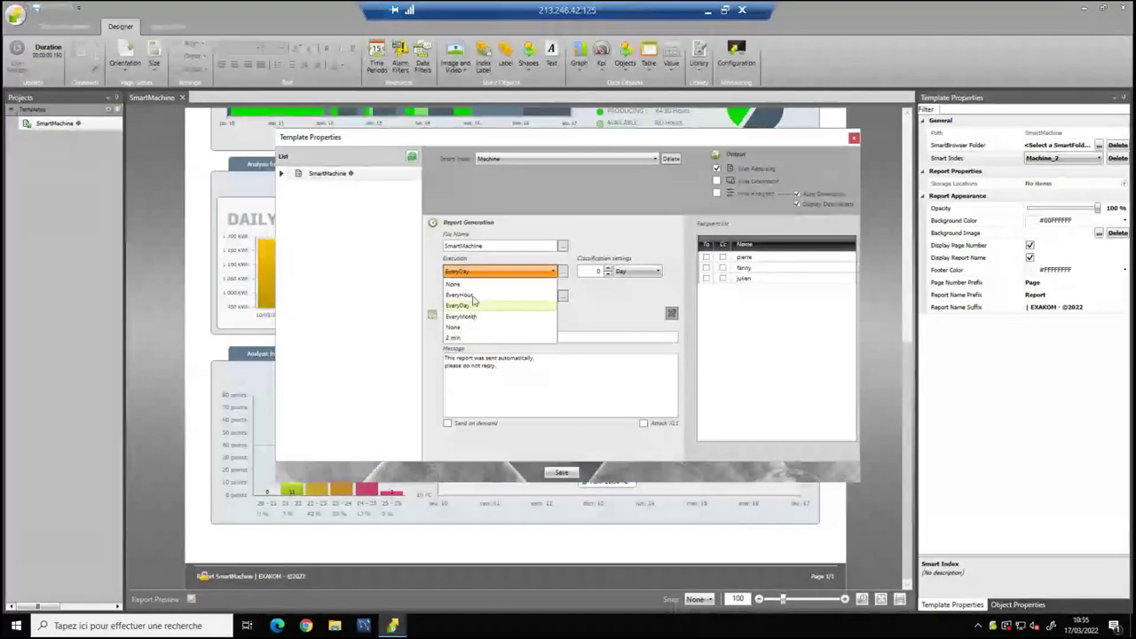
click(565, 273)
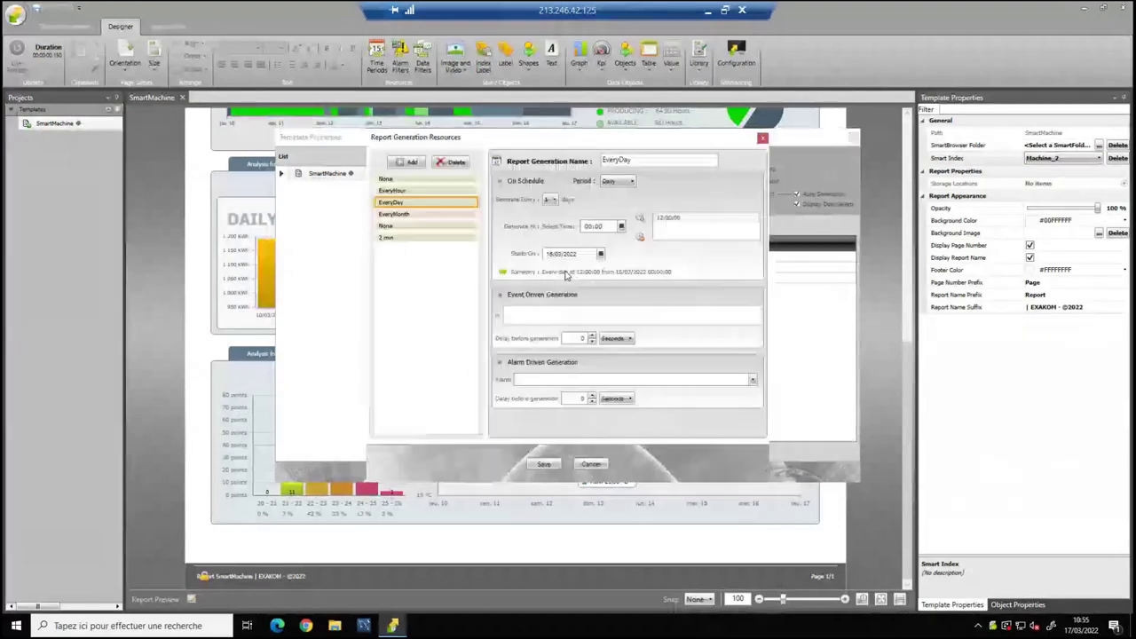
Add a trial ReportGeneration6 schedule, try interval and yearly periods, then delete it.
click(406, 163)
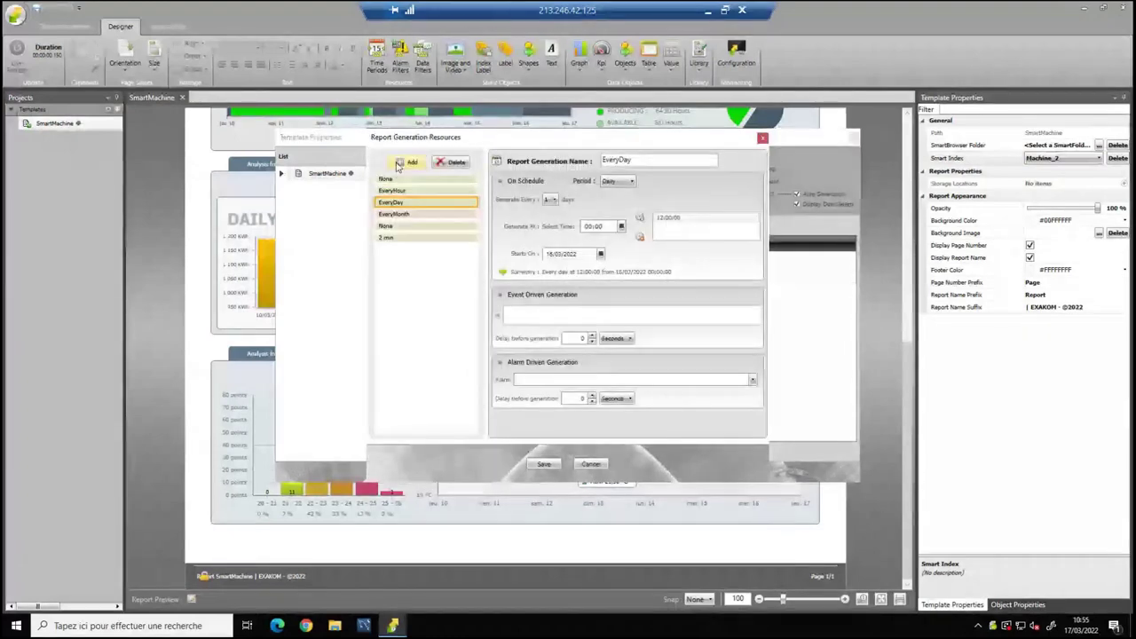
click(612, 182)
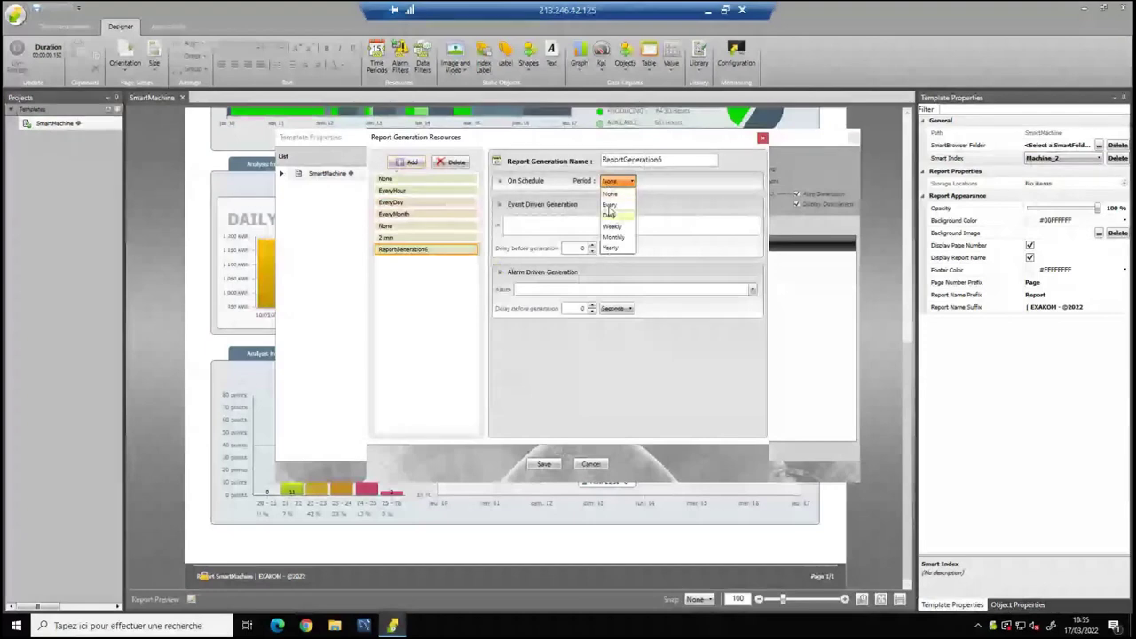
click(611, 205)
click(619, 199)
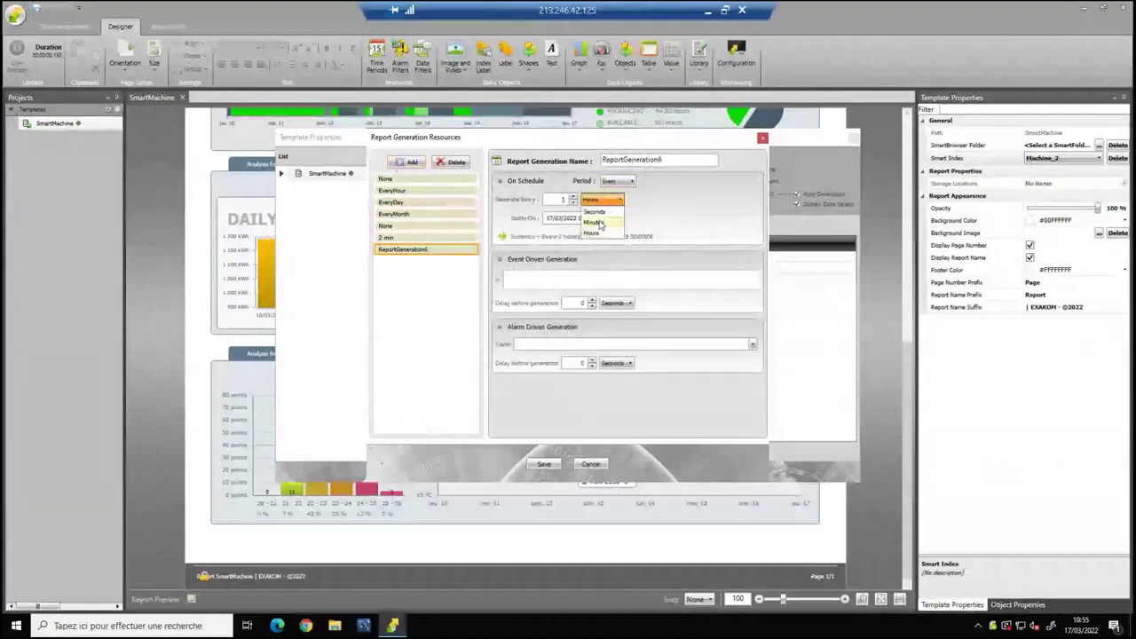
click(600, 230)
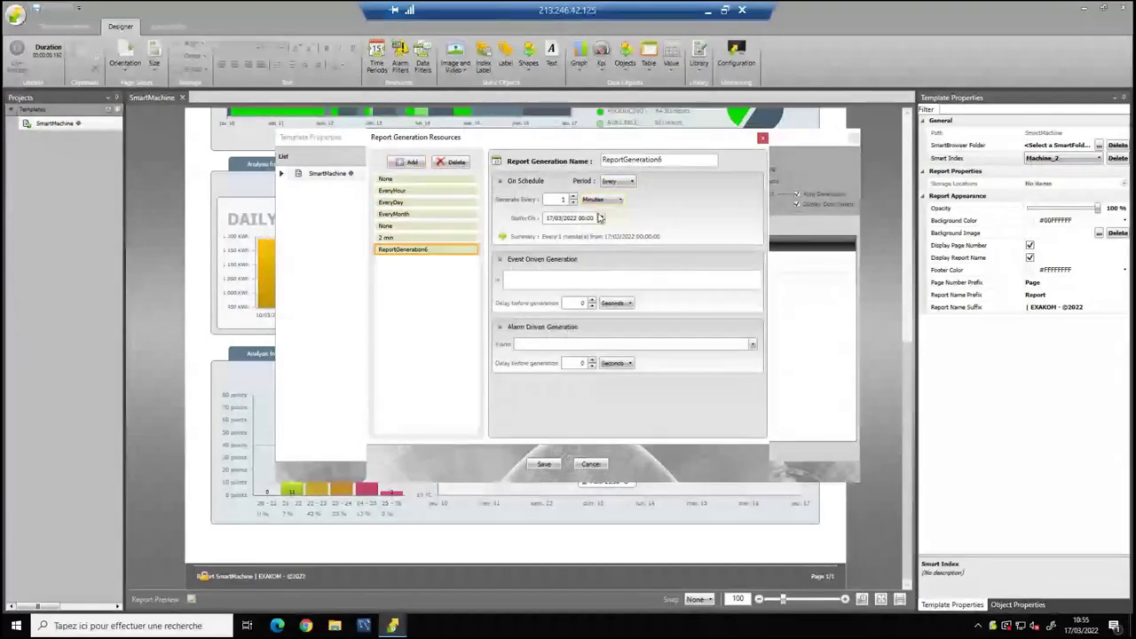
click(618, 181)
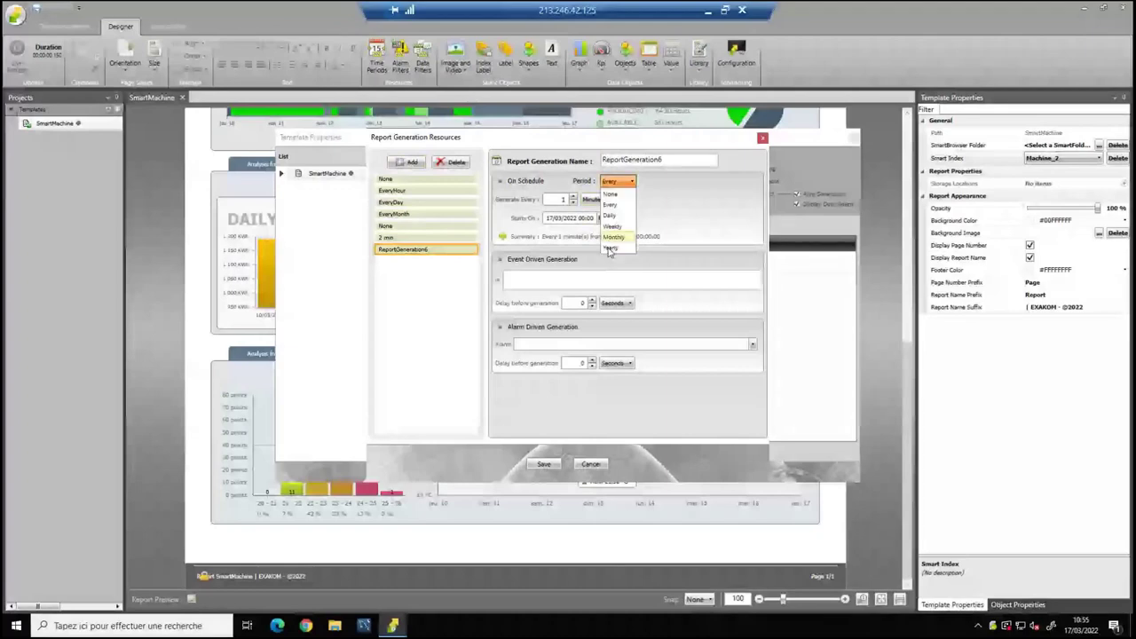
click(609, 249)
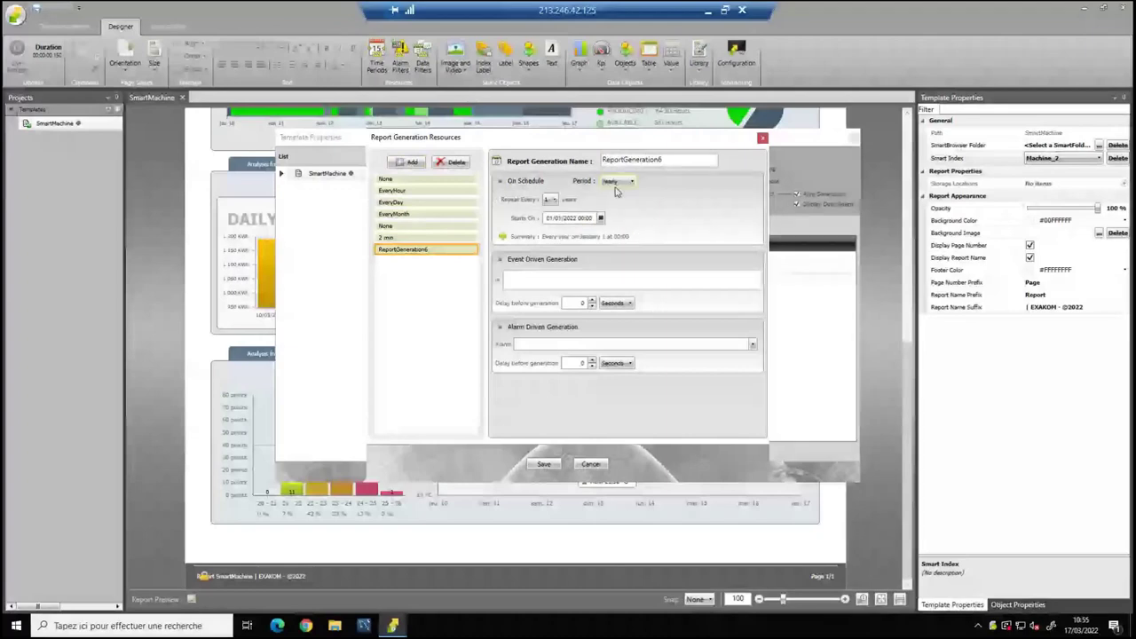
click(619, 182)
click(451, 161)
Change the EveryDay schedule's daily generation time from 12:00:00 to 05:00:00 only.
click(390, 202)
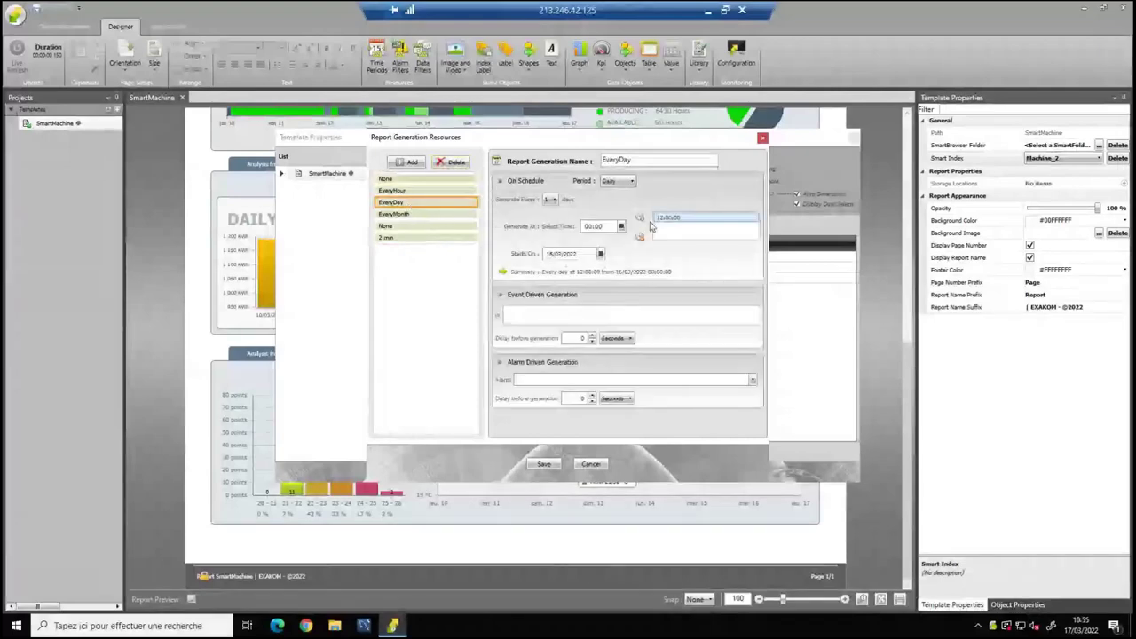
click(638, 240)
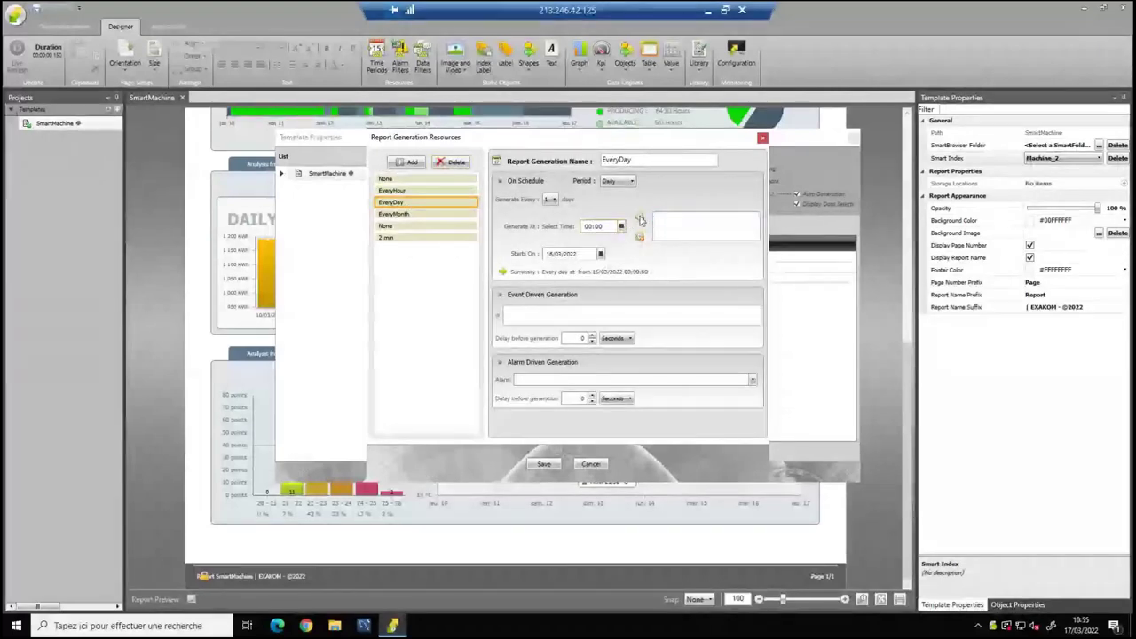
click(639, 218)
click(621, 227)
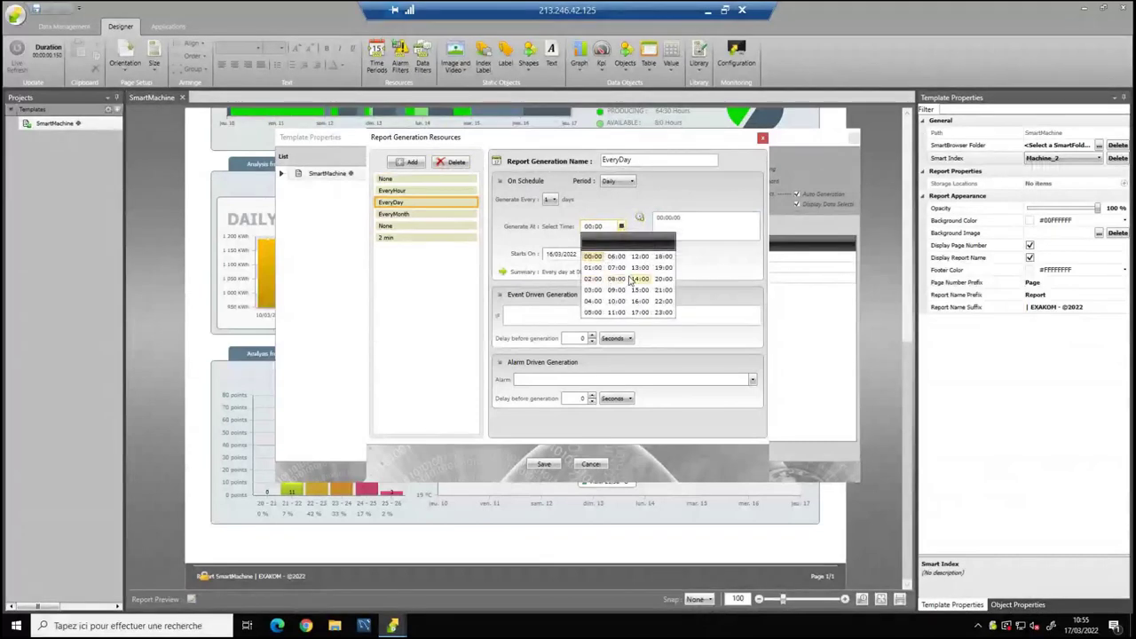
click(593, 311)
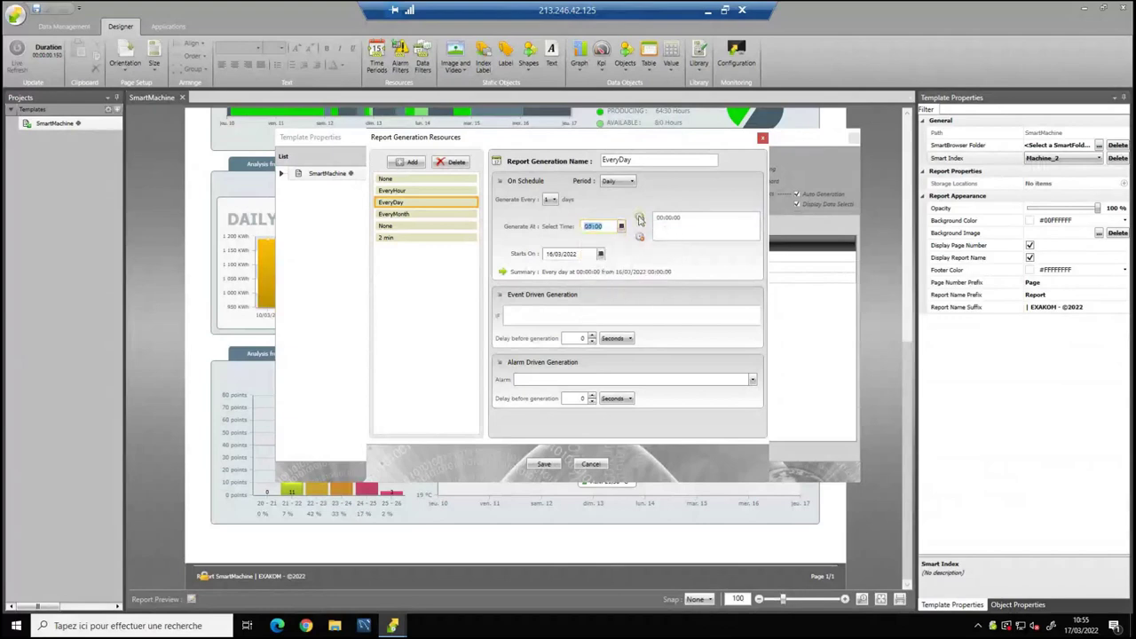
click(640, 219)
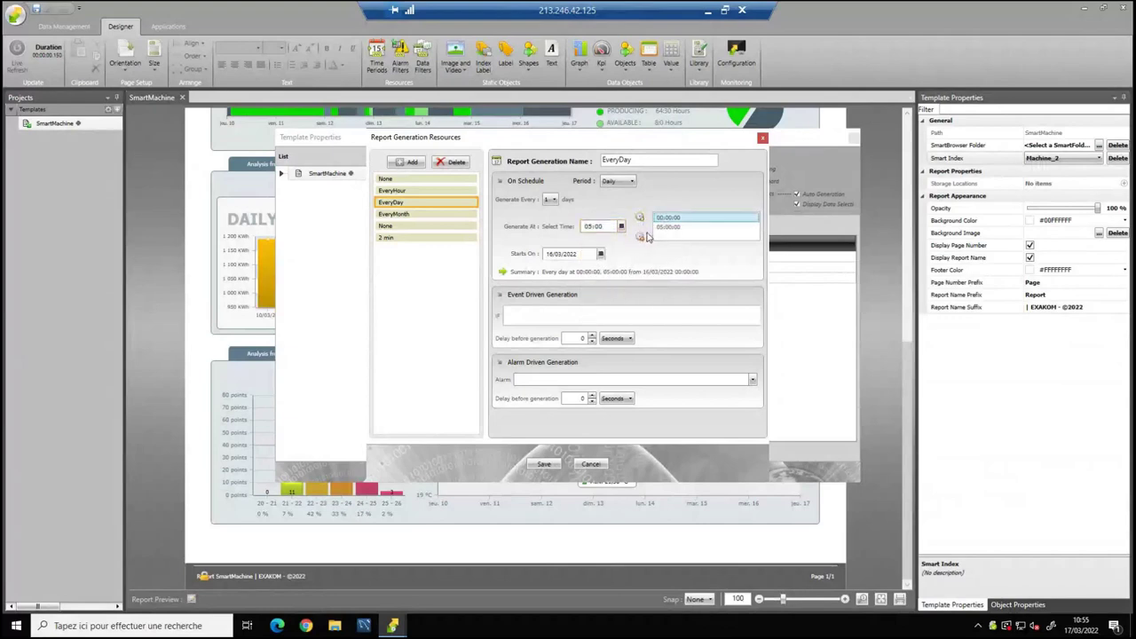
click(640, 237)
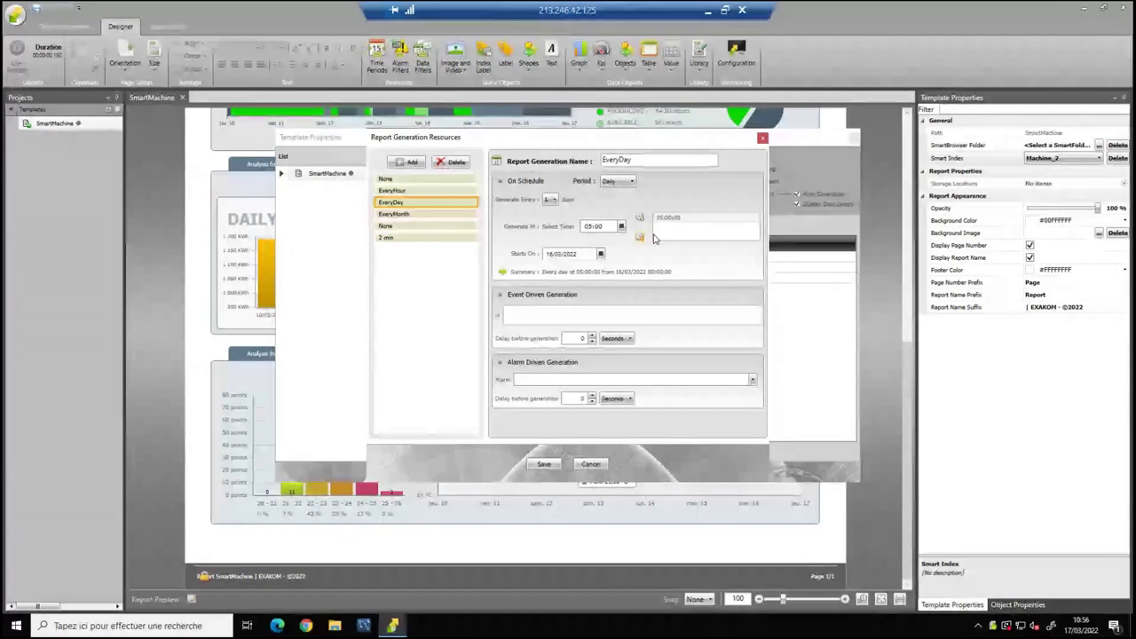
Set Execution to EveryDay and tick the first recipient as a To address in Emailing configuration.
click(763, 139)
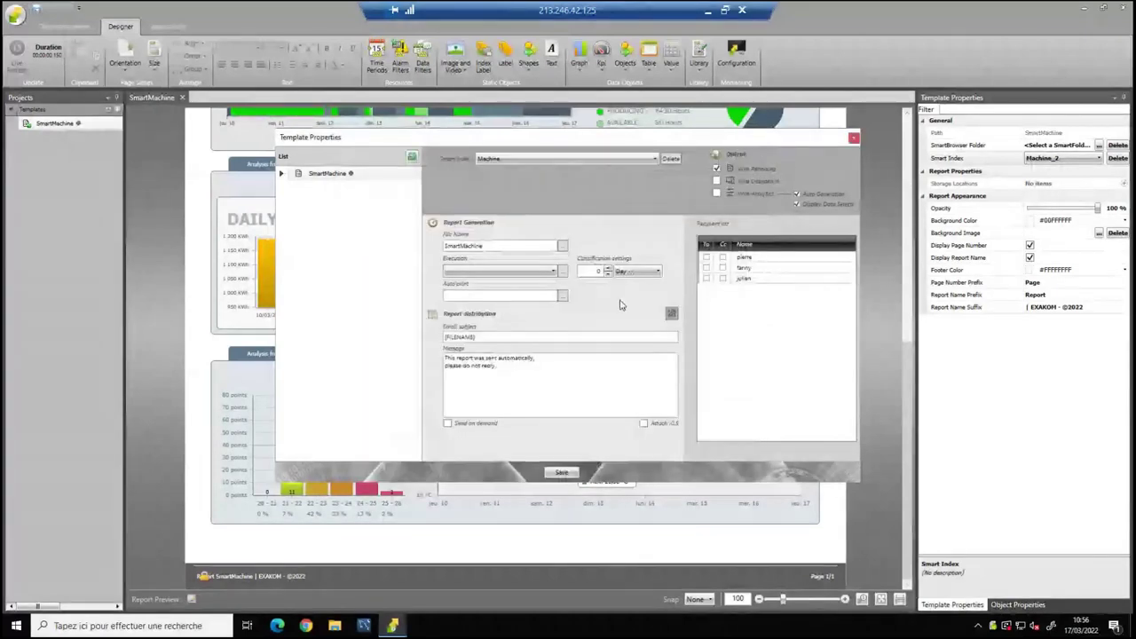
click(515, 270)
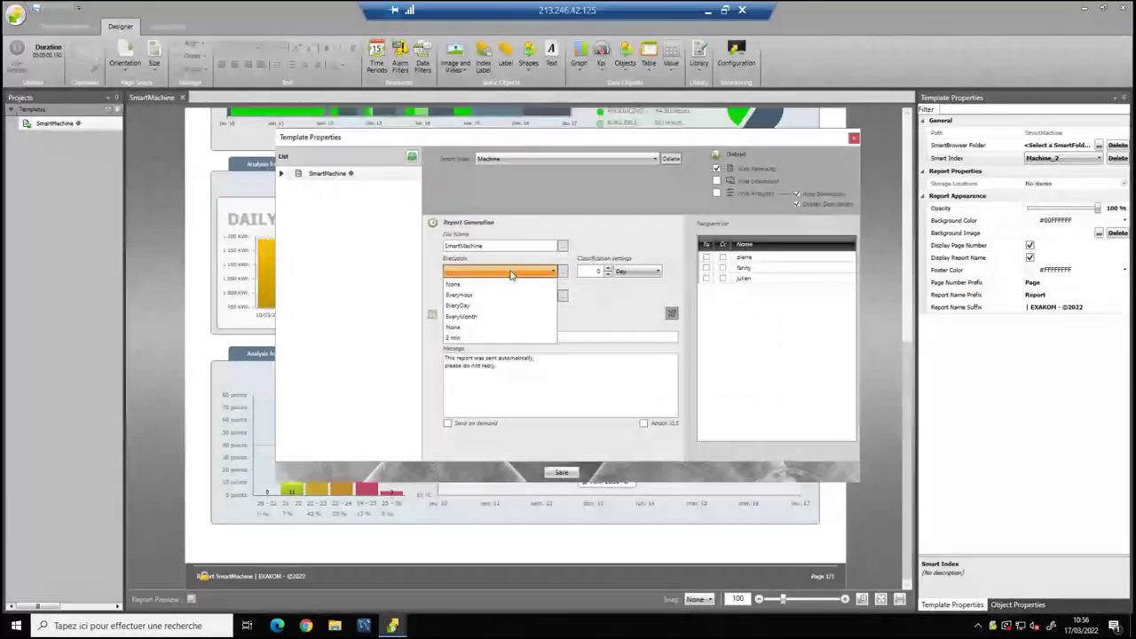
click(506, 305)
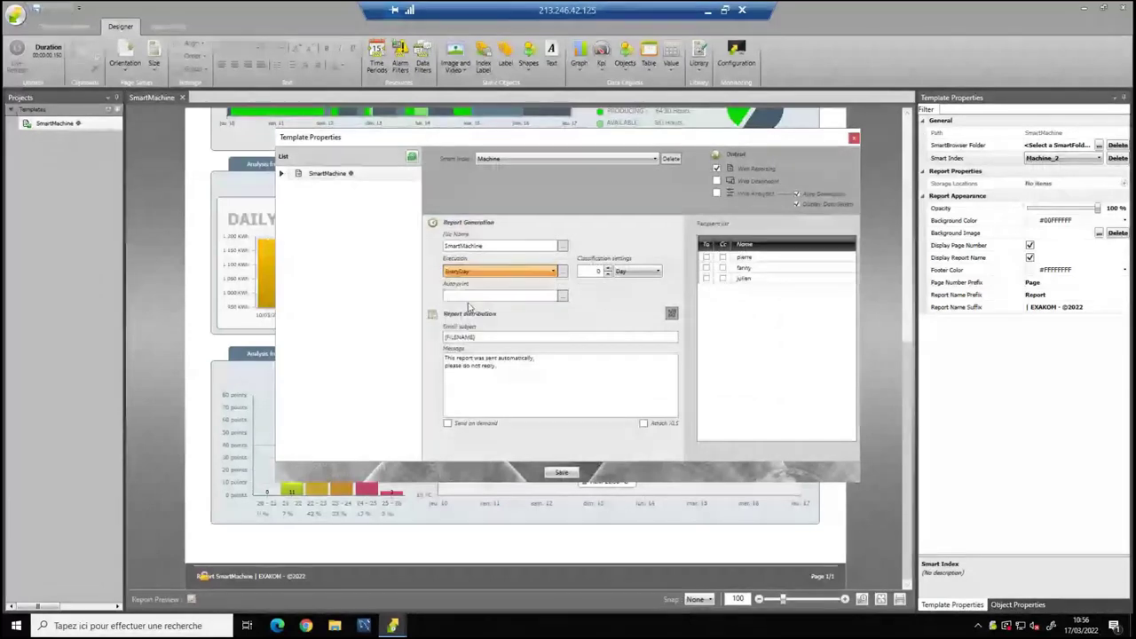
click(712, 279)
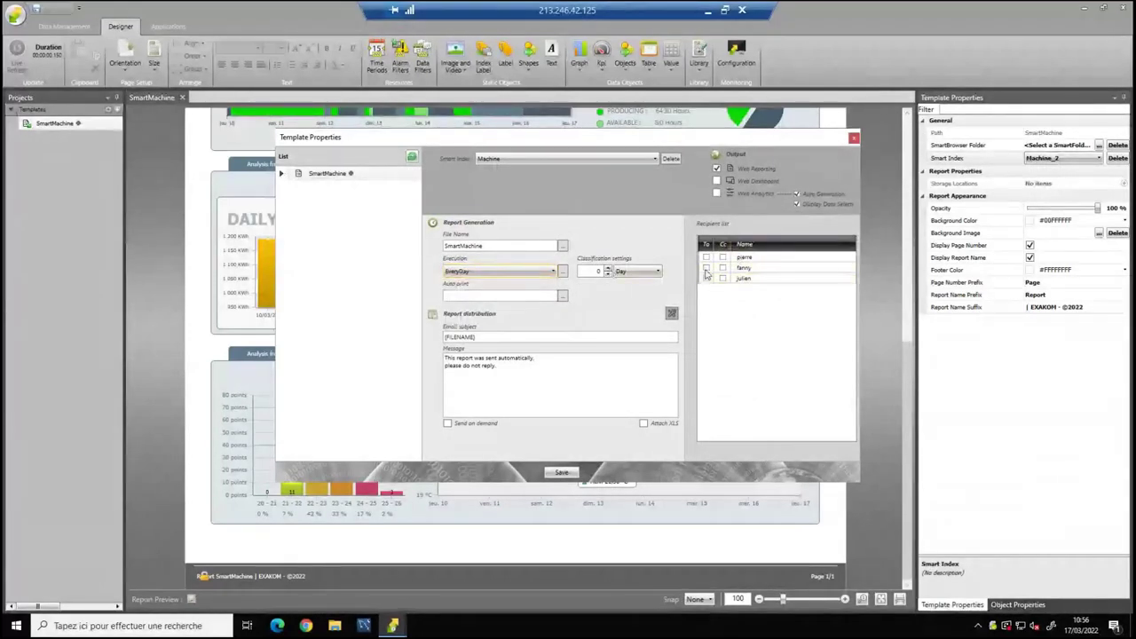
click(708, 259)
click(706, 257)
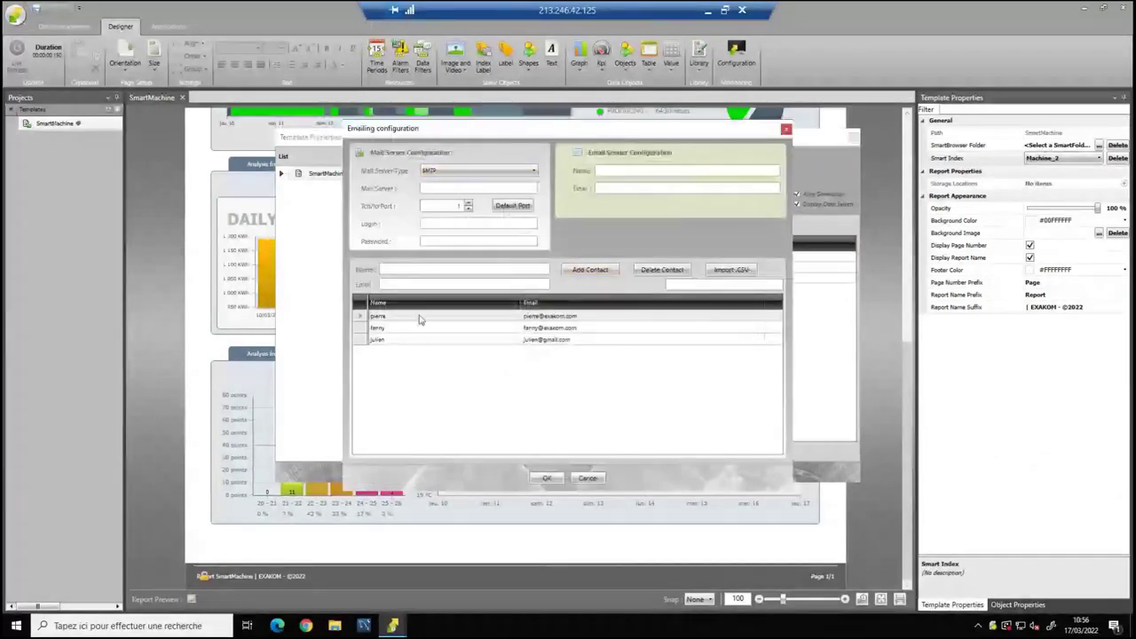
click(509, 340)
key(Return)
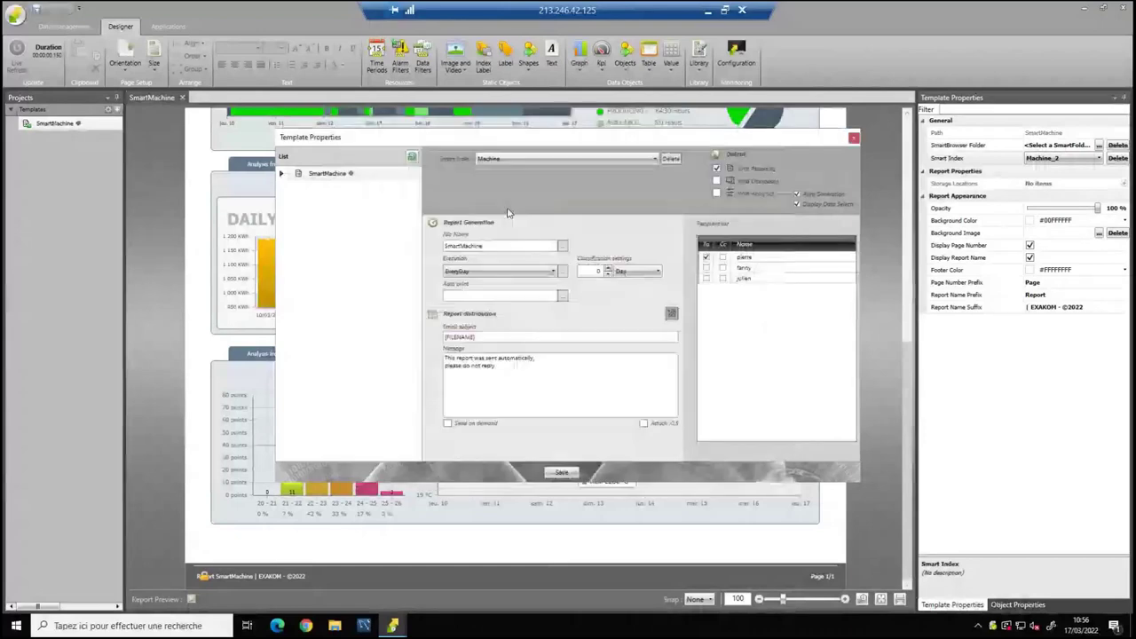
Take Machine_1 and Machine_2 off defaults, giving them the second and third recipients, and save.
double_click(327, 173)
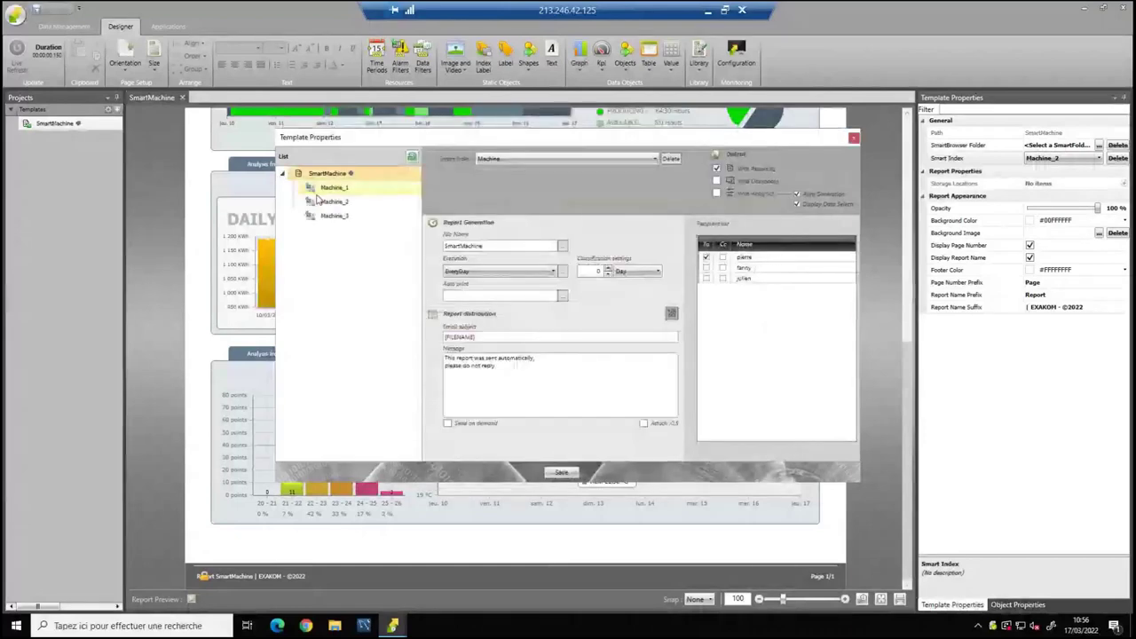
click(328, 188)
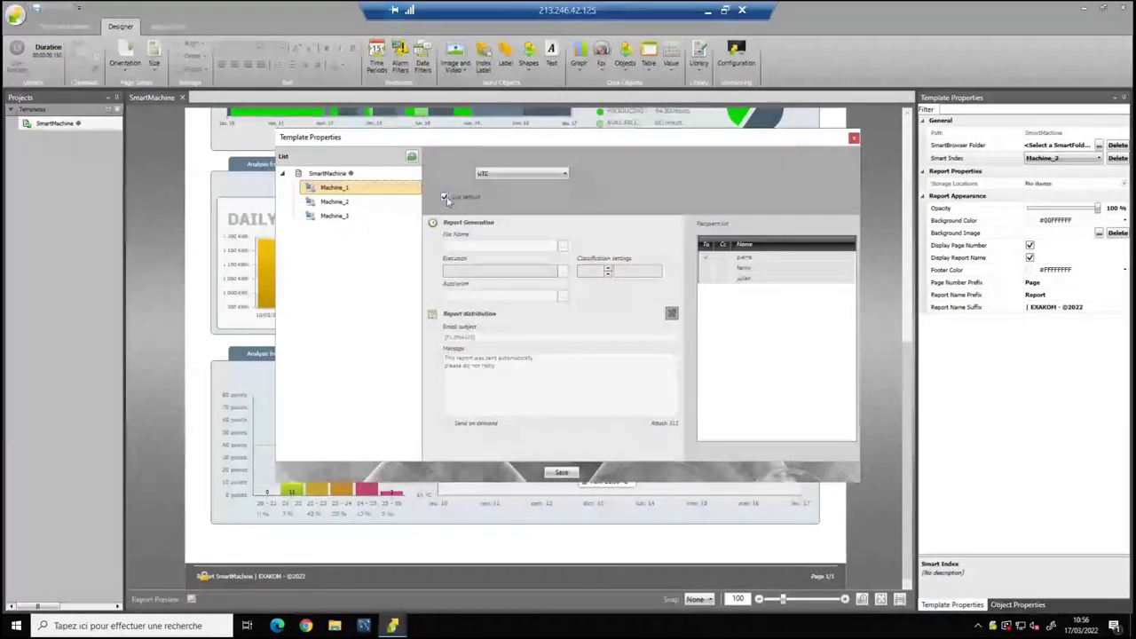
click(445, 197)
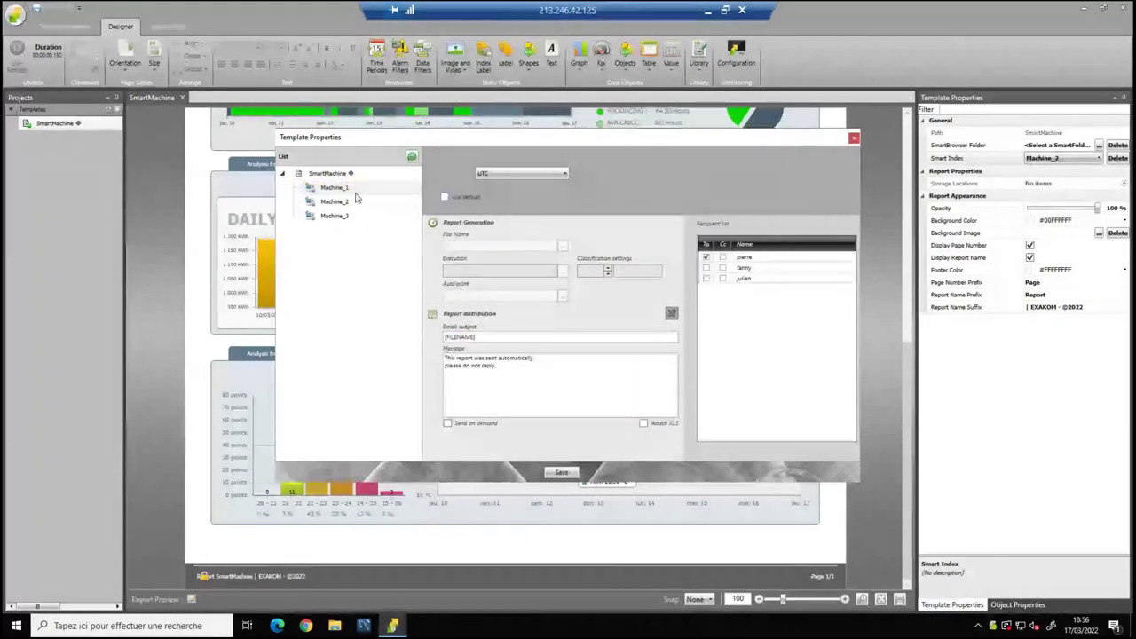
click(706, 268)
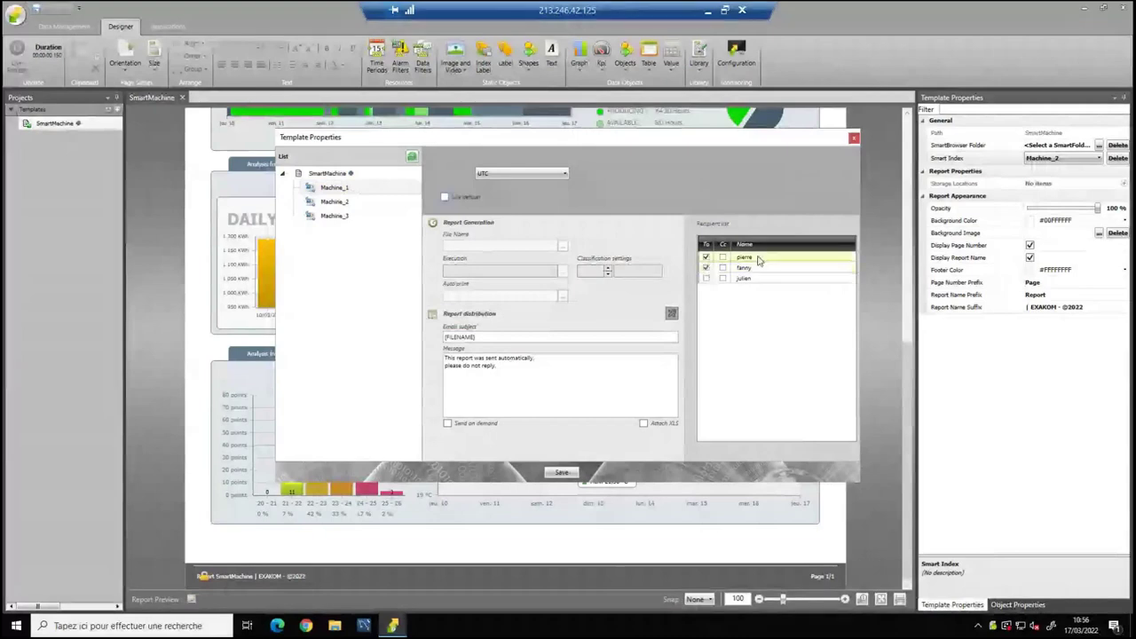
click(355, 203)
click(445, 197)
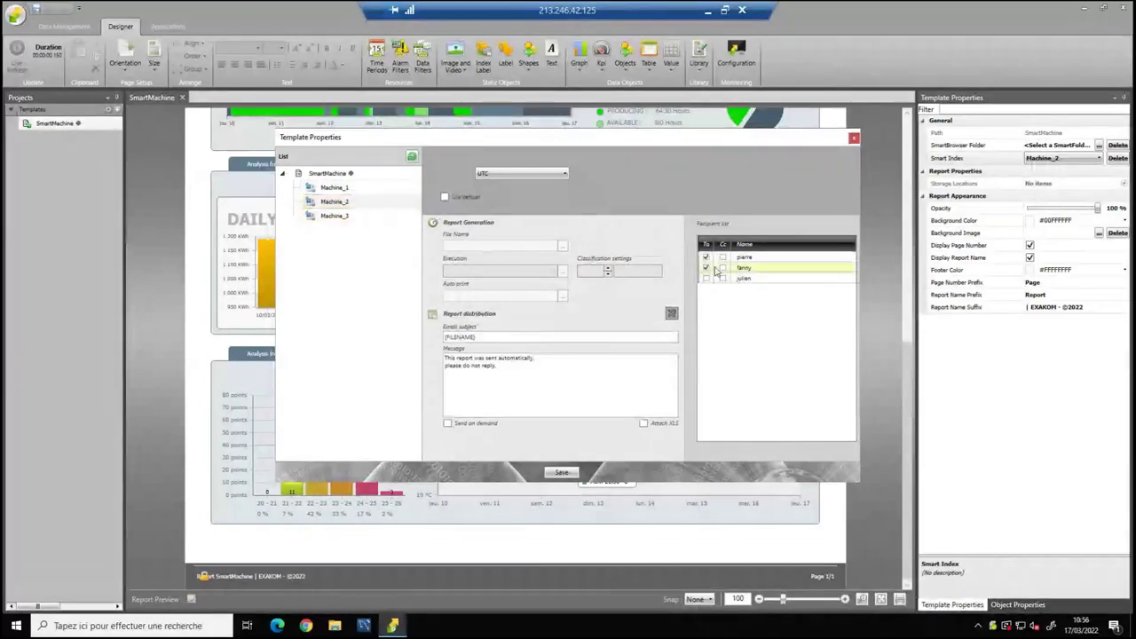
click(707, 269)
click(707, 279)
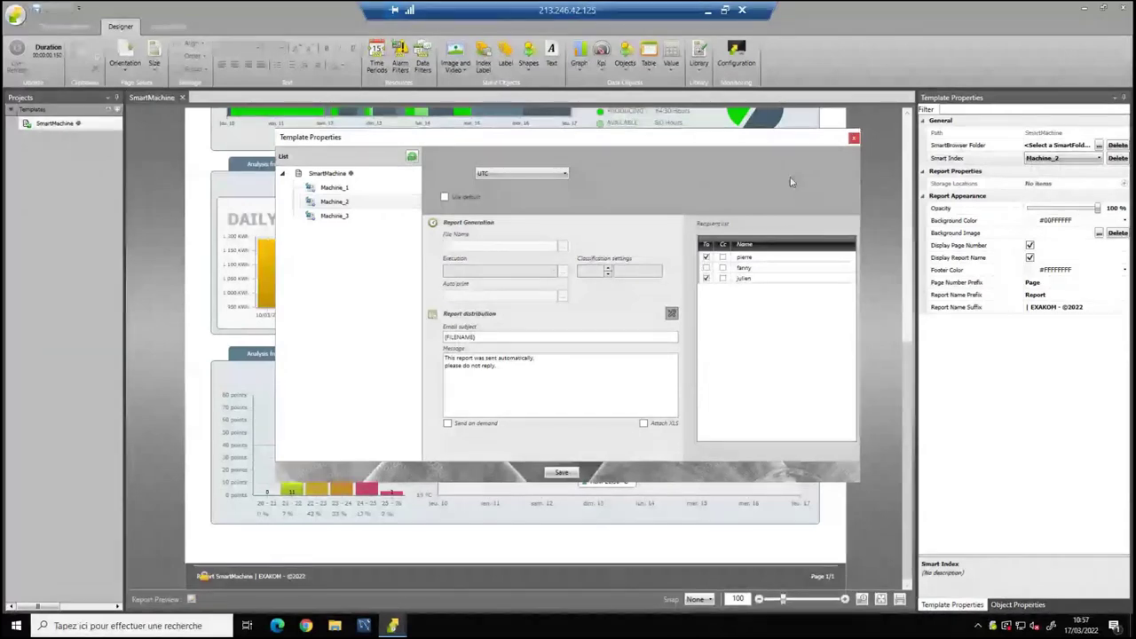
click(560, 473)
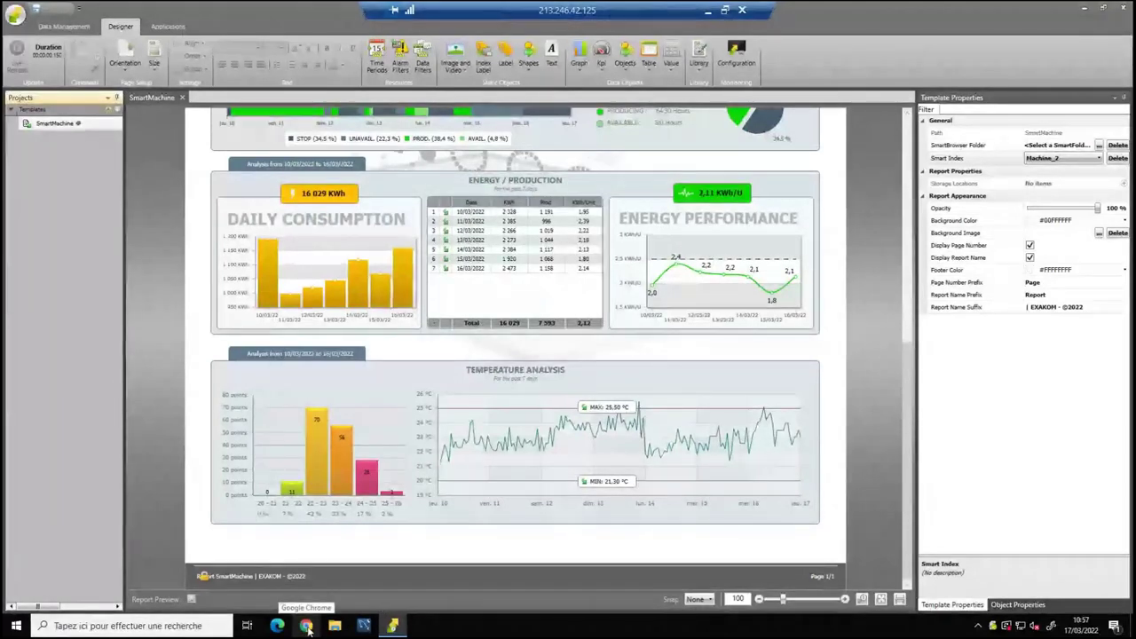
Open the Pluto bookmark in Chrome, sign in with the saved username, then log out.
click(307, 626)
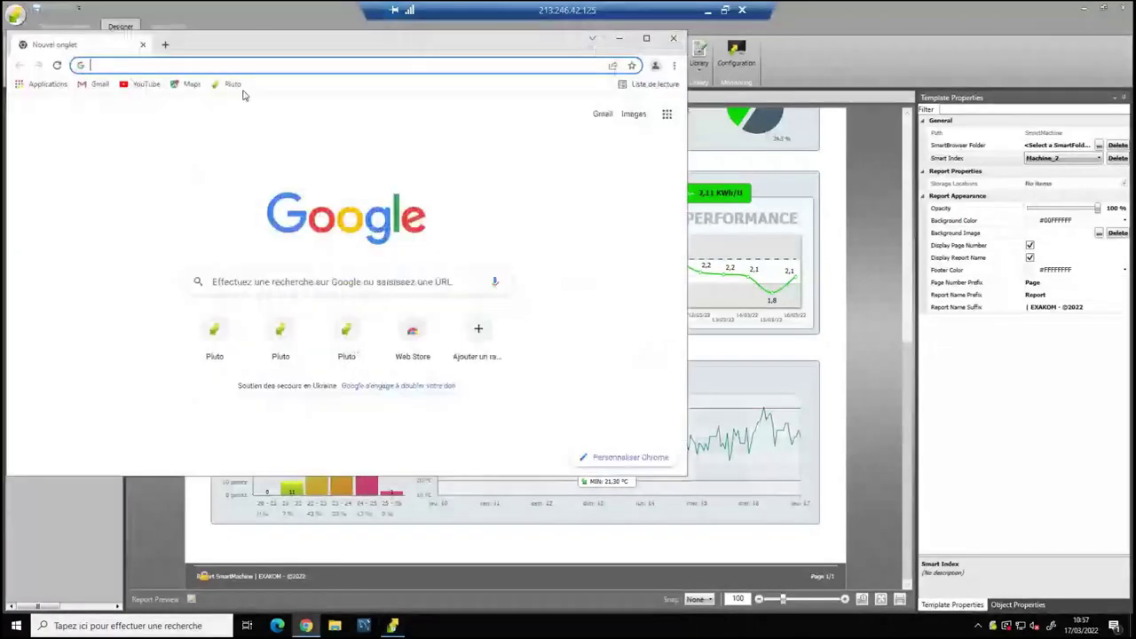
click(235, 86)
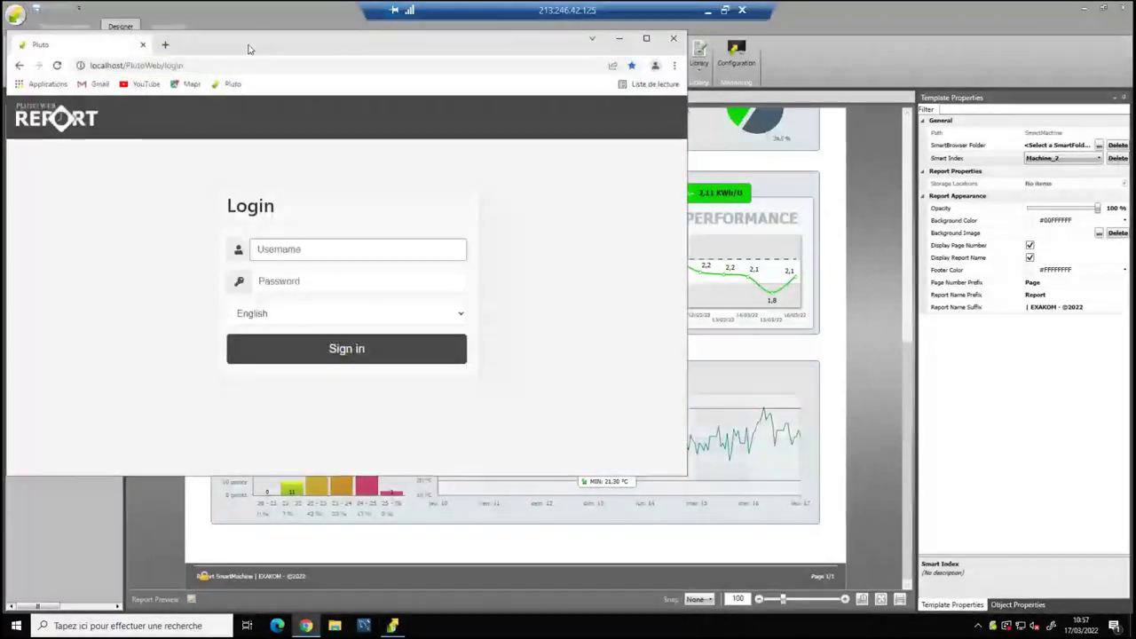
drag(250, 47, 373, 64)
double_click(372, 64)
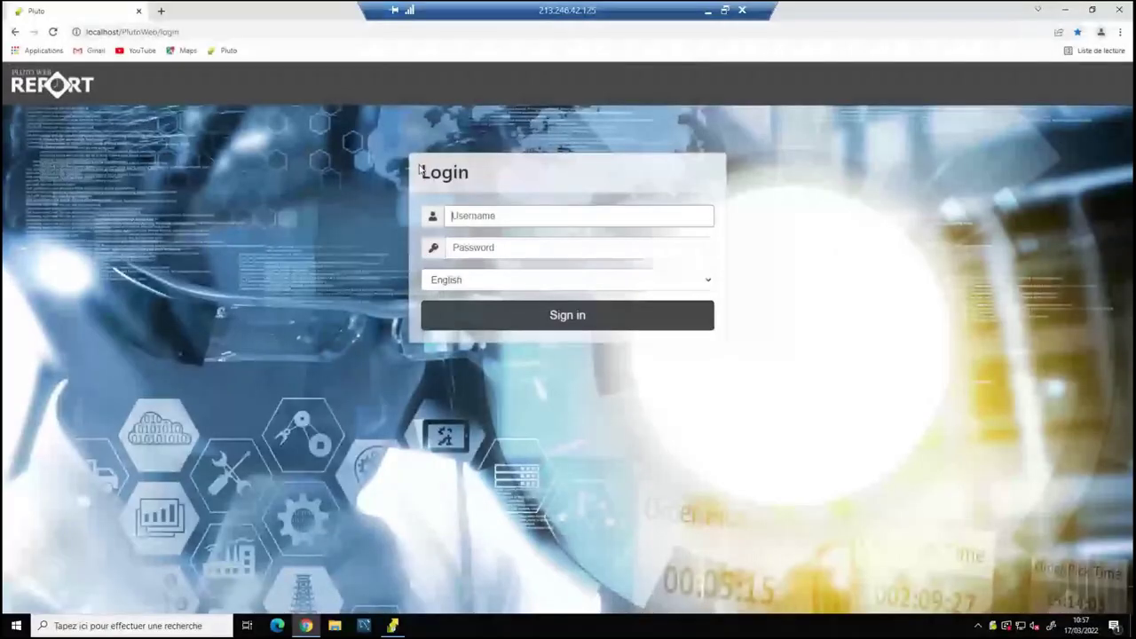
double_click(275, 10)
click(370, 301)
click(370, 331)
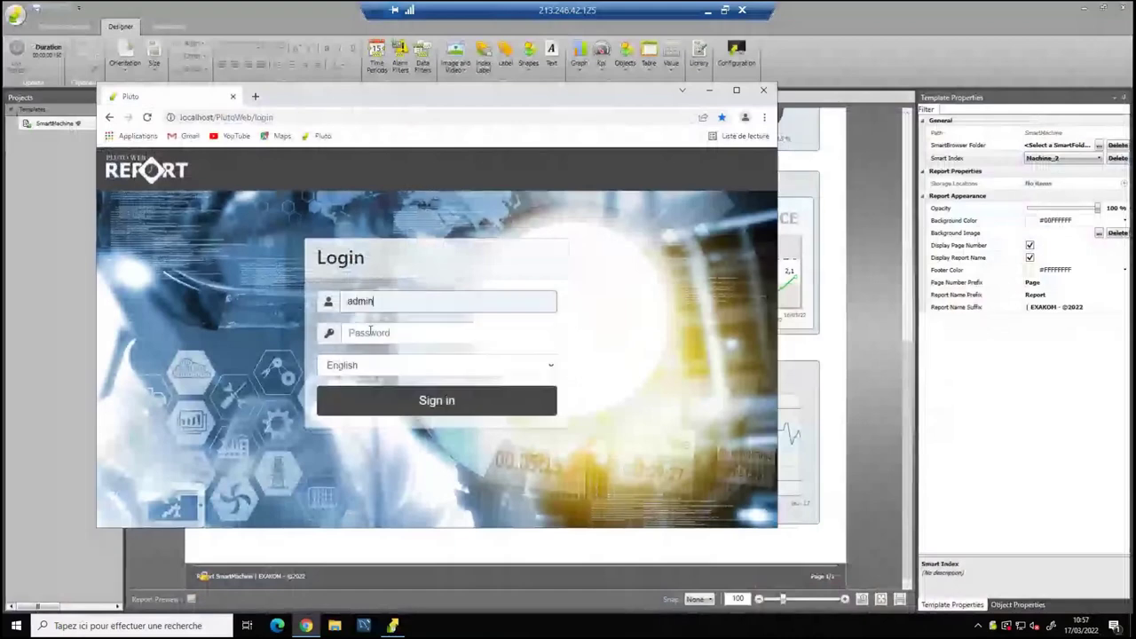
click(370, 332)
key(Return)
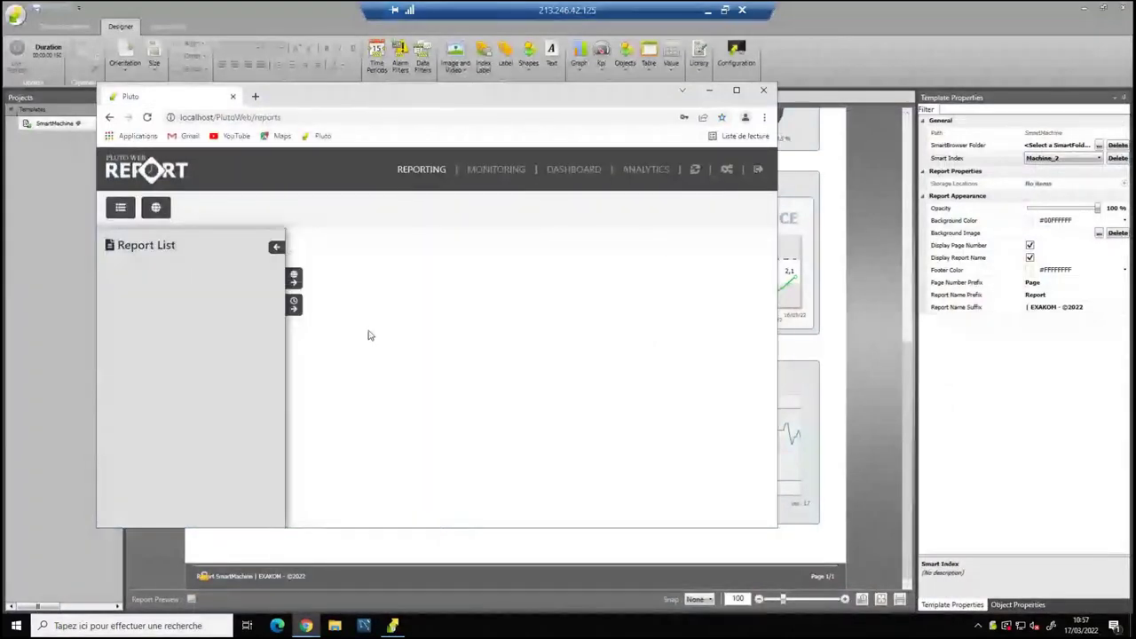
drag(293, 96, 388, 60)
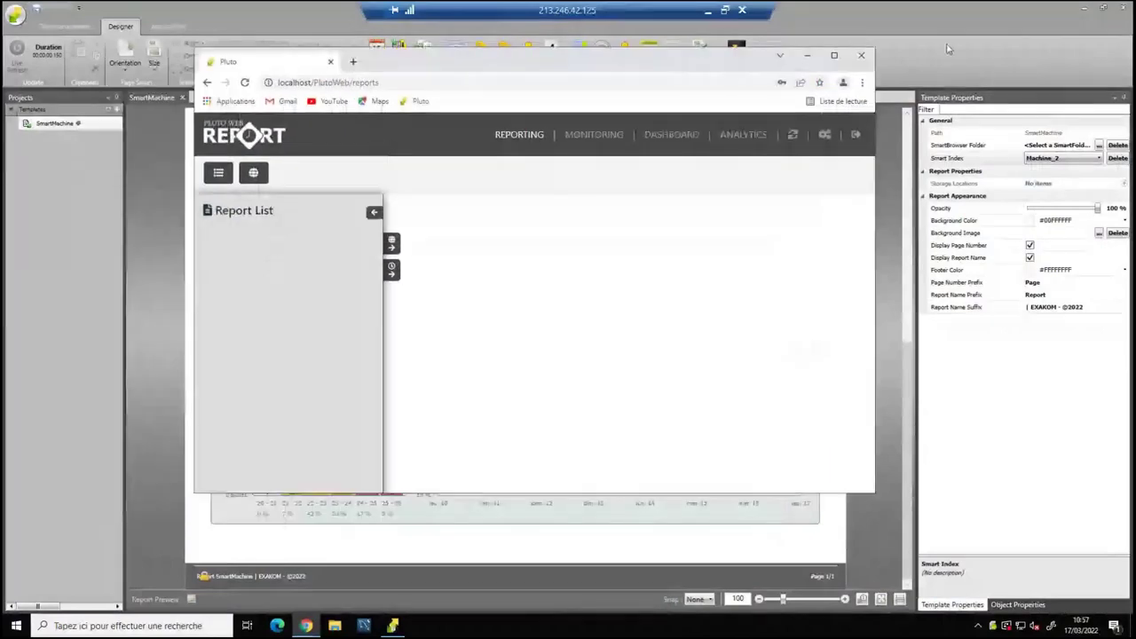
click(853, 133)
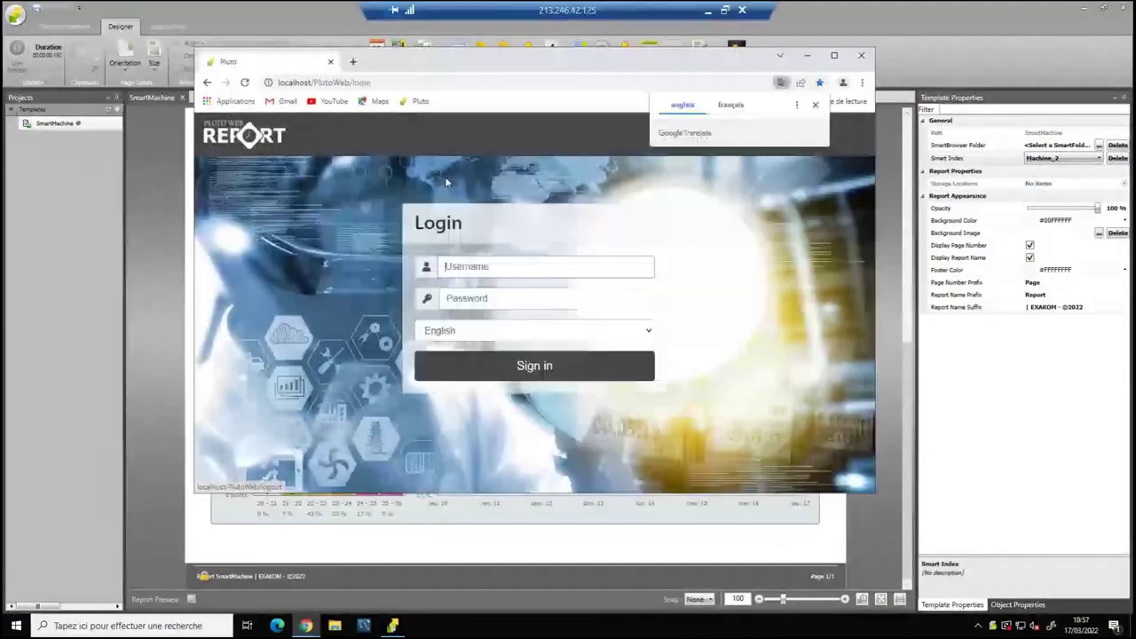
Return to the PLUTO web login page and sign in again with the saved account credentials.
click(58, 46)
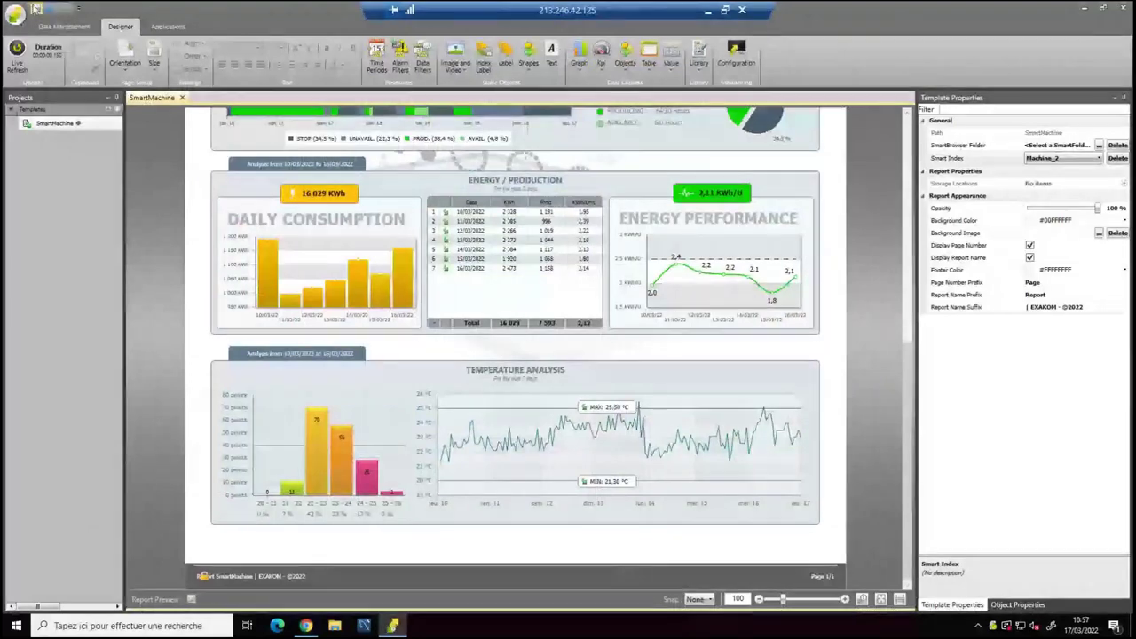
key(alt+Tab)
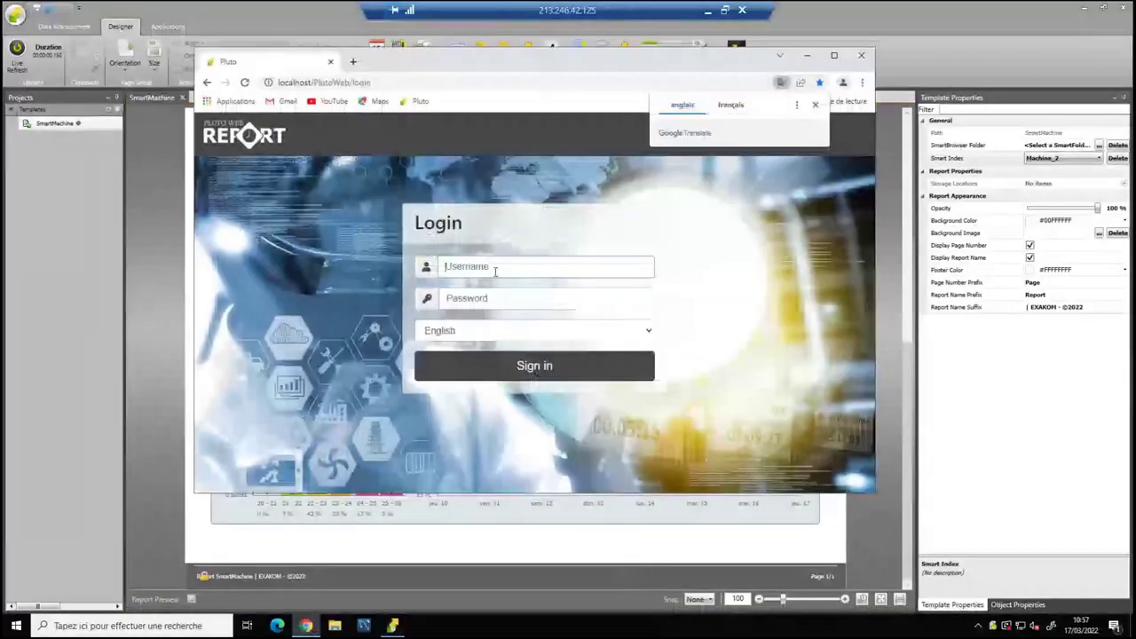
click(493, 269)
click(459, 297)
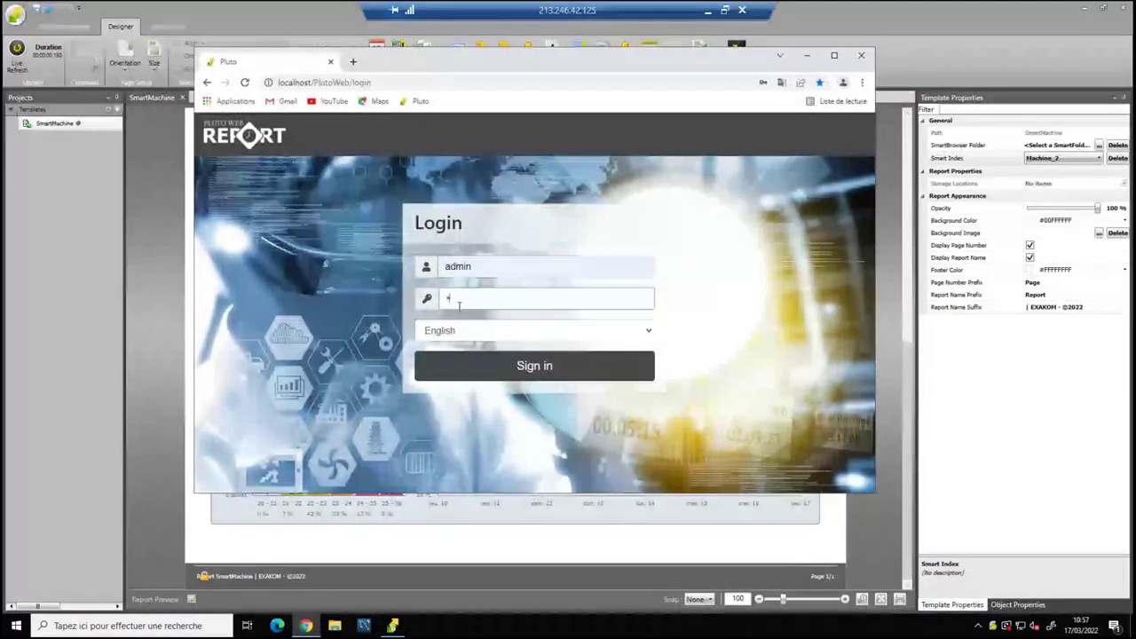
key(Return)
click(240, 232)
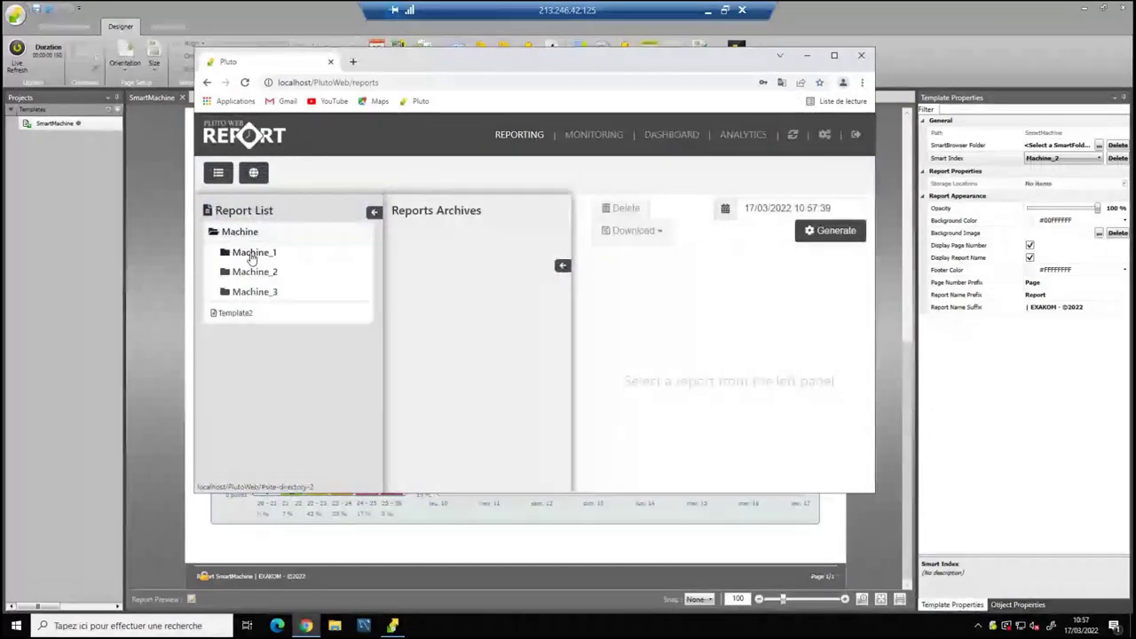
Generate Machine_1's SmartMachine report for 17/03/2022 00:00:00.
key(super+Up)
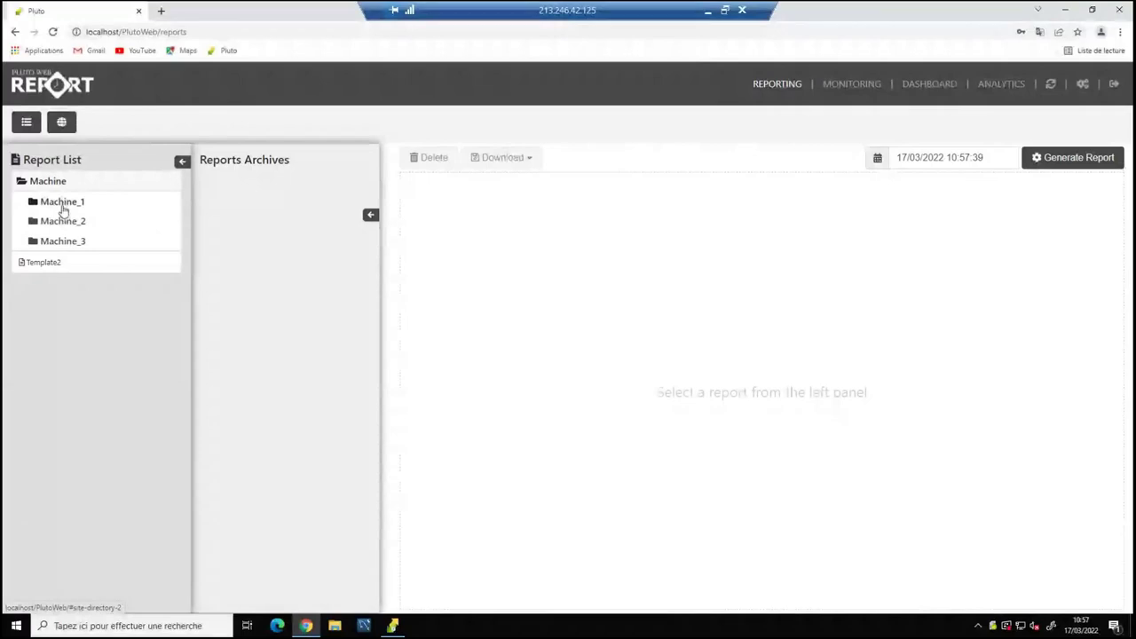
click(62, 202)
click(78, 226)
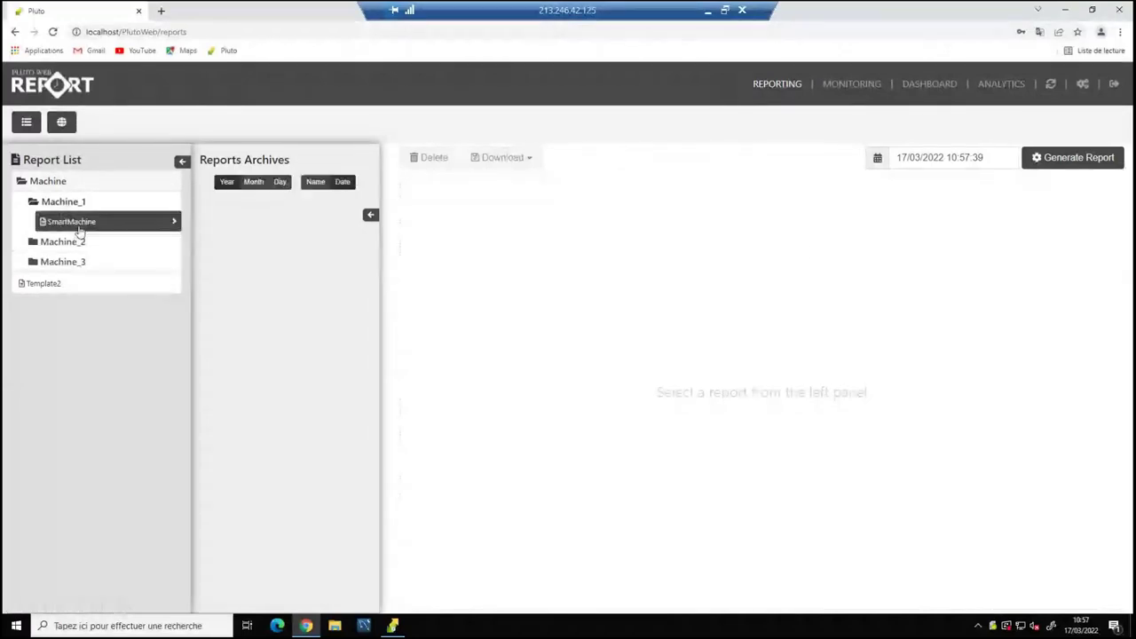
click(876, 169)
click(870, 238)
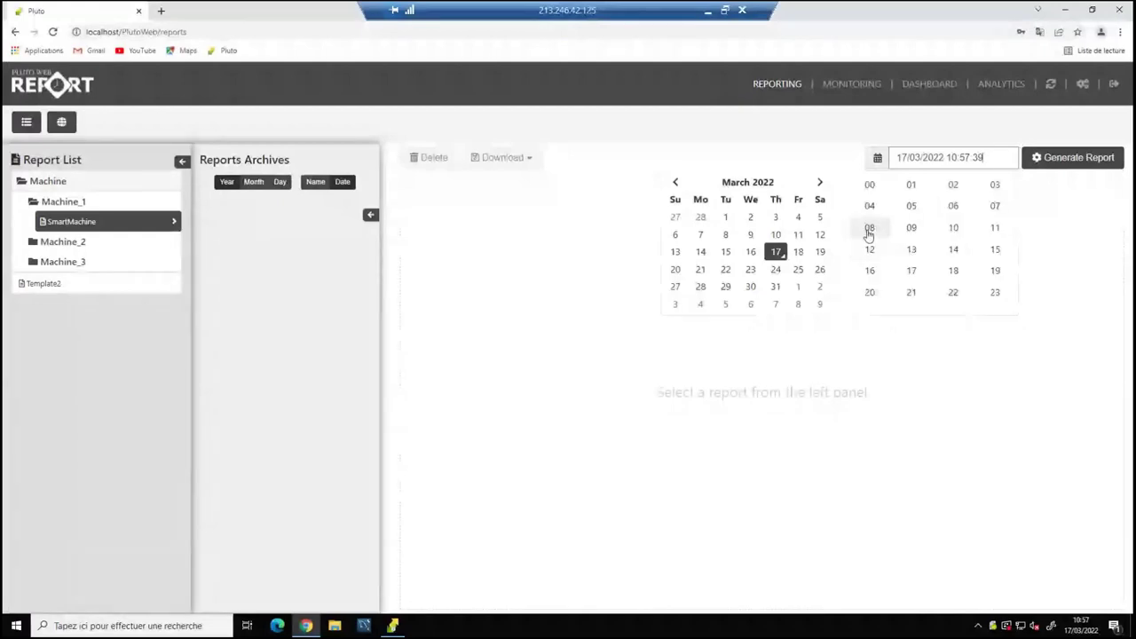
click(870, 187)
click(933, 240)
click(870, 188)
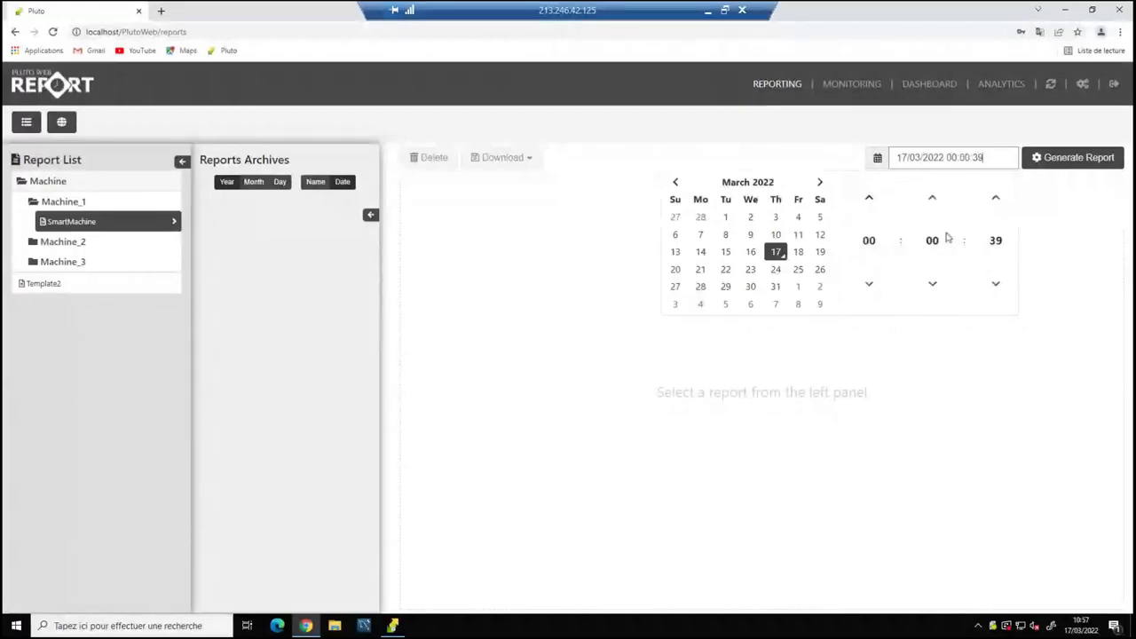
click(994, 240)
click(868, 199)
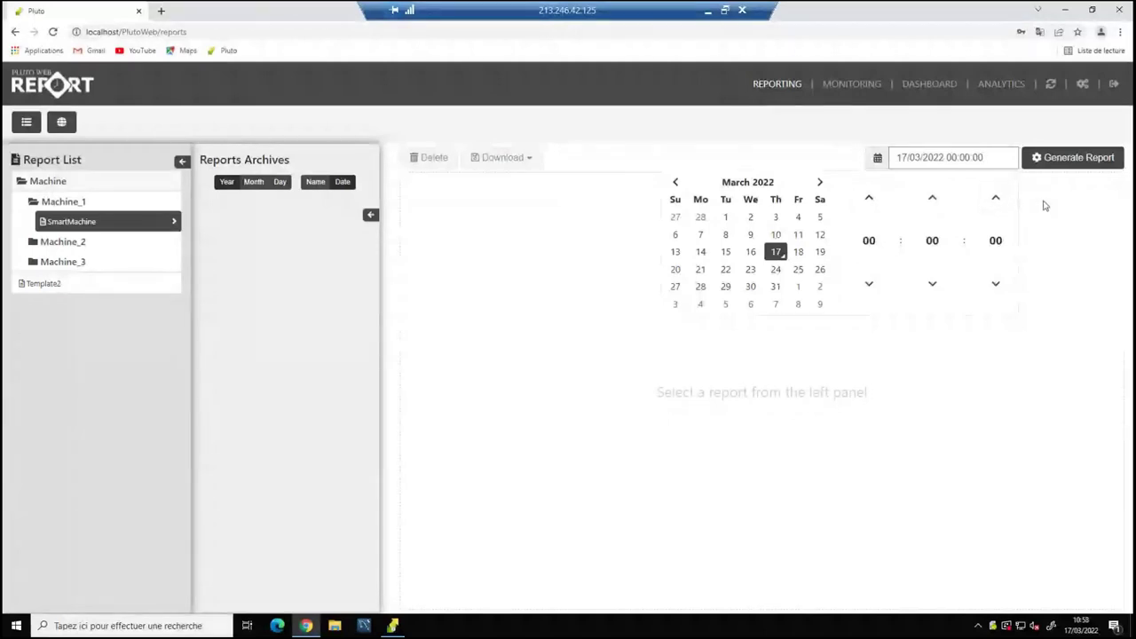
click(1052, 159)
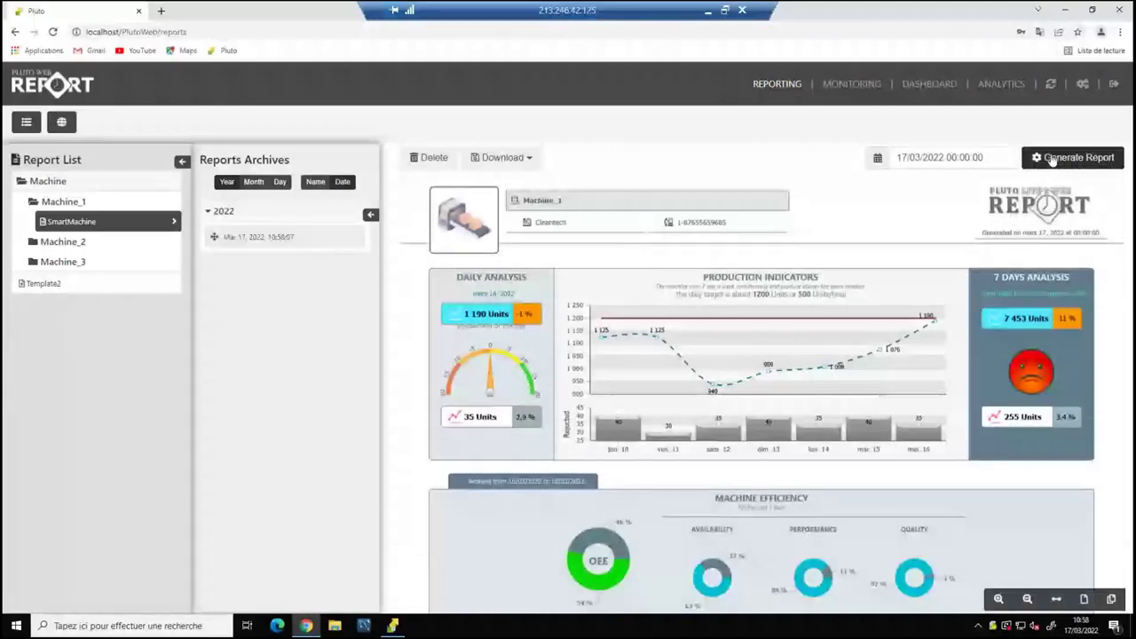
Change the report date to 15 March 2022 and generate the report.
click(877, 157)
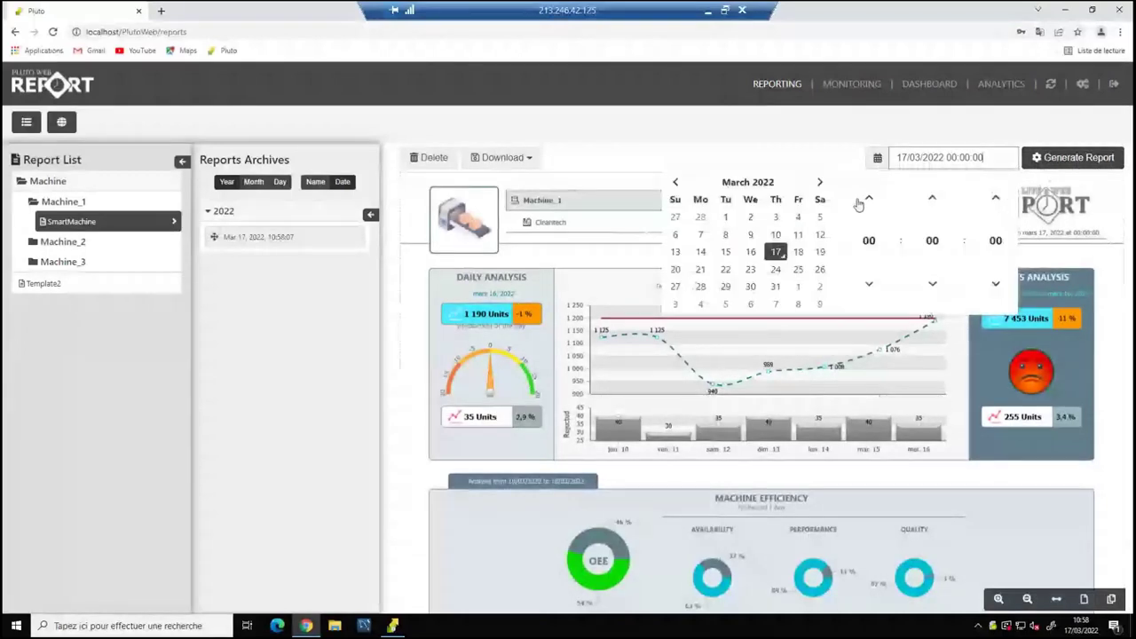
click(750, 252)
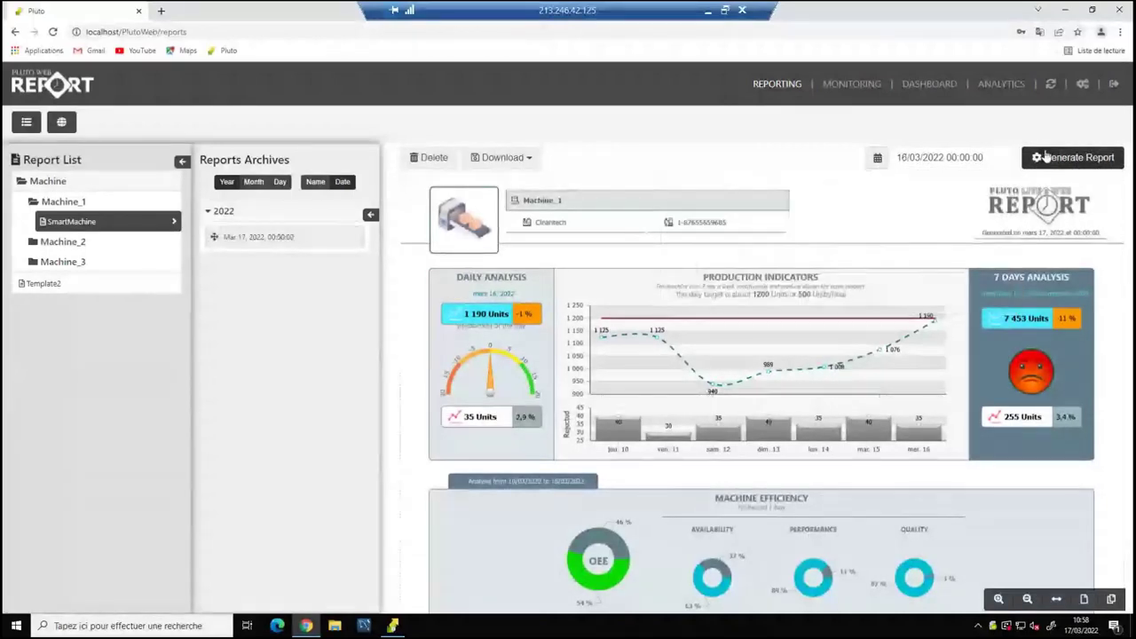
click(977, 157)
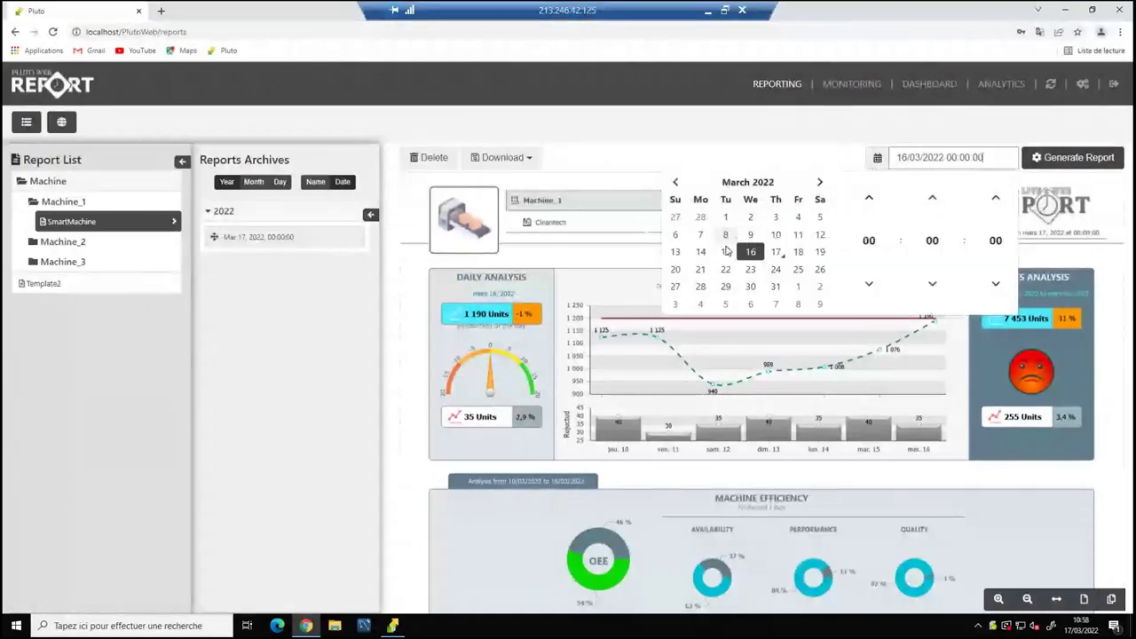
click(726, 252)
click(1069, 157)
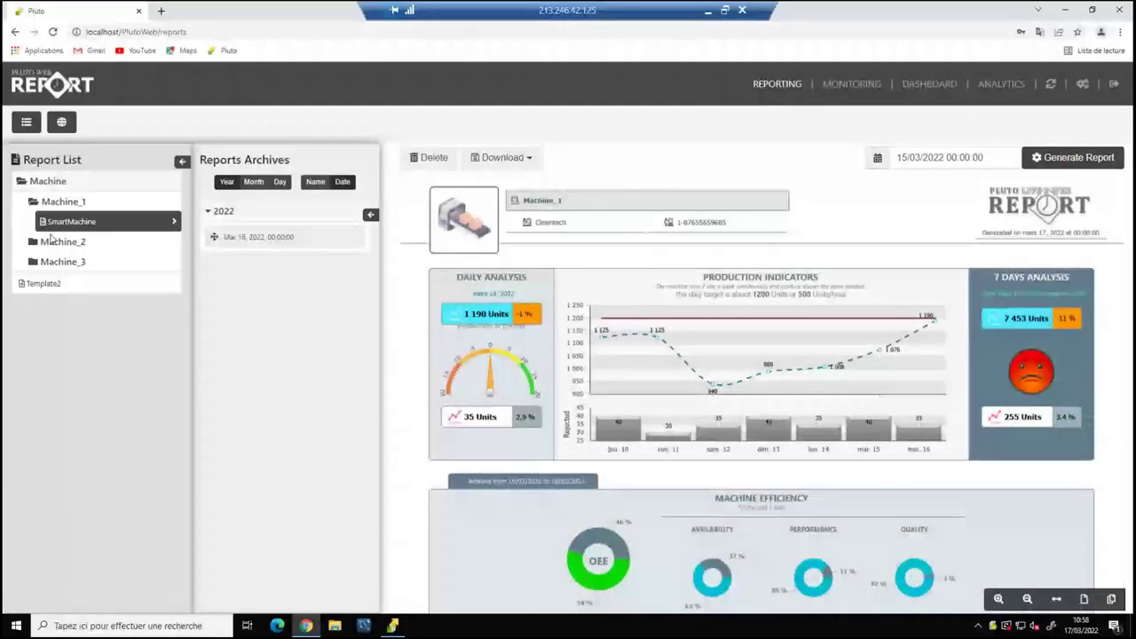
Generate Machine_2's SmartMachine report, then Machine_3's report for 17 March 2022.
click(52, 241)
click(111, 262)
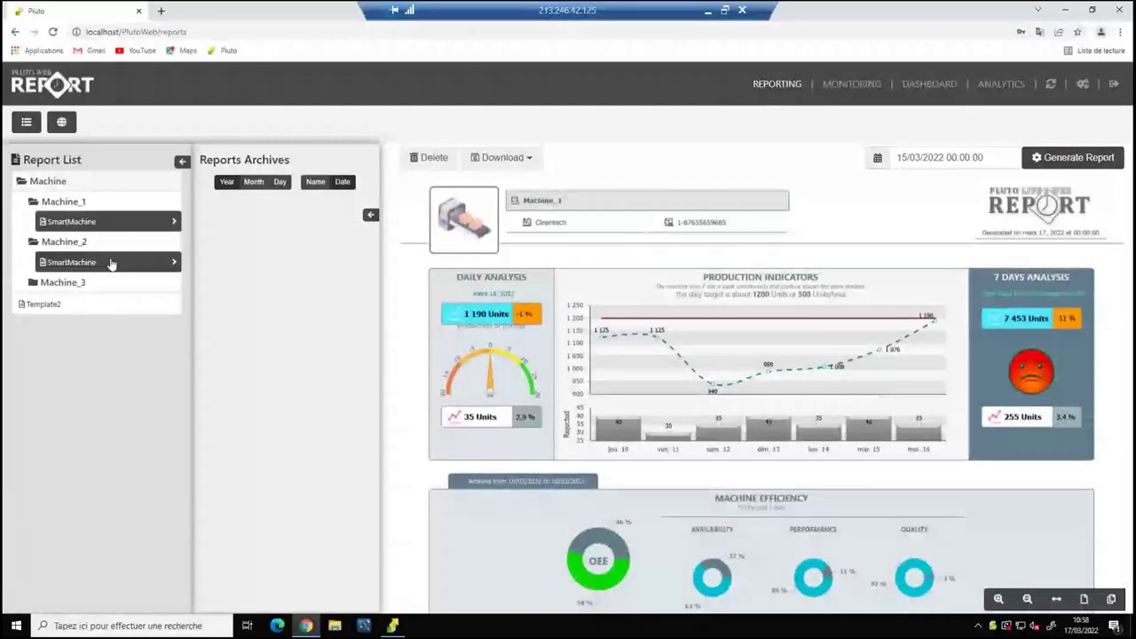
click(1061, 157)
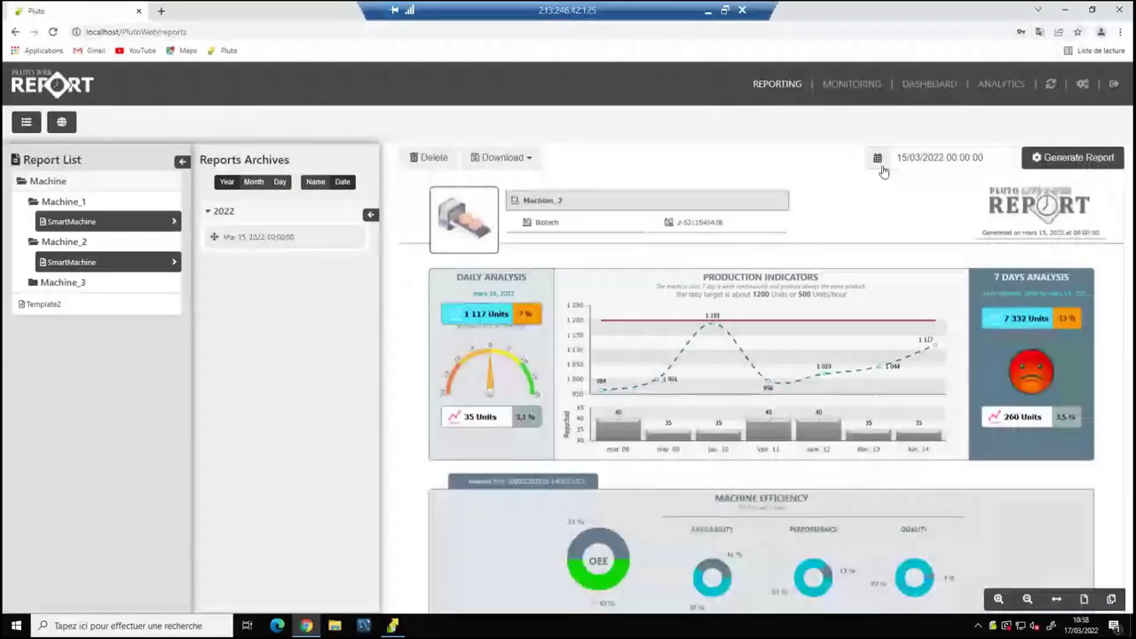
click(880, 160)
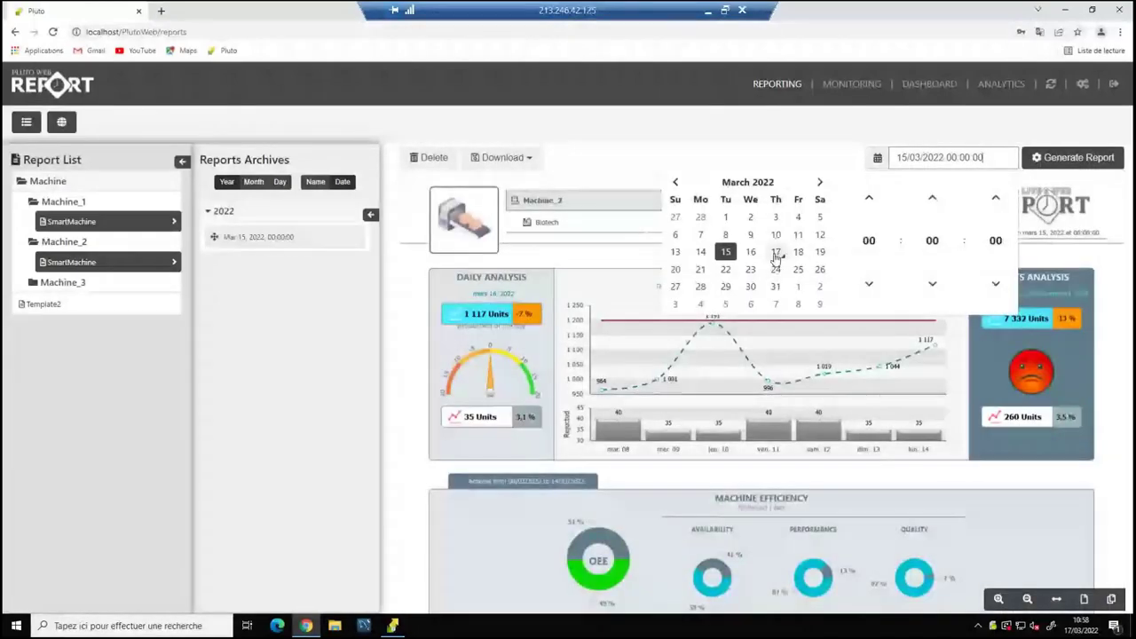
click(777, 254)
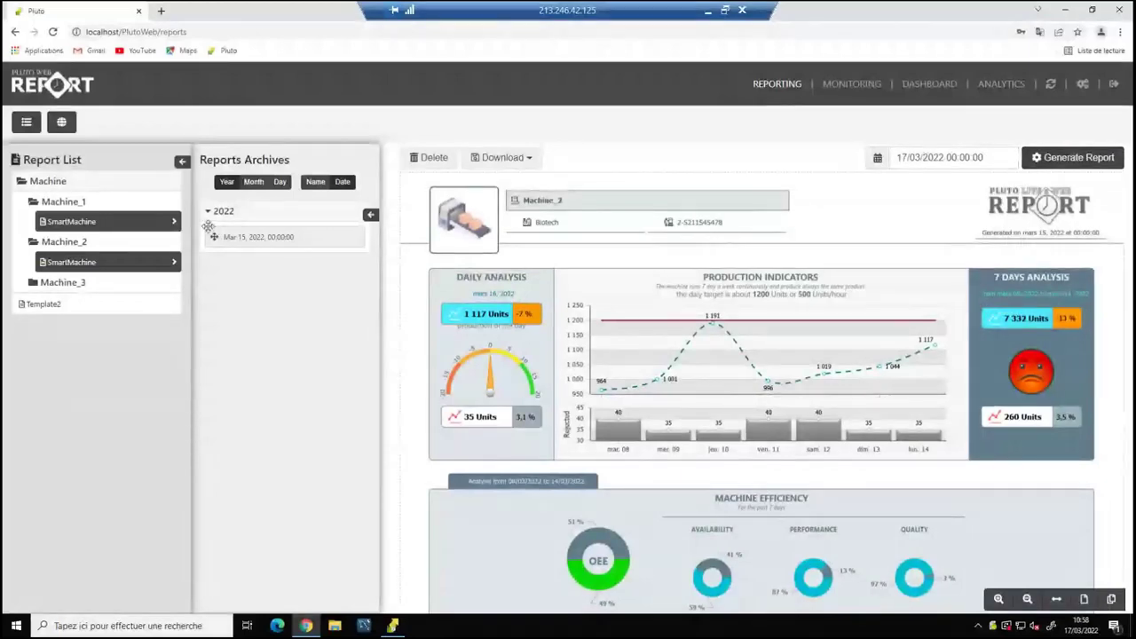
click(85, 282)
click(1062, 158)
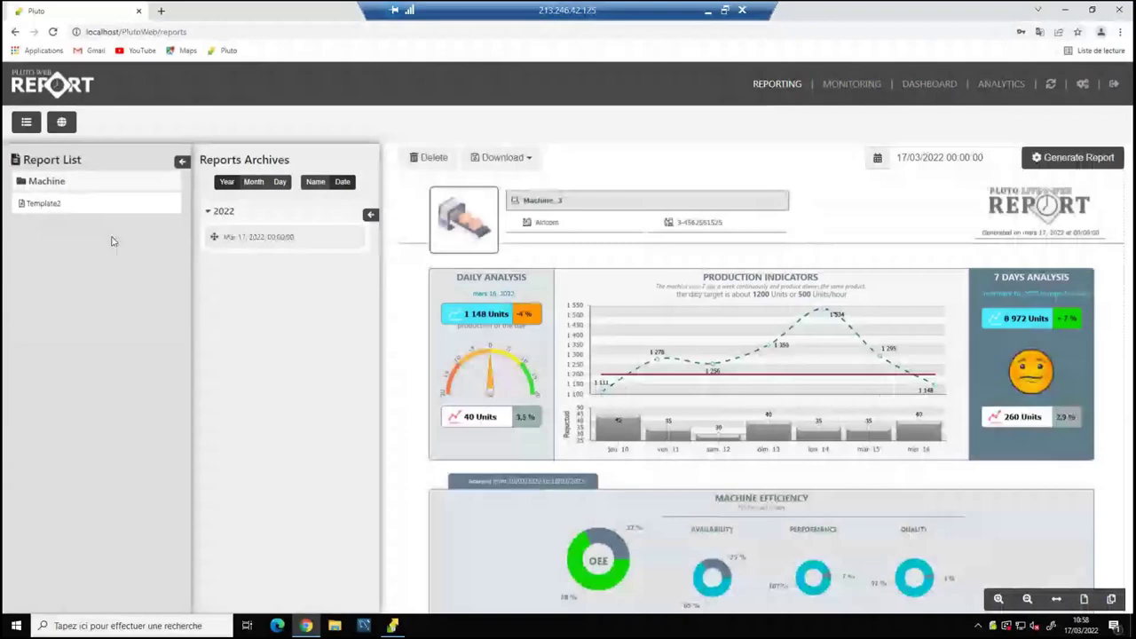
Browse Machine_1's 2022 archives, then open Machine_2's 17 March archived SmartMachine report.
click(62, 182)
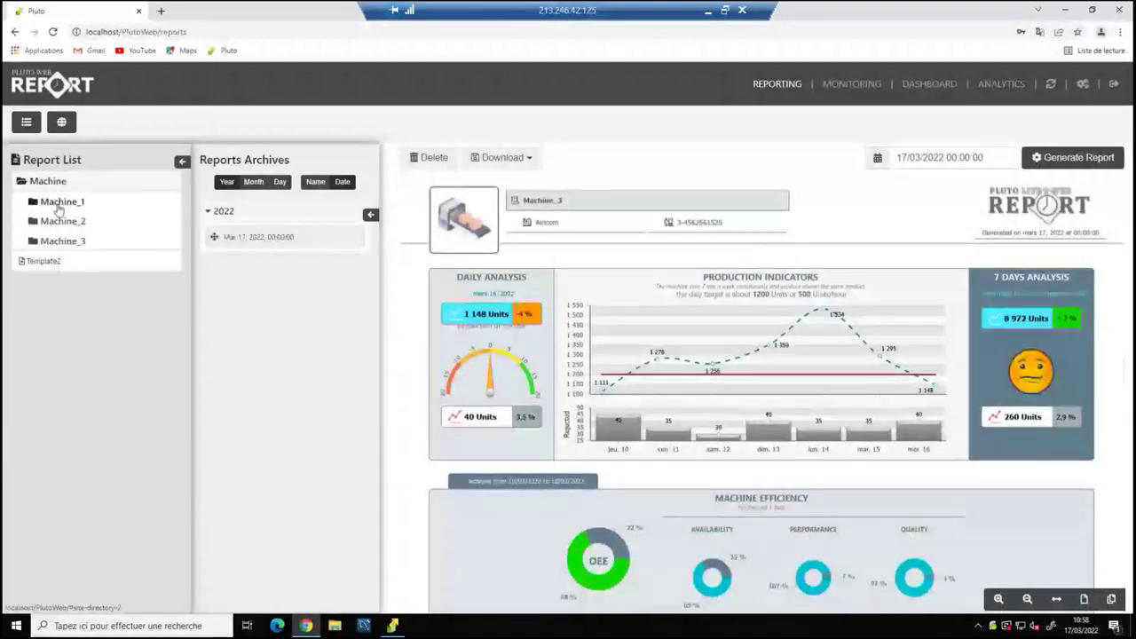
click(63, 203)
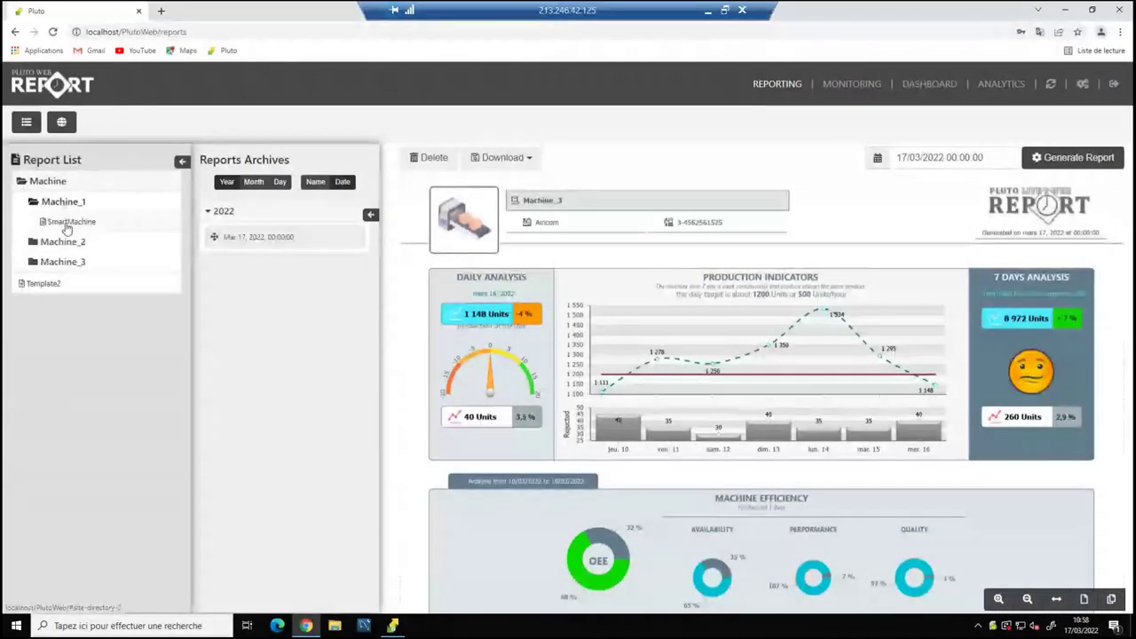
click(66, 223)
click(221, 212)
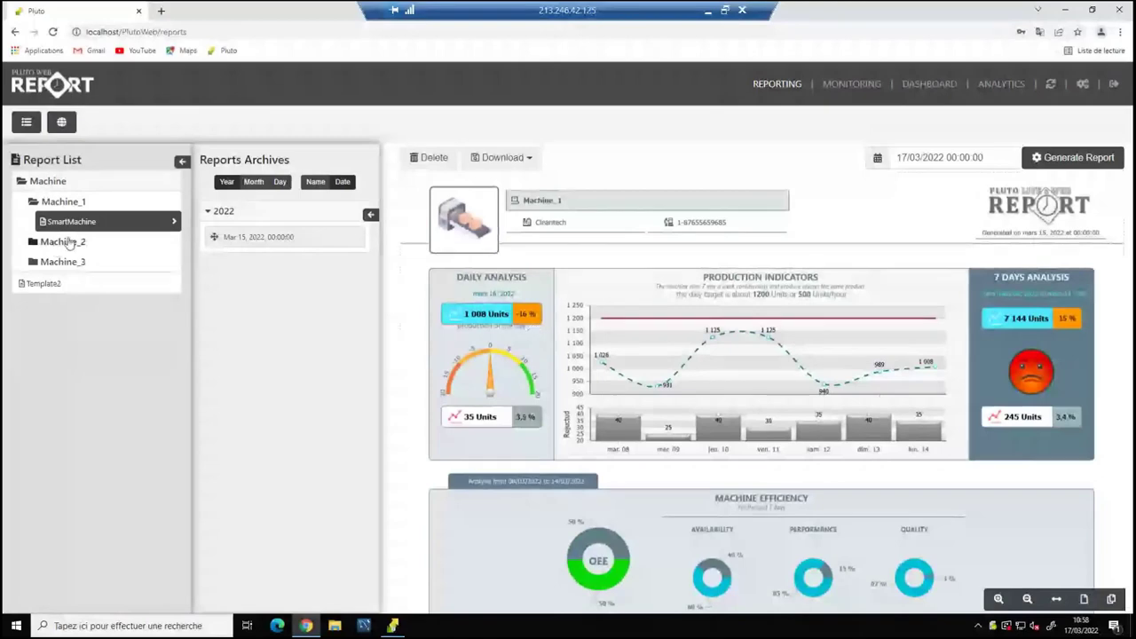
click(69, 242)
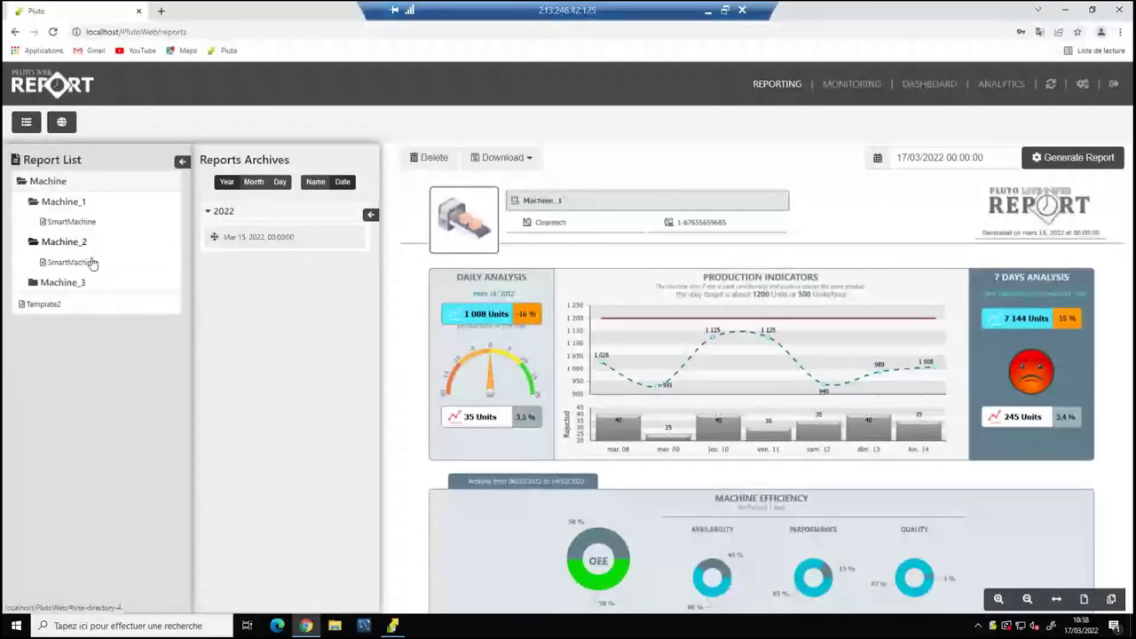
click(89, 261)
click(222, 211)
click(235, 237)
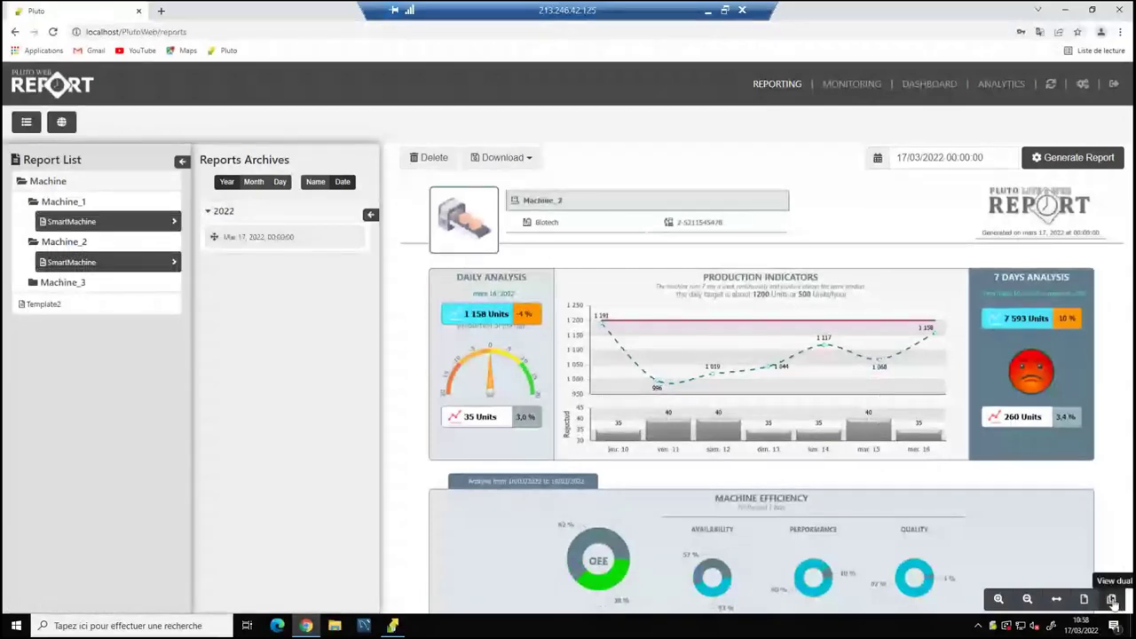
Switch to dual view, load Machine_1's Mar 15 archive into the second pane, and hide the side panels.
click(1112, 600)
click(180, 223)
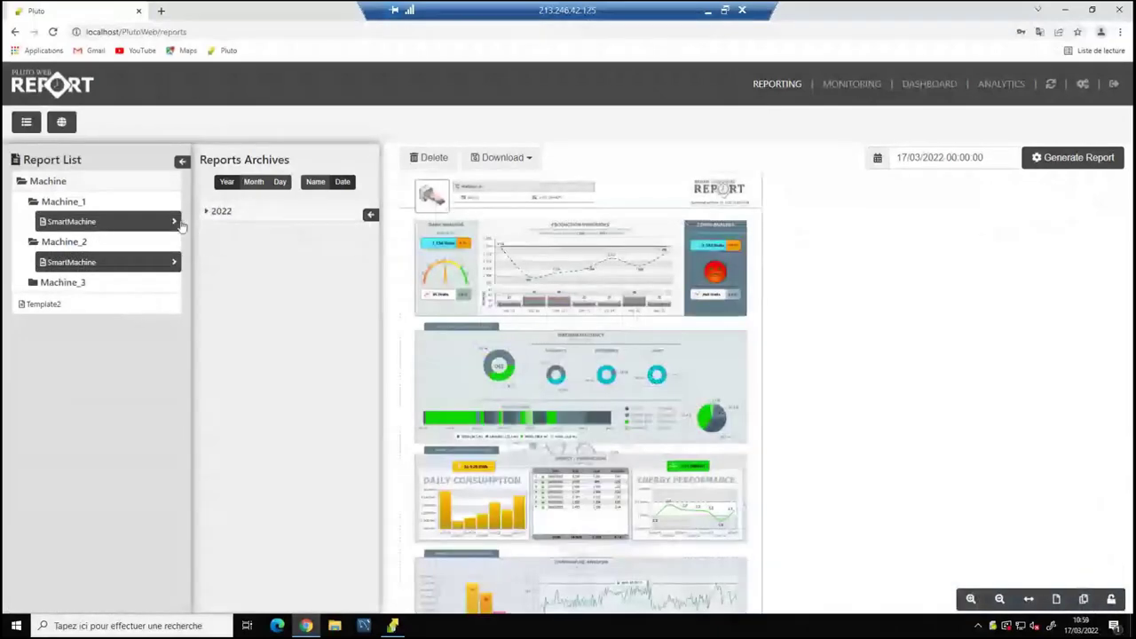
click(219, 212)
drag(376, 252, 588, 250)
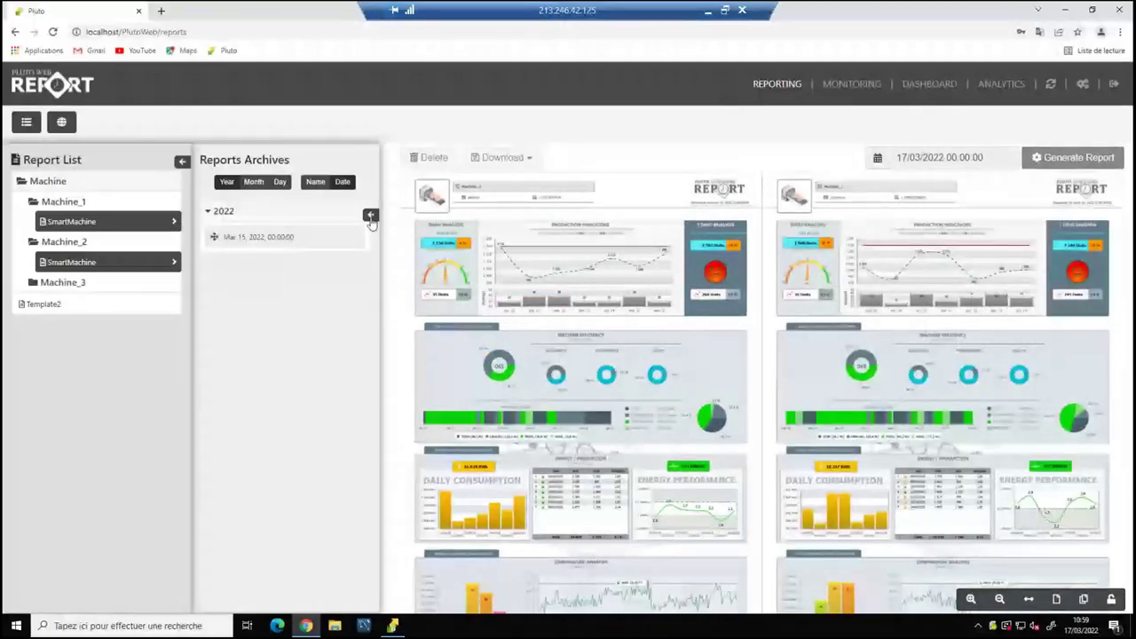
click(371, 217)
click(182, 162)
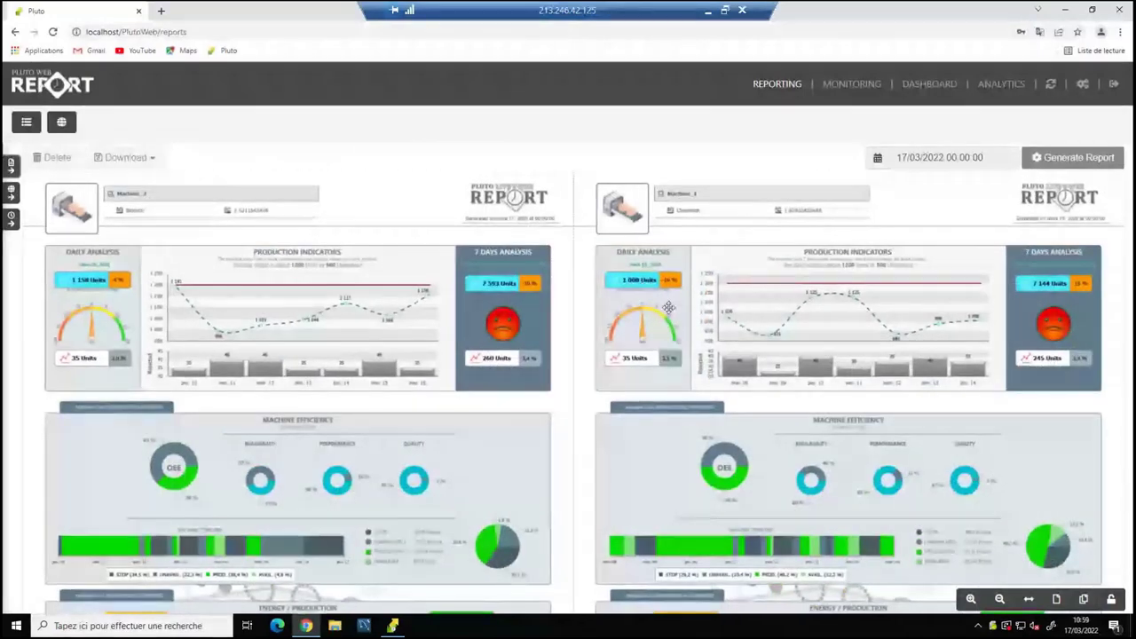
Link both reports, then zoom and pan together across the Production Indicators charts.
scroll(387, 434, down, 3)
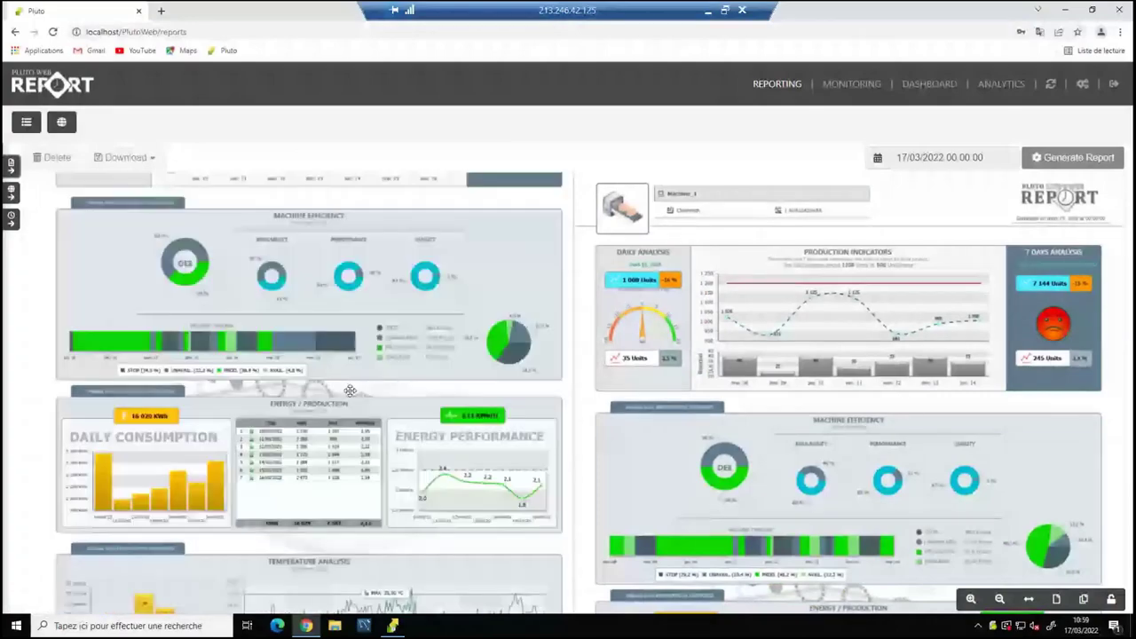
scroll(350, 391, down, 2)
scroll(761, 396, down, 2)
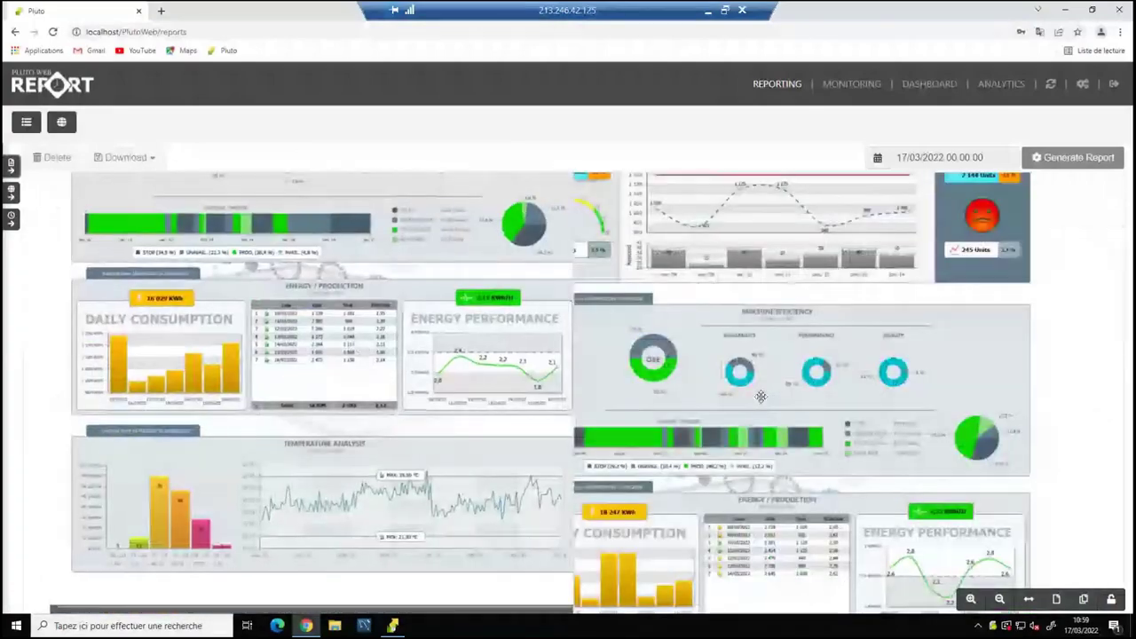
scroll(761, 397, up, 1)
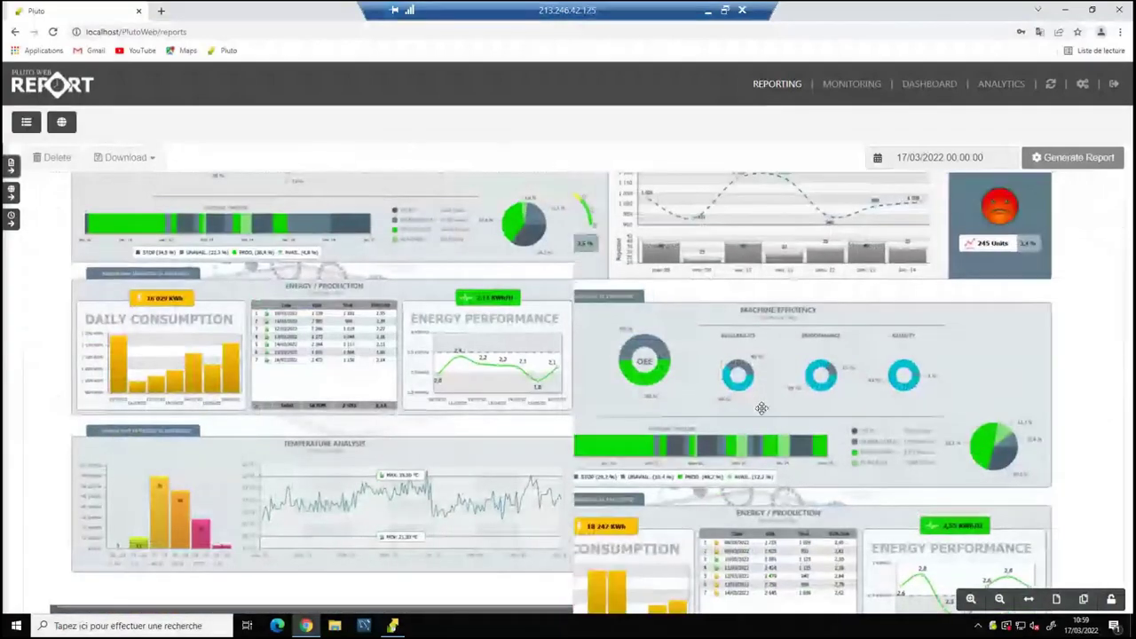
click(1111, 601)
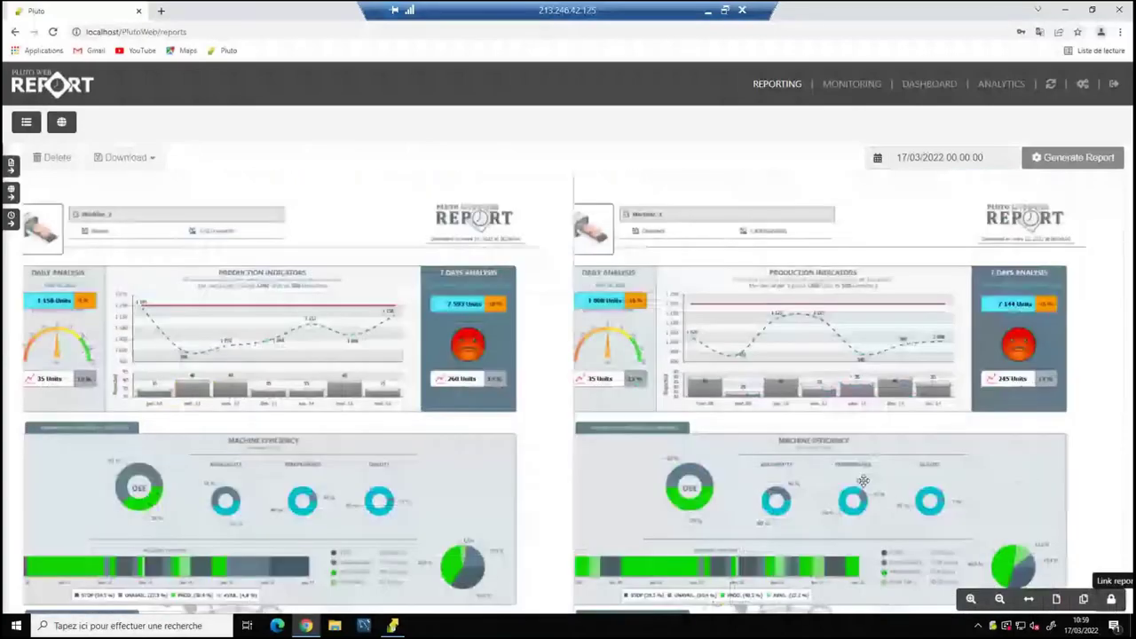
drag(863, 480, 977, 441)
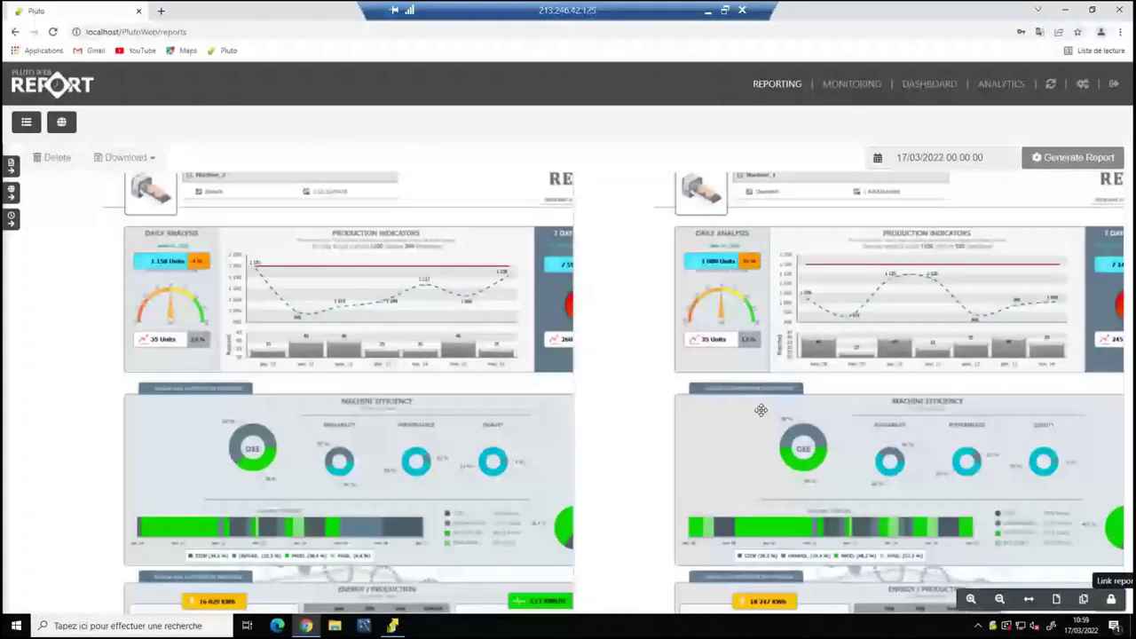
click(972, 600)
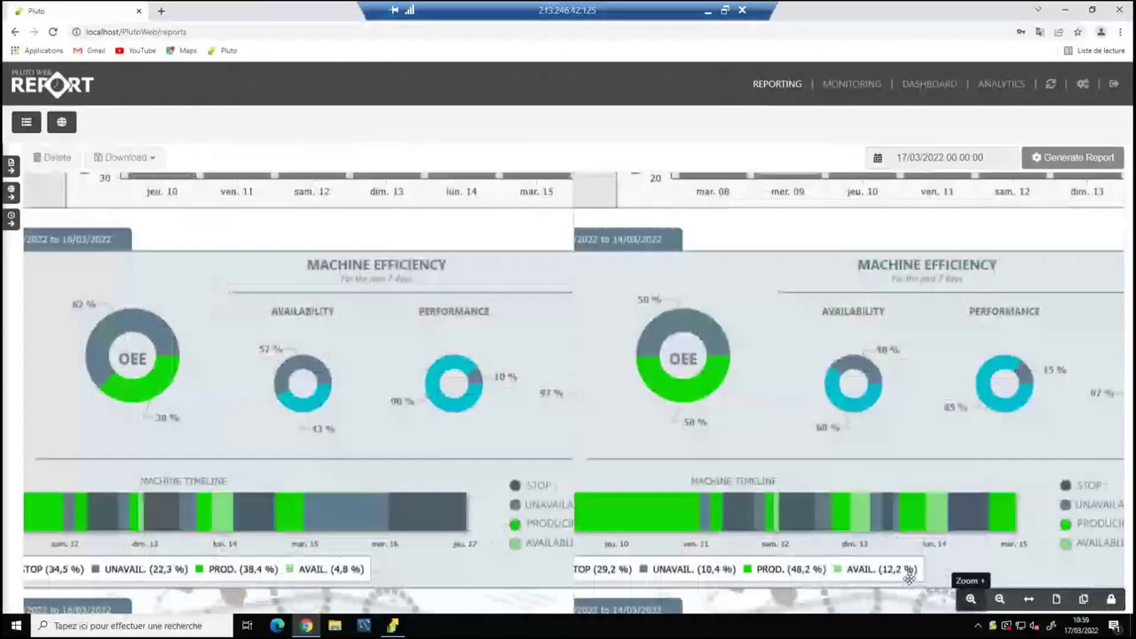
drag(504, 434, 382, 551)
scroll(382, 552, up, 4)
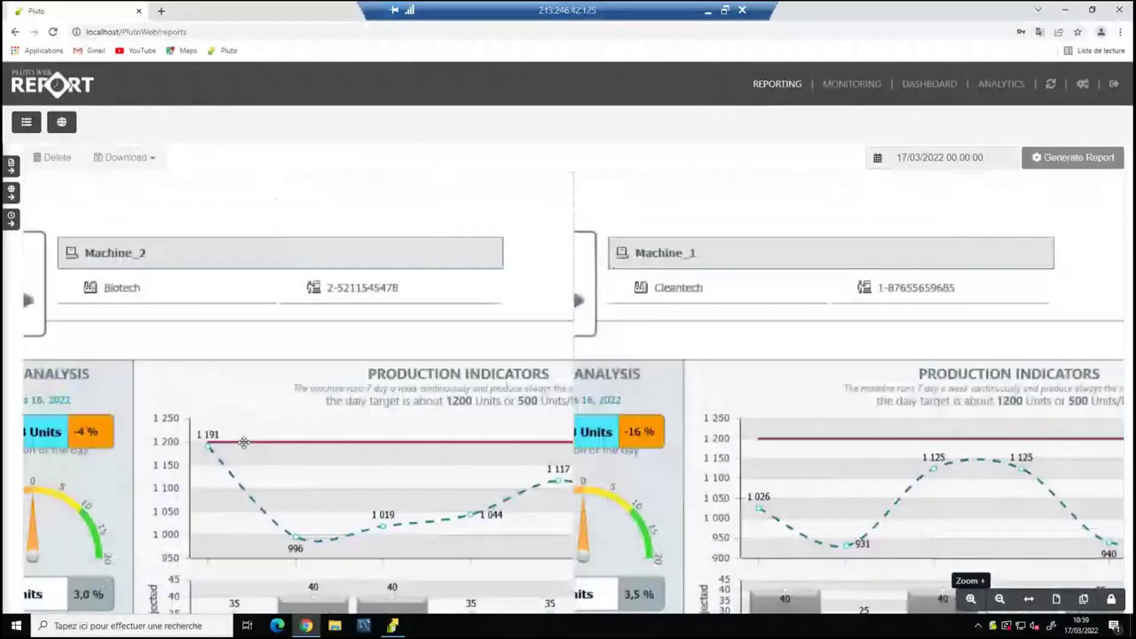
drag(243, 442, 735, 579)
Reset both reports to full-page fit and restore the report list and archives panels.
click(1029, 600)
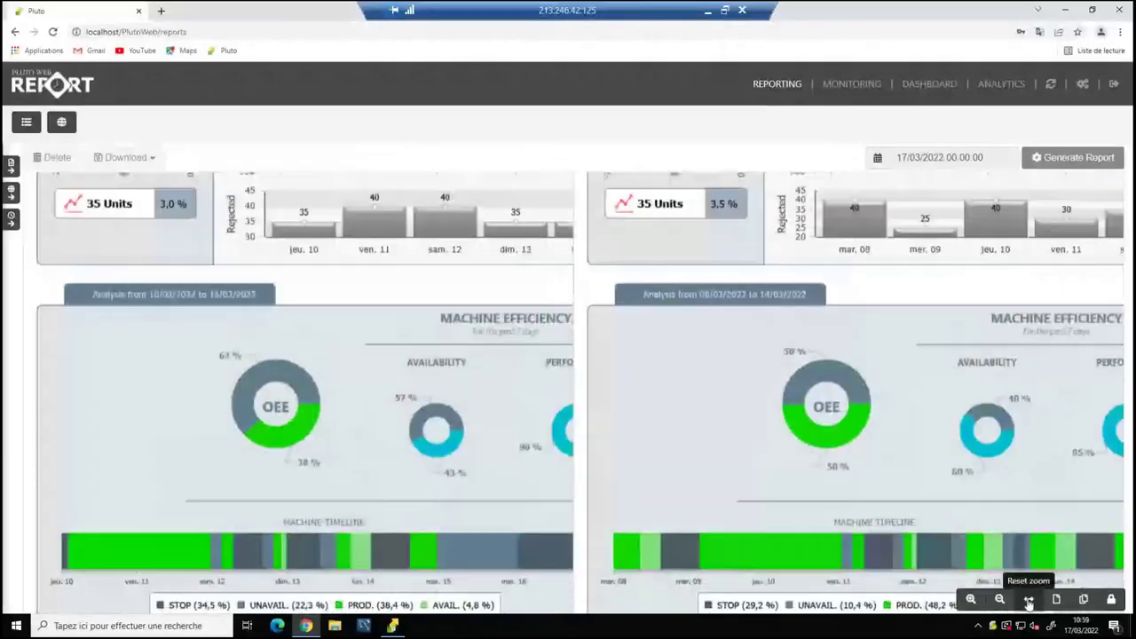
click(1029, 600)
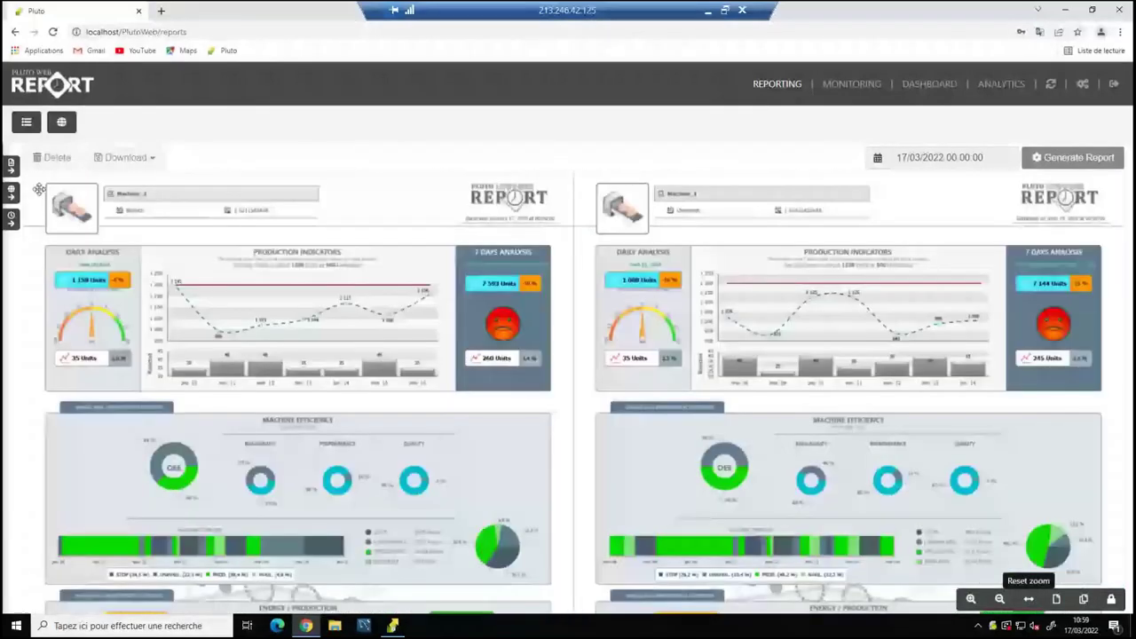
click(11, 171)
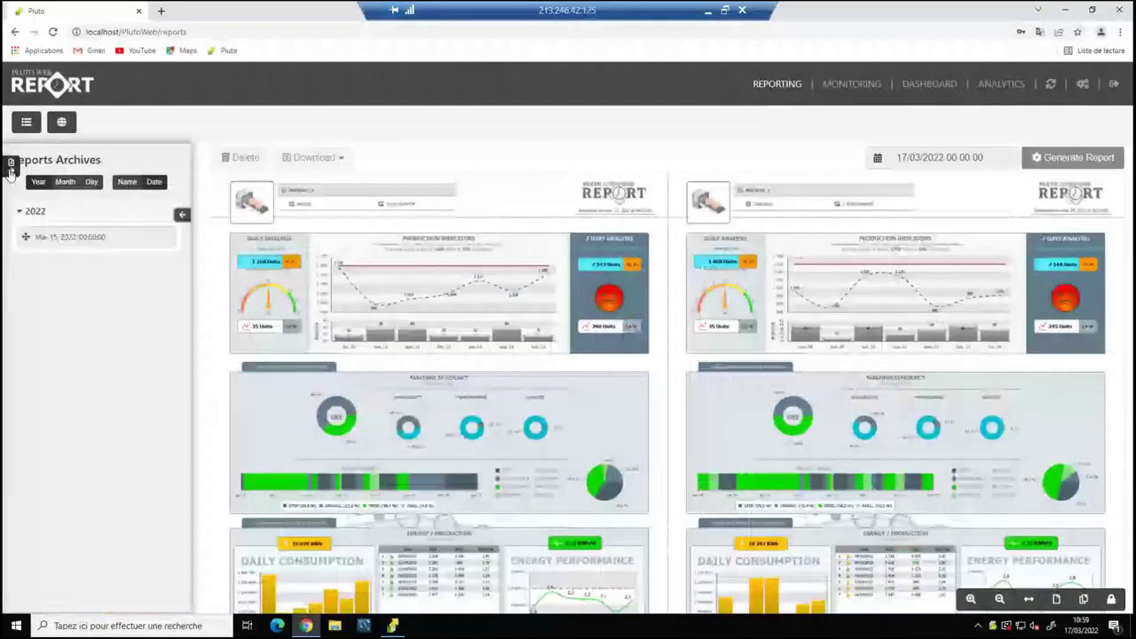
click(11, 163)
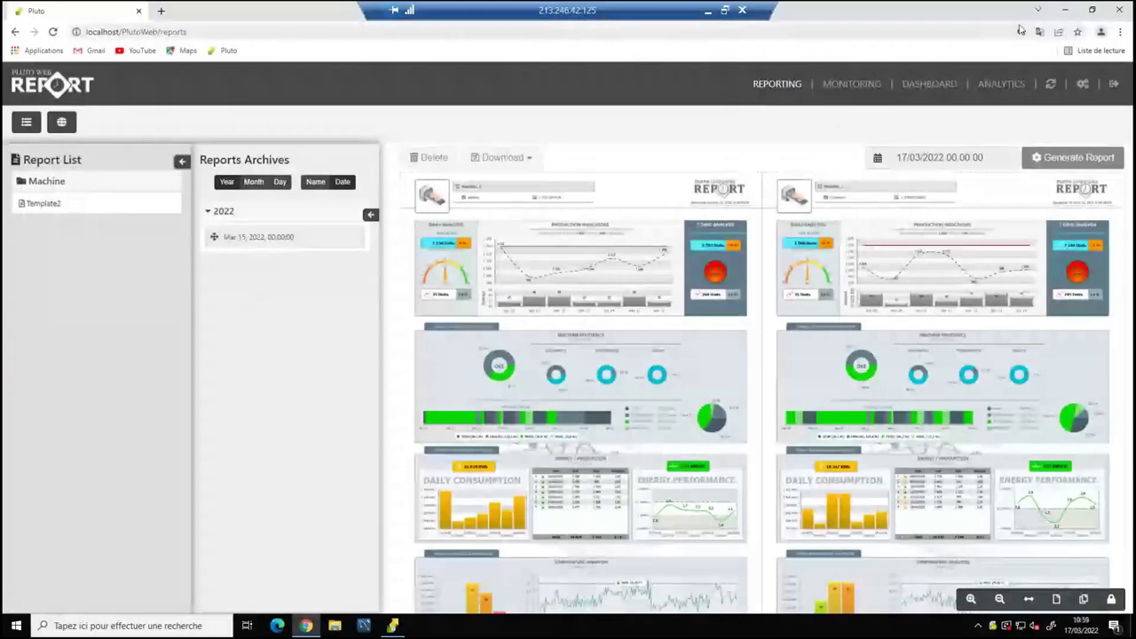
click(1069, 10)
Add a new template, Template2, open it for editing, and close its properties window.
click(55, 123)
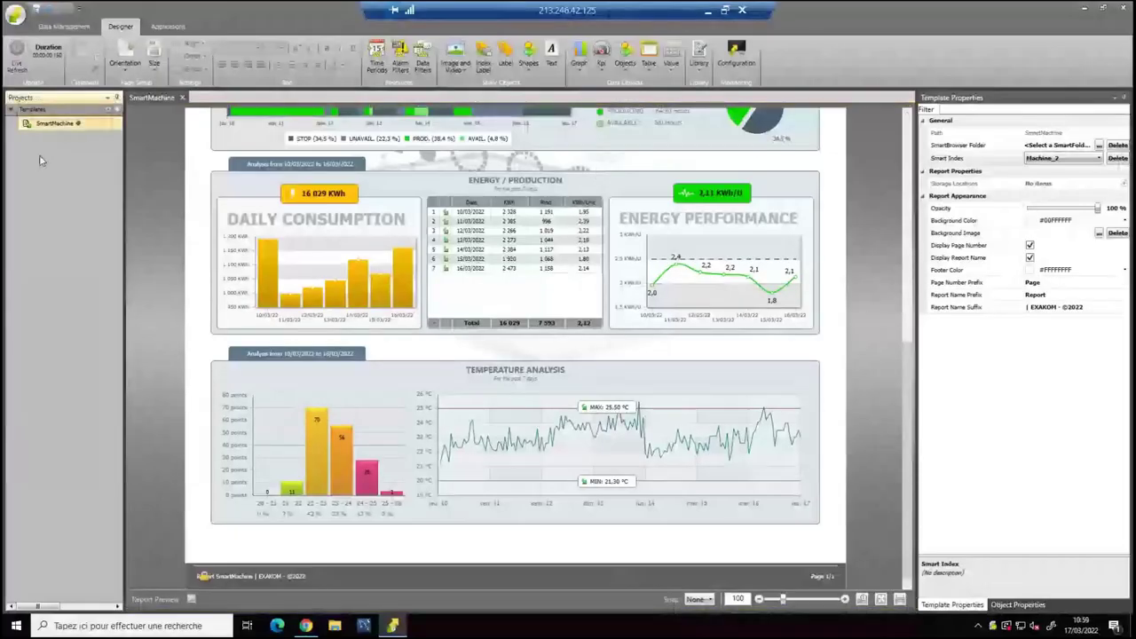
right_click(39, 160)
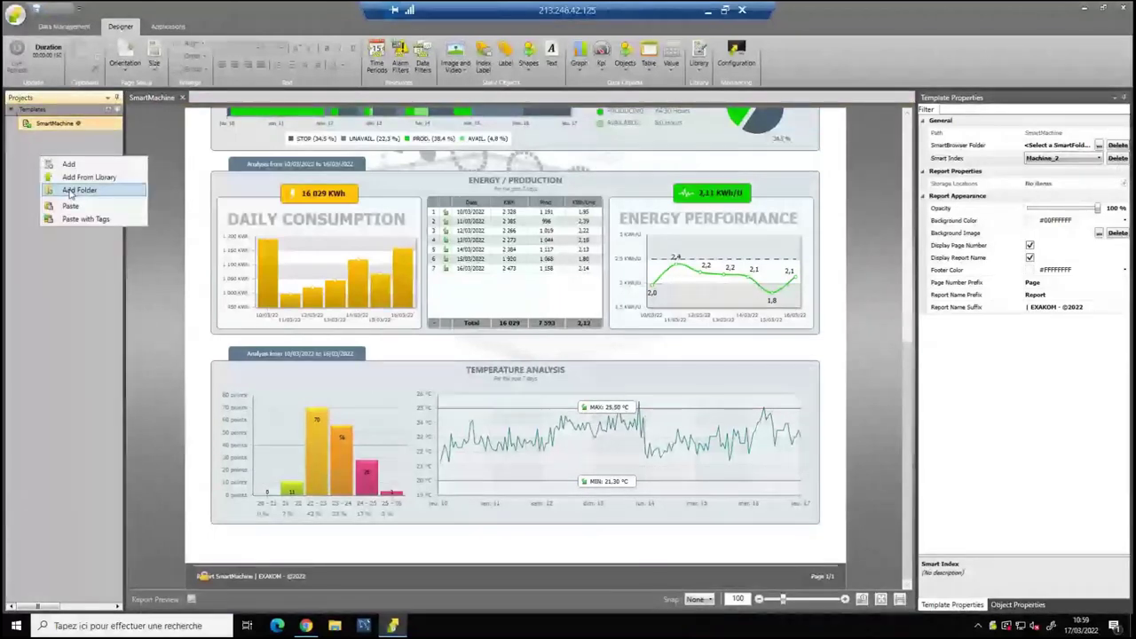
click(72, 191)
click(547, 402)
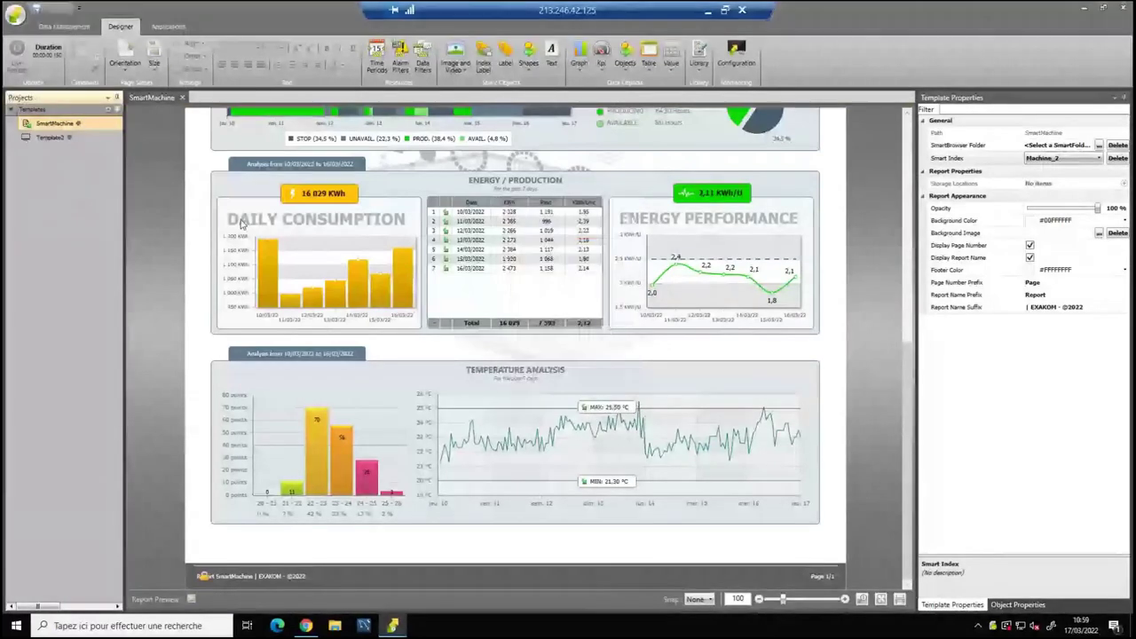
click(48, 140)
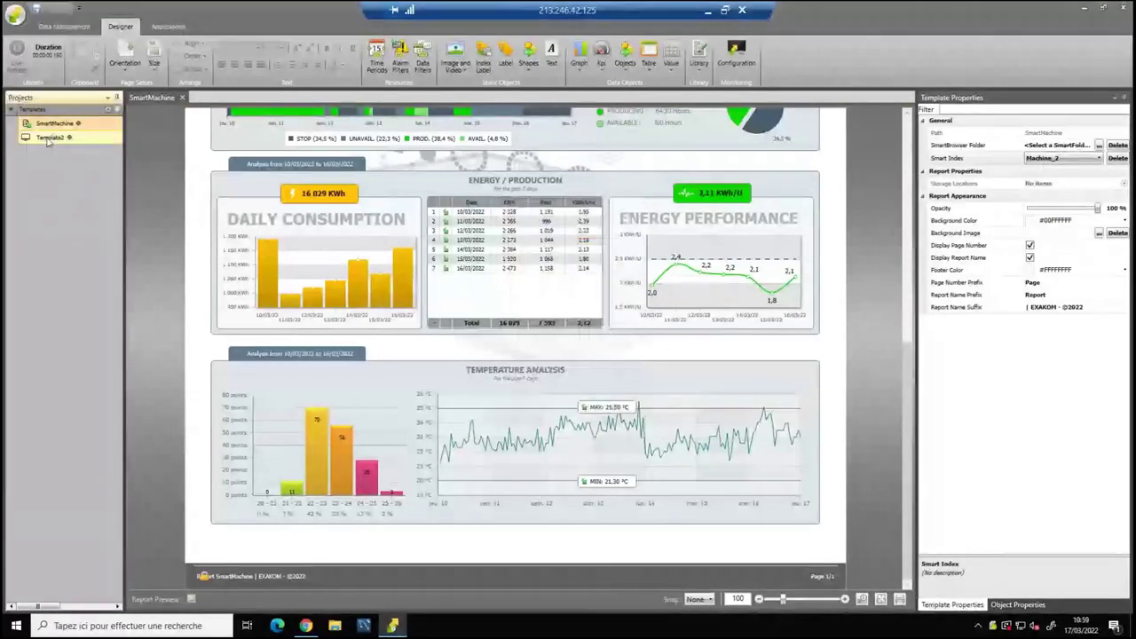
double_click(49, 139)
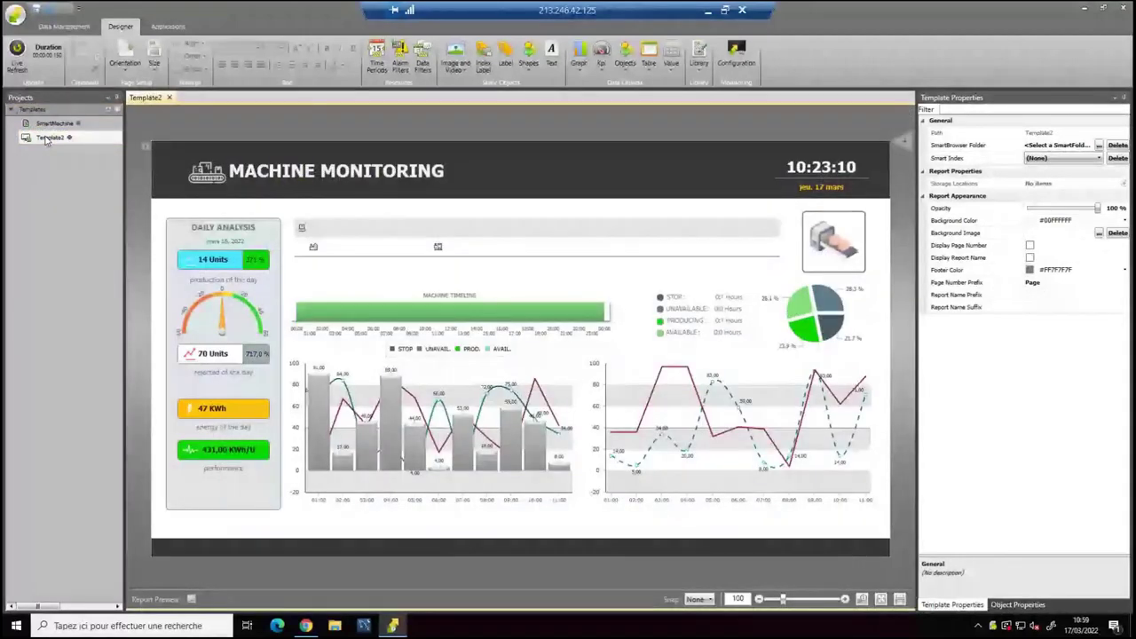
double_click(134, 122)
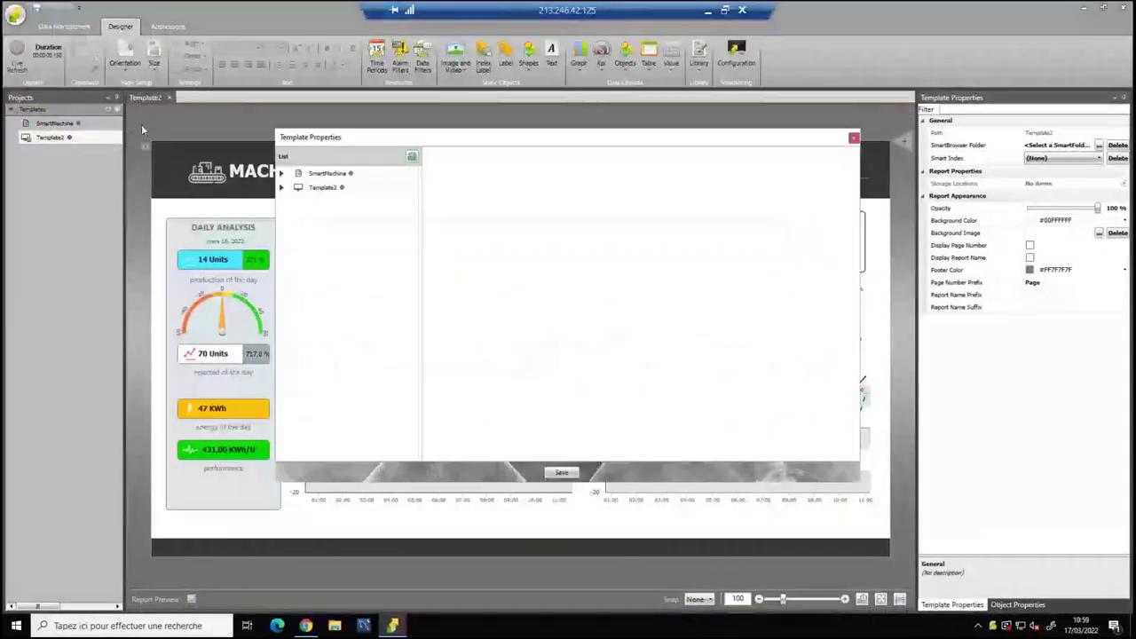
click(853, 139)
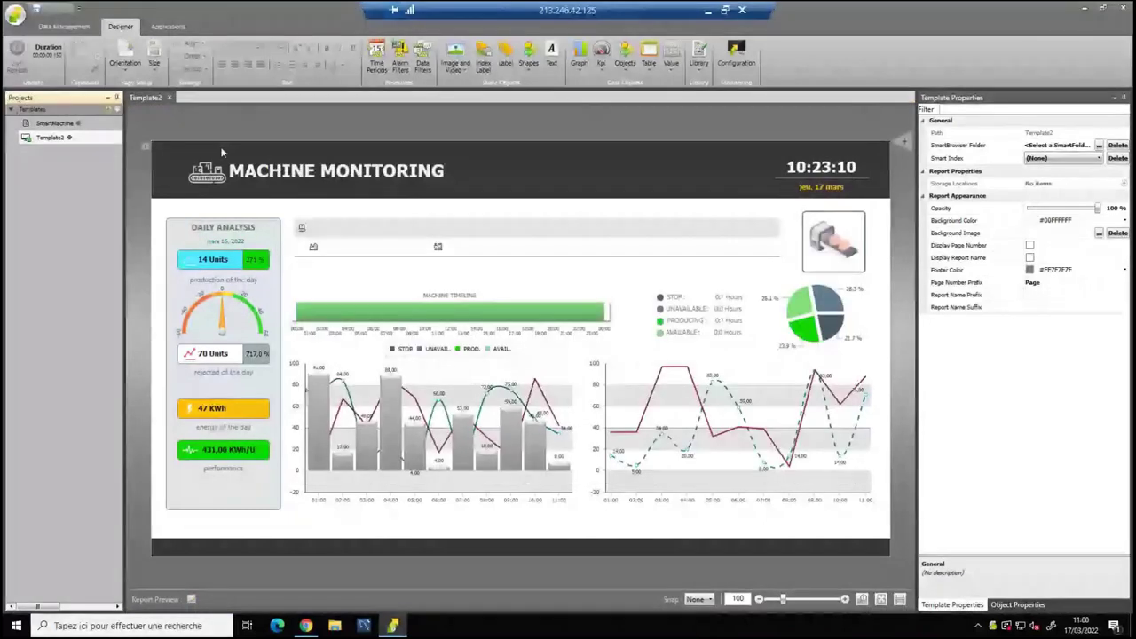
Rename Template2 to 'Monitoring'.
double_click(52, 136)
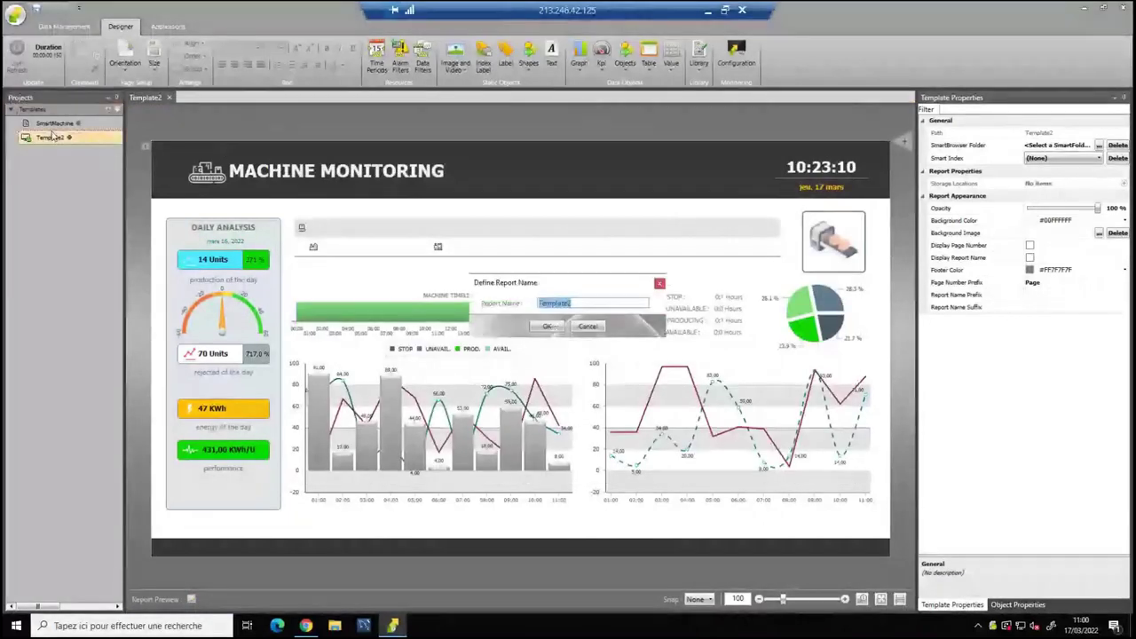
text(Monitoring)
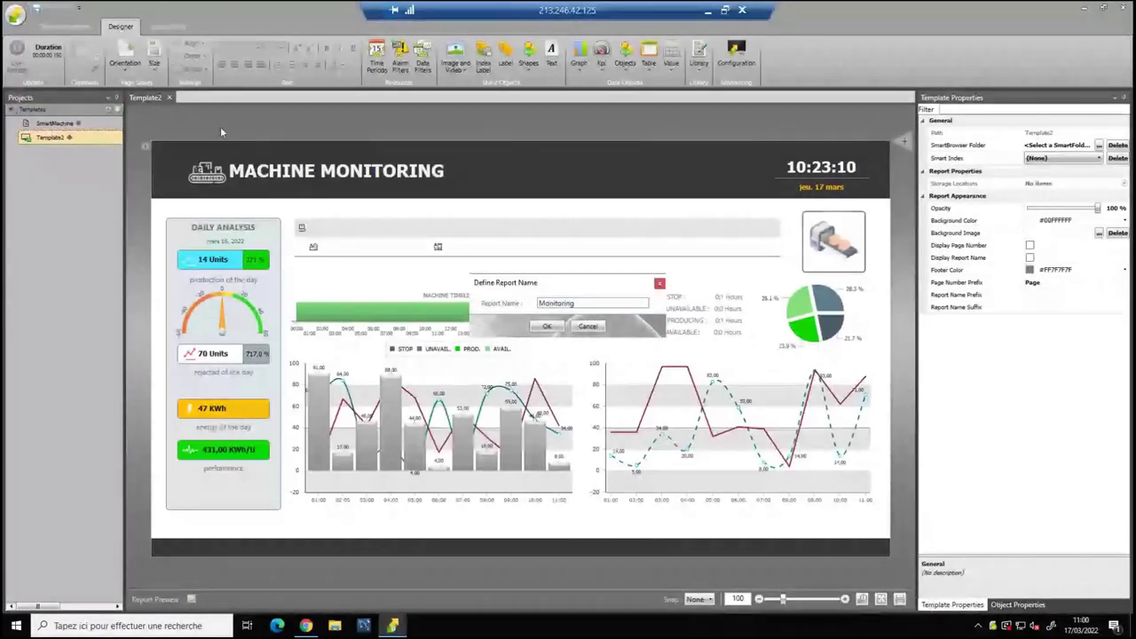
click(541, 326)
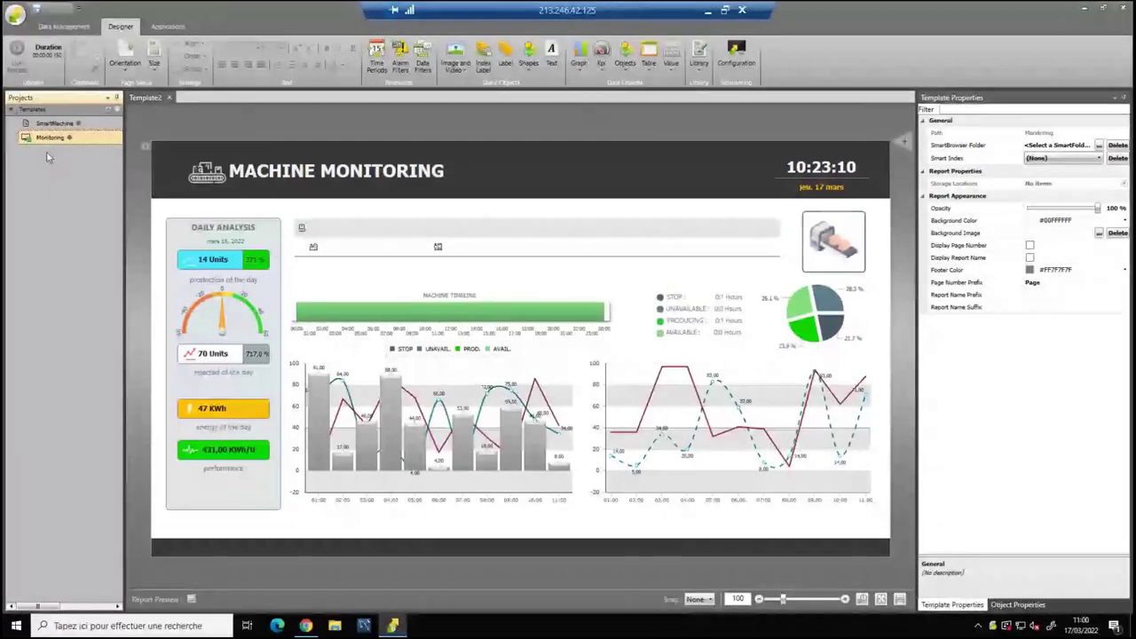
Assign the Monitoring template to the Machine report folder in its properties.
double_click(102, 121)
click(501, 159)
click(501, 168)
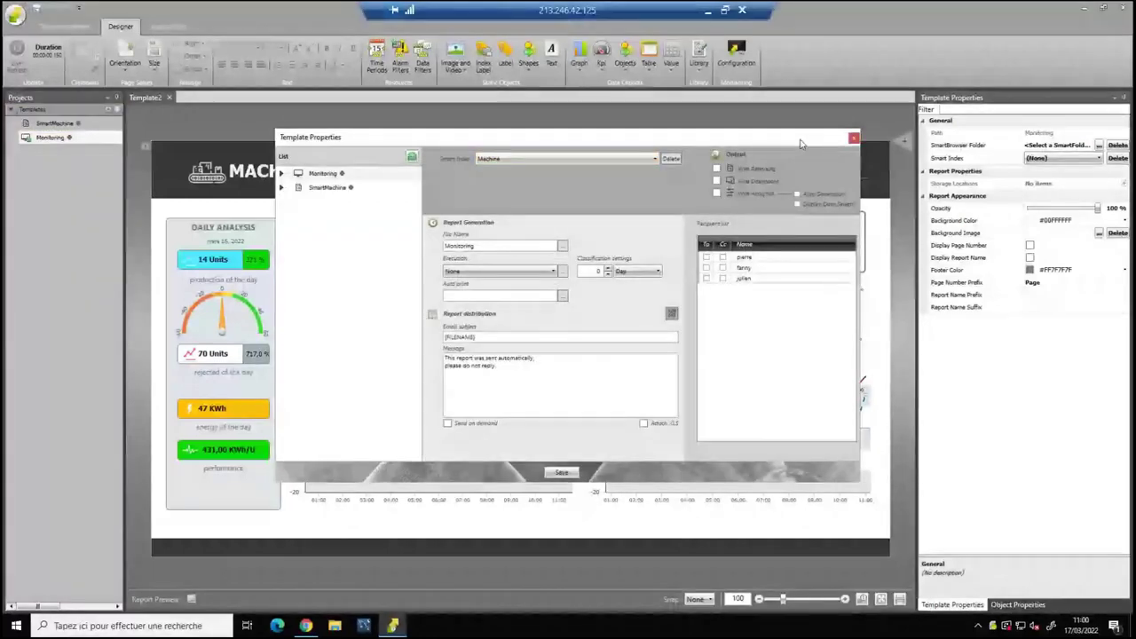
click(854, 137)
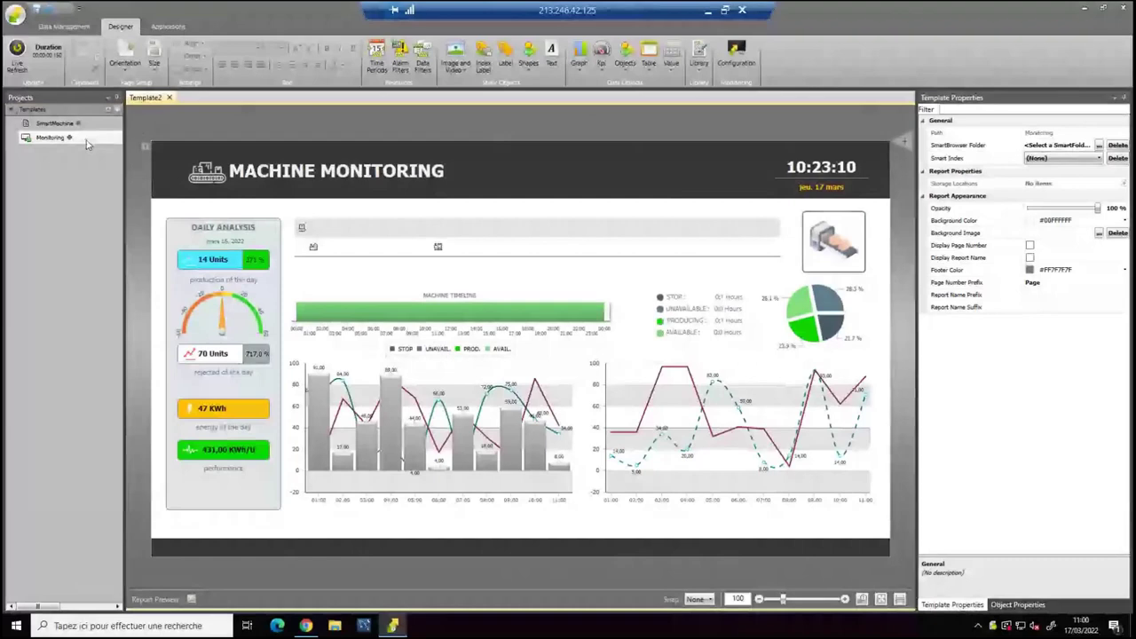
Point the Monitoring template's Smart Index at Machine_1 and inspect its charts and timeline.
click(326, 177)
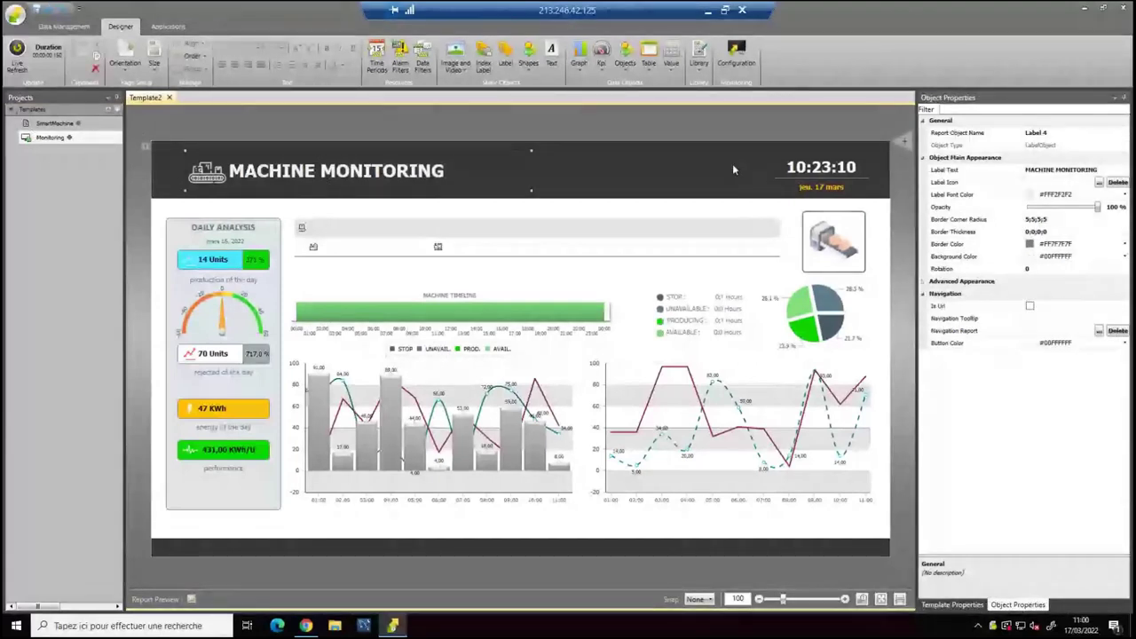
click(760, 180)
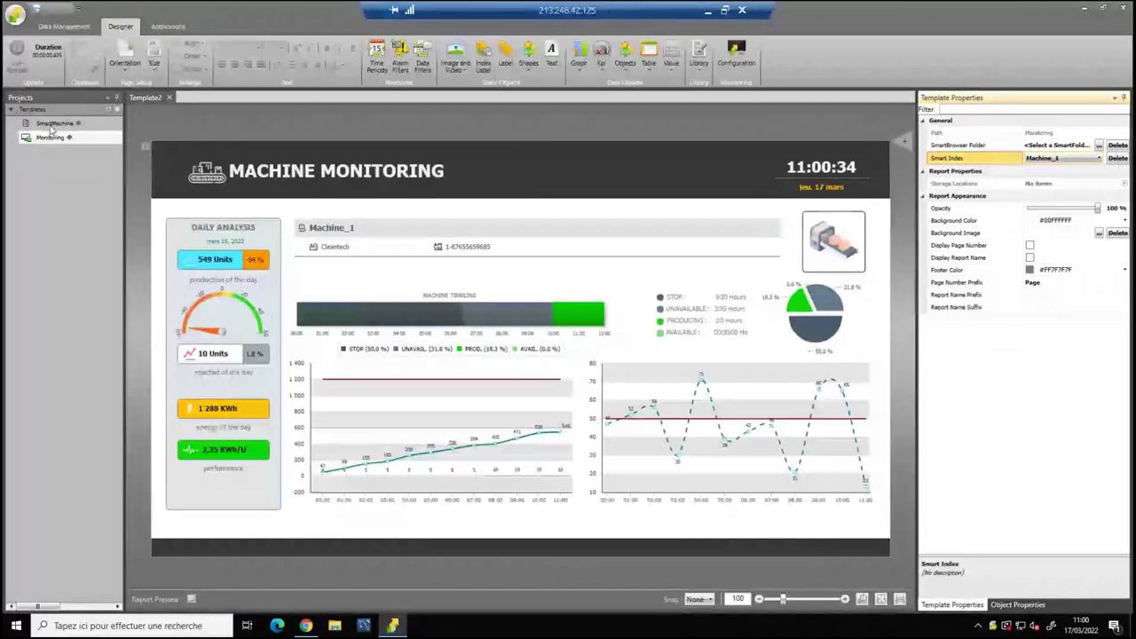
click(436, 427)
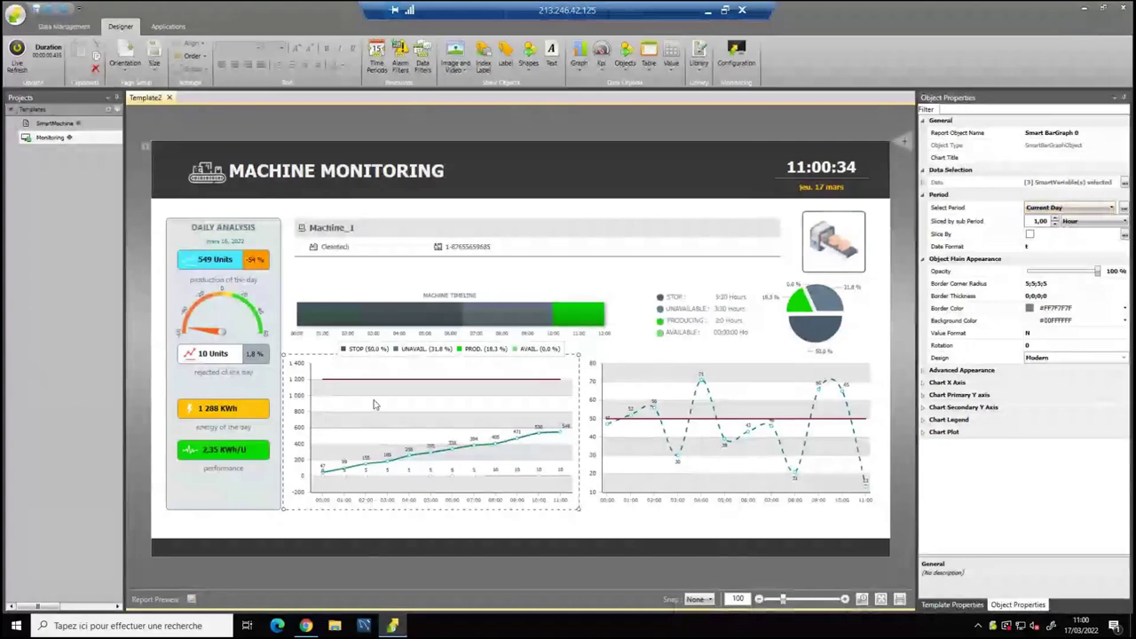
click(385, 327)
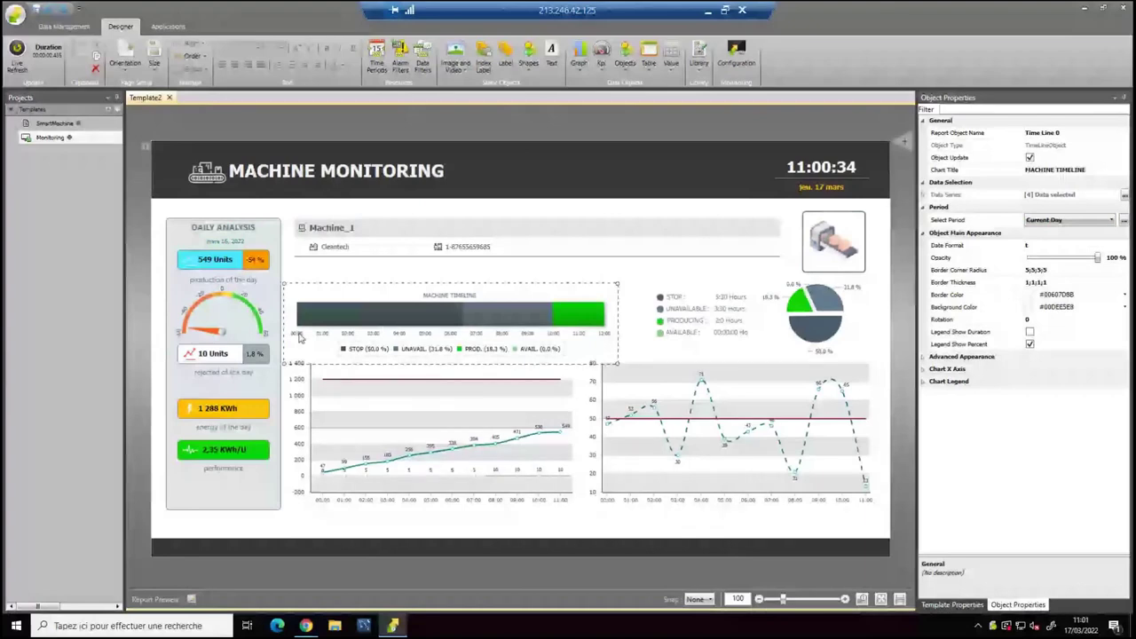
key(Escape)
Switch the Smart Index to Machine_2, then Machine_3, to check the preview.
click(1065, 158)
click(1032, 182)
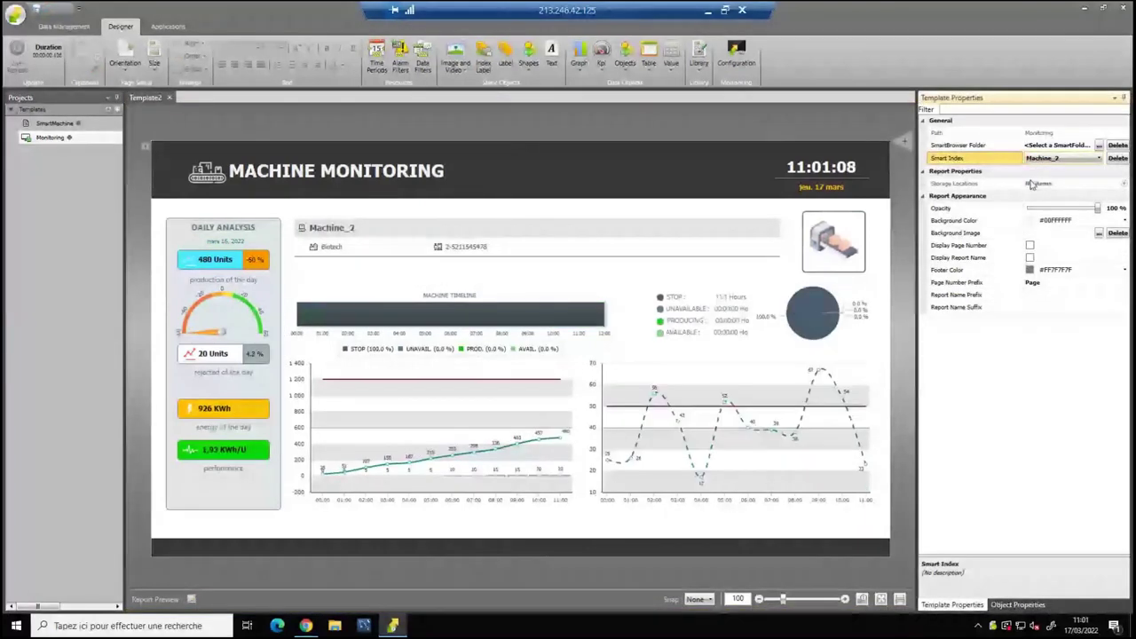
click(1066, 158)
click(1045, 184)
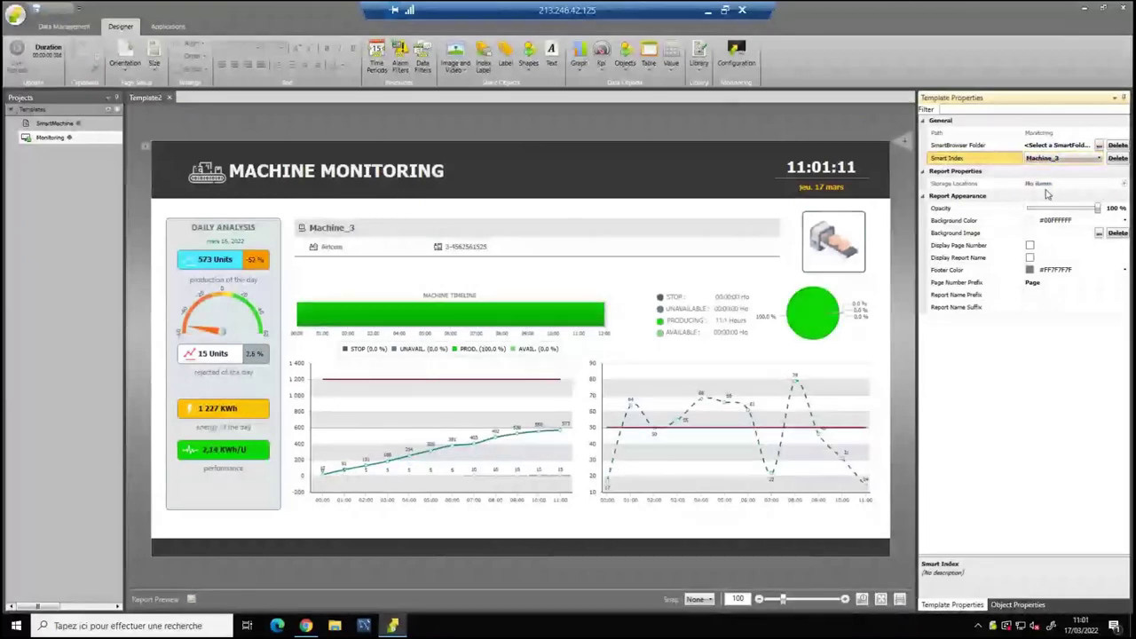
click(51, 139)
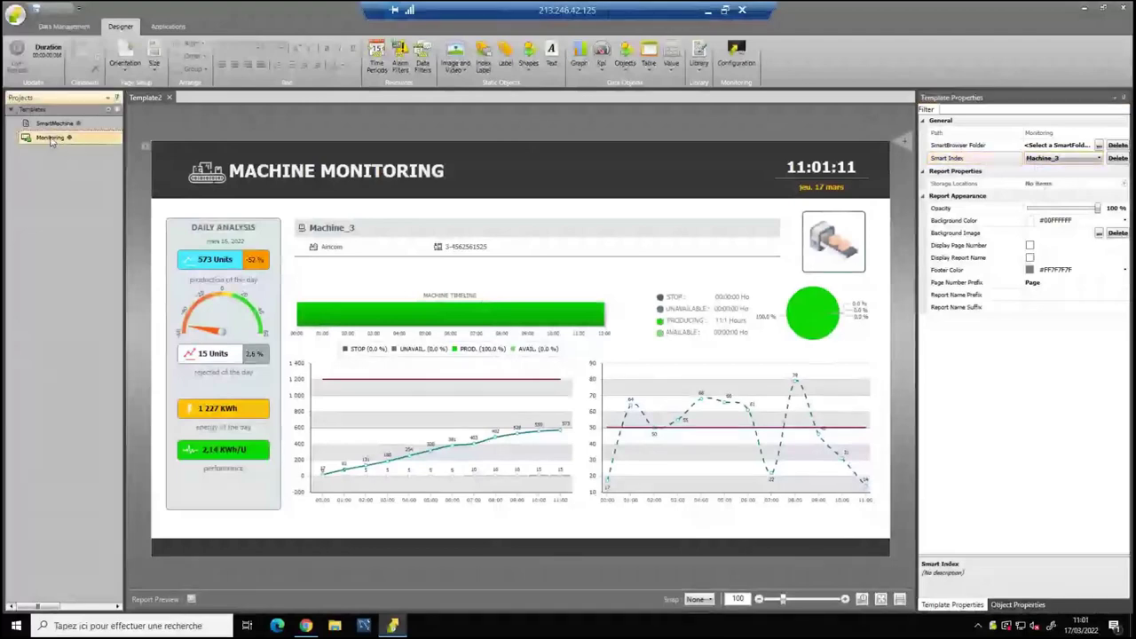
Add a Monitoring view to the DB1 monitoring application, then minimize the remote session.
click(735, 60)
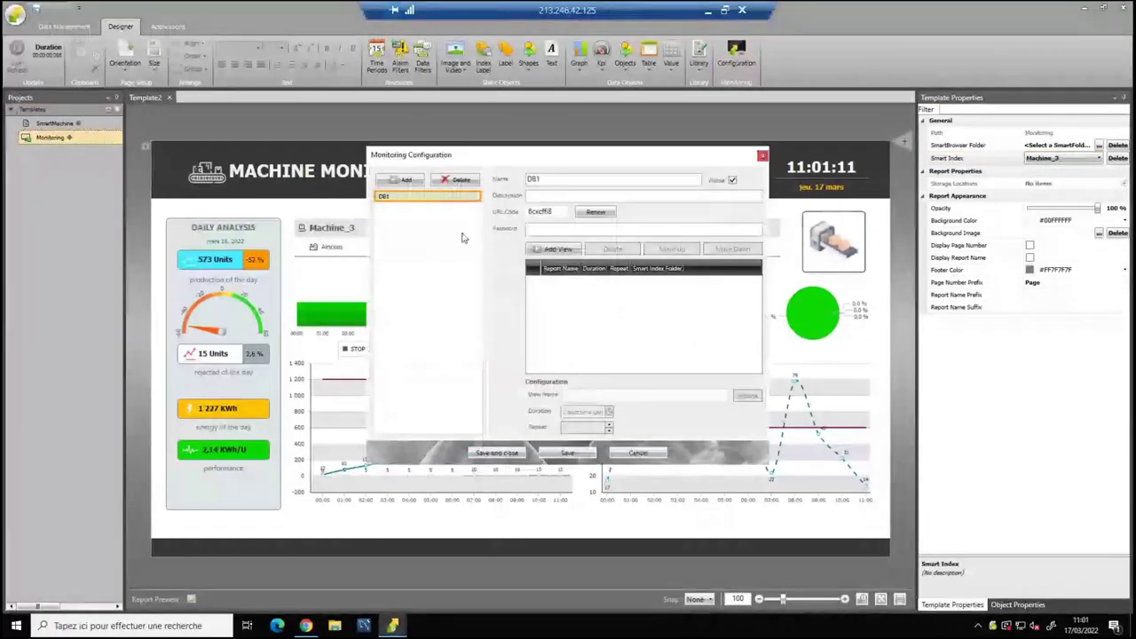
click(557, 248)
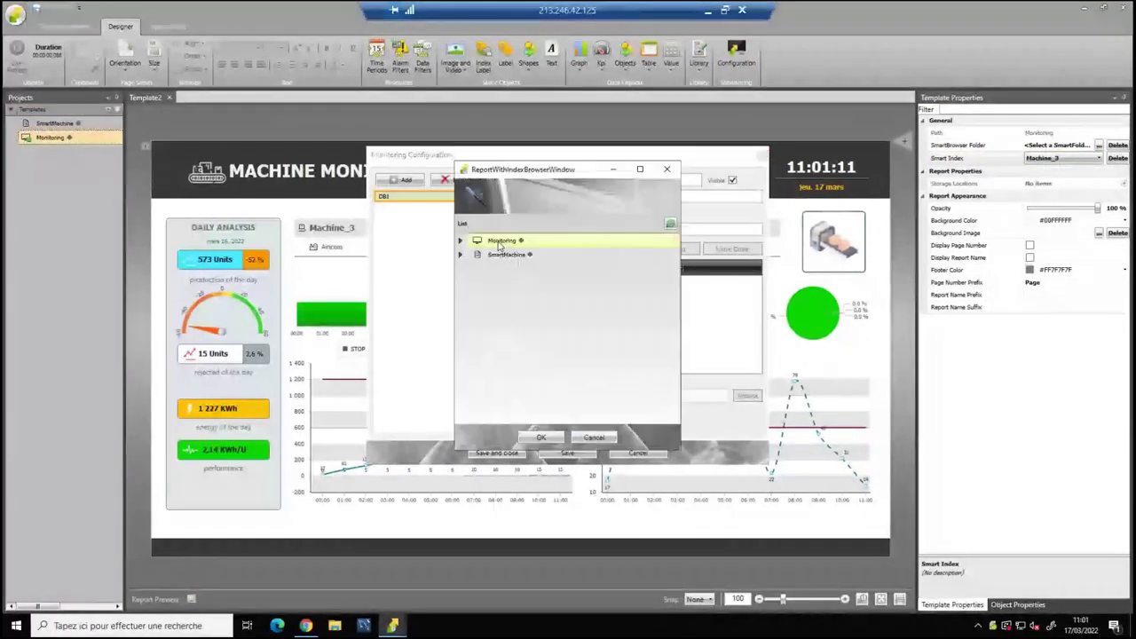
click(541, 438)
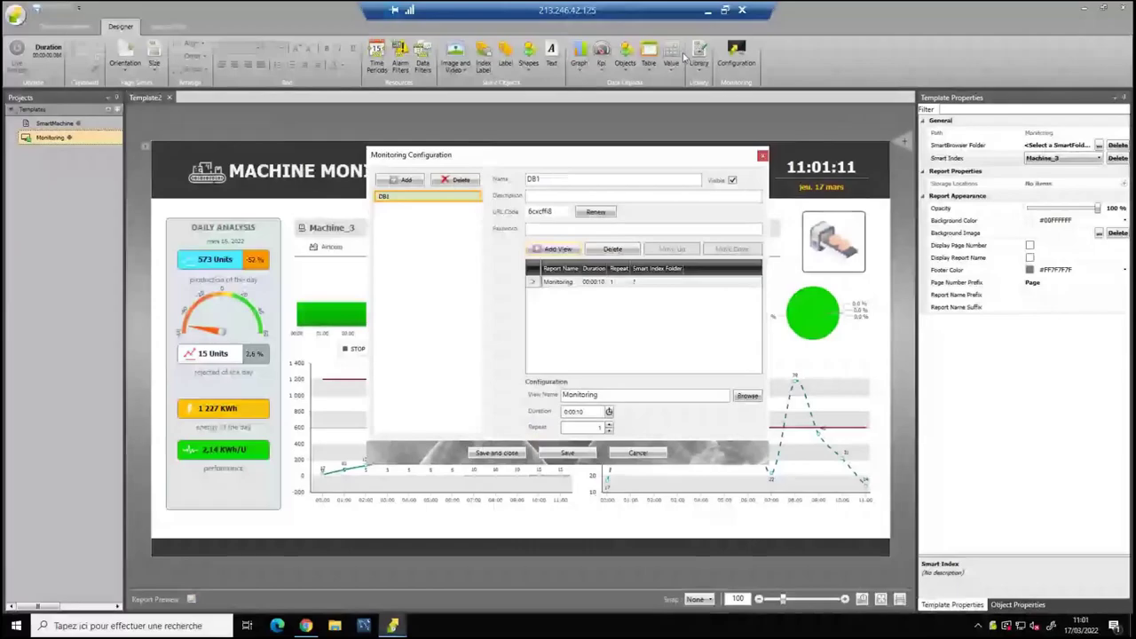
click(708, 10)
mouse_move(491, 627)
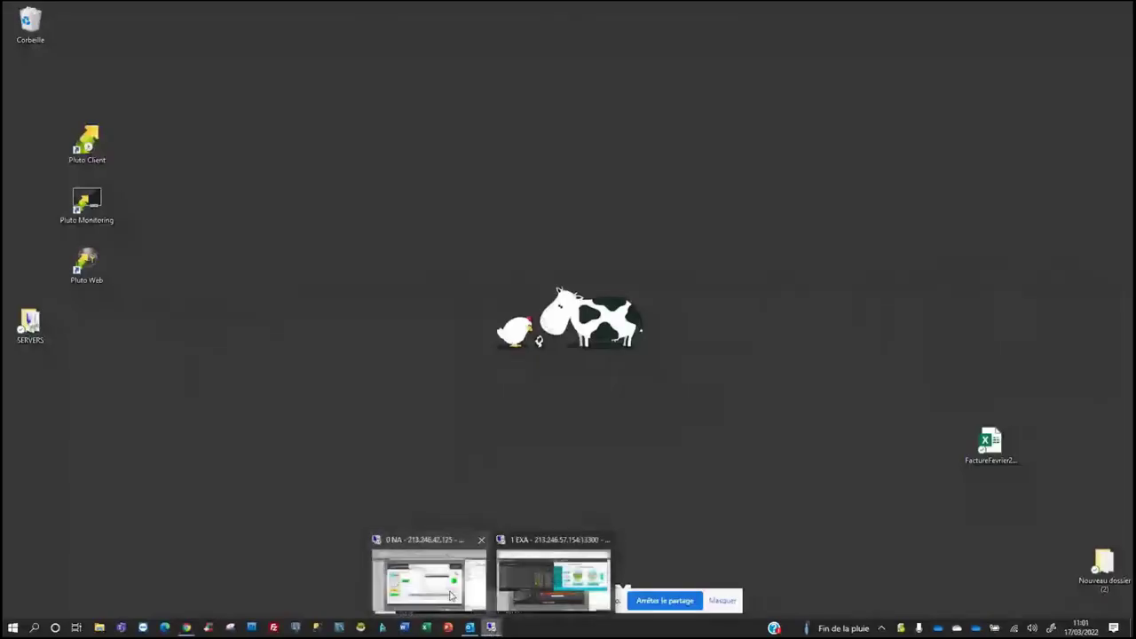
click(539, 585)
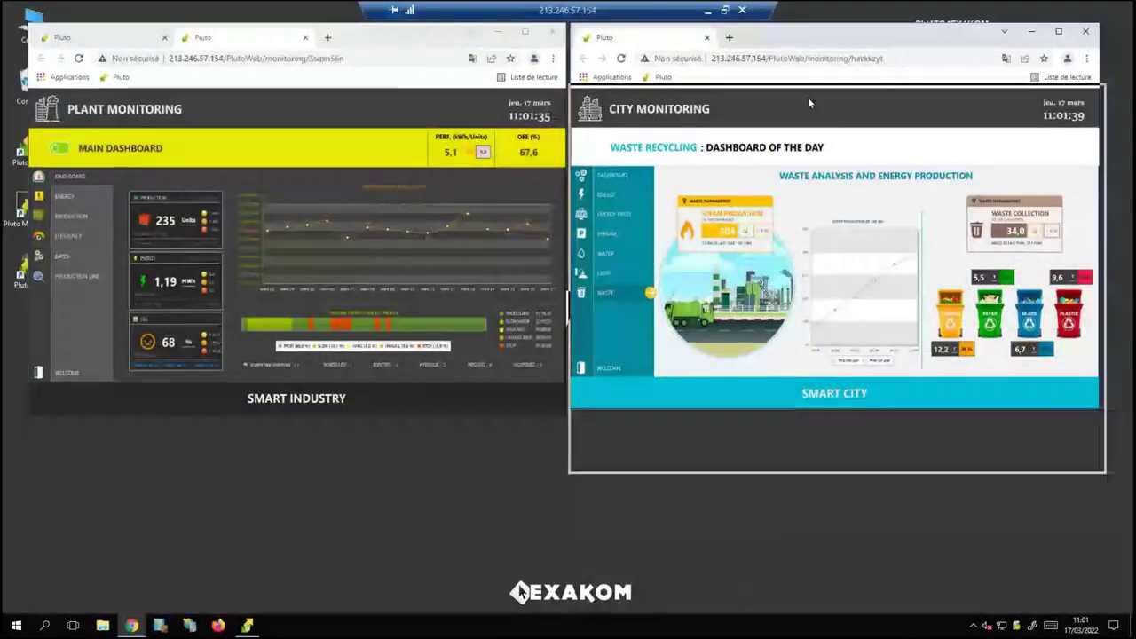
drag(809, 103, 809, 104)
double_click(808, 103)
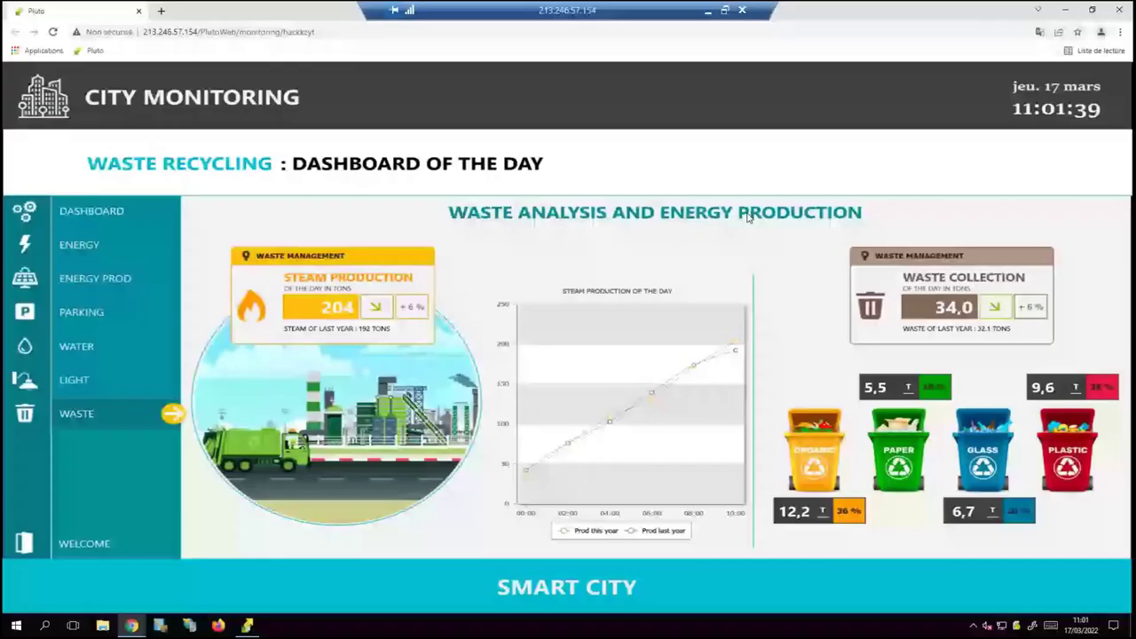
double_click(846, 18)
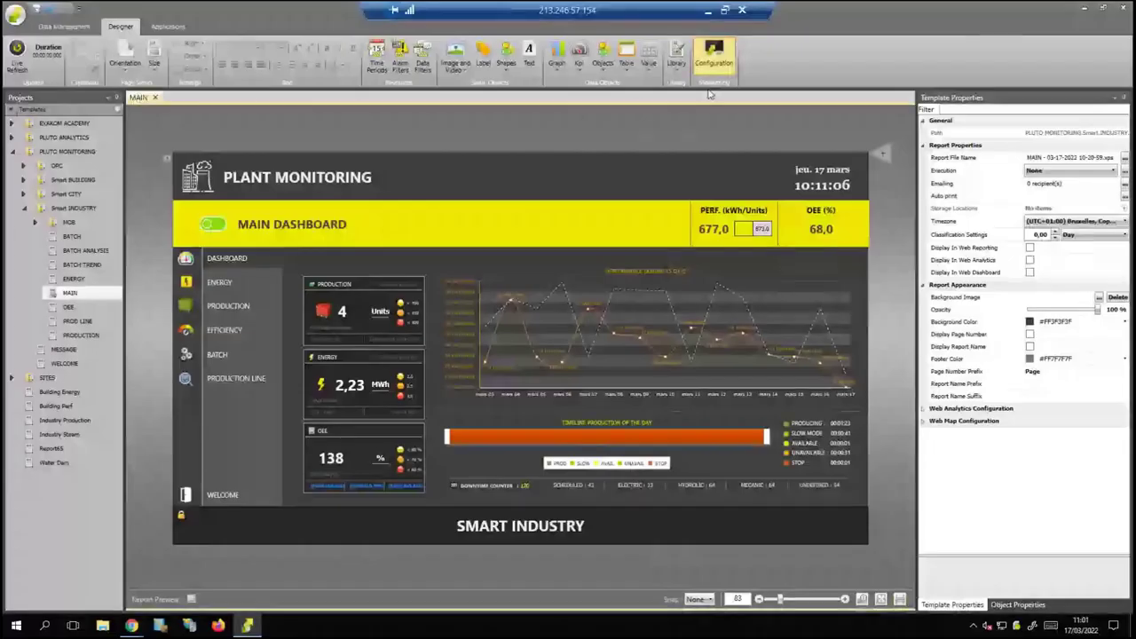
click(714, 57)
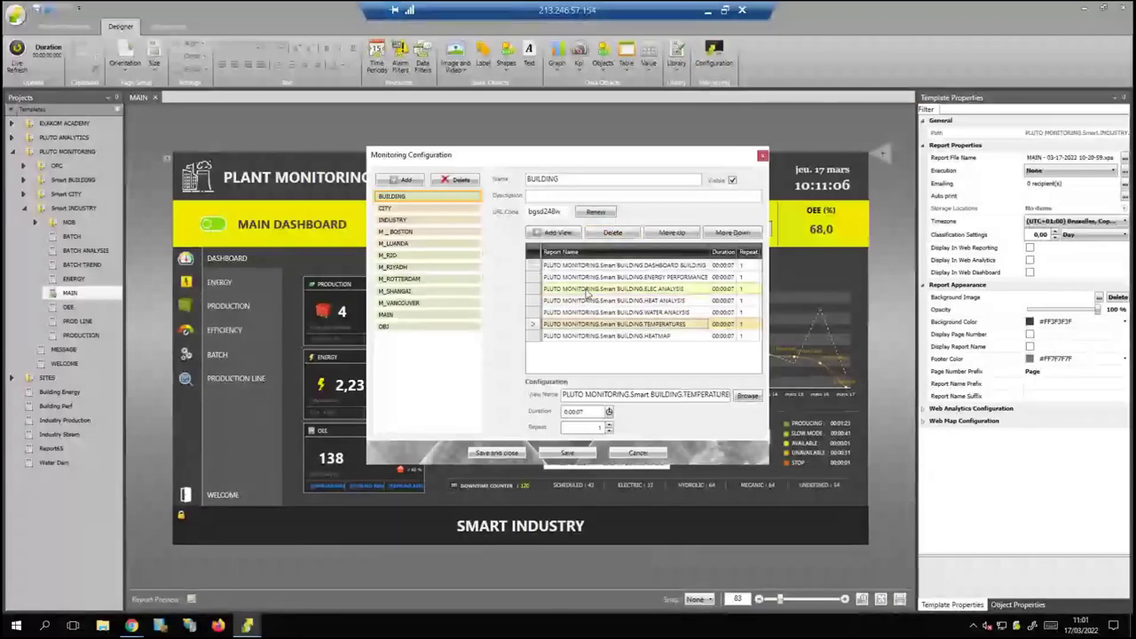
click(586, 278)
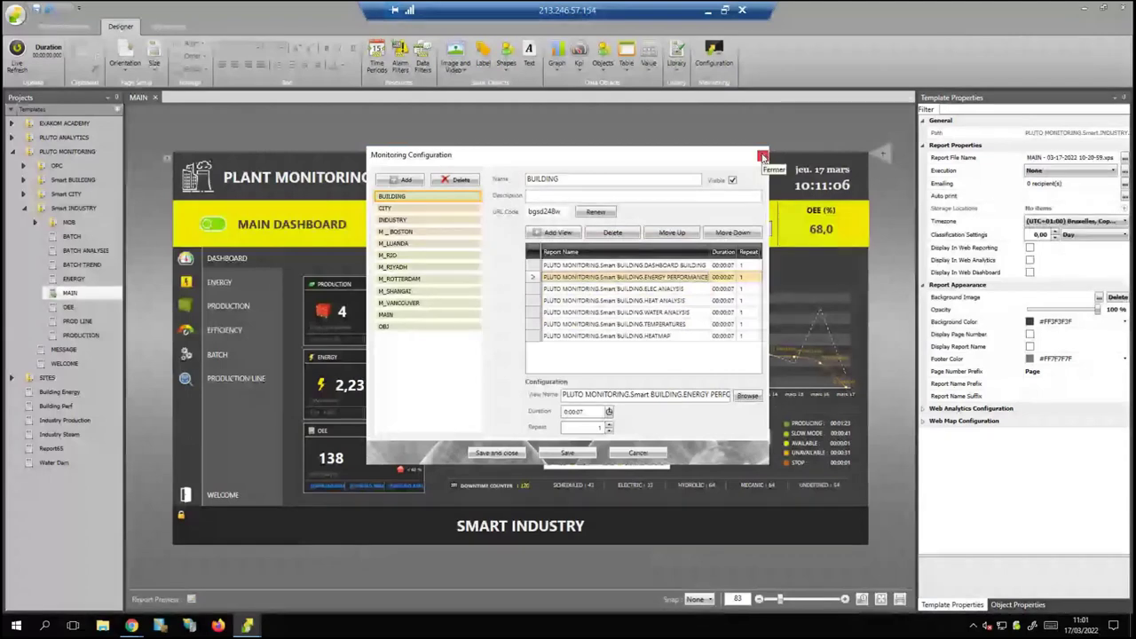
click(763, 157)
click(707, 10)
mouse_move(491, 627)
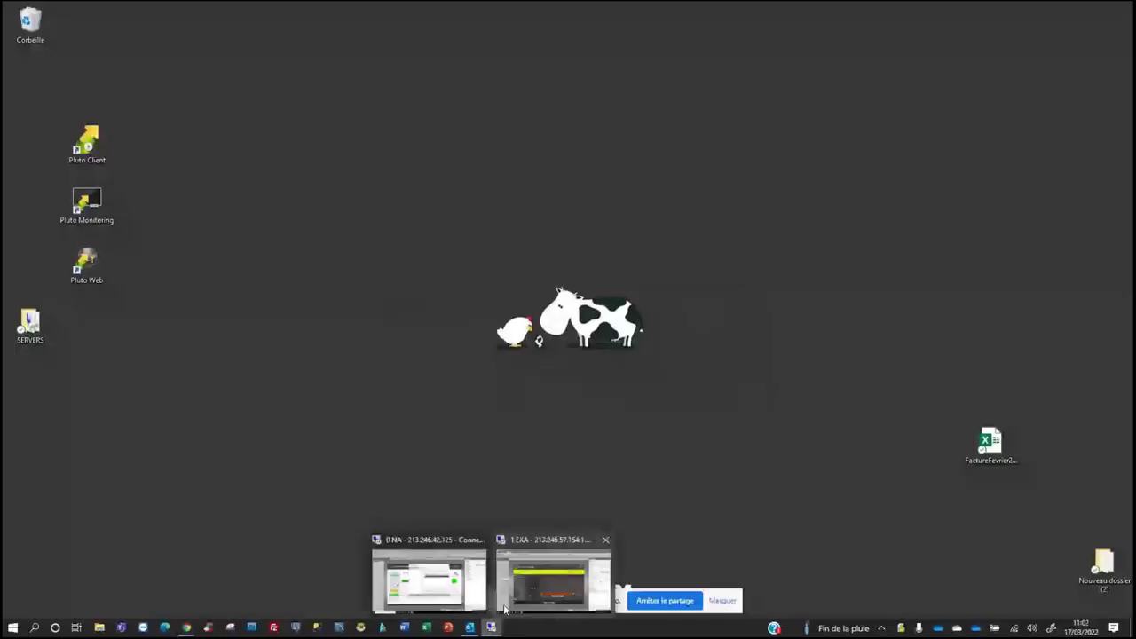
Save and close DB1's monitoring configuration, then log out of PLUTO Web Report.
click(436, 587)
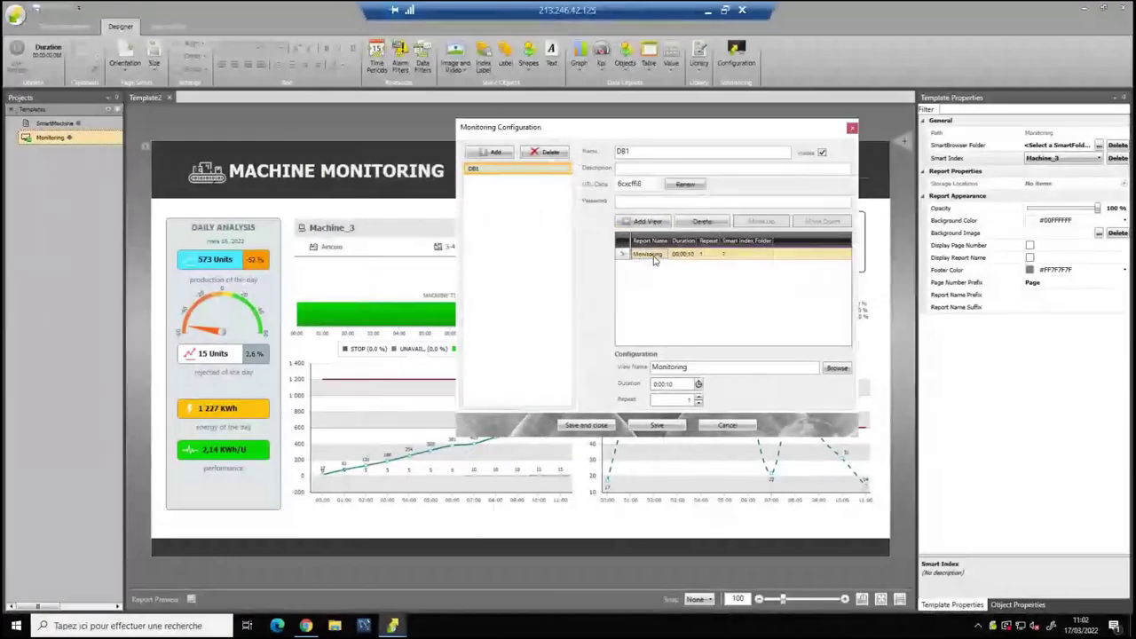
click(588, 427)
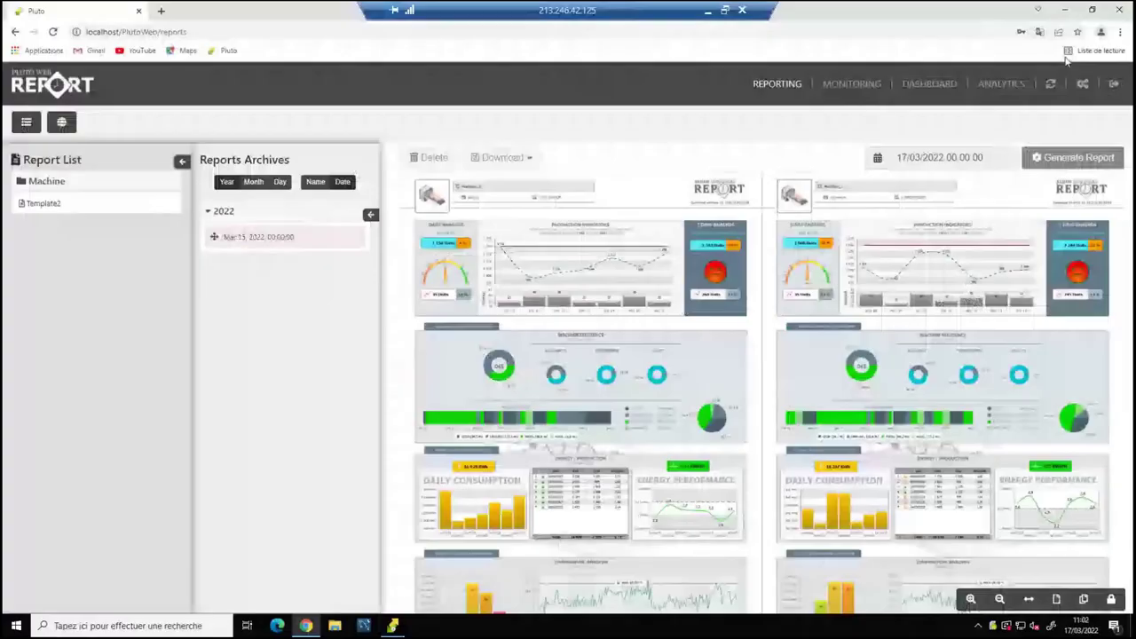
click(1116, 85)
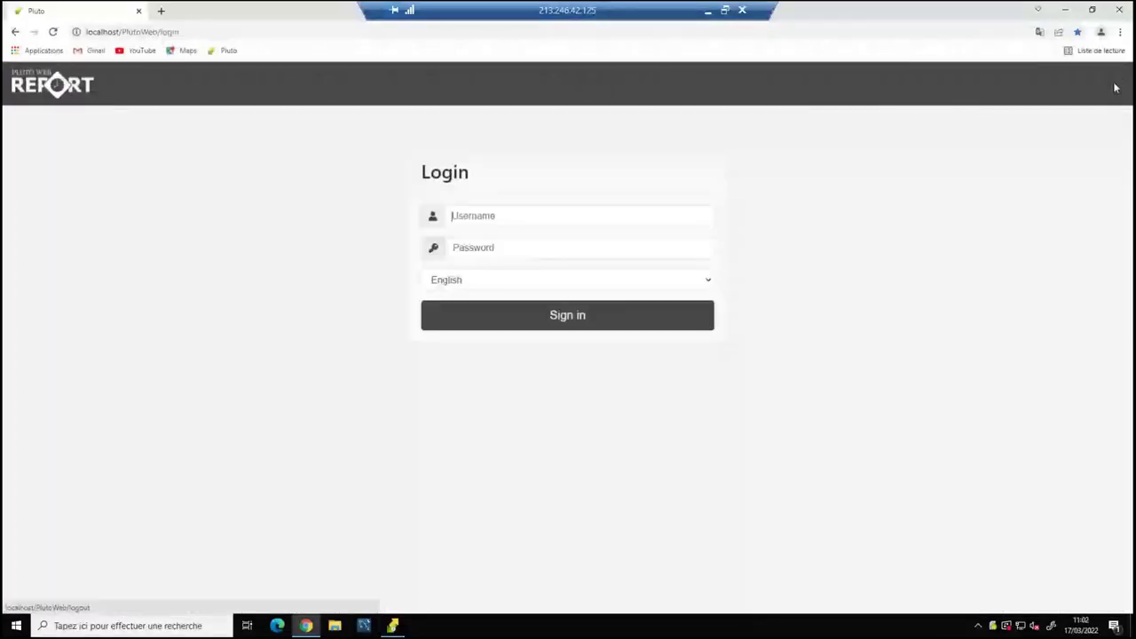
Sign in to PLUTO Web Report with the saved username and the account password.
click(488, 218)
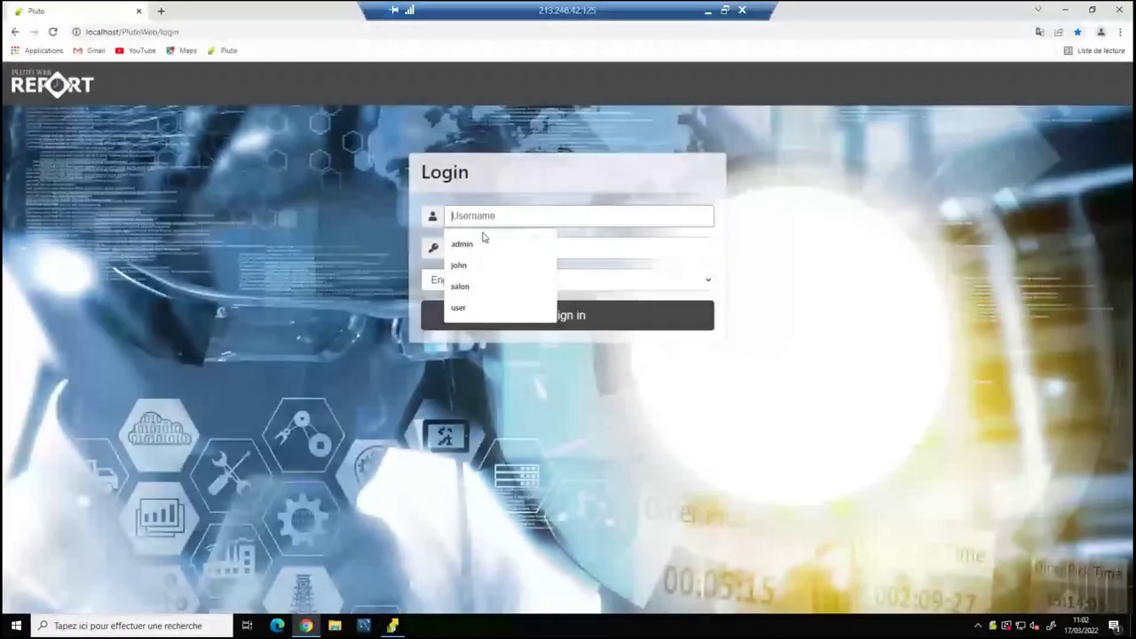
click(479, 243)
click(477, 248)
text(admin)
key(Return)
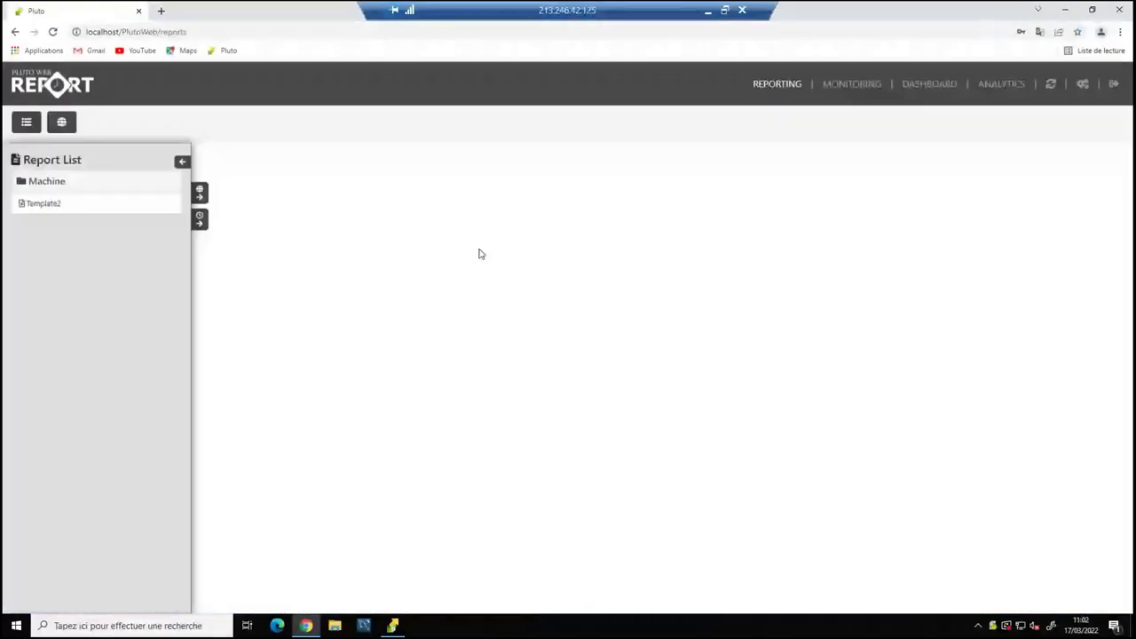
Expand Machine > Machine_1's SmartMachine 2022 archive, then go to the Monitoring page.
click(44, 183)
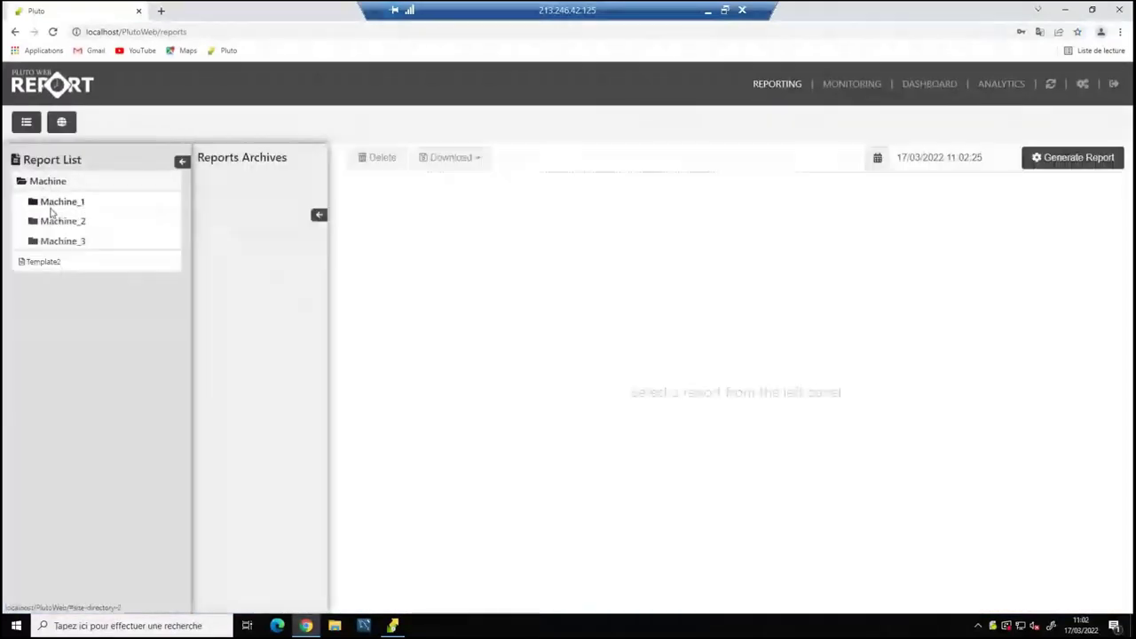
click(55, 202)
click(62, 221)
click(222, 213)
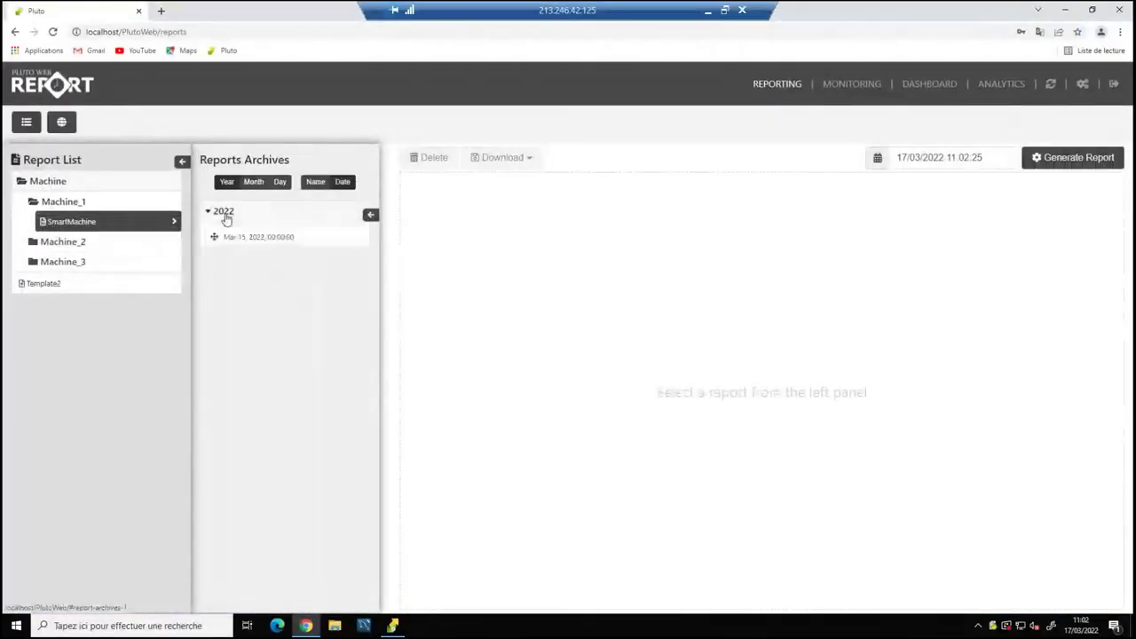
click(851, 84)
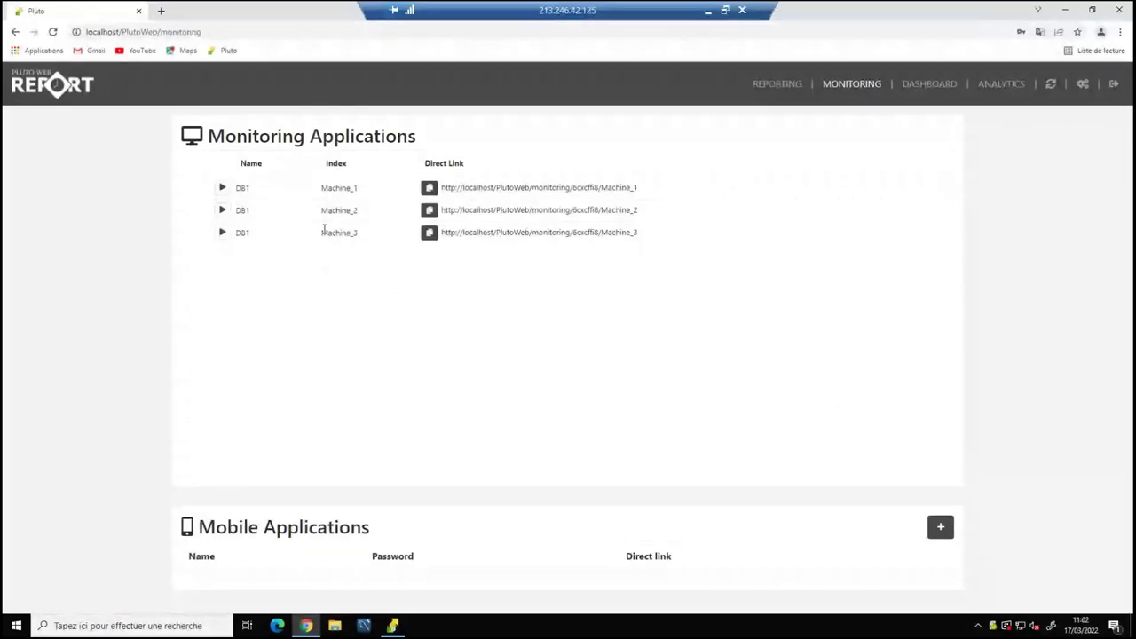
Launch Machine_1's monitoring display, dismiss the translation popup, and return to the designer.
click(223, 189)
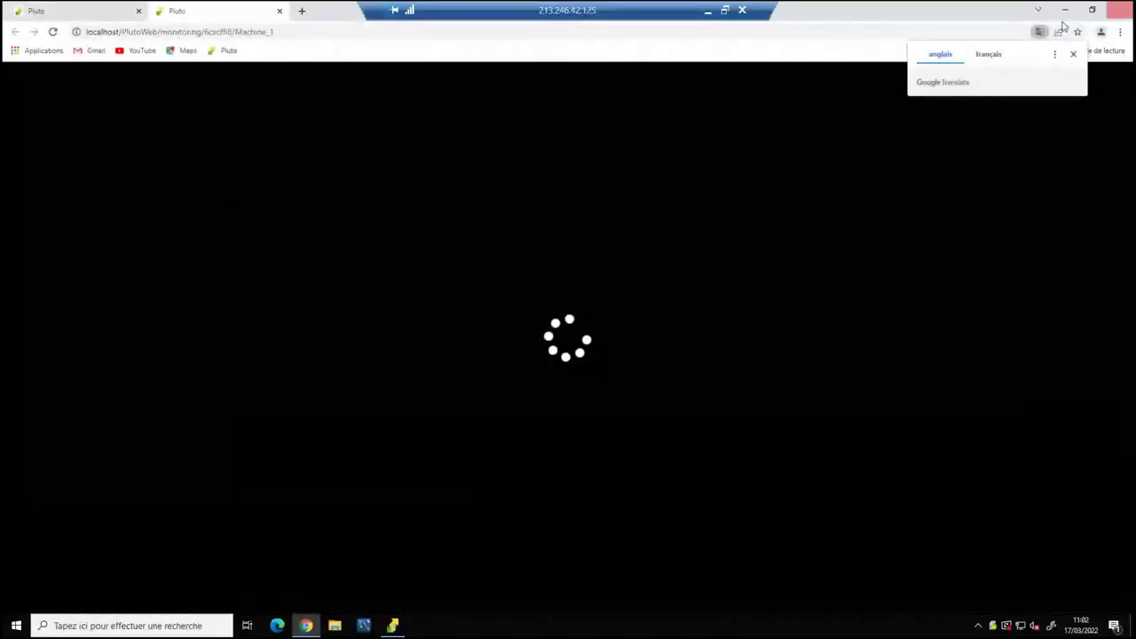
click(1074, 54)
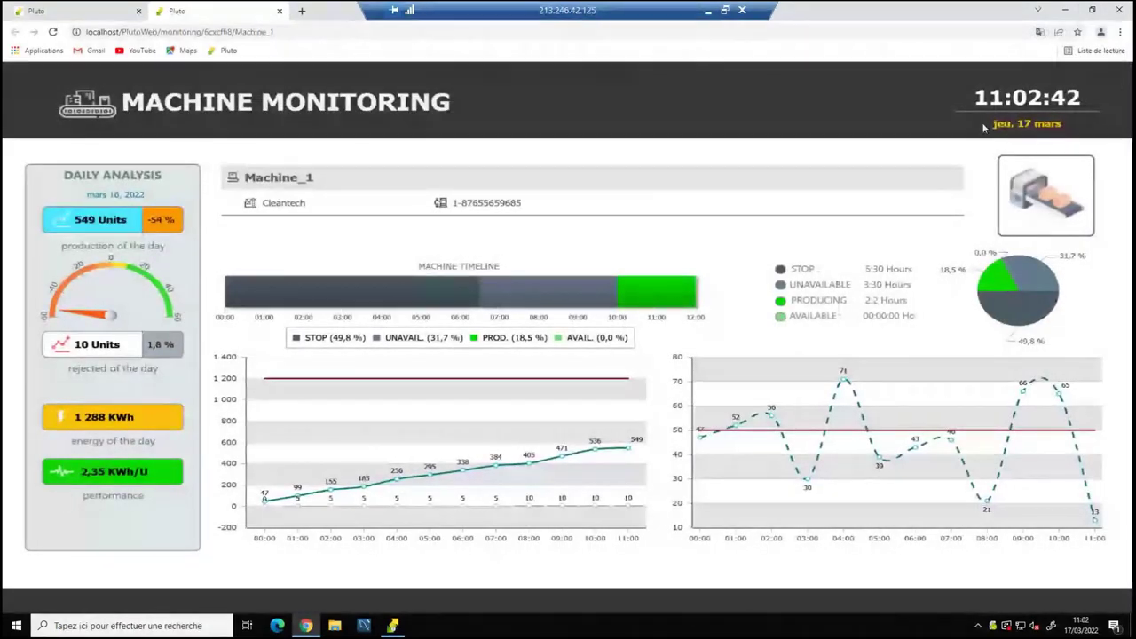
click(397, 625)
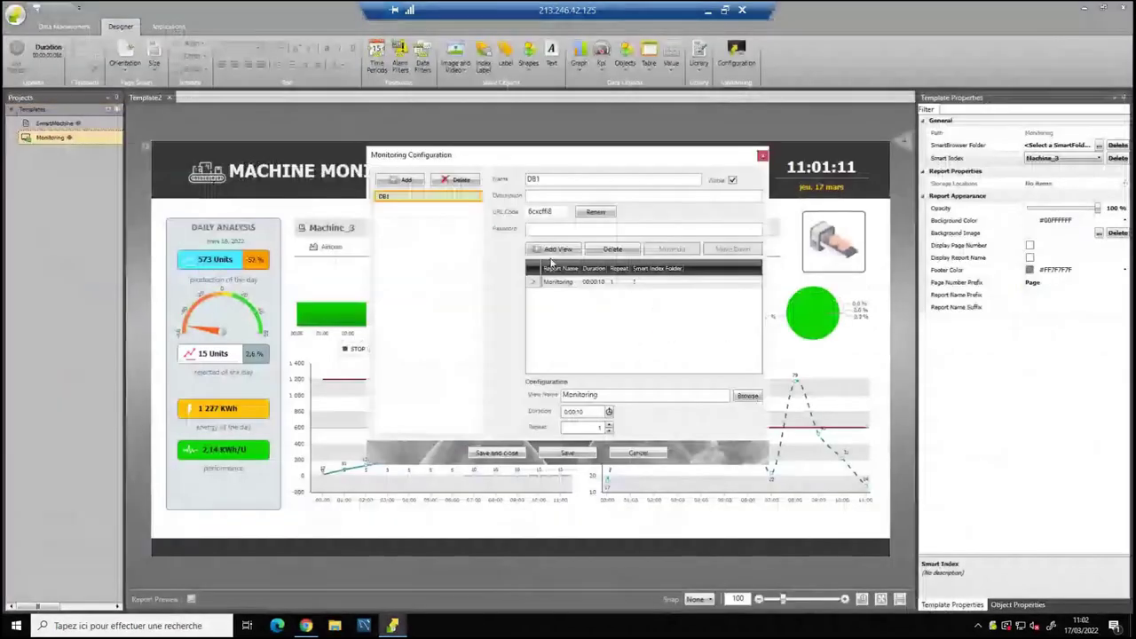
Close the DB1 monitoring configuration and minimize the remote desktop session.
click(557, 282)
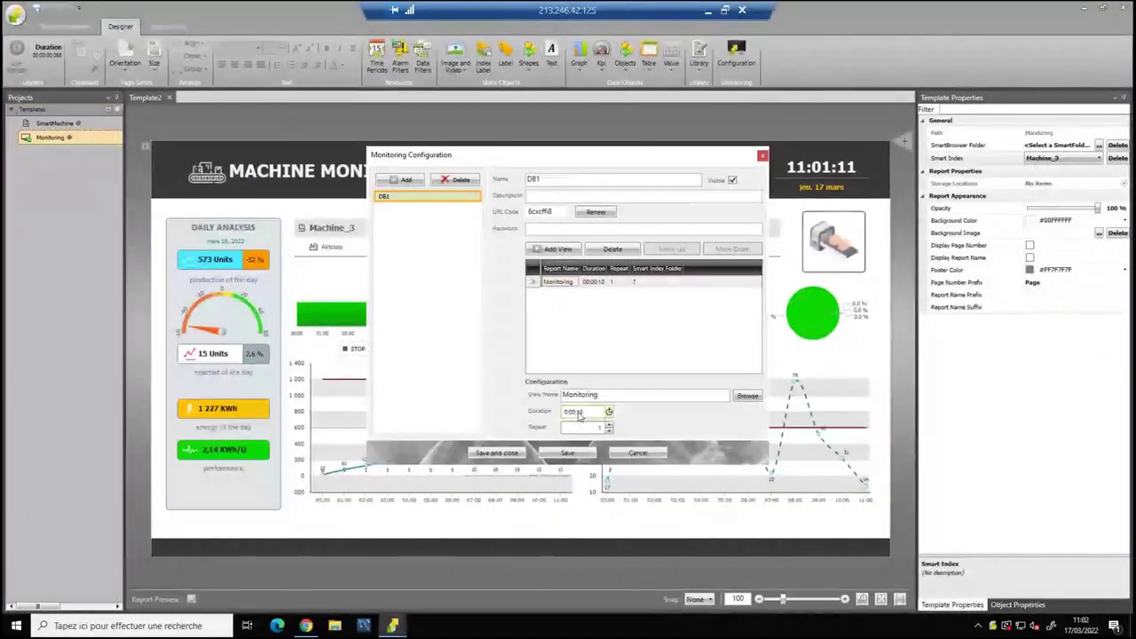
click(762, 157)
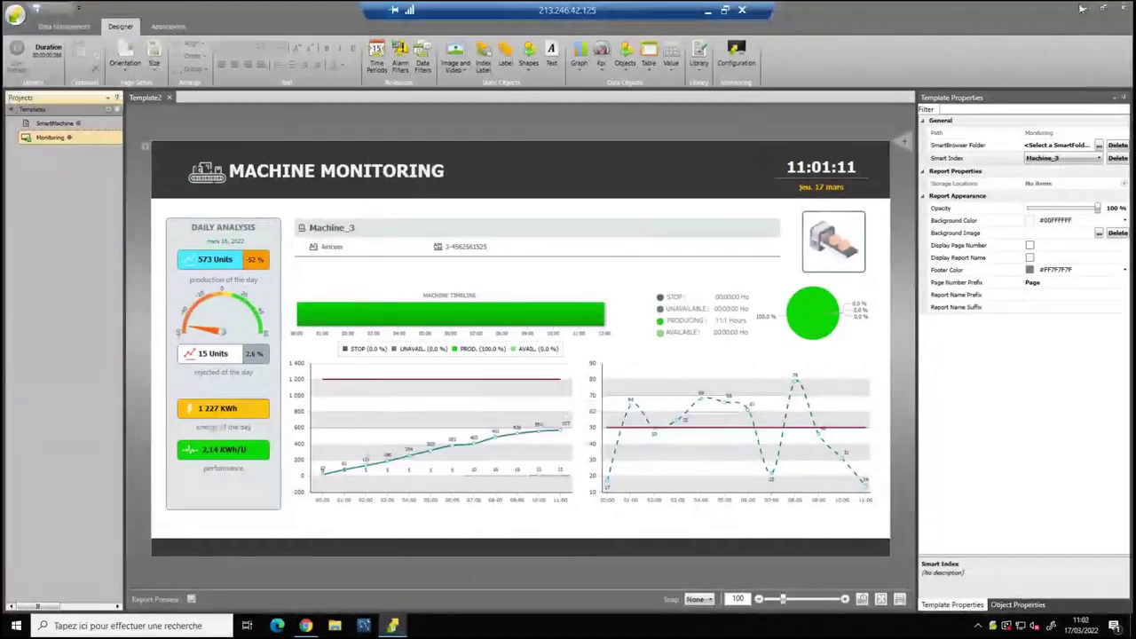
click(708, 10)
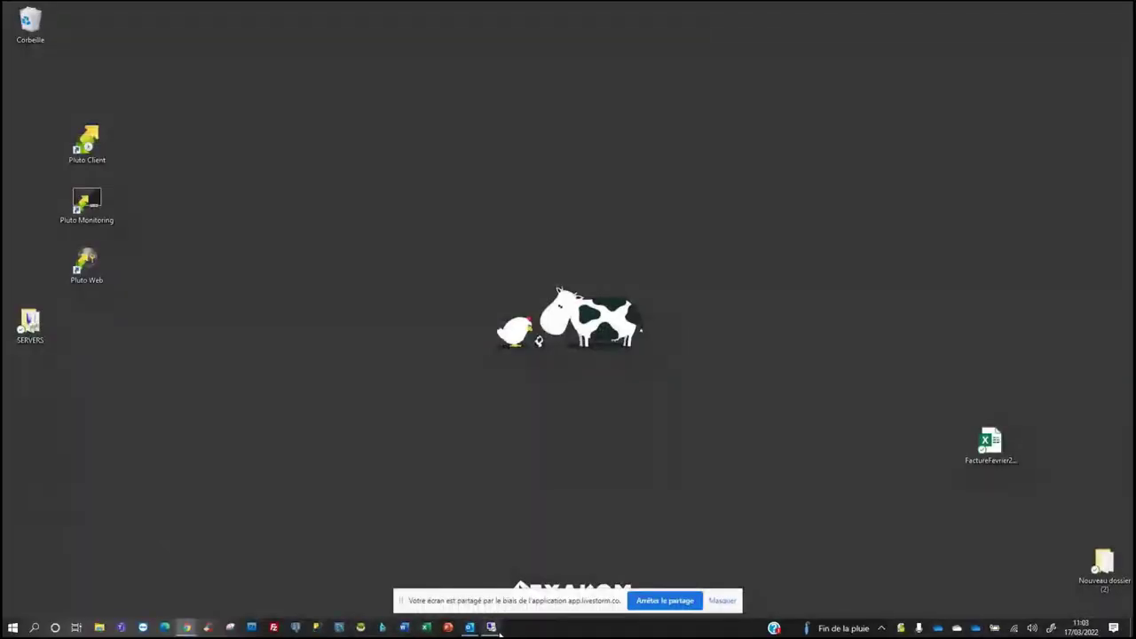
Check the Plant Monitoring session, then bring Machine_1's monitoring page back to the front.
mouse_move(491, 626)
click(536, 579)
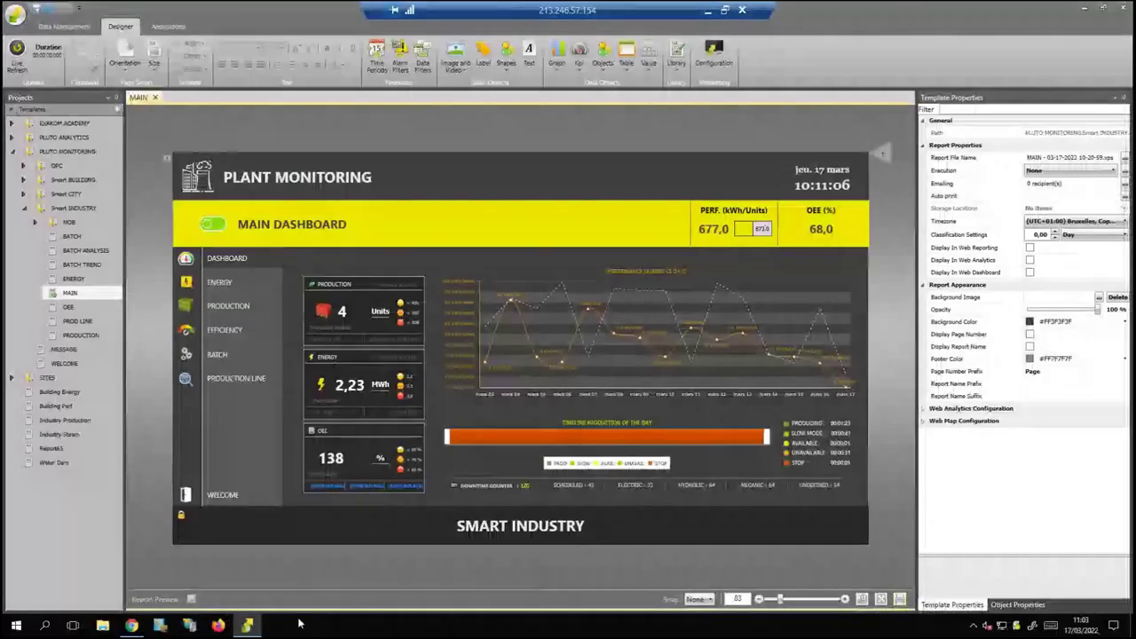
click(709, 9)
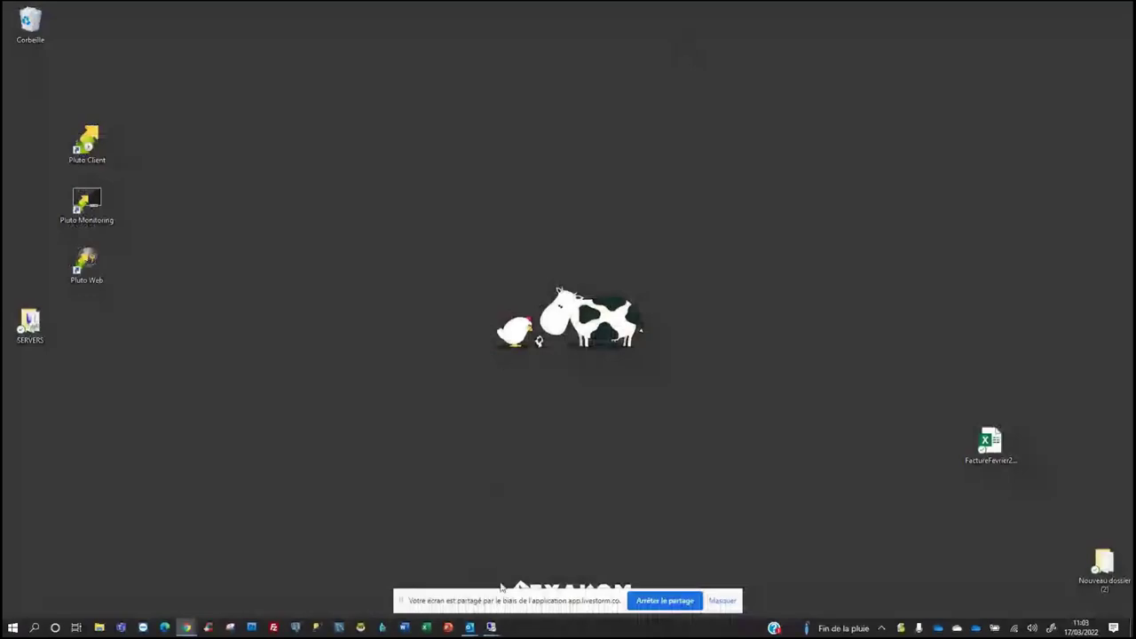
mouse_move(491, 627)
click(435, 587)
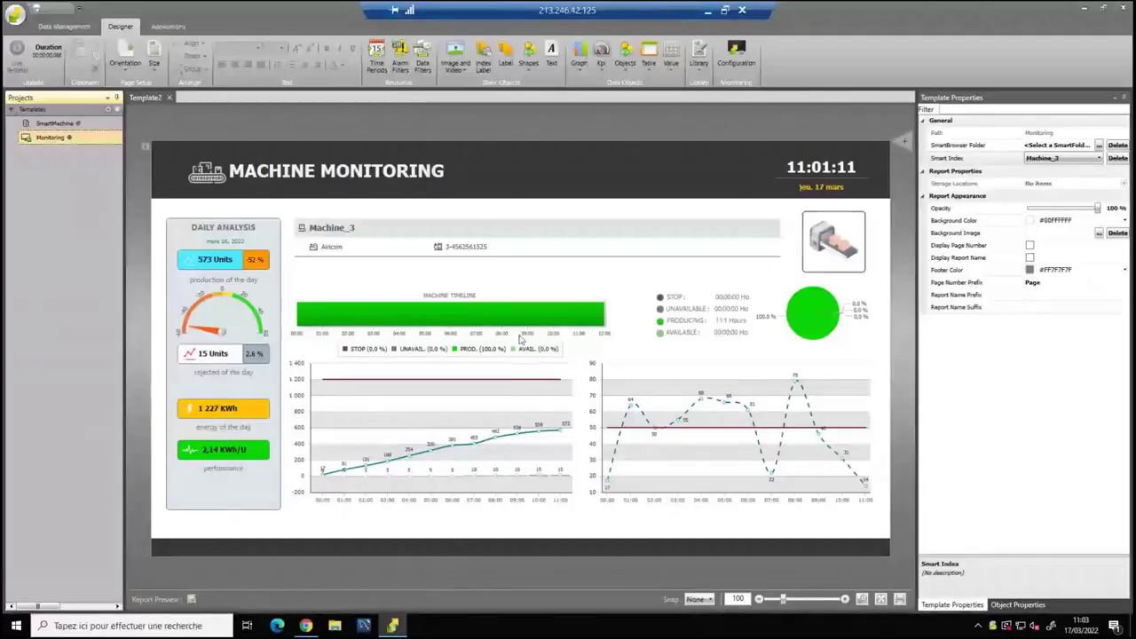
click(305, 626)
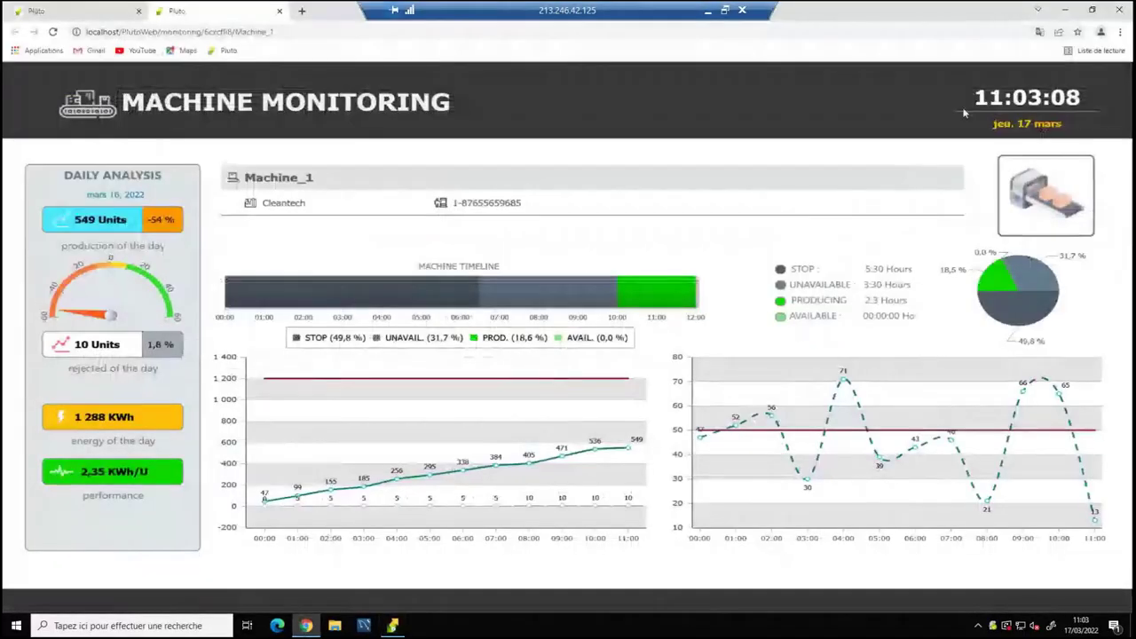
Open the Machine_3 monitoring link from Monitoring Applications in its own browser window.
double_click(888, 13)
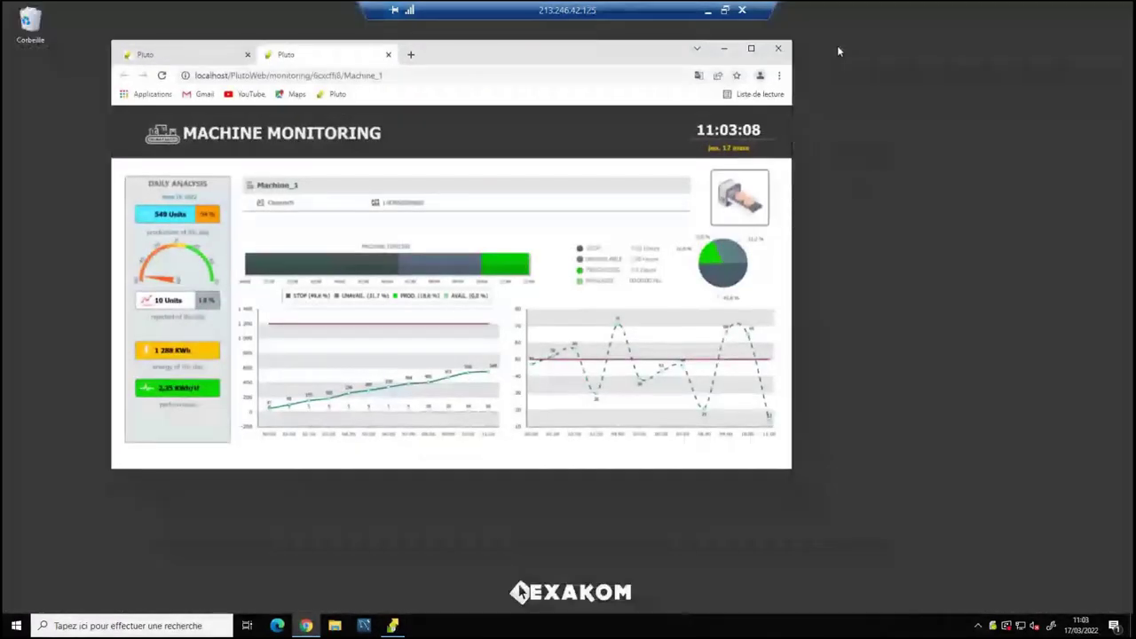
drag(462, 51, 411, 49)
click(152, 53)
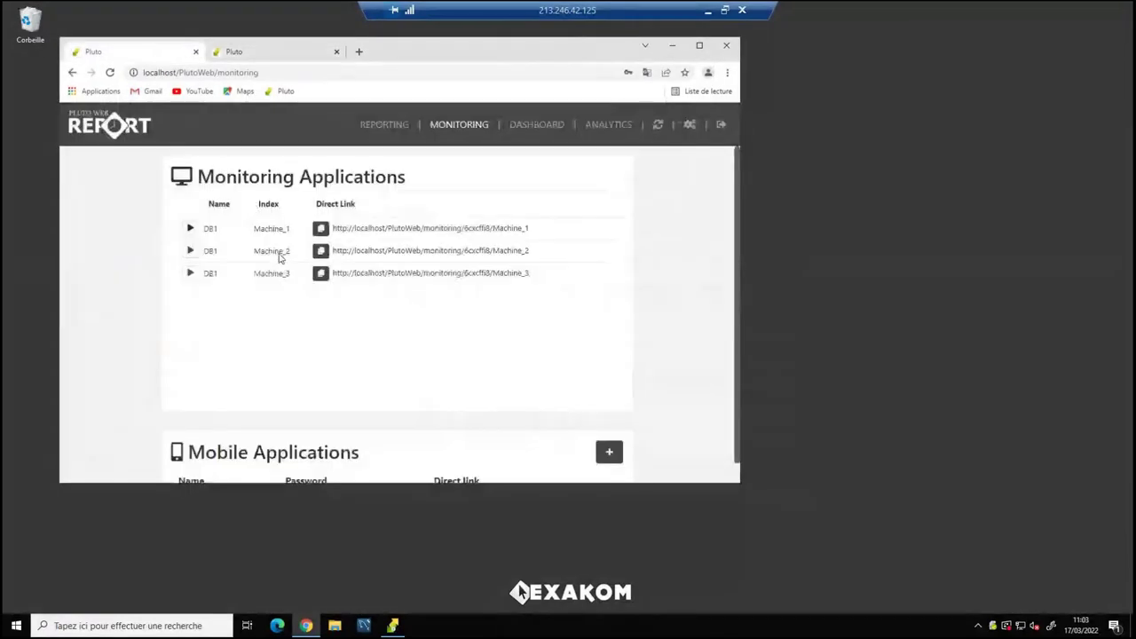
click(190, 274)
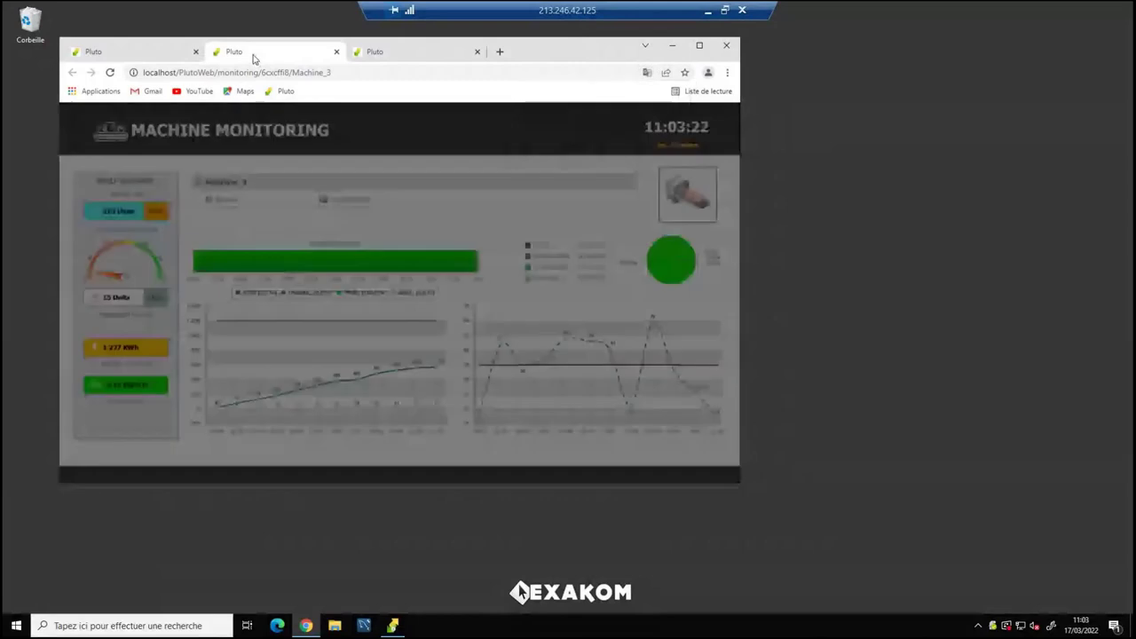
drag(253, 58, 594, 179)
click(249, 51)
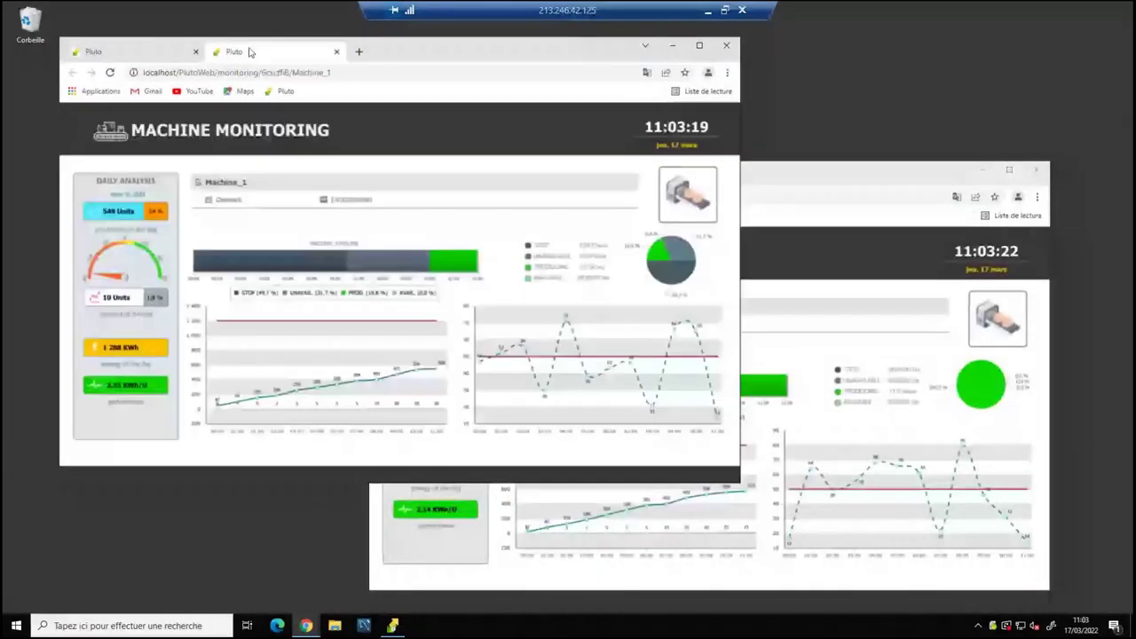
Reposition and reload the Machine_1 dashboard window, then bring the Machine_3 window forward.
drag(249, 51, 196, 41)
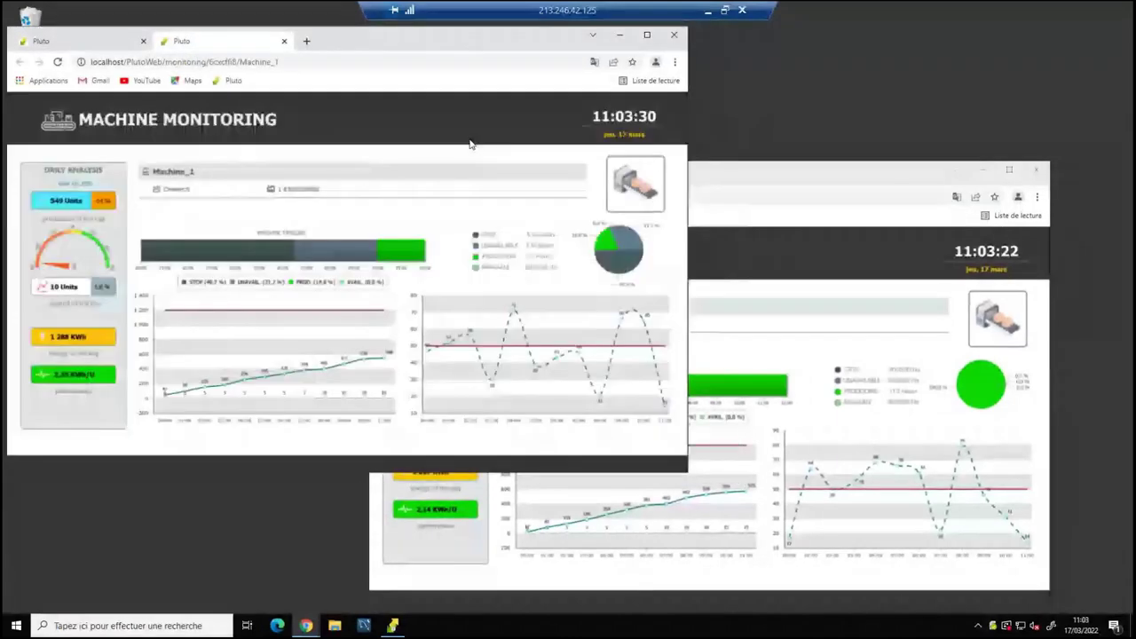
click(98, 41)
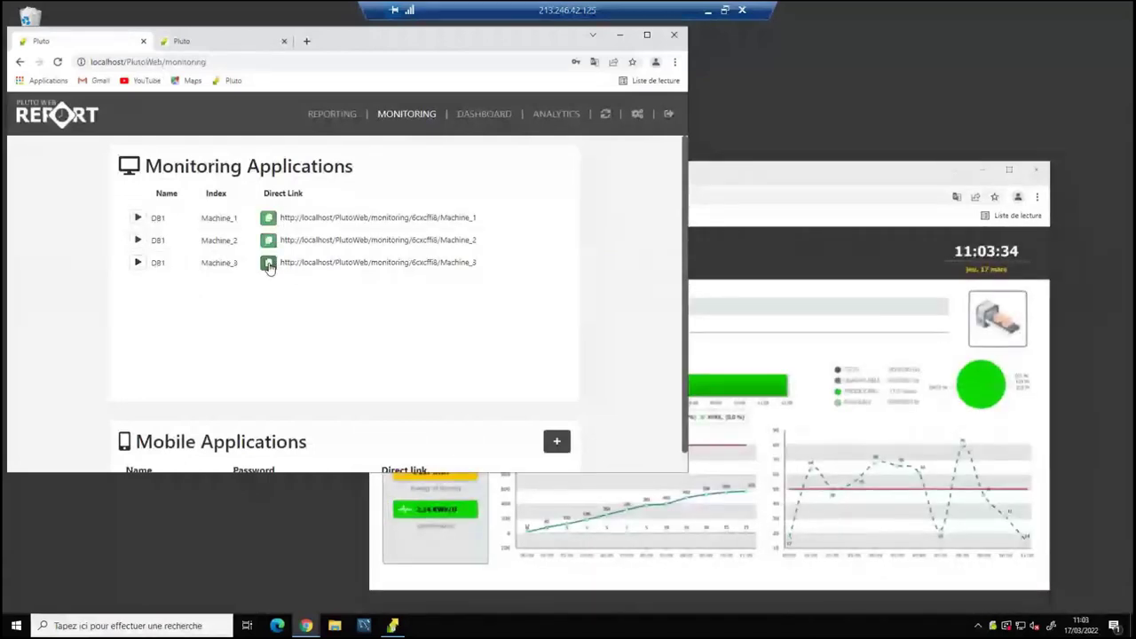
click(230, 48)
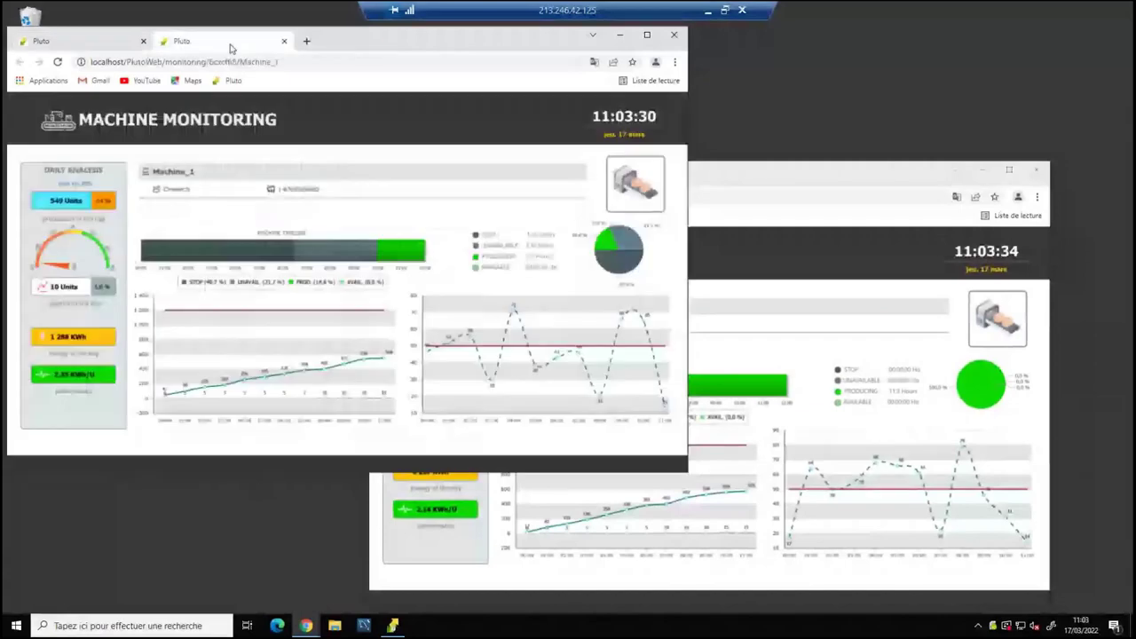
key(ctrl+l)
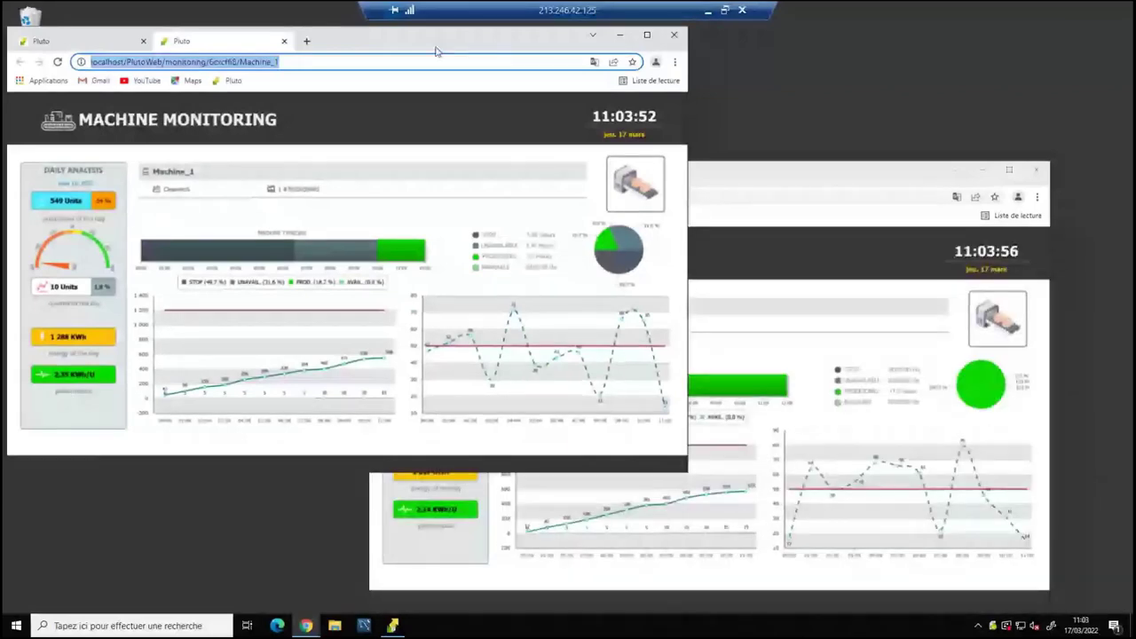
drag(436, 50, 472, 42)
click(737, 176)
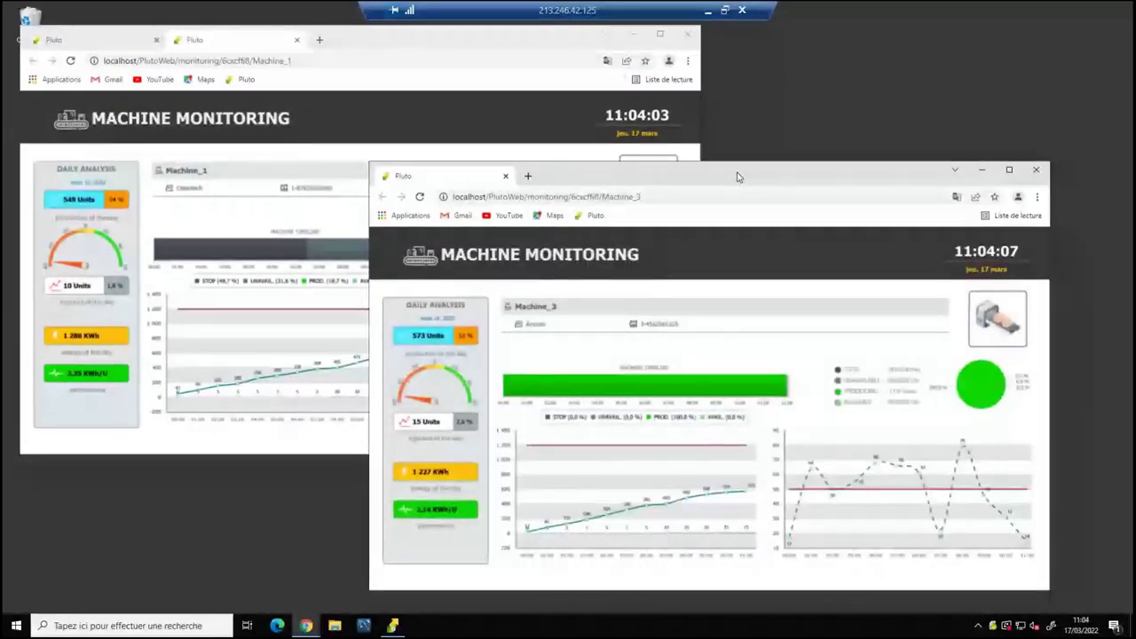
Open the SmartMachine template in the designer and restore it to a smaller window.
click(395, 626)
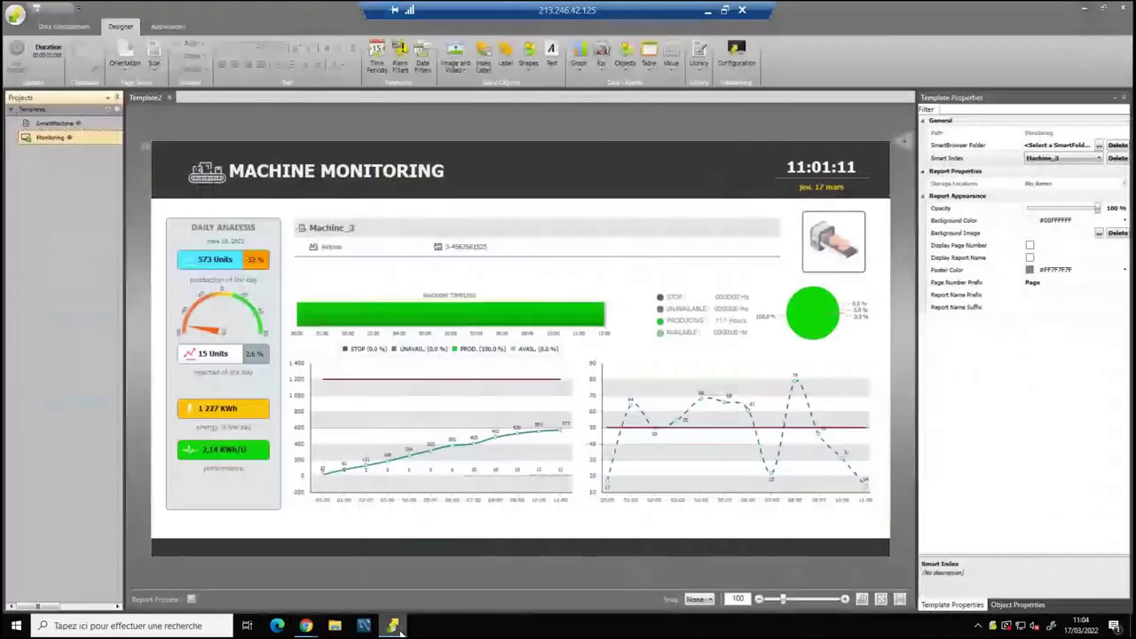
double_click(74, 127)
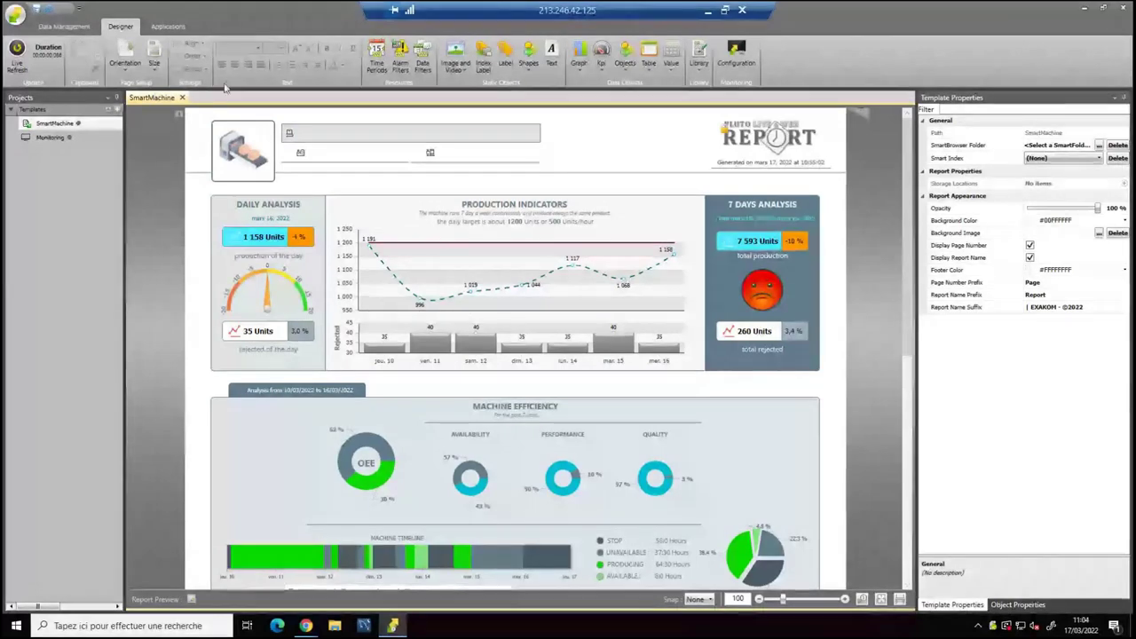
drag(312, 17, 361, 55)
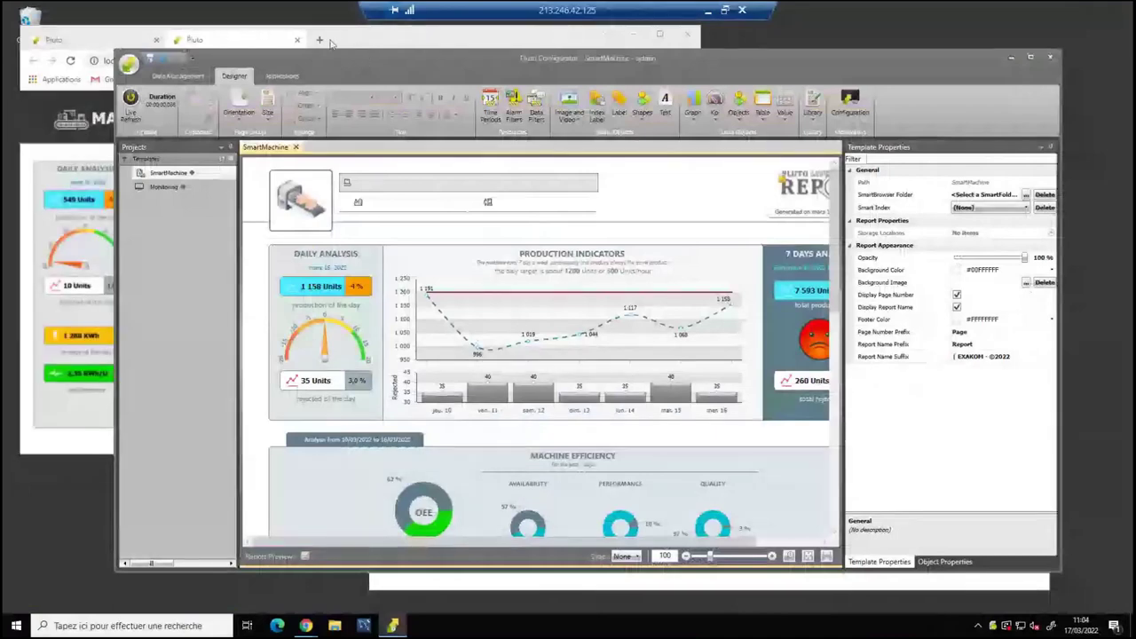
View the Smart Browser data configuration, then return to the Designer and the browser page.
click(175, 78)
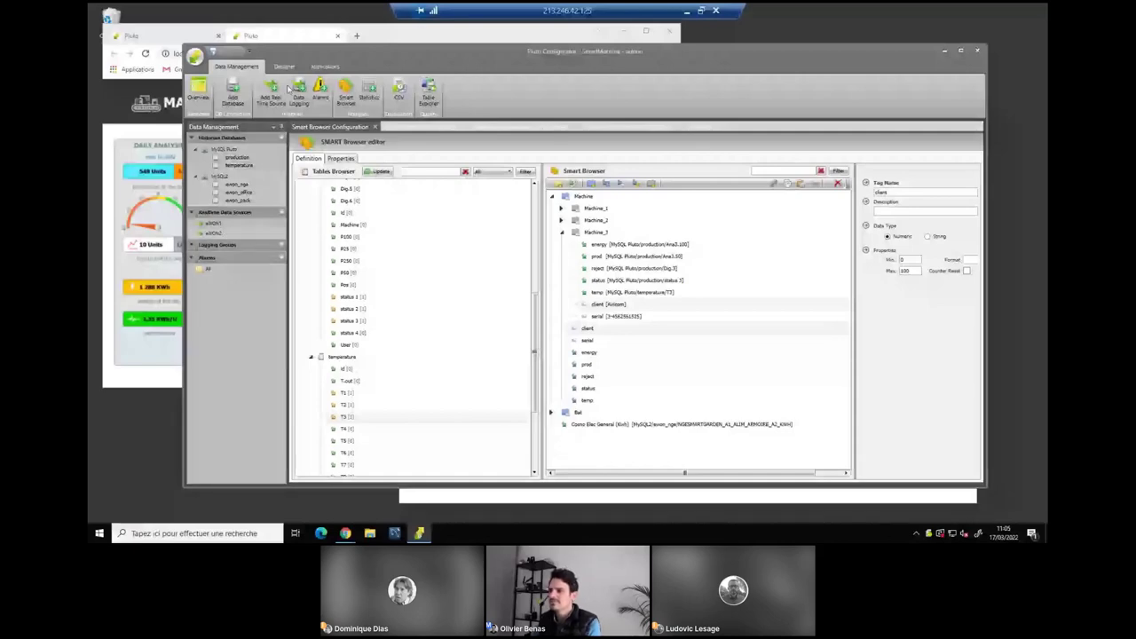
click(284, 66)
click(196, 36)
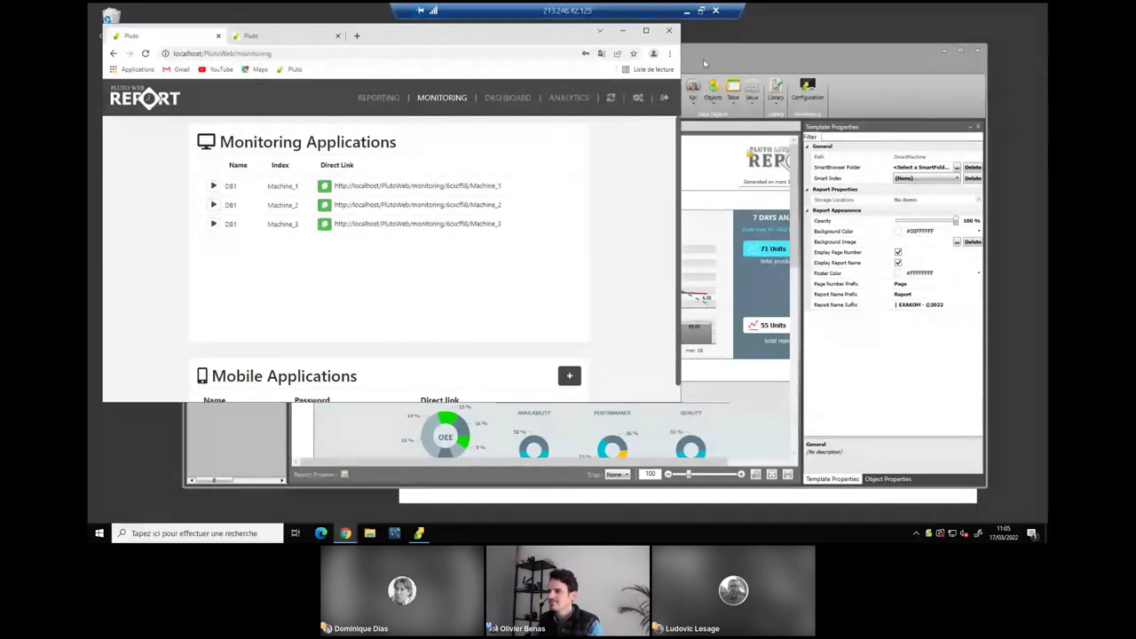
Reload Monitoring Applications from 213.246.42.125 instead of localhost, then show the Machine_1 dashboard tab.
click(203, 53)
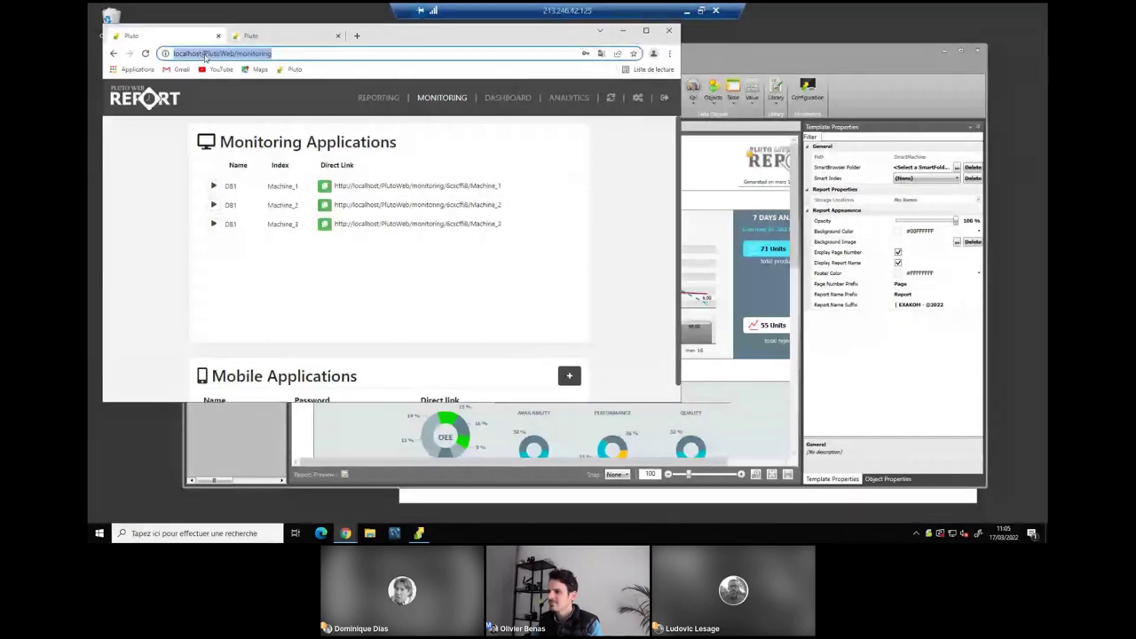
double_click(188, 53)
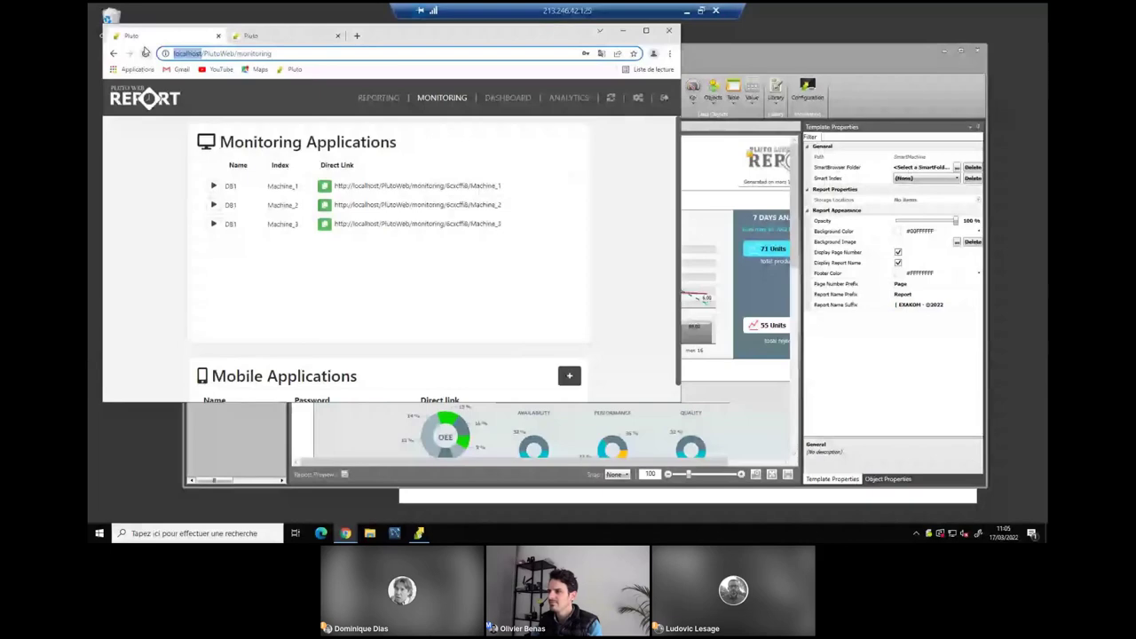
text(213.246)
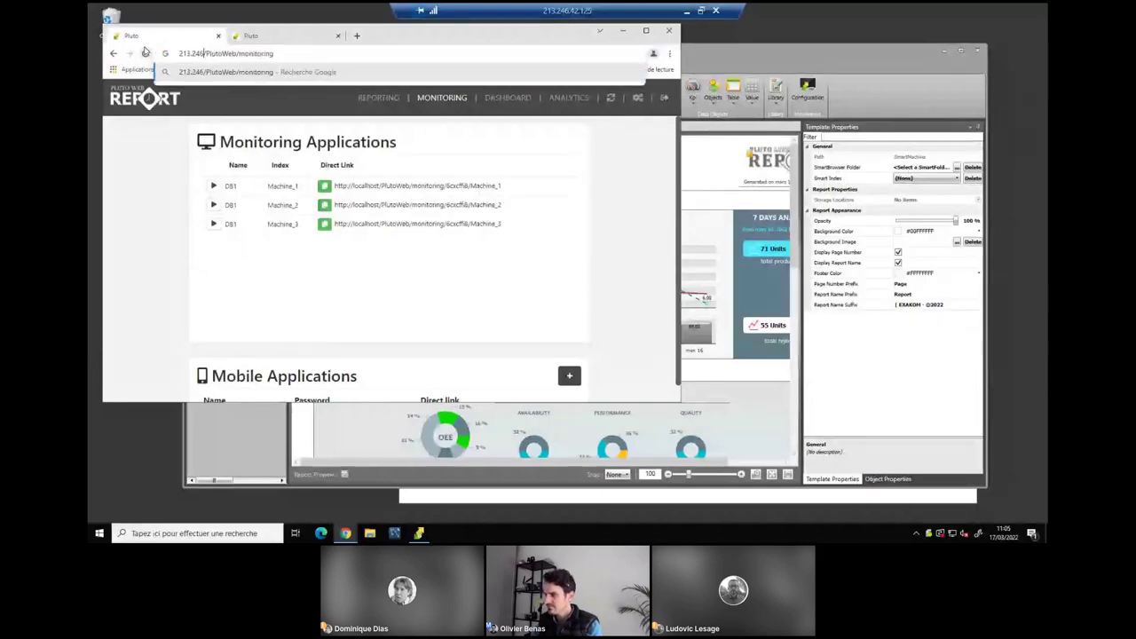
text(.42)
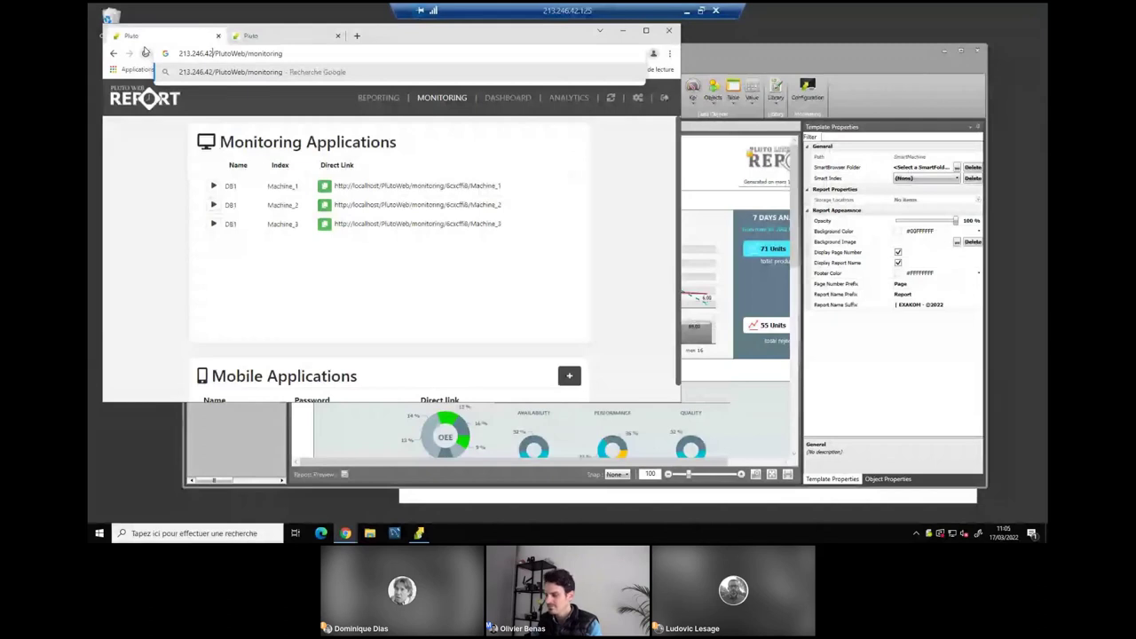
text(.125)
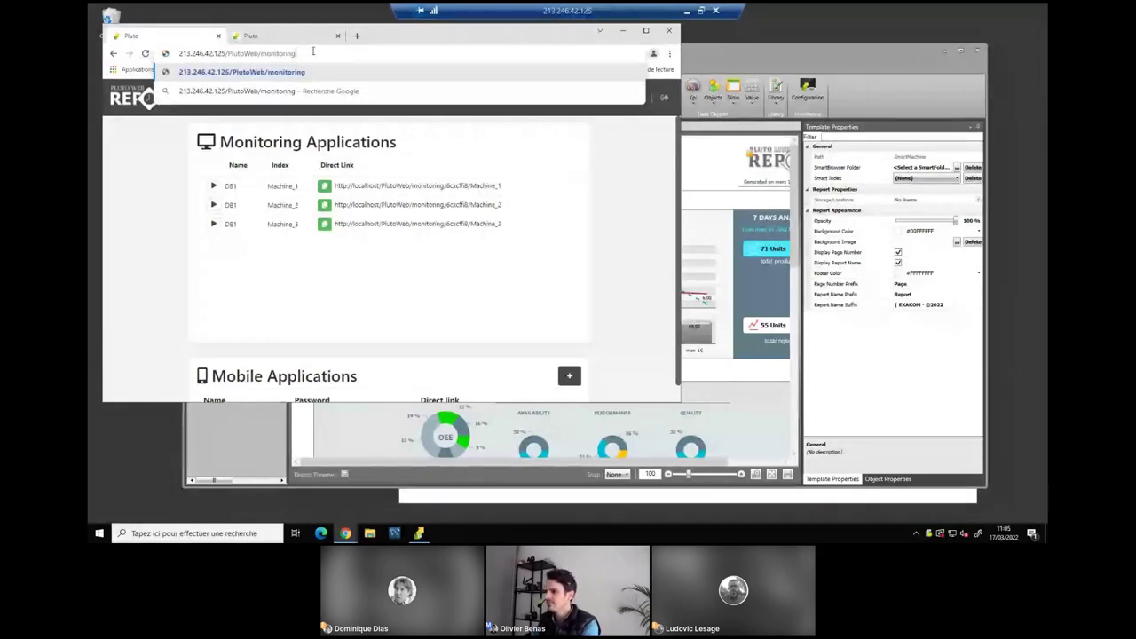
key(Return)
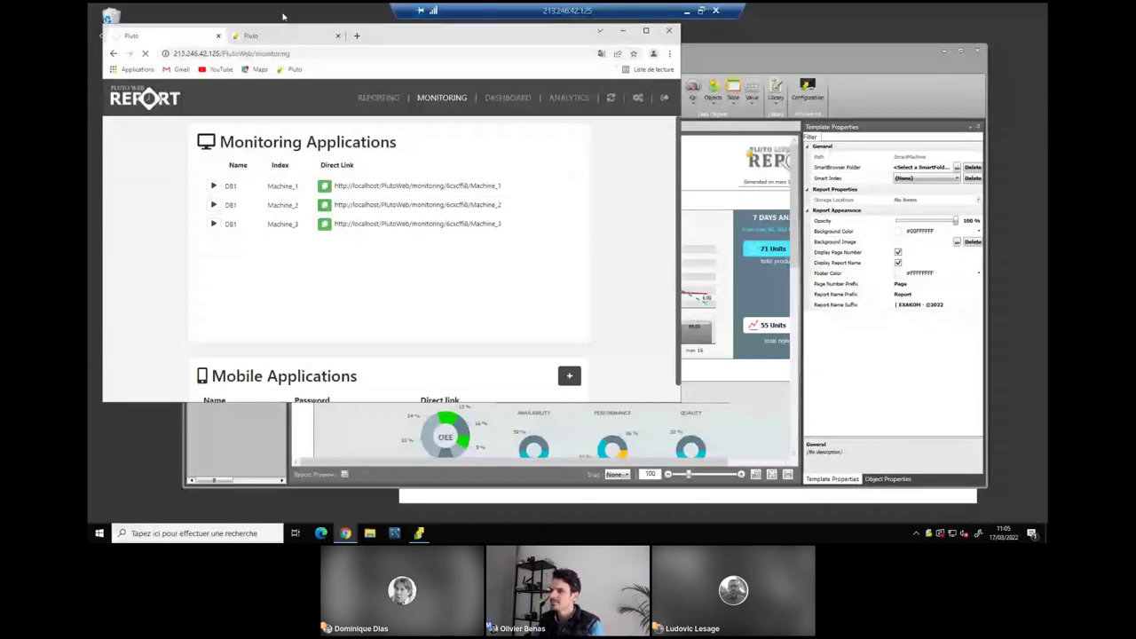
click(231, 53)
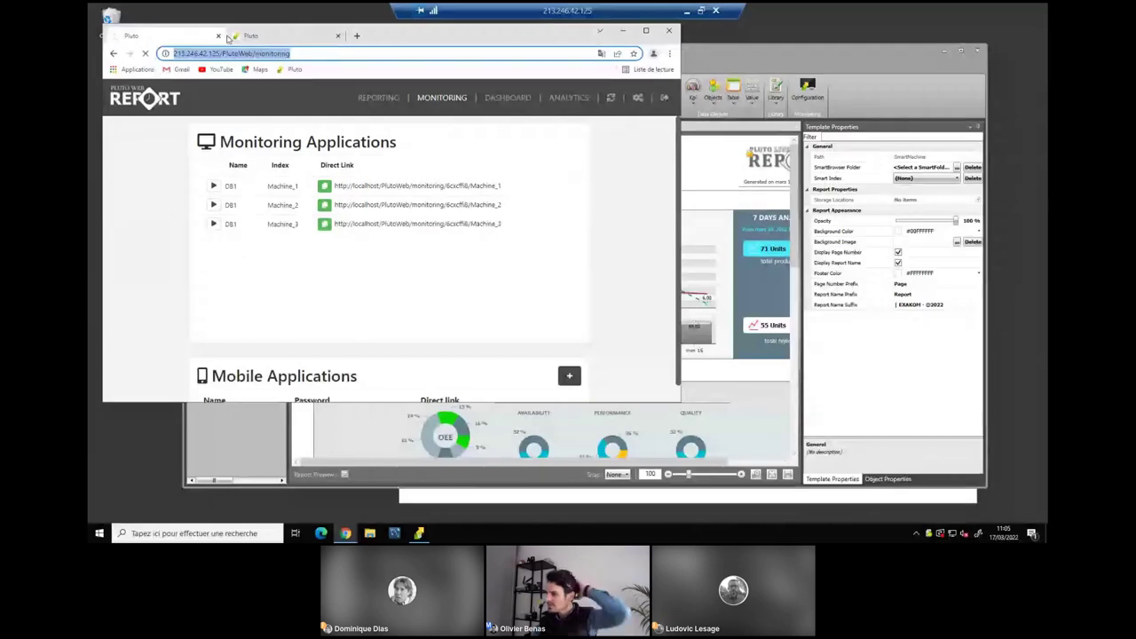
click(258, 36)
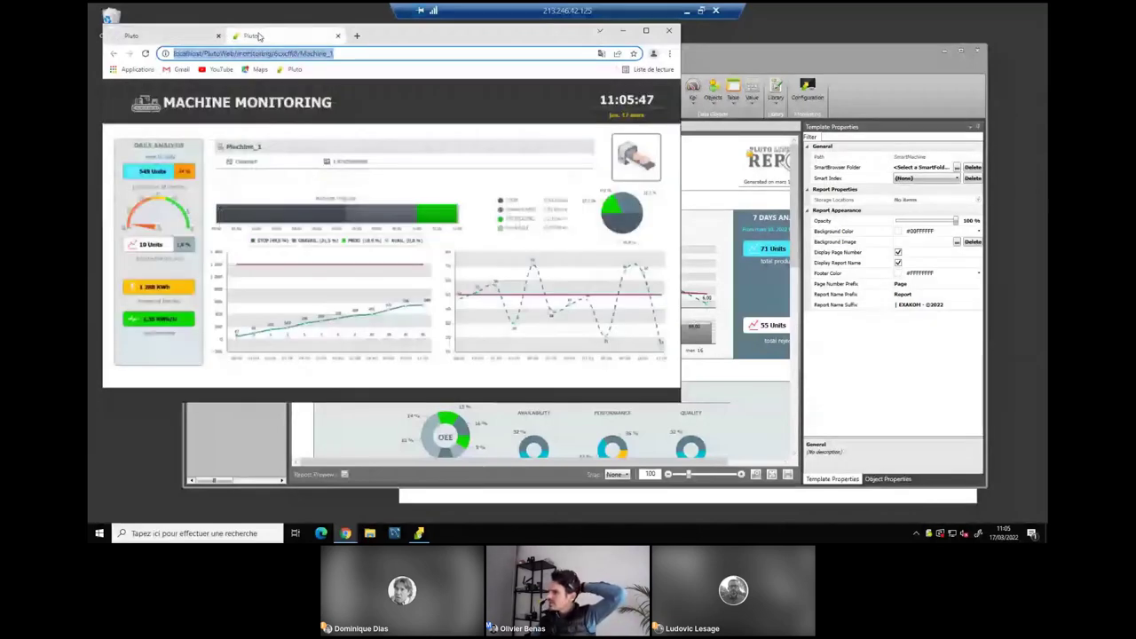
Close the extra tab and load the Machine_1 dashboard from 213.246.42.125 instead of localhost.
click(219, 36)
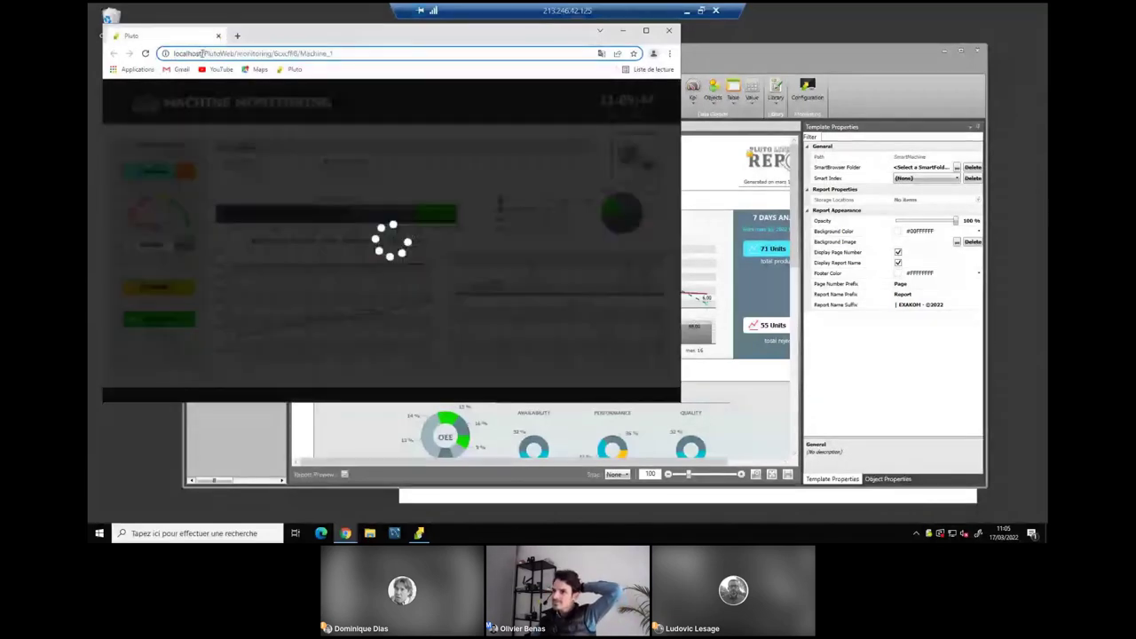
double_click(203, 53)
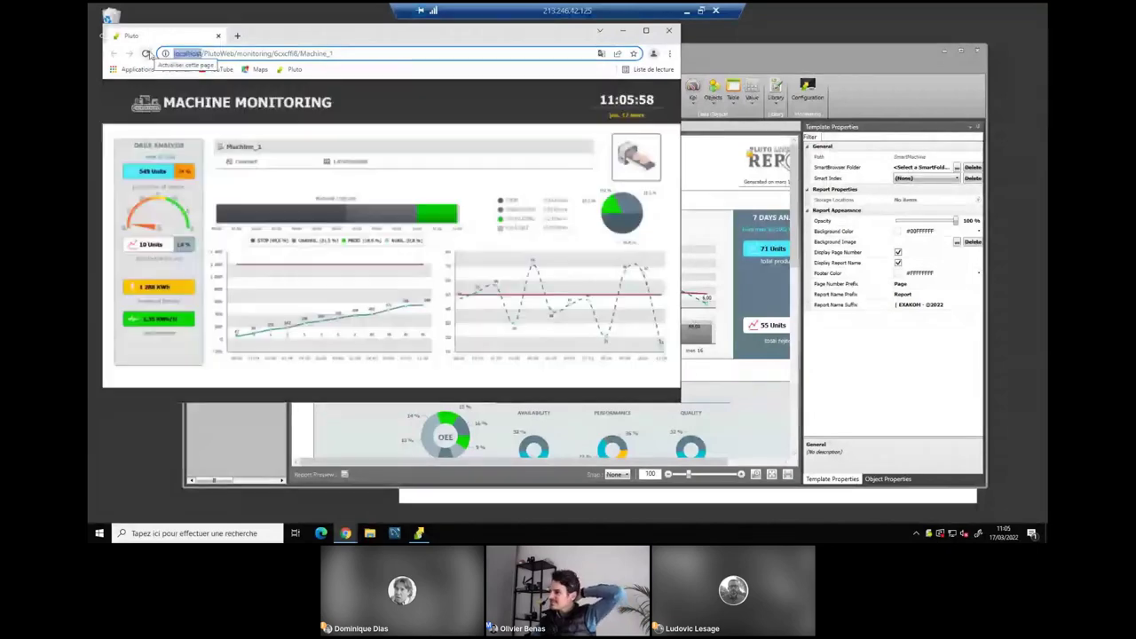
text(21)
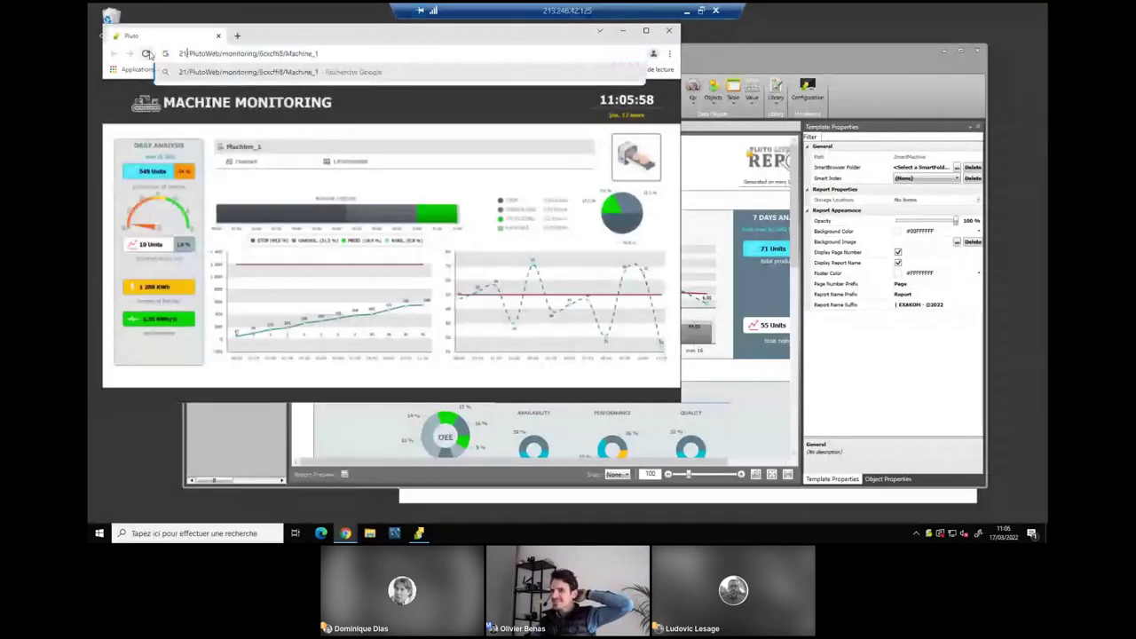
text(3.246)
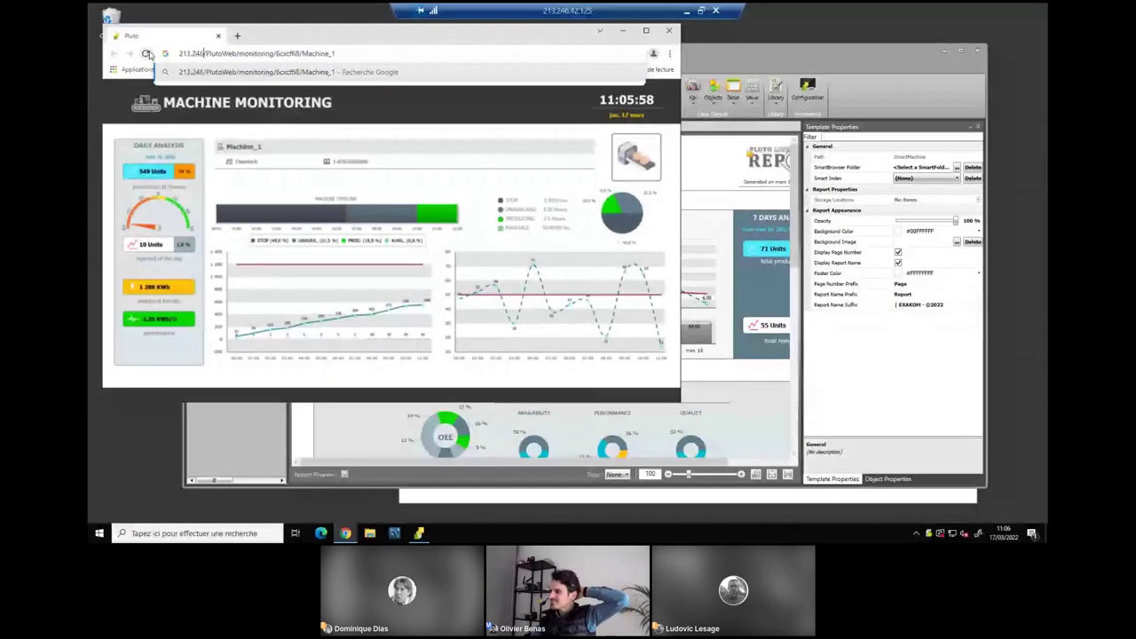
text(.42)
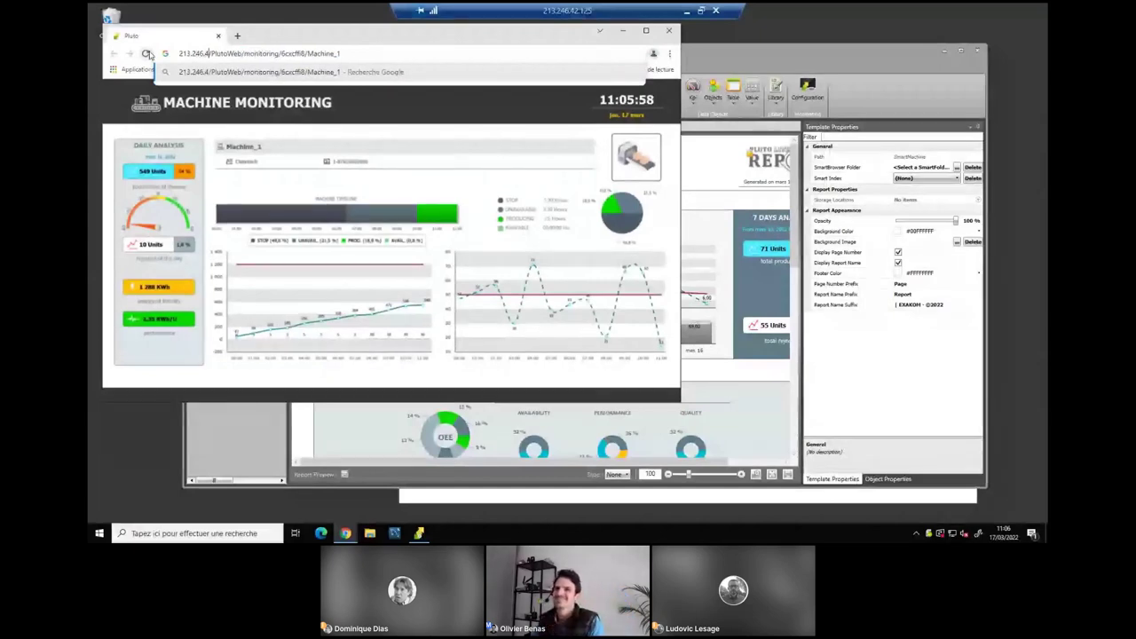
text(:)
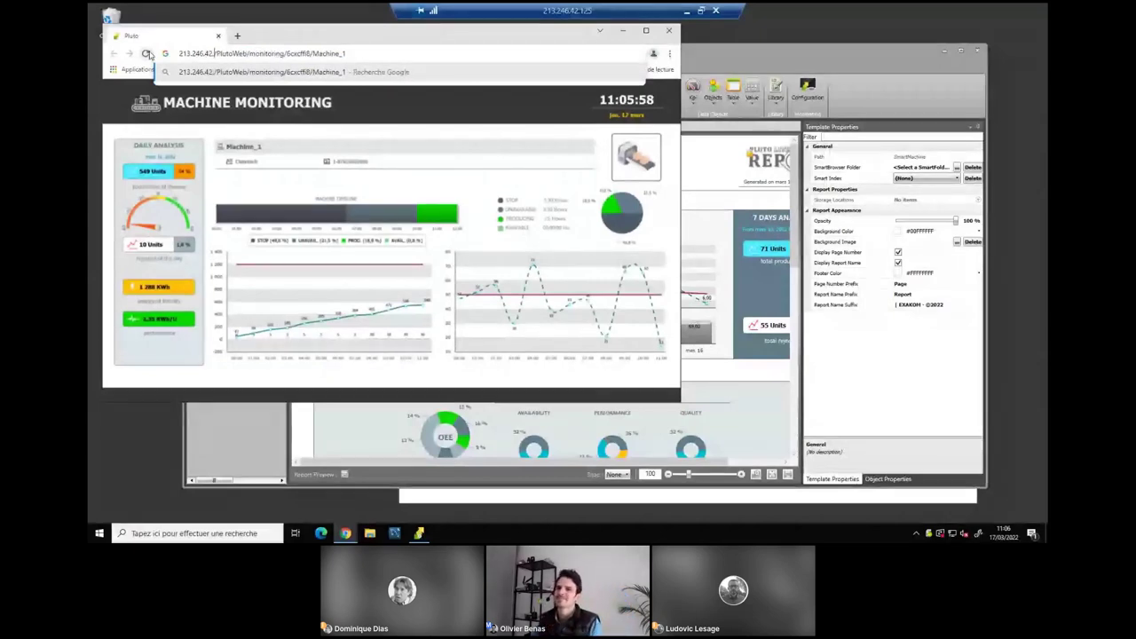
text(125)
key(Return)
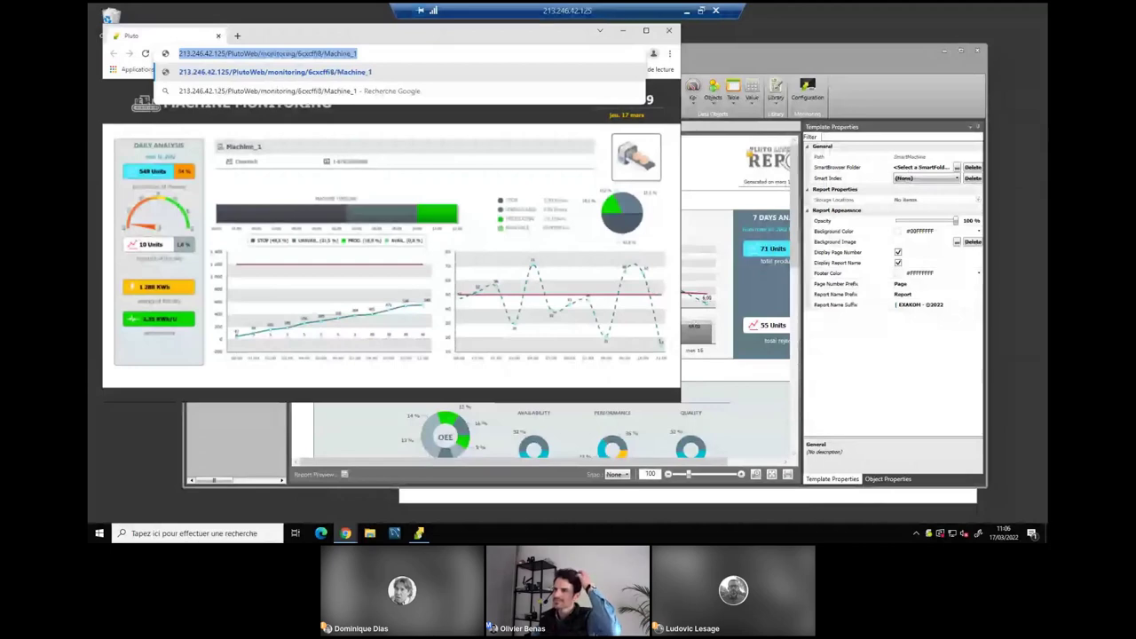
key(Return)
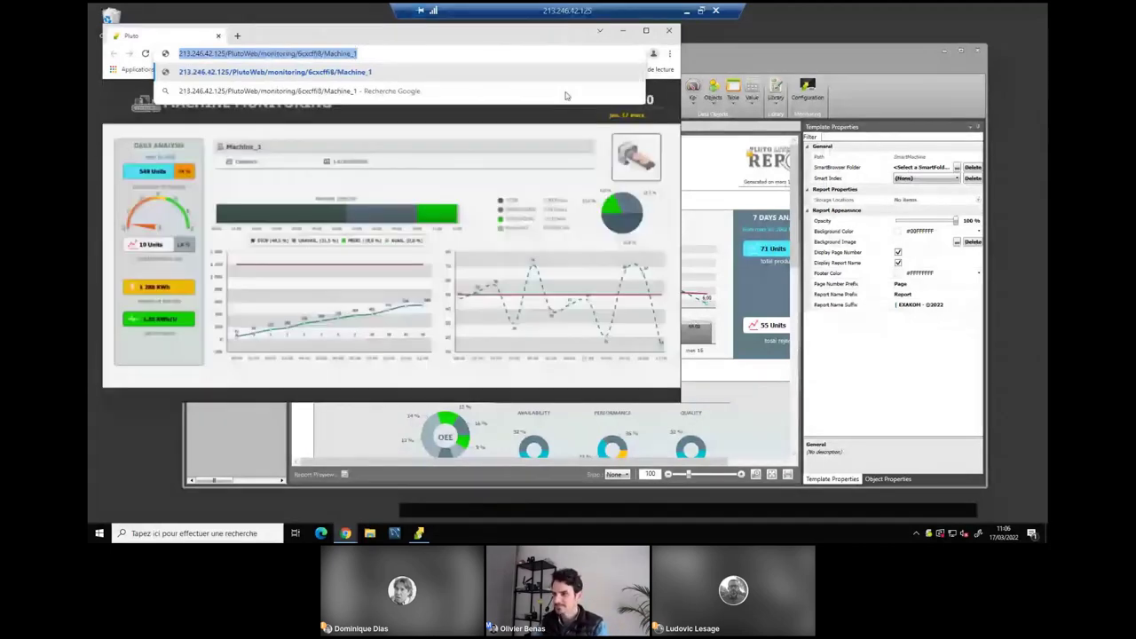
Shrink the browser and open the designer's DB1 Monitoring Configuration.
double_click(346, 40)
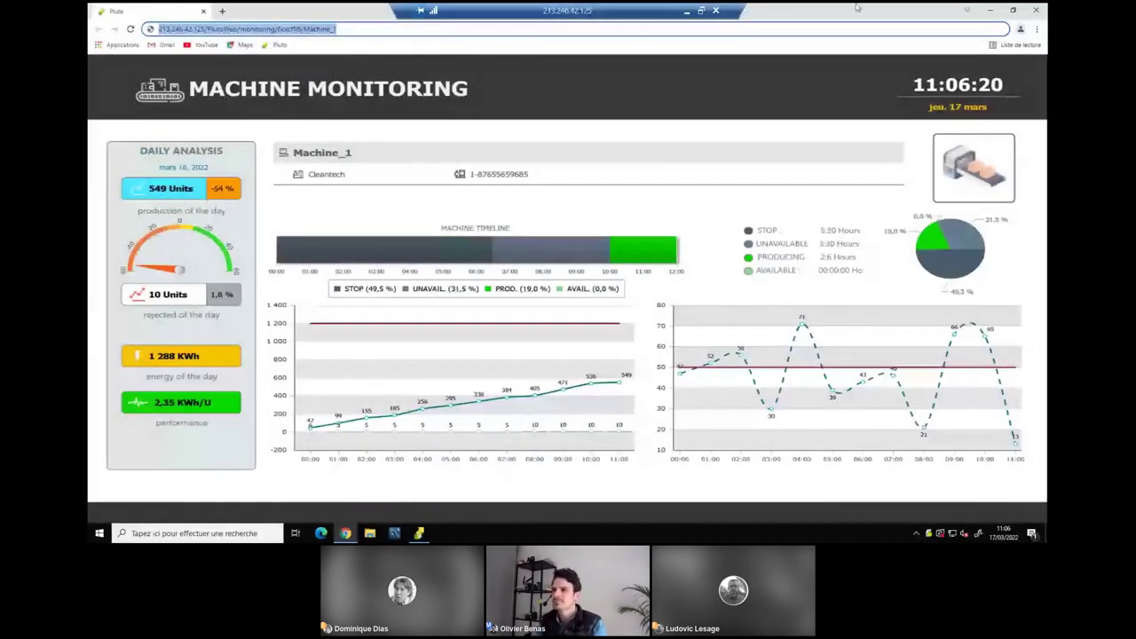
key(super+Down)
click(808, 90)
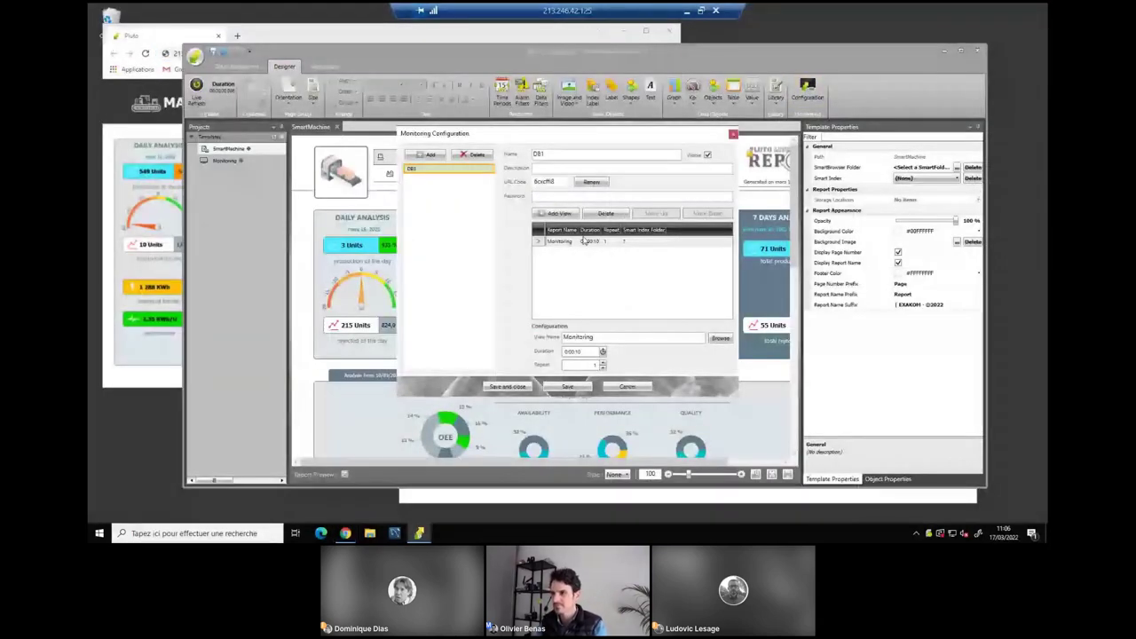
Pick the Monitoring view entry and close the DB1 Monitoring Configuration.
click(583, 241)
click(554, 197)
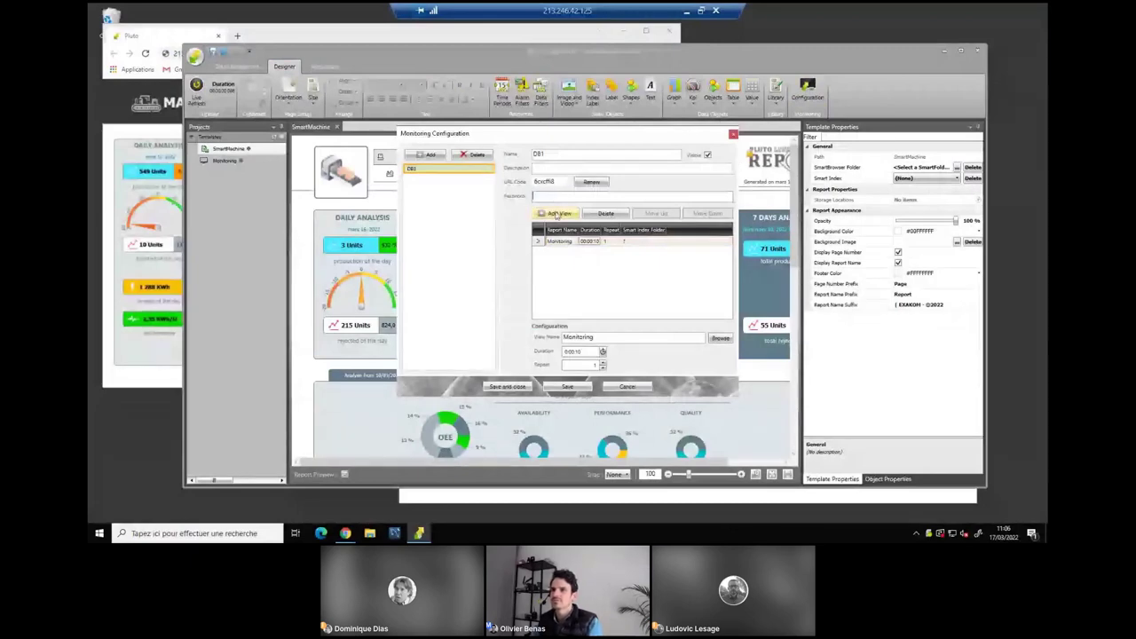
click(507, 386)
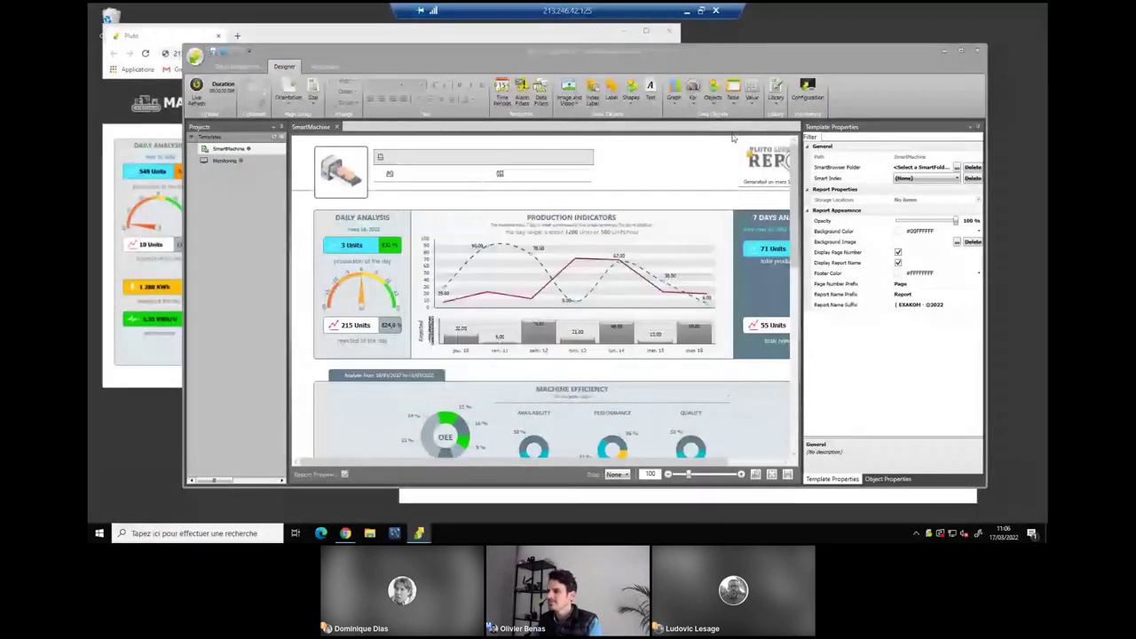
Switch between the dashboard and designer, then maximize the designer showing the SmartMachine report.
click(308, 40)
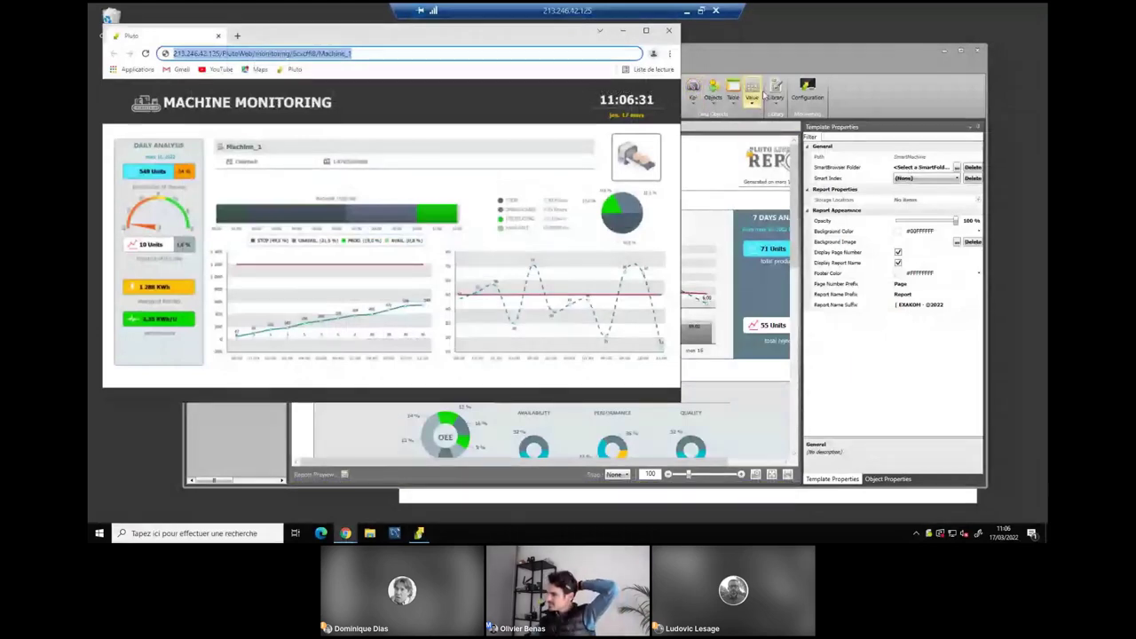
click(759, 57)
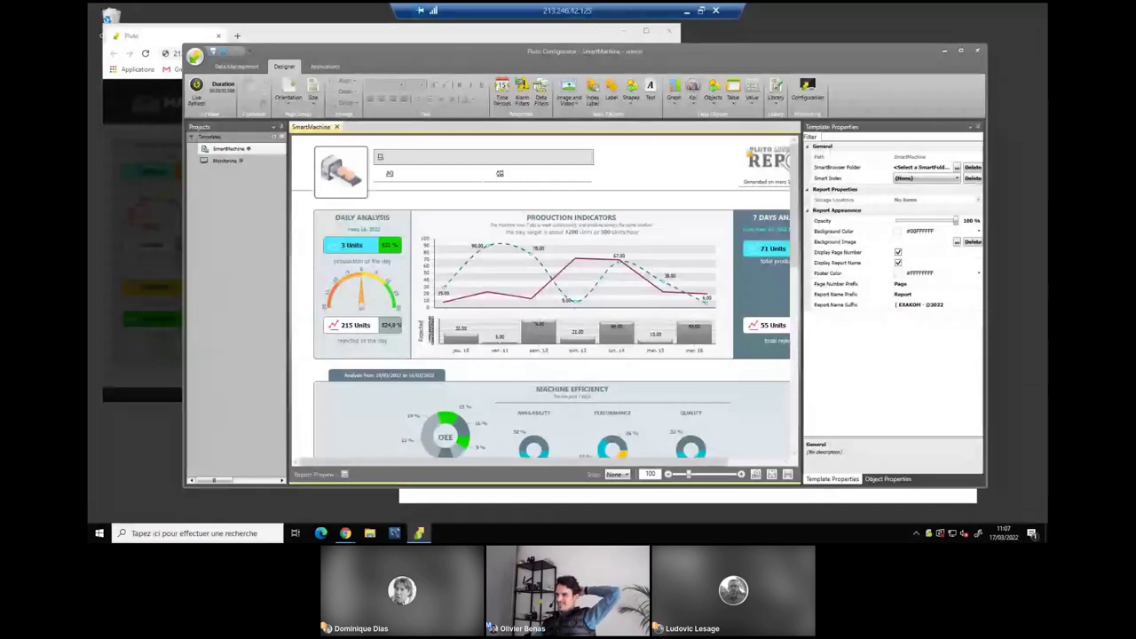
key(alt+Tab)
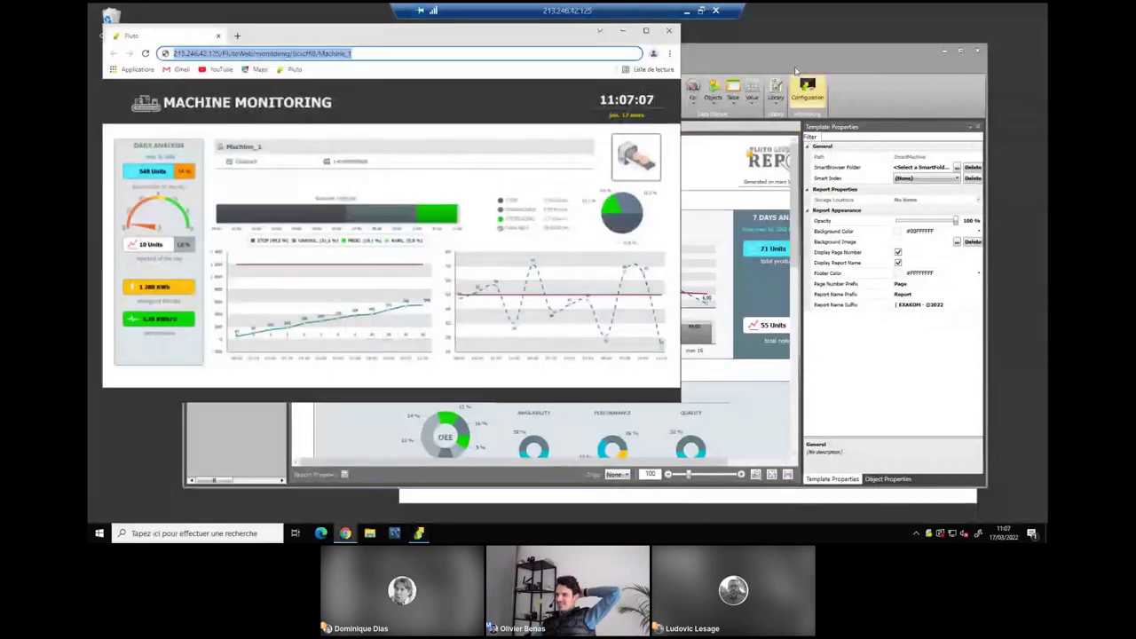
click(791, 58)
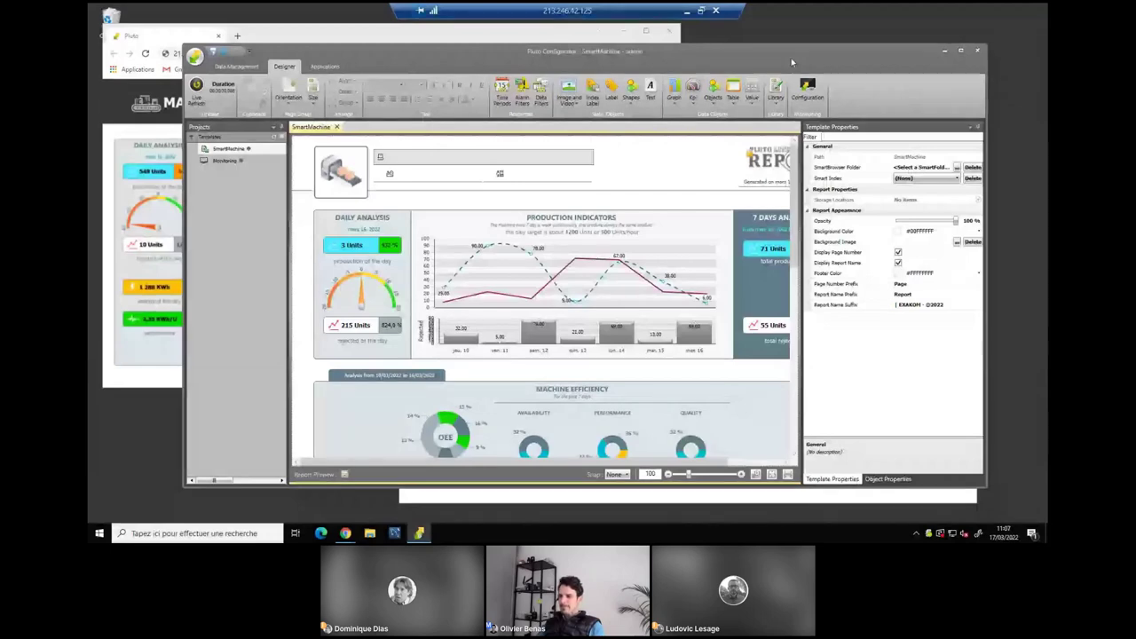
double_click(739, 47)
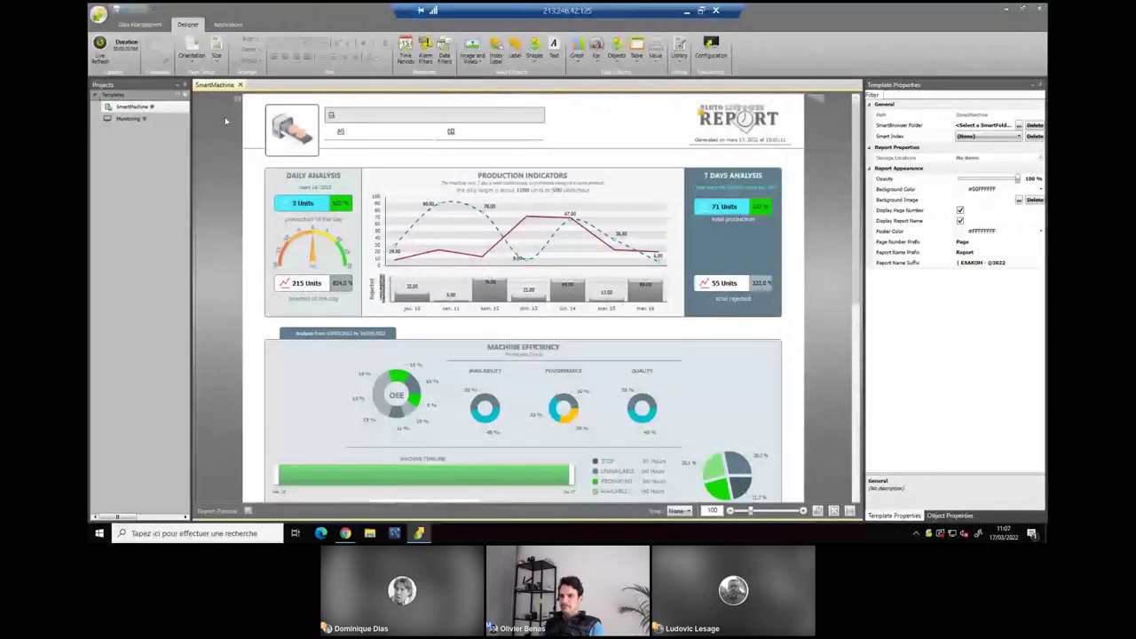
Enable Live Refresh for live Machine_1 data, then open the Data Management Smart Browser editor.
click(103, 49)
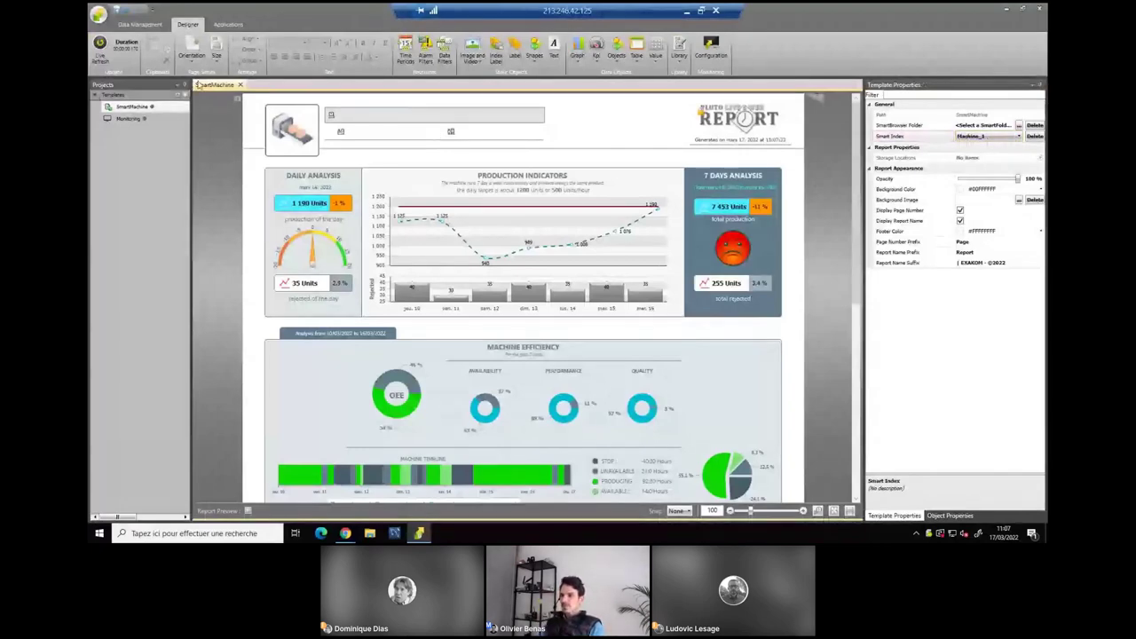
click(100, 46)
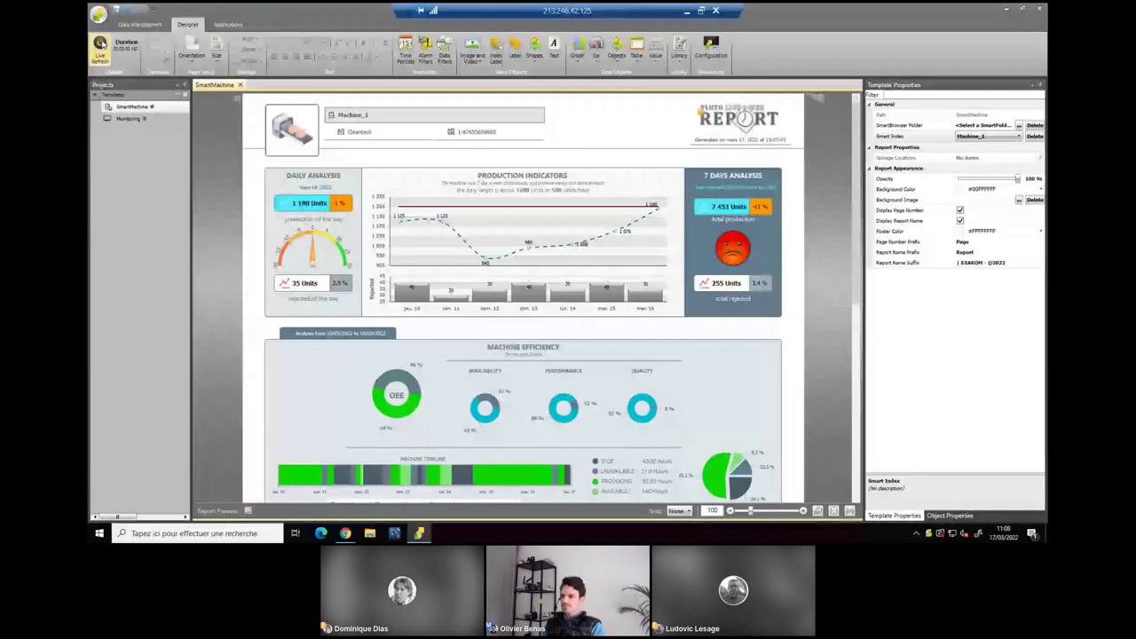
click(133, 27)
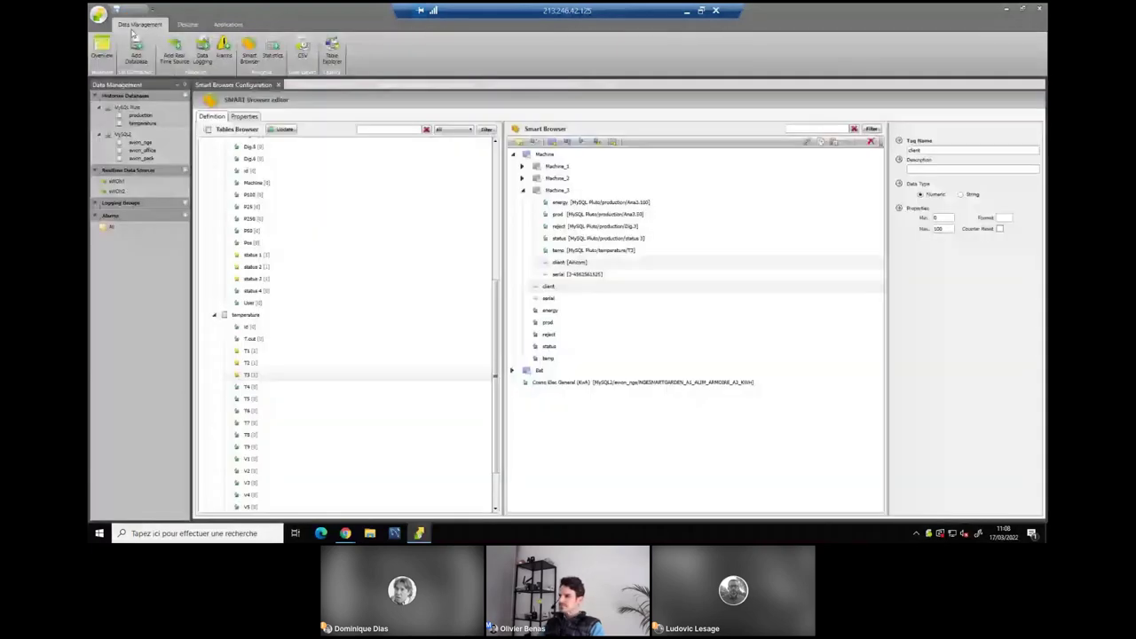
Inspect the eWON Talk2M data source, then select the Production Indicators bar graph.
double_click(120, 189)
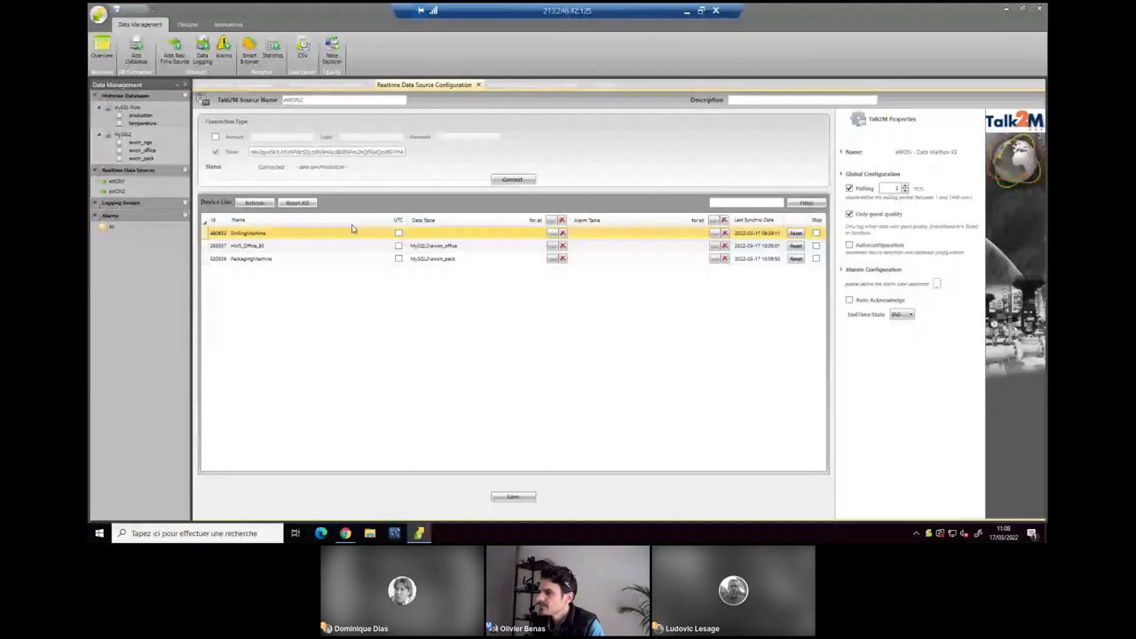
click(188, 25)
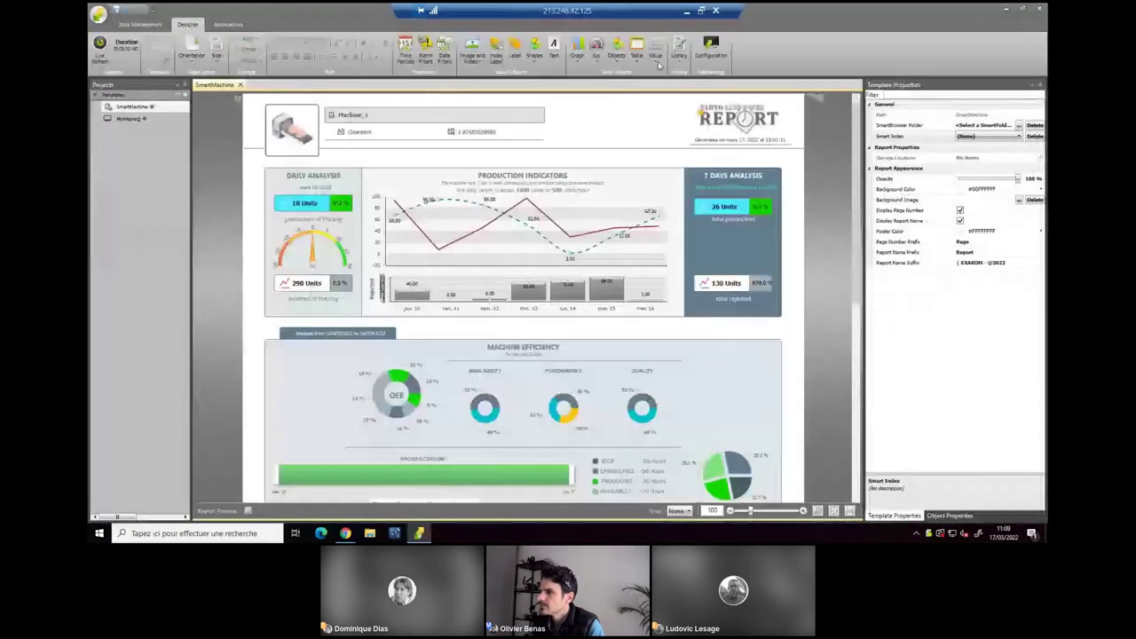
click(507, 240)
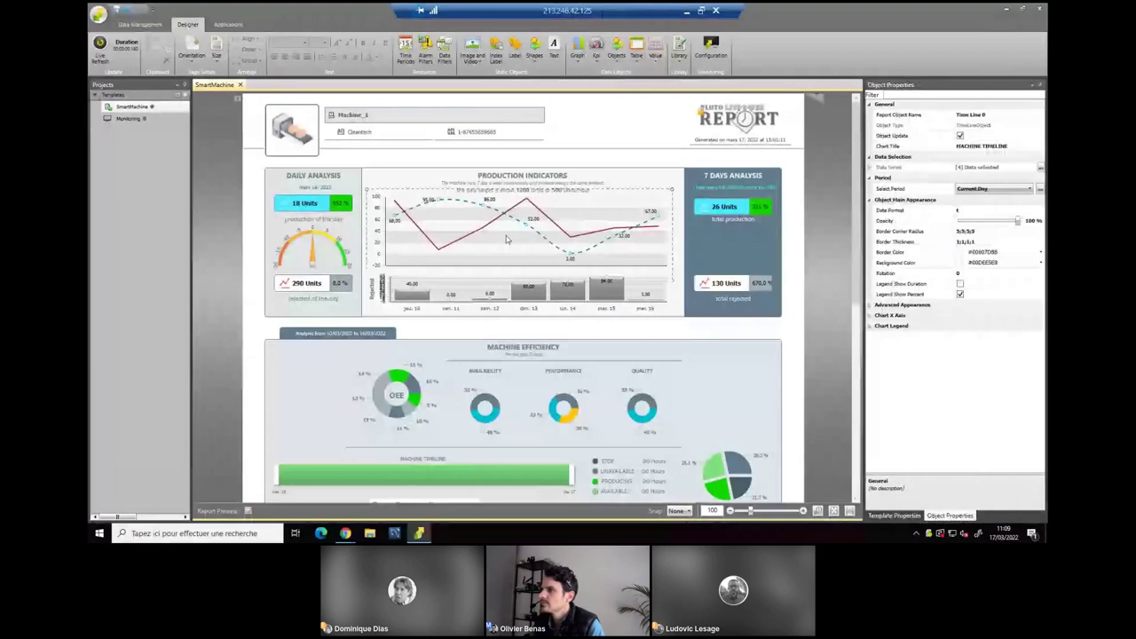
click(507, 240)
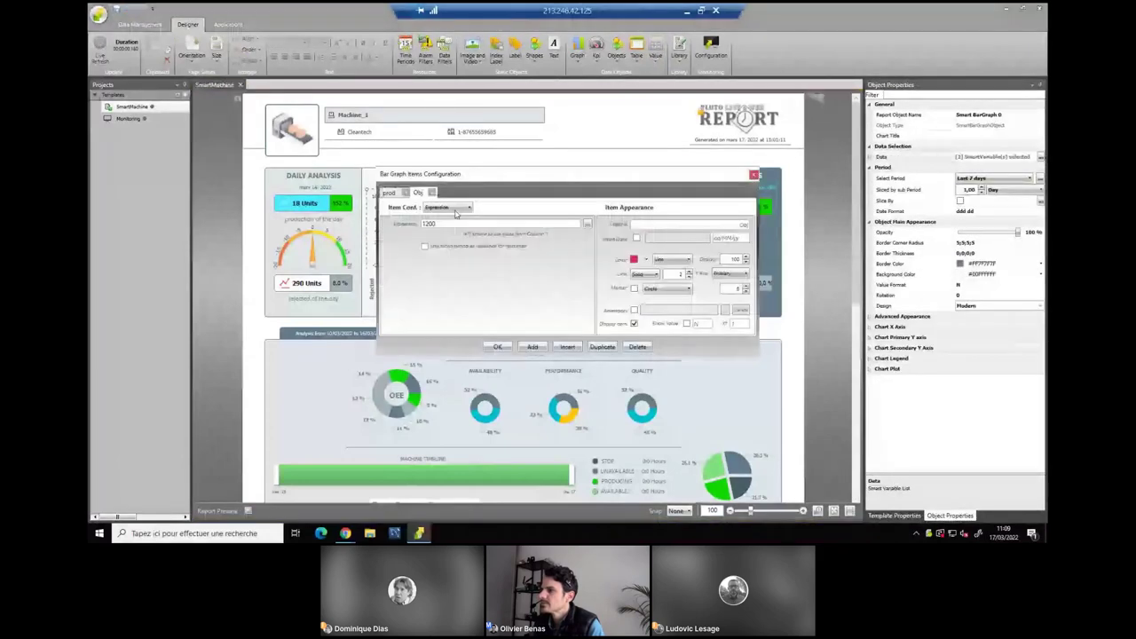
Add then delete a trial Alarm item in the bar graph items, close it, and minimize the session.
click(532, 346)
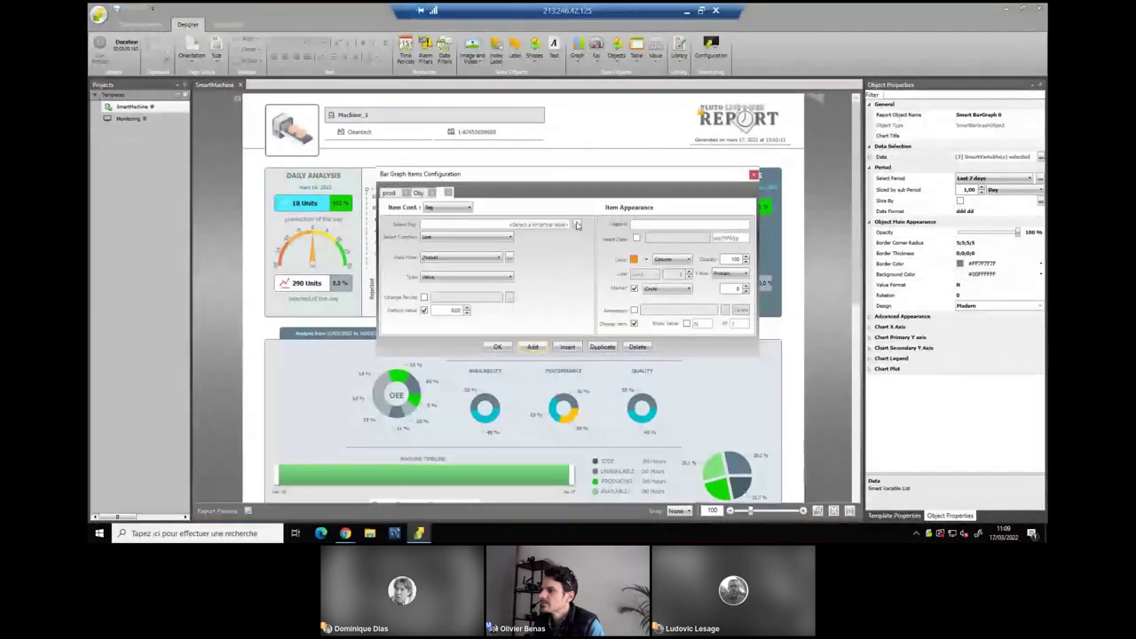
click(446, 207)
click(436, 233)
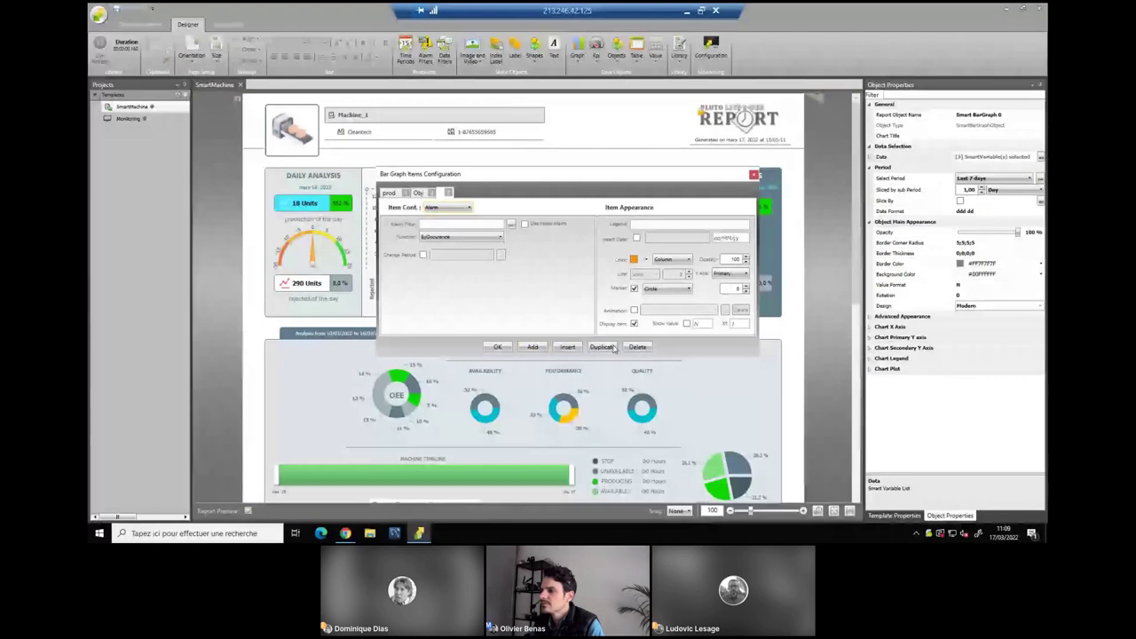
click(639, 347)
click(497, 347)
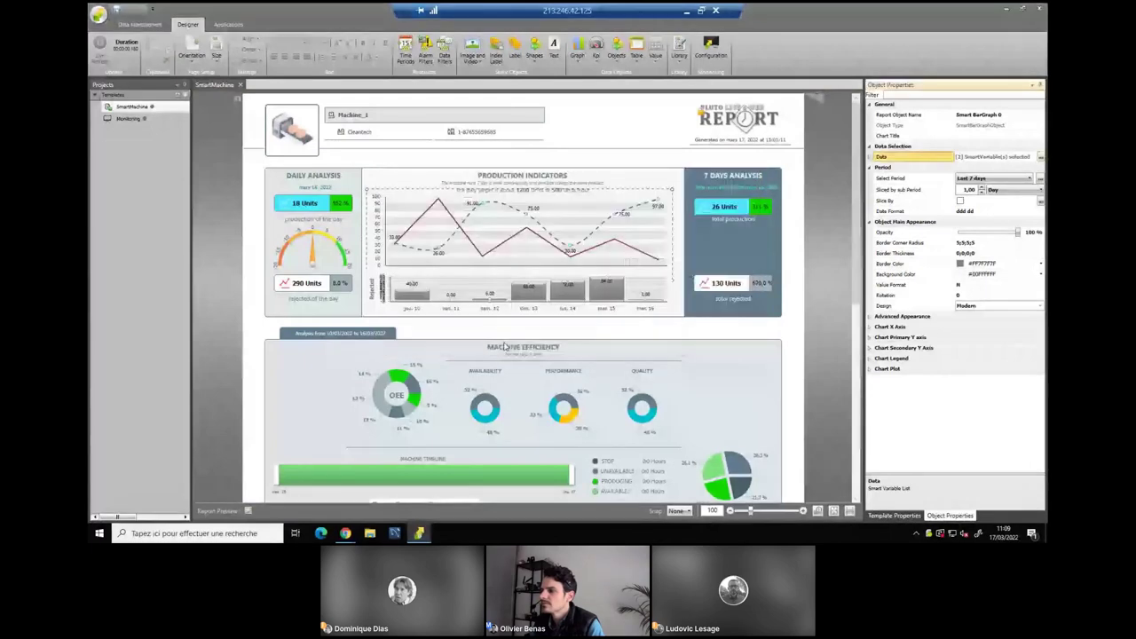
click(686, 11)
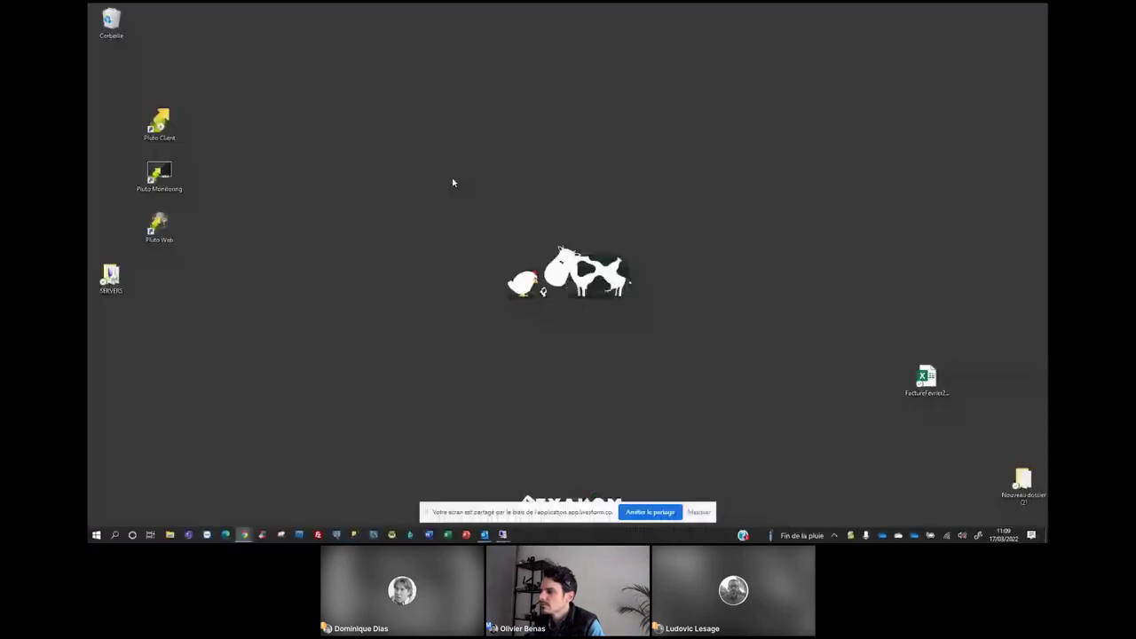
Connect to the 4 SOM server 213.246.57.169, accepting the warnings, and clear its desktop.
double_click(111, 277)
double_click(737, 216)
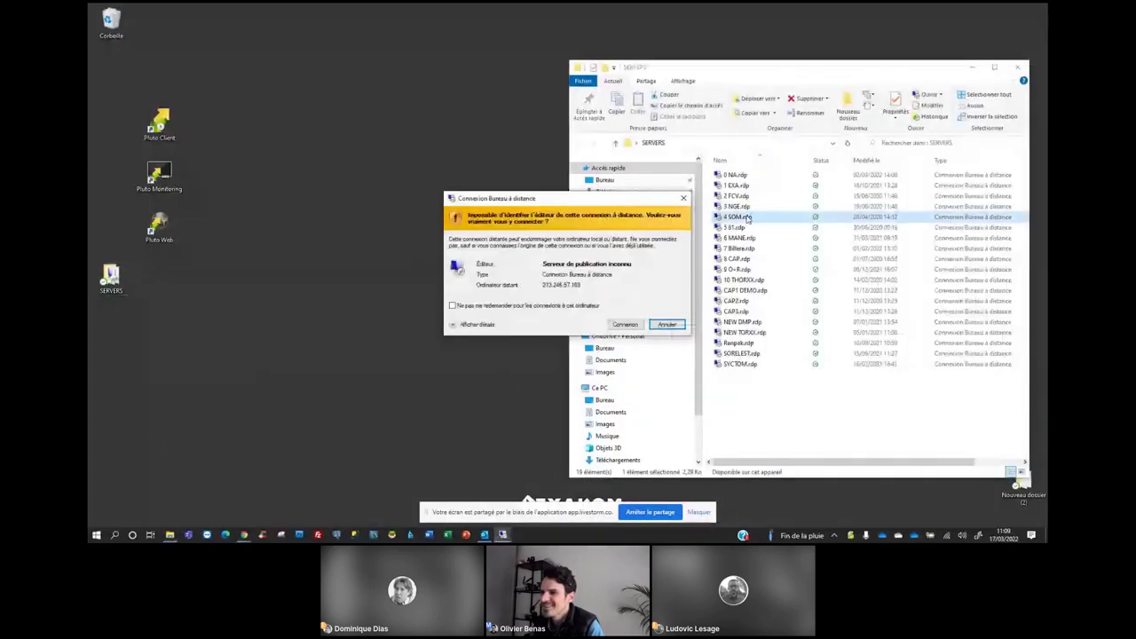
click(625, 324)
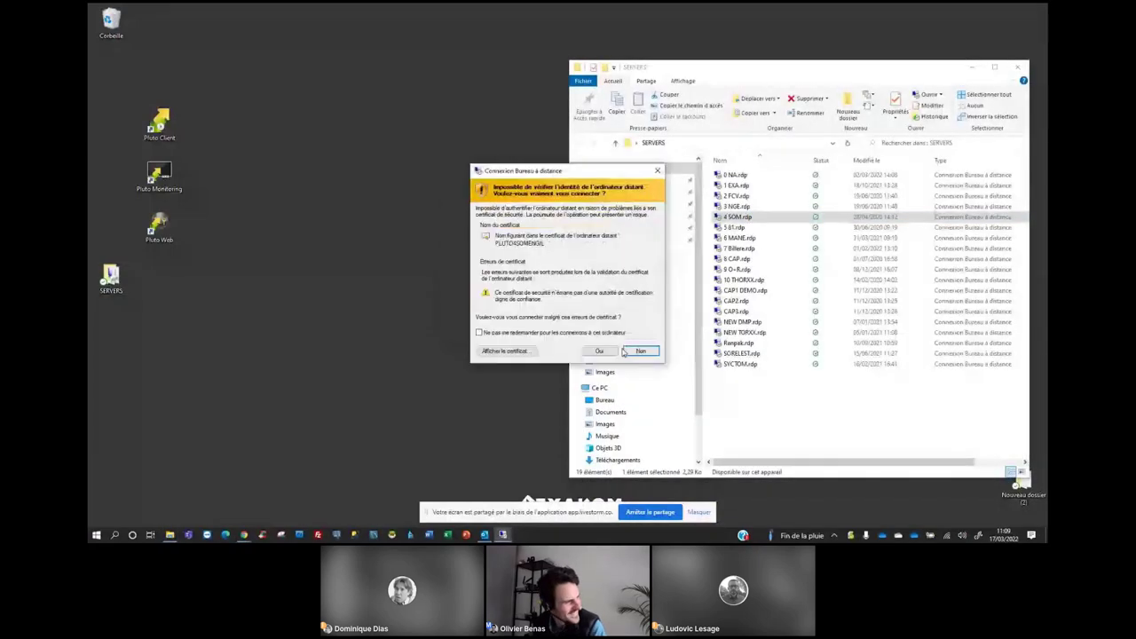
click(609, 352)
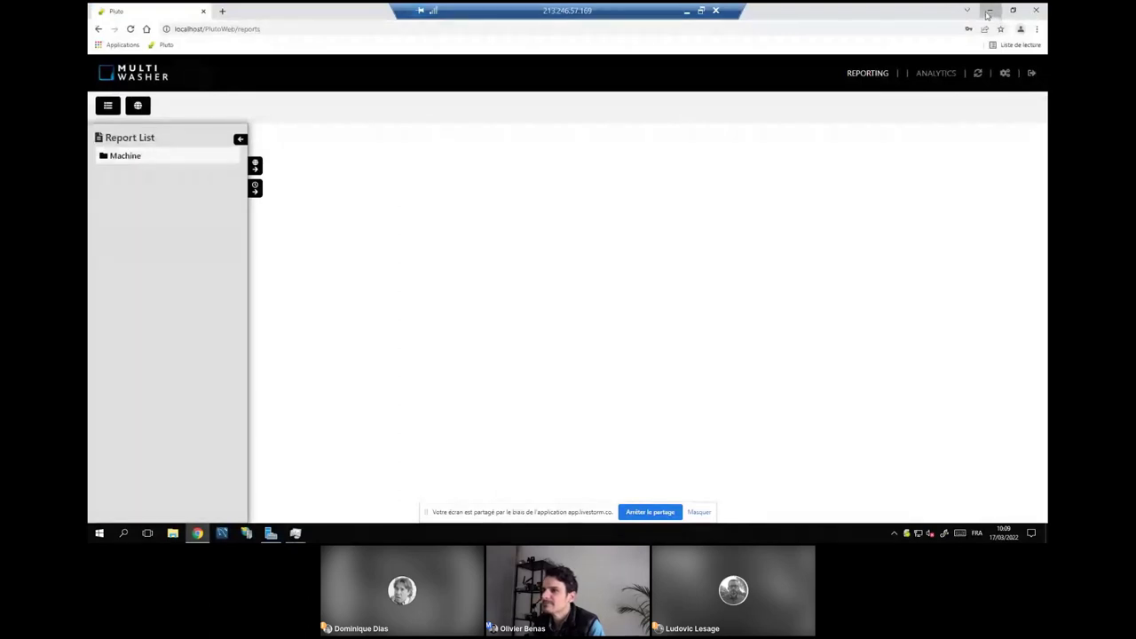
click(988, 11)
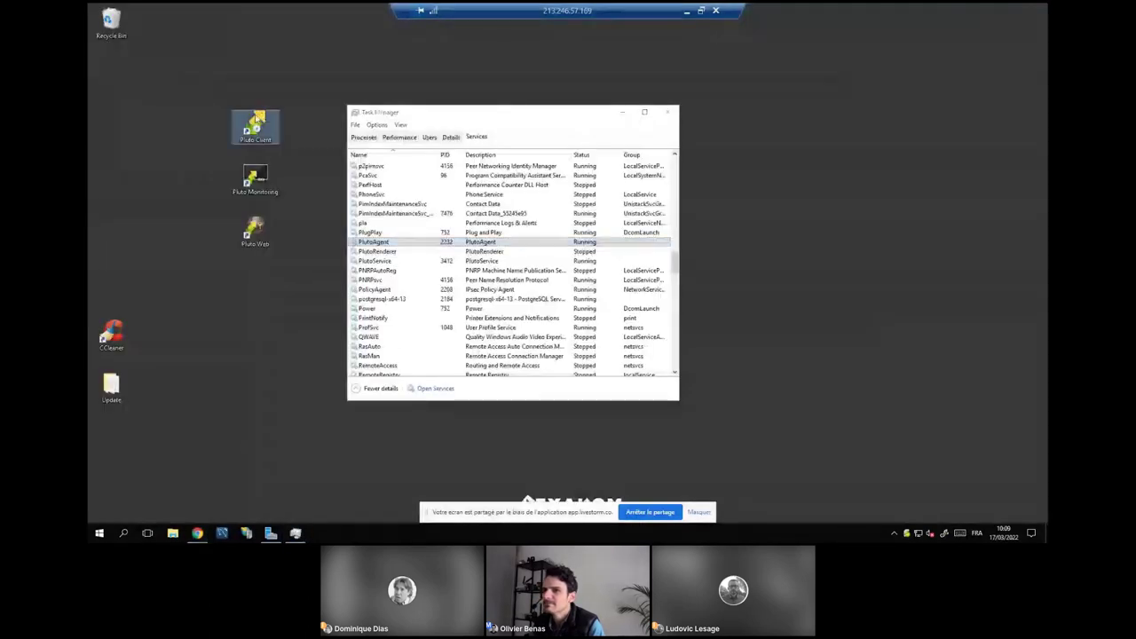
click(669, 112)
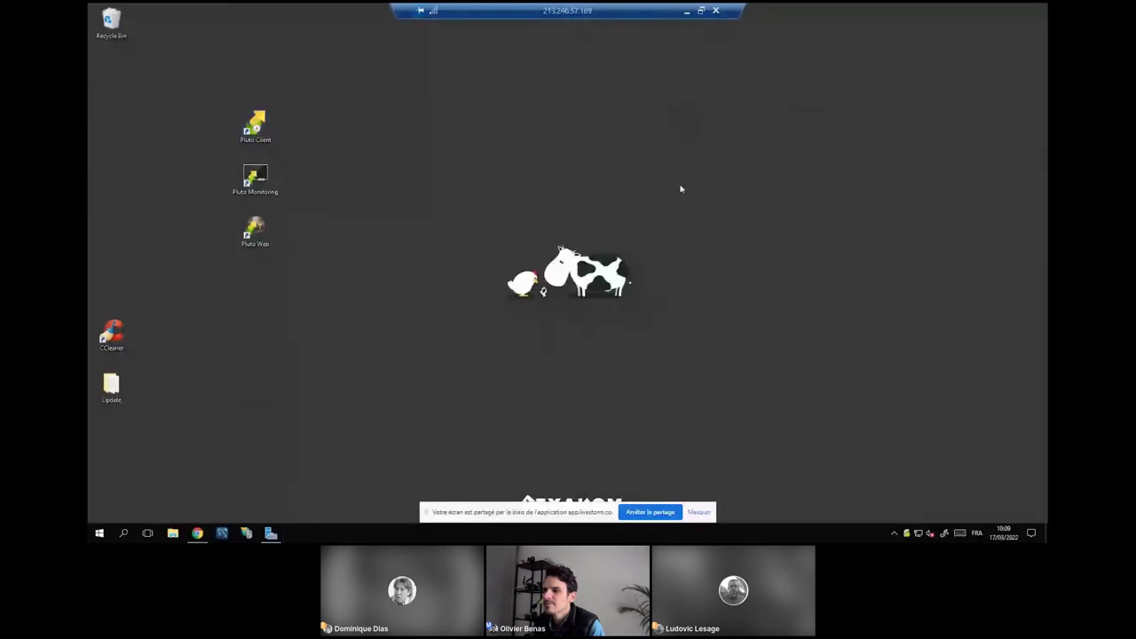
double_click(253, 125)
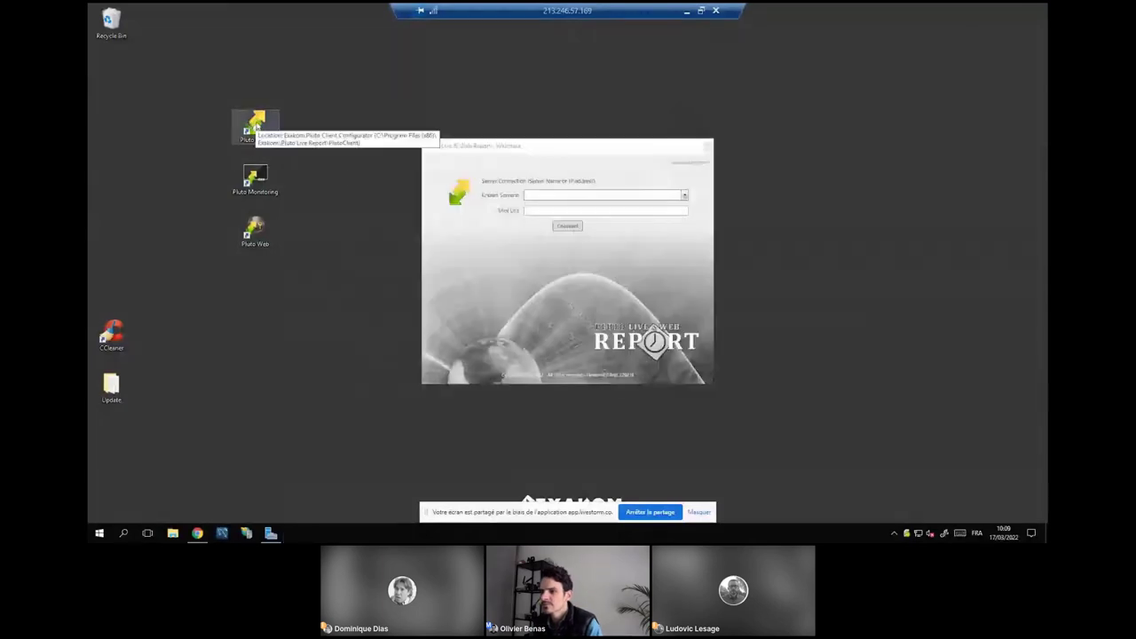
click(573, 228)
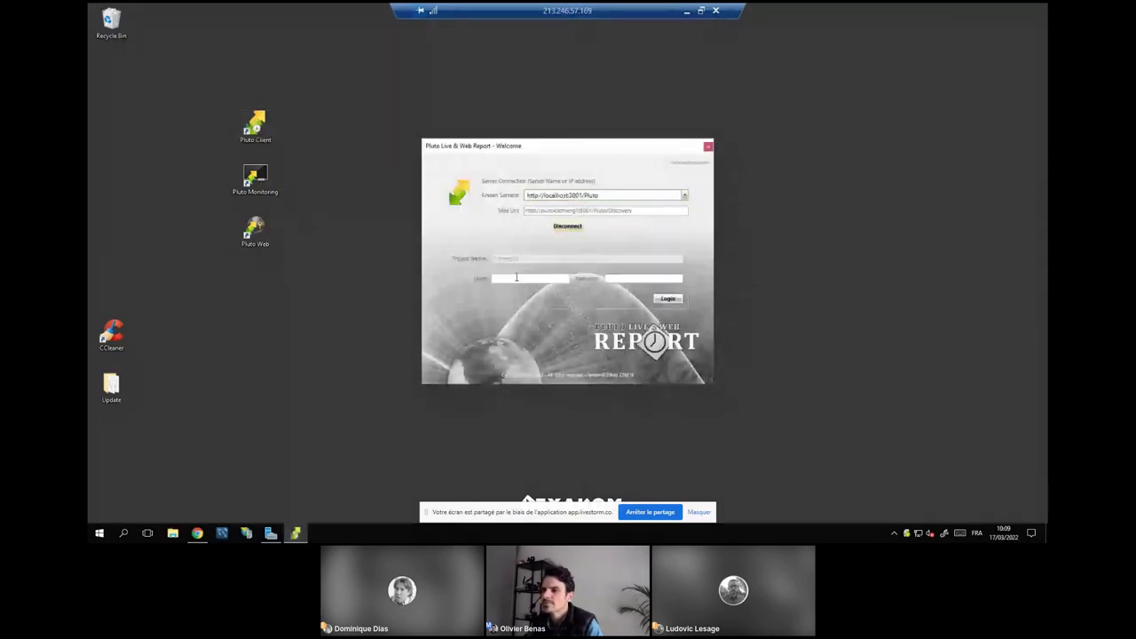
click(516, 278)
text(admin)
key(Tab)
text(admin)
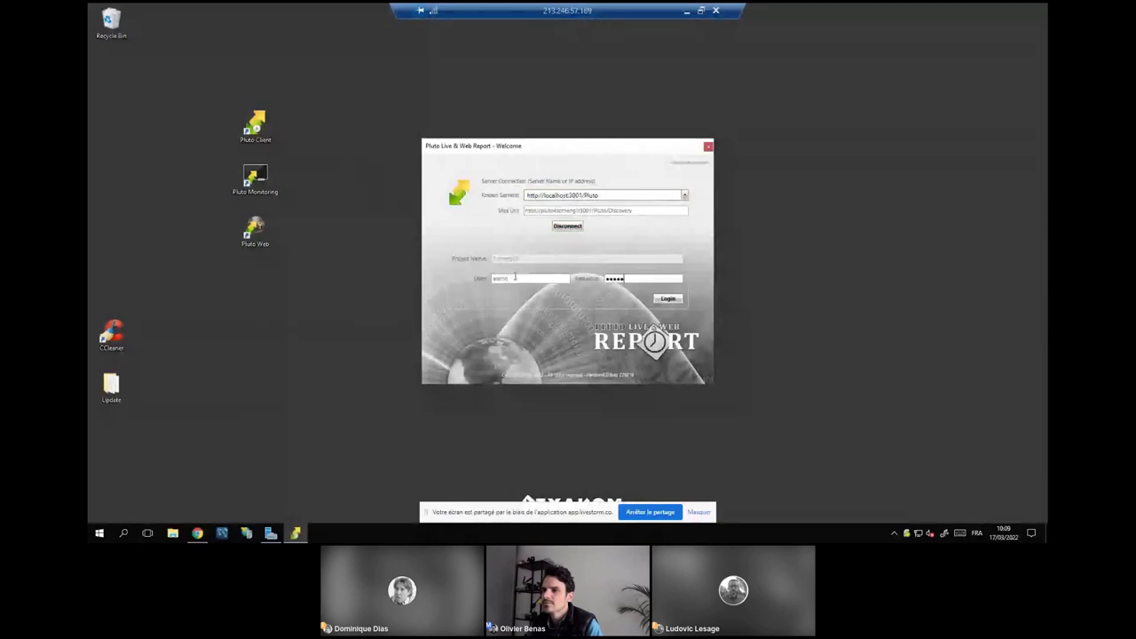
key(Return)
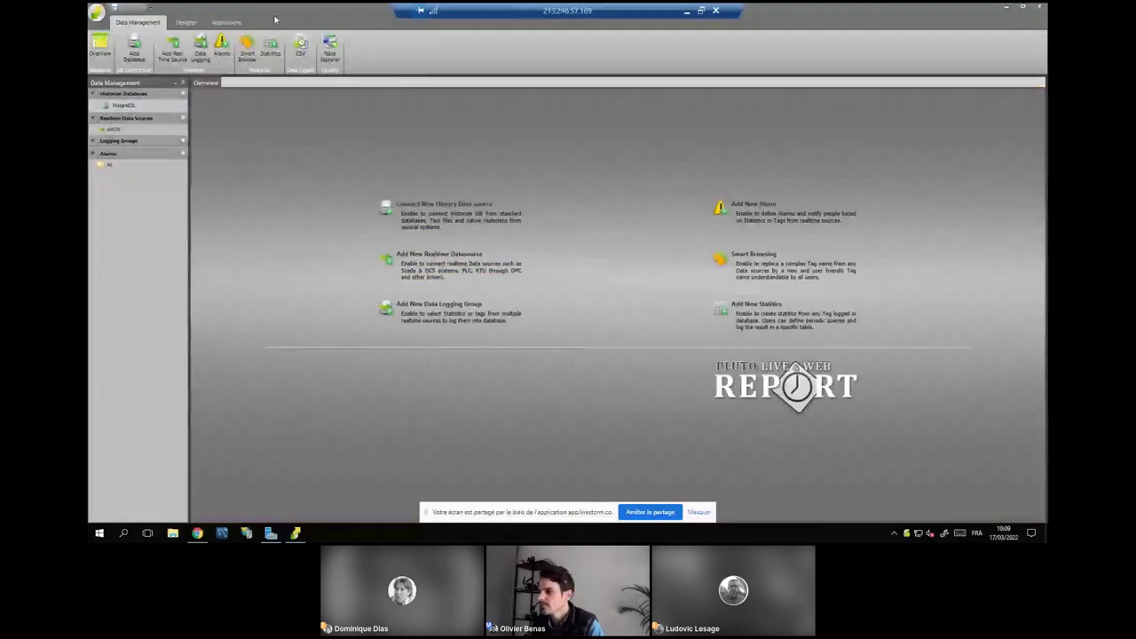
Review the eWON source, then preview the PostgreSQL source's public.alarms table in a maximized window.
drag(320, 7, 404, 67)
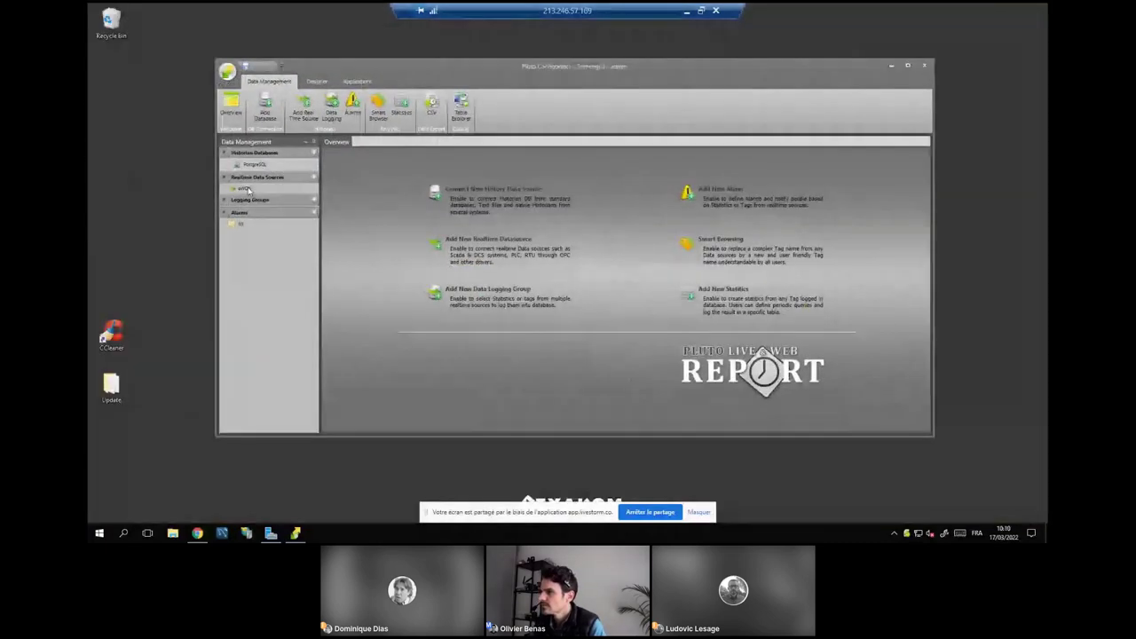
click(249, 189)
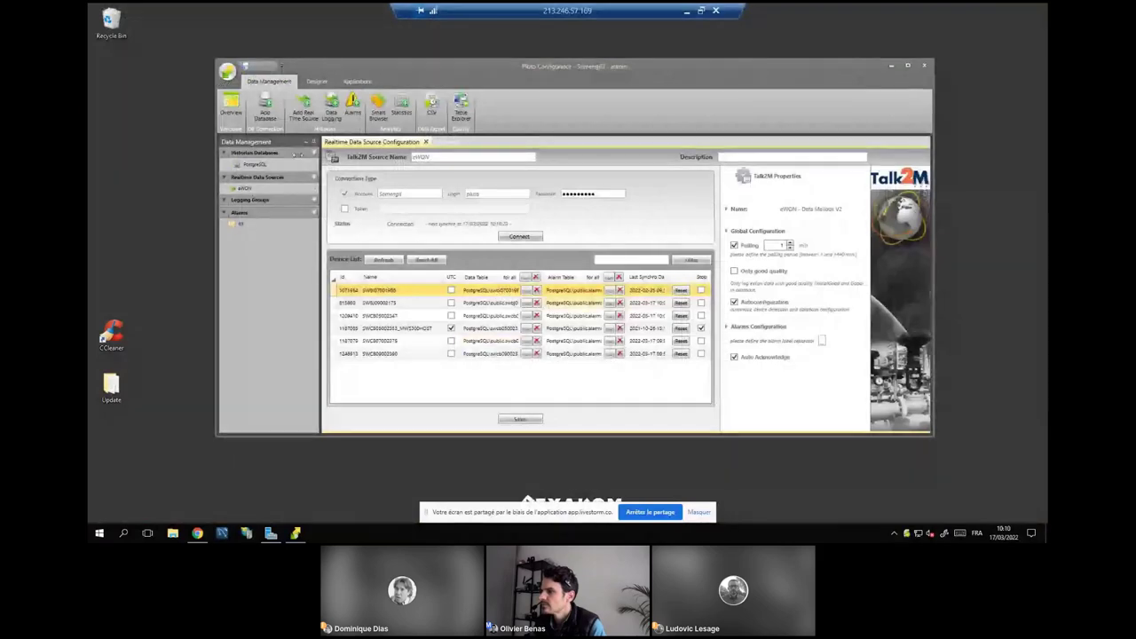
click(255, 164)
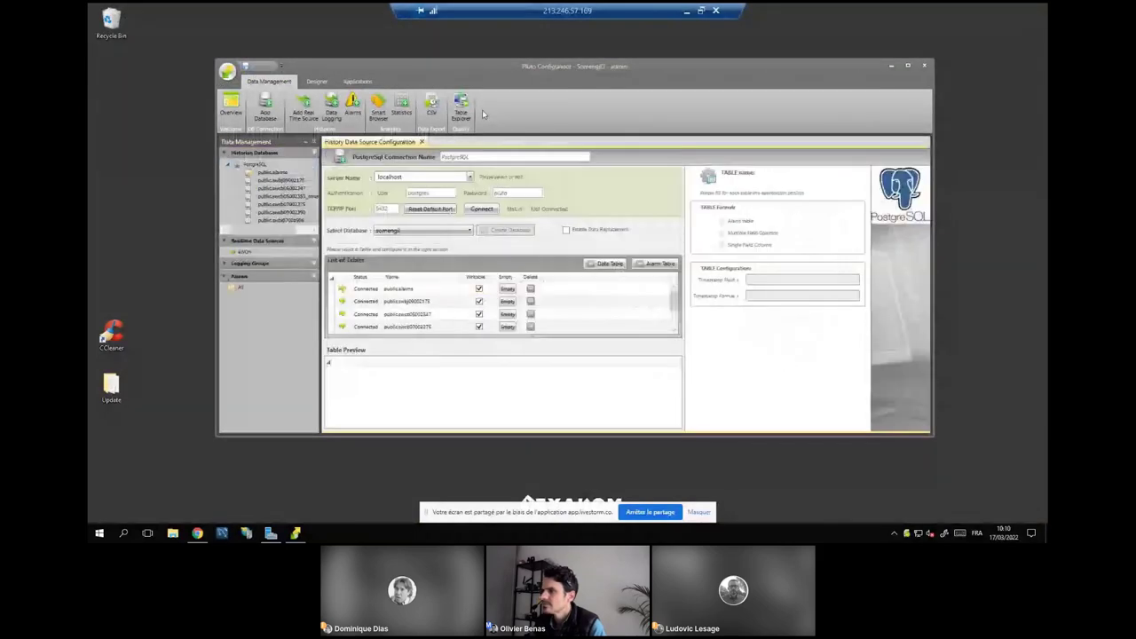
double_click(484, 66)
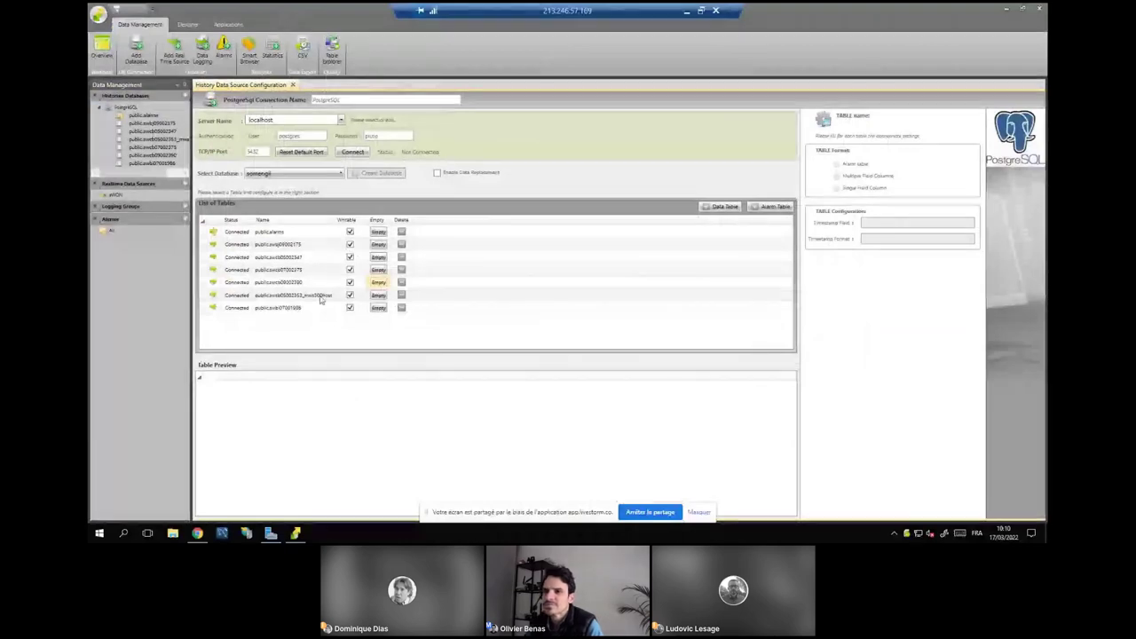
click(276, 233)
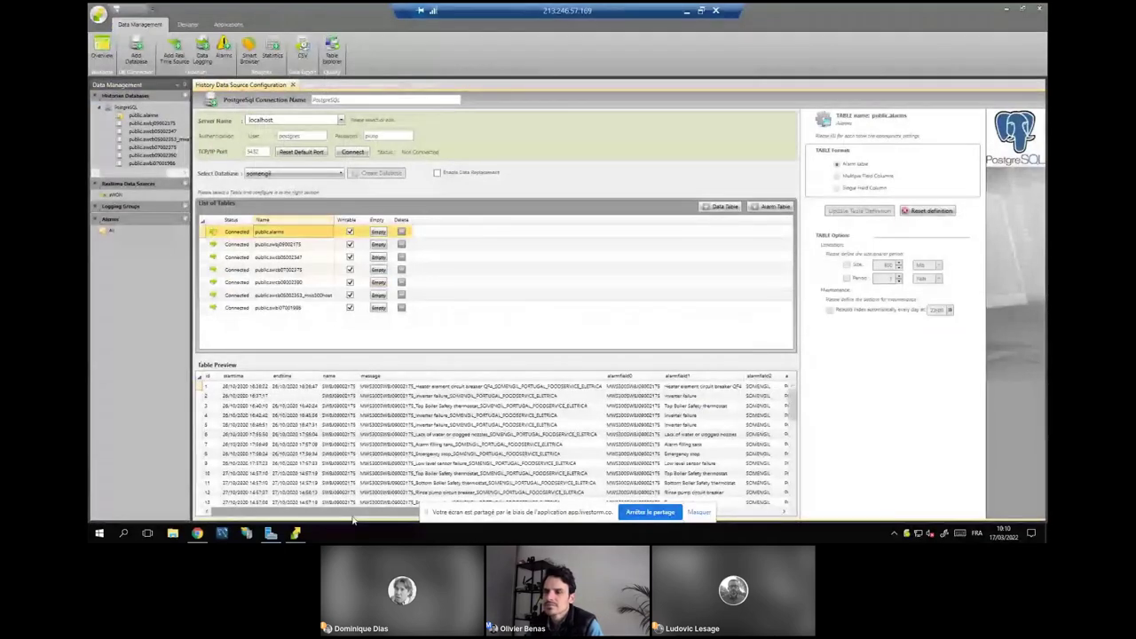
drag(355, 512, 323, 505)
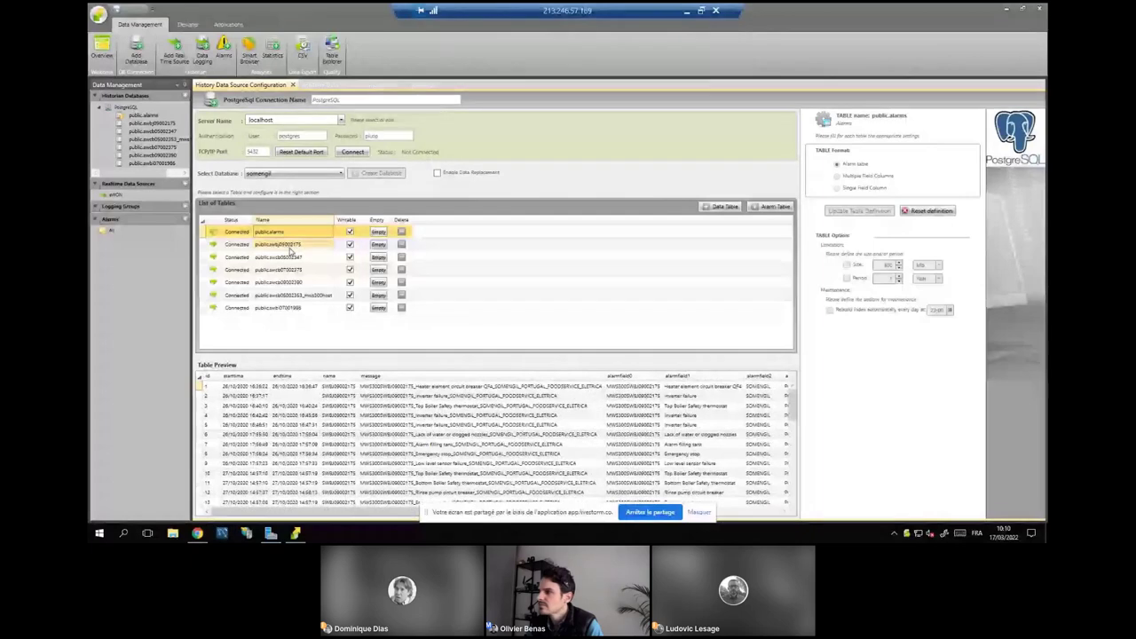
drag(366, 512, 438, 524)
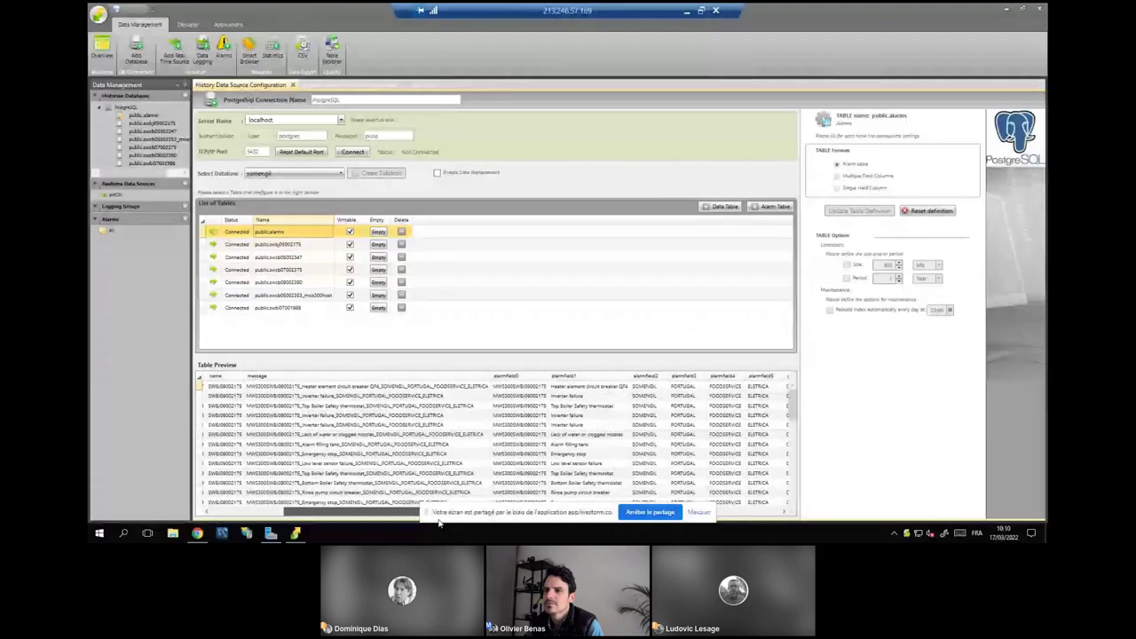
Open the DAILY REPORT template in the Designer and fill it with live data.
click(188, 24)
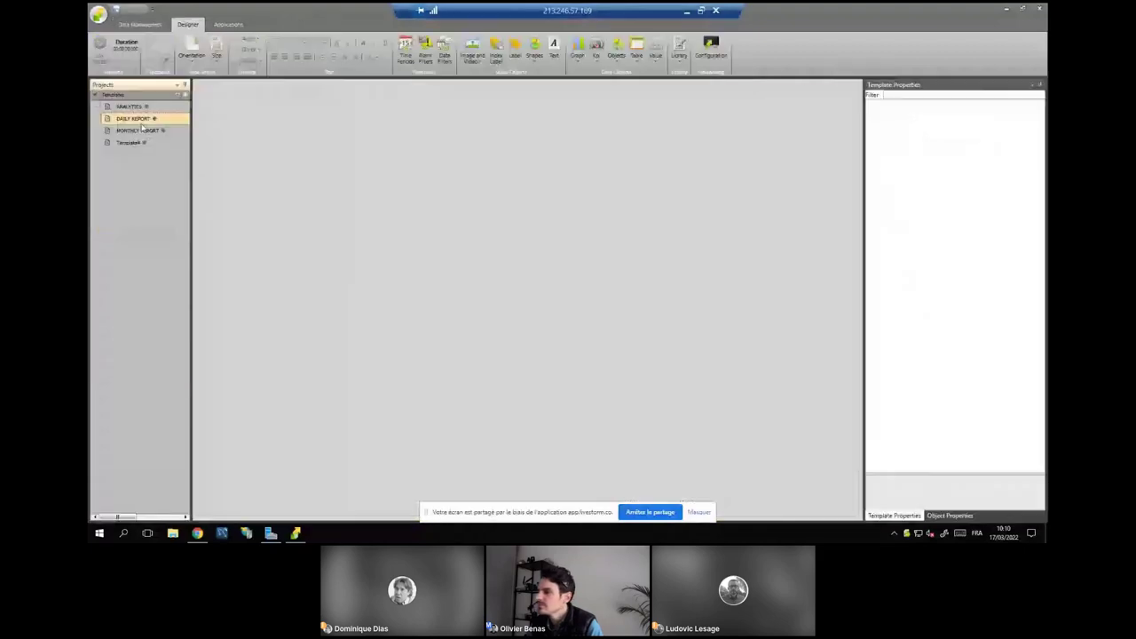
double_click(133, 118)
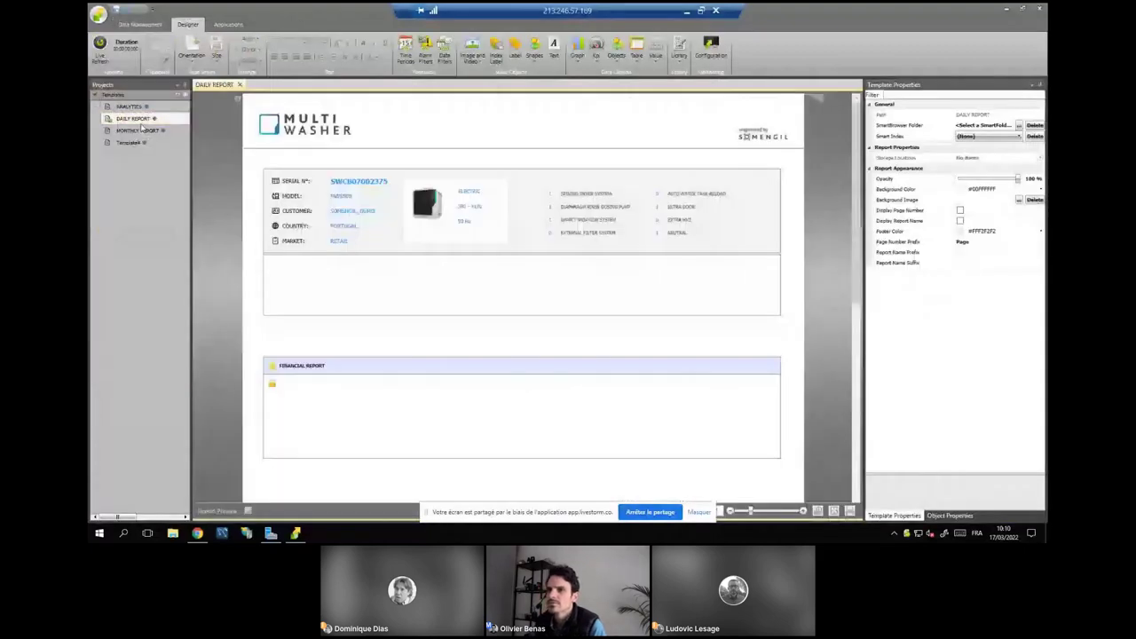
click(100, 43)
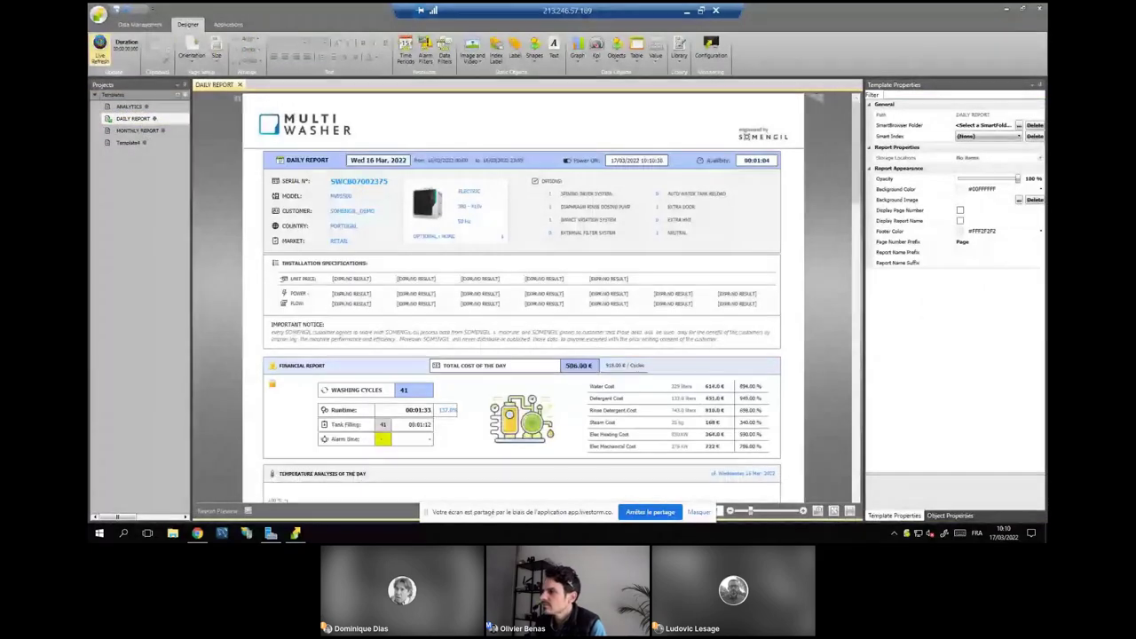
scroll(427, 314, down, 5)
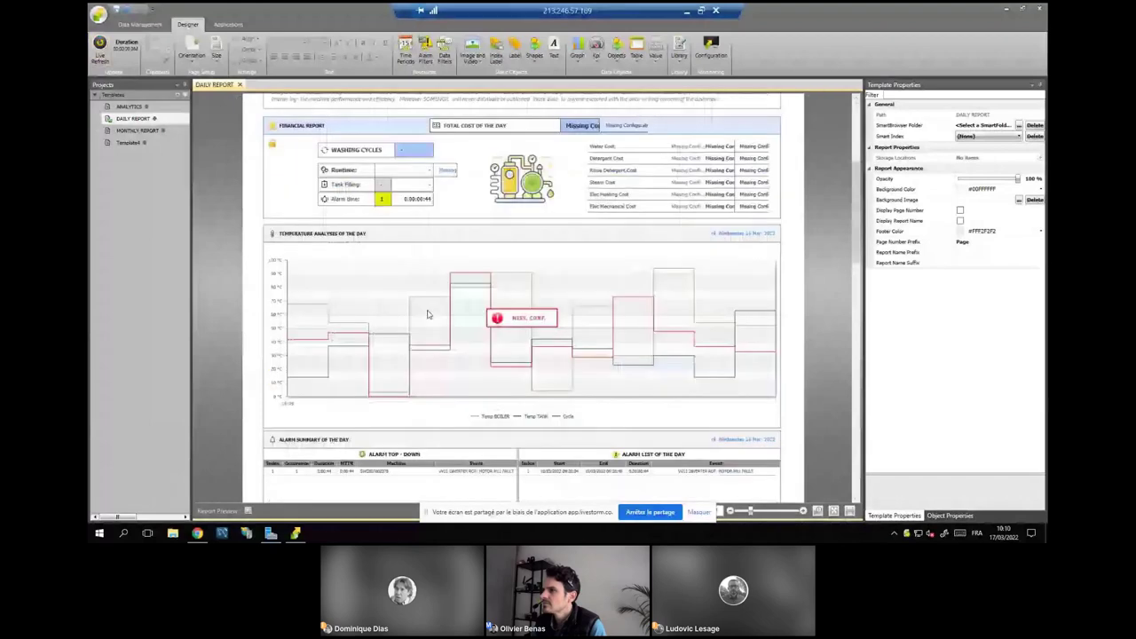
scroll(427, 314, down, 2)
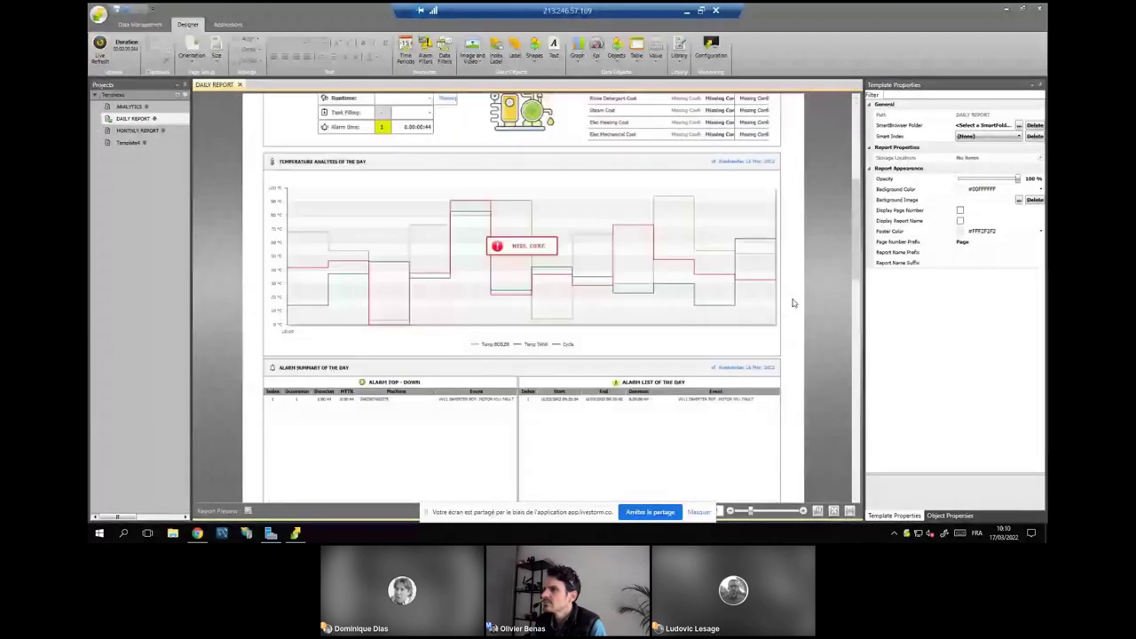
Inspect the Smart Index property and the ALARM TOP - DOWN table, then minimize the remote session.
click(914, 136)
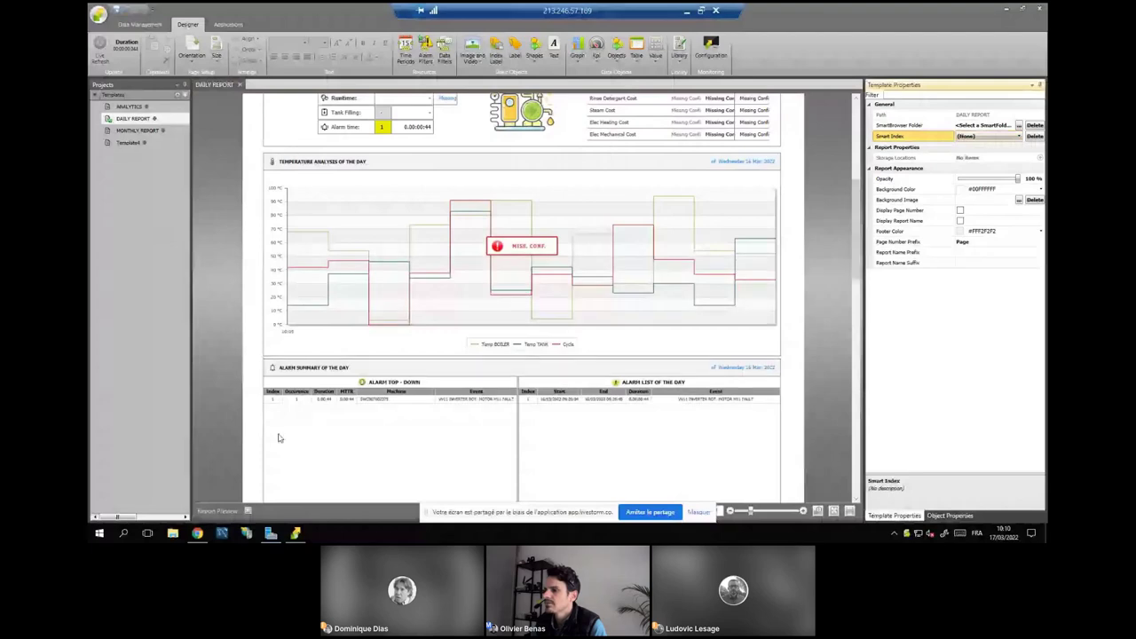
scroll(310, 422, down, 1)
click(371, 405)
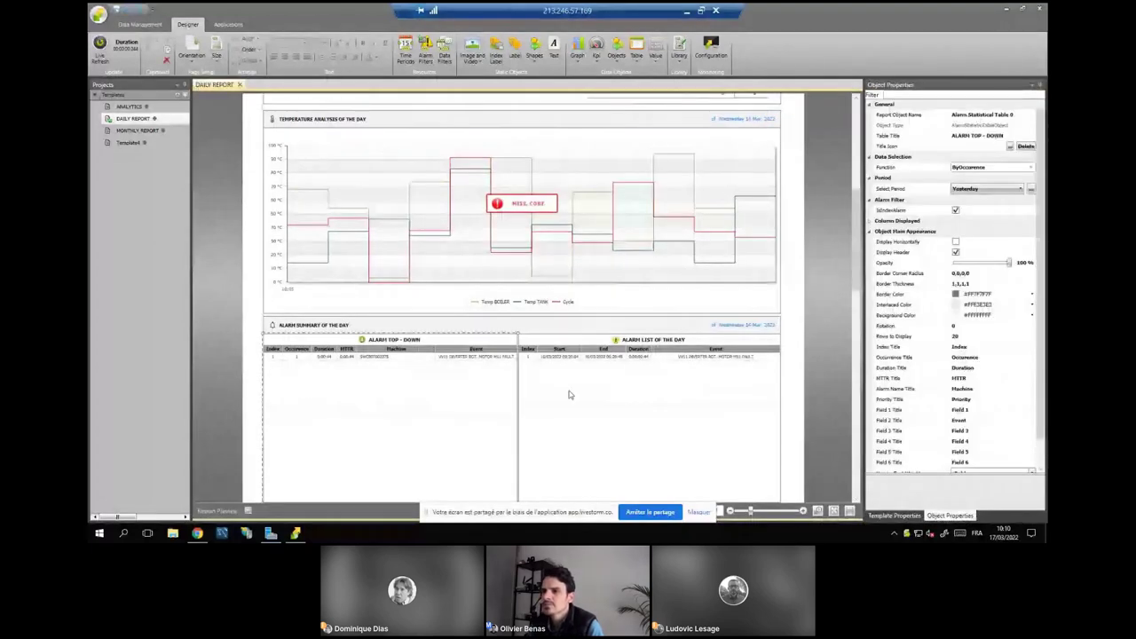
scroll(854, 334, down, 5)
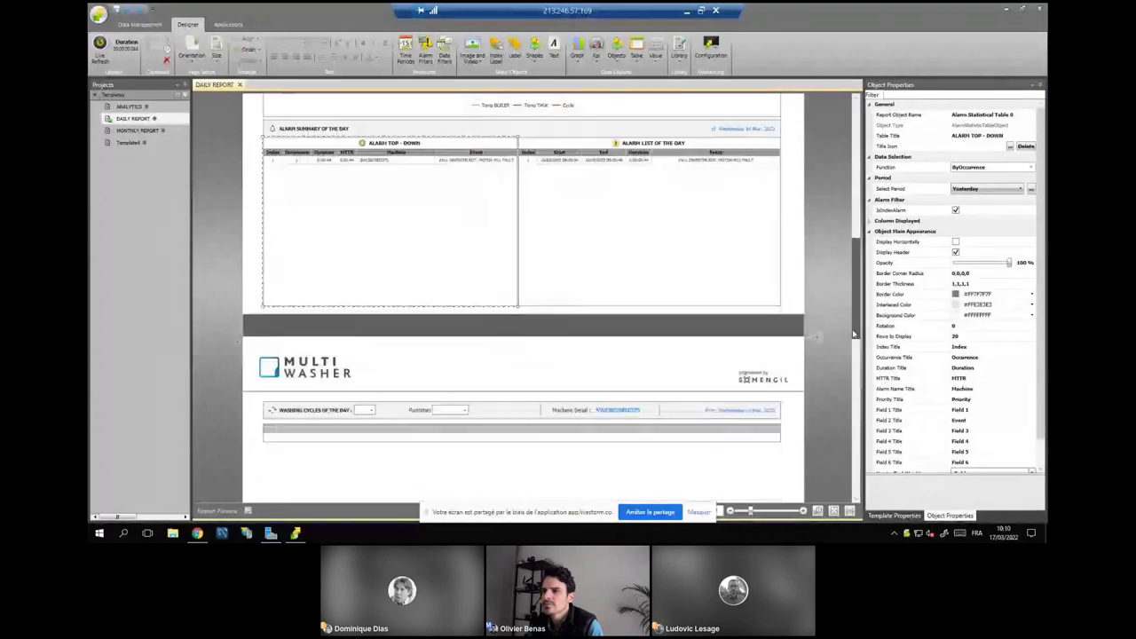
drag(854, 335, 852, 366)
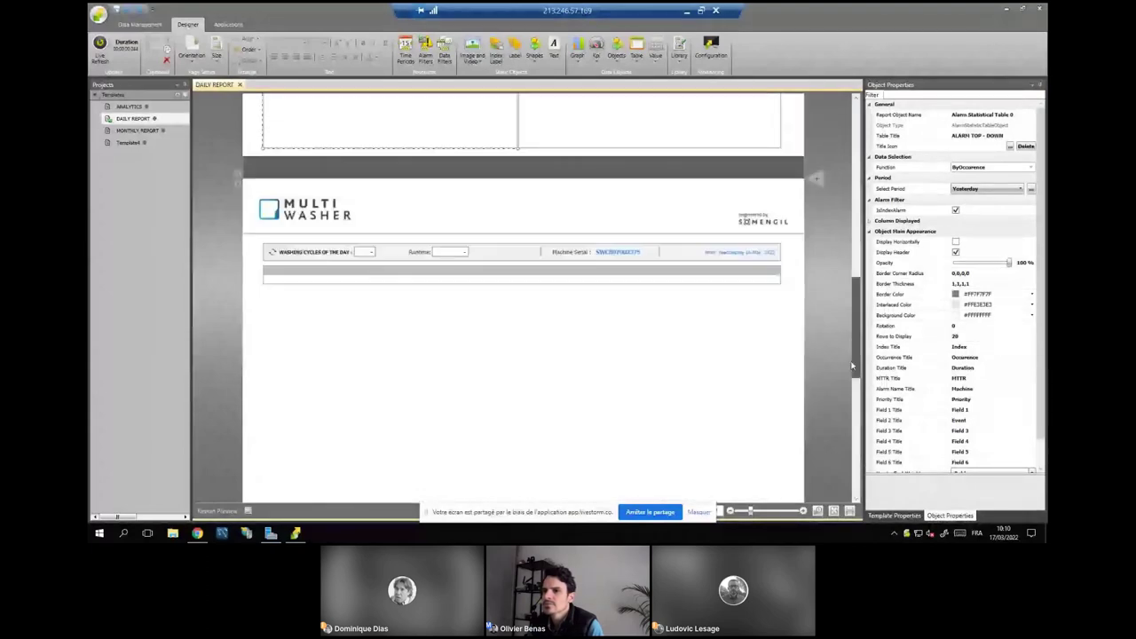
scroll(237, 169, up, 4)
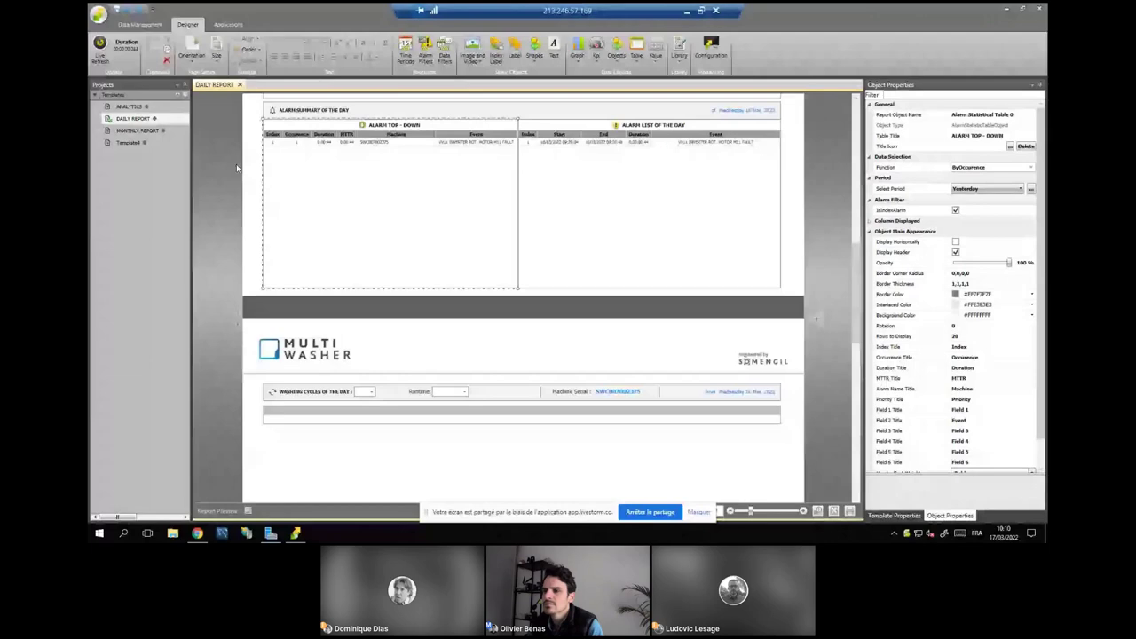
click(1006, 9)
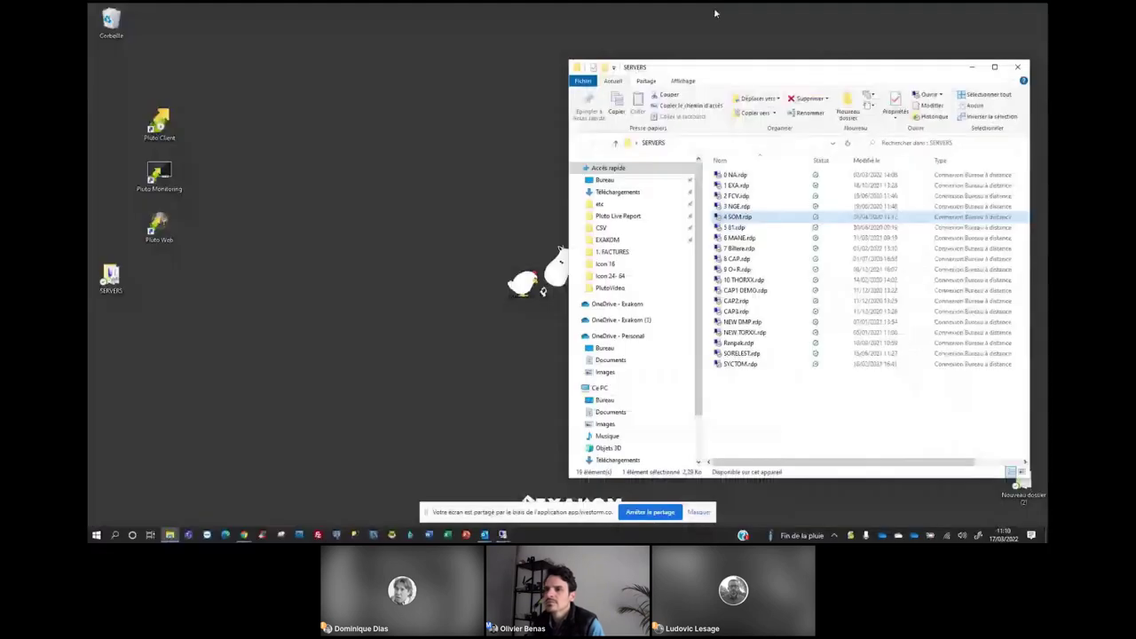
Restore the 0 NA server session from the Remote Desktop taskbar previews.
click(503, 535)
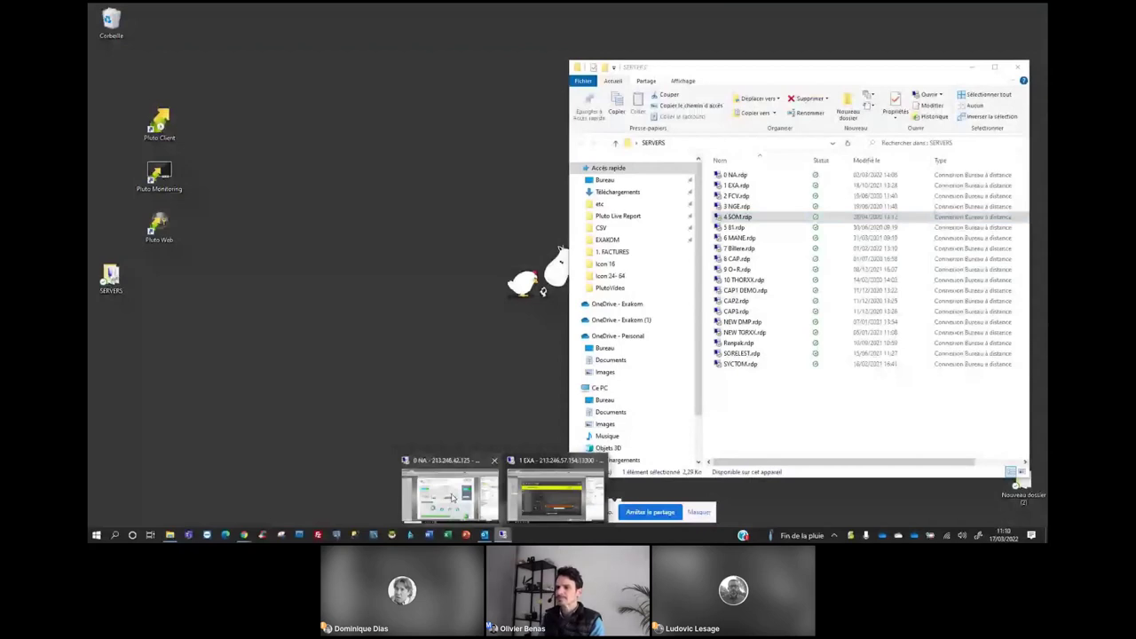
click(451, 499)
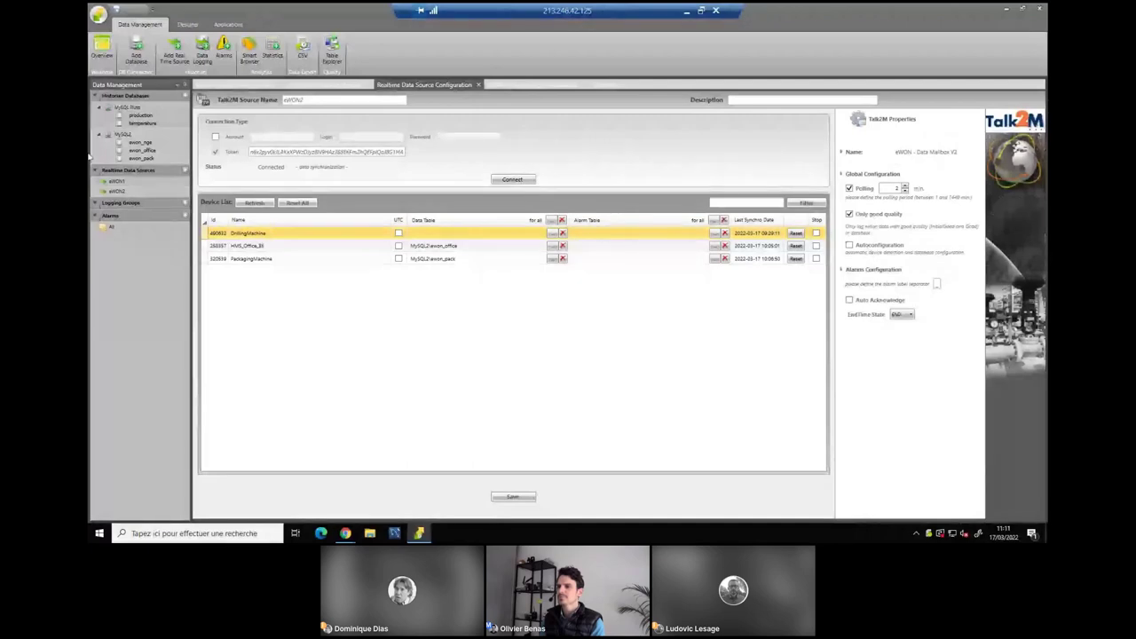
Preview MySQL2's ewon_pack and ewon_nge tables, check eWON1's Talk2M devices, then minimize the session.
click(123, 135)
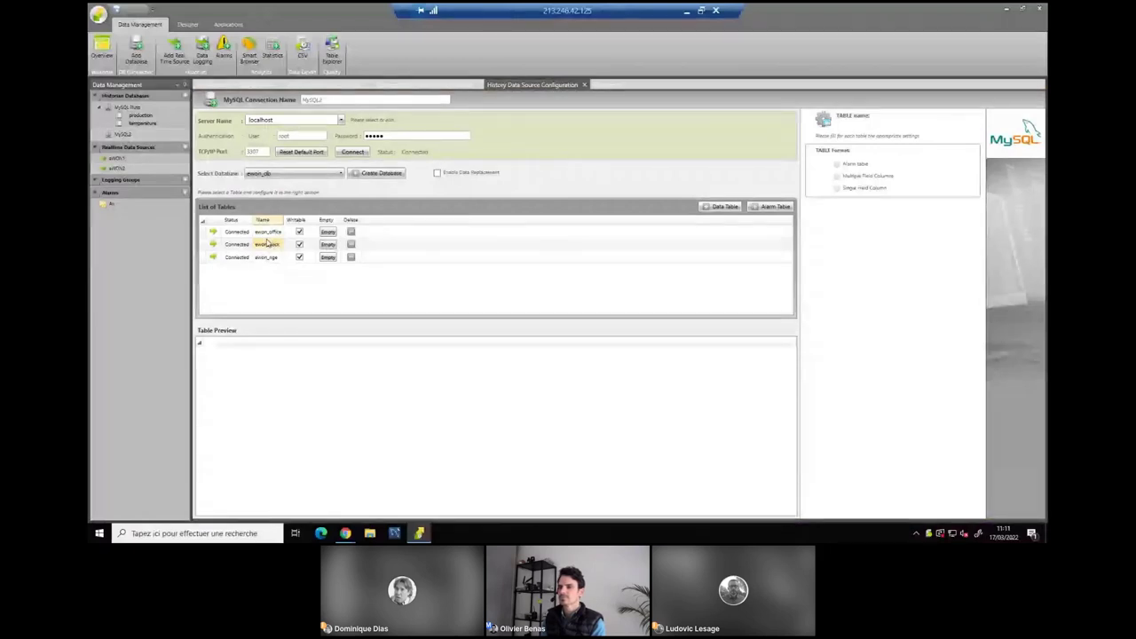
click(267, 243)
click(266, 257)
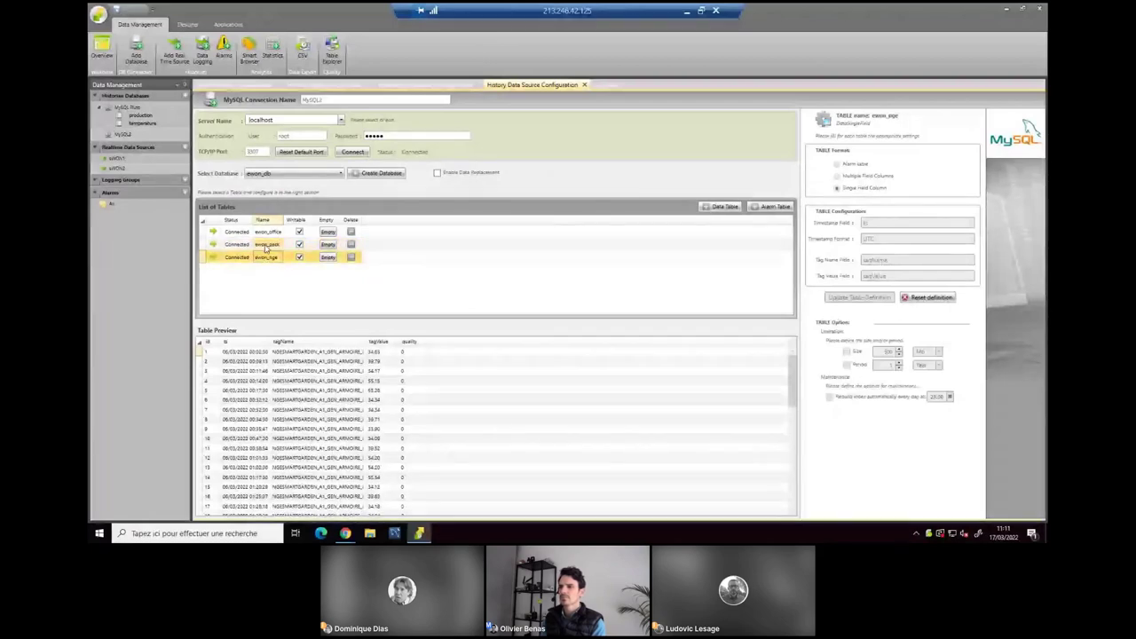
click(117, 158)
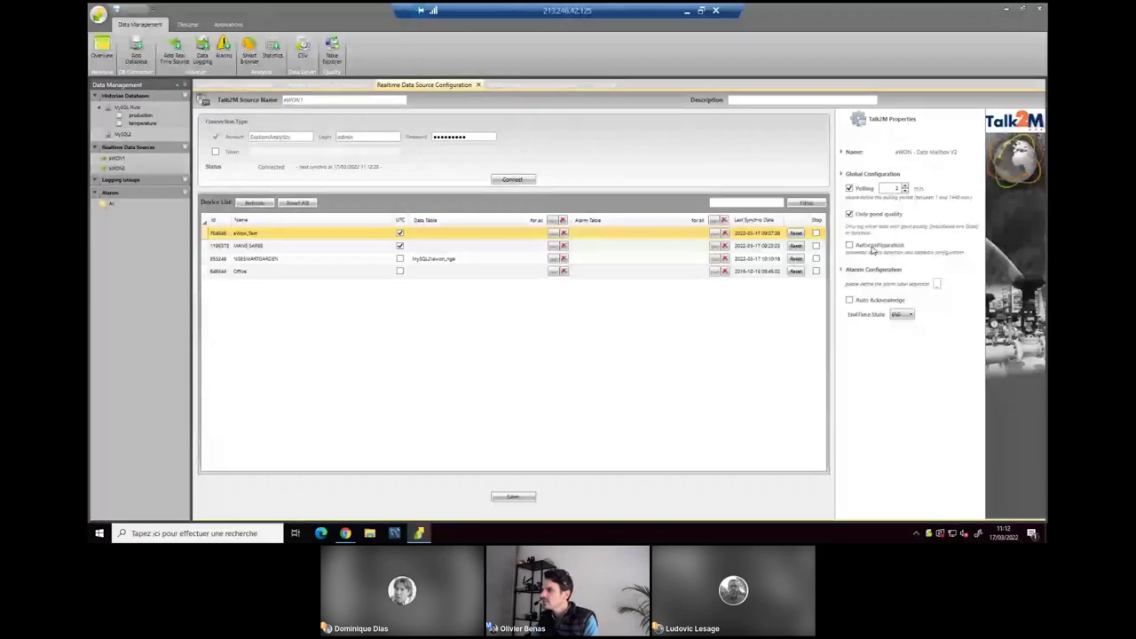
click(687, 11)
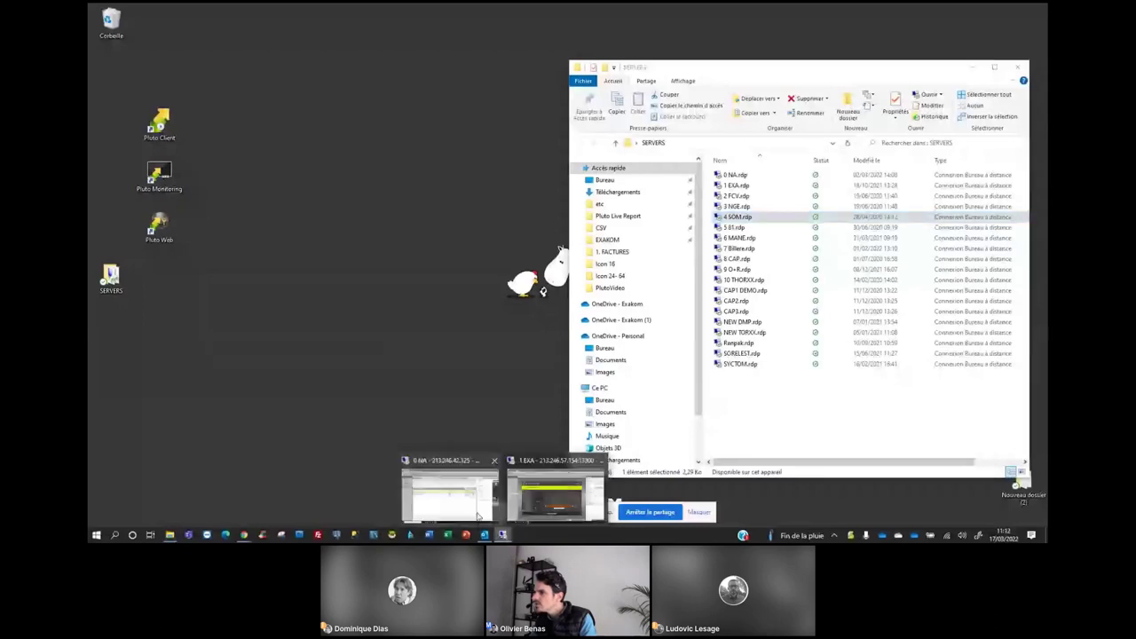
Briefly restore and re-minimize the 0 NA session, then switch to the 213.246.57.154 server window.
click(476, 513)
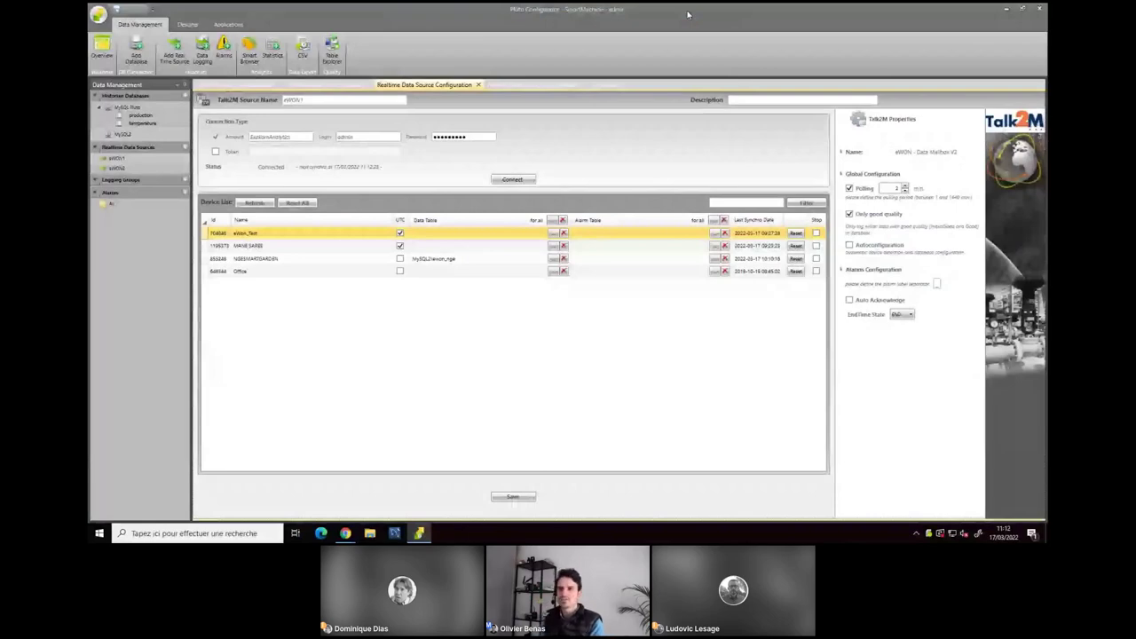
click(687, 14)
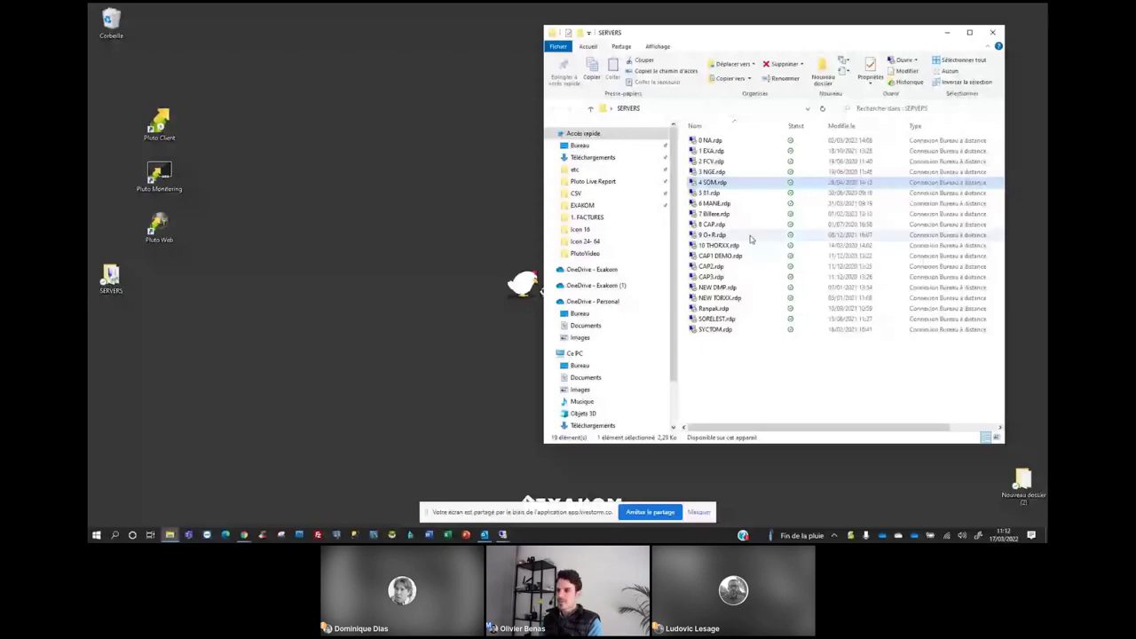
key(alt+Tab)
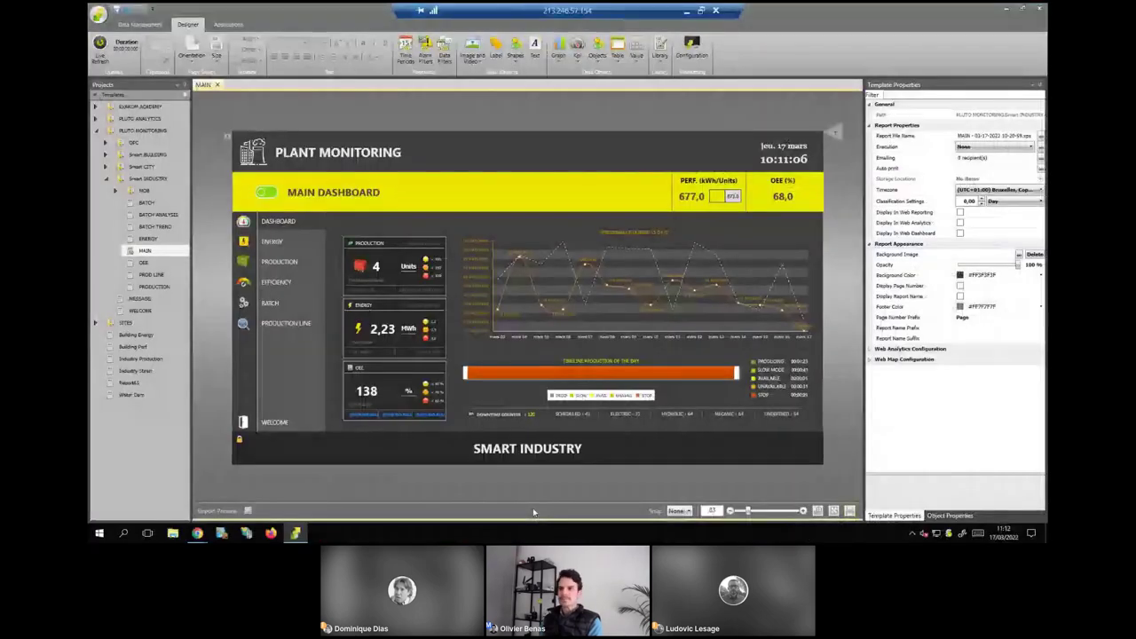
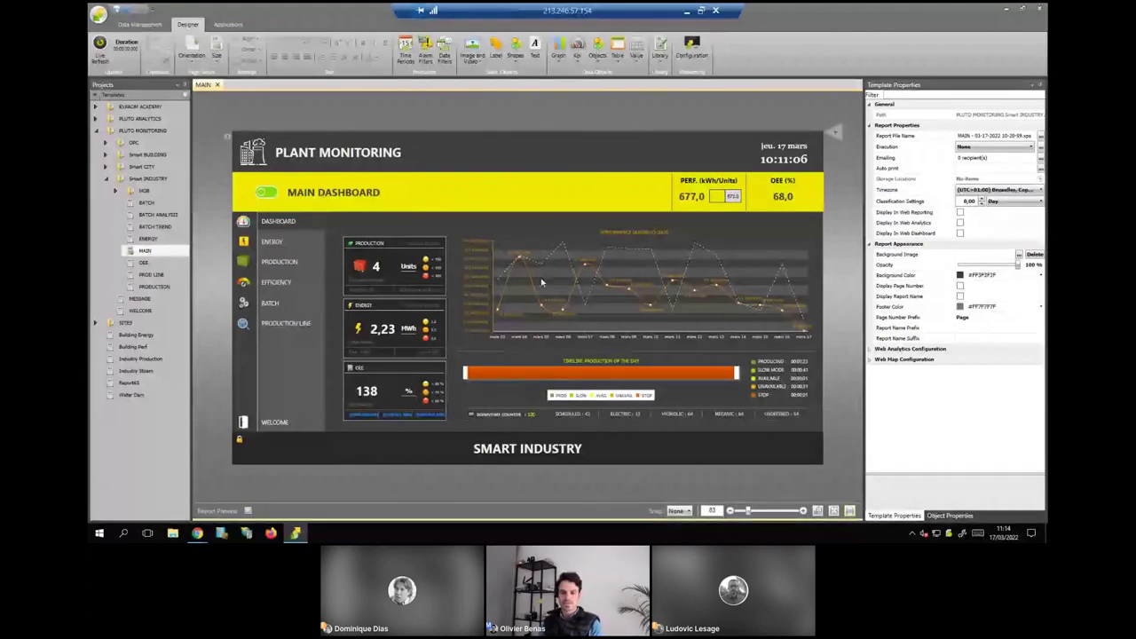
Close the batch dashboard browser window and return to the report designer.
mouse_move(197, 533)
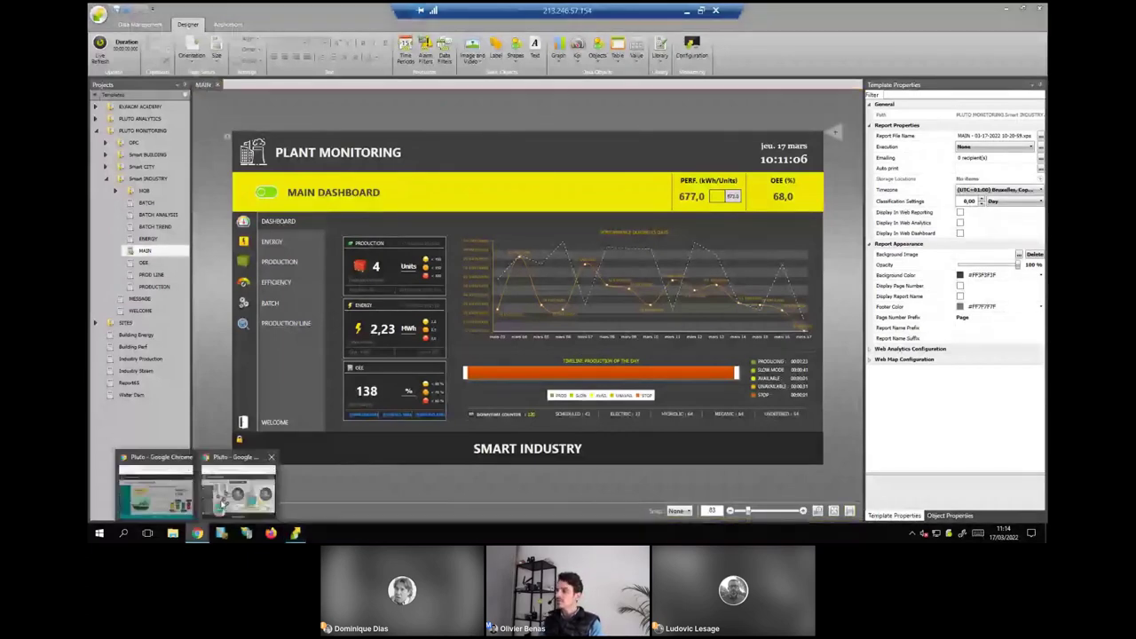
click(222, 504)
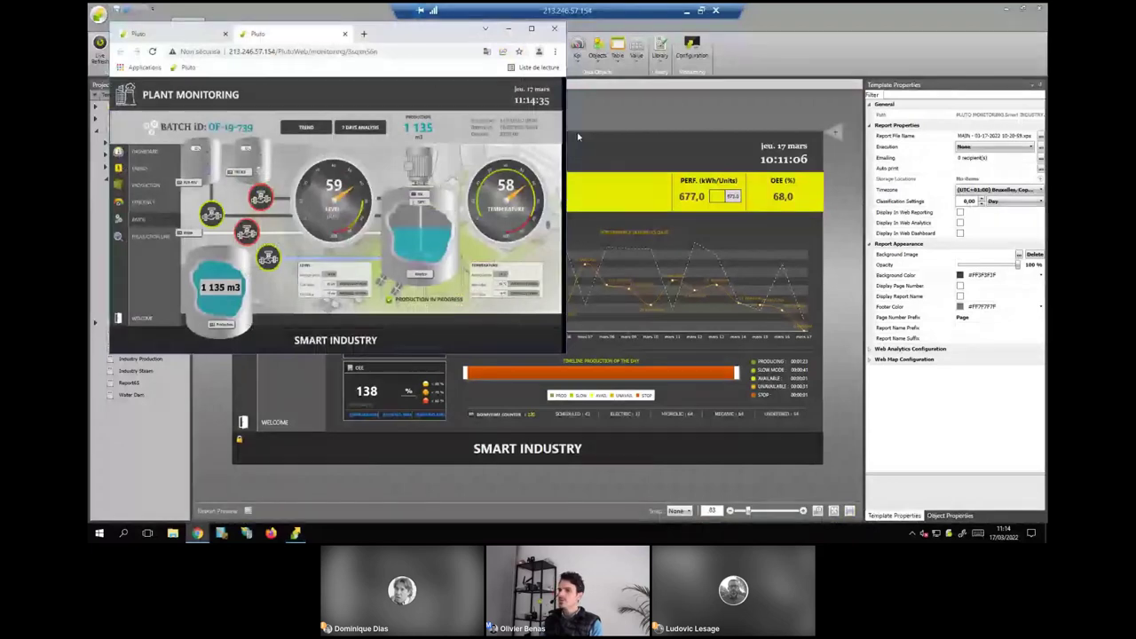
click(344, 35)
scroll(552, 197, down, 10)
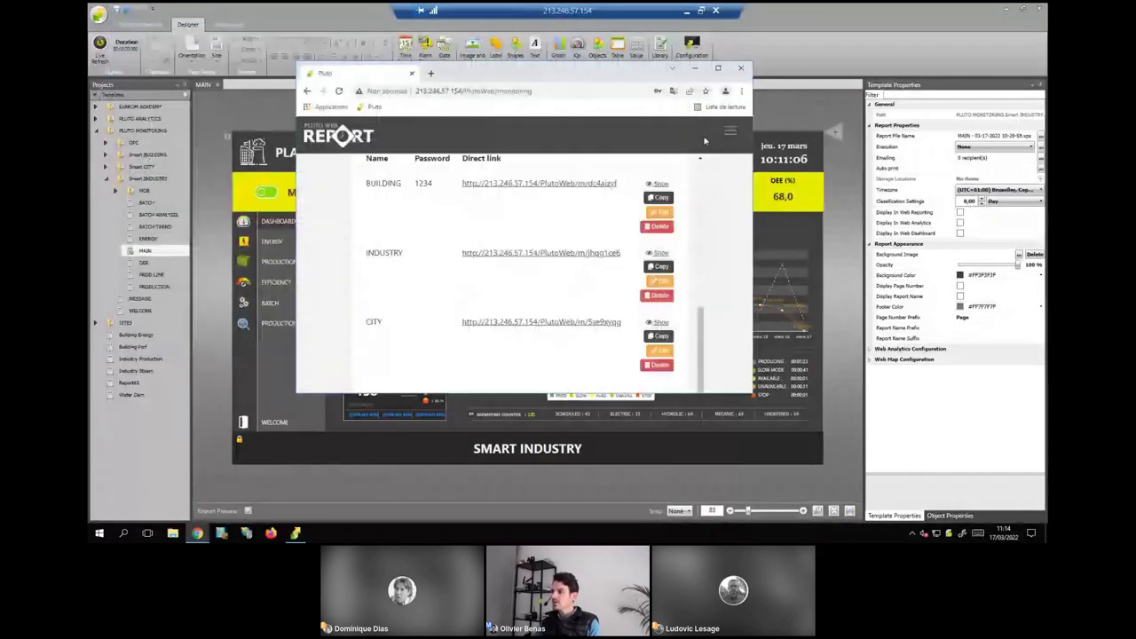
click(718, 67)
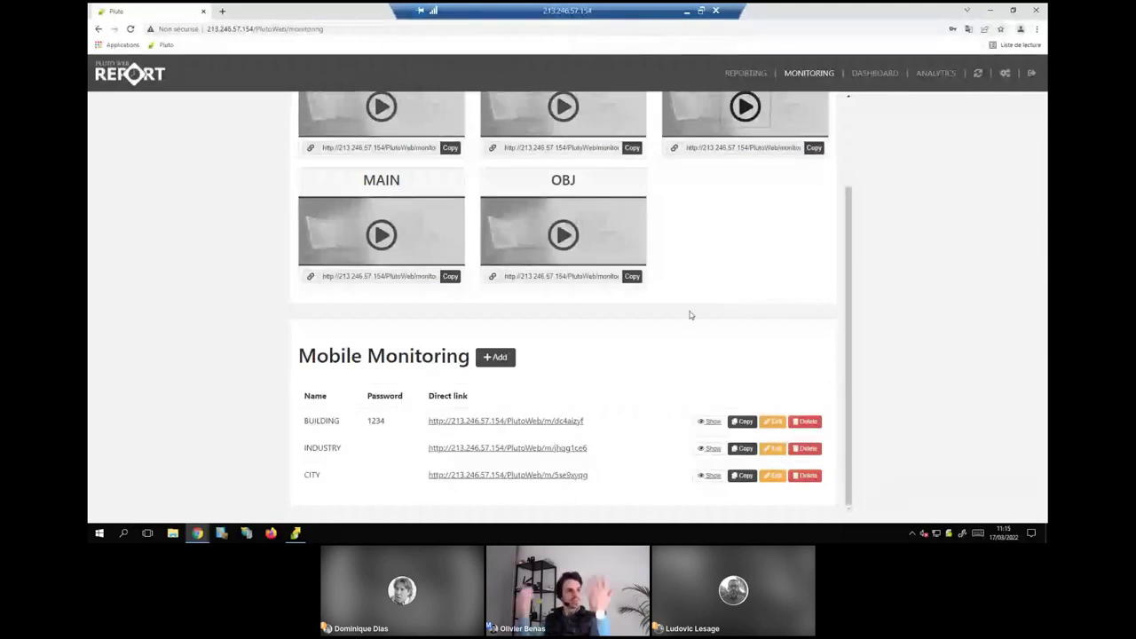
click(297, 532)
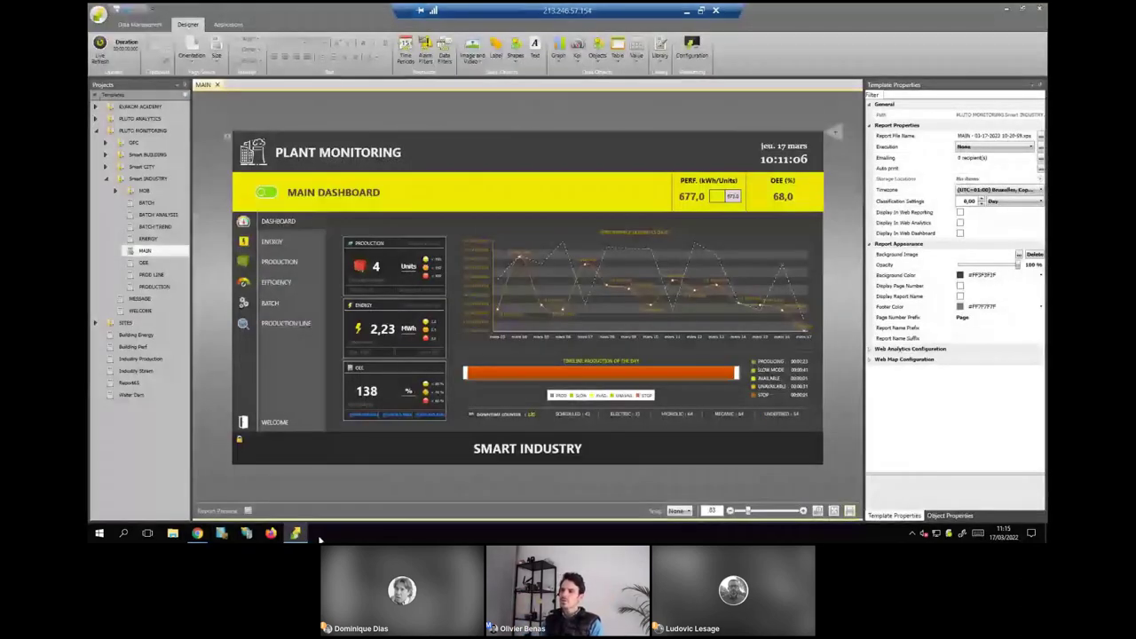
Preview IND - OEE with live refresh, then open Building Energy and choose a page size.
double_click(147, 190)
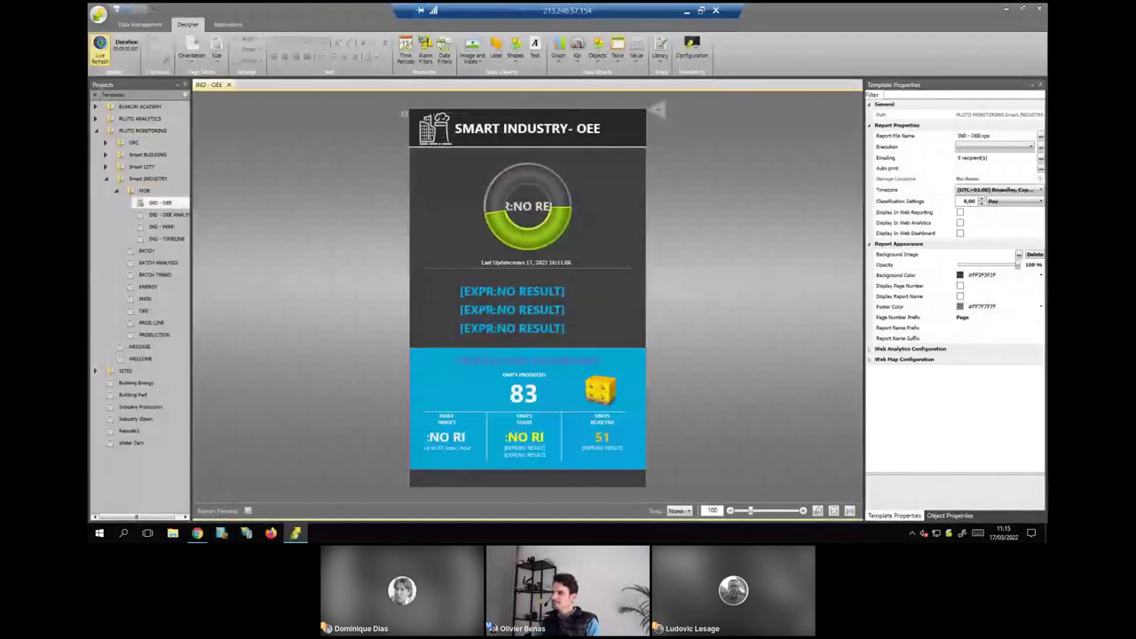
click(100, 46)
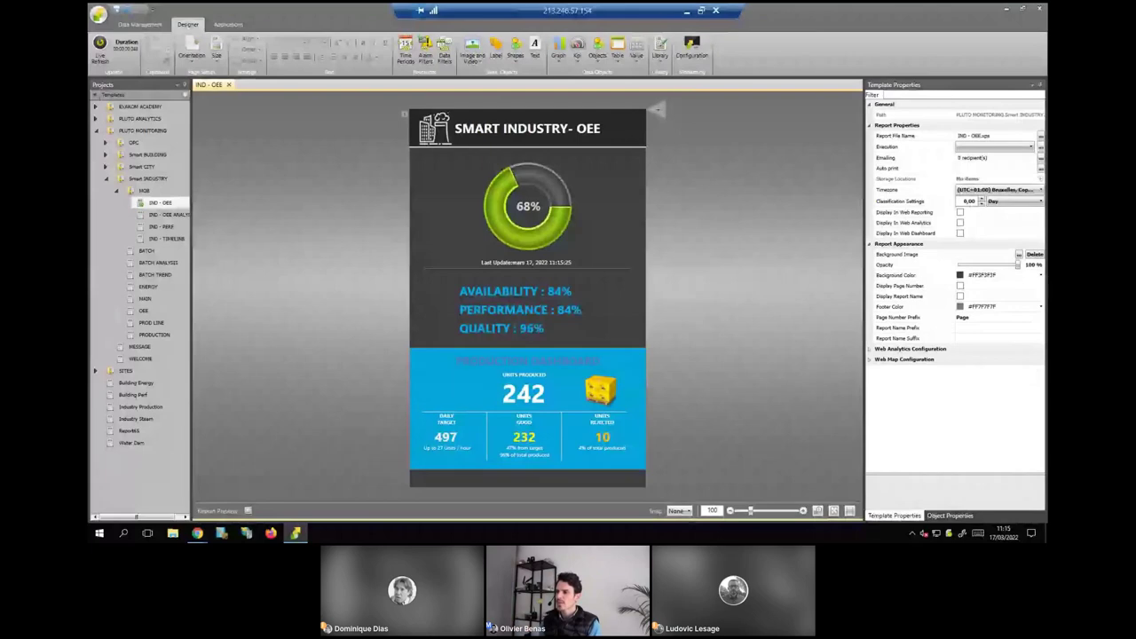
click(146, 384)
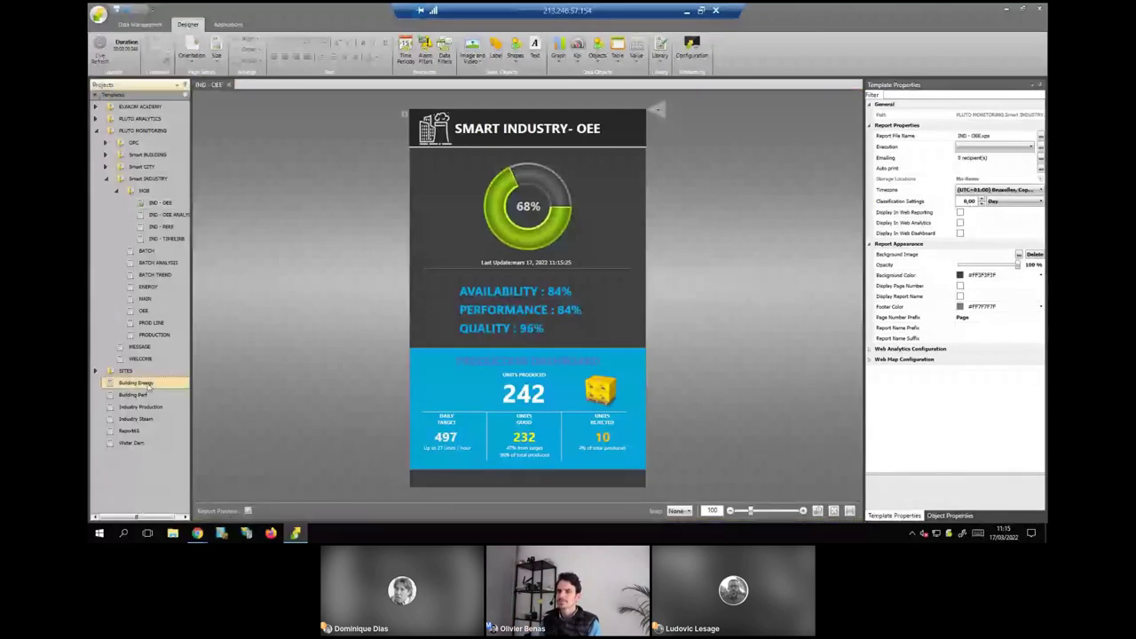
double_click(146, 384)
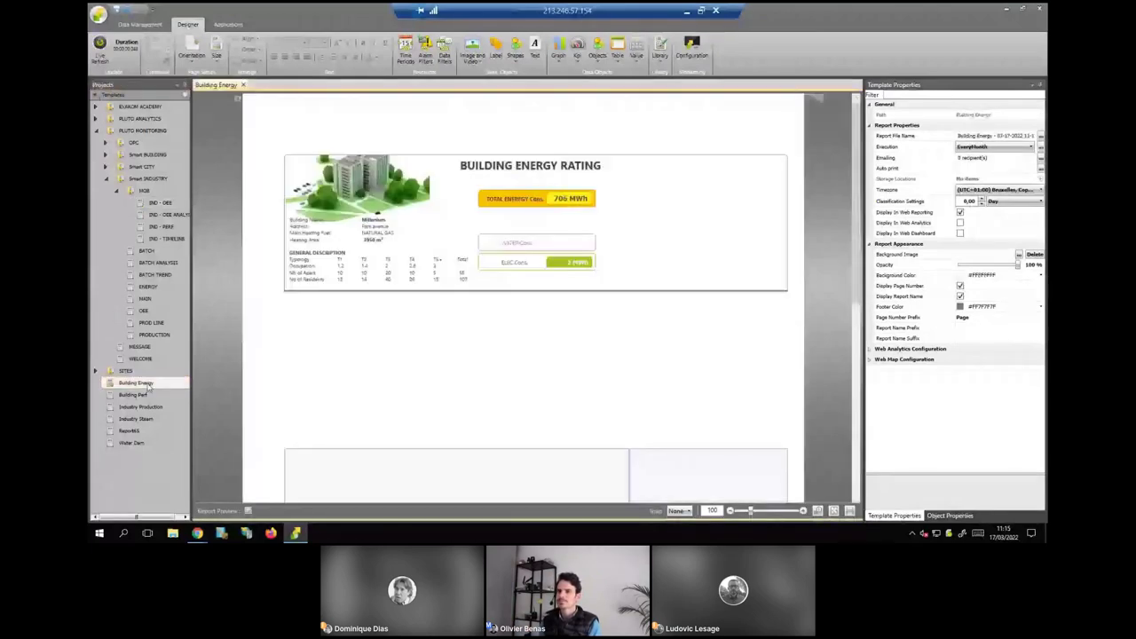
click(218, 55)
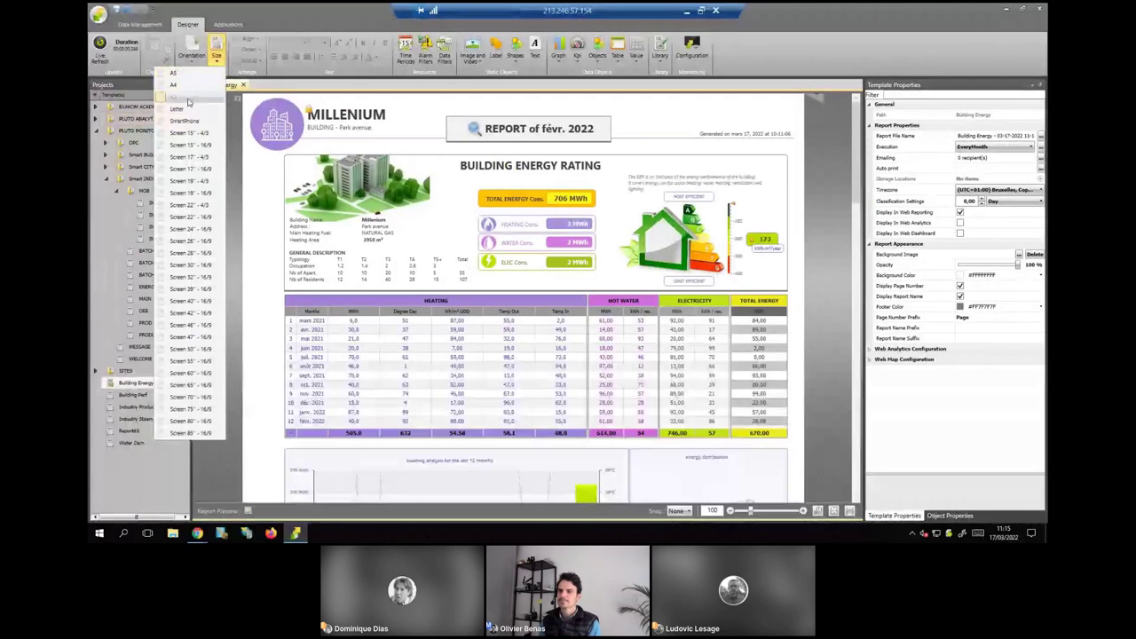
click(188, 102)
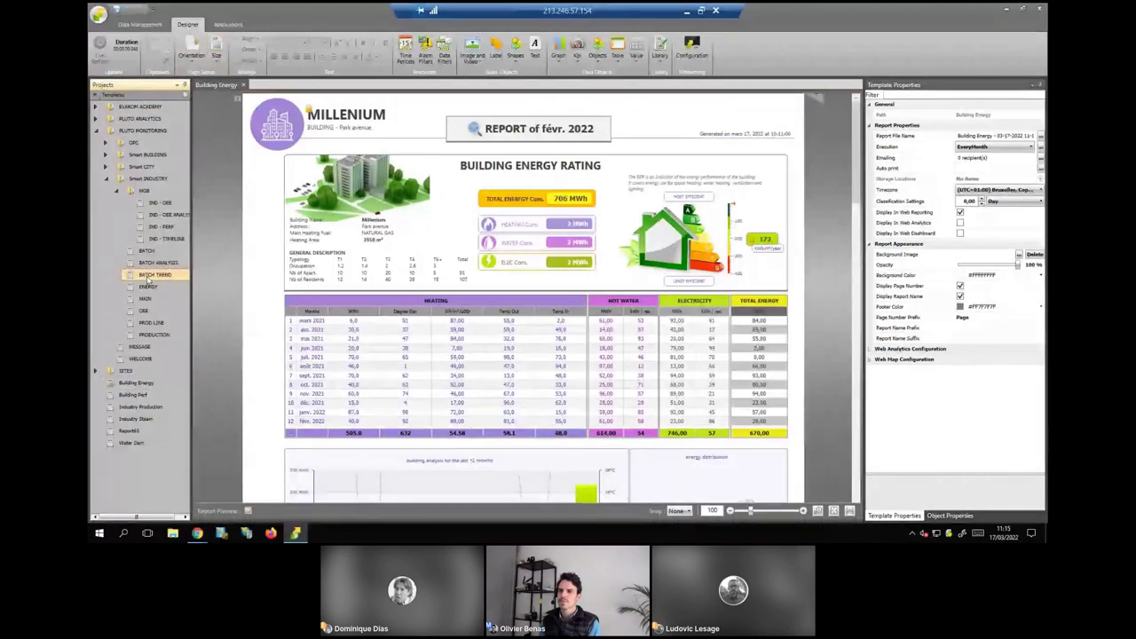
Open the BATCH TREND template and fit its canvas to the window.
double_click(151, 275)
click(216, 53)
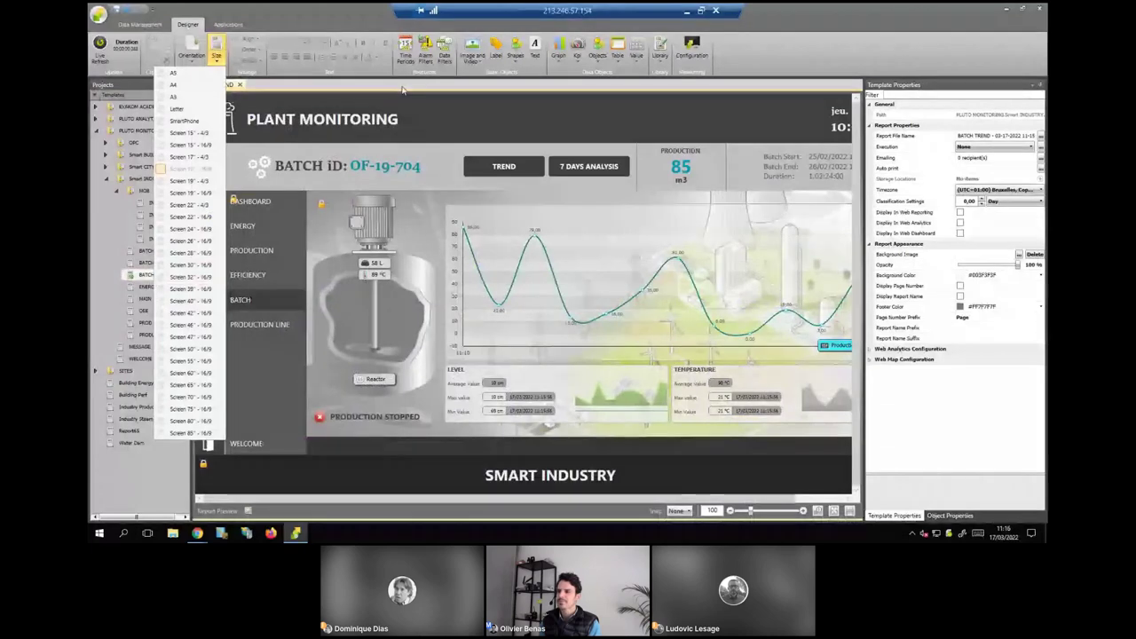
click(402, 90)
click(850, 512)
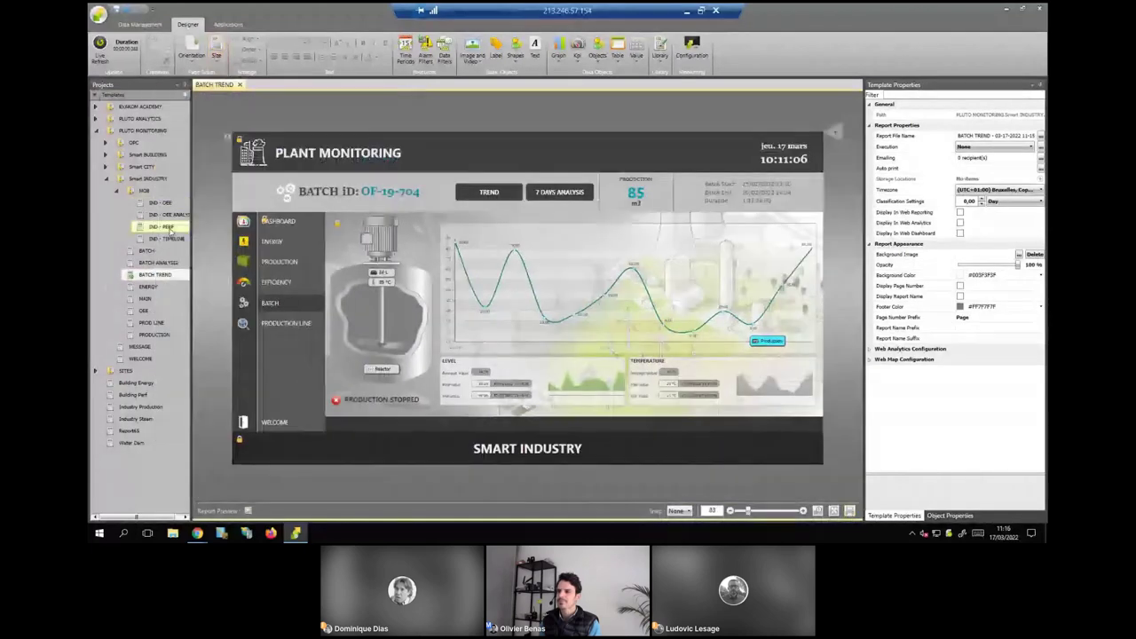
Preview IND - PERF with live refresh and IND - TIMELINE, then go to the browser's Monitoring page.
double_click(170, 230)
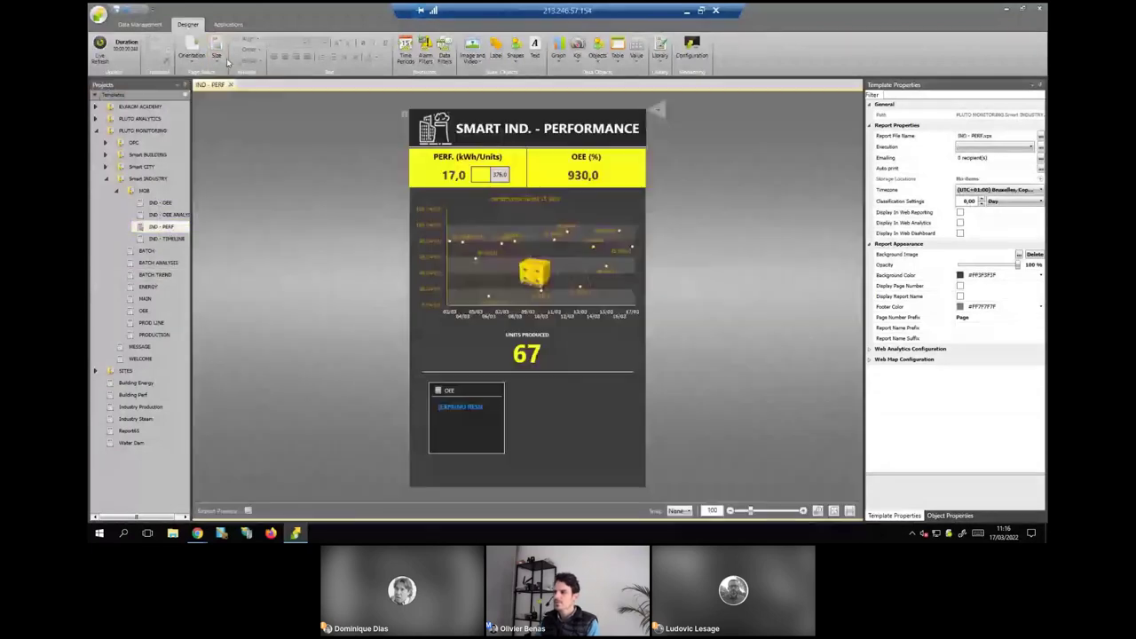
click(222, 55)
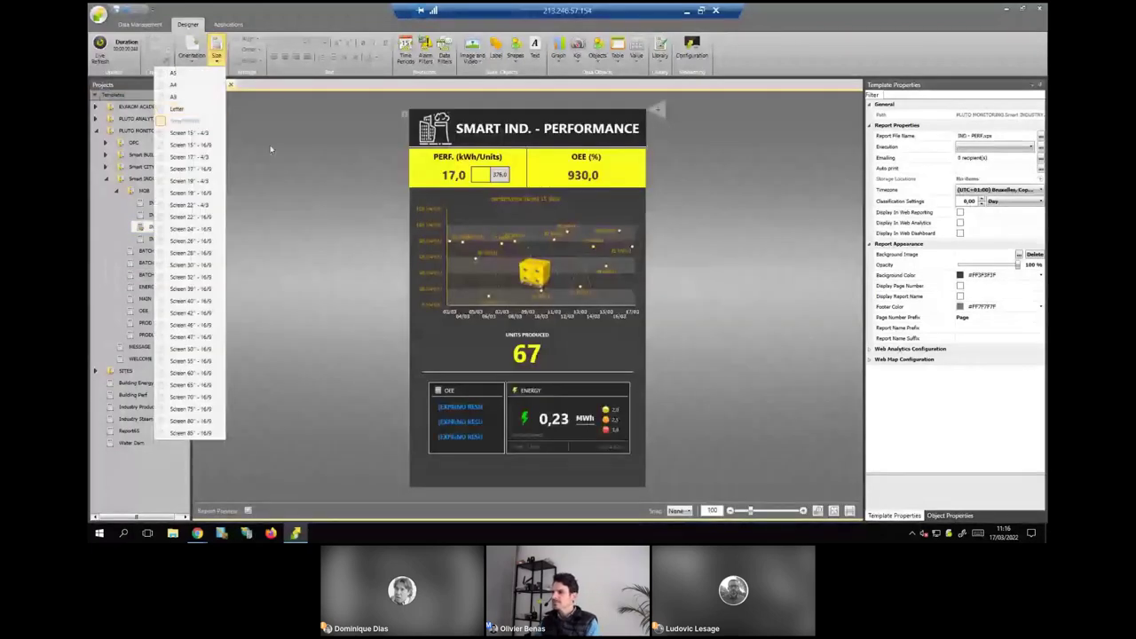
click(97, 51)
click(99, 51)
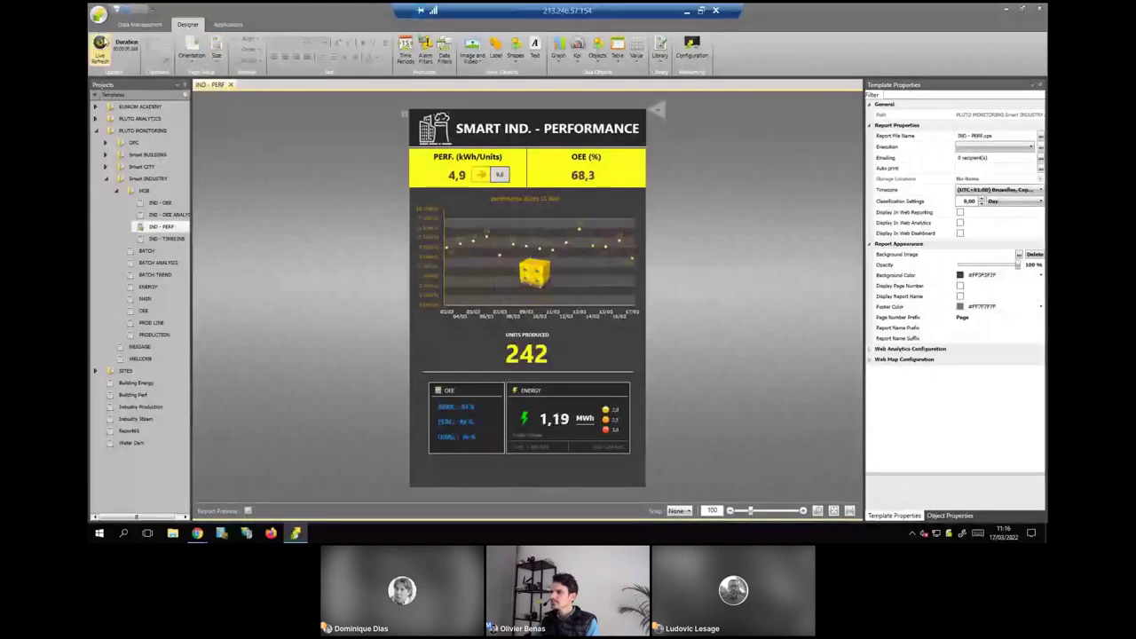
click(166, 239)
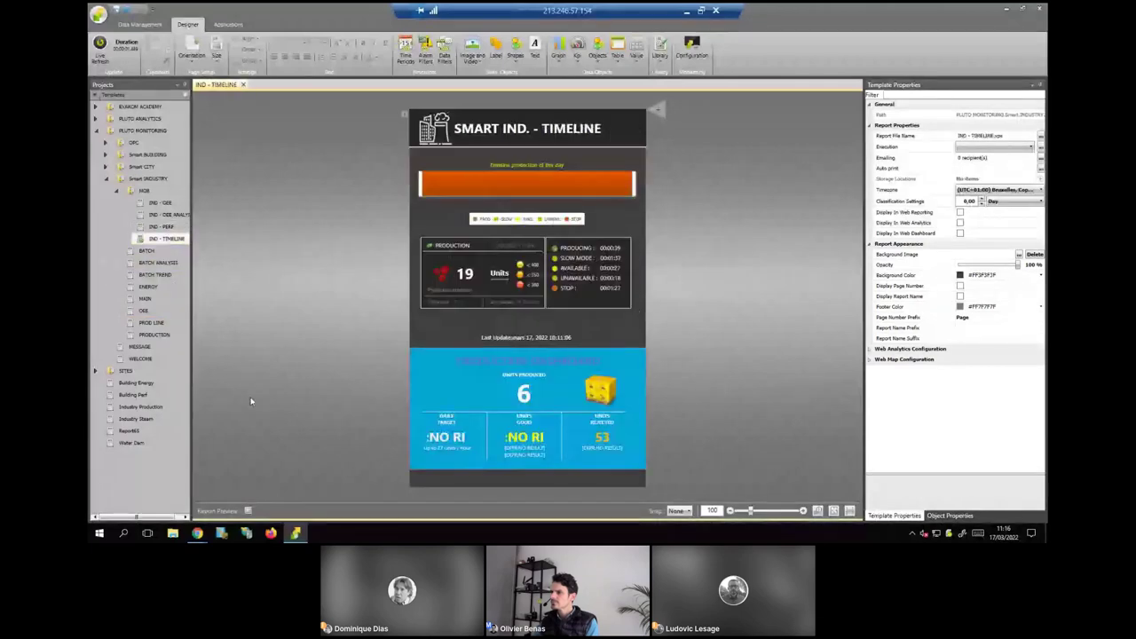
click(1006, 9)
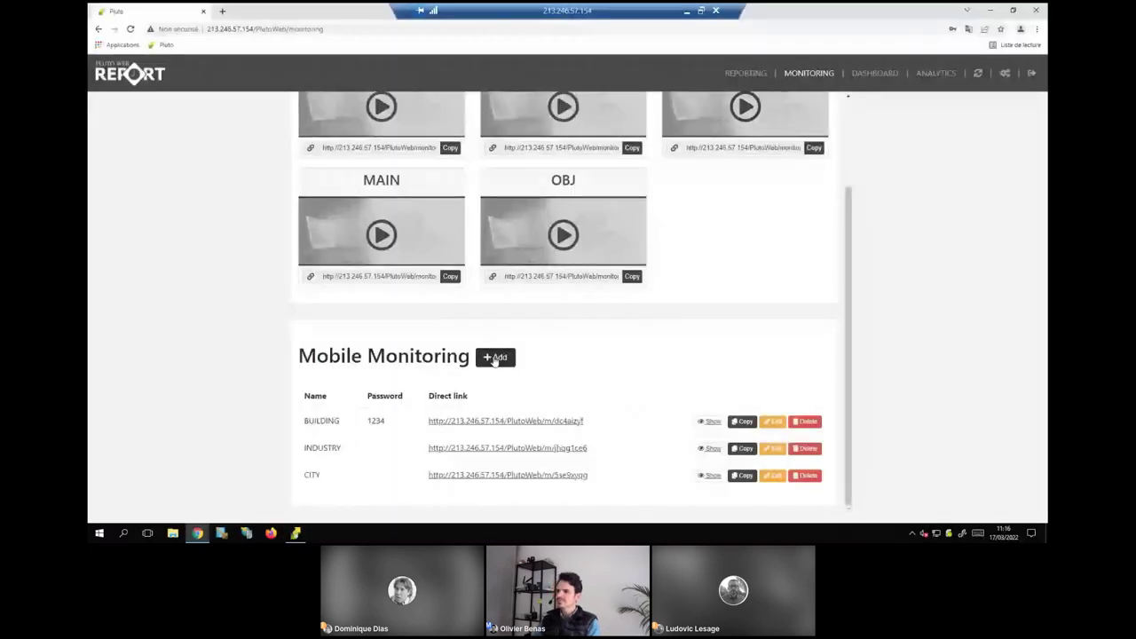
Create a new DD mobile monitoring entry and enter its name and password.
click(496, 357)
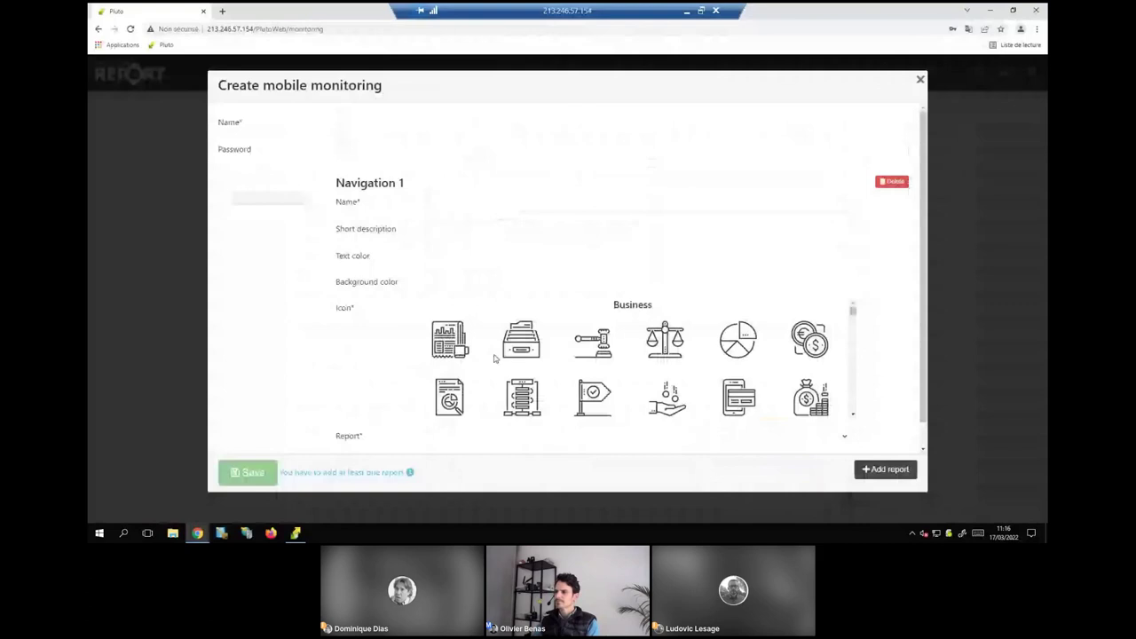
click(373, 122)
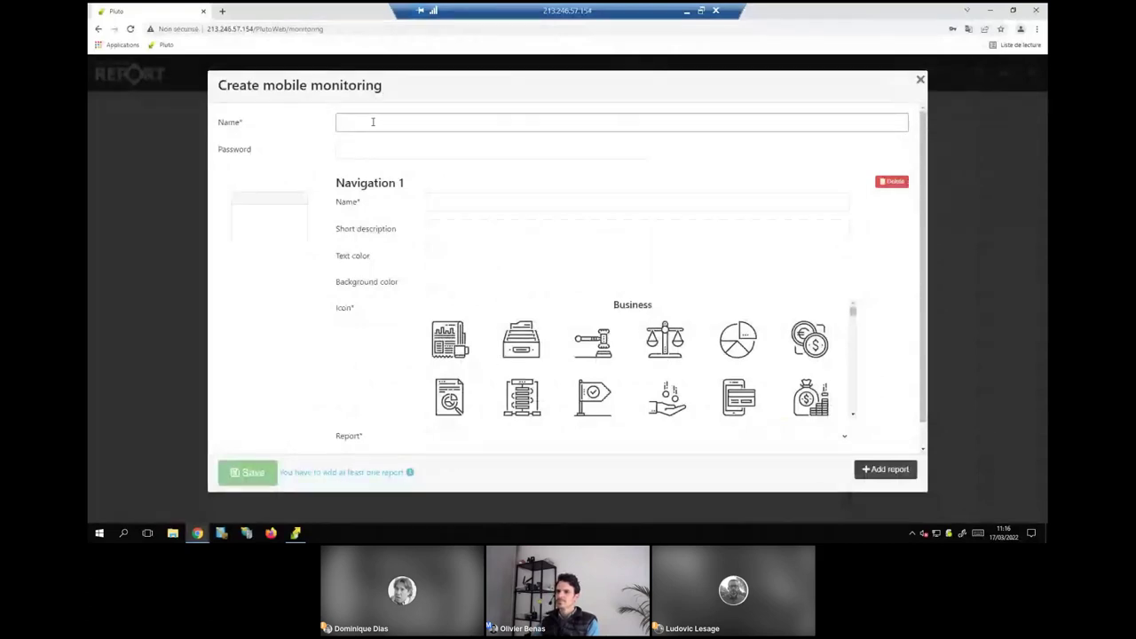
text(Q)
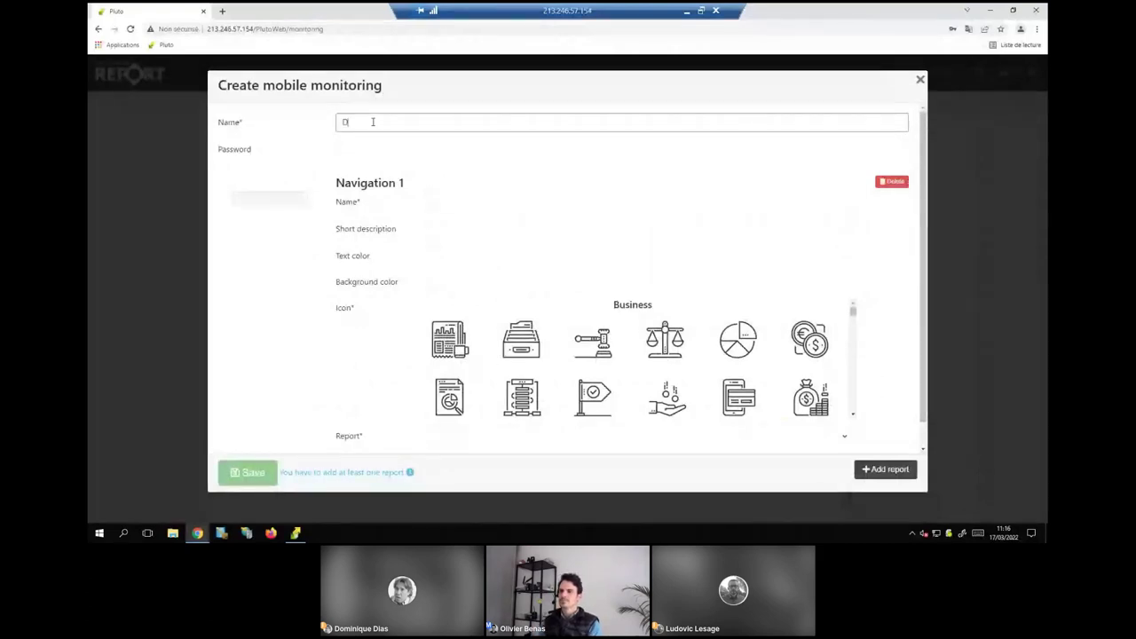
text(D)
click(372, 151)
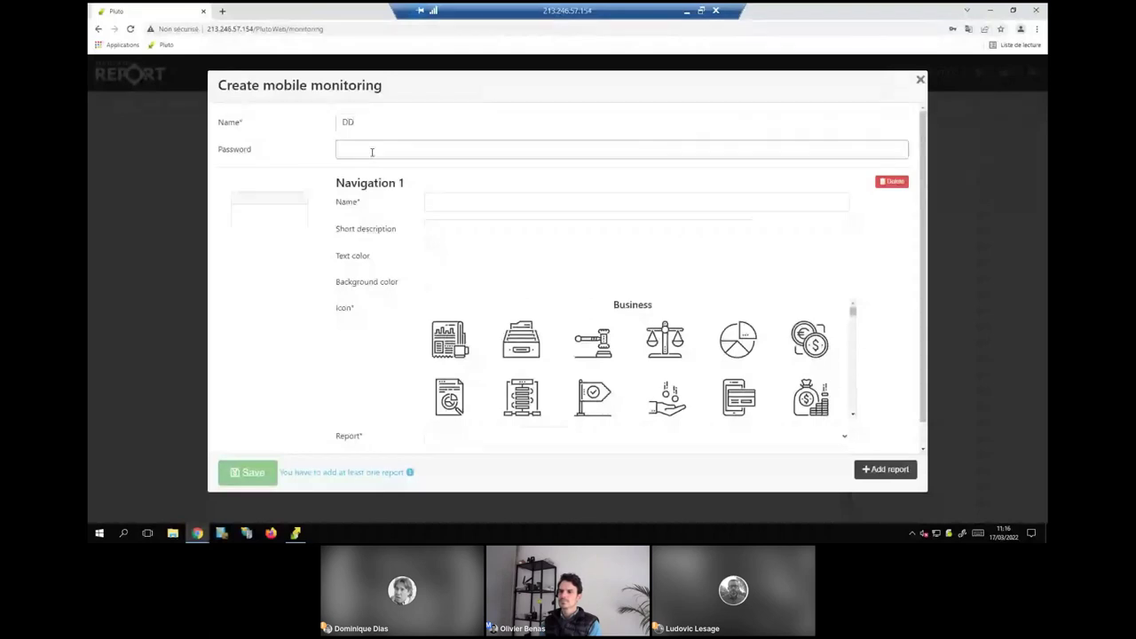
text(1234)
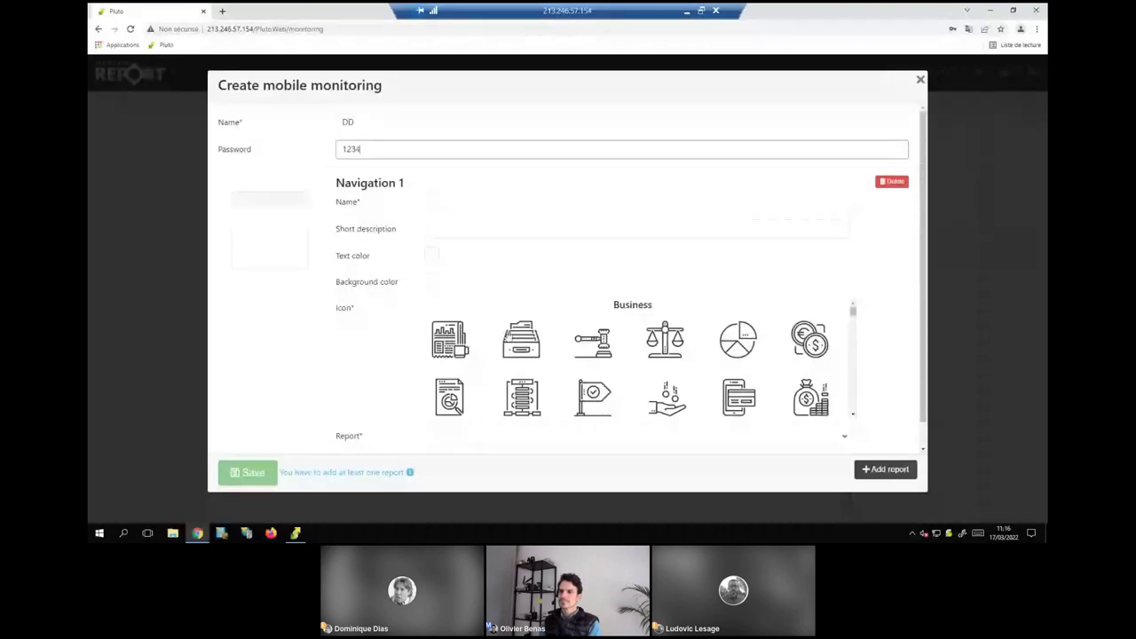
Set Navigation 1 to CITY - PARKING with the ATM icon and name PARK, adding a second navigation.
click(499, 436)
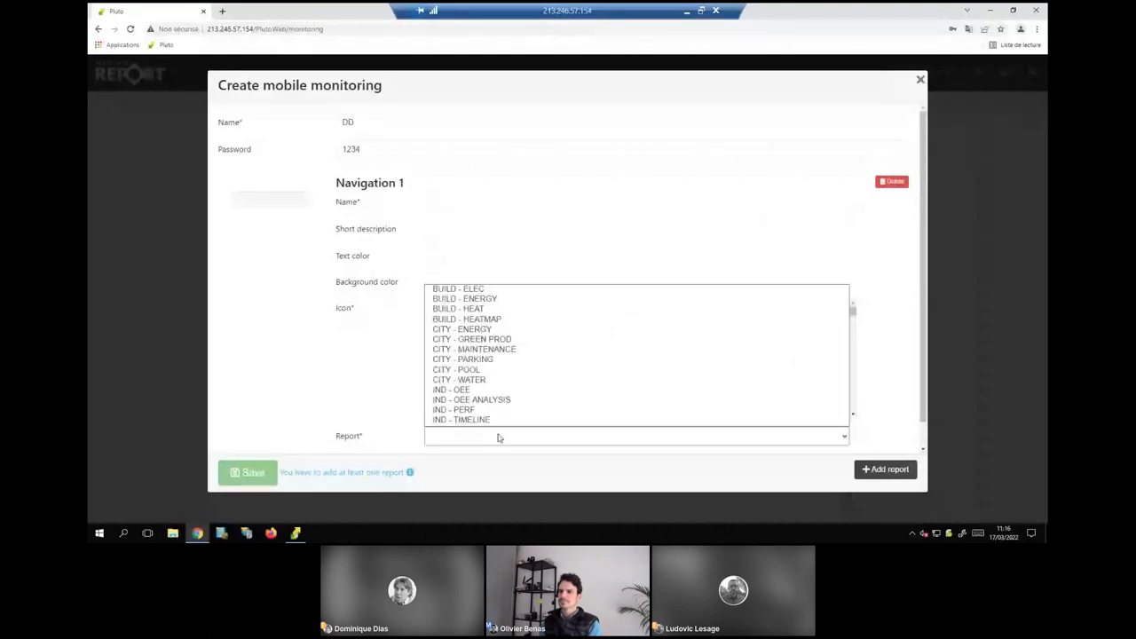
click(477, 360)
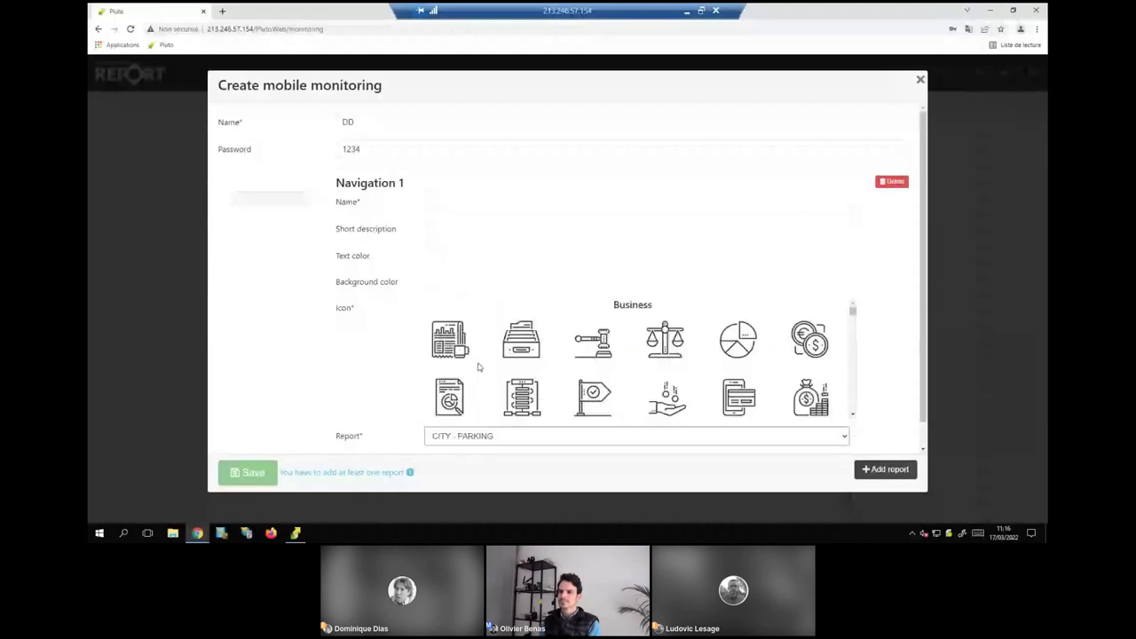
scroll(529, 388, down, 1)
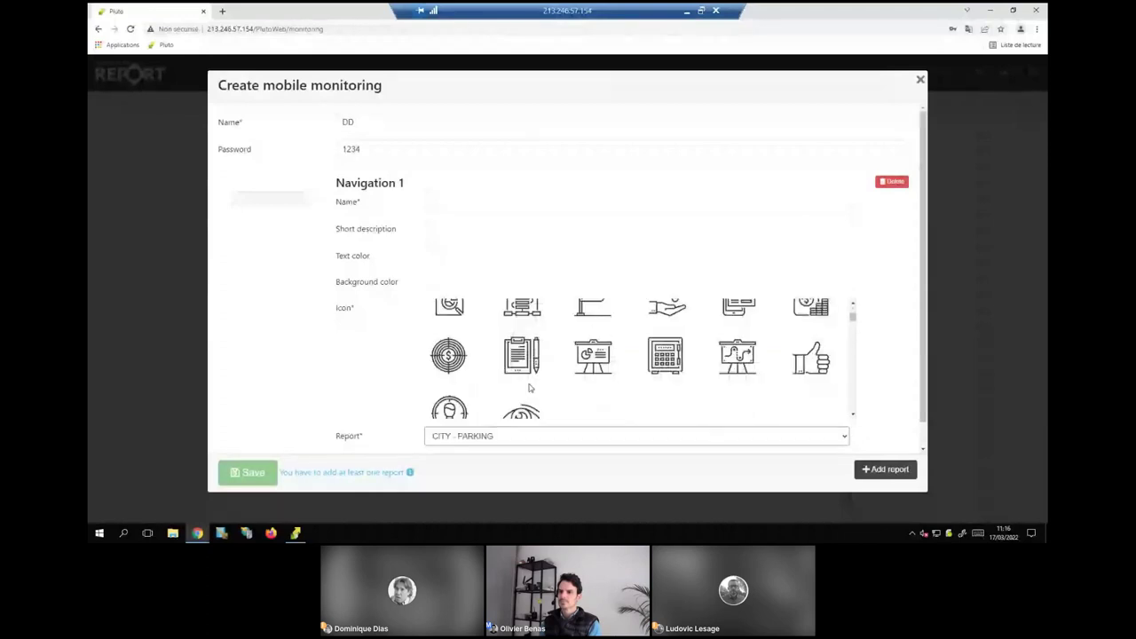
scroll(529, 388, down, 2)
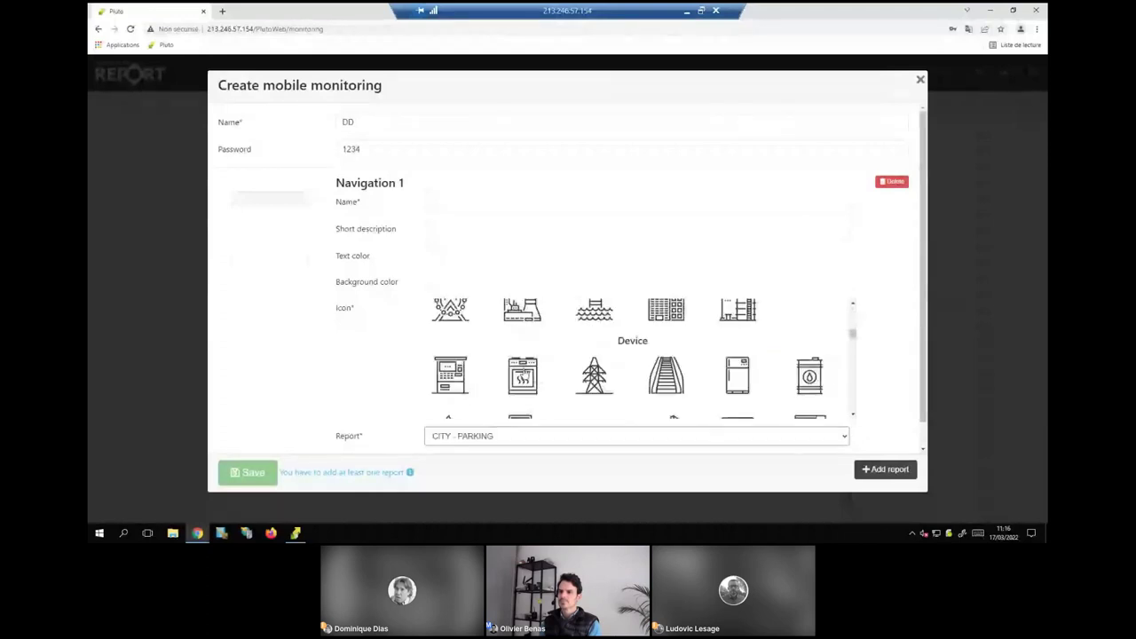
click(468, 375)
click(458, 201)
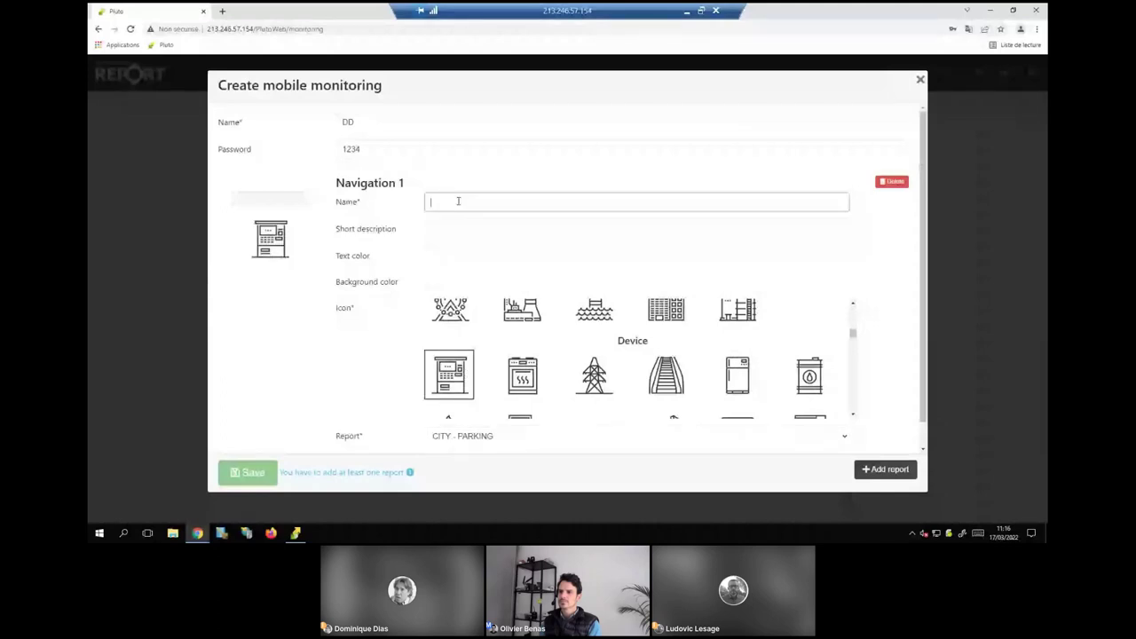
text(PARK)
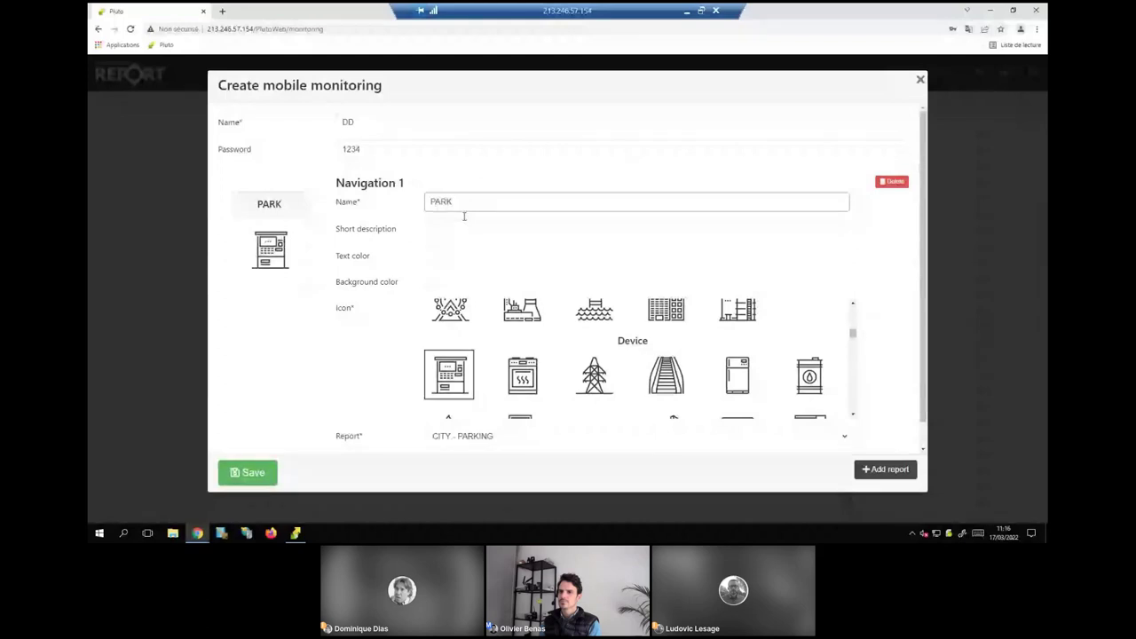
click(885, 470)
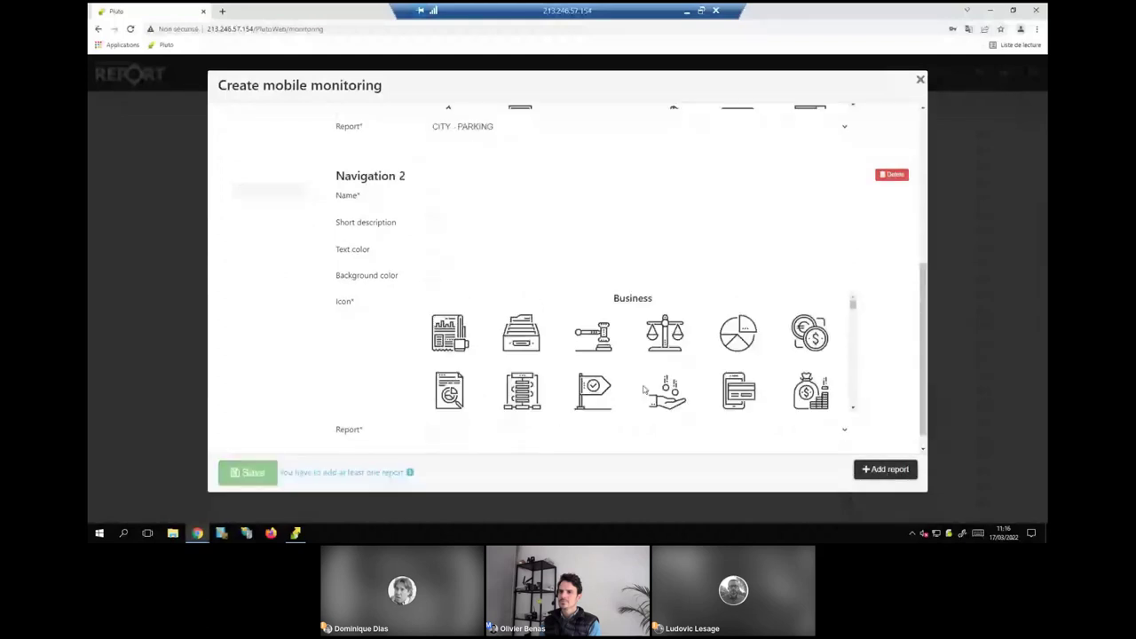
Link Navigation 2 to CITY - POOL, name it POOL, and give it the picnic-table icon.
scroll(645, 389, down, 3)
click(495, 429)
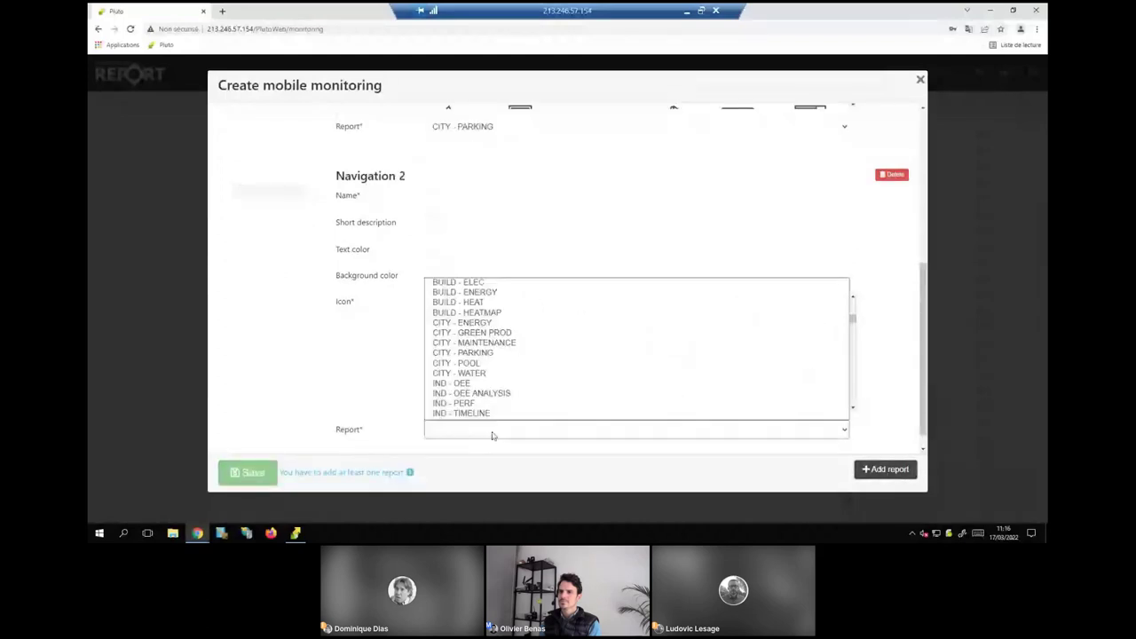
click(470, 364)
click(455, 197)
text(P)
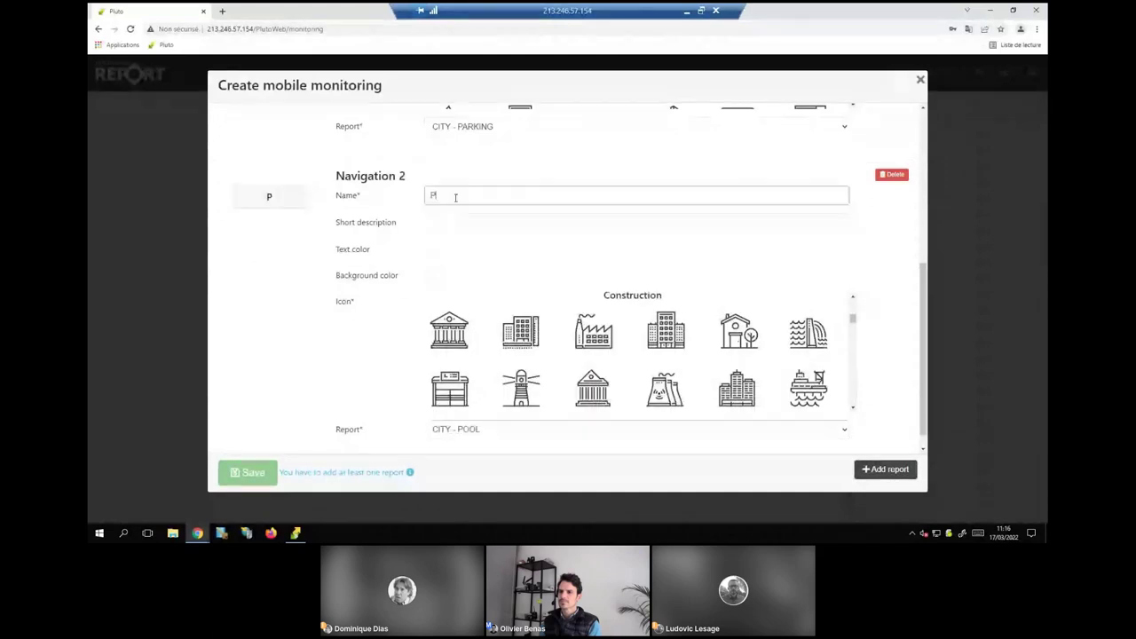
text(OOL)
scroll(545, 380, down, 2)
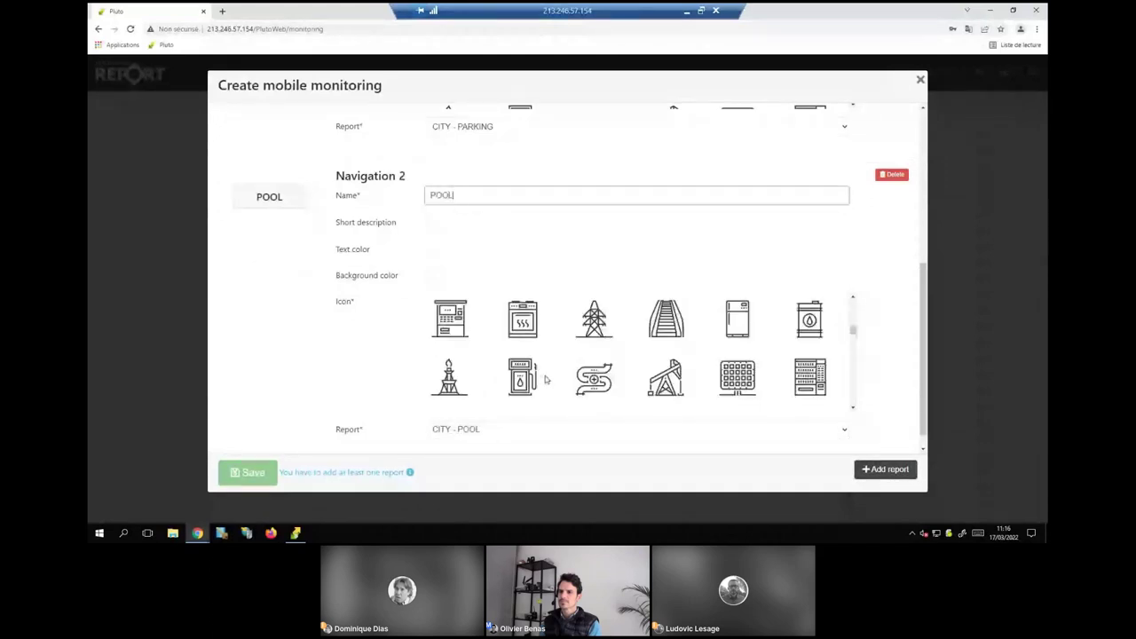
scroll(545, 380, down, 5)
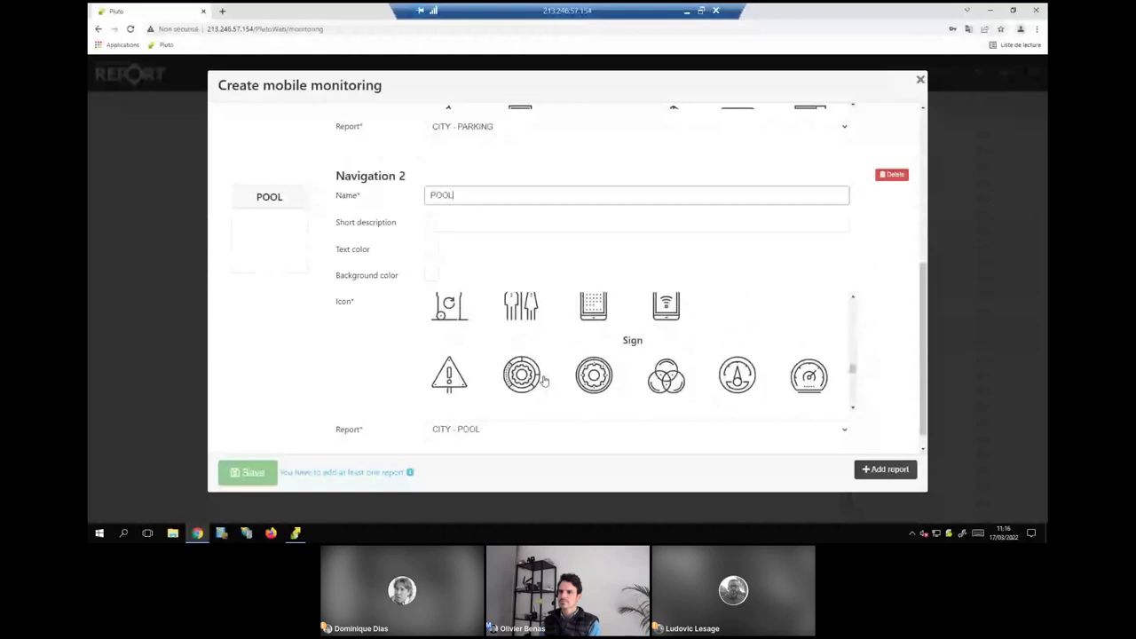
scroll(572, 375, up, 2)
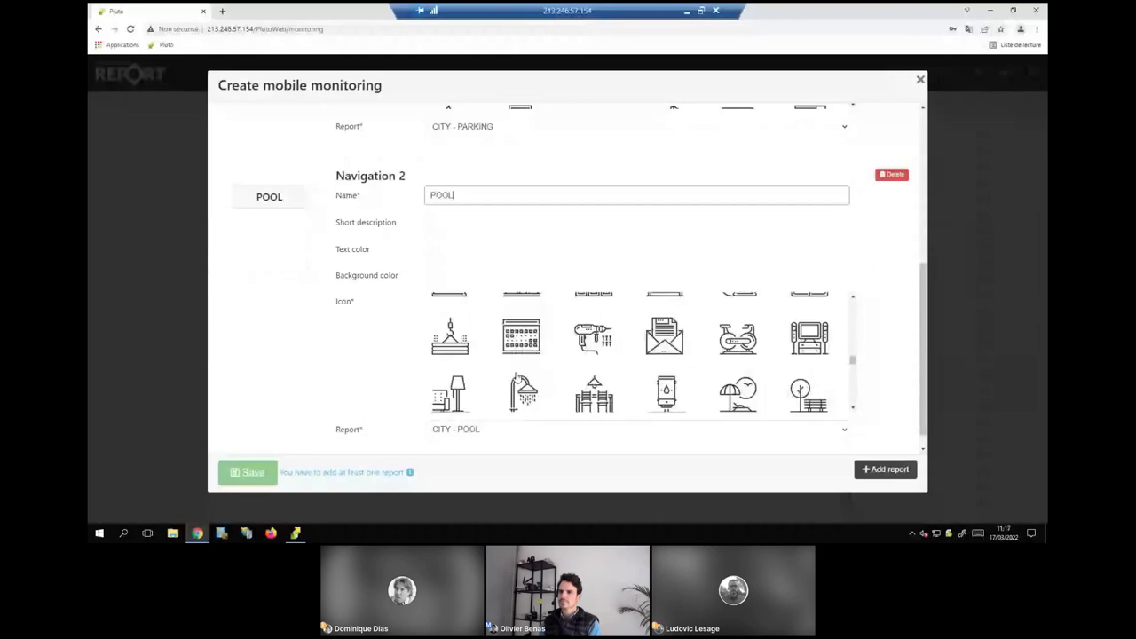
click(594, 392)
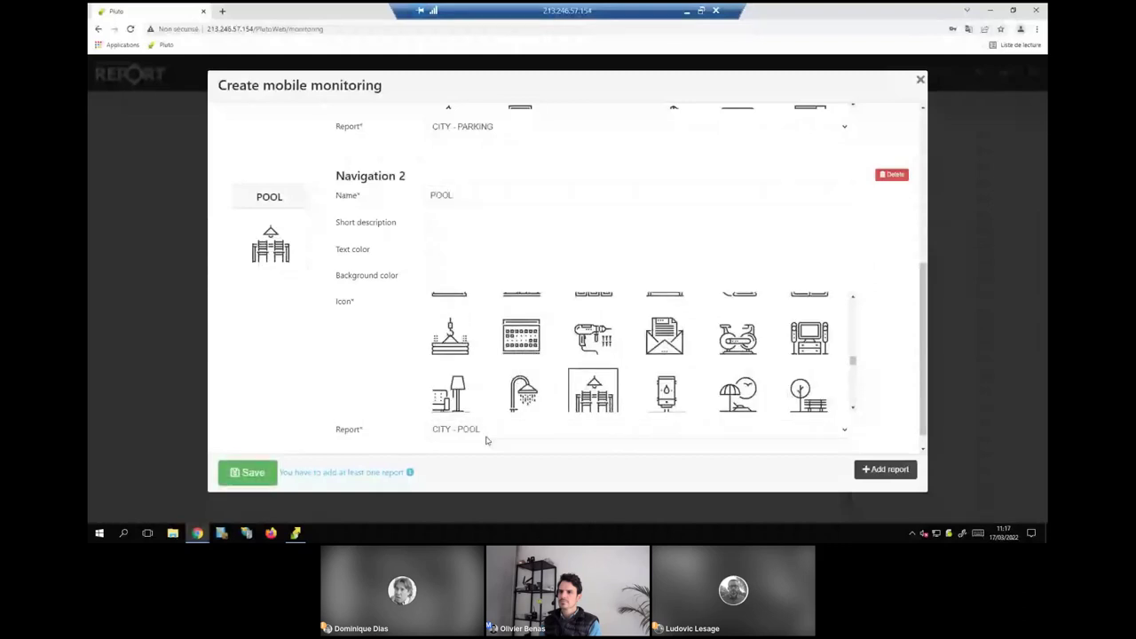
Add a third navigation and give it a Business icon.
click(886, 469)
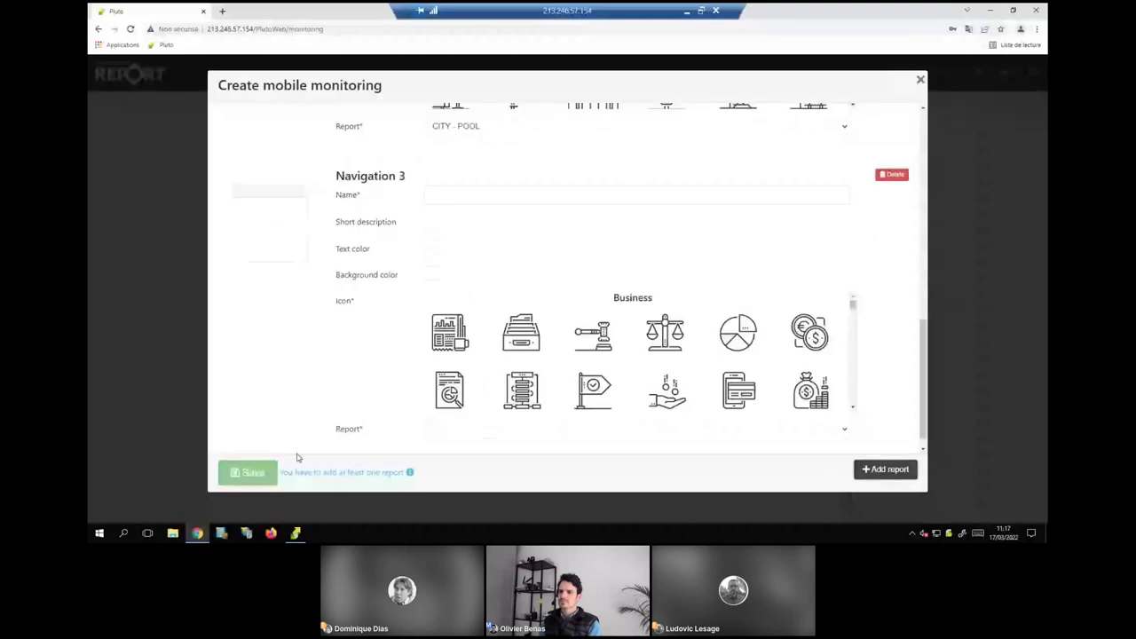
scroll(486, 351, up, 3)
scroll(490, 349, up, 1)
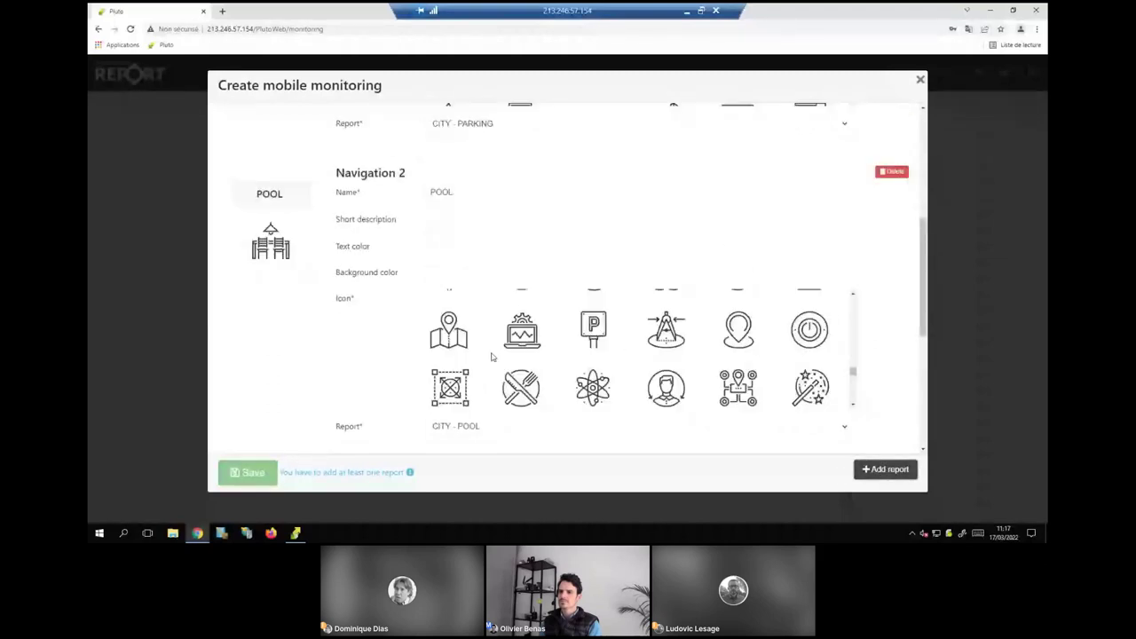
scroll(491, 357, down, 5)
click(522, 388)
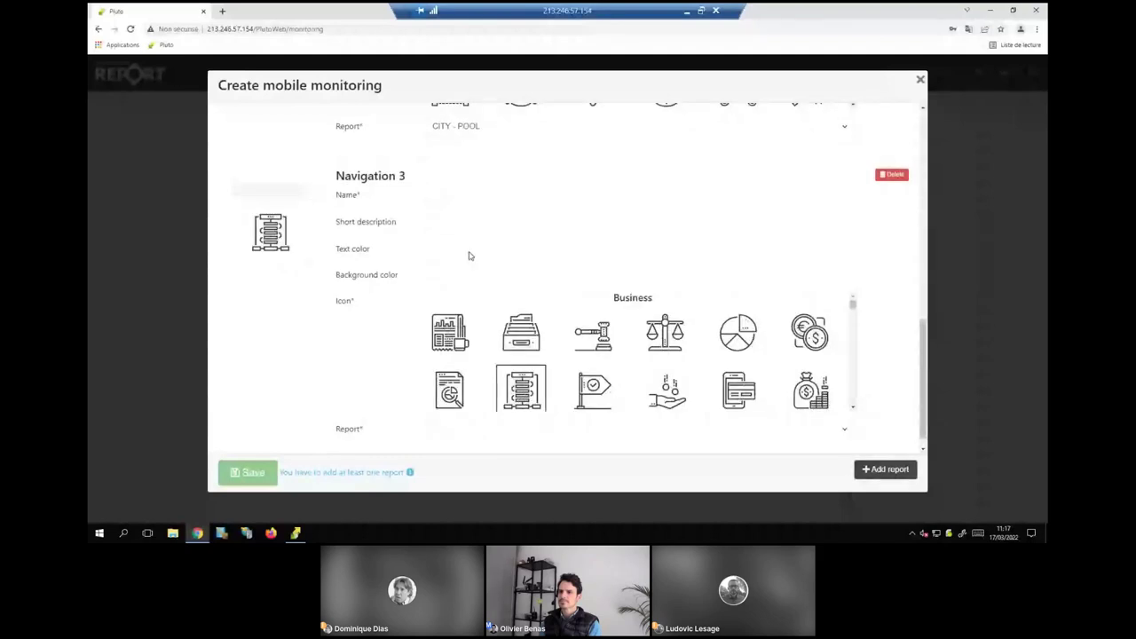
Link Navigation 3 to CITY - ENERGY, name it ENERGY, and save the DD monitoring.
click(506, 427)
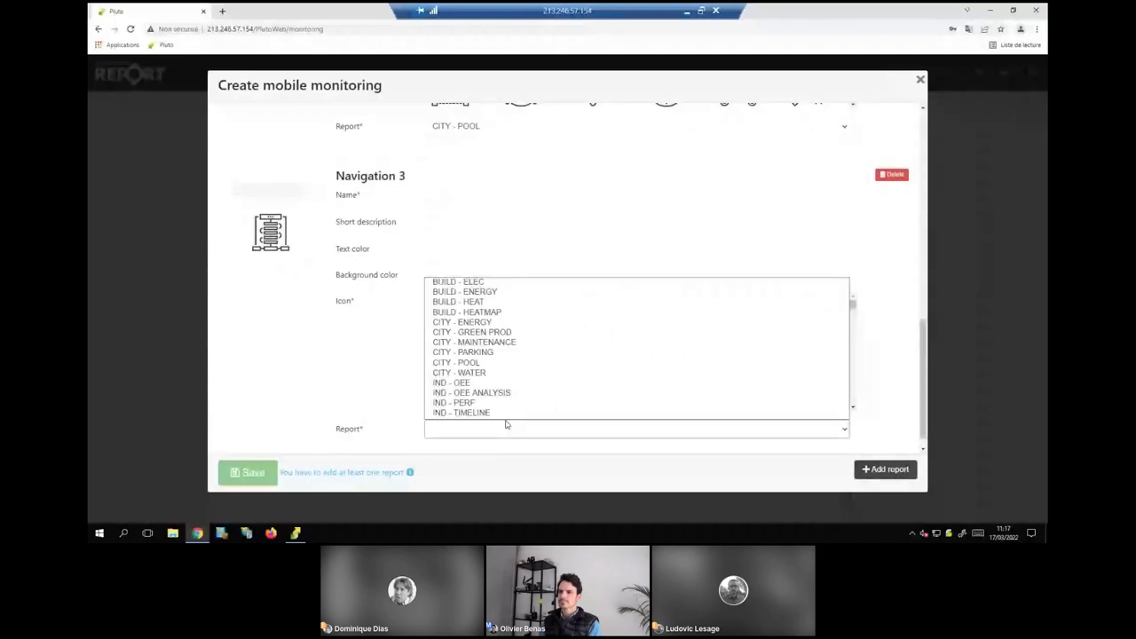
click(462, 322)
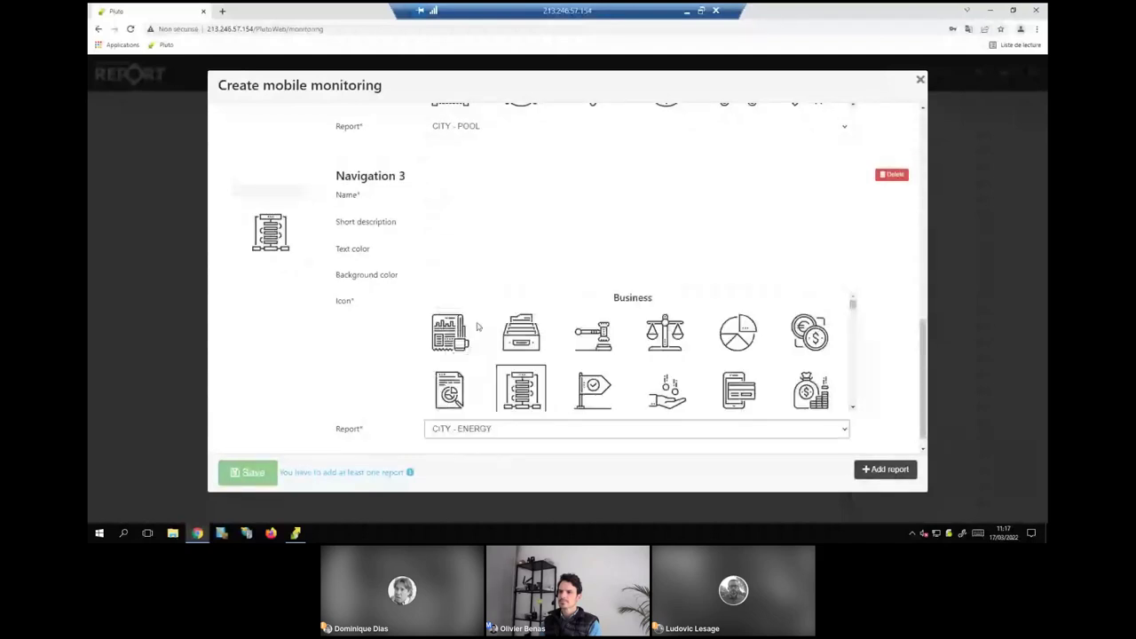
click(457, 197)
text(ENE)
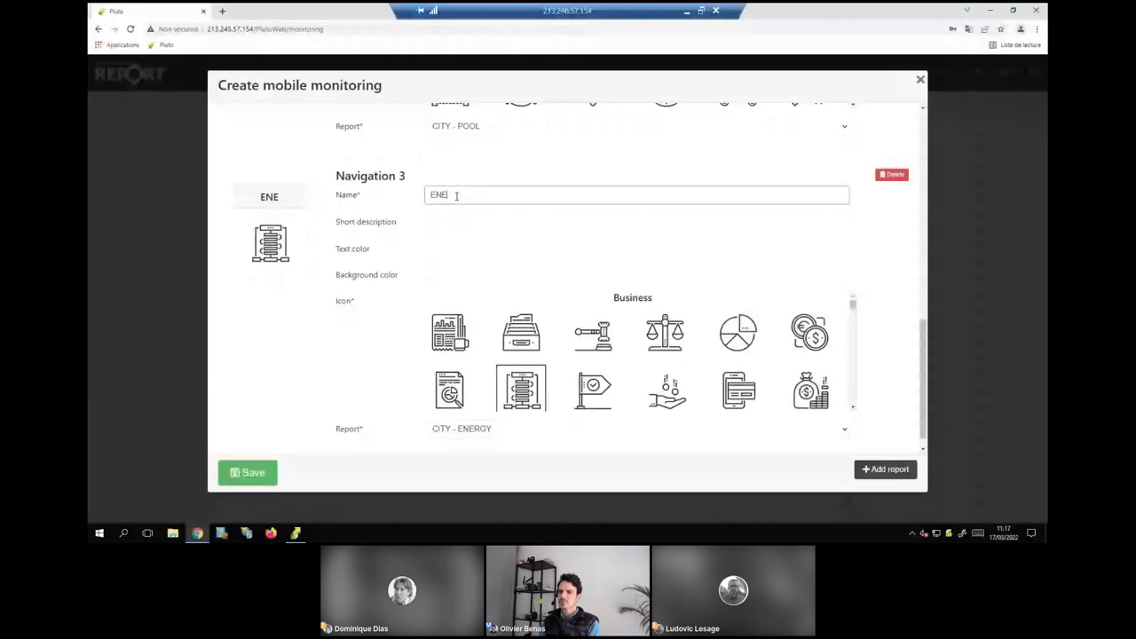
text(RGY)
drag(463, 196, 387, 199)
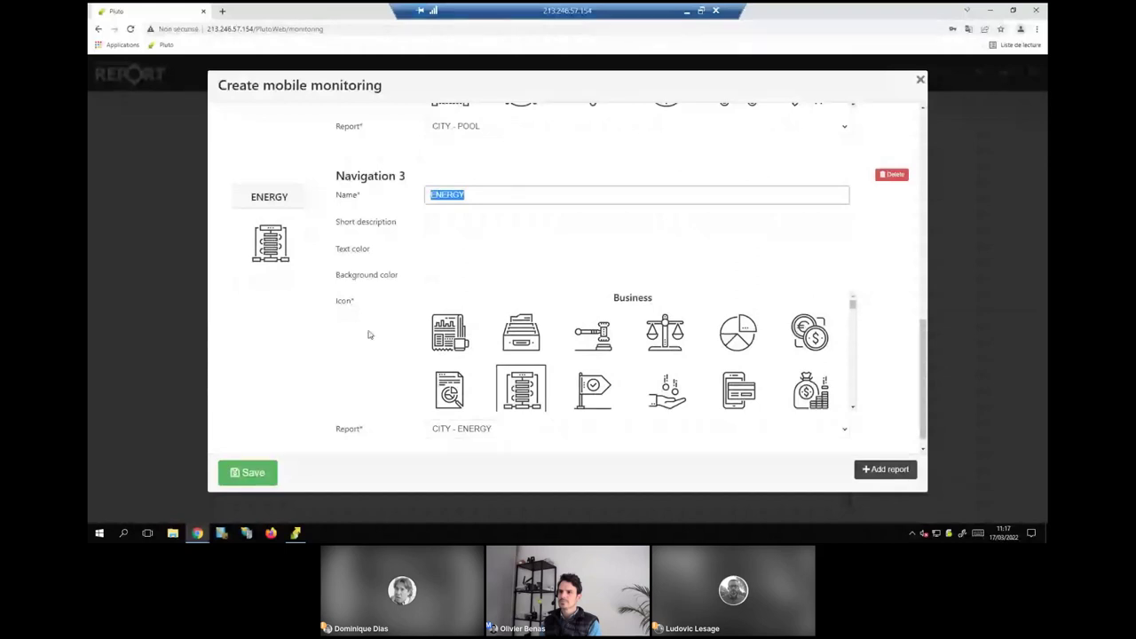
click(430, 429)
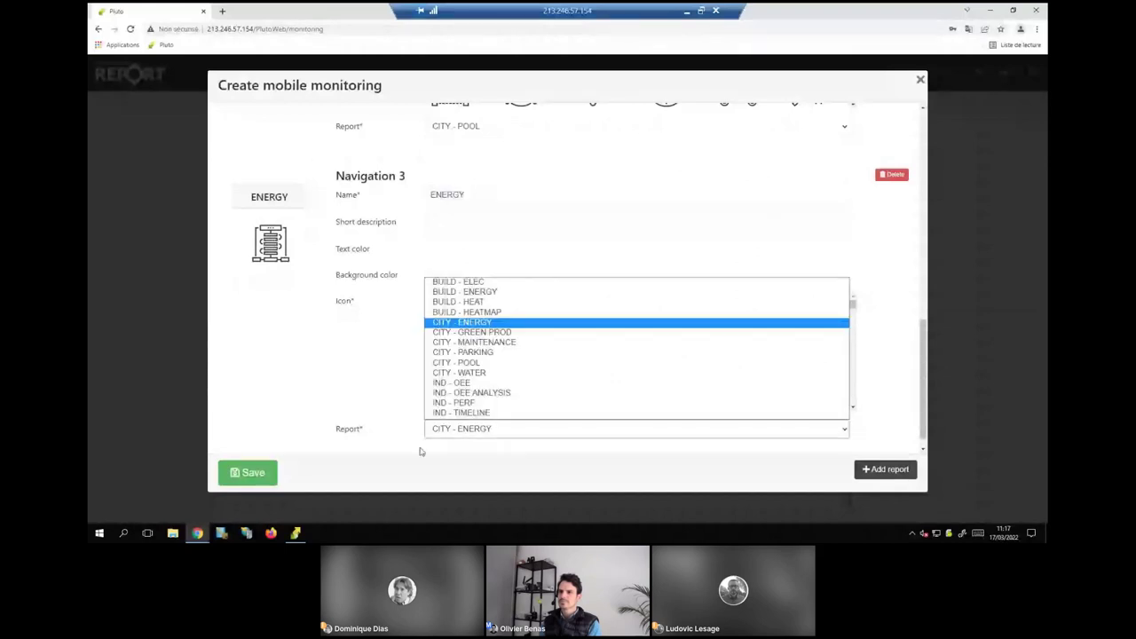
click(253, 477)
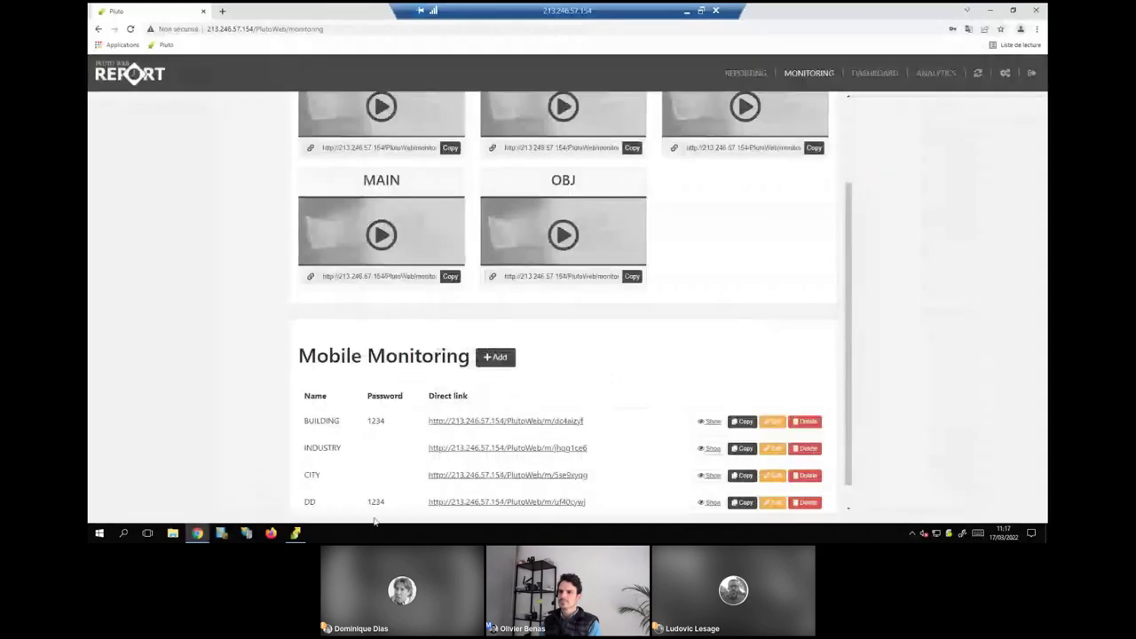
Open DD's direct link and preview it in DevTools device mode as a Samsung Galaxy S8+.
click(540, 508)
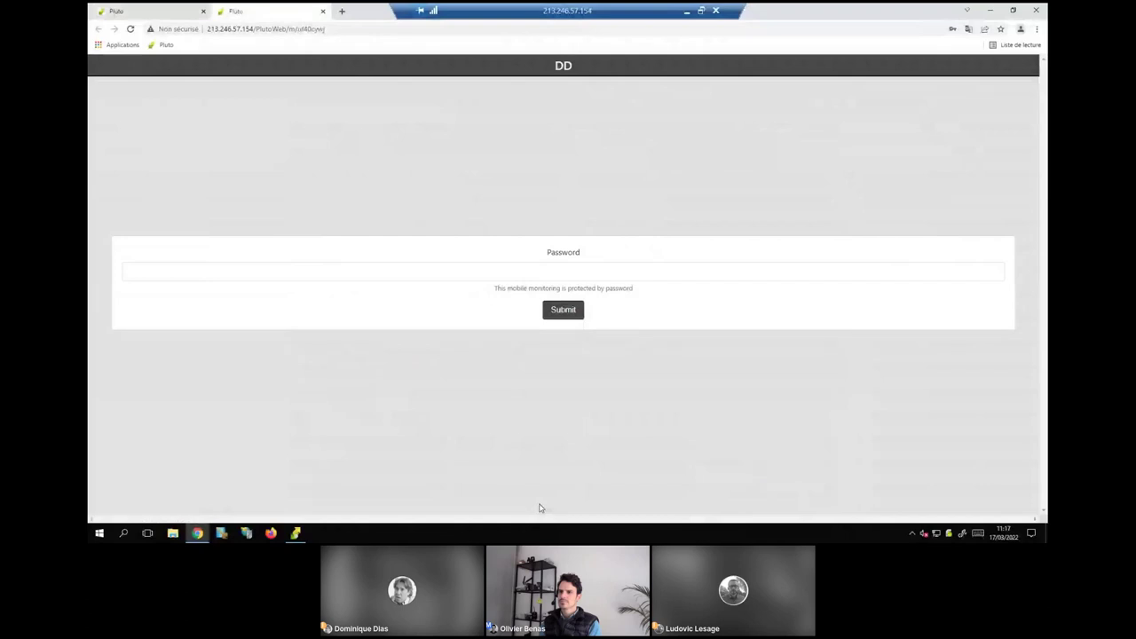
key(F12)
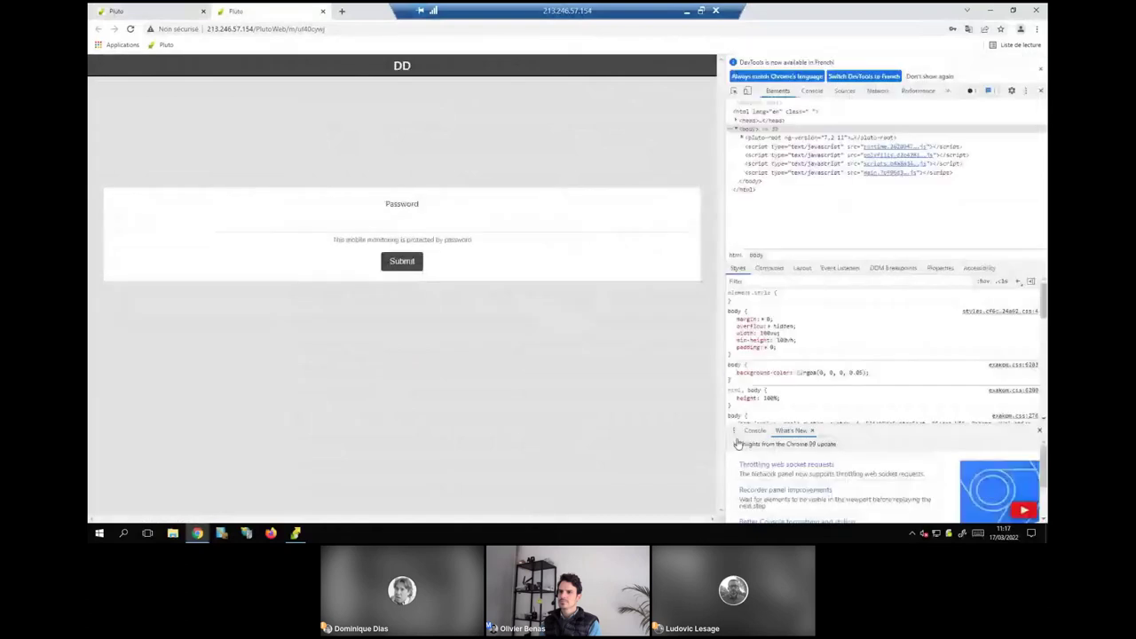
click(748, 91)
click(350, 62)
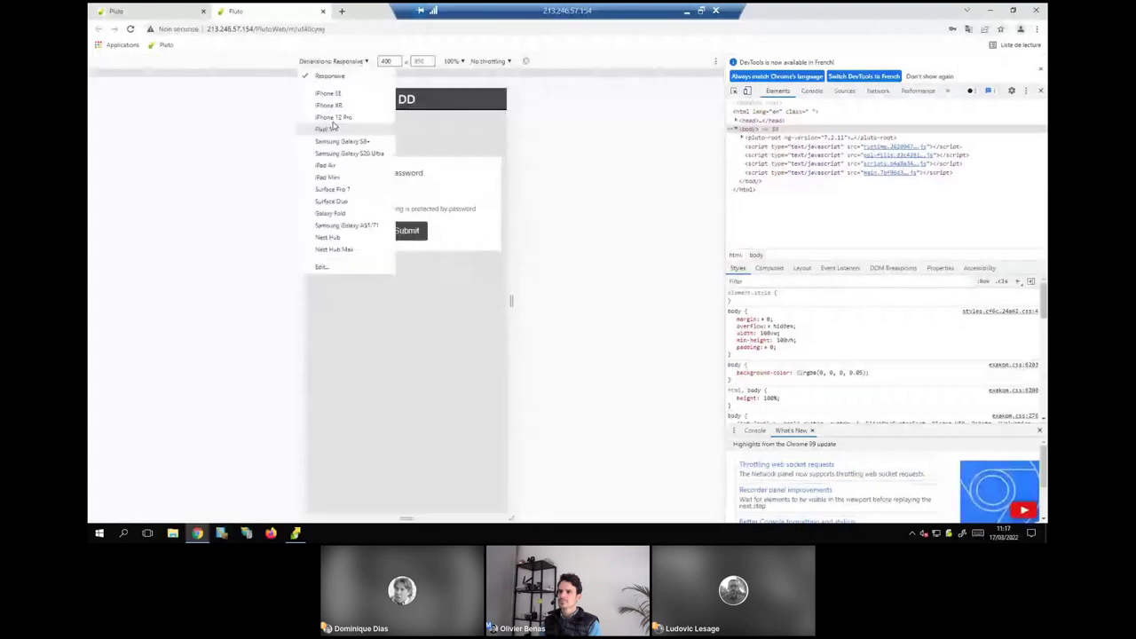
click(331, 225)
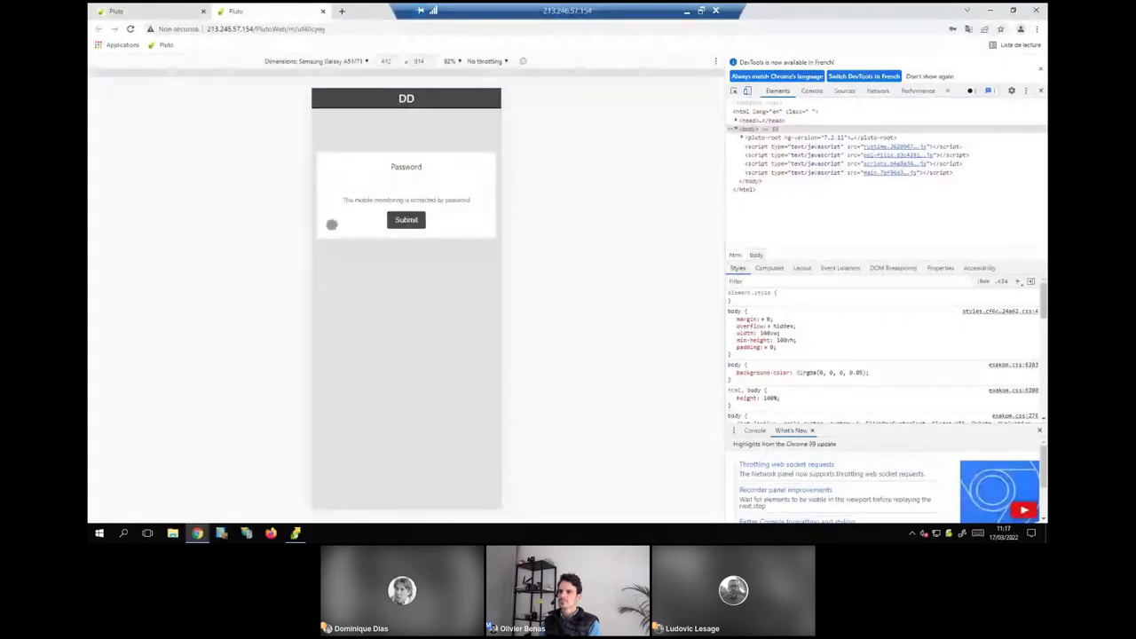
click(316, 60)
click(293, 189)
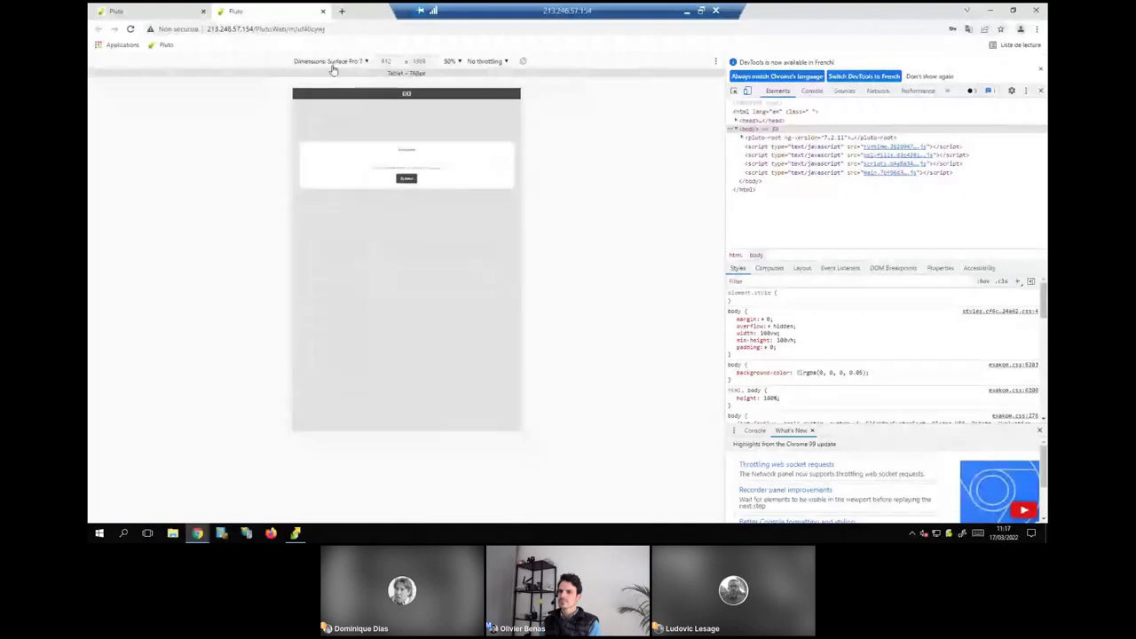
click(331, 60)
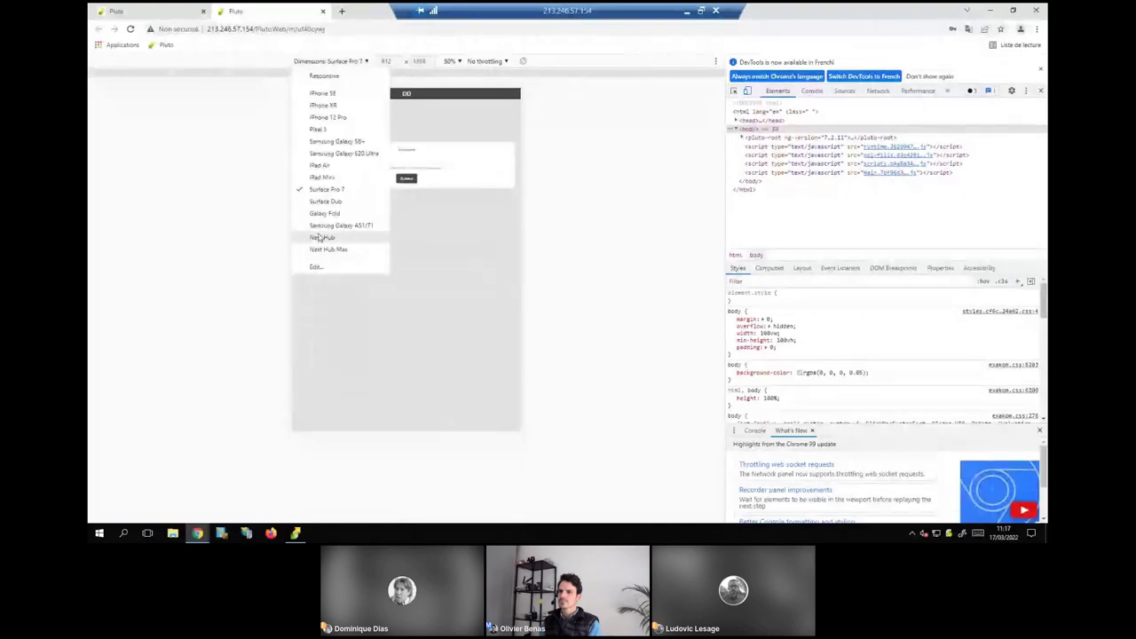
click(323, 142)
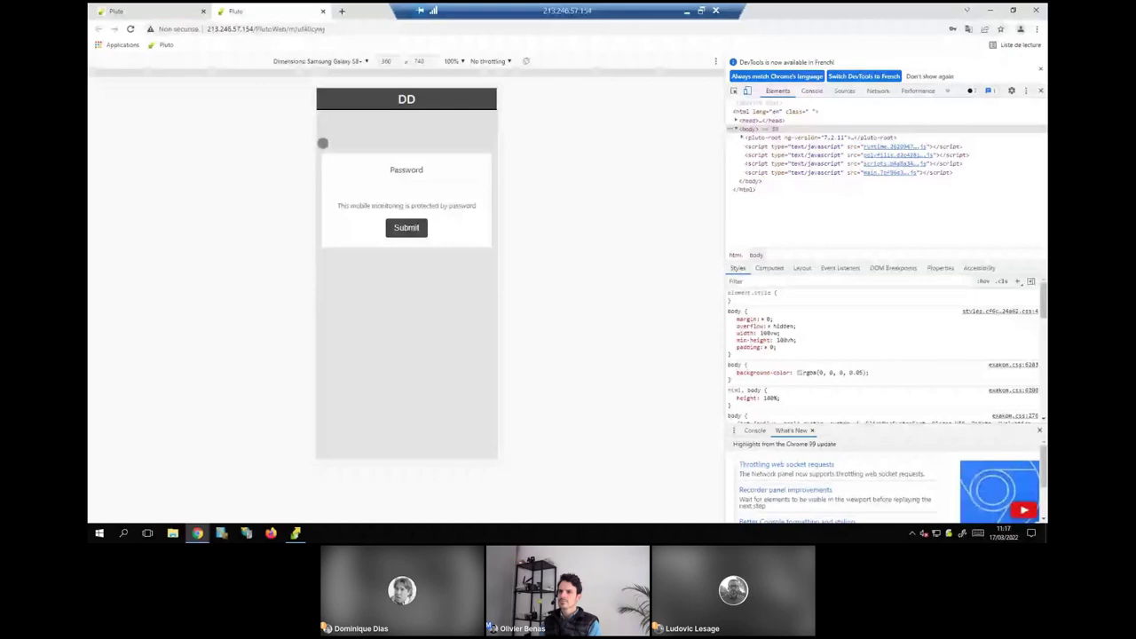
Enter the mobile page password to unlock the DD app.
click(394, 186)
text(1234)
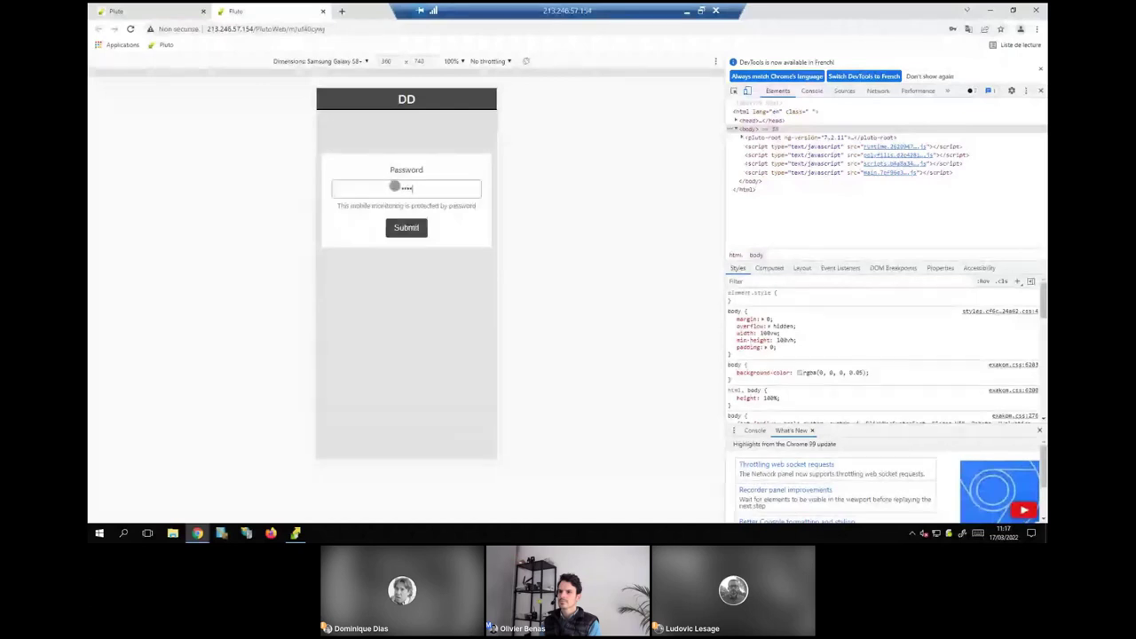
key(Return)
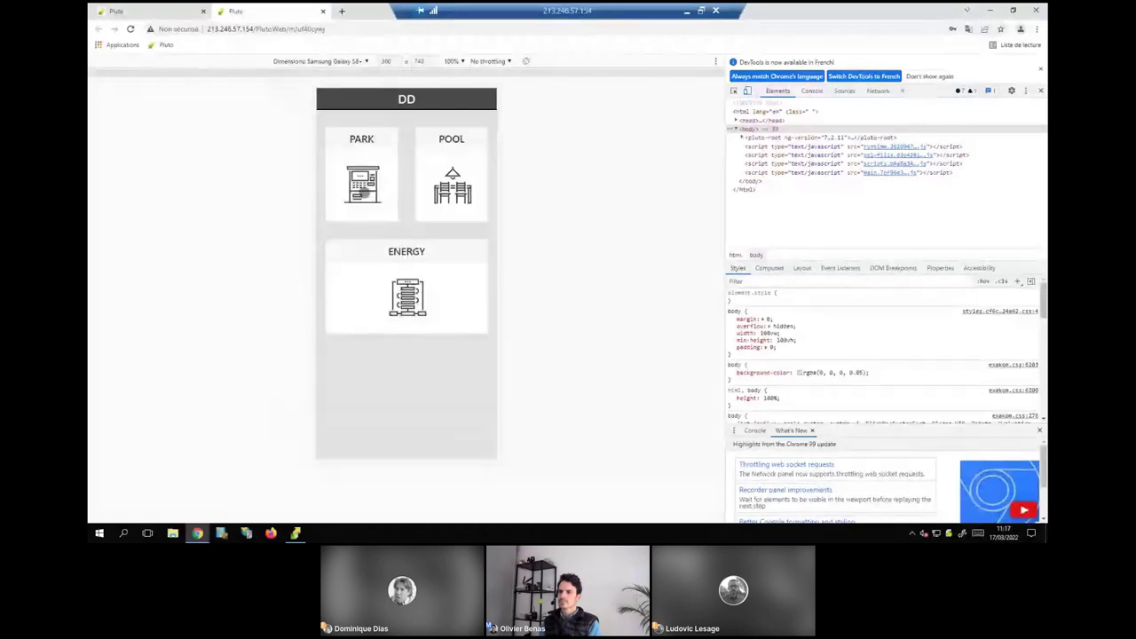
View the PARK screen, then go back to the REPORT Monitoring tab.
click(363, 191)
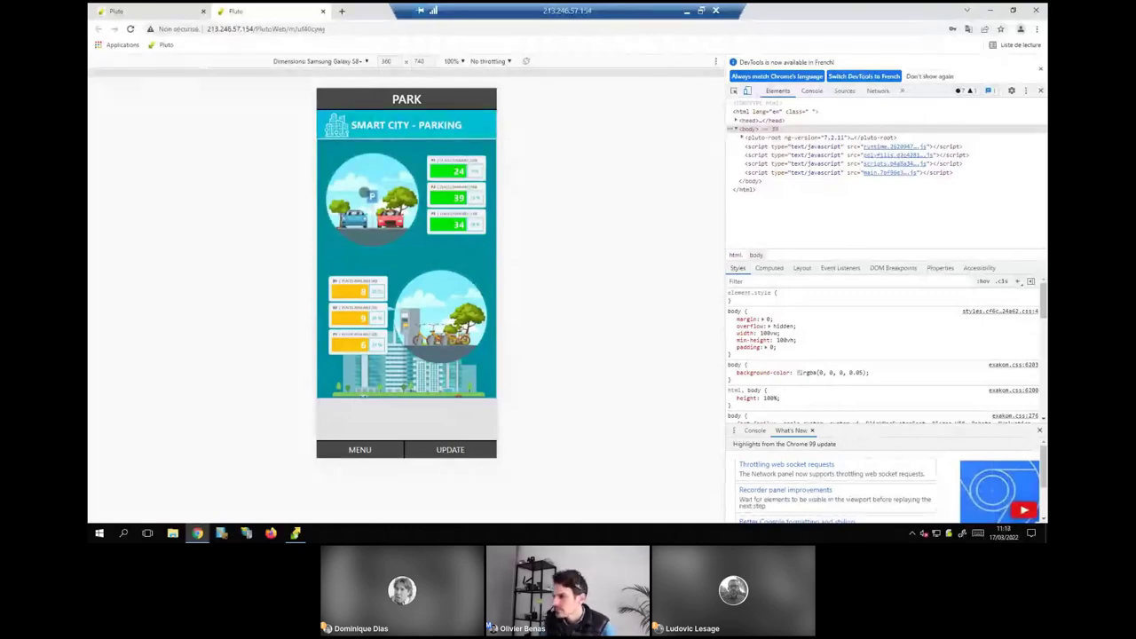
click(192, 15)
scroll(427, 327, down, 1)
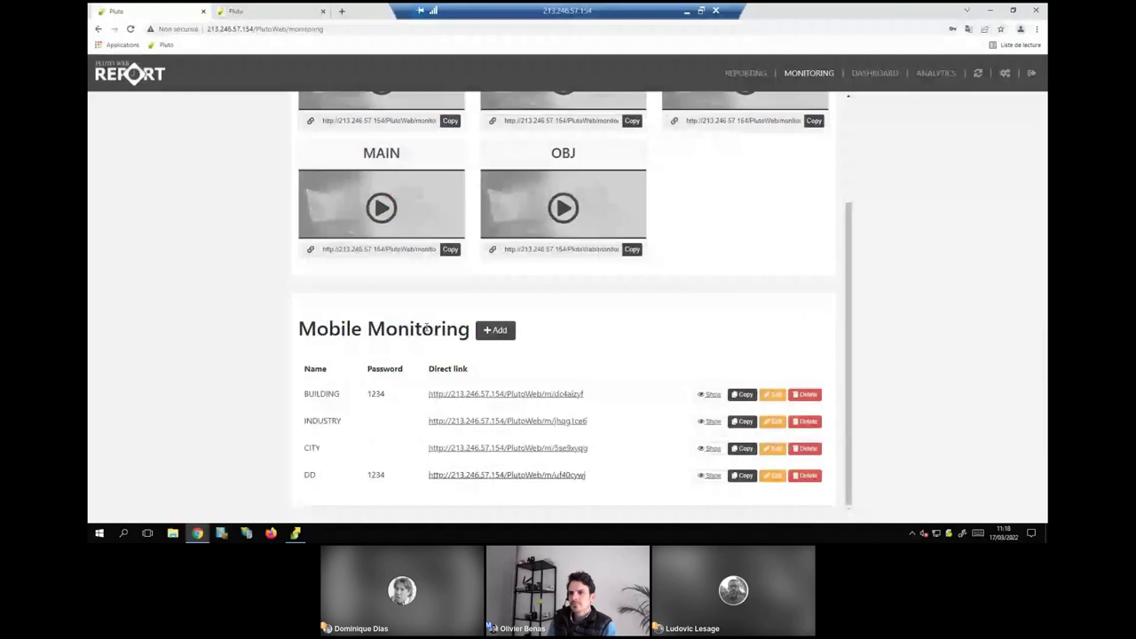
Open the CITY mobile page's direct link in a phone-sized DevTools preview.
click(463, 448)
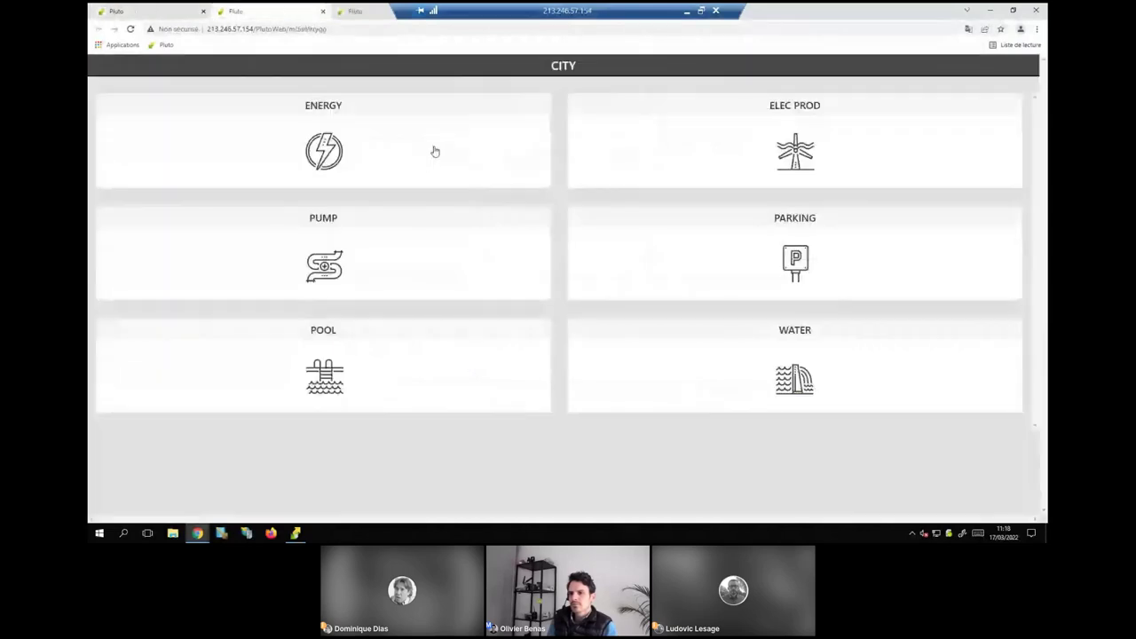
key(F12)
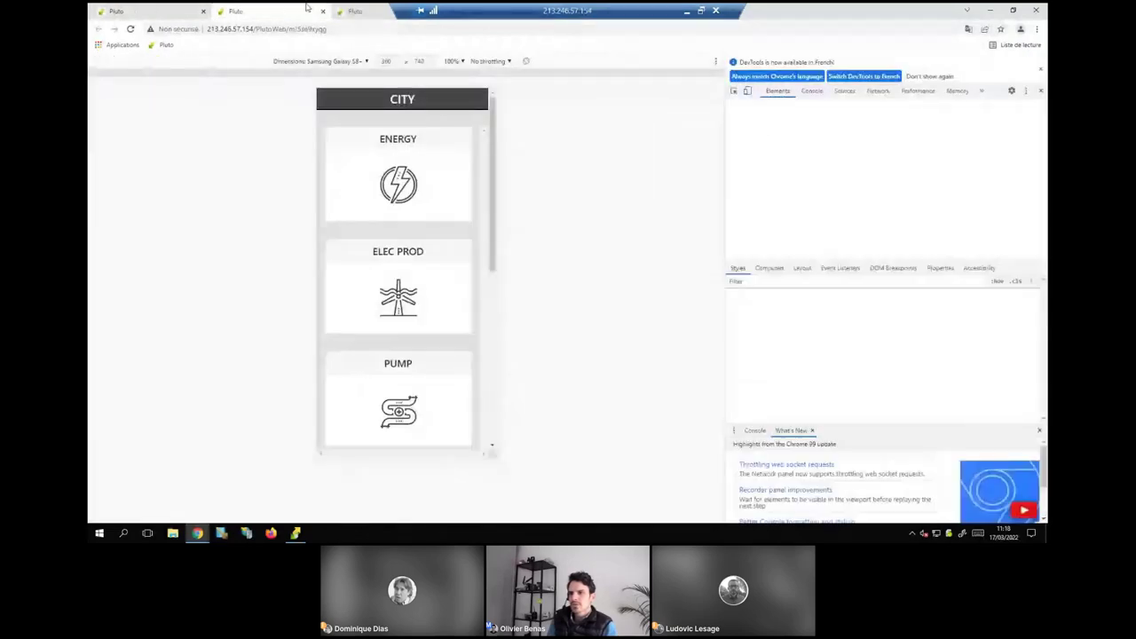
click(177, 29)
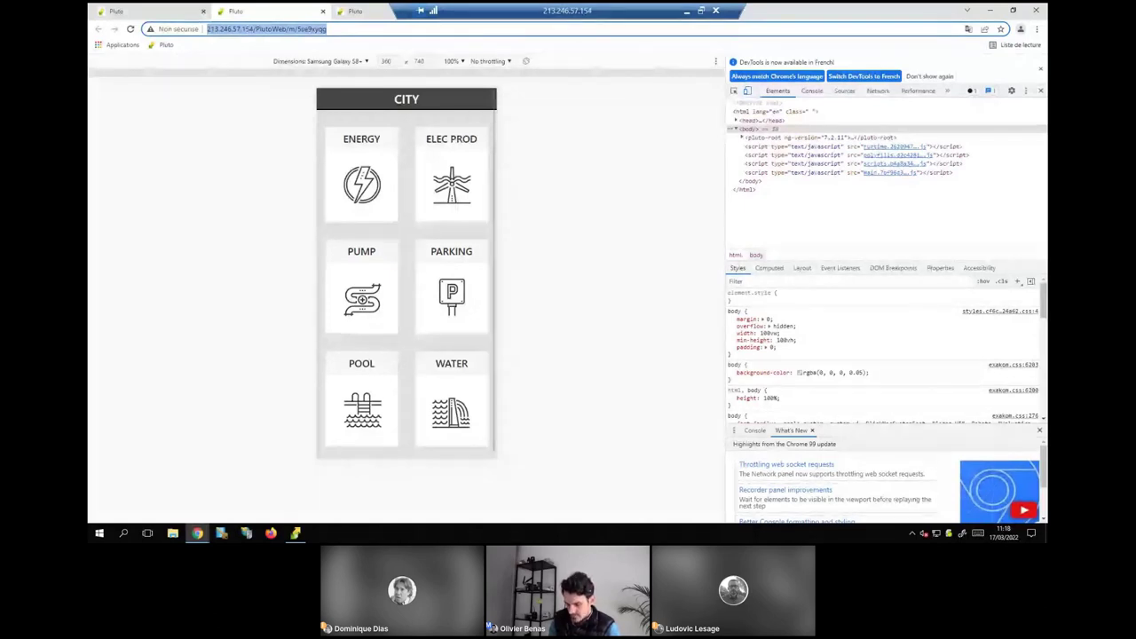
View the ENERGY, PARKING and POOL dashboards, returning to the CITY menu after each.
click(351, 177)
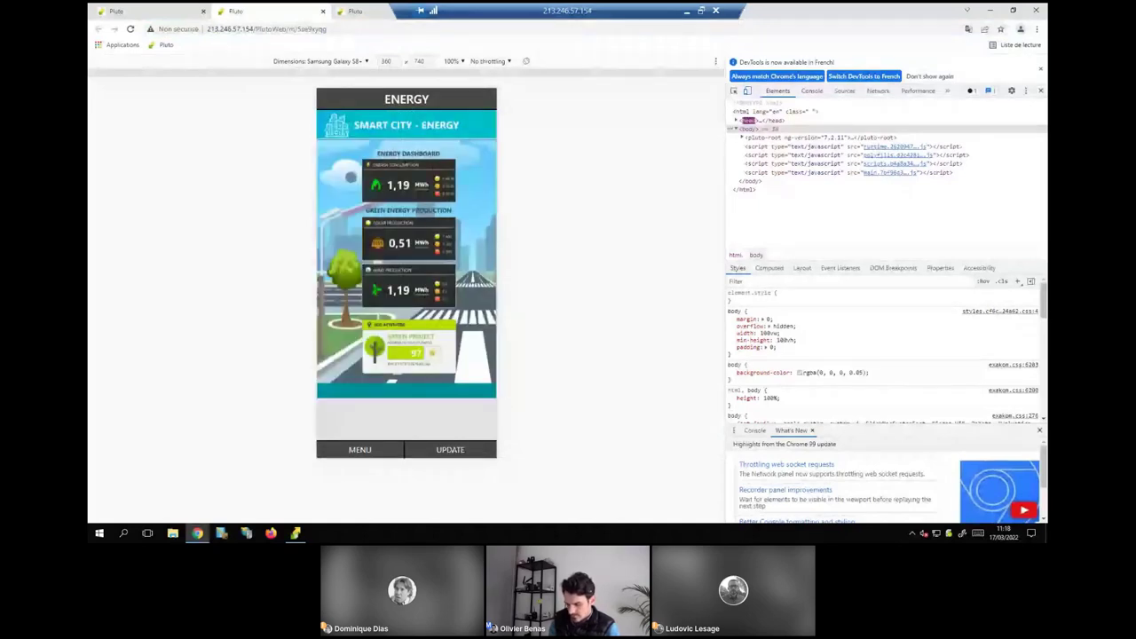
key(alt+Left)
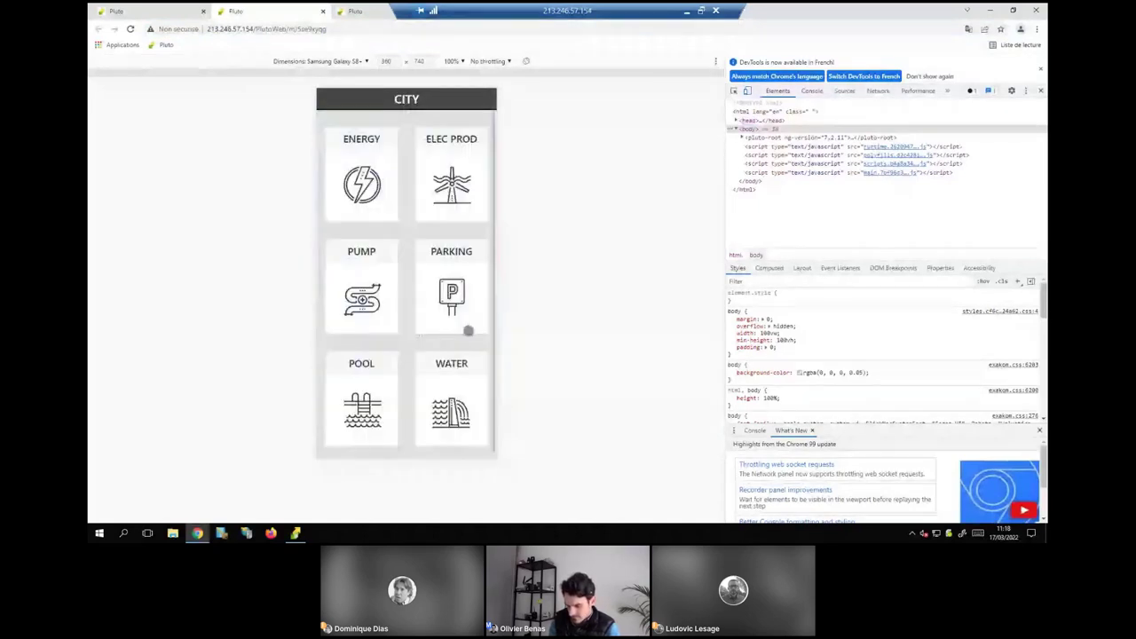
click(456, 323)
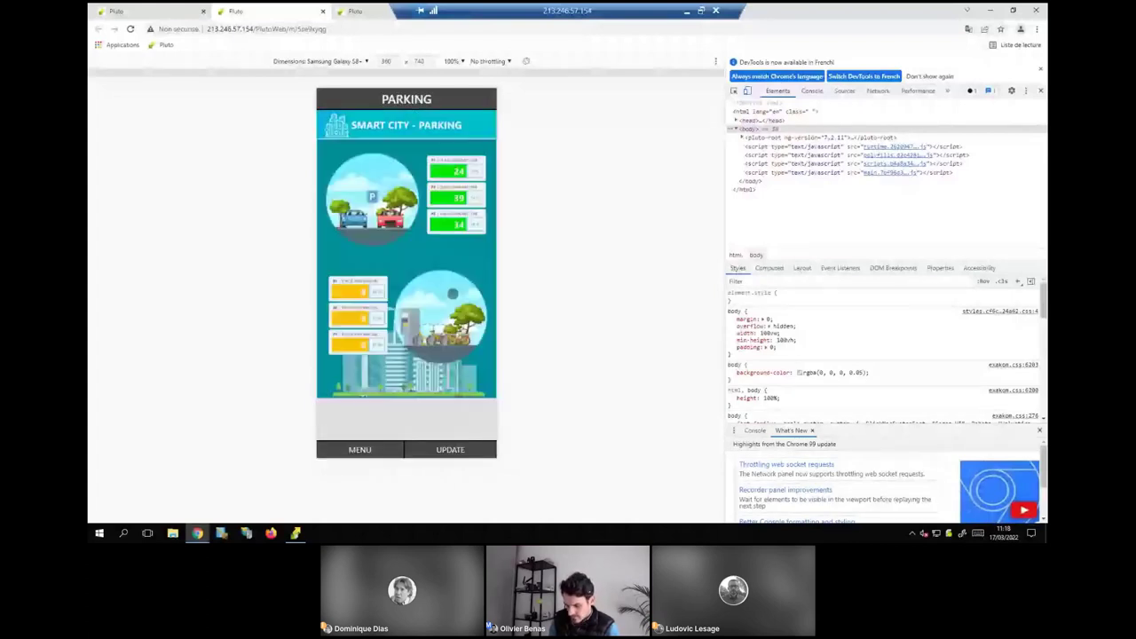
click(359, 450)
click(368, 394)
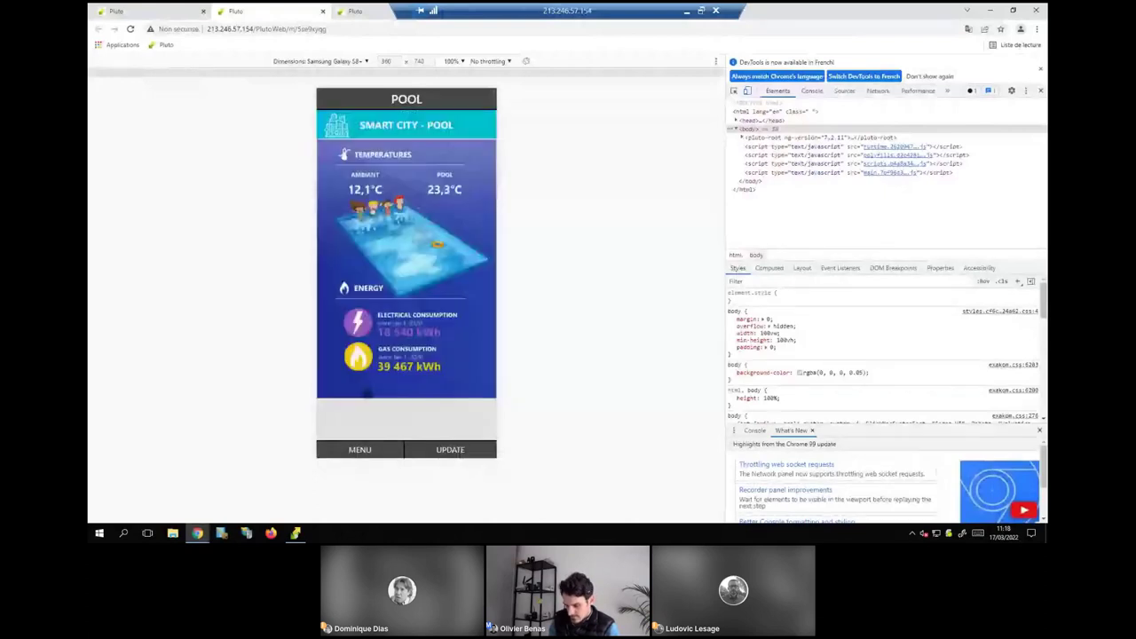
click(364, 449)
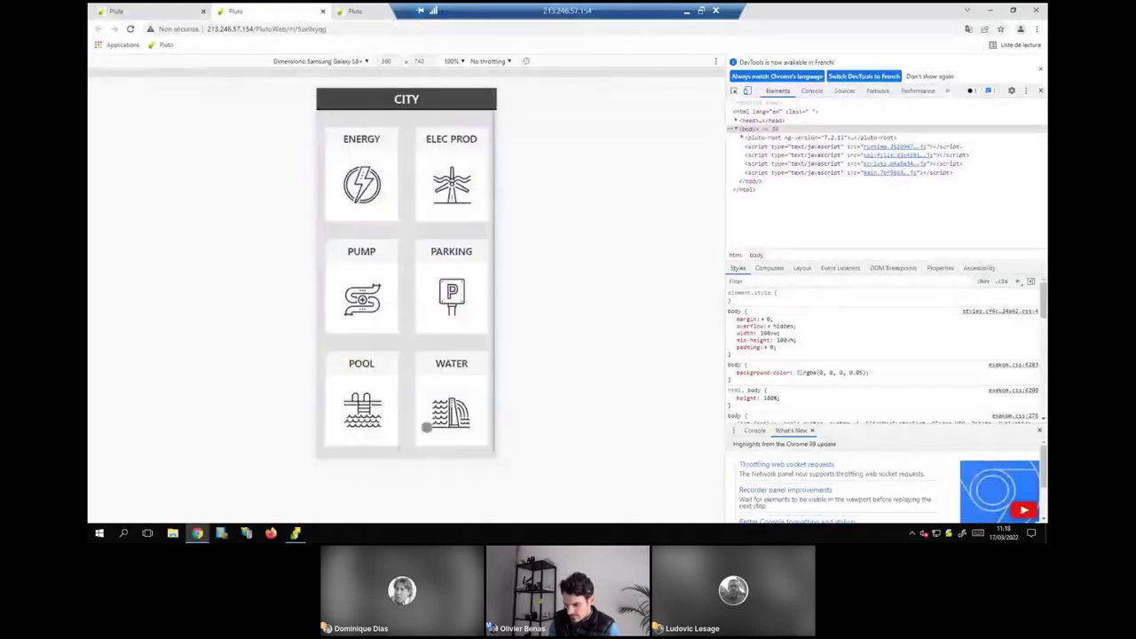
Open the WATER tile to show water volumes and water quality readings.
click(427, 427)
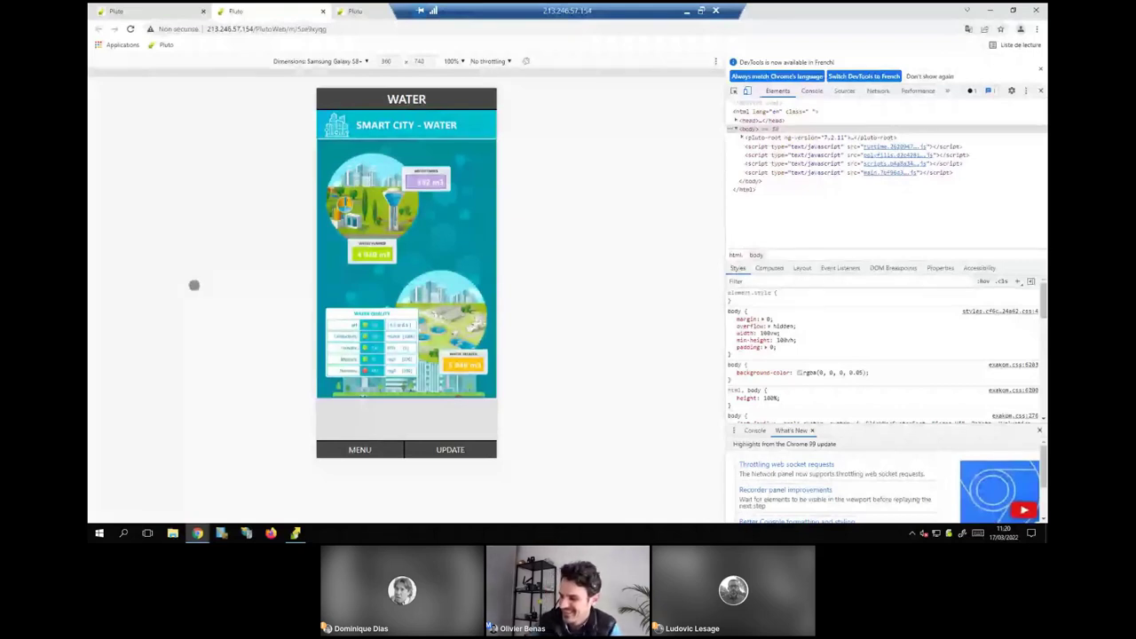
Minimize the browser and restore a smaller Pluto Configurator window on Data Management.
click(990, 10)
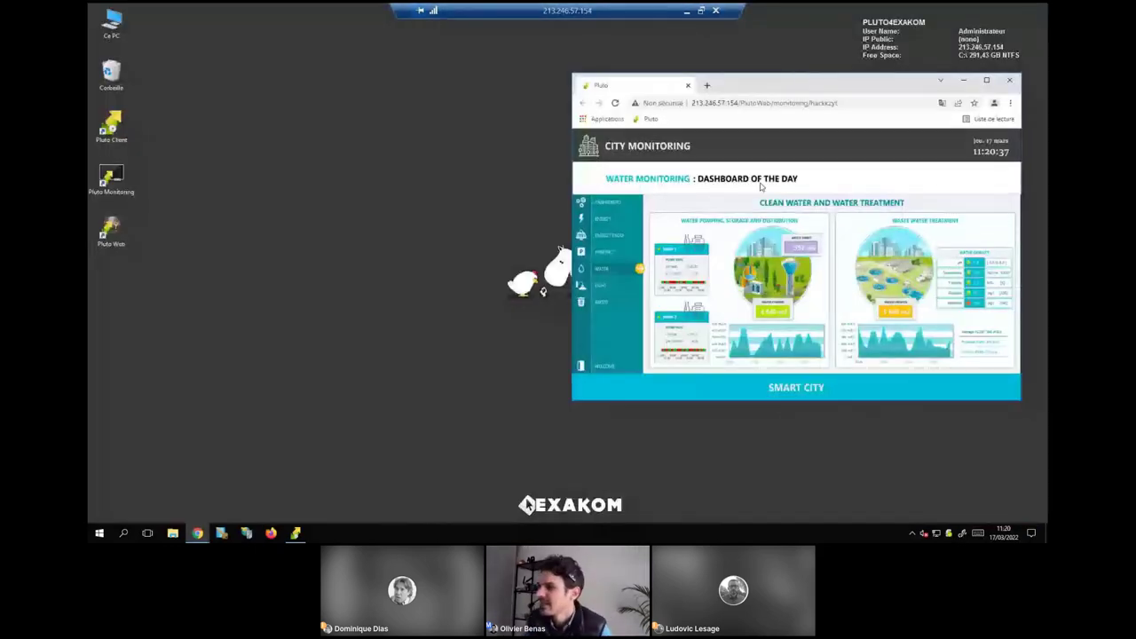
click(296, 531)
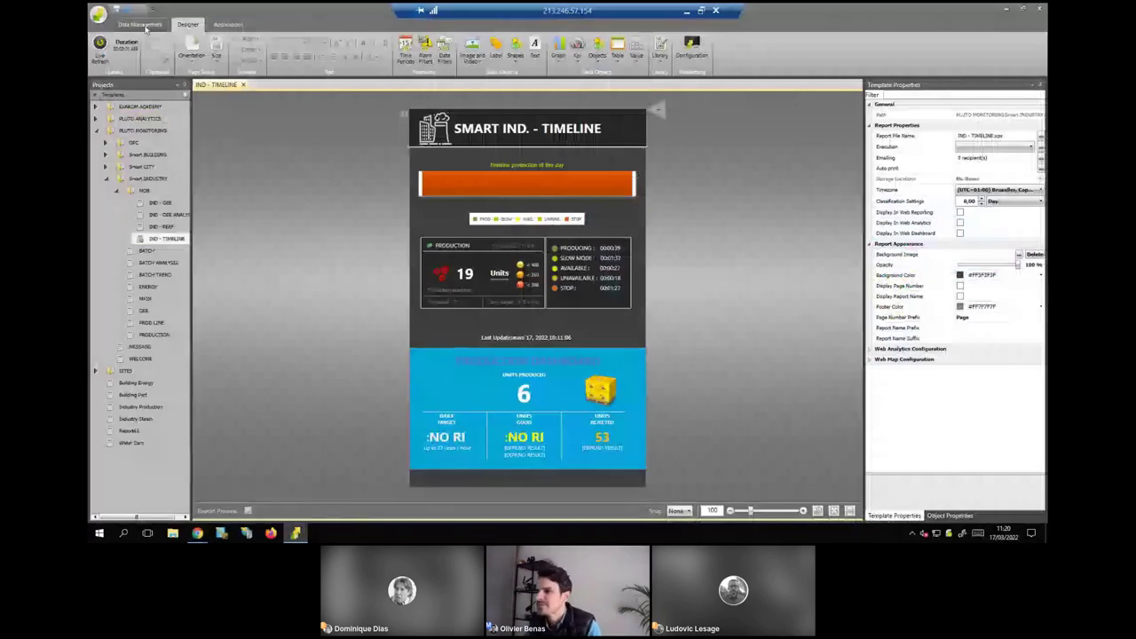
click(141, 24)
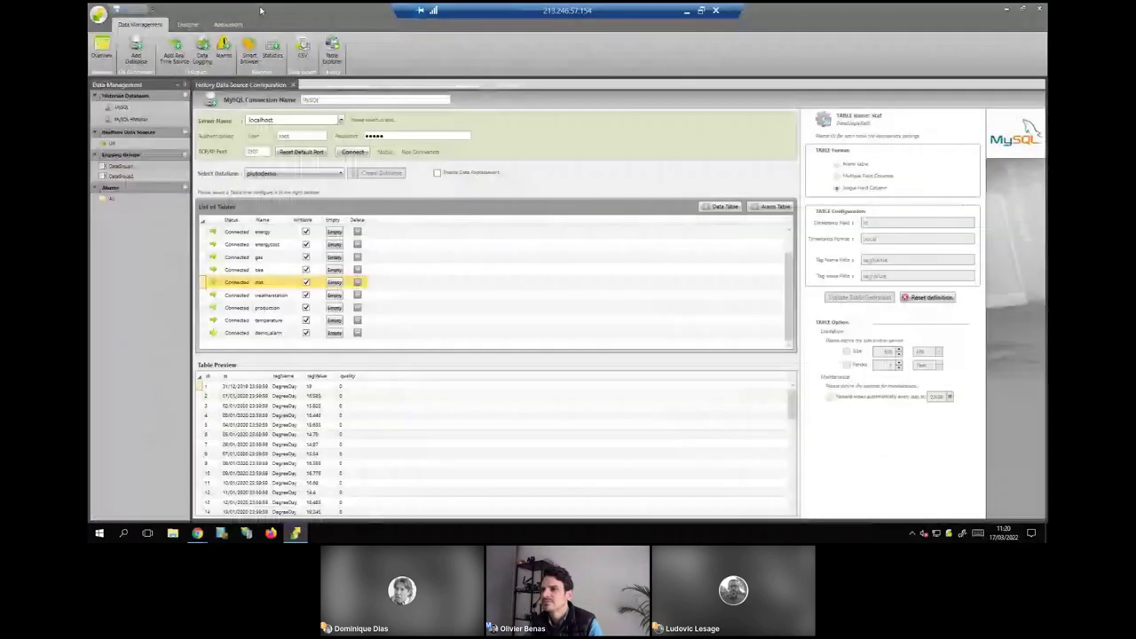
double_click(260, 11)
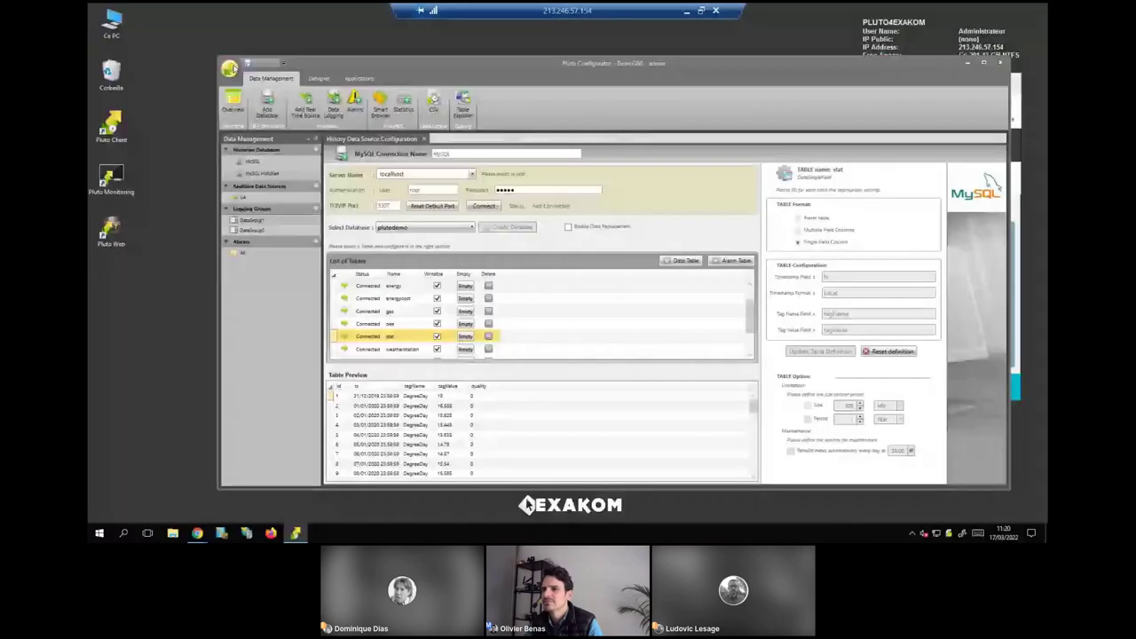
mouse_move(354, 74)
mouse_down()
mouse_move(496, 130)
mouse_move(354, 82)
mouse_up()
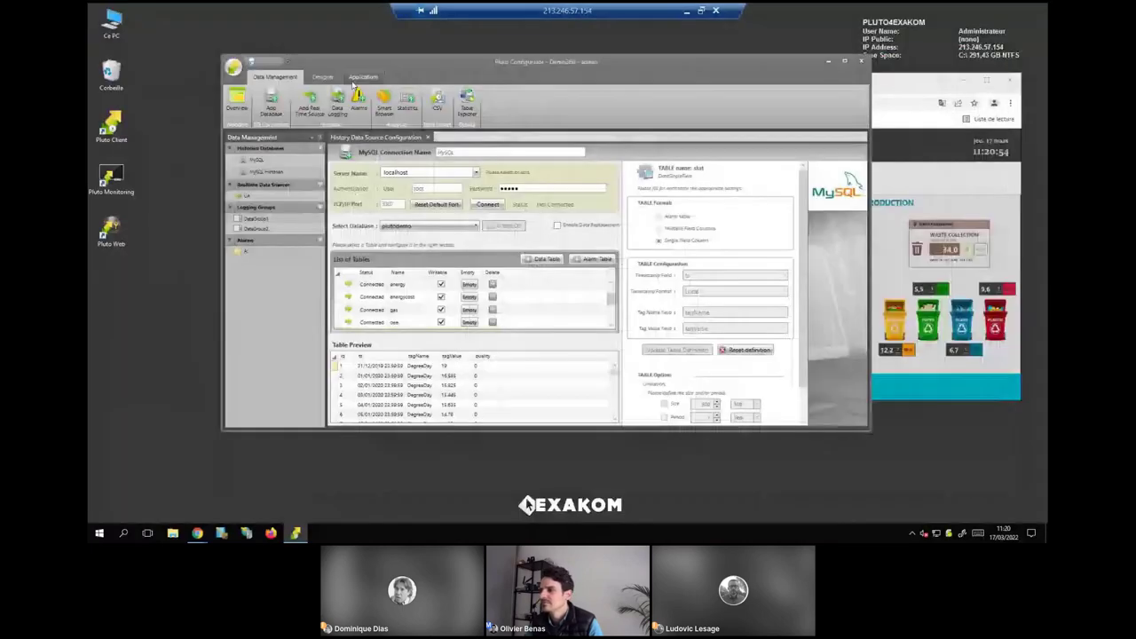
click(321, 77)
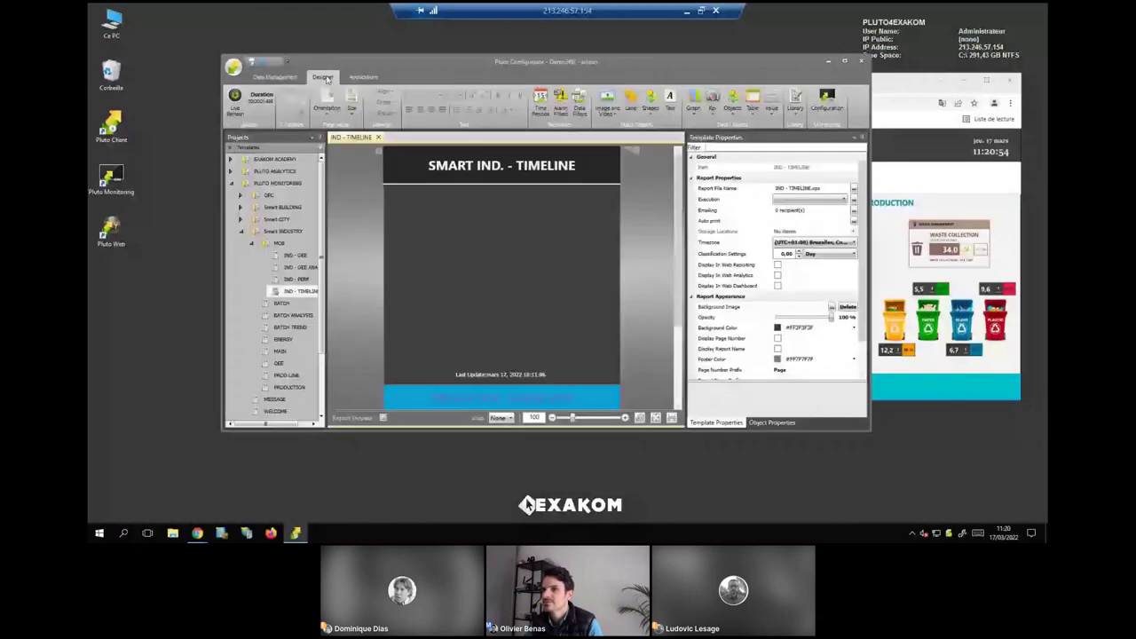
click(275, 78)
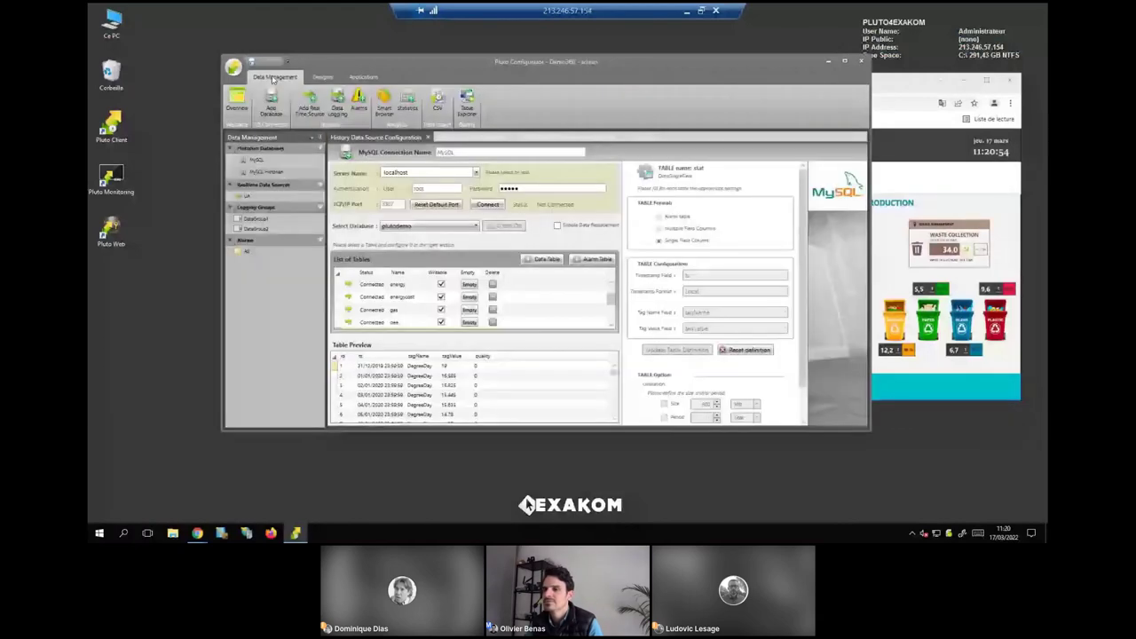
Open and cancel the Add Database and Add Real Time Source (OPC DA) dialogs.
click(271, 105)
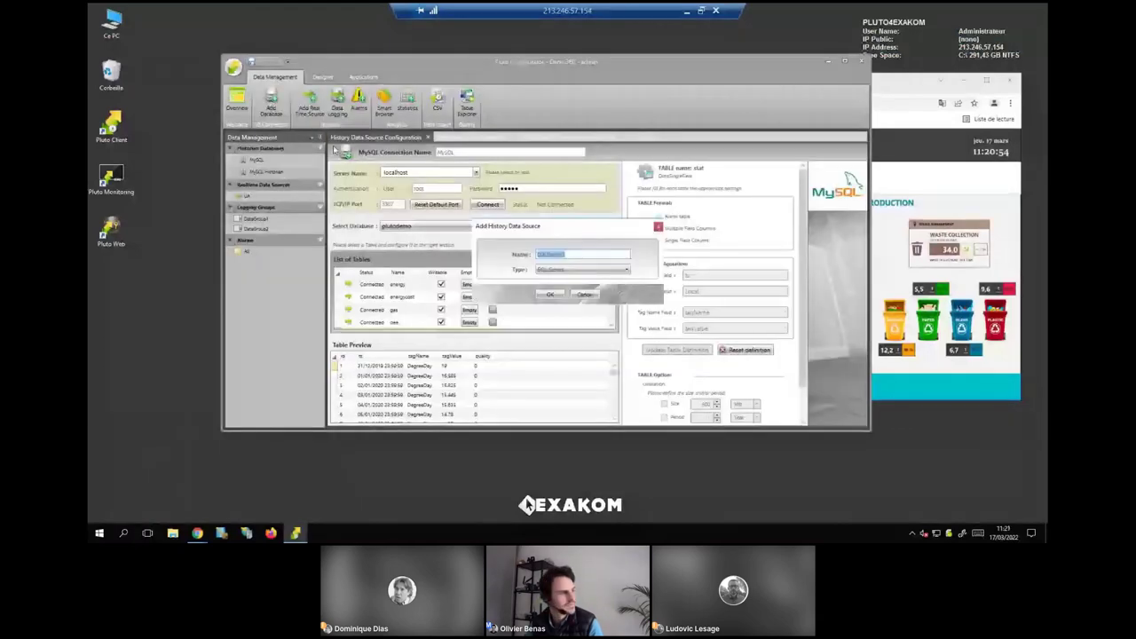
click(582, 294)
click(306, 105)
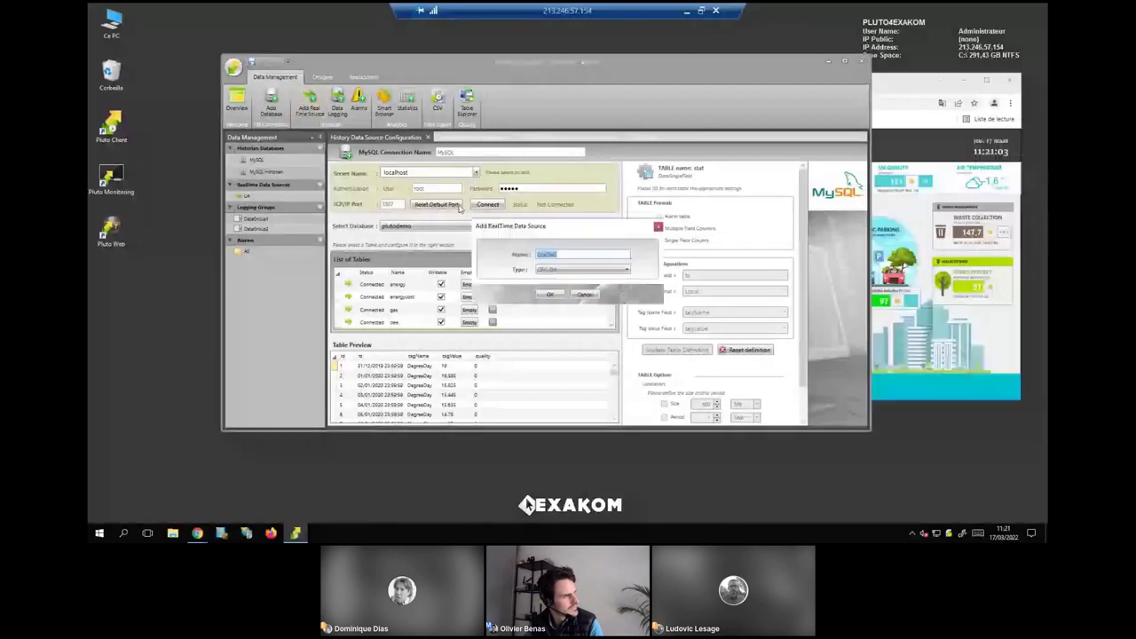
click(546, 269)
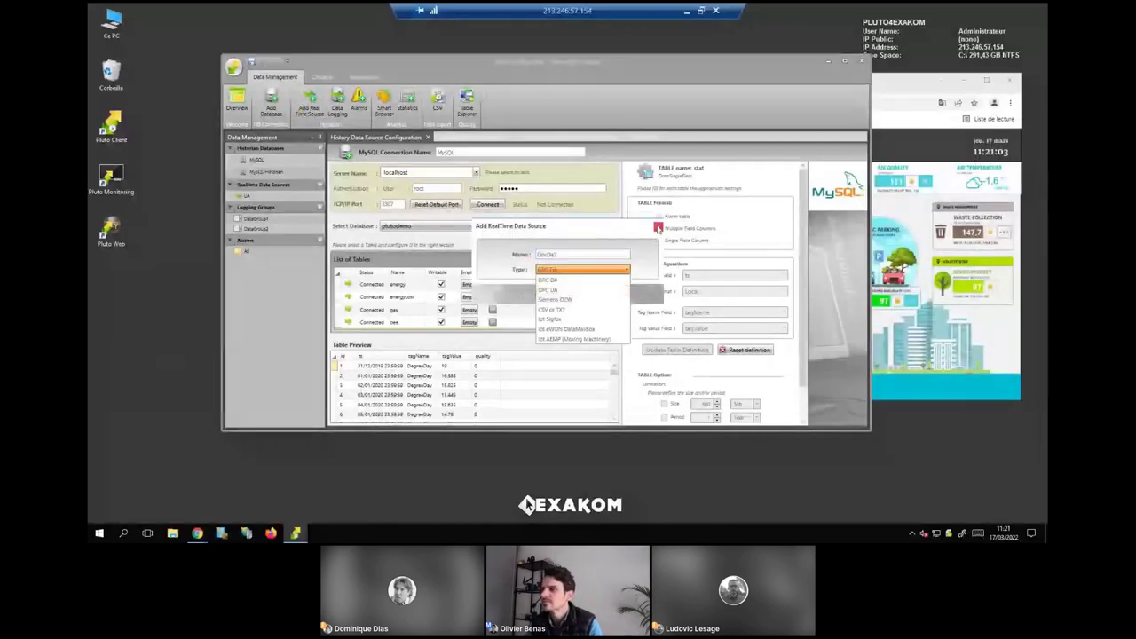
click(657, 228)
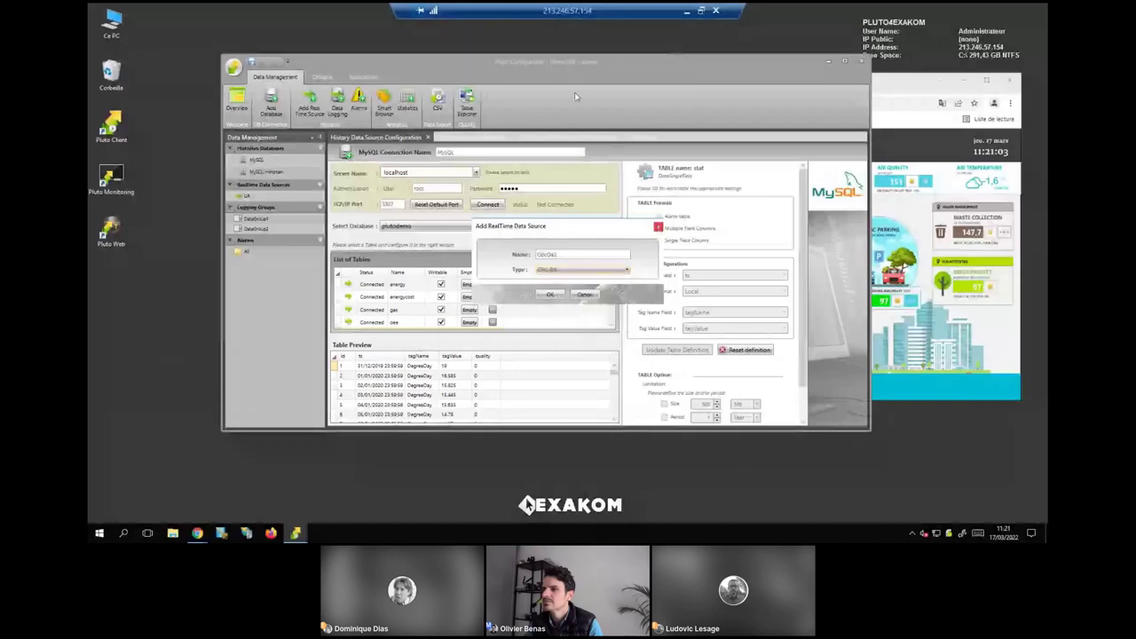
click(658, 228)
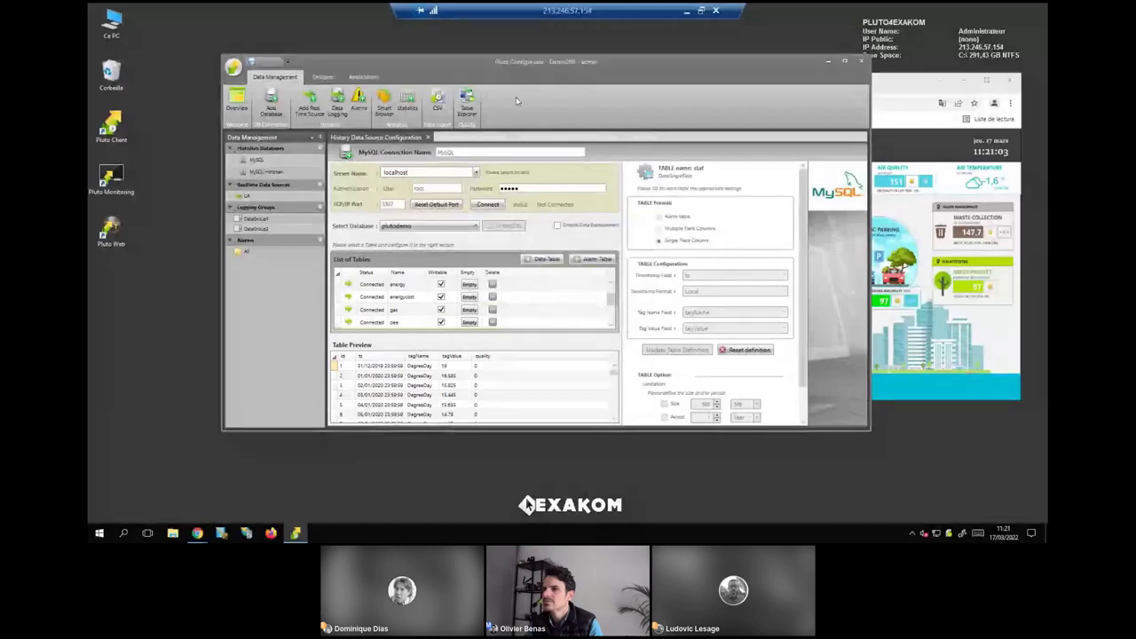
Inspect the CSV data export settings, including the FTP URL field, then close them.
click(438, 99)
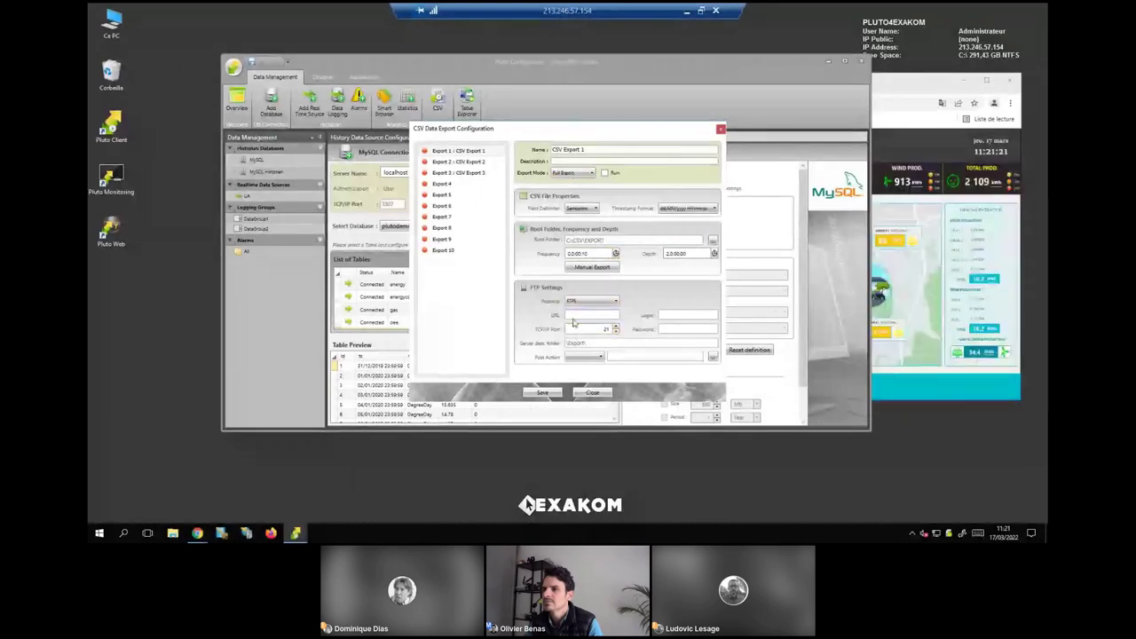
click(574, 323)
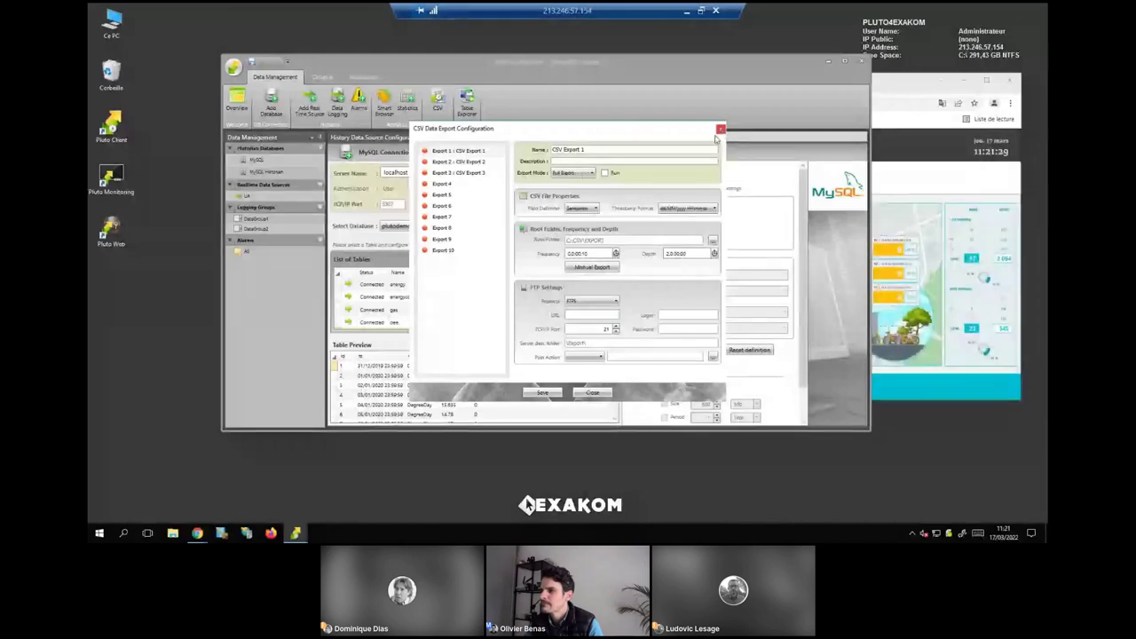
click(720, 130)
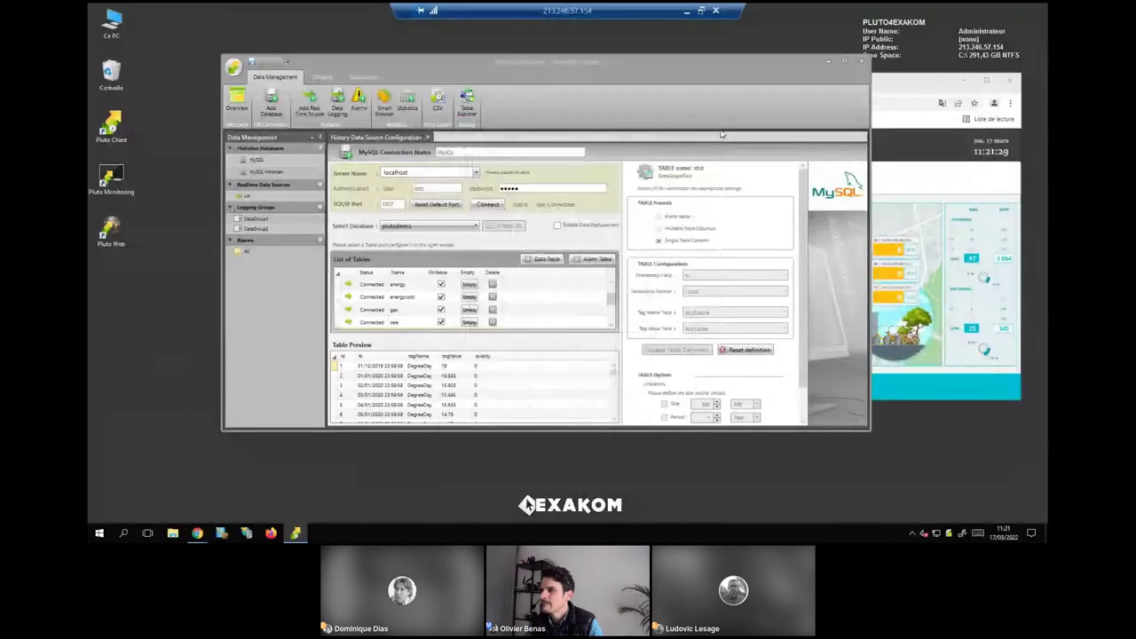
Add a new CSV real-time data source (CSV2), then reposition and enlarge the Configurator window.
click(539, 269)
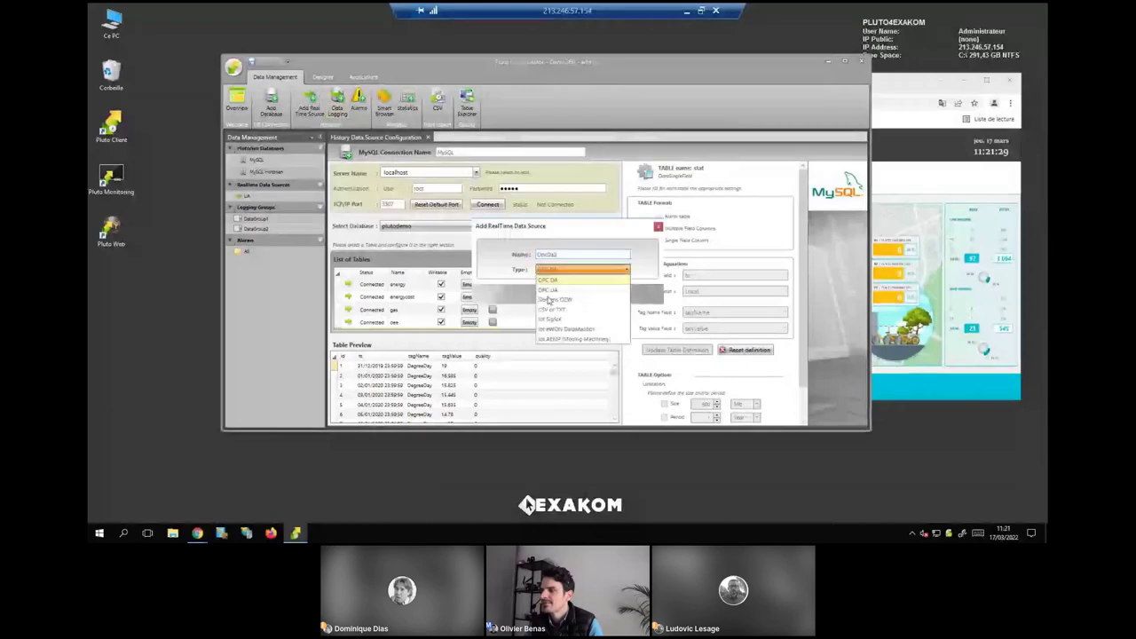
click(547, 318)
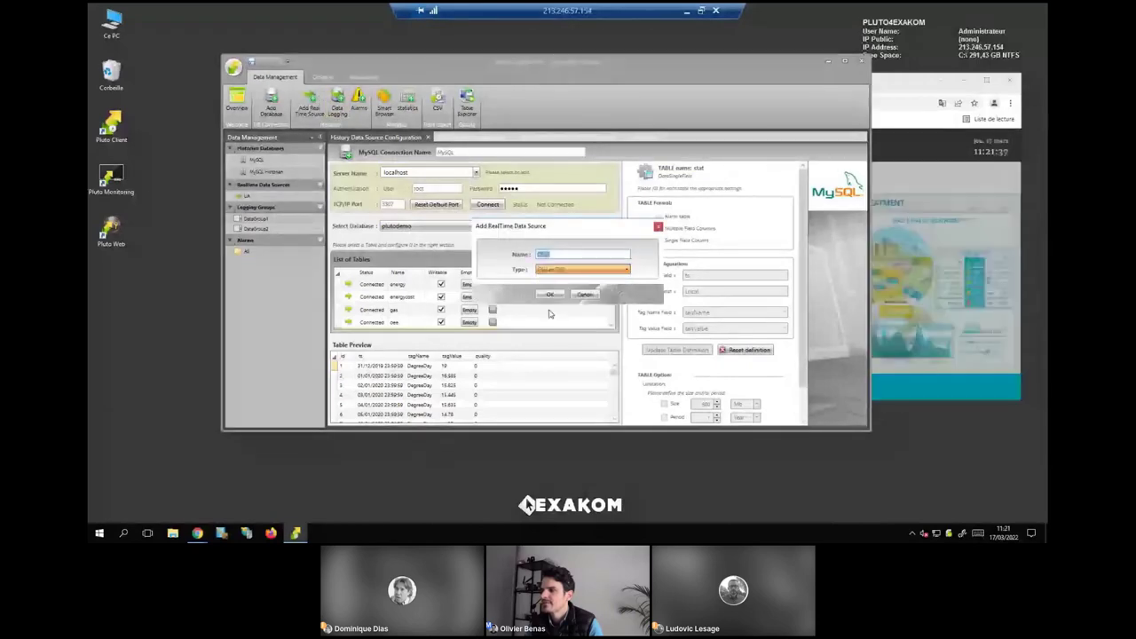
click(550, 294)
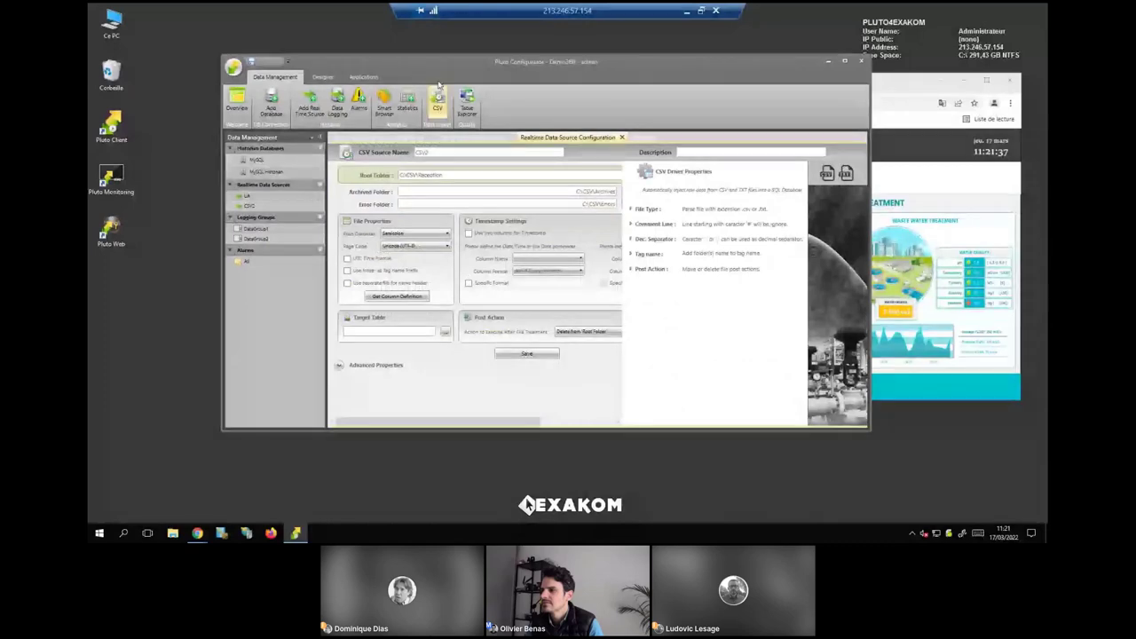
drag(439, 84, 385, 61)
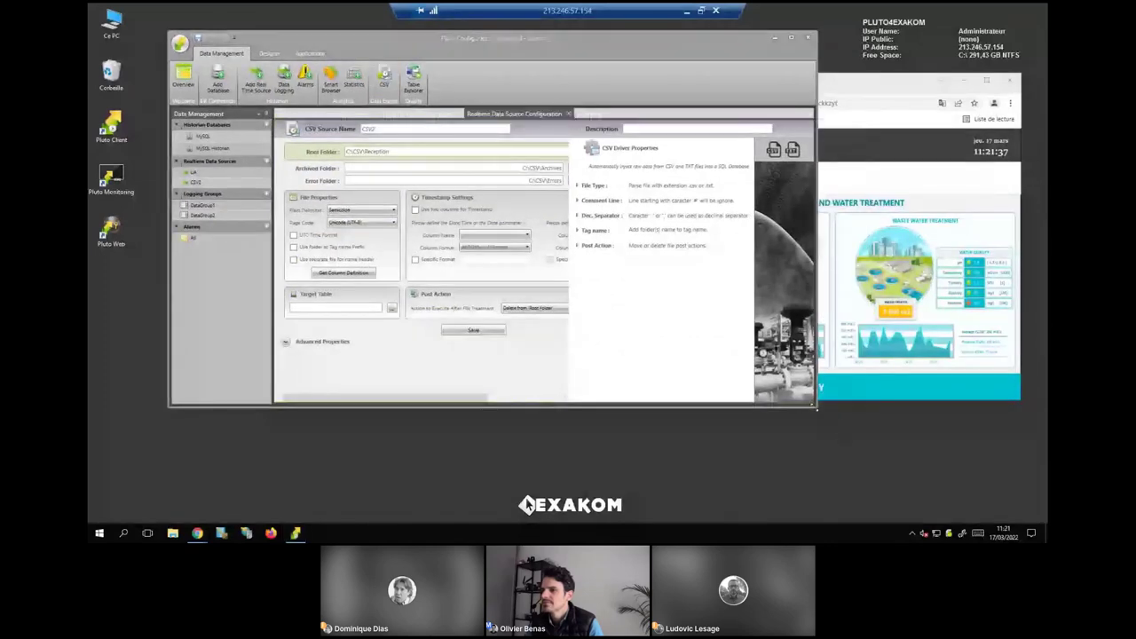
drag(815, 407, 914, 455)
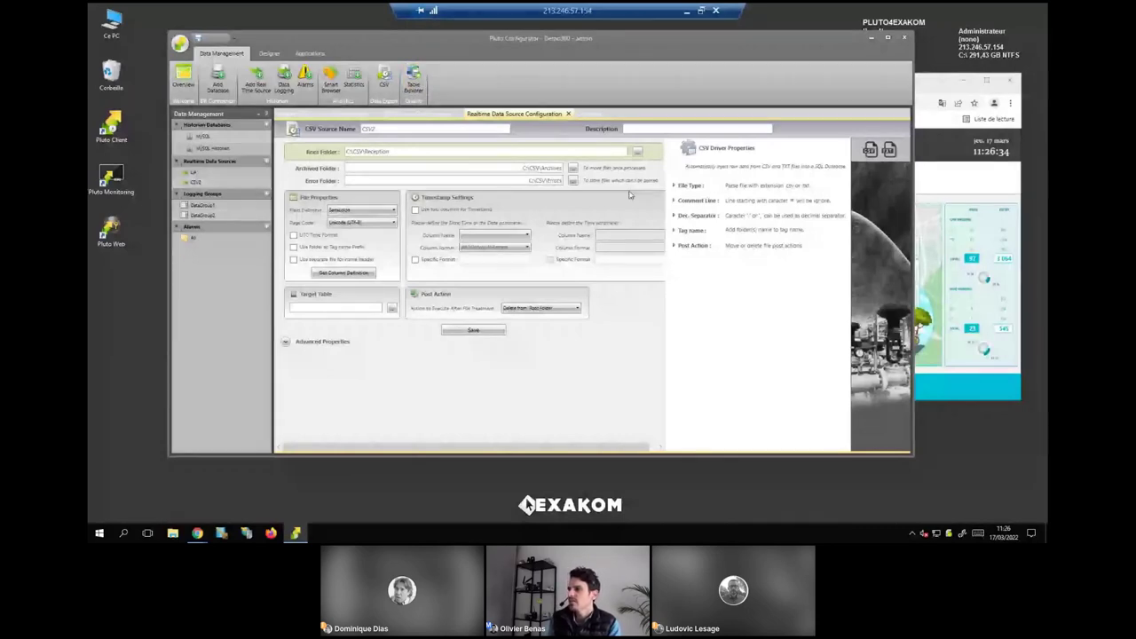
Switch back to the Pluto server session and open the Building Energy template in the Designer.
click(686, 11)
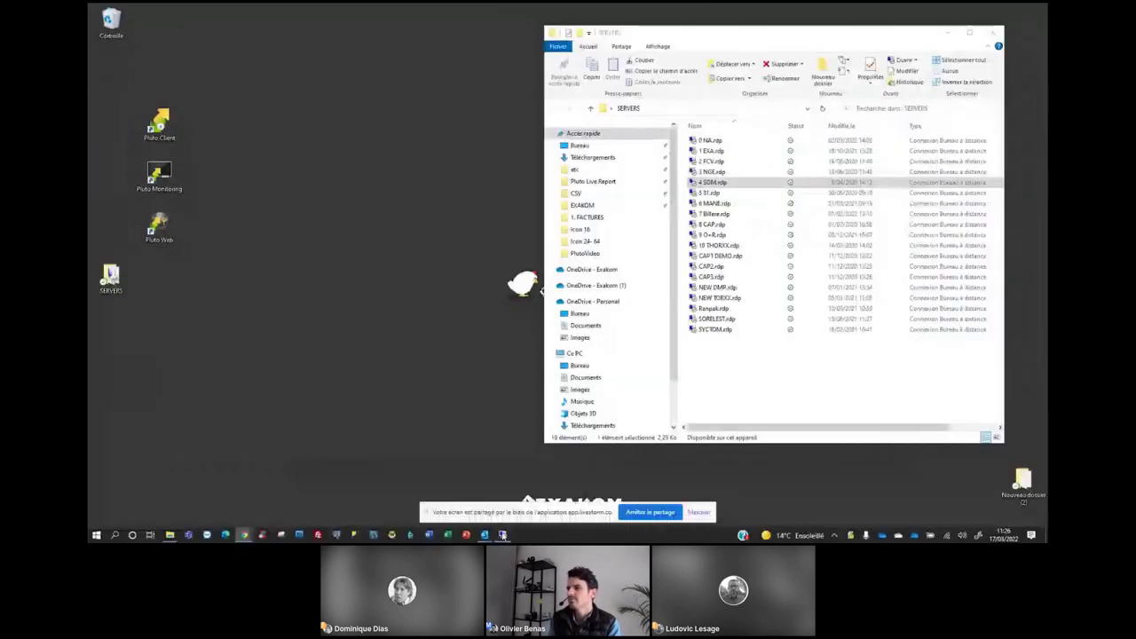
mouse_move(502, 535)
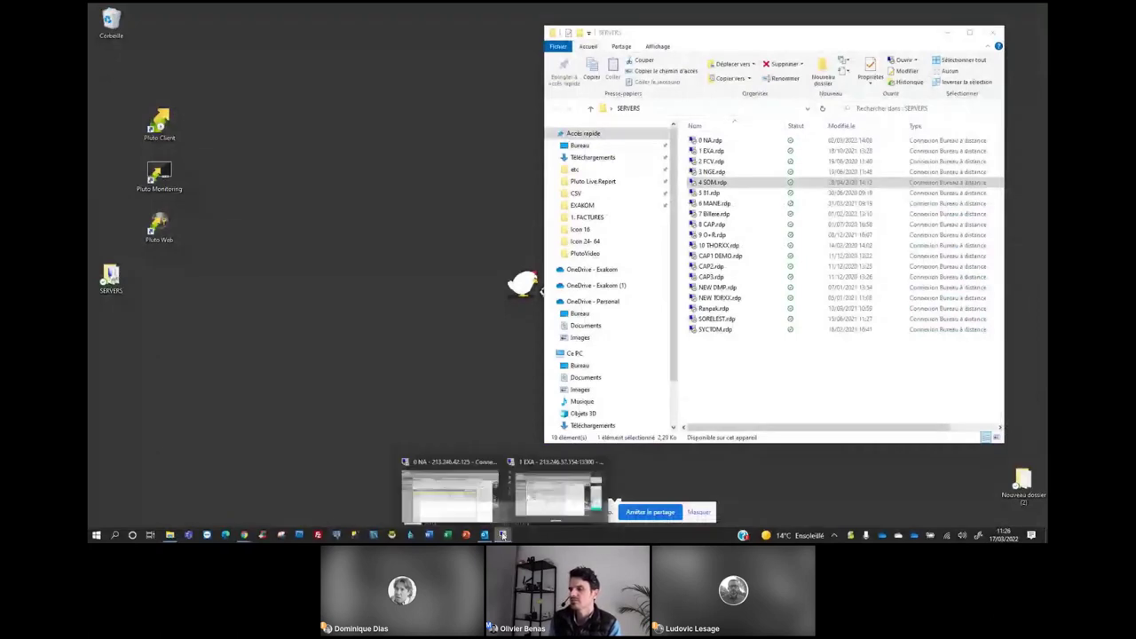
click(450, 495)
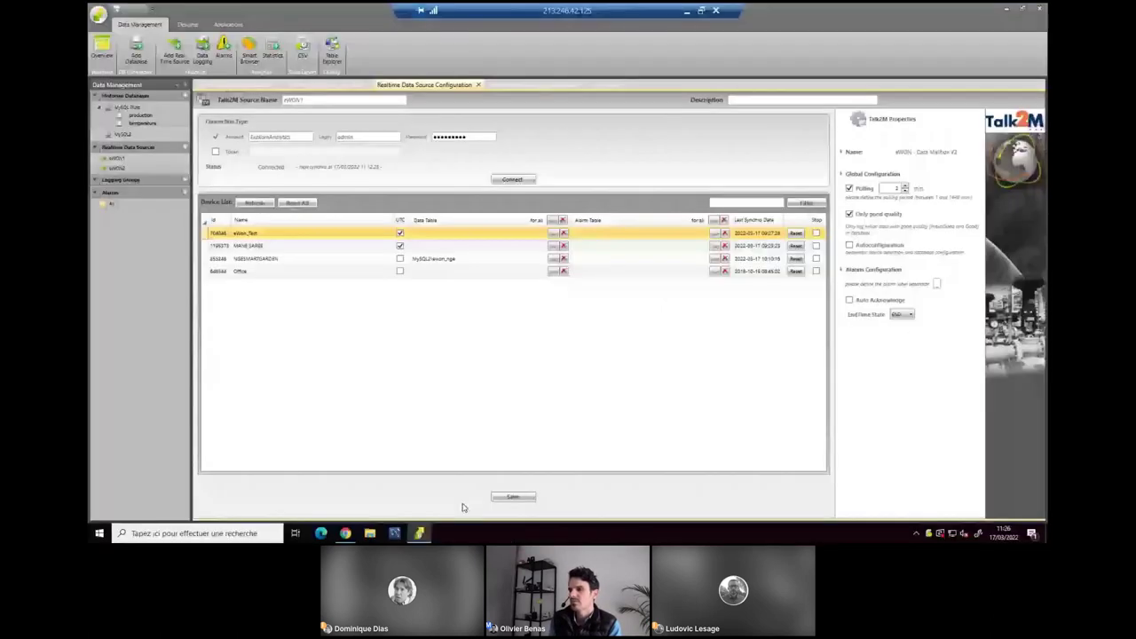
click(688, 11)
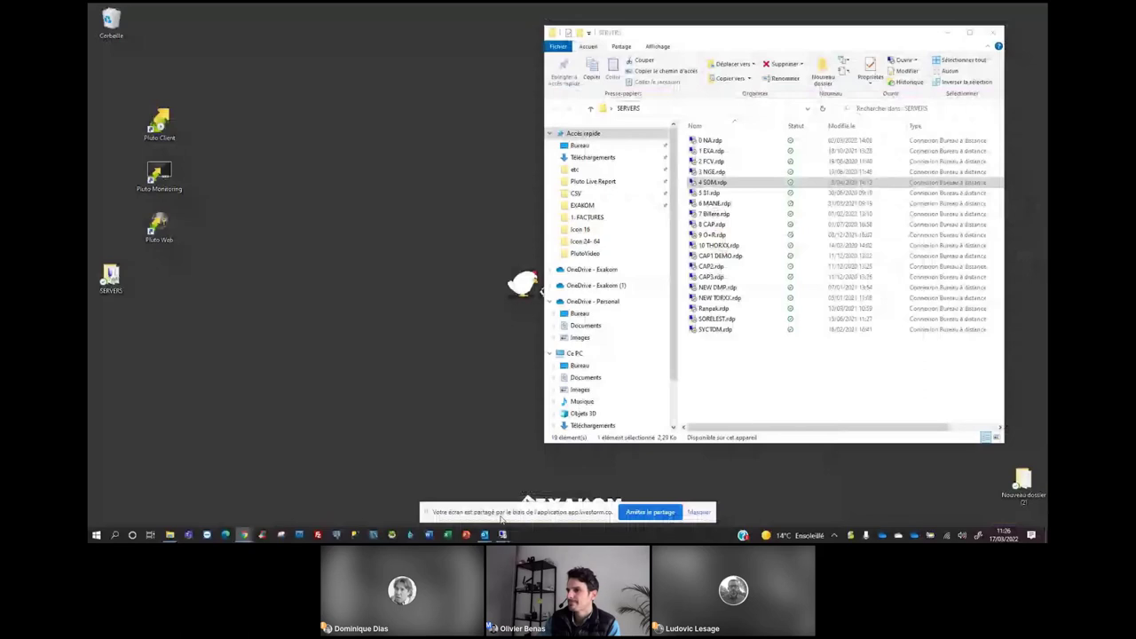
click(503, 534)
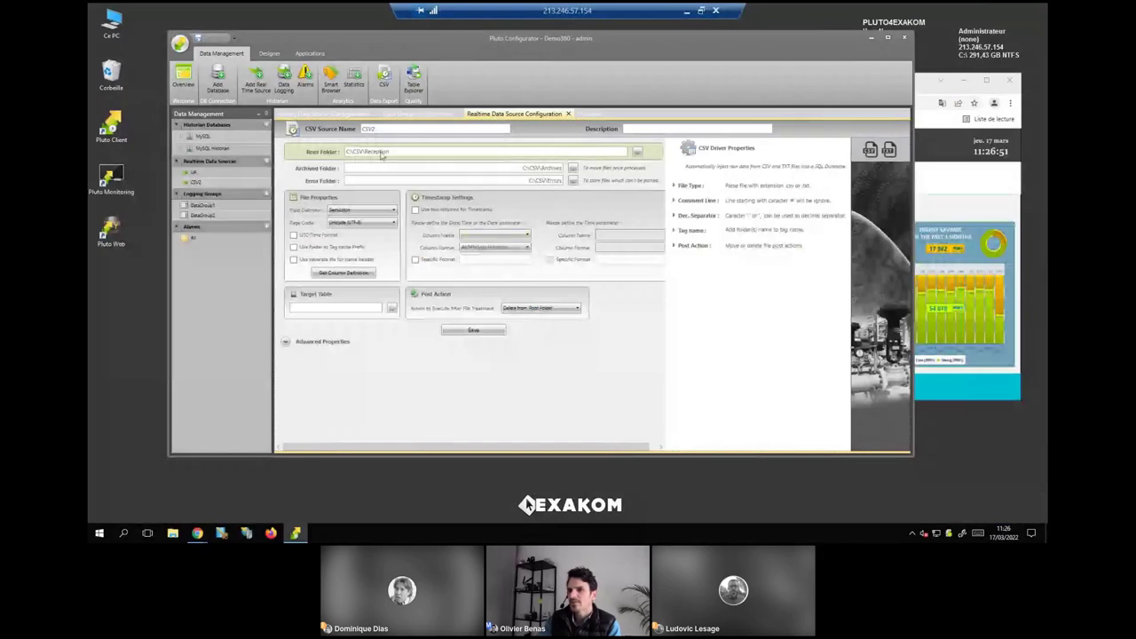
click(269, 53)
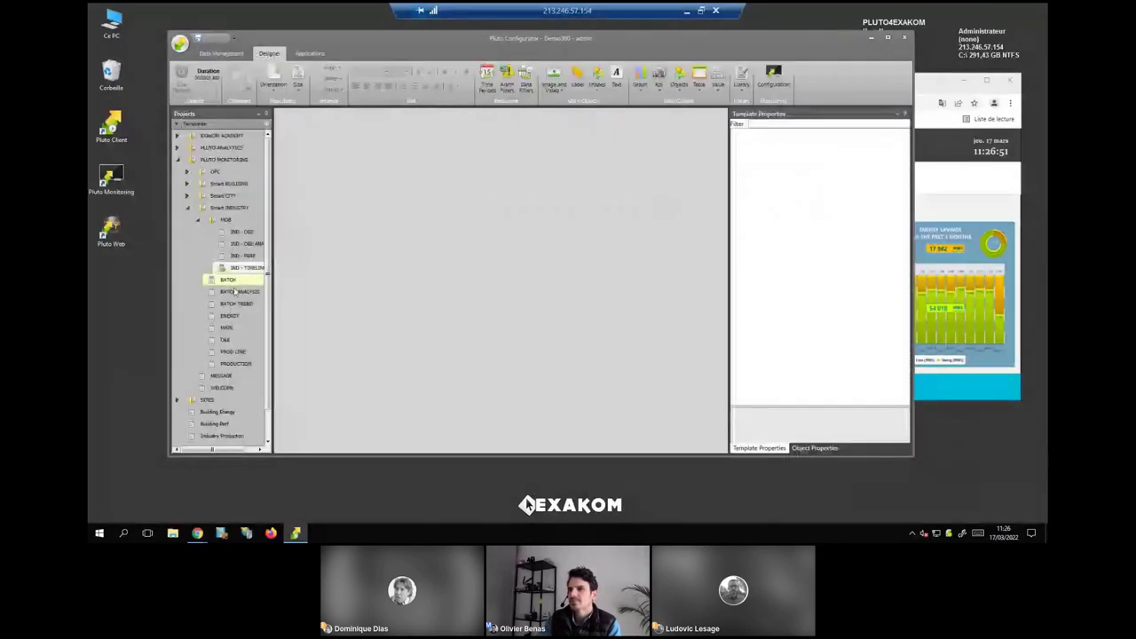
double_click(224, 414)
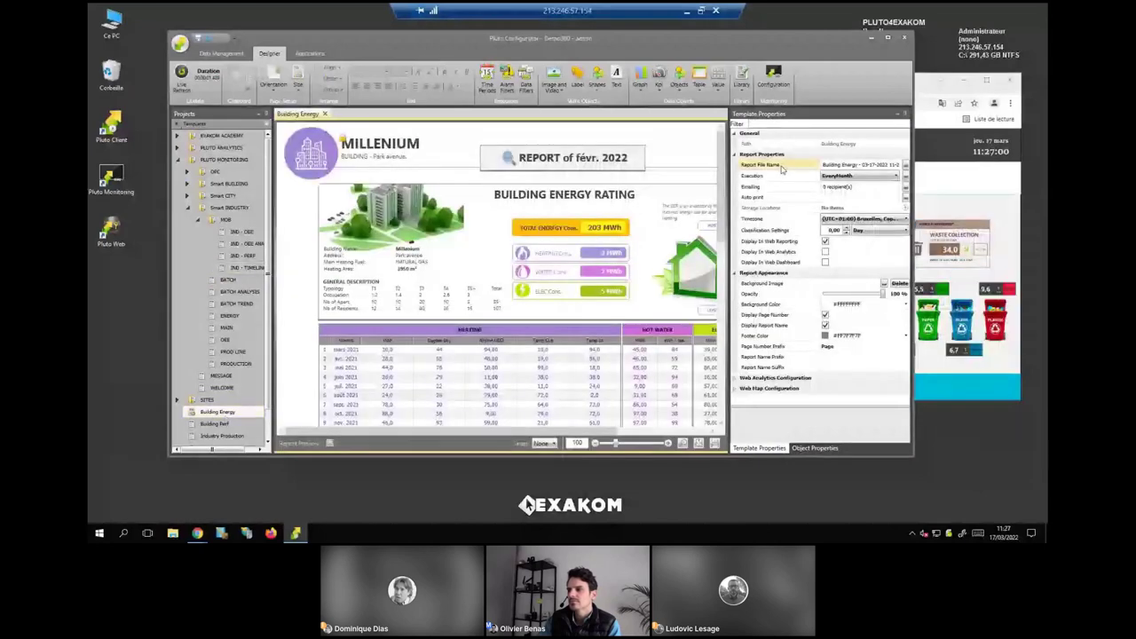
click(895, 176)
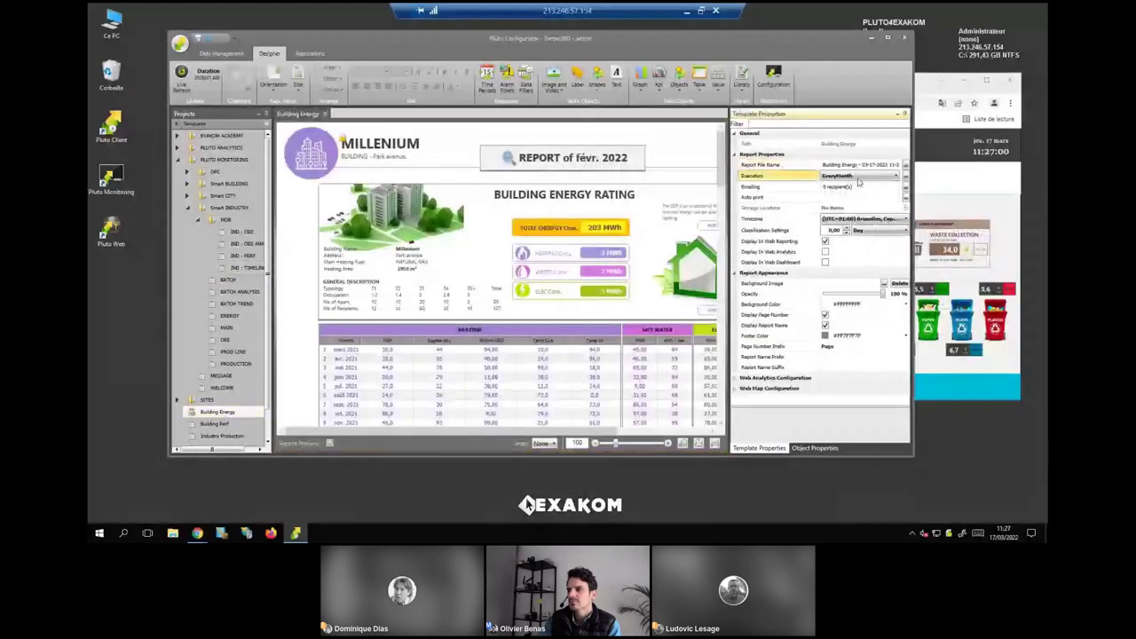
click(906, 177)
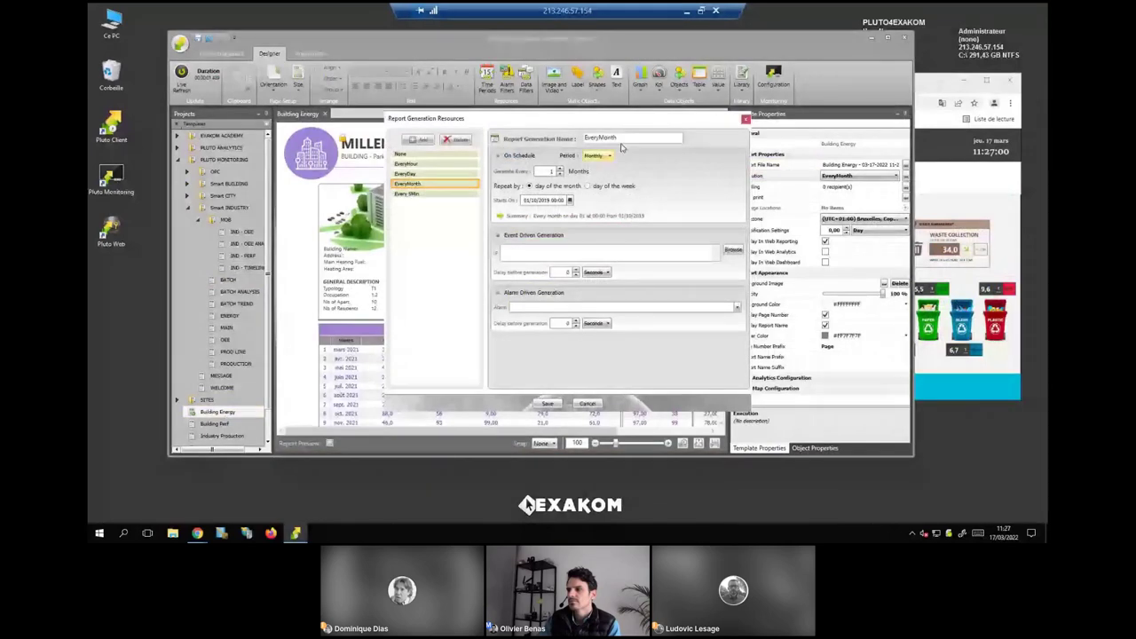
click(675, 312)
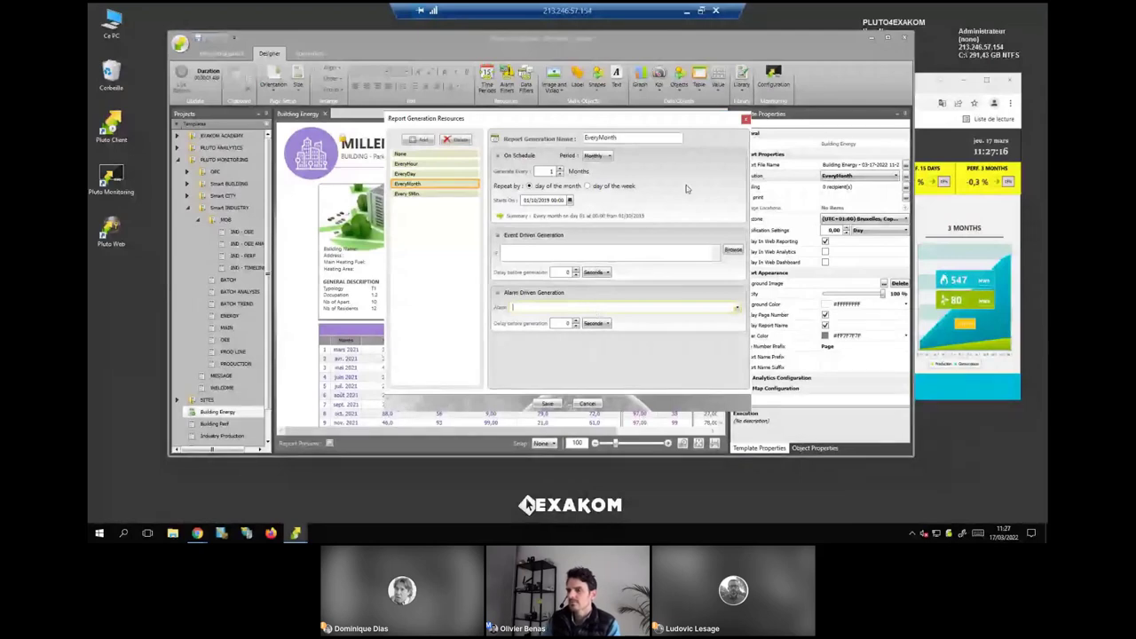
click(745, 119)
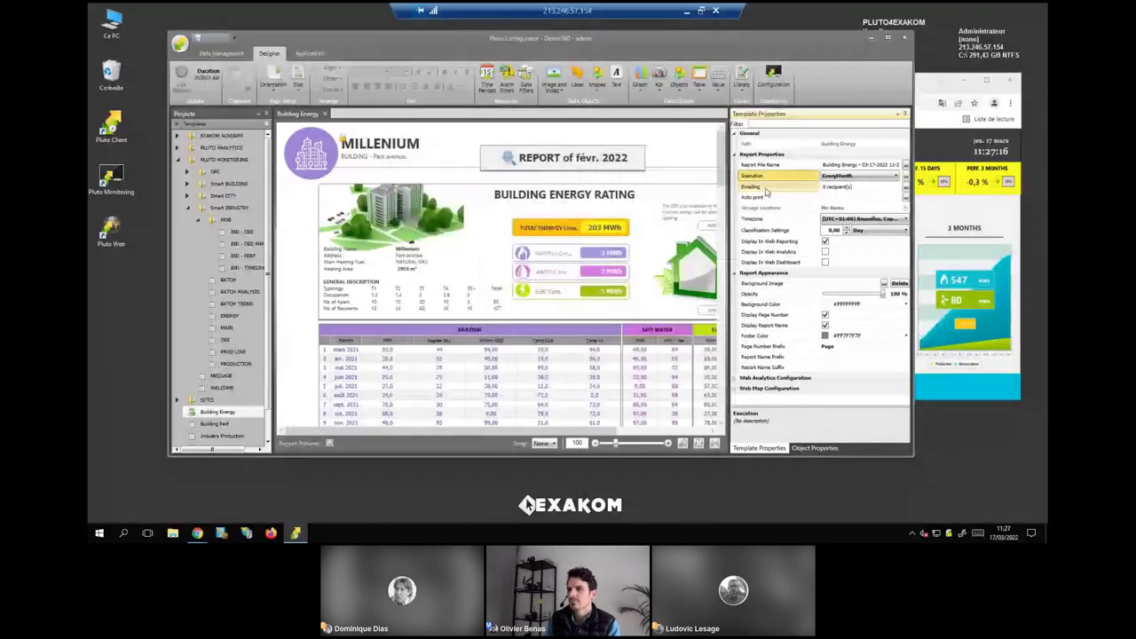
Open the report's Emailing settings, glancing at the project-wide mail server settings.
click(766, 190)
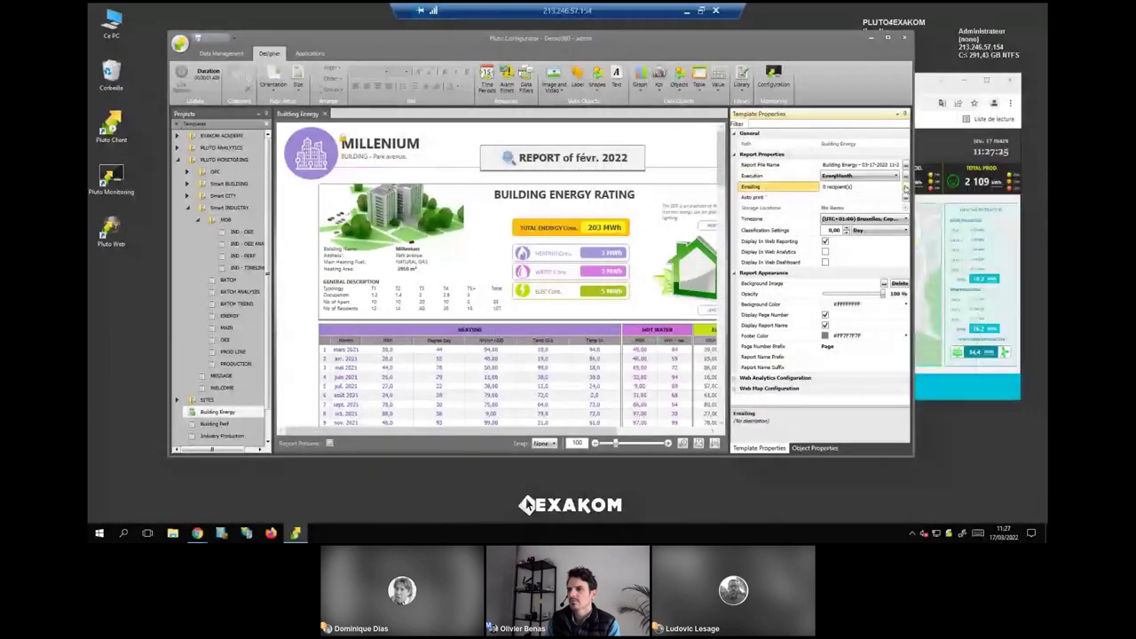
click(905, 187)
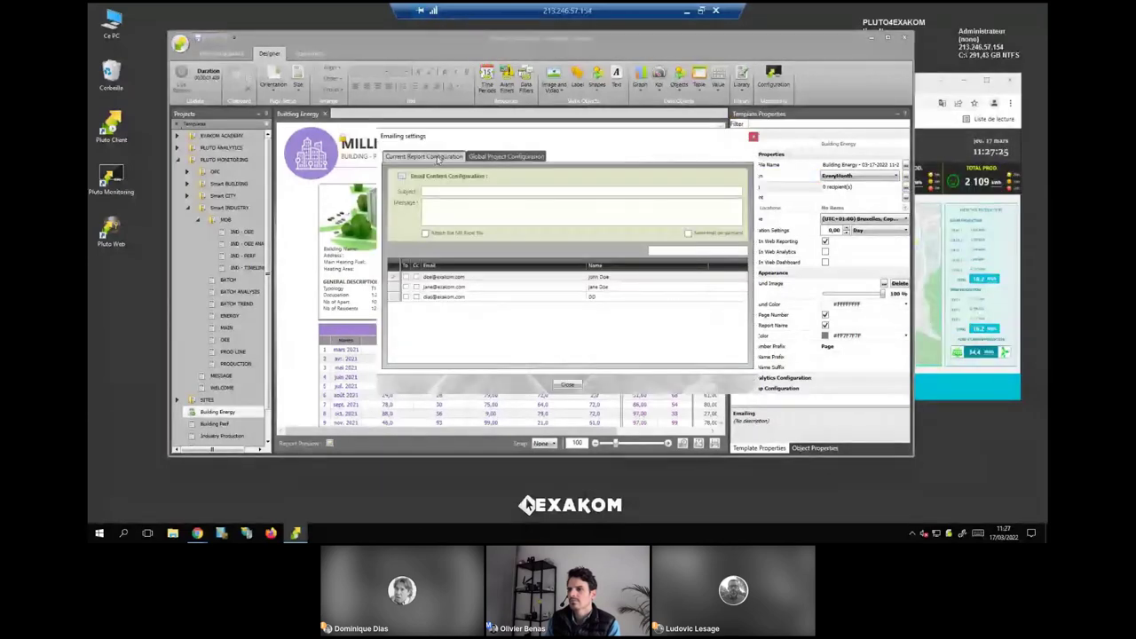
click(484, 157)
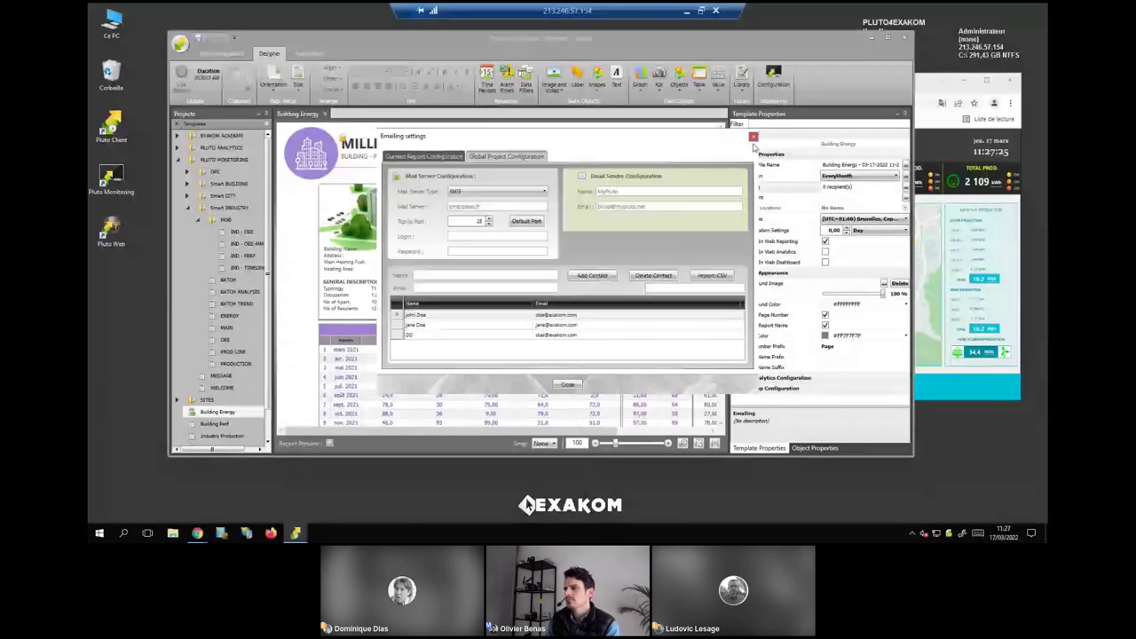
click(424, 156)
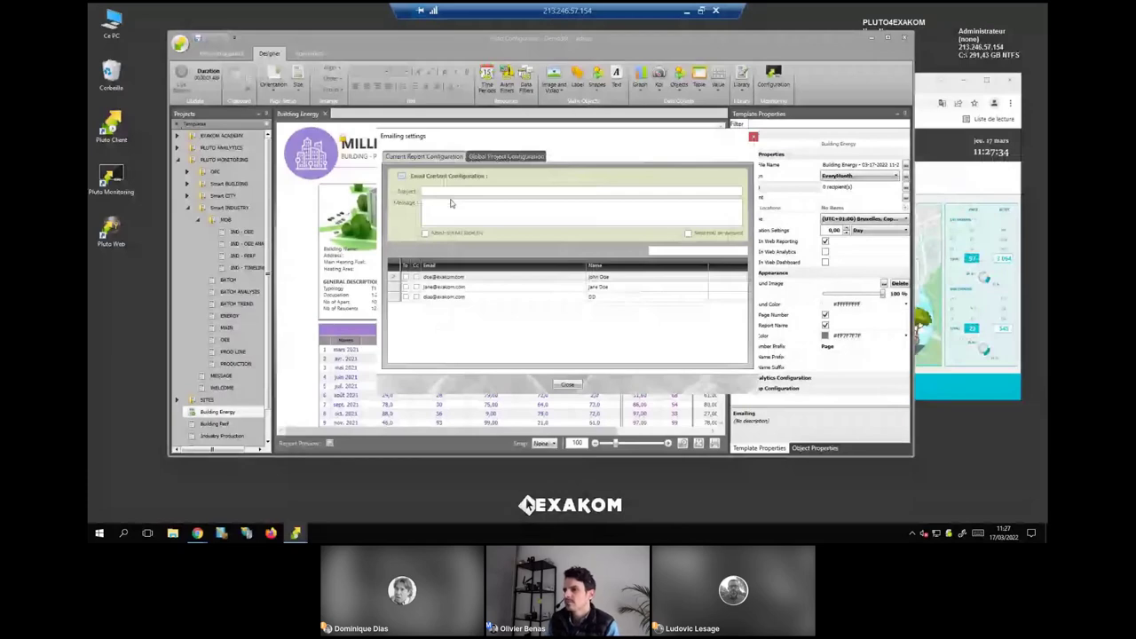
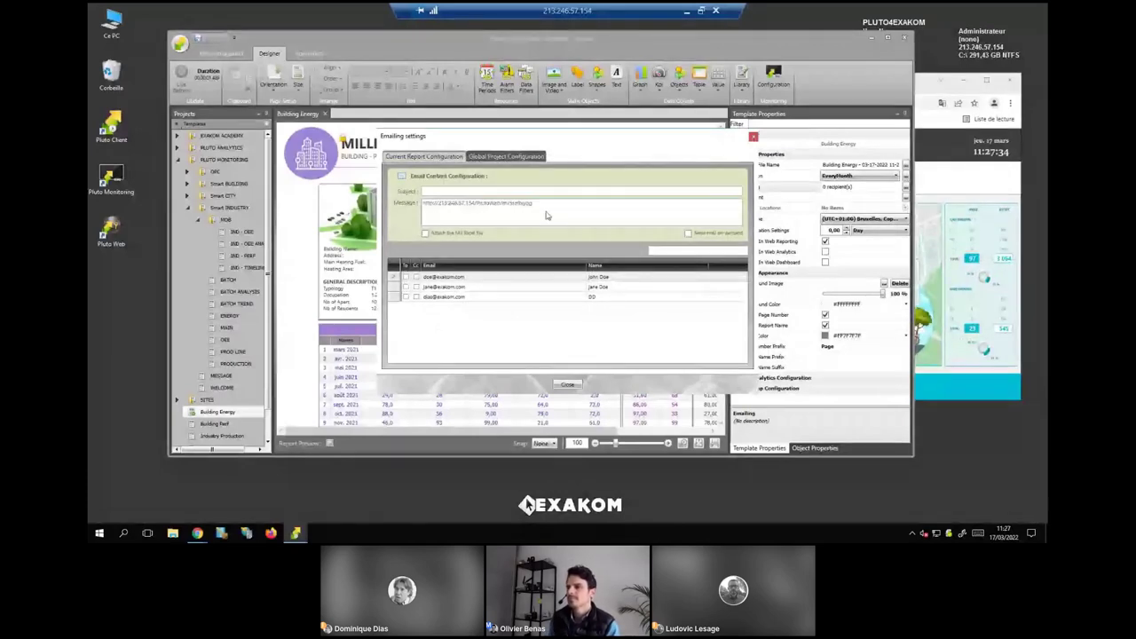
Paste the PlutoWeb report link into the Message box, then move to the Subject field.
key(Return)
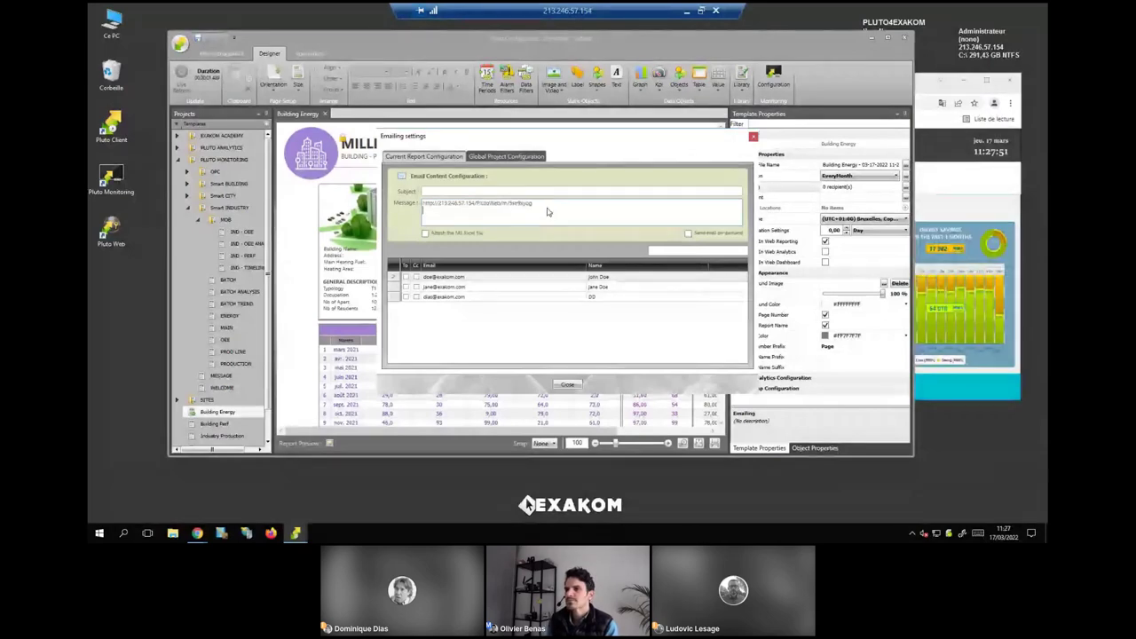
drag(544, 206, 399, 205)
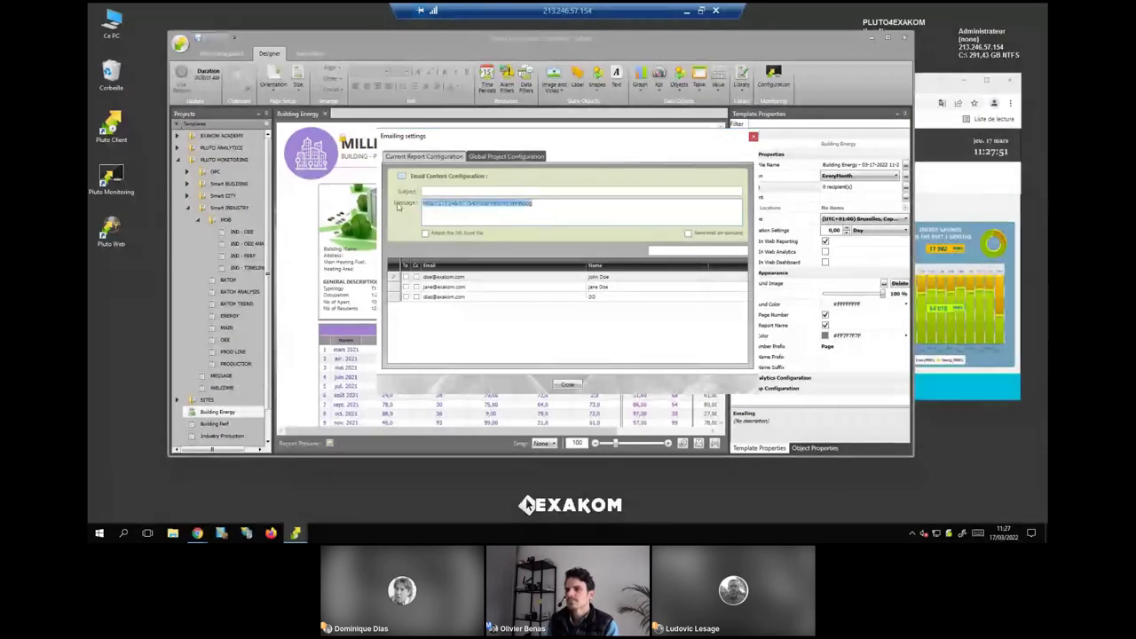
click(433, 193)
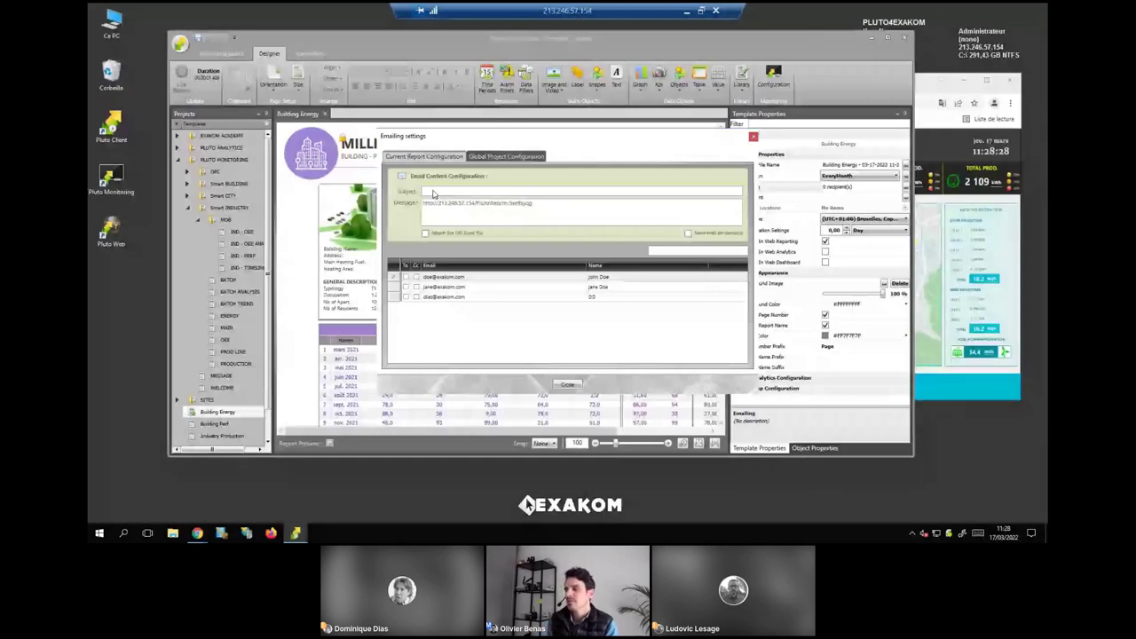
click(433, 194)
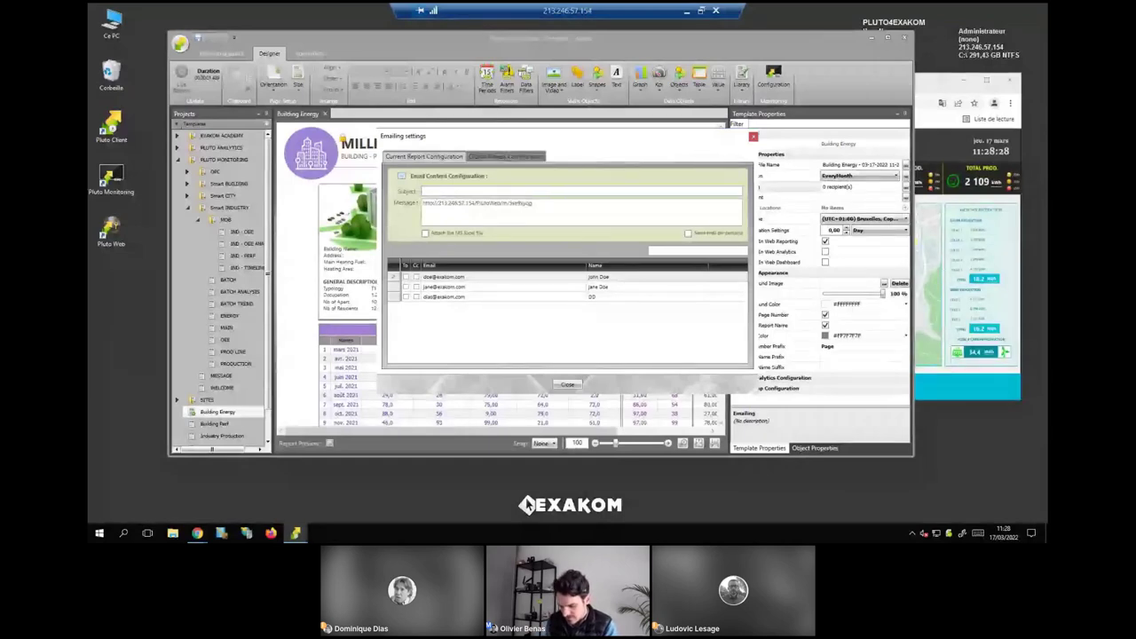